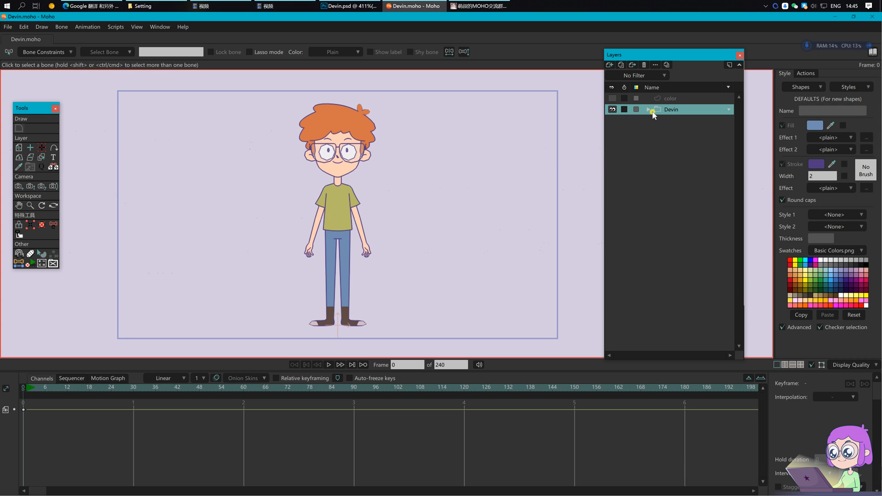
Step: Add a new bone layer named Devin_Bones
click(648, 109)
click(649, 111)
click(610, 65)
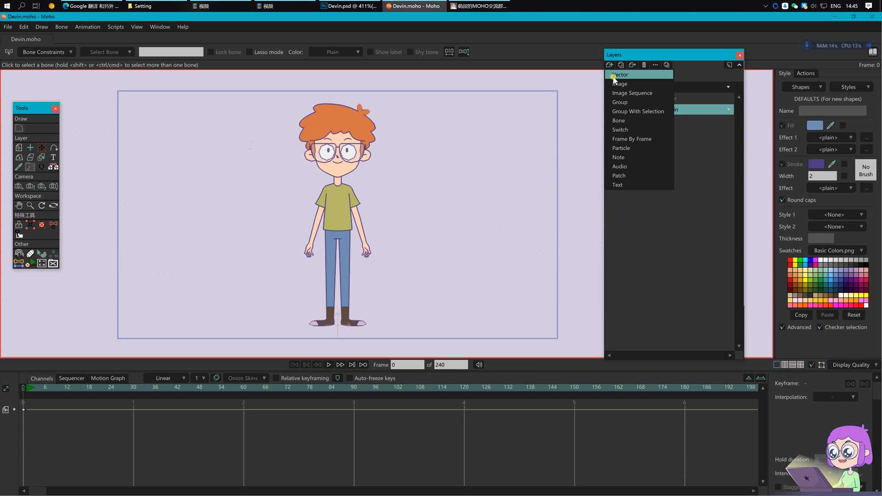
click(621, 120)
text(Devin_Bones)
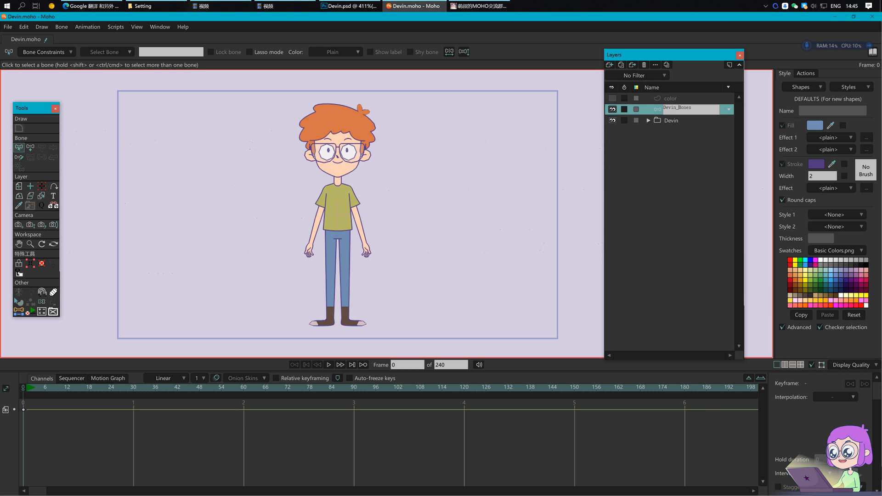
click(689, 212)
Step: Nest the Devin group inside Devin_Bones and set its origin Y to 0
click(669, 122)
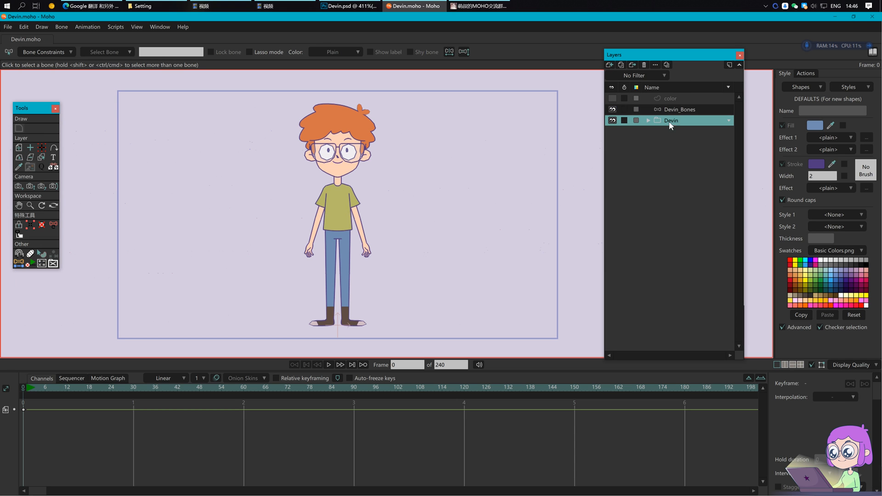
drag(673, 113, 678, 112)
key(0)
drag(111, 52, 85, 51)
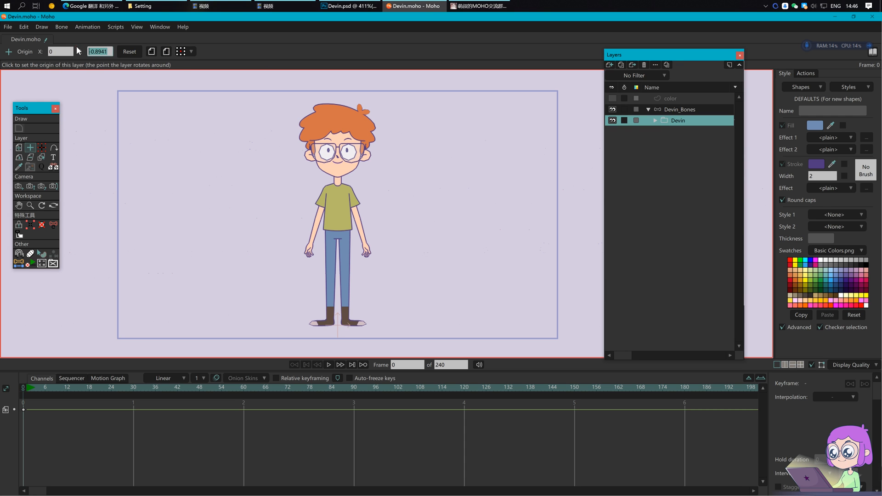
text(0)
click(690, 110)
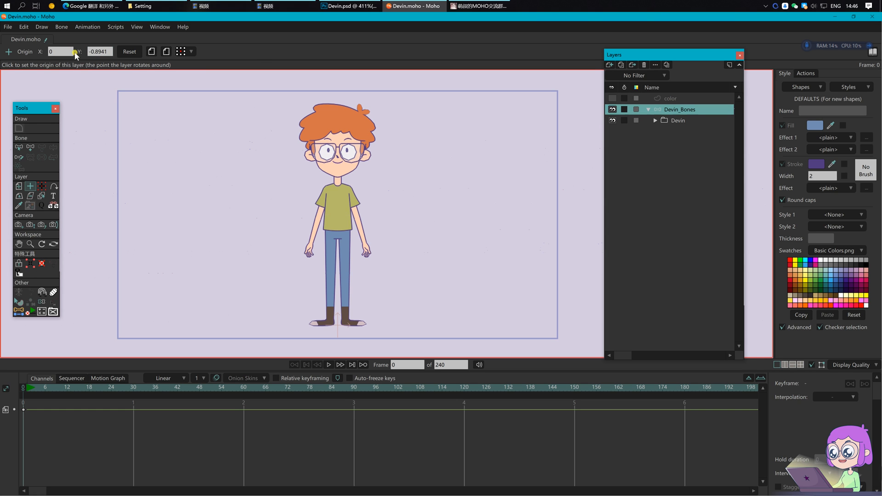
Step: Draw a horizontal root bone across Devin's waist
key(m)
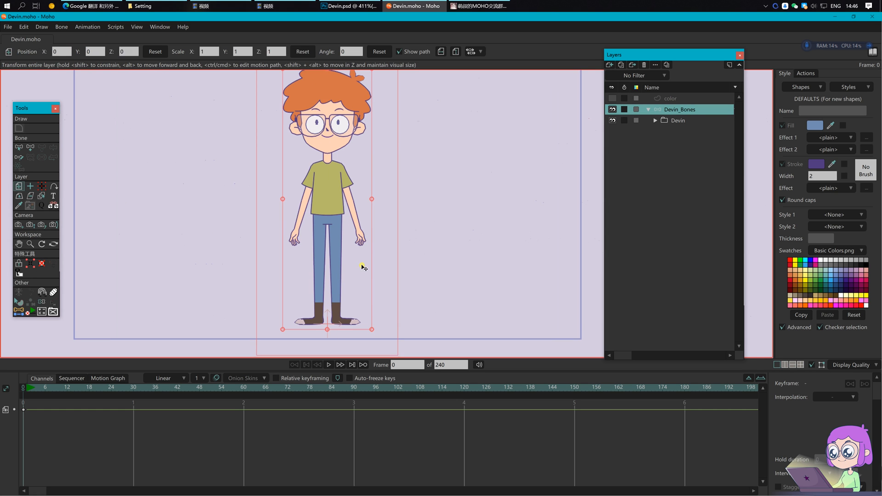
drag(381, 229, 381, 234)
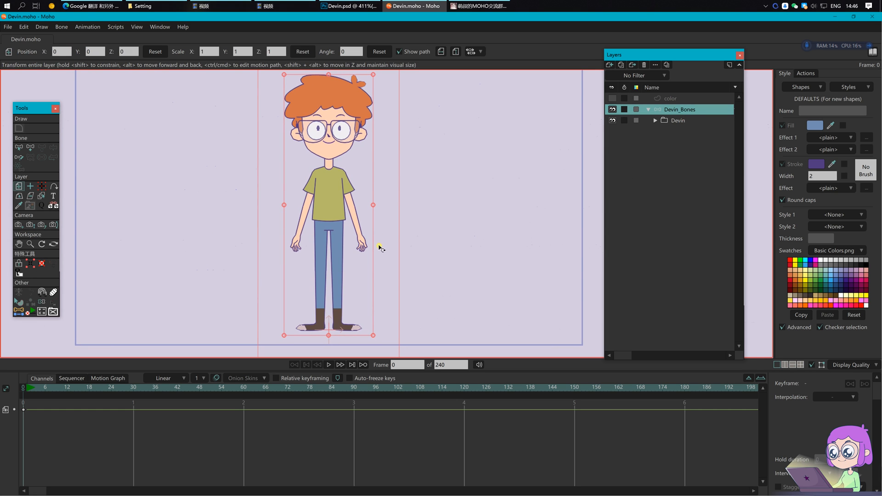
key(a)
scroll(335, 222, up, 4)
drag(314, 214, 261, 214)
Step: Rename the new waist bone to Main_Bone
key(s)
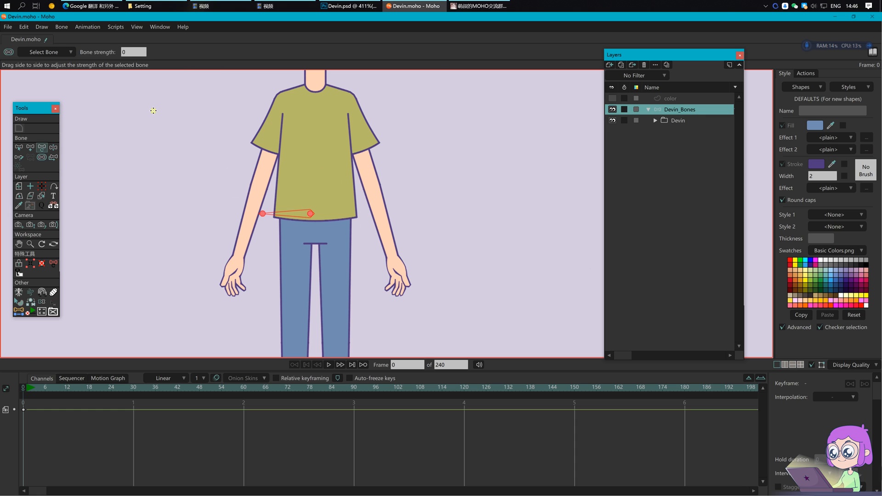
key(t)
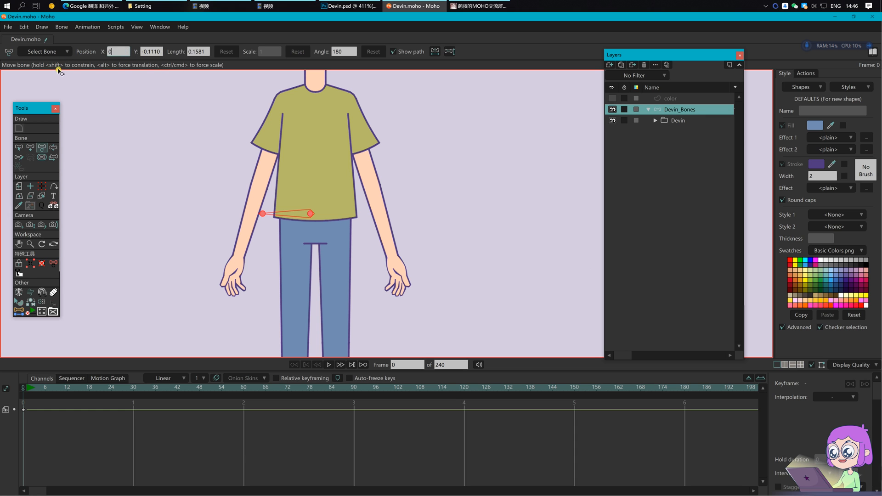
key(b)
click(174, 52)
text(Main_Bone)
key(Return)
click(356, 209)
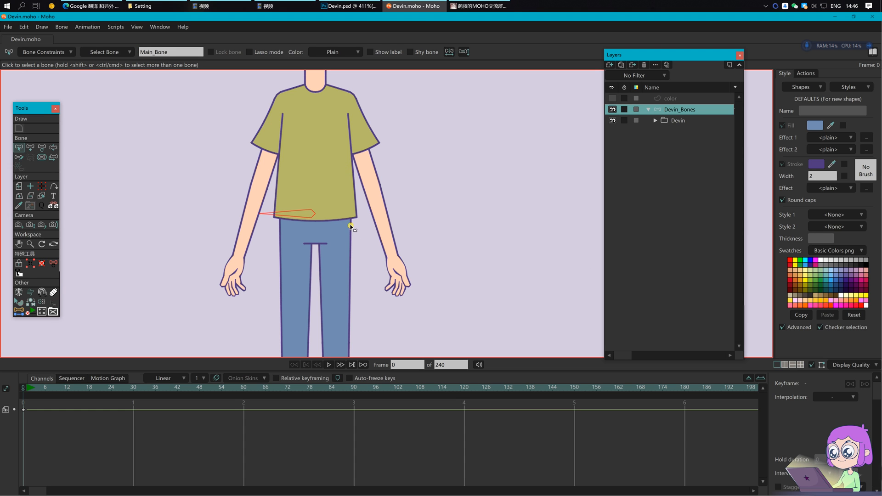
drag(395, 180, 404, 195)
Step: Select the two mid-chest shirt-side points on the Cloth layer and copy their Y value
click(649, 110)
alt+right_click(314, 172)
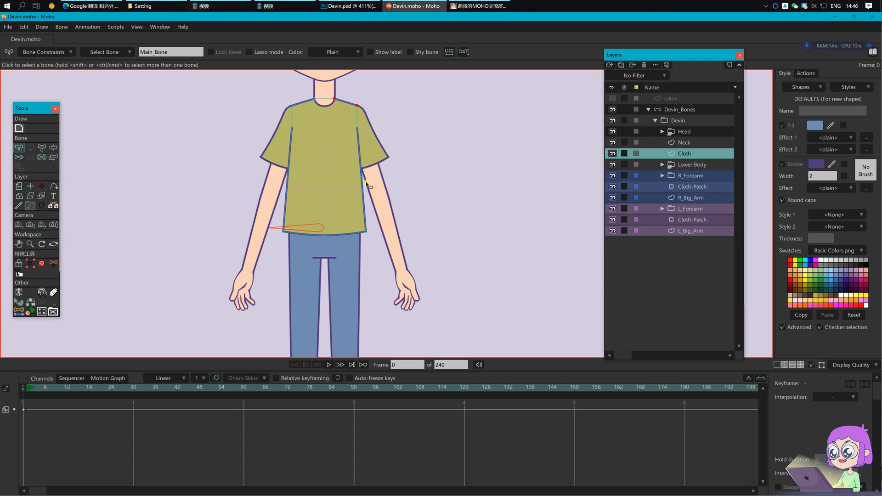
scroll(368, 181, up, 2)
key(g)
drag(212, 160, 435, 191)
drag(413, 178, 426, 221)
drag(211, 203, 426, 227)
key(t)
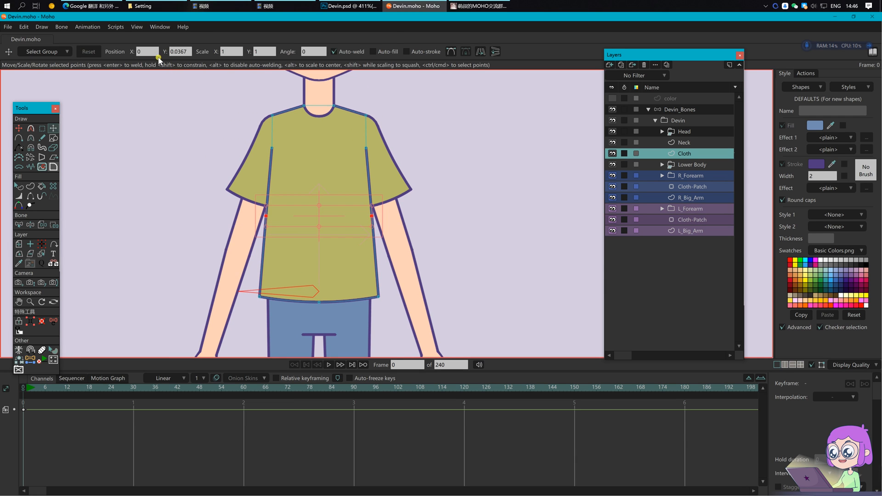
click(180, 51)
key(ctrl+c)
Step: Set the two-coordinate bone script's second coordinate to X 0, Y 0.0367
click(31, 359)
click(382, 51)
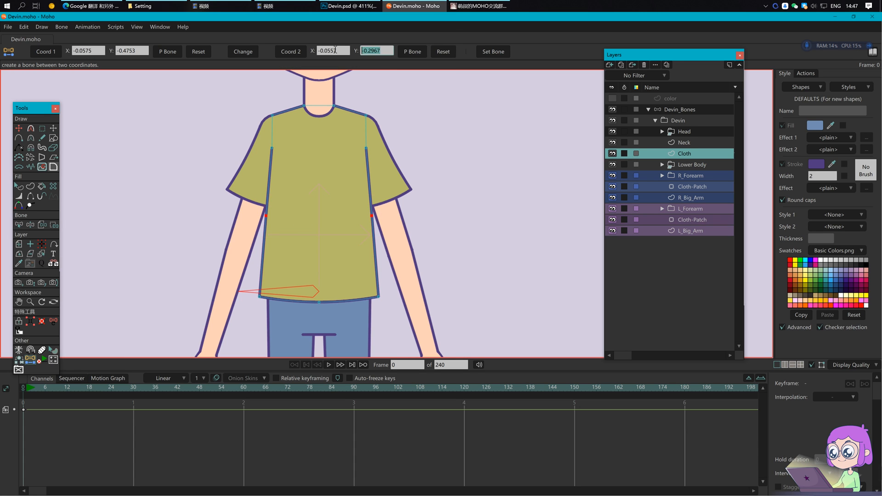
key(ctrl+v)
drag(339, 50, 296, 52)
text(0)
key(Return)
Step: Create the vertical bone on Devin_Bones from the two coordinates and select it
key(b)
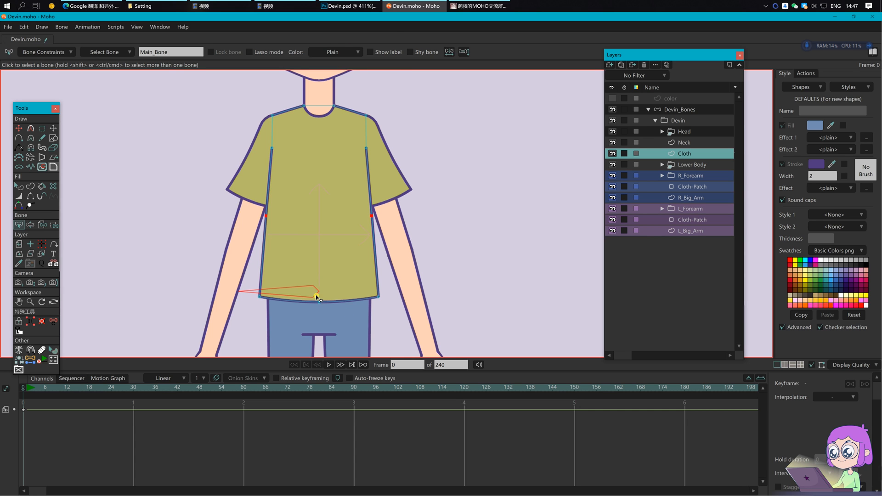
click(669, 110)
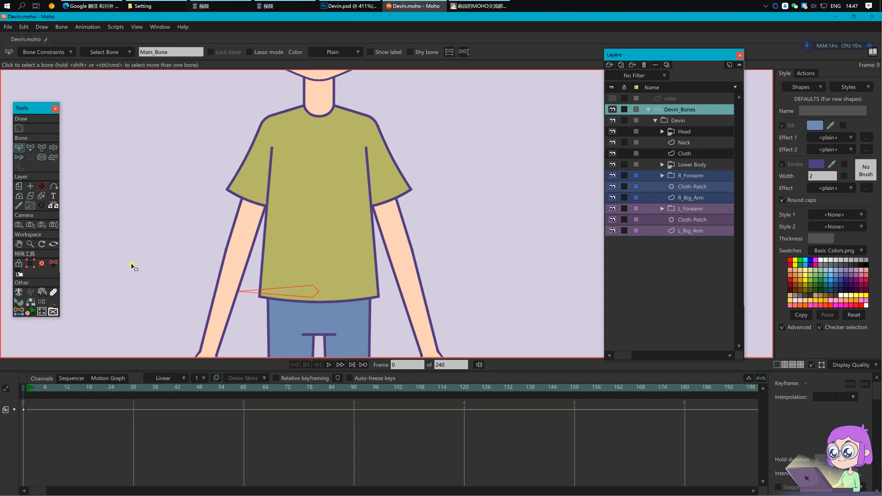
click(20, 312)
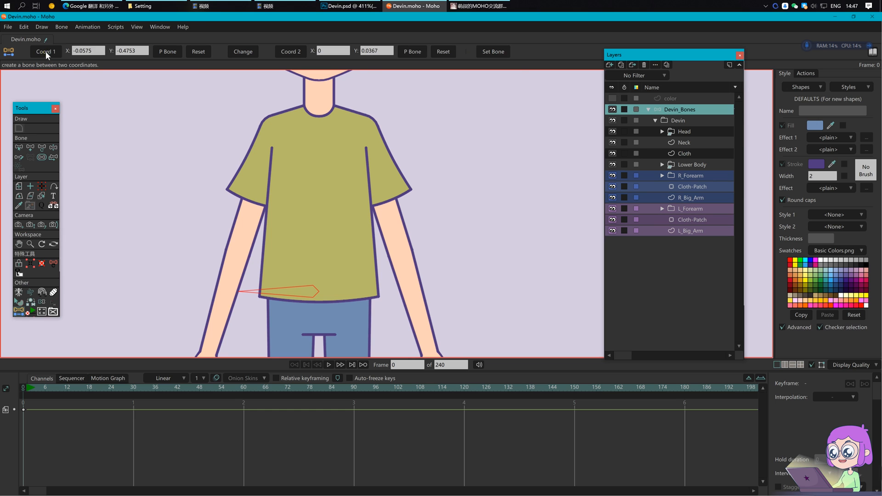
click(494, 51)
key(z)
click(320, 221)
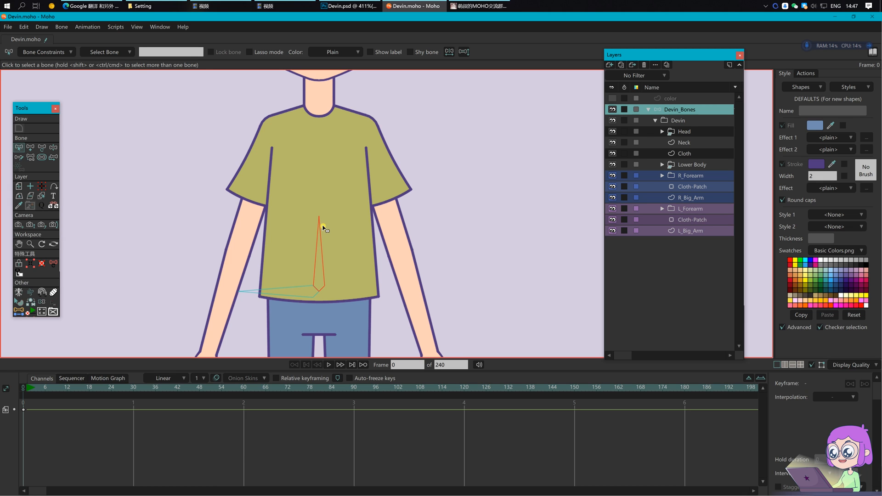
Step: Rename the vertical bone to Waist and save the file
click(183, 53)
text(Waist)
key(Return)
key(ctrl+s)
key(s)
key(b)
key(p)
key(p)
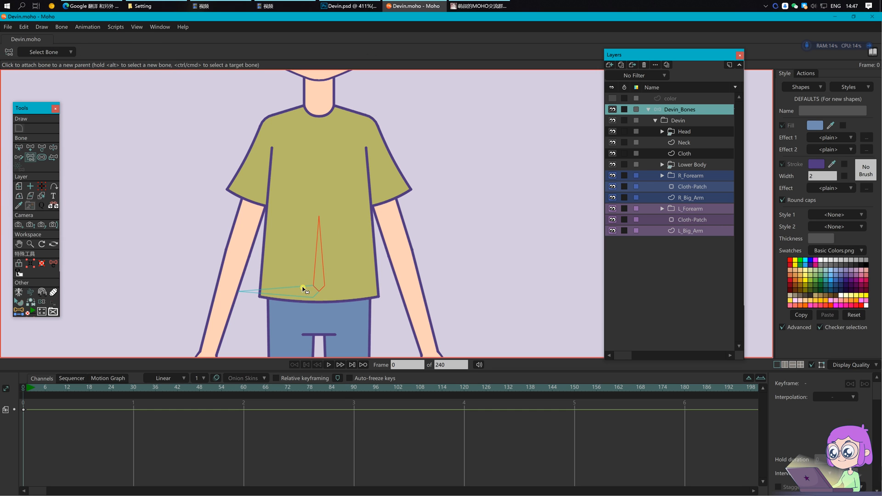
key(Return)
Step: Add a Chest bone from the shirt up to the collar
key(ctrl+s)
drag(382, 241, 307, 169)
key(b)
click(315, 253)
key(a)
scroll(307, 168, up, 4)
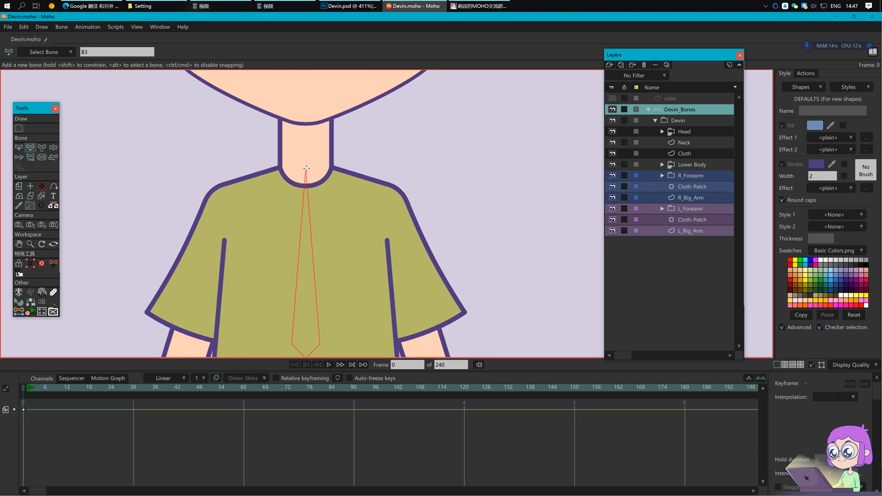
drag(357, 227, 383, 171)
key(b)
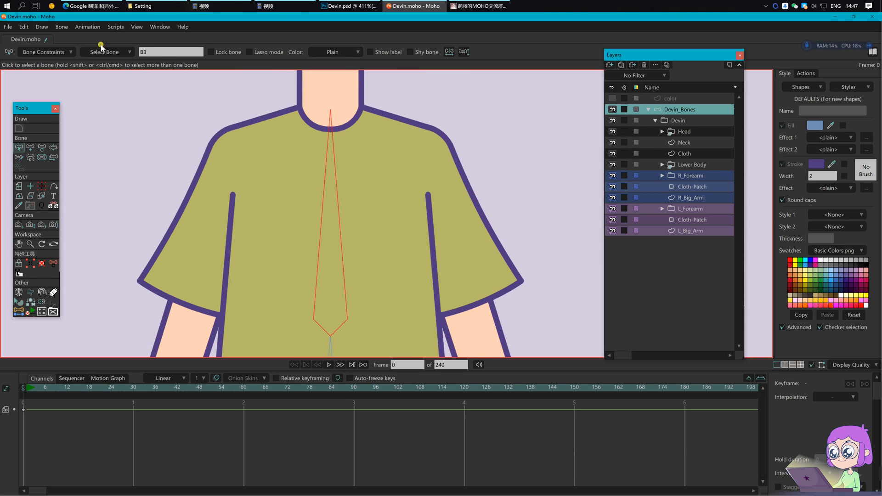
double_click(169, 55)
key(Return)
Step: Draw a Neck bone from the neck base up to the chin
scroll(400, 193, up, 4)
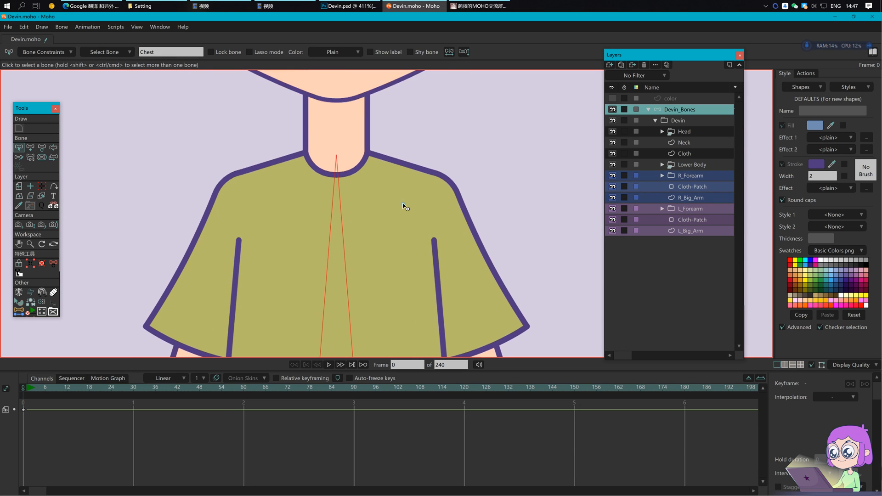
key(a)
drag(336, 200, 337, 125)
click(132, 53)
key(Return)
scroll(388, 326, up, 5)
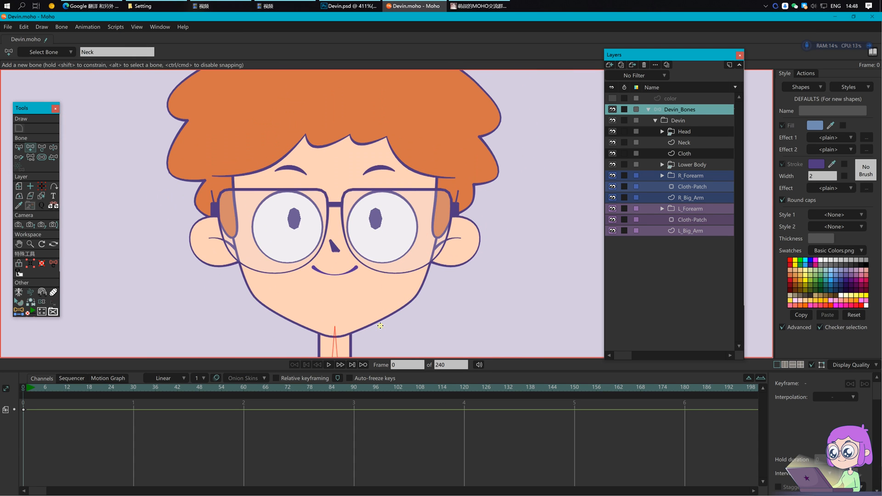
Step: Draw a Head bone from the chin to the hairline
drag(335, 326, 348, 89)
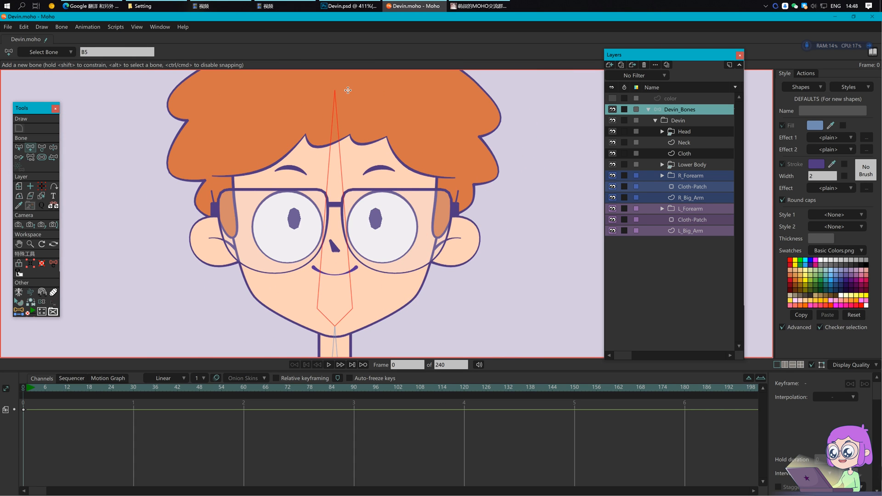
click(98, 54)
text(Head)
key(Return)
key(Return)
scroll(400, 230, down, 2)
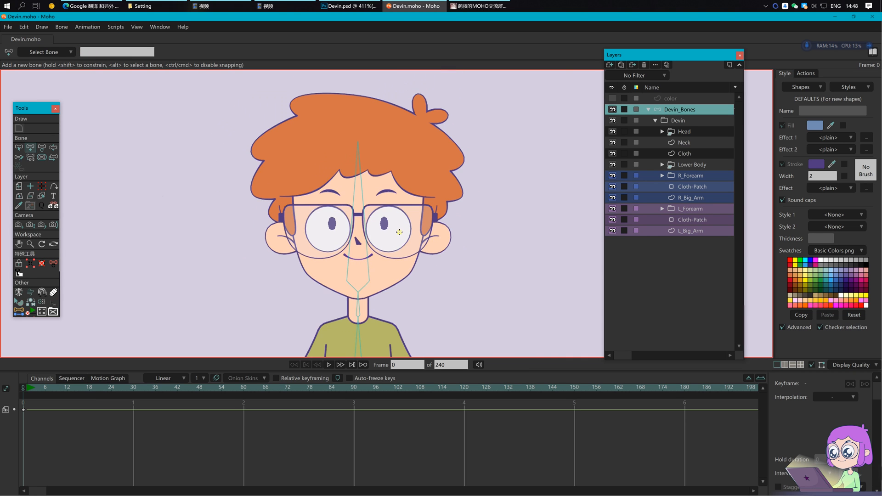
Step: Set the bone strength of all bones to 0
key(ctrl+a)
key(ctrl+s)
key(s)
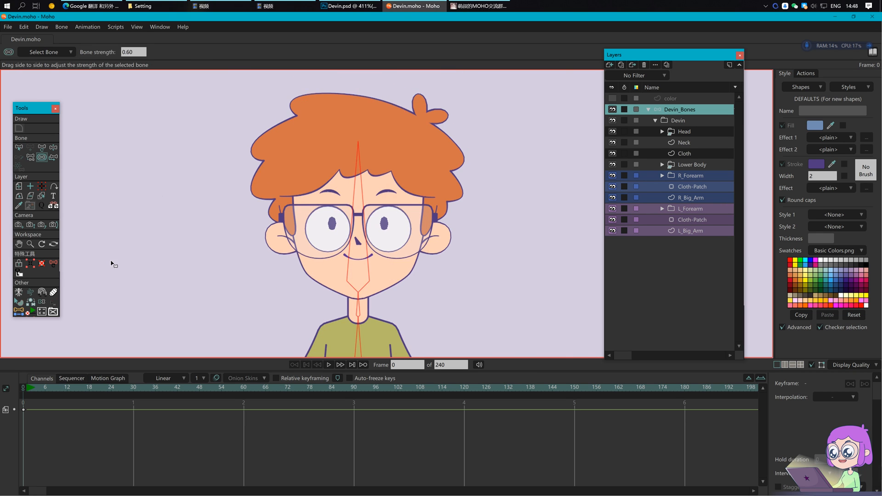
click(120, 53)
text(0)
key(Return)
key(Return)
key(ctrl+s)
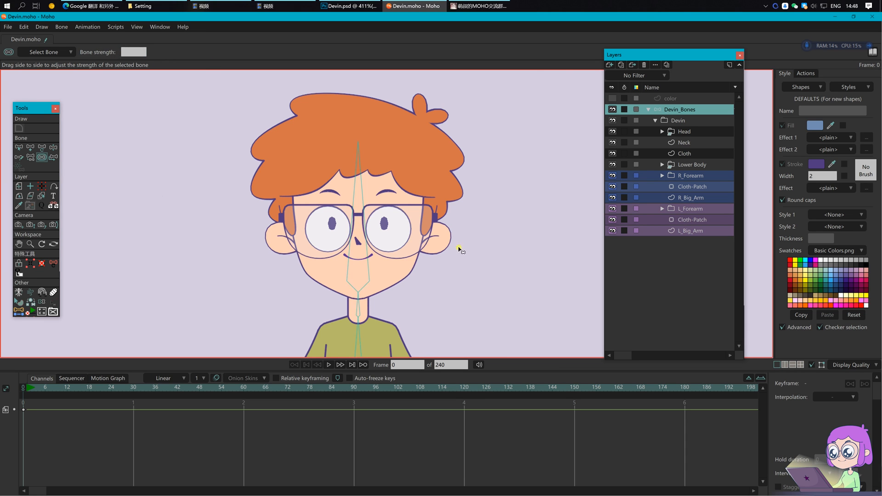
Step: Test the rig by bending the chest bone, then reset the pose
scroll(477, 238, down, 2)
drag(472, 293, 428, 187)
key(z)
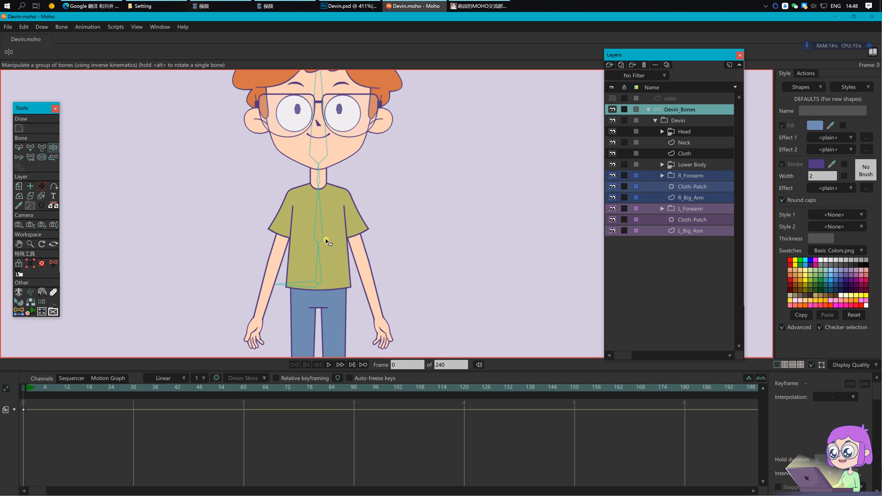
drag(321, 220, 357, 252)
key(b)
key(Return)
scroll(321, 238, up, 2)
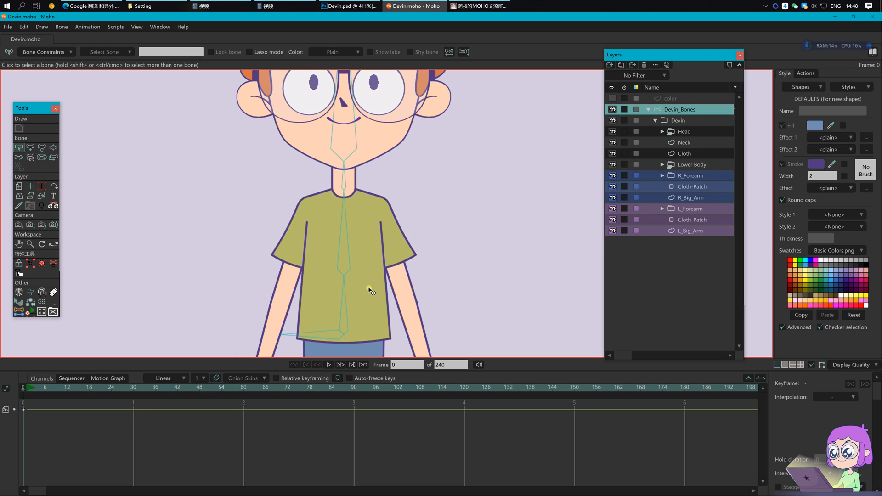
Step: Reset the bone rigging and test-bend the torso bones
click(62, 28)
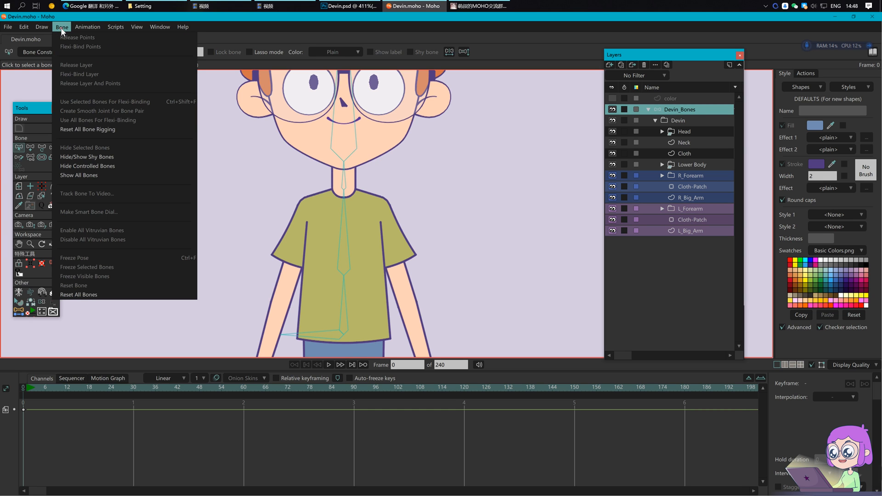
click(112, 129)
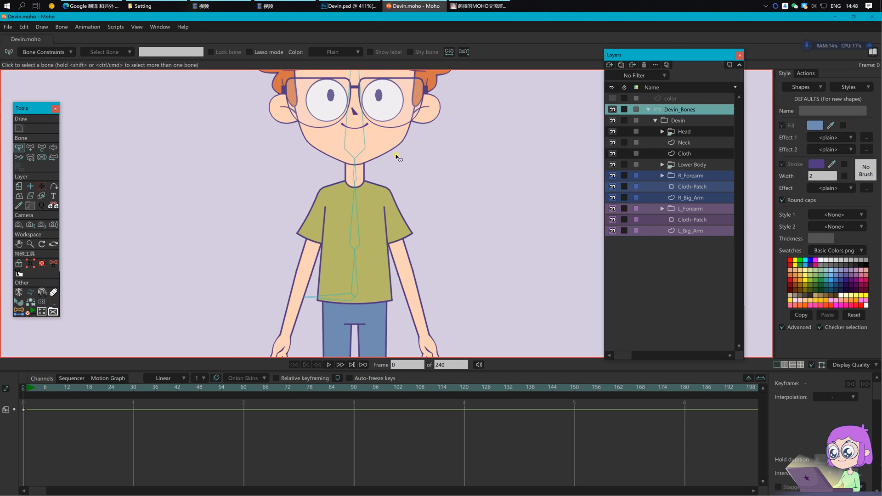
drag(425, 208, 406, 215)
key(z)
mouse_move(339, 207)
mouse_down()
mouse_move(346, 210)
mouse_move(320, 208)
mouse_move(336, 206)
mouse_up()
key(b)
click(374, 223)
scroll(352, 249, up, 2)
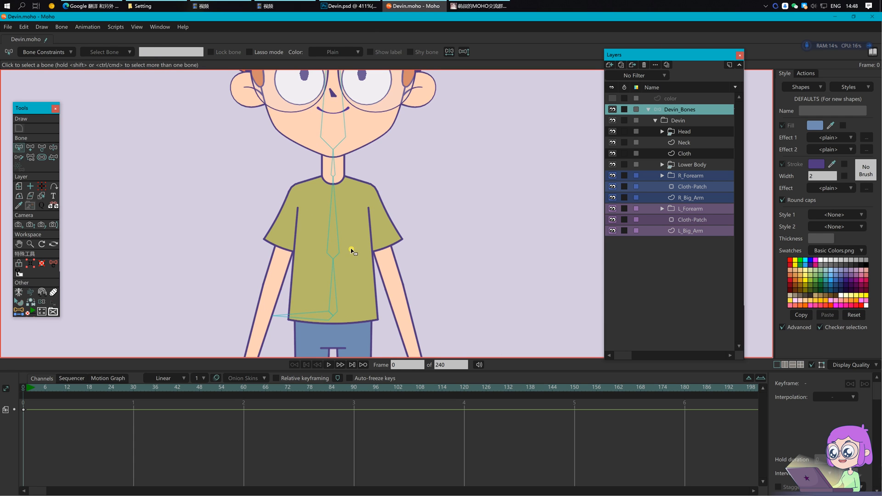
Step: Draw one bone leftward and one rightward from the Chest bone's base
click(338, 239)
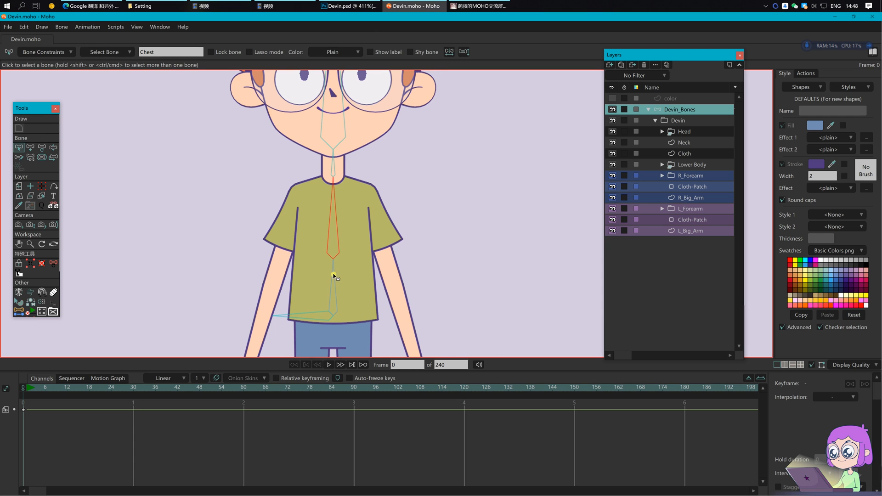
scroll(340, 275, up, 3)
key(a)
drag(327, 242, 244, 240)
drag(327, 240, 410, 237)
Step: Select both side chest bones and give them equal length
key(b)
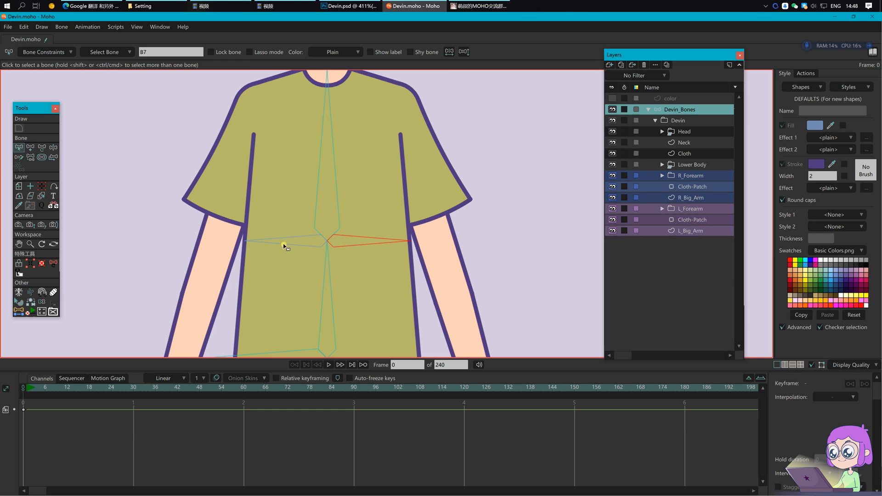
shift+click(291, 247)
key(t)
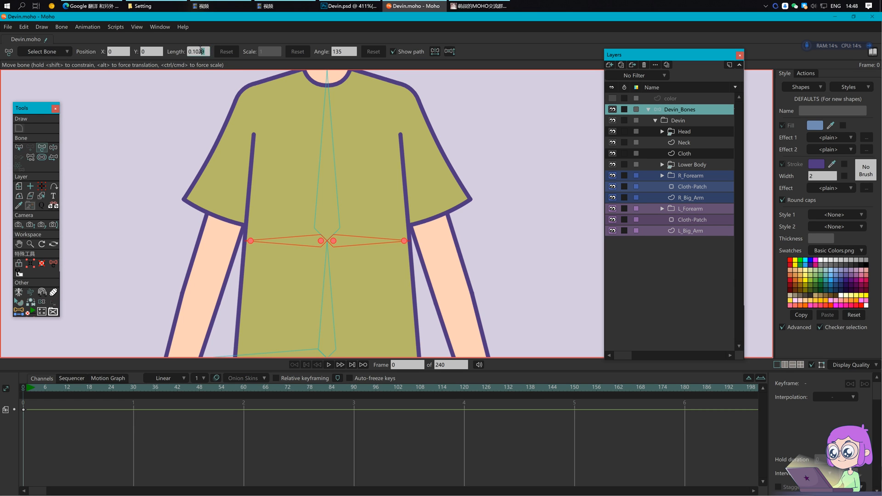
scroll(348, 276, up, 2)
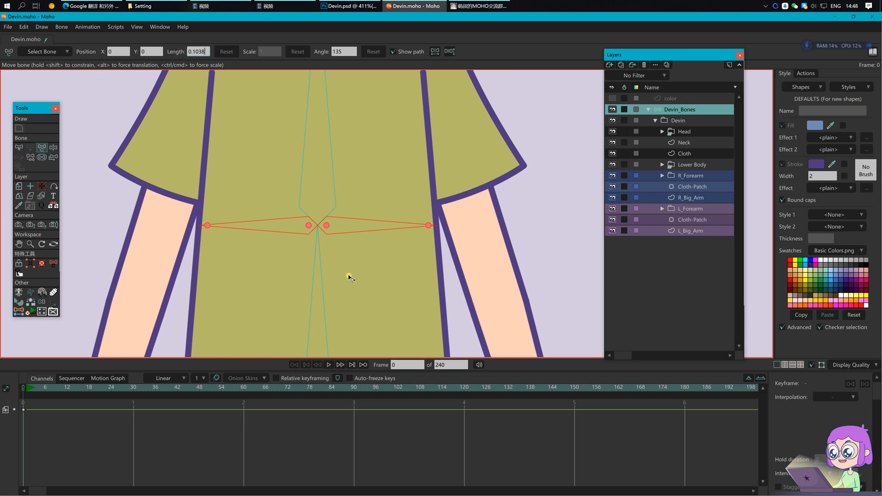
click(445, 247)
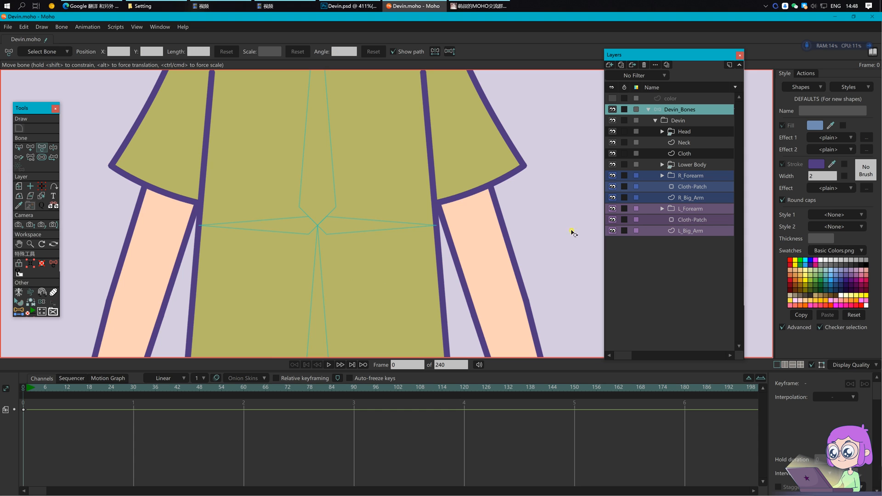
Step: Look over the shirt on the Cloth layer, then return to Devin_Bones
click(685, 153)
scroll(170, 214, up, 3)
drag(445, 224, 233, 264)
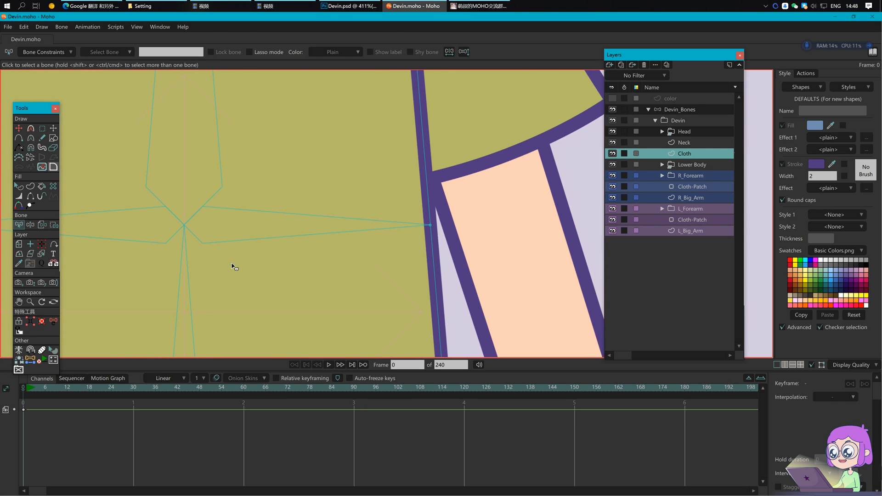
click(680, 110)
scroll(302, 223, down, 6)
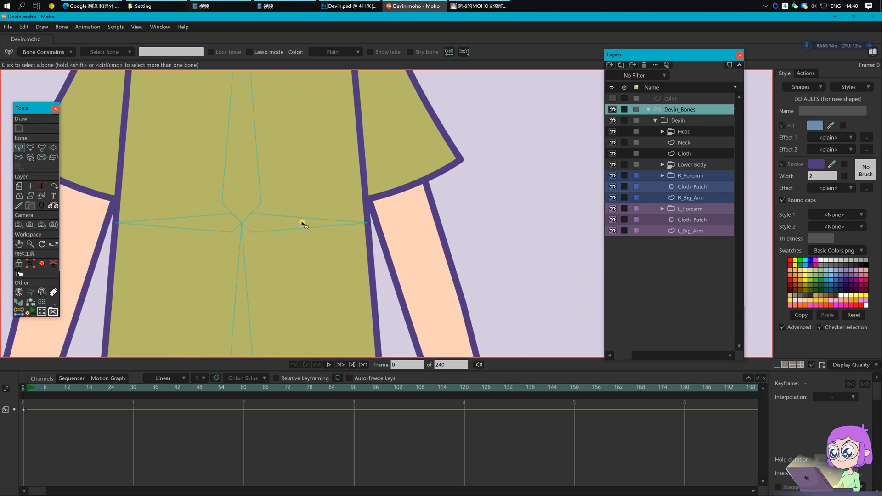
Step: Test-pose the torso and left side bone, then undo the test poses
key(z)
drag(345, 184, 341, 182)
key(s)
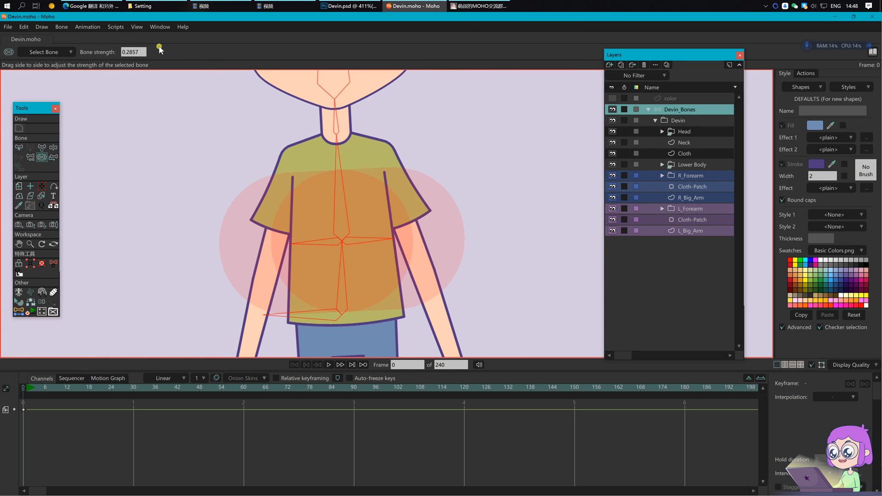
key(z)
click(333, 179)
mouse_move(297, 245)
mouse_down()
mouse_move(303, 233)
mouse_move(304, 241)
mouse_up()
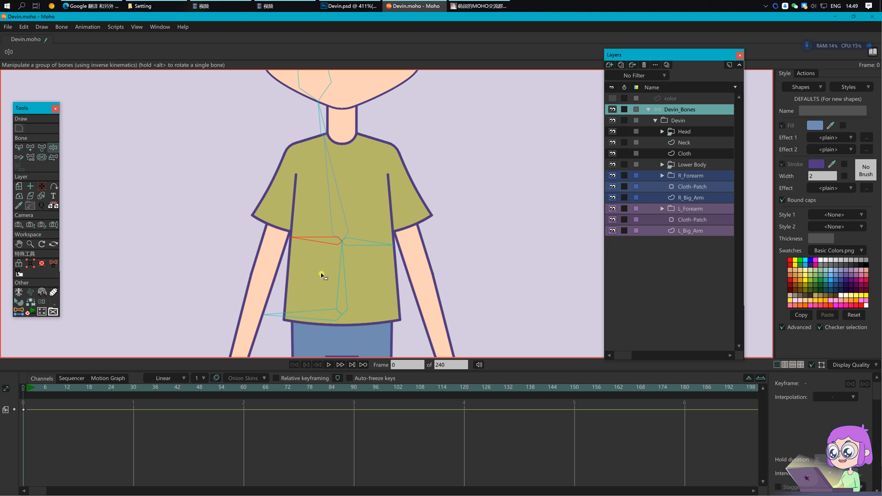
key(ctrl+s)
click(449, 219)
Step: Bring the shirt hem into view and select the Cloth layer
drag(450, 216, 429, 211)
scroll(440, 251, down, 2)
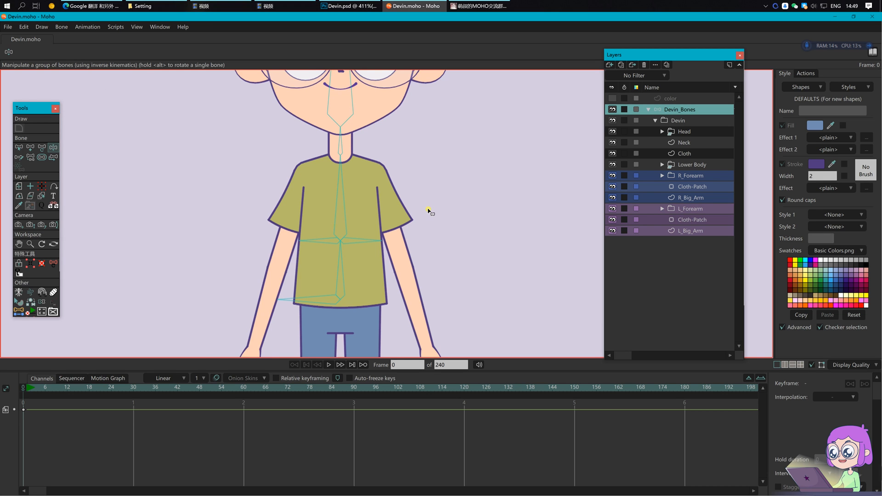
drag(457, 276, 428, 272)
drag(293, 307, 280, 274)
scroll(281, 274, up, 3)
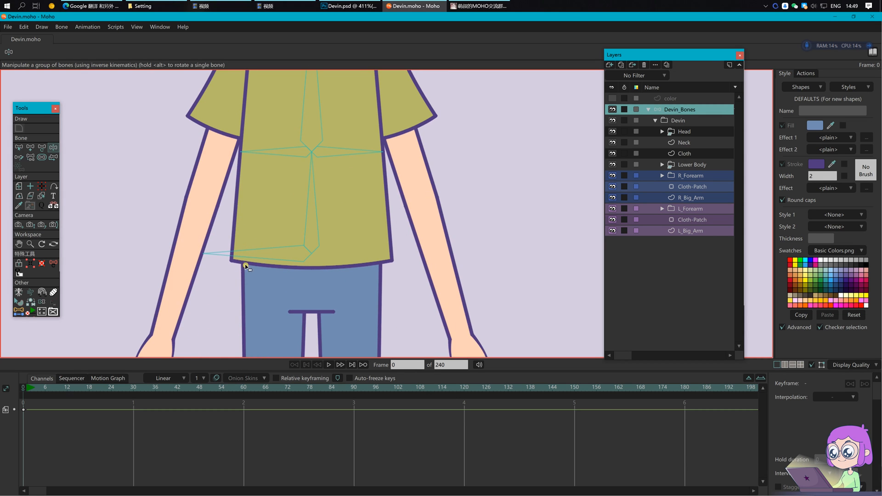
click(699, 154)
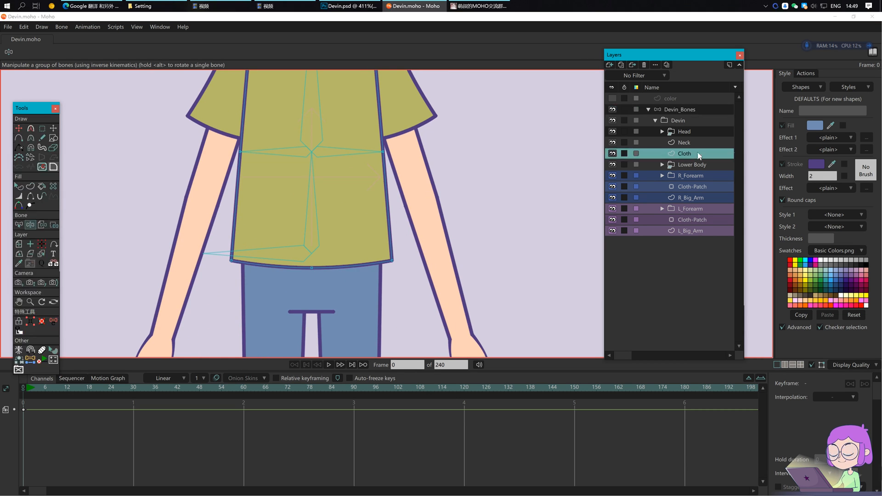
Step: Create point bones at the shirt's lower-left and bottom-middle hem points with the coordinate bone script
key(g)
drag(221, 245, 247, 281)
click(33, 362)
click(51, 52)
drag(299, 258, 325, 278)
click(288, 52)
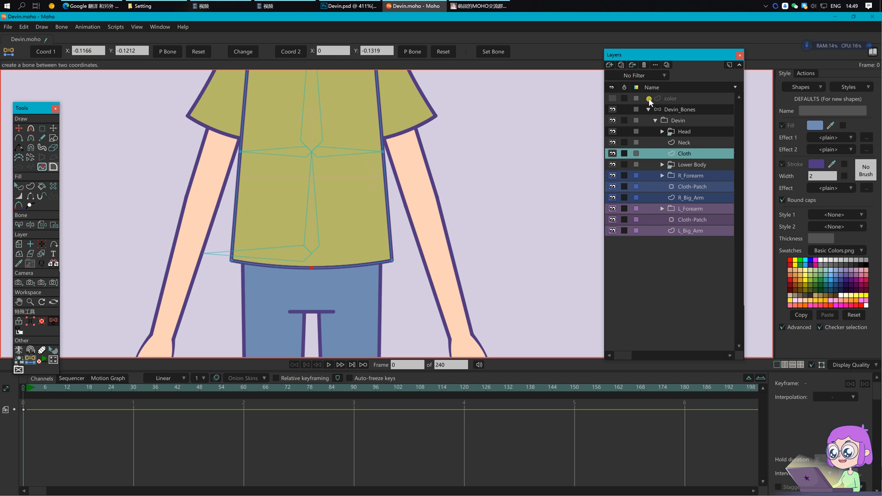
click(678, 111)
click(168, 52)
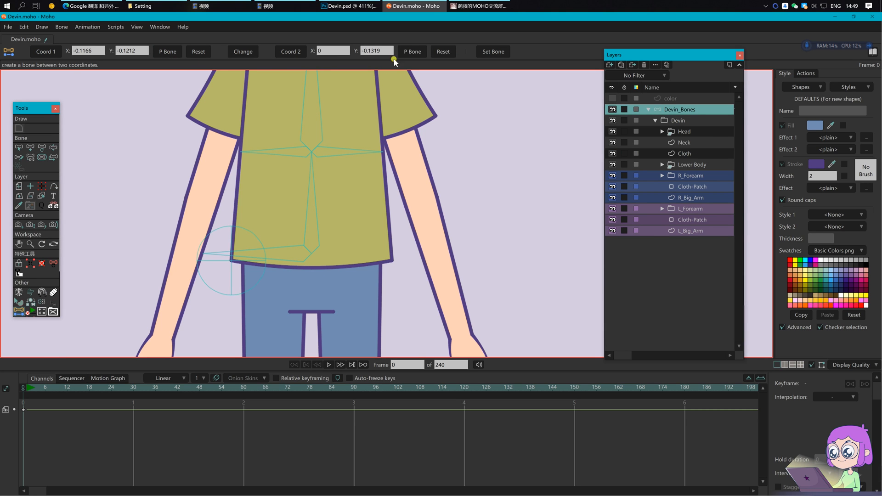
Step: Mirror the lower-left hem bone to the right hem using Transform Bone X 0.1166
key(b)
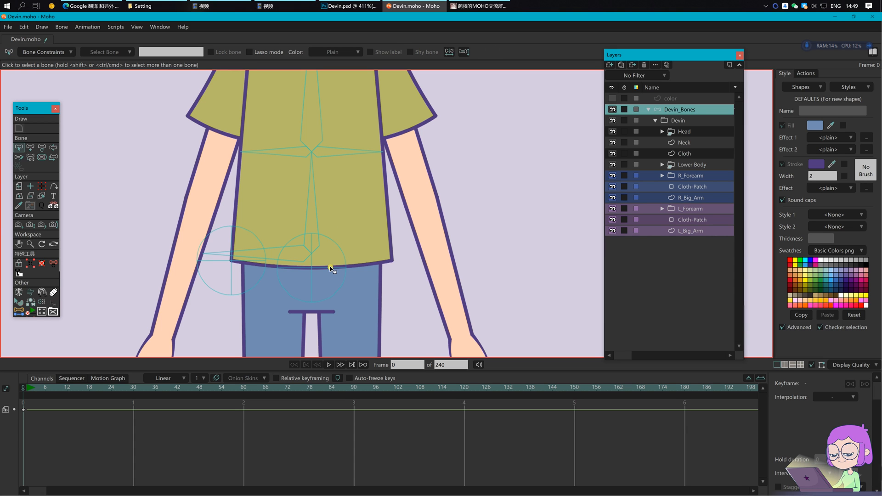
click(234, 262)
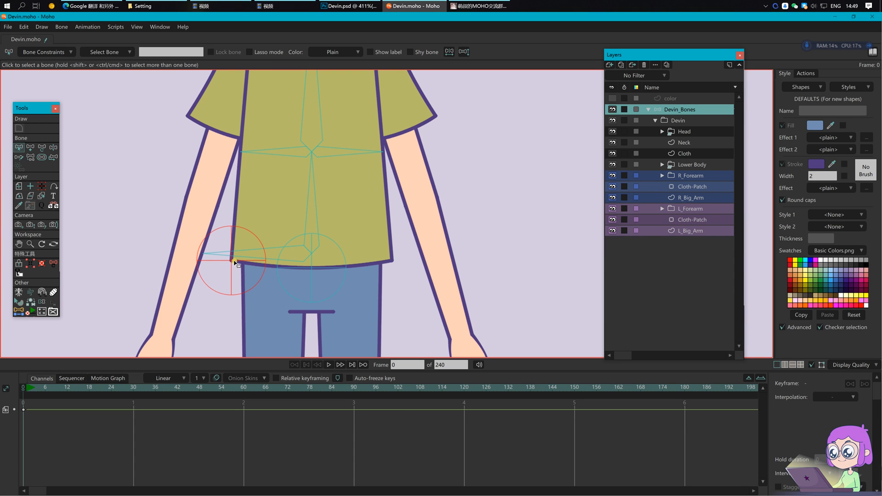
key(t)
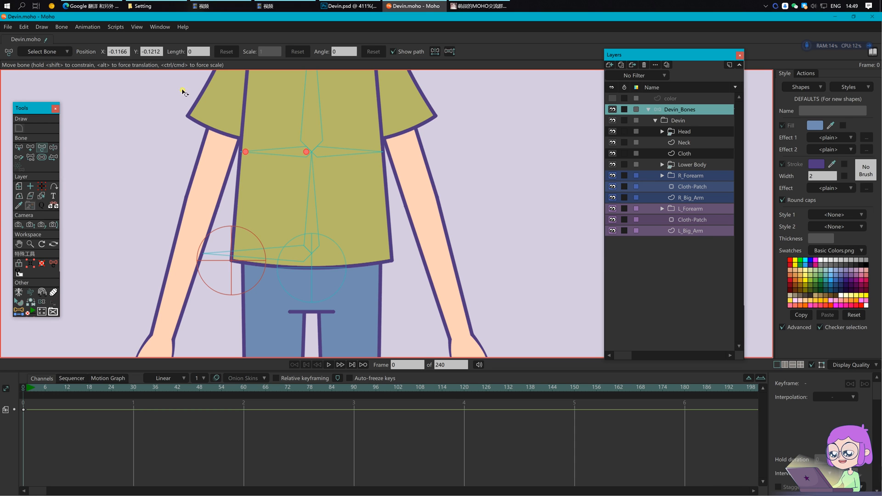
click(109, 52)
key(Return)
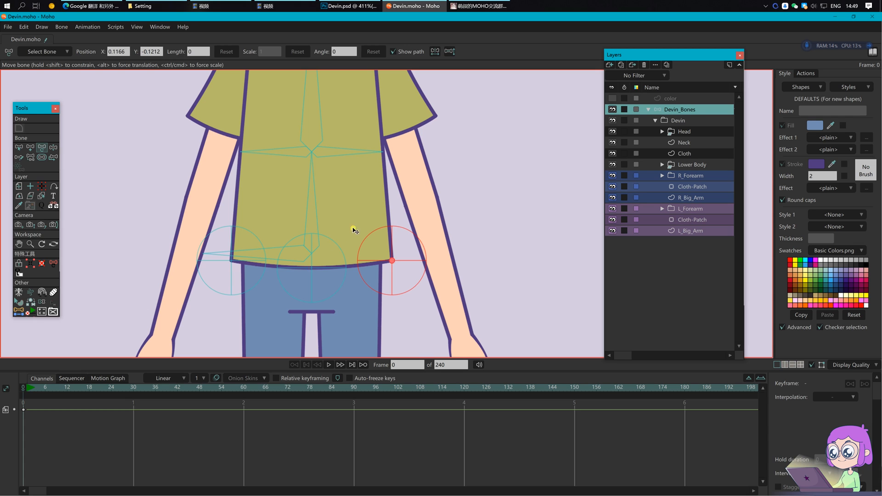
Step: Name the left hem bone lower_cloth_1
key(z)
click(231, 267)
click(167, 51)
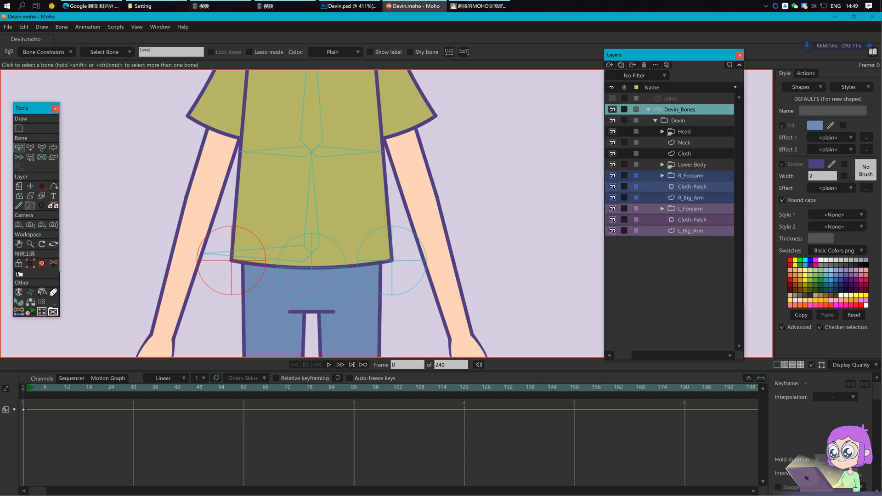
text(clos)
text(h)
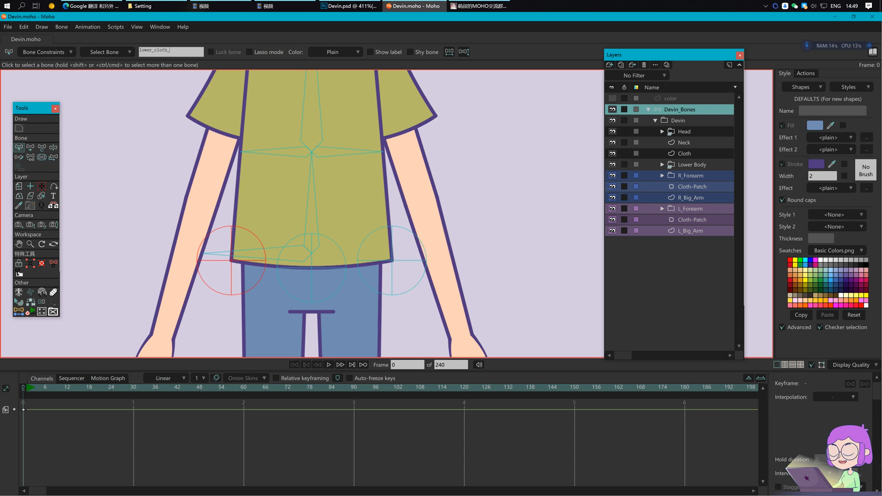
text(_1)
key(Return)
key(ctrl+c)
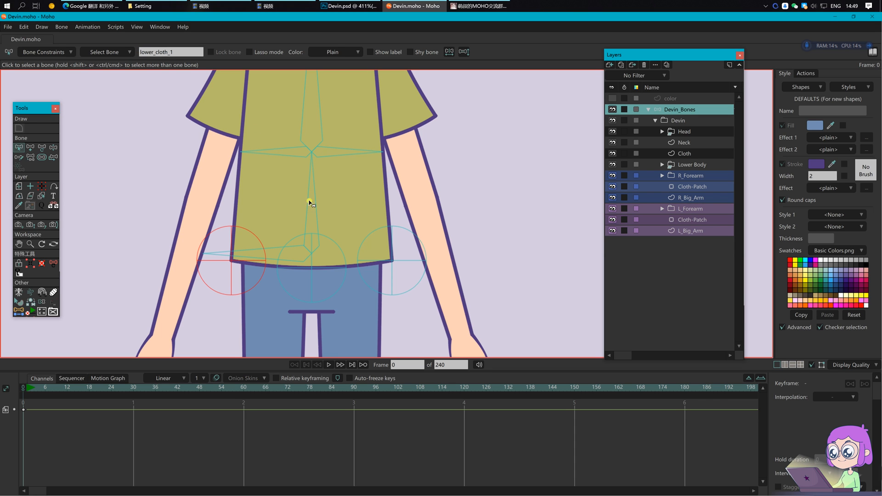
Step: Rename the centre and right hem bones lower_cloth_2 and lower_cloth_3, then save
click(317, 270)
click(174, 50)
key(ctrl+v)
key(Return)
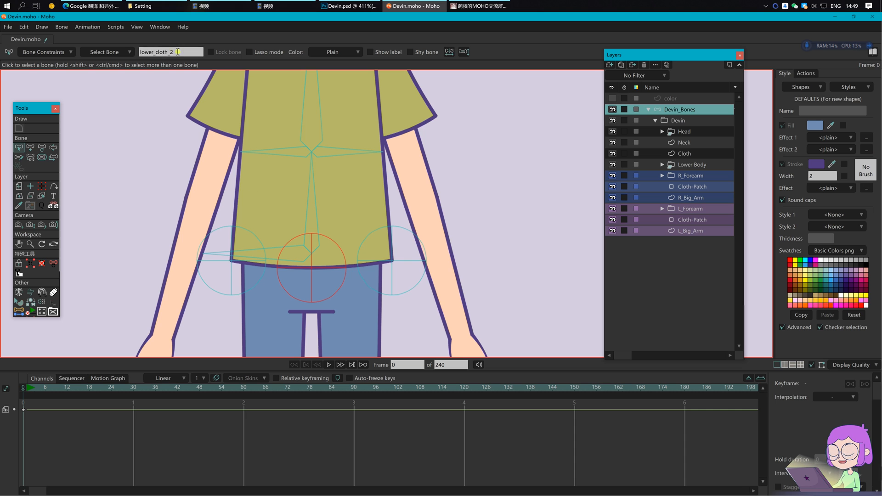
click(385, 262)
click(178, 54)
key(ctrl+v)
key(BackSpace)
text(3)
key(Return)
key(Return)
key(ctrl+s)
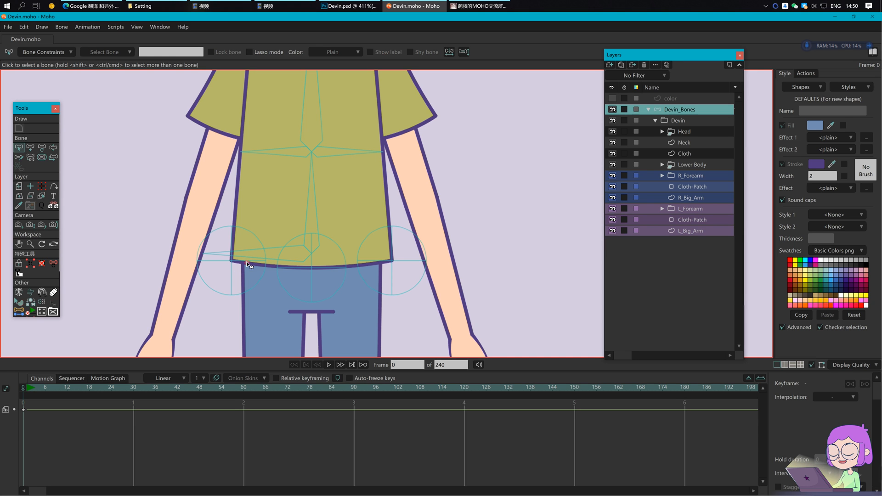
Step: Parent the three hem bones to the torso bone
click(321, 268)
shift+click(381, 263)
shift+click(240, 264)
key(p)
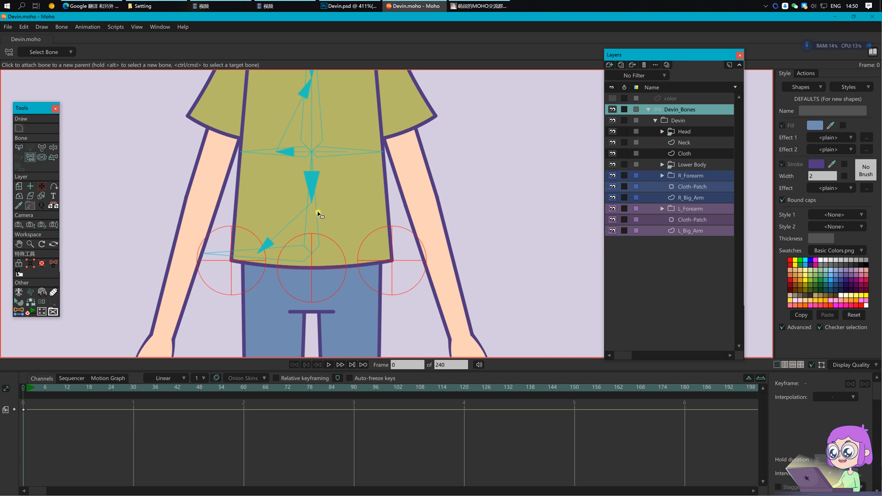
click(318, 215)
Step: Rotate the torso bone to test the hem, then move to frame 1
key(z)
drag(316, 191, 286, 200)
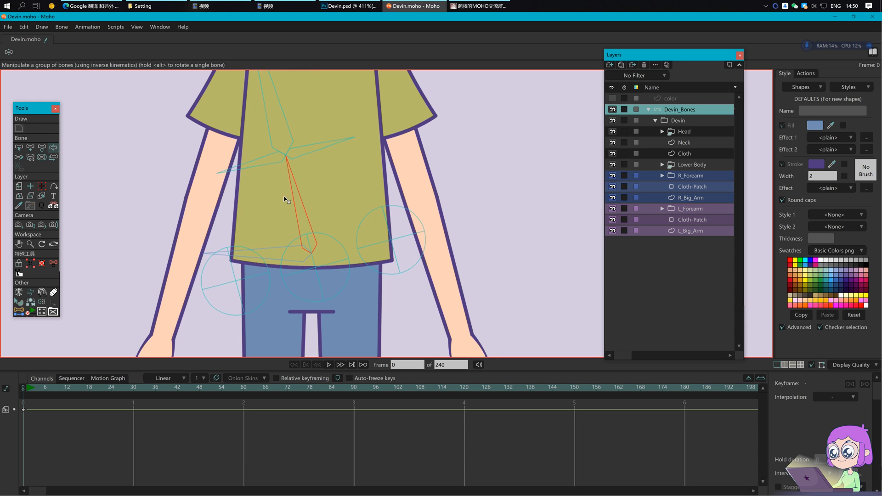
key(b)
click(309, 343)
scroll(348, 357, down, 3)
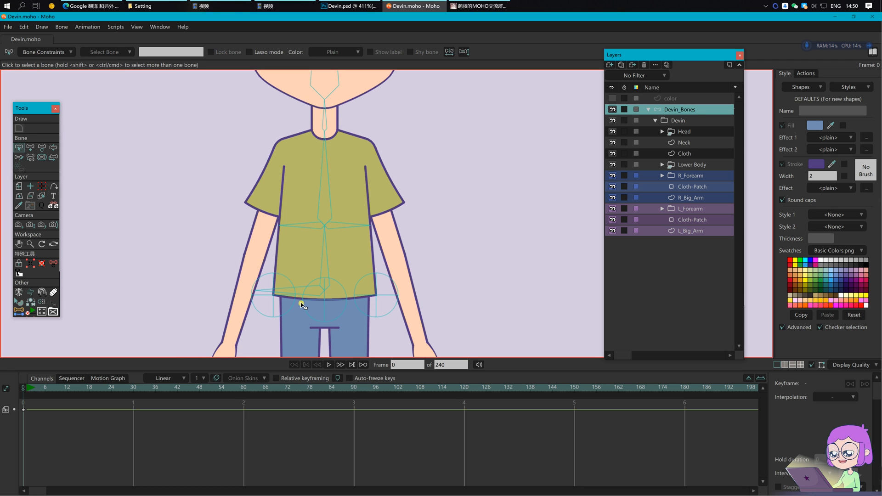
click(27, 388)
drag(413, 323, 366, 288)
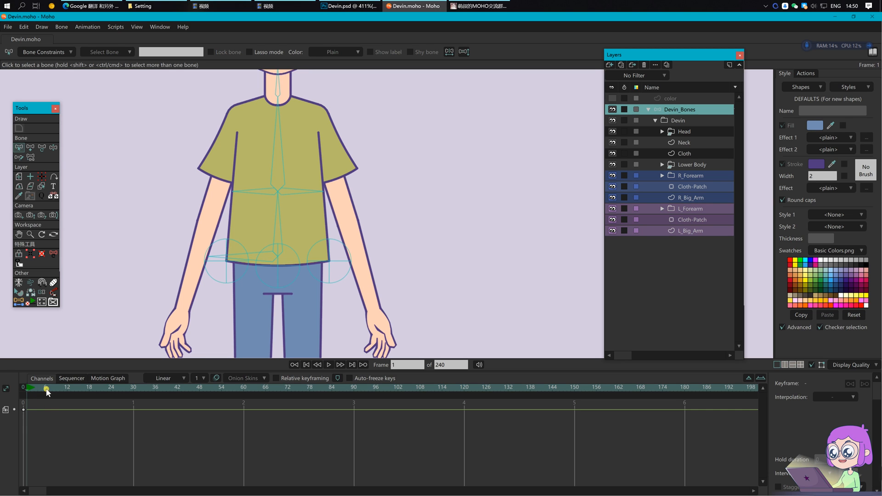
Step: Set the three hem bones' scale to 0.20
click(224, 271)
shift+click(281, 267)
shift+click(330, 266)
key(t)
click(266, 52)
text(0.20)
key(Return)
click(277, 53)
scroll(289, 284, up, 3)
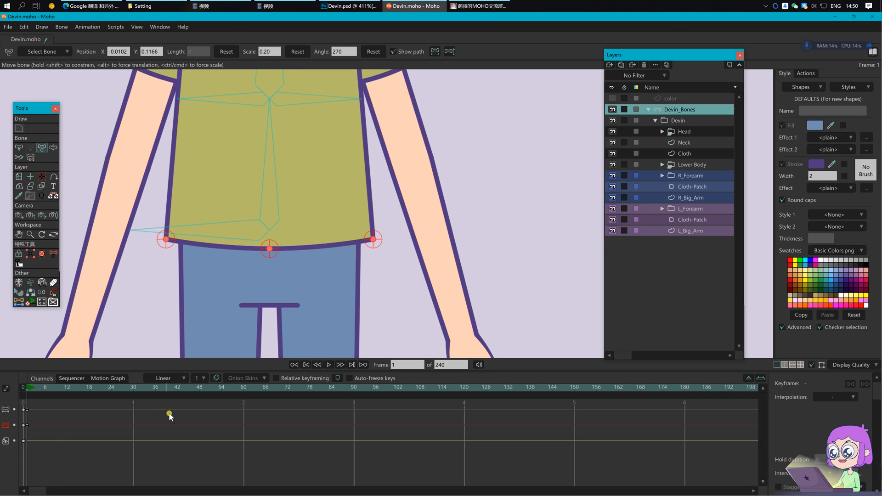
Step: Clear the frame-0 test keyframes and deselect all bones to restore the rest pose
key(b)
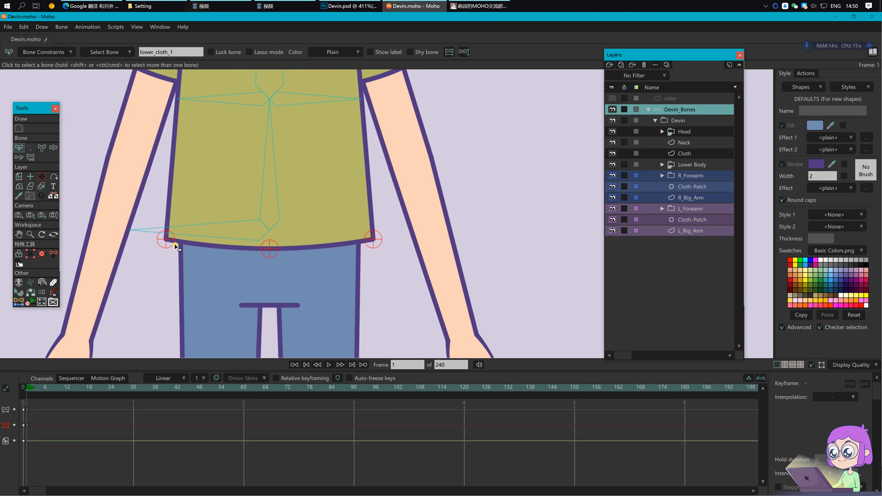
drag(50, 440, 26, 408)
click(25, 390)
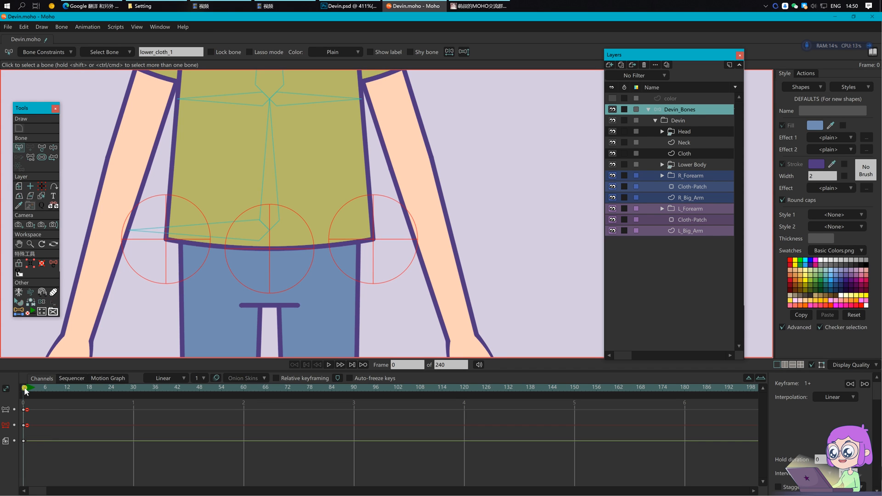
click(53, 148)
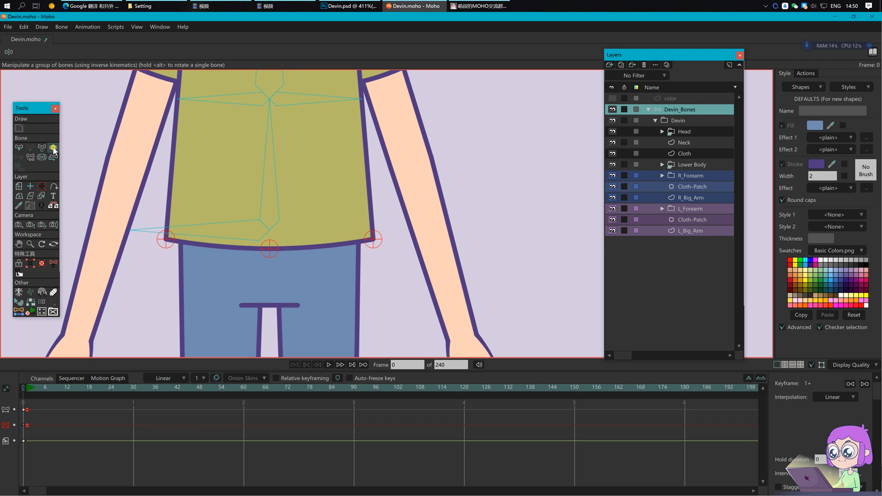
scroll(325, 222, down, 3)
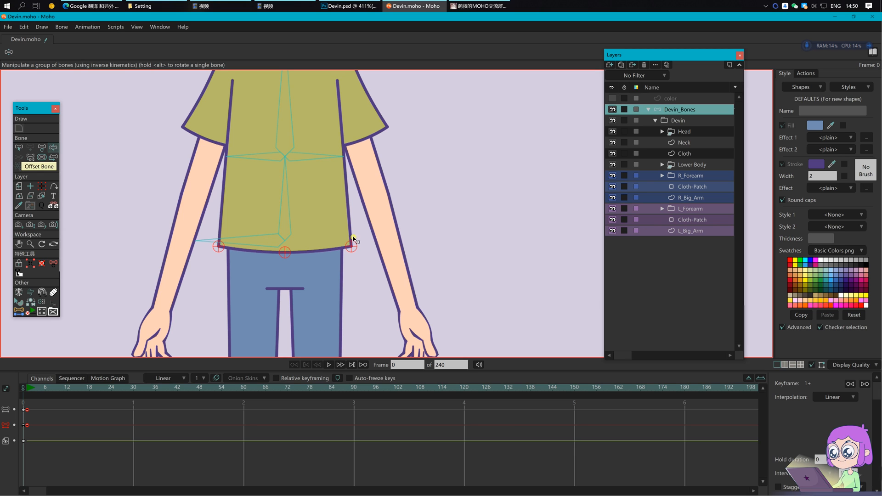
click(63, 444)
drag(27, 408, 27, 407)
click(221, 327)
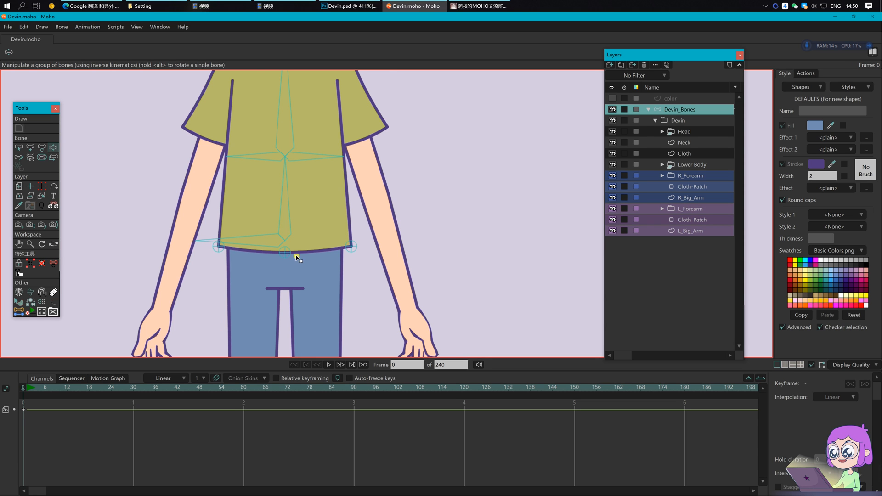
scroll(296, 255, up, 2)
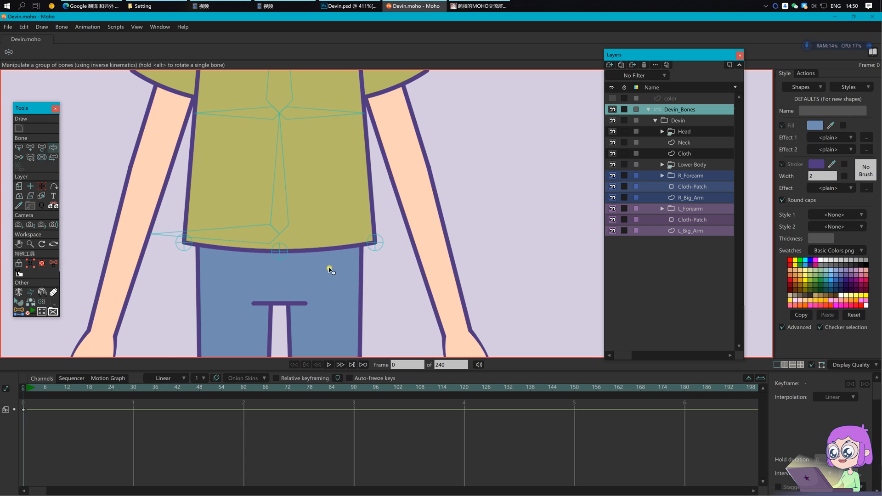
Step: On the Cloth layer, bind shirt points to the left, middle and right waist bones
click(685, 154)
click(191, 275)
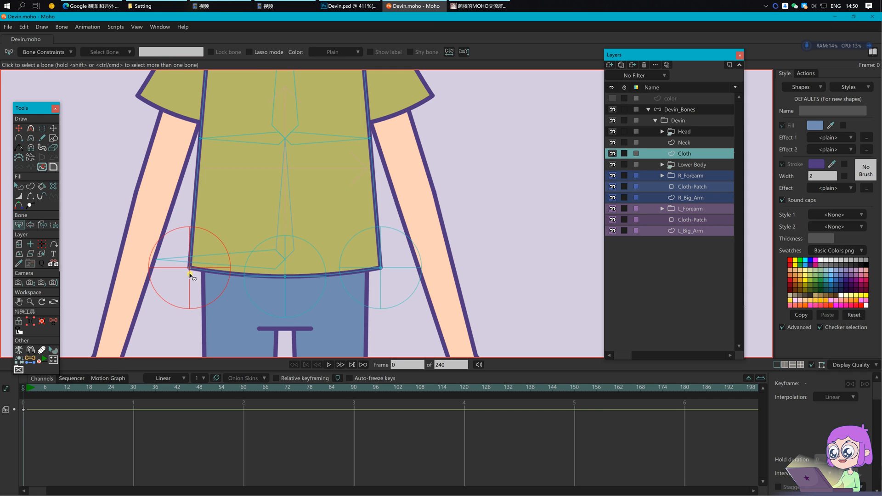
key(i)
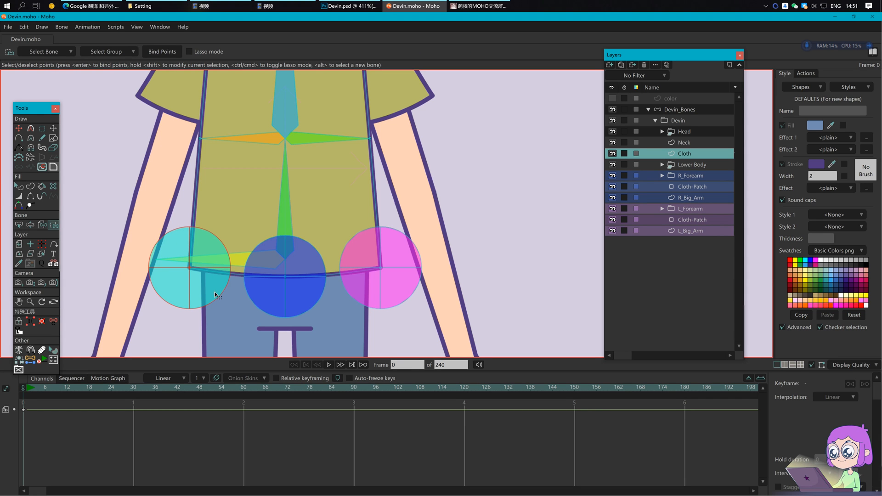
click(313, 279)
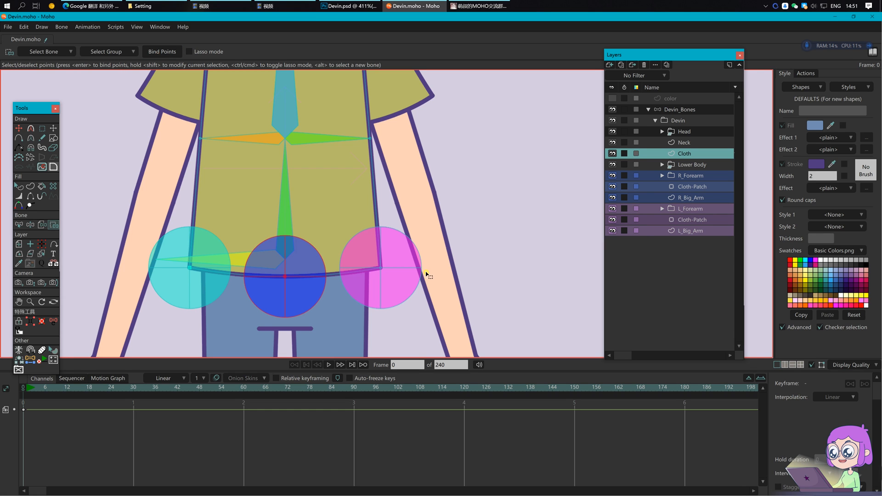
click(408, 271)
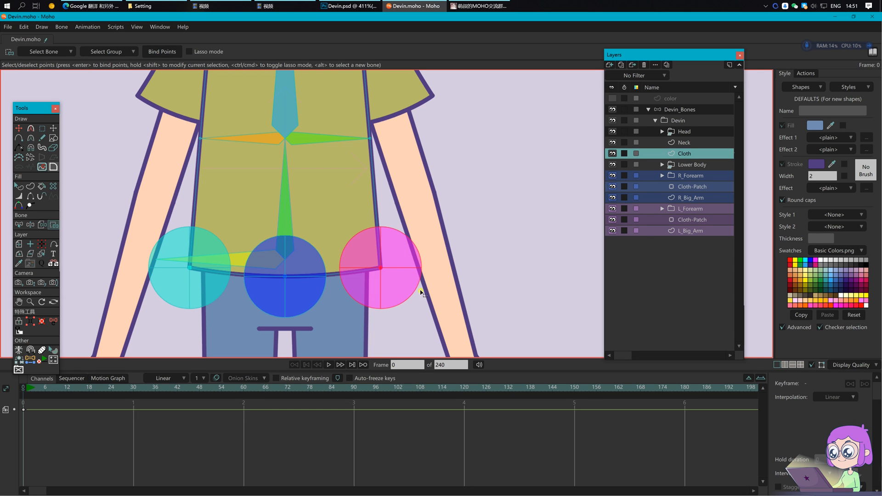
Step: Bind the shirt points at the tips of the right and left chest bones
drag(344, 174, 351, 230)
alt+click(346, 193)
drag(356, 179, 397, 214)
alt+click(272, 195)
drag(198, 177, 227, 212)
Step: Store the shirt's left armpit point as Coord 1 for a new bone
drag(387, 164, 373, 323)
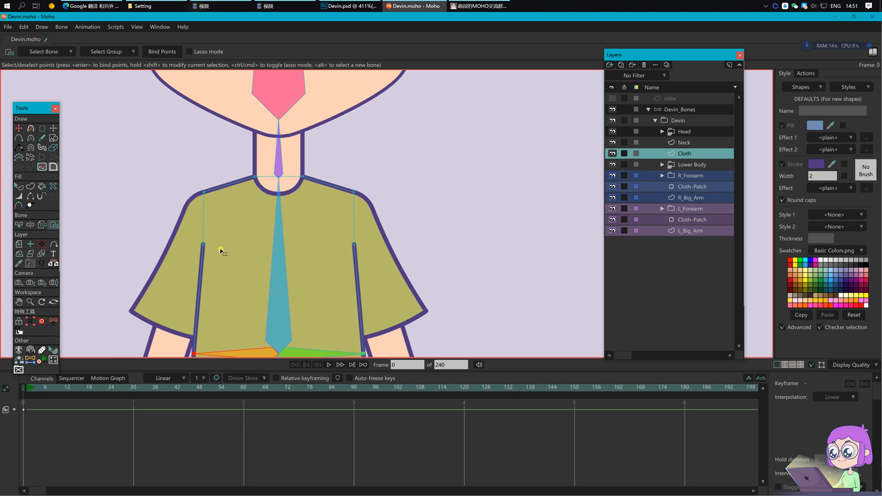
drag(167, 250, 229, 268)
drag(219, 249, 236, 259)
drag(186, 224, 216, 258)
key(b)
click(47, 52)
Step: Set the right armpit point as Coord 2 and create point bones at both armpits
drag(345, 237, 370, 253)
click(291, 52)
click(702, 111)
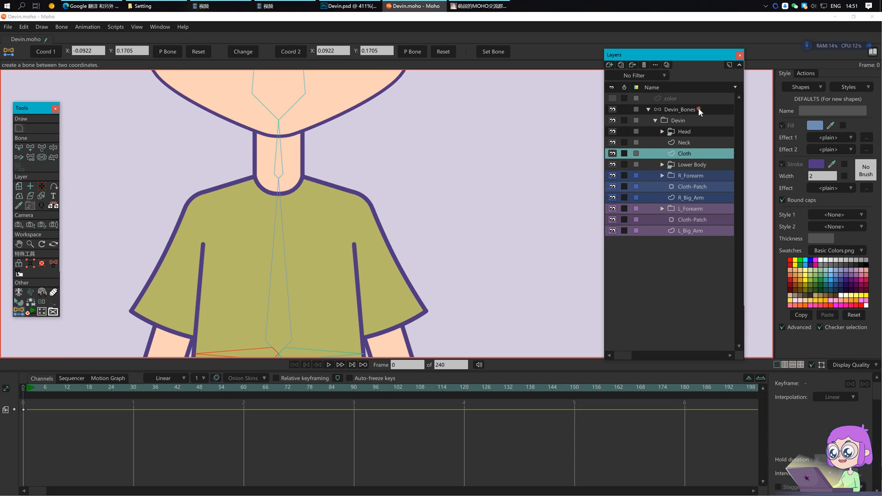
click(158, 52)
click(415, 52)
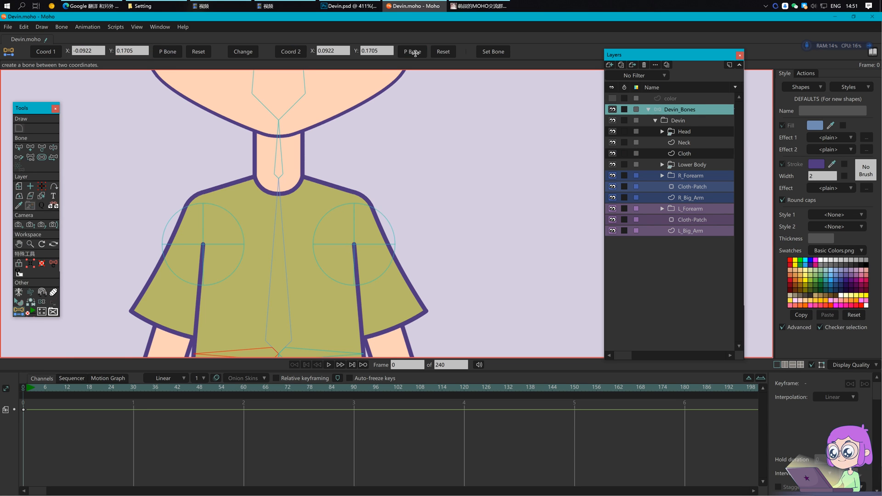
Step: Name the armpit bones L_armpit_P and R_armpit_P
click(27, 394)
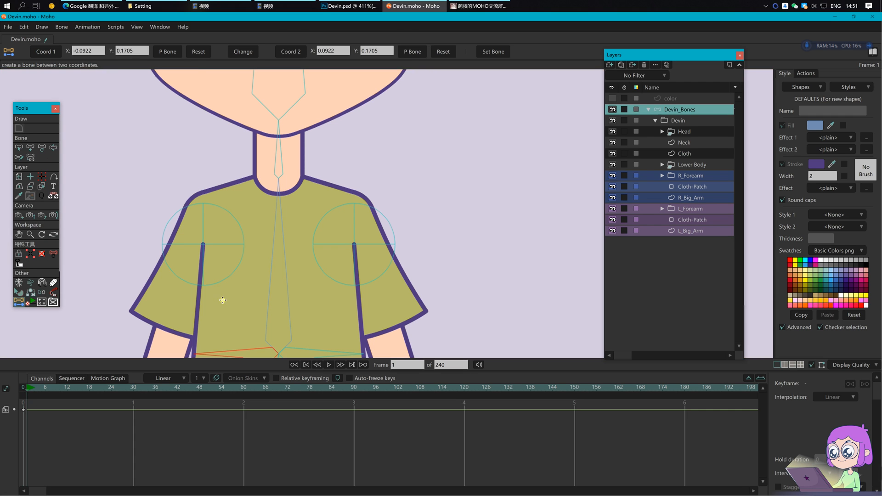
click(204, 245)
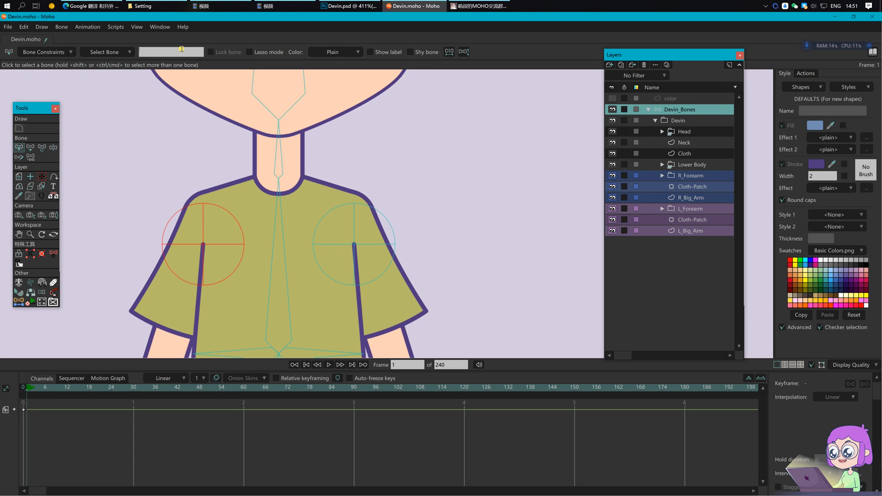
text(L_armpit_P)
key(Return)
click(354, 237)
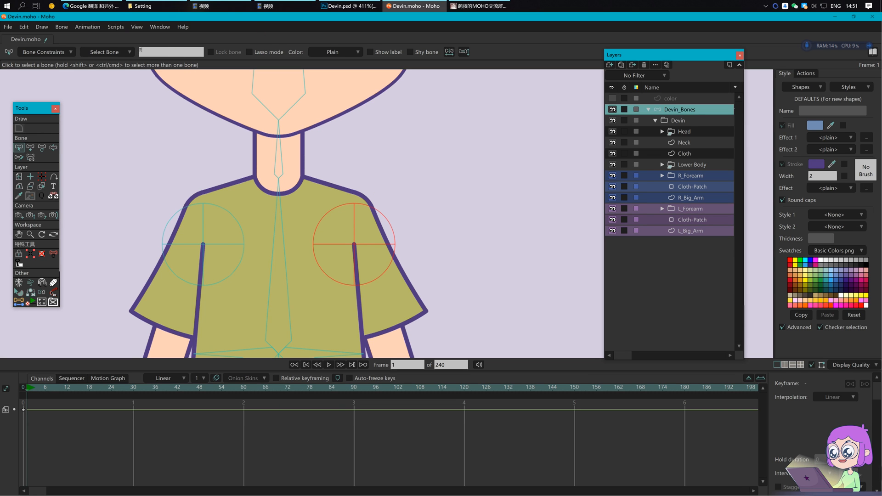
click(171, 52)
text(R_armpit_P)
key(Return)
Step: Test scaling both armpit bones to 0.2
click(242, 243)
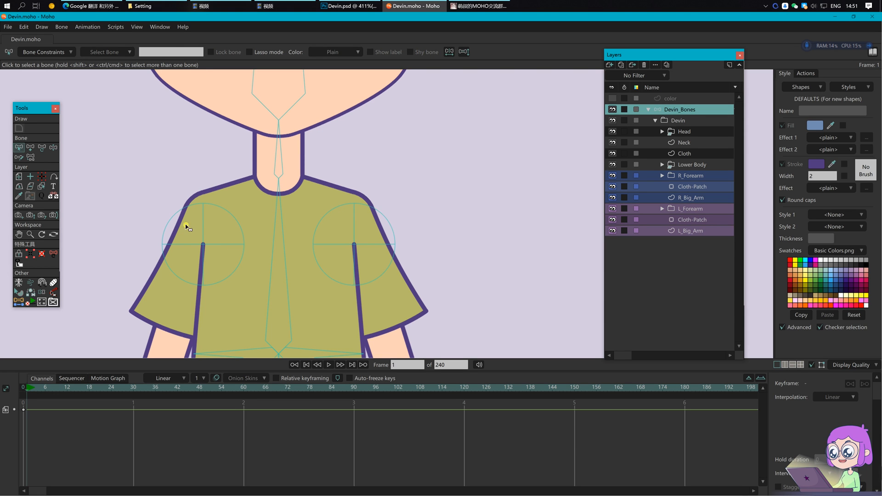
click(205, 231)
shift+click(354, 229)
key(t)
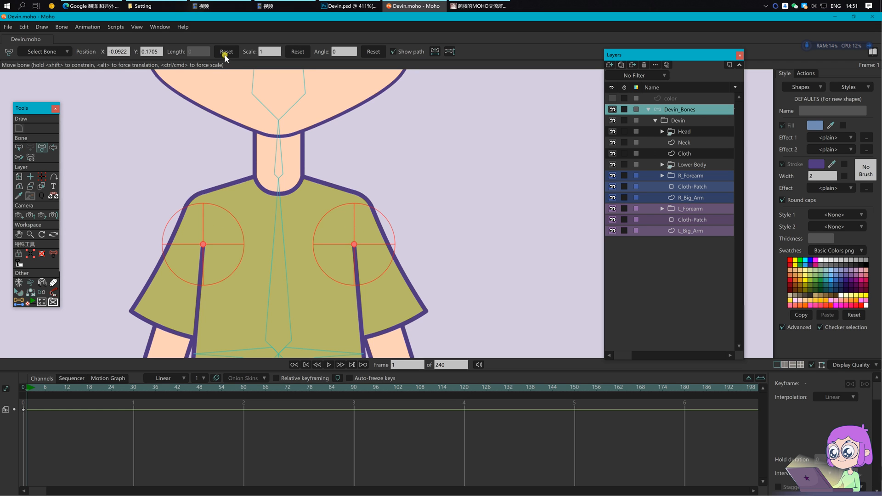
key(Return)
click(274, 49)
text(.2)
key(Return)
Step: Clear the test keyframes at frame 0 and deselect the armpit bones
key(b)
drag(51, 443, 29, 400)
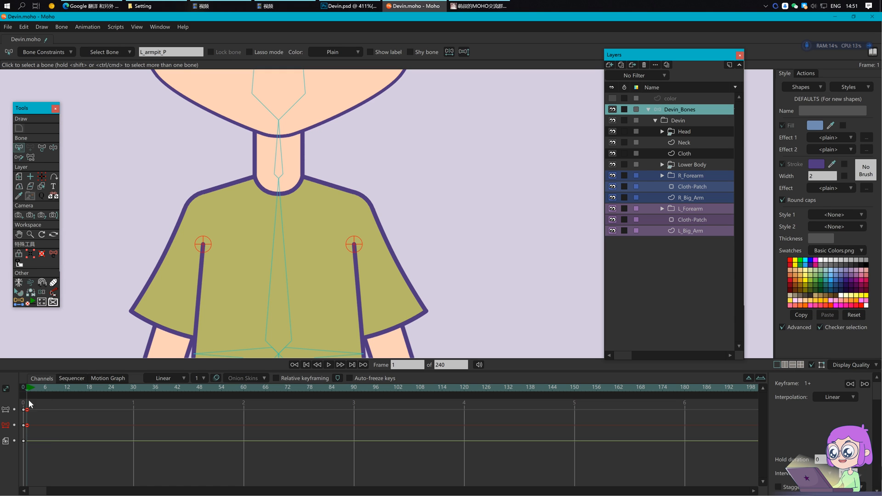
click(23, 388)
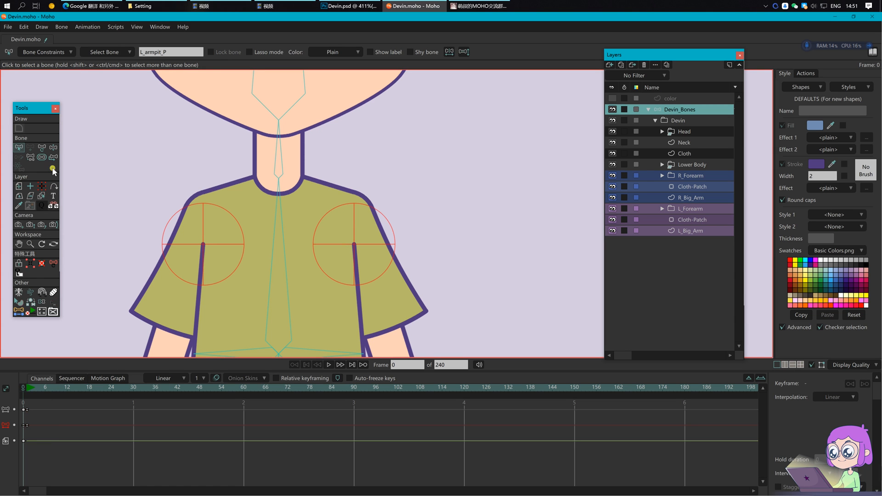
click(53, 148)
scroll(166, 158, down, 3)
drag(194, 247, 270, 150)
drag(298, 197, 274, 278)
click(292, 264)
drag(58, 429, 18, 407)
click(105, 328)
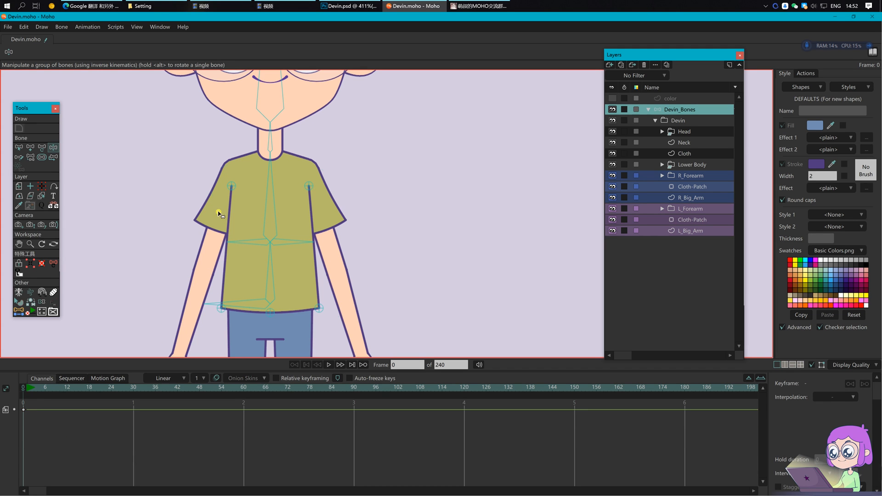
Step: Parent both armpit bones to the chest bone
key(b)
click(232, 187)
shift+click(307, 186)
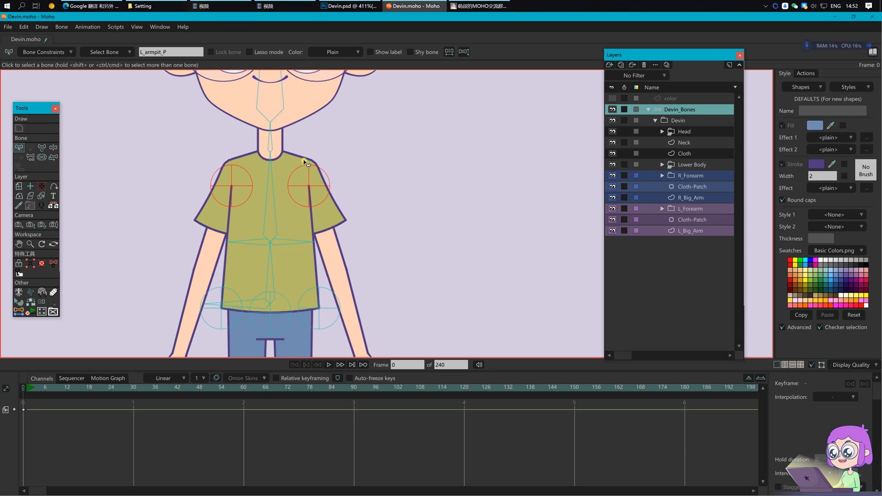
key(p)
click(276, 201)
Step: Swing the chest bone to test how the shirt follows
key(Return)
drag(342, 164, 347, 187)
key(z)
drag(281, 206, 236, 205)
key(b)
Step: On the Cloth layer, bind shirt points to the left and right armpit bones
click(696, 157)
scroll(272, 210, up, 2)
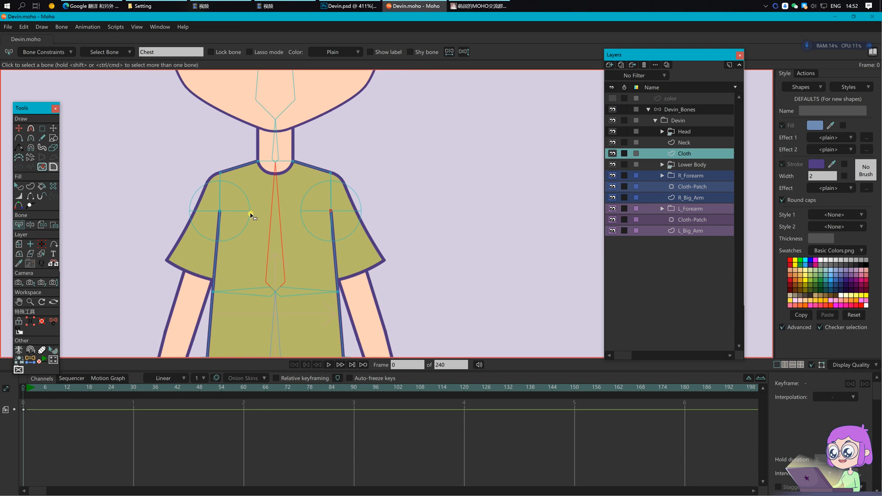
click(239, 212)
key(i)
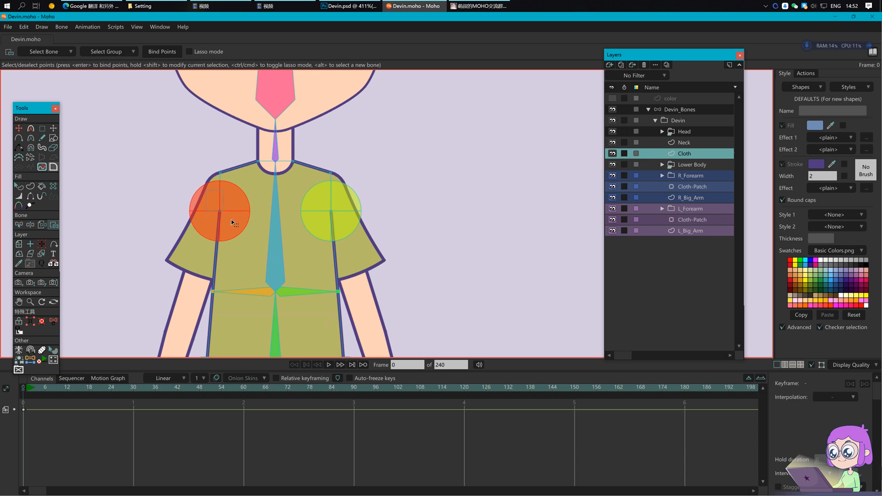
click(335, 204)
scroll(276, 203, up, 2)
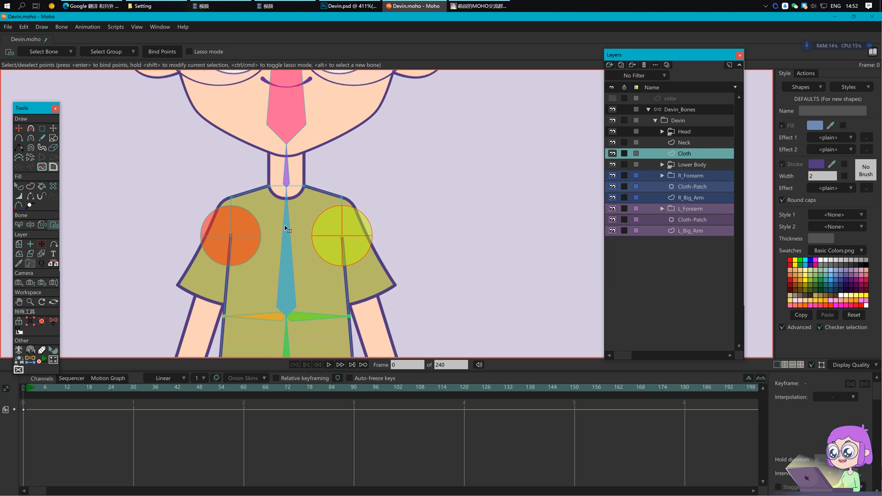
Step: Switch to the Neck layer, pick the chest bone for binding, and save
click(700, 145)
key(b)
click(287, 228)
key(i)
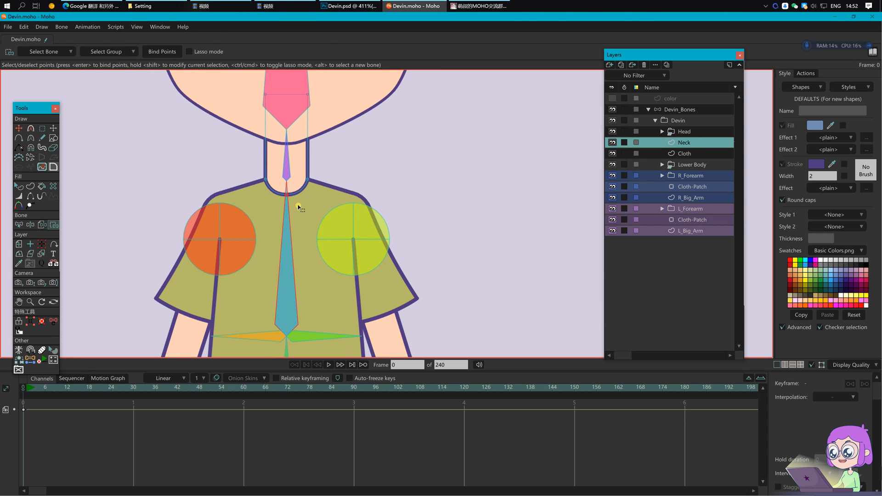
key(ctrl+s)
Step: Bind the neck's two top points to the head bone, then return to Devin_Bones
drag(322, 137, 313, 205)
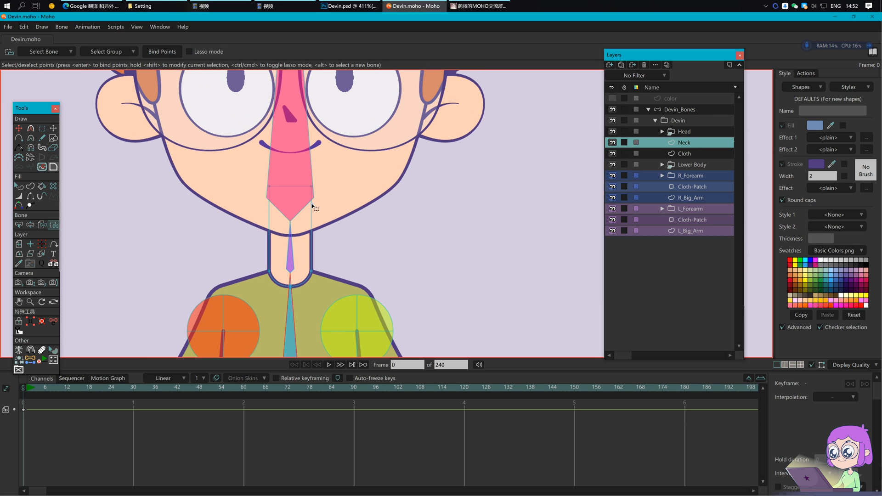
key(b)
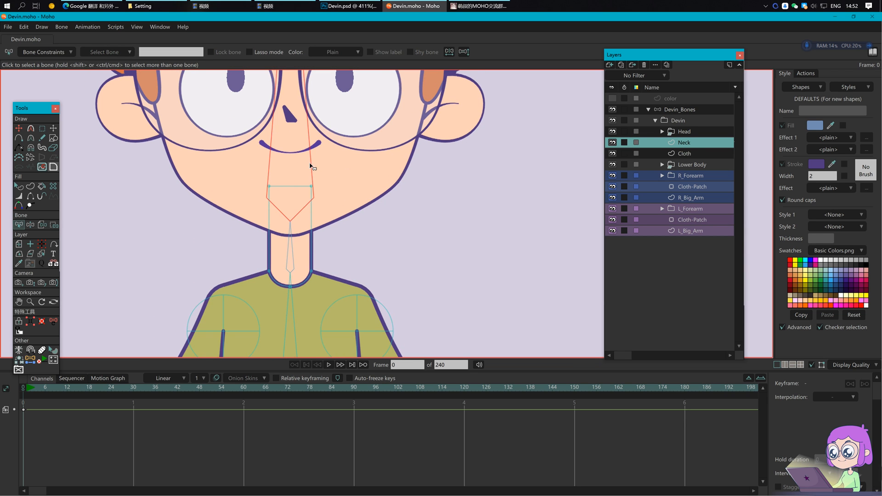
key(i)
drag(223, 158, 353, 216)
click(162, 53)
drag(377, 154, 375, 171)
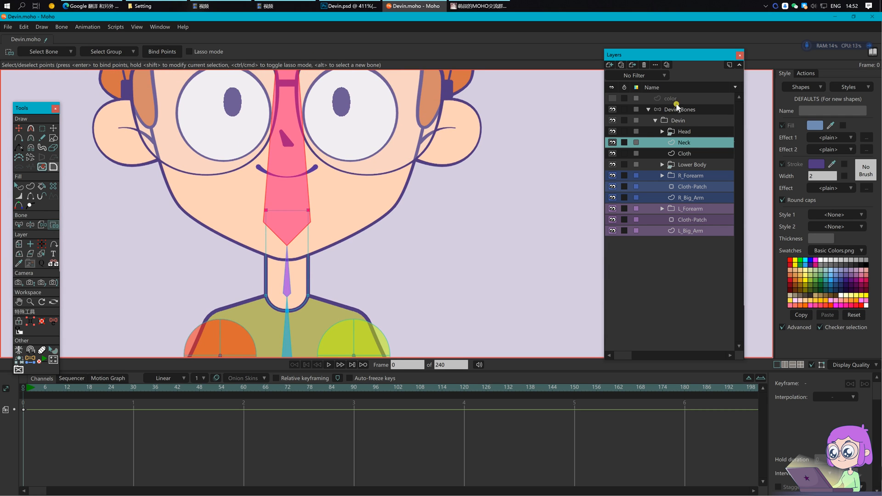
click(679, 110)
scroll(406, 245, down, 3)
scroll(405, 245, down, 1)
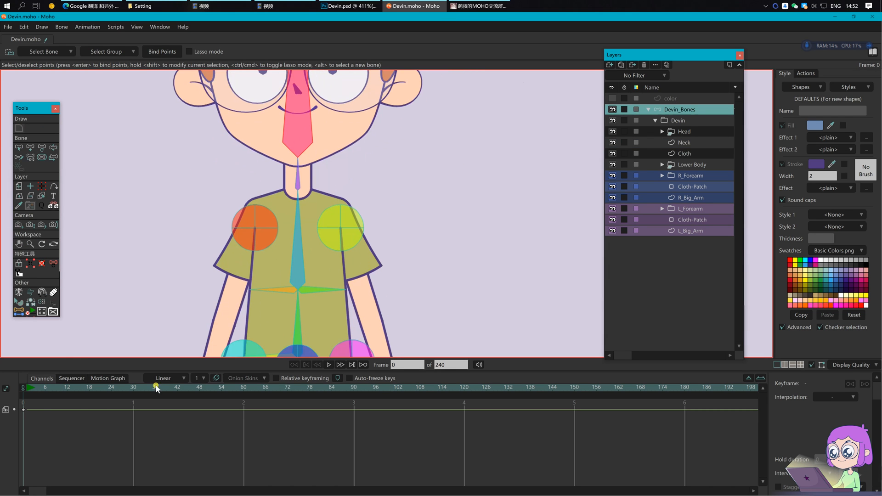
Step: At frame 1, bend Devin's neck left and move both shirt-hem pin bones to test the rig
click(26, 387)
key(z)
drag(315, 223, 340, 227)
key(t)
drag(353, 337, 265, 325)
drag(81, 439, 7, 390)
Step: Delete the test keyframes, return to frame 0 and frame the view on Devin's face
key(Delete)
click(23, 387)
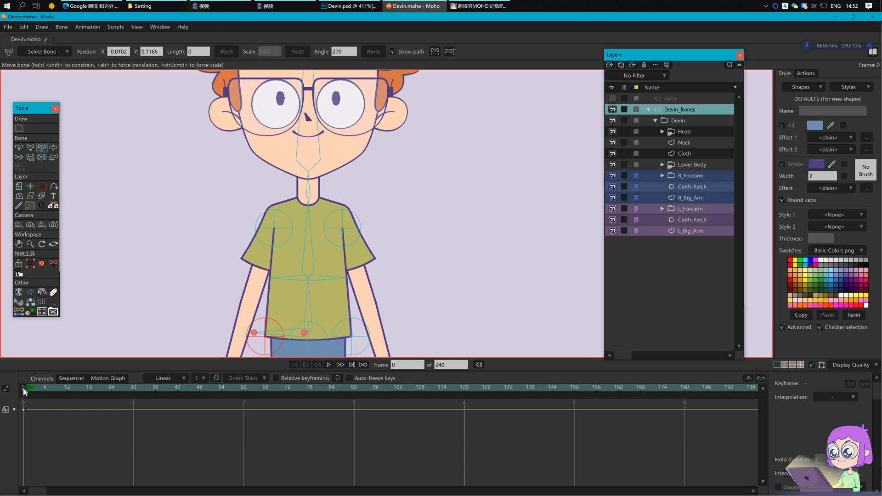
drag(432, 275, 393, 301)
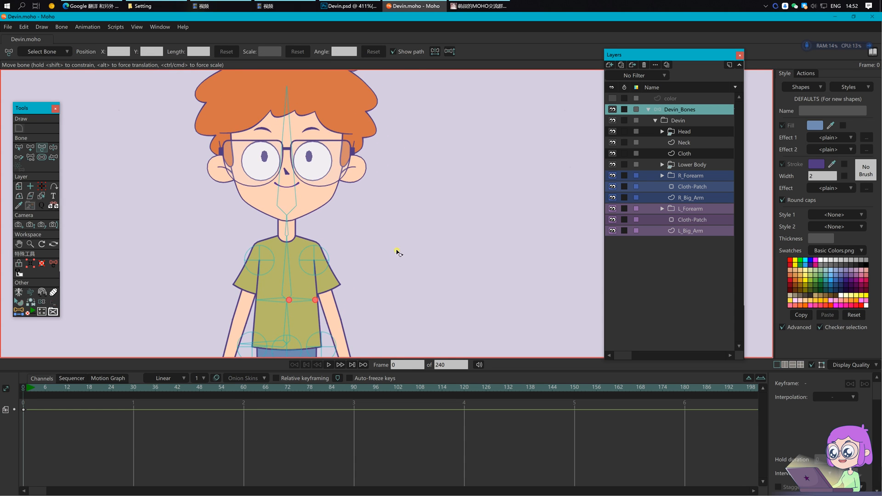
scroll(420, 310, up, 5)
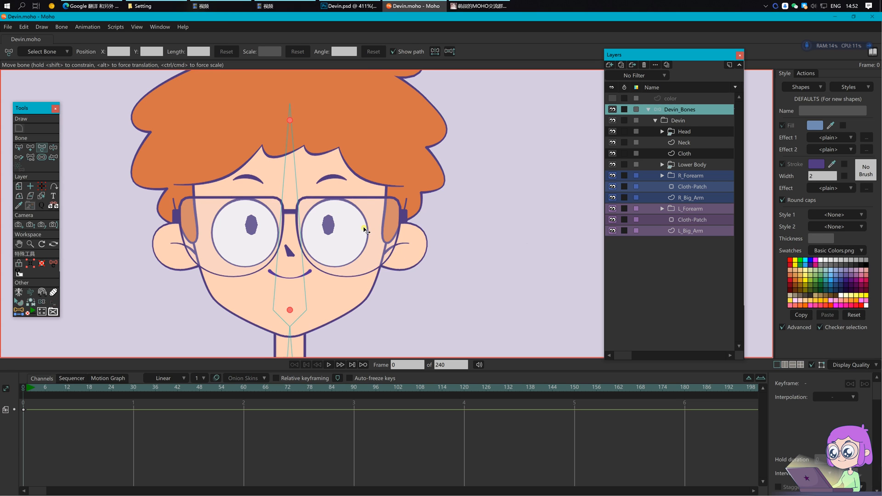
drag(338, 231, 341, 242)
key(b)
key(a)
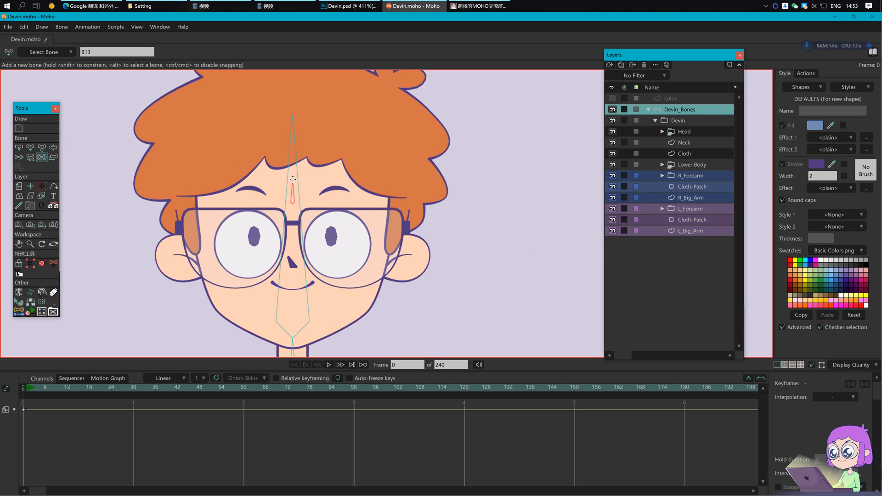
Step: Rename bone B13 to Facial and show its name label on the canvas
key(t)
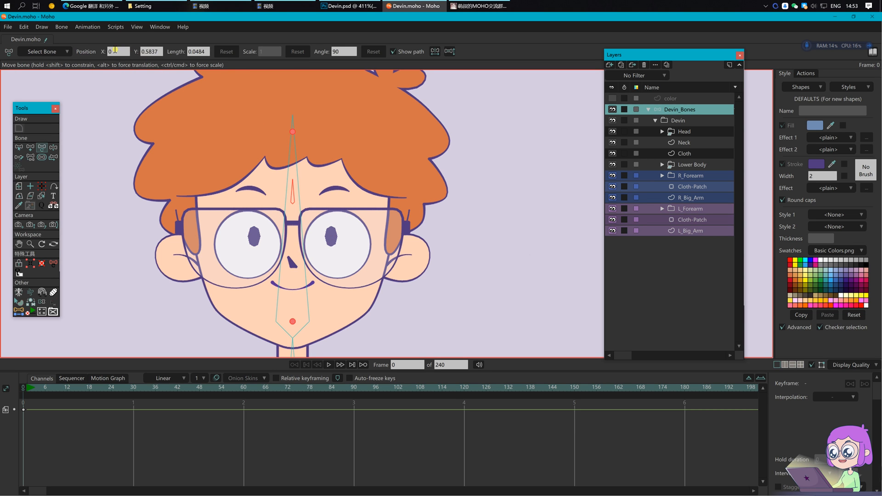
key(s)
key(b)
click(171, 52)
text(Facial)
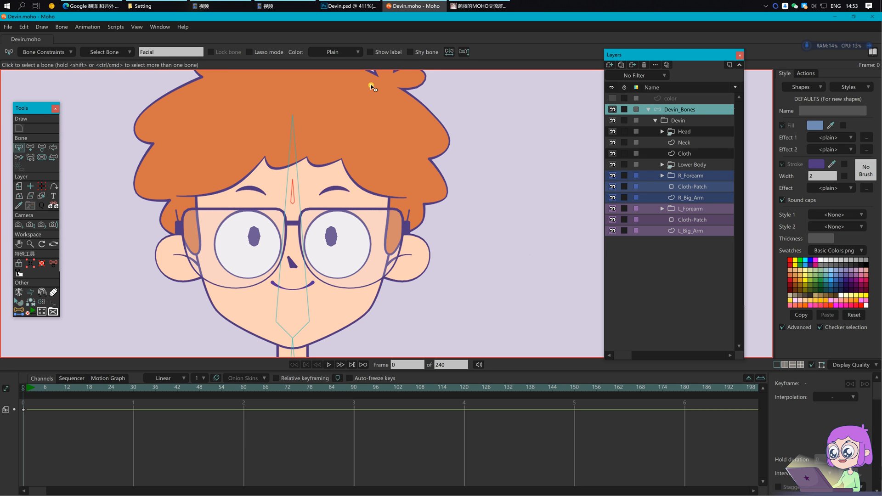
click(398, 52)
click(336, 185)
Step: Draw a short vertical bone on Devin's nose and nudge it slightly down to Y 0.4591
scroll(261, 247, up, 2)
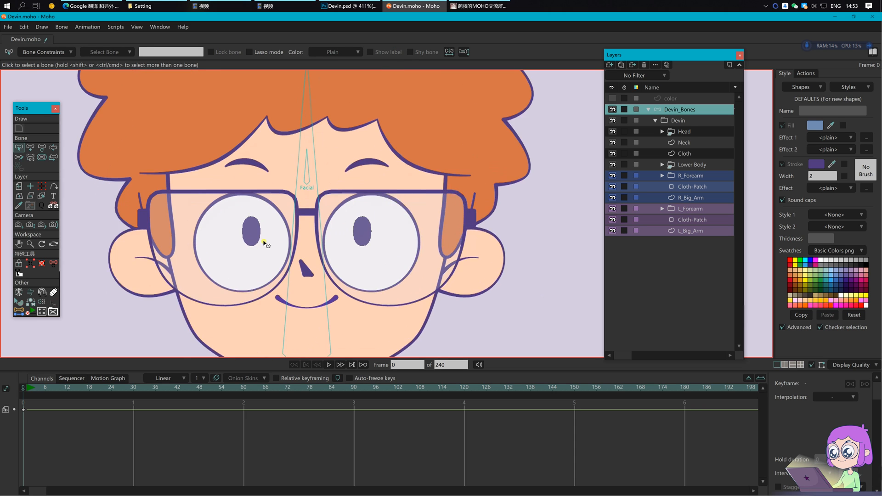
scroll(294, 227, up, 2)
drag(293, 253, 289, 225)
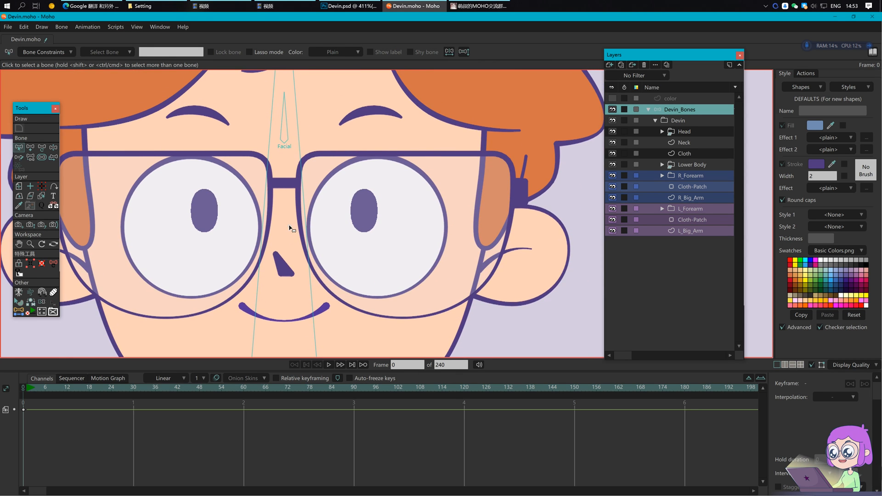
click(287, 140)
click(342, 202)
drag(342, 274, 298, 256)
scroll(298, 250, up, 2)
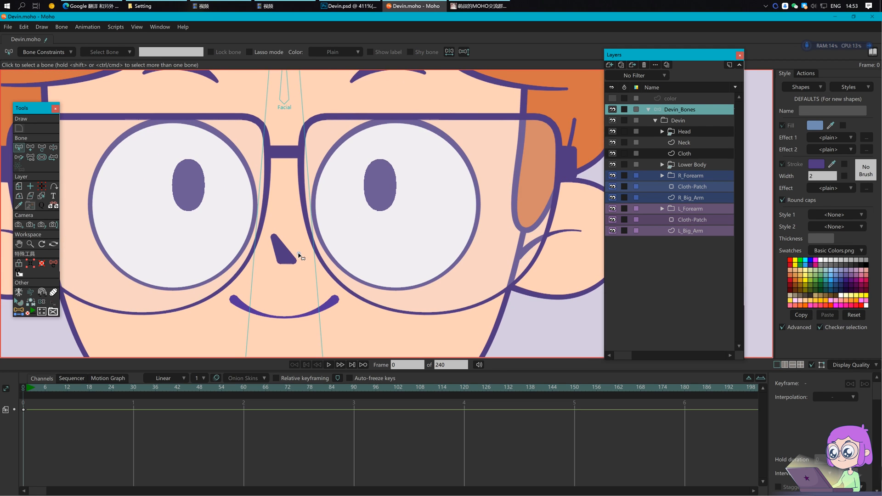
key(a)
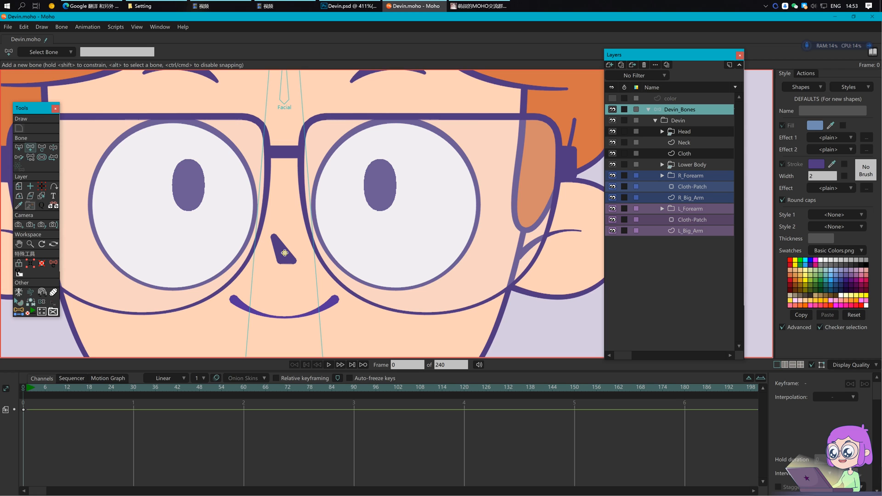
drag(285, 252, 283, 232)
key(s)
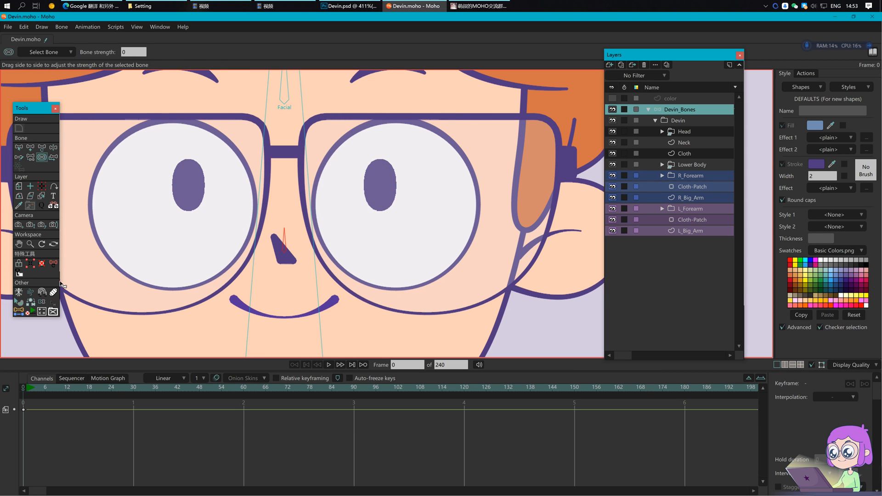
key(t)
drag(285, 253, 287, 262)
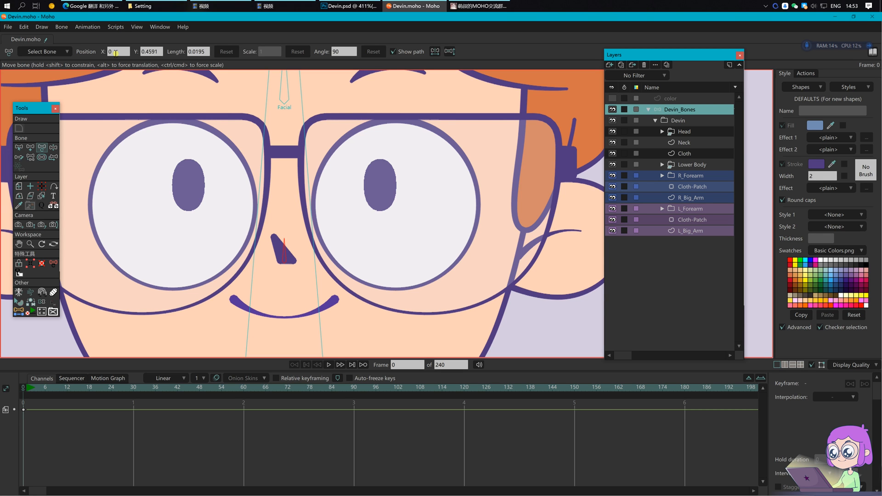
scroll(286, 259, down, 3)
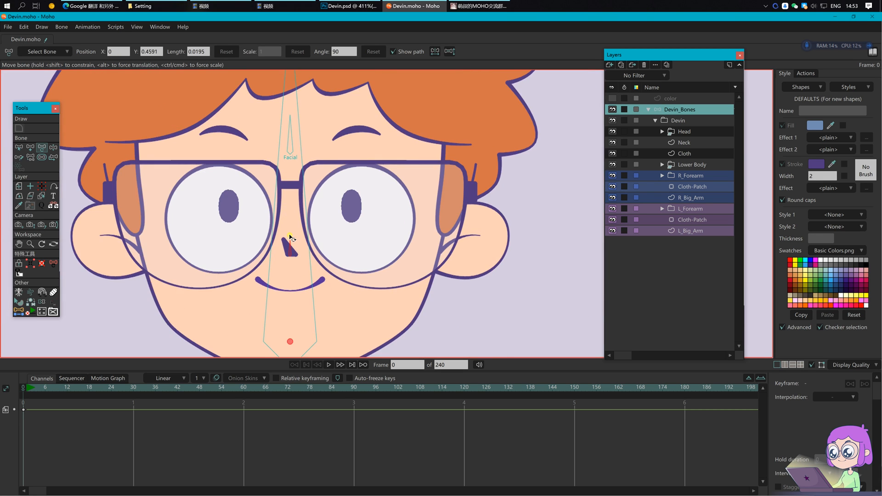
key(p)
scroll(295, 256, up, 3)
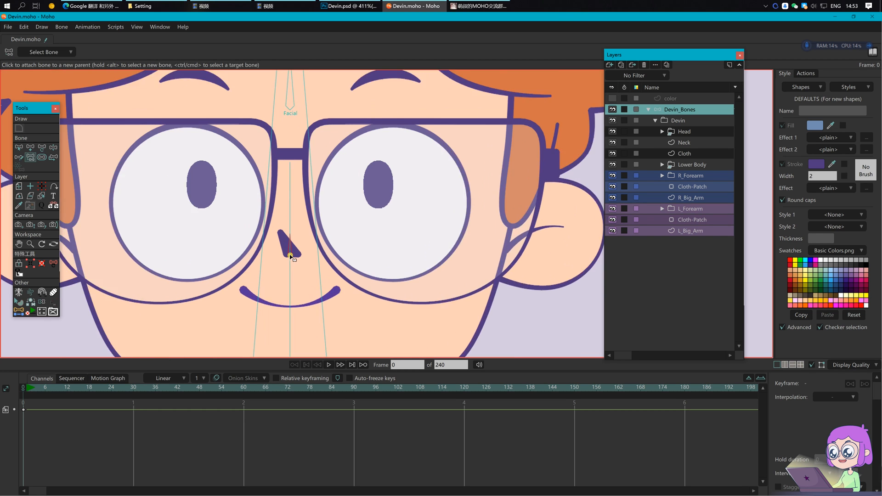
Step: Rename the new nose bone from B14 to nose
key(b)
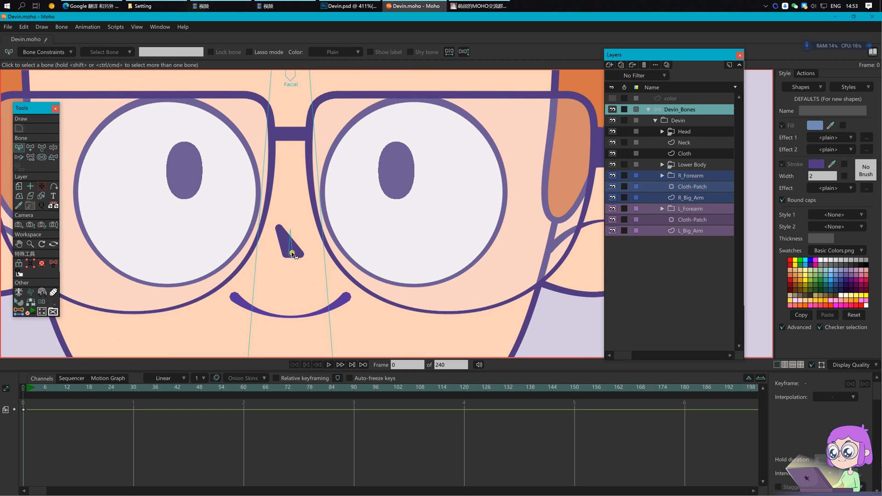
click(294, 256)
double_click(180, 53)
text(nose)
Step: Bind the Nose layer in the Head group to the nose bone
click(661, 132)
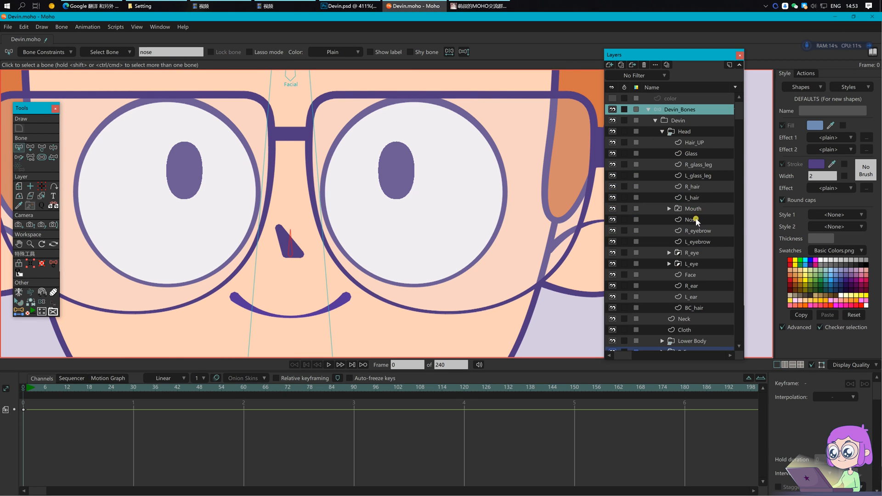
click(696, 219)
click(41, 226)
click(293, 248)
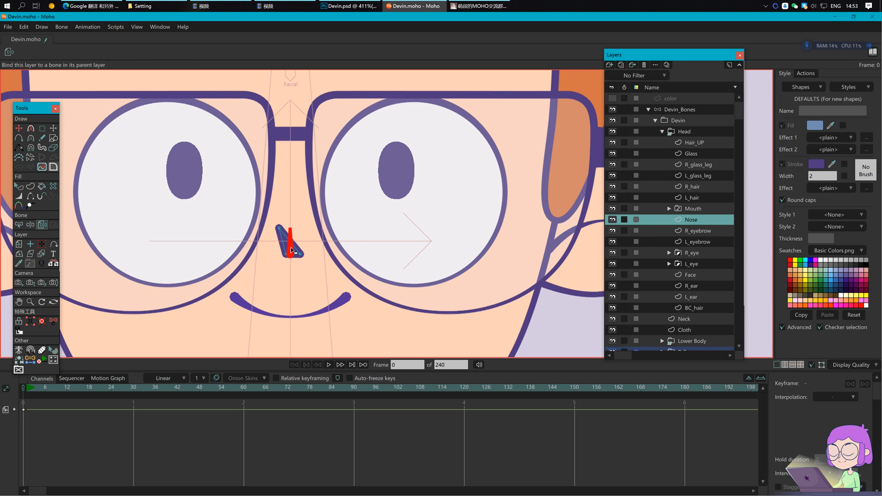
Step: Nudge the nose bone slightly up to Y 0.4607 on the Devin_Bones layer
click(680, 109)
scroll(329, 244, up, 4)
key(t)
click(247, 268)
drag(247, 268, 245, 263)
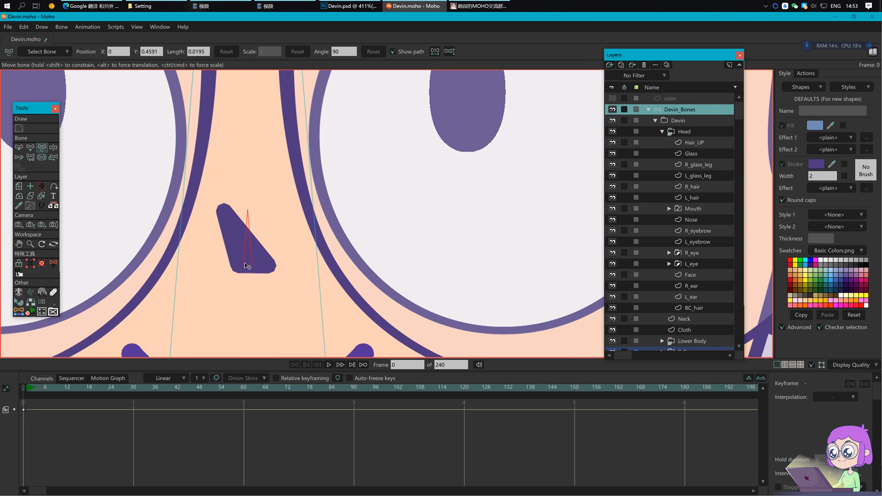
click(702, 220)
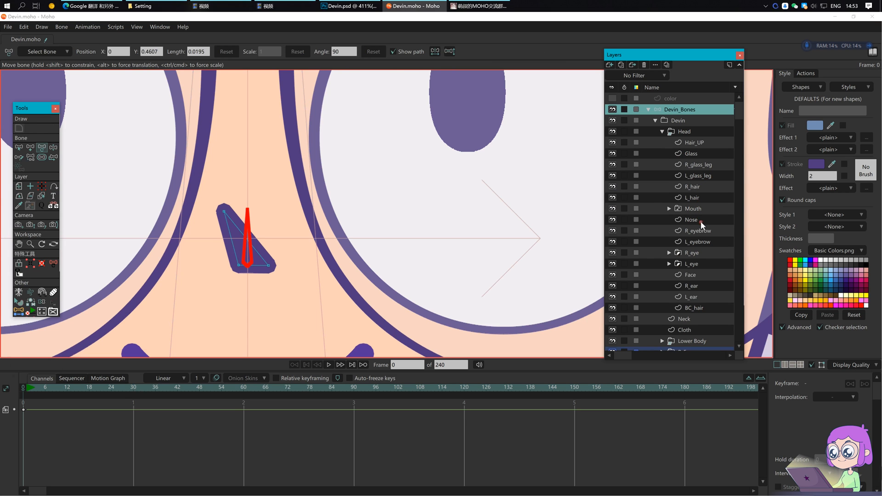
drag(331, 237, 368, 221)
click(680, 110)
scroll(361, 203, down, 4)
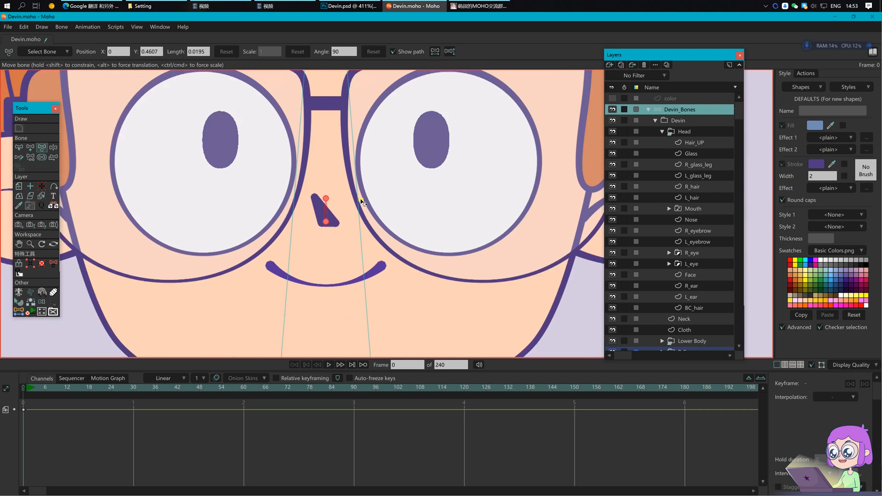
key(a)
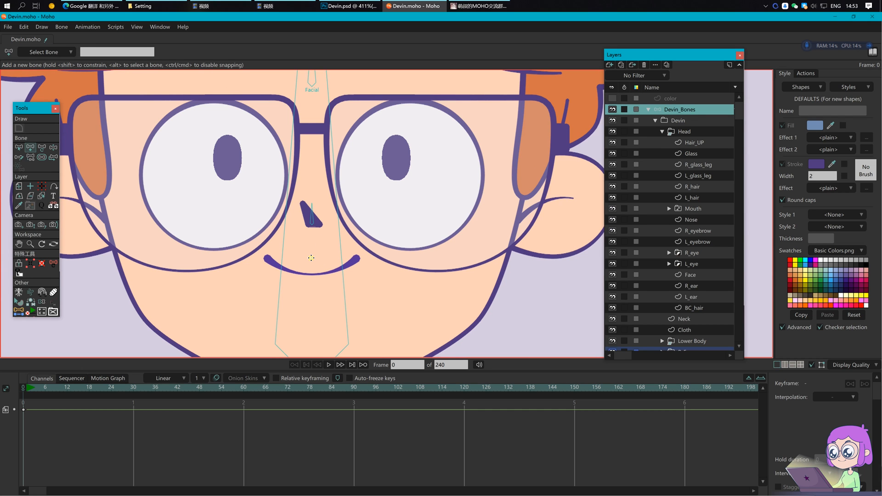
Step: Add a bone at Devin's mouth and bind the Mouth layer to it
click(311, 258)
key(s)
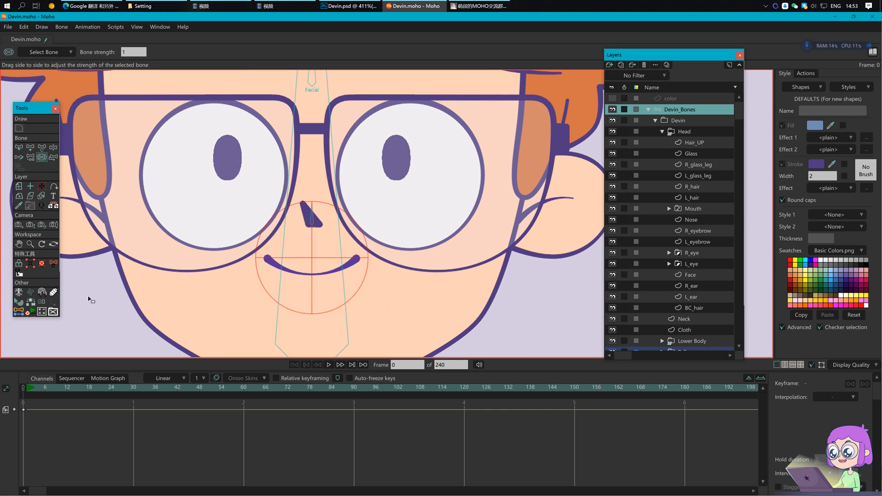
key(t)
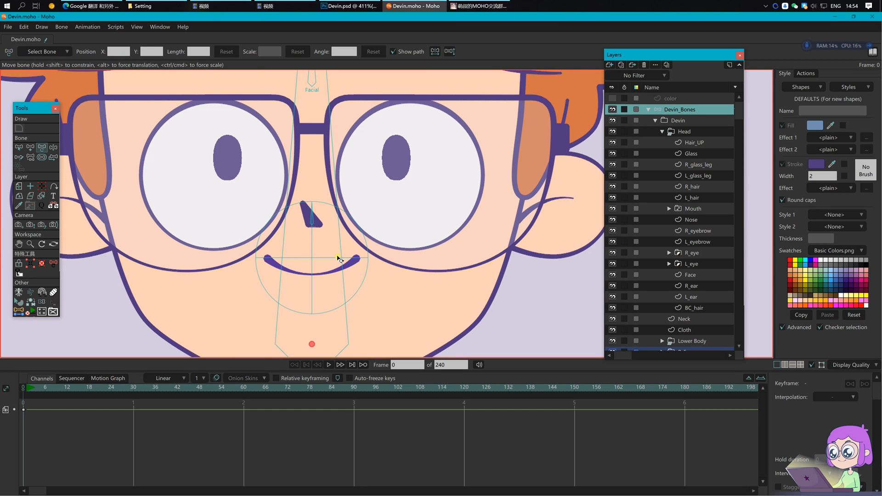
scroll(339, 255, down, 1)
click(684, 209)
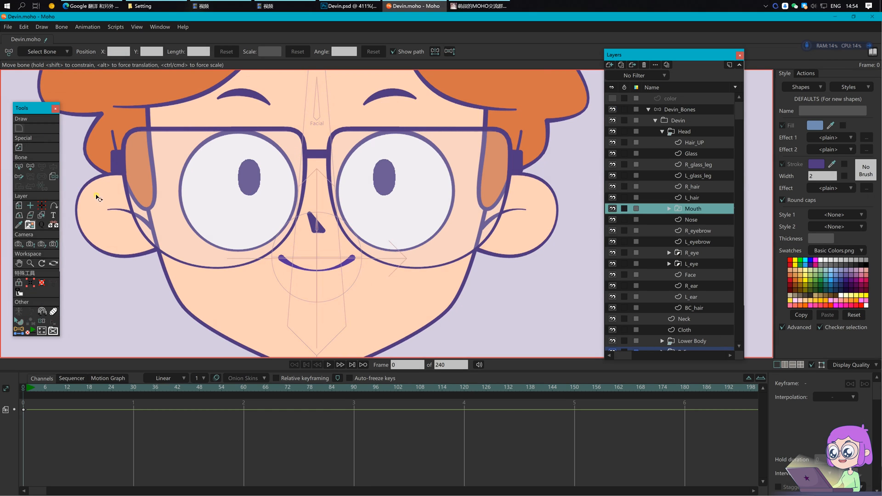
click(53, 176)
click(357, 267)
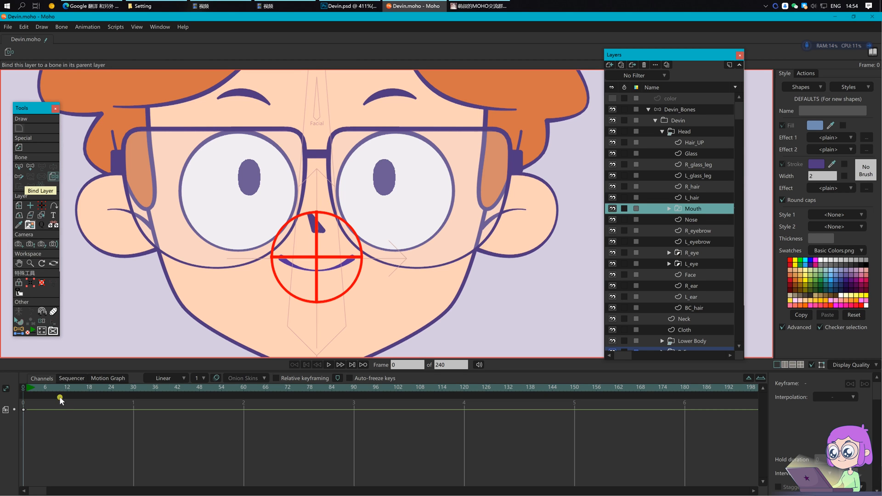
Step: Move the mouth bone at frame 1 to test it, then delete the test keys and return to frame 0
click(27, 389)
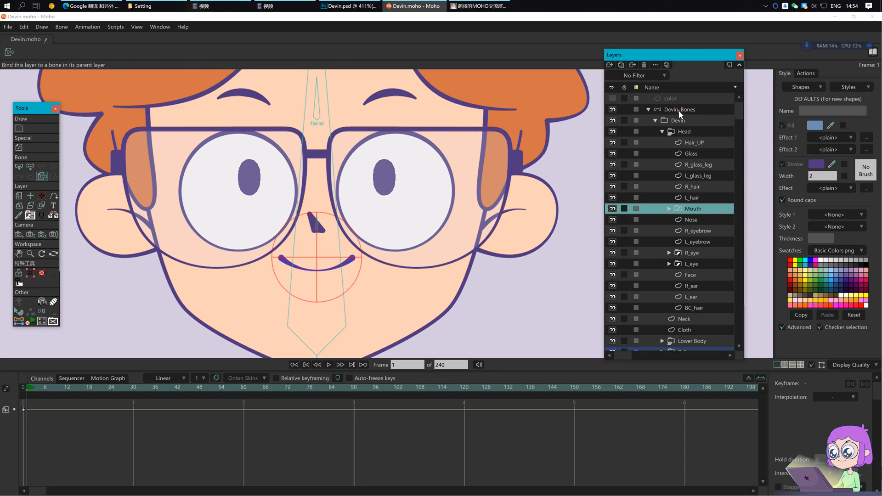
click(679, 110)
mouse_move(363, 260)
mouse_down()
mouse_move(347, 266)
mouse_move(368, 262)
mouse_move(345, 256)
mouse_move(365, 262)
mouse_move(349, 267)
mouse_up()
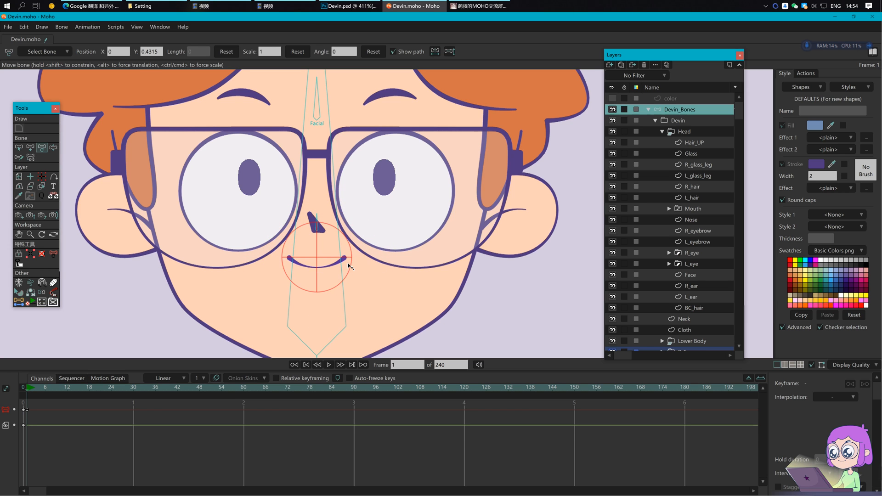
drag(93, 435, 18, 402)
key(Delete)
click(23, 389)
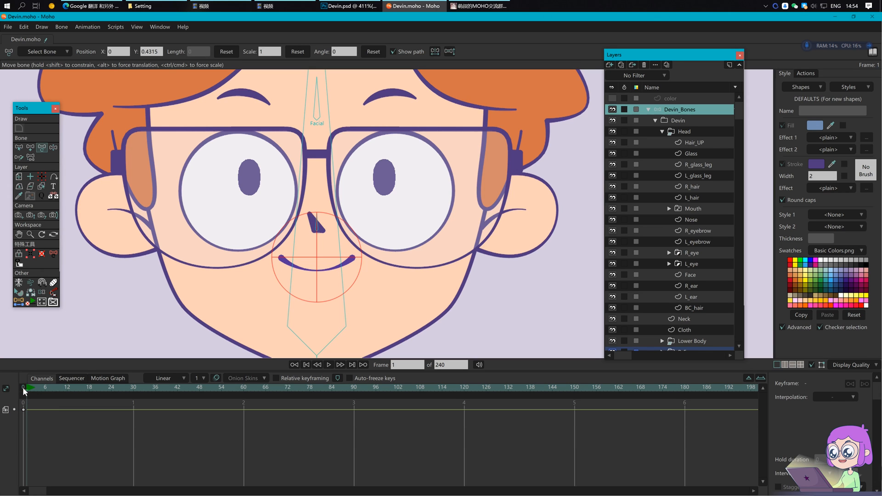
key(Return)
drag(427, 190, 420, 205)
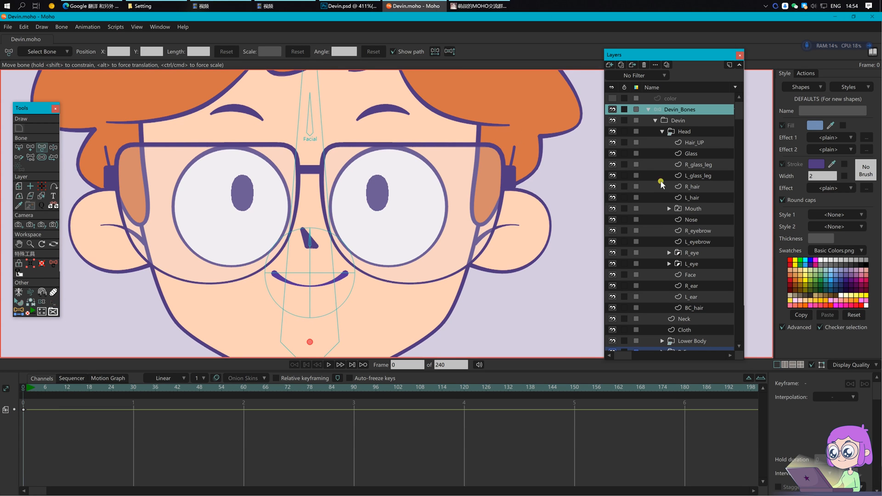
Step: Hide the Glass layer and copy the left eyewhite's centre Y 0.5051 into the bone script's coordinate 1
click(612, 154)
scroll(203, 191, up, 2)
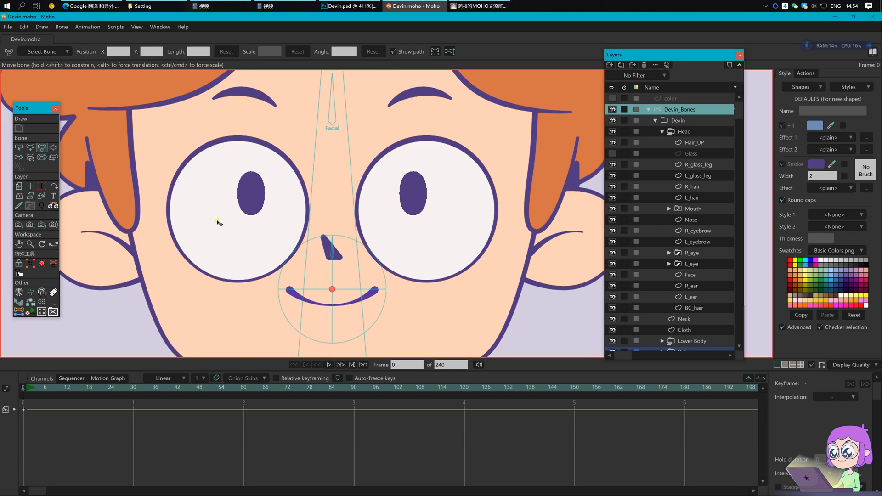
ctrl+alt+click(216, 217)
key(g)
drag(145, 117, 358, 298)
key(t)
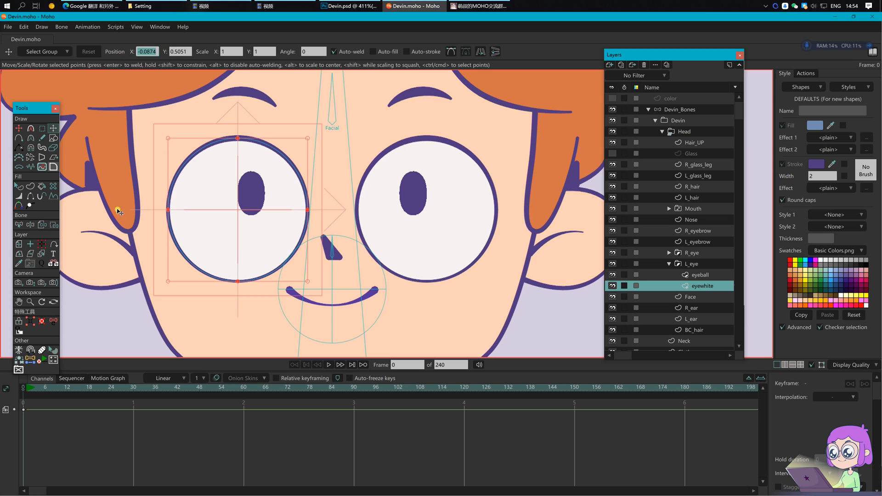
click(31, 359)
drag(98, 50, 65, 49)
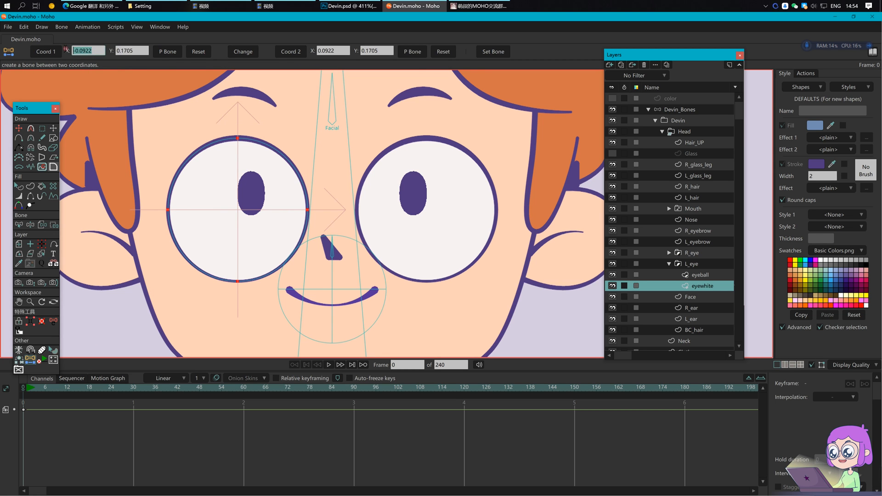
click(55, 130)
drag(192, 50, 96, 51)
click(31, 359)
text(0.5051)
Step: Copy the left pupil's position into coordinate 2, setting its Y to 0.5204
click(698, 275)
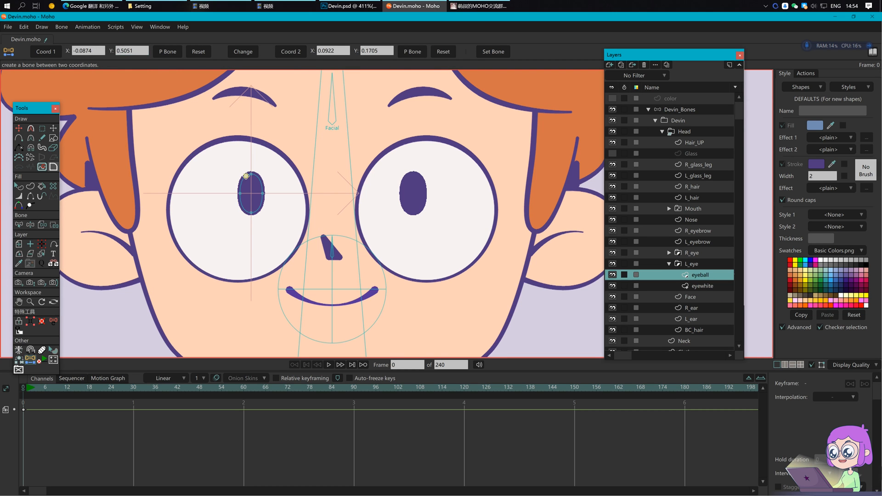
drag(223, 154, 278, 235)
key(t)
drag(155, 50, 130, 50)
click(36, 370)
click(53, 128)
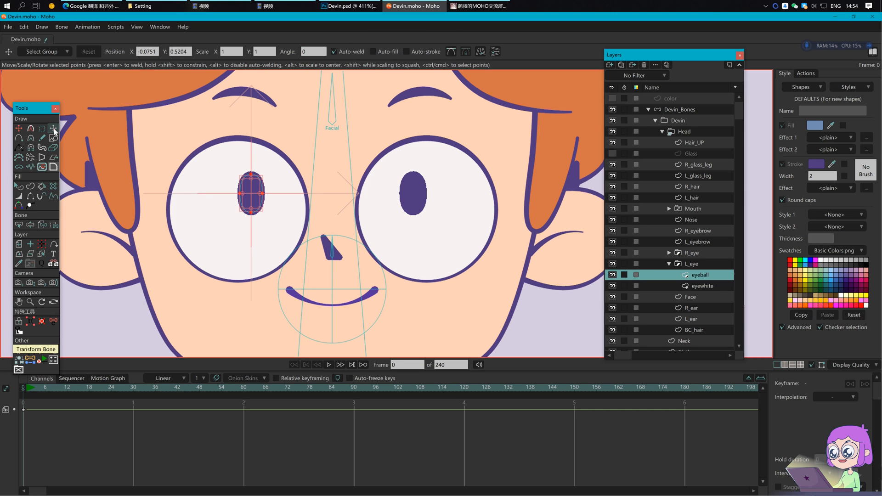
click(33, 360)
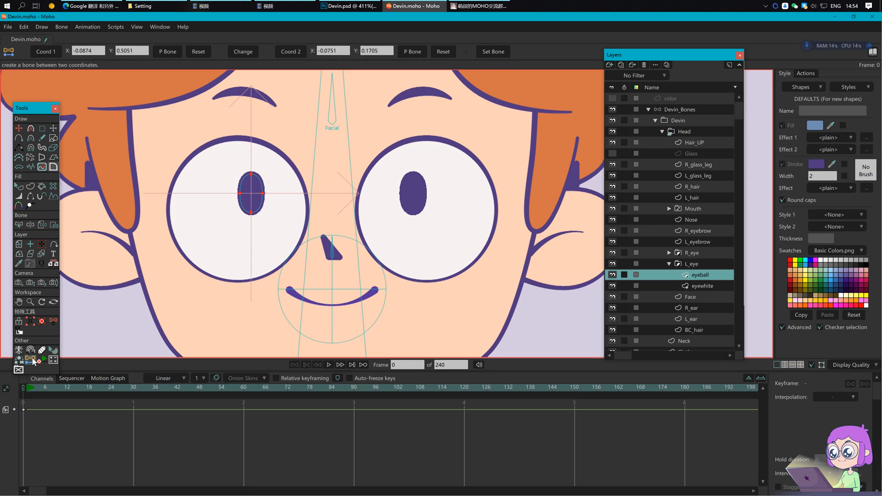
drag(389, 50, 338, 48)
text(0.5204)
Step: Create the bones at both coordinates on the Devin_Bones layer
click(663, 113)
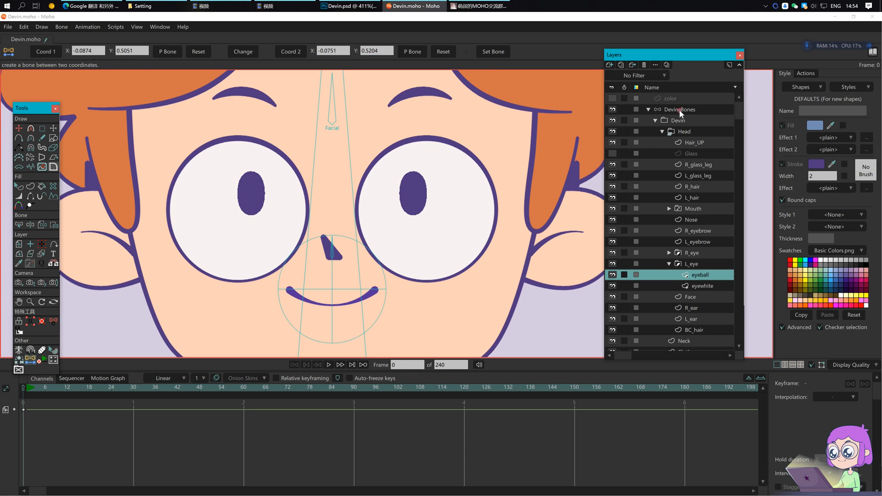
click(165, 51)
click(415, 52)
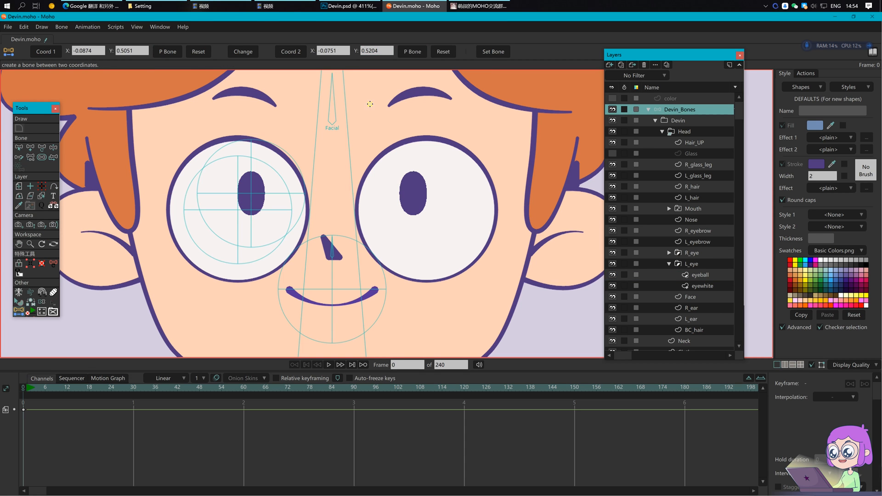
Step: Set both eye bones' length to 0.2, point them left and shorten the pupil bone to a stub
shift+click(238, 214)
key(t)
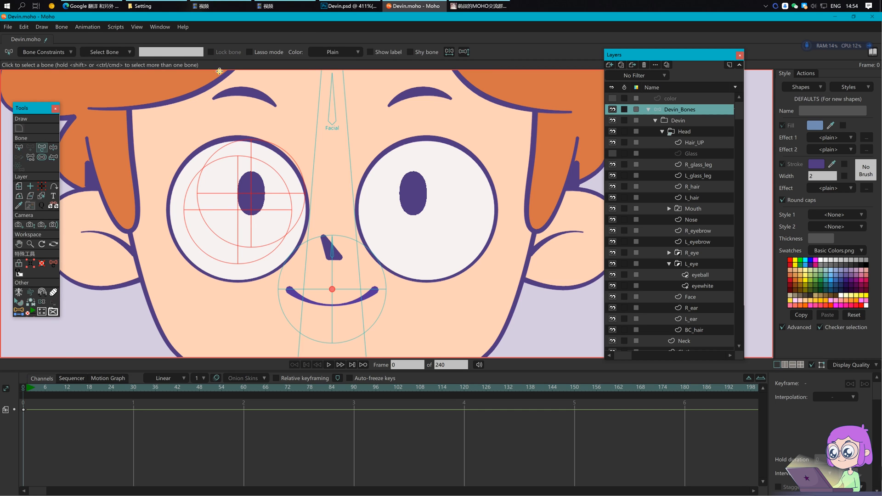
click(201, 53)
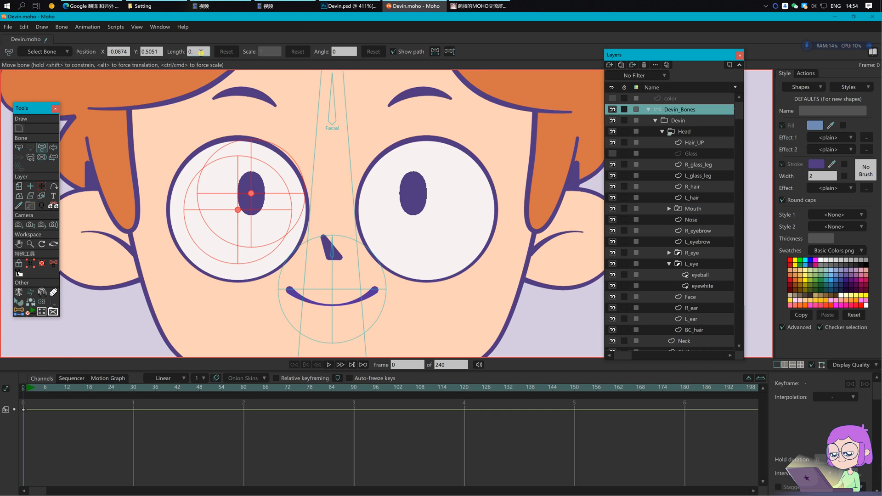
text(.20)
key(Return)
drag(439, 212, 153, 219)
drag(431, 190, 335, 186)
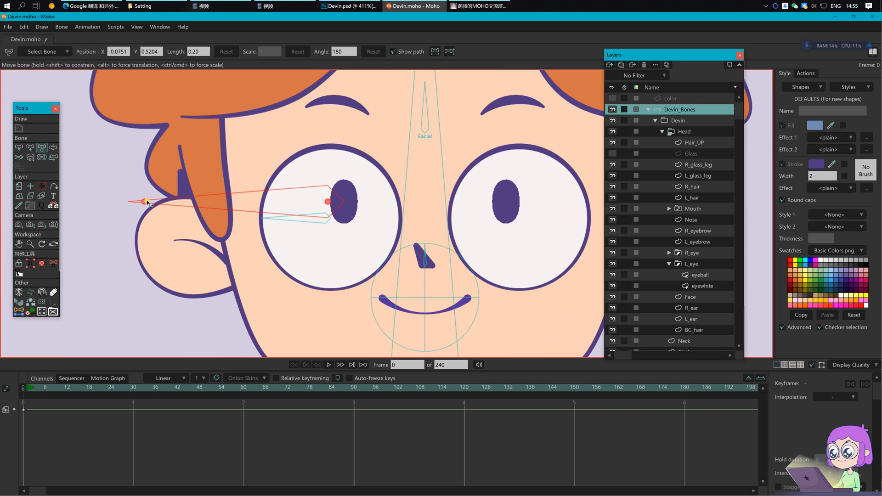
drag(144, 203, 348, 207)
Step: Name the pupil bone L_eyeball_P and the long eye bone L_eyewhite_P
scroll(335, 239, up, 4)
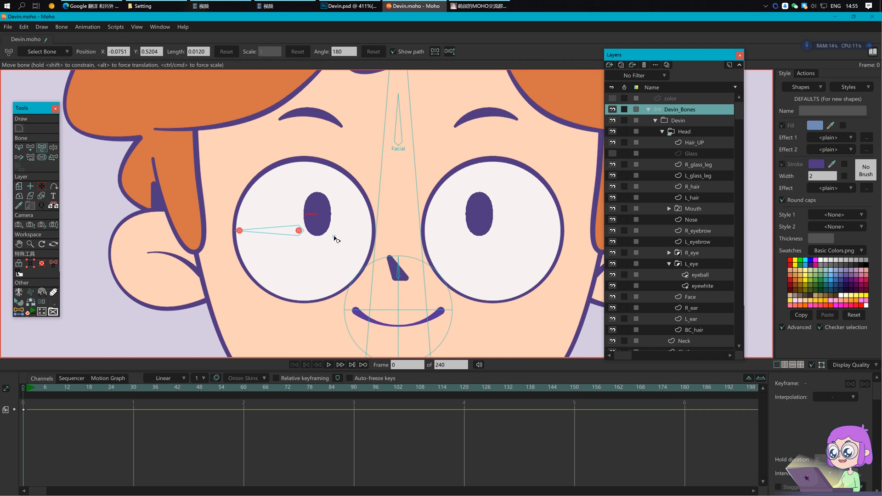
key(b)
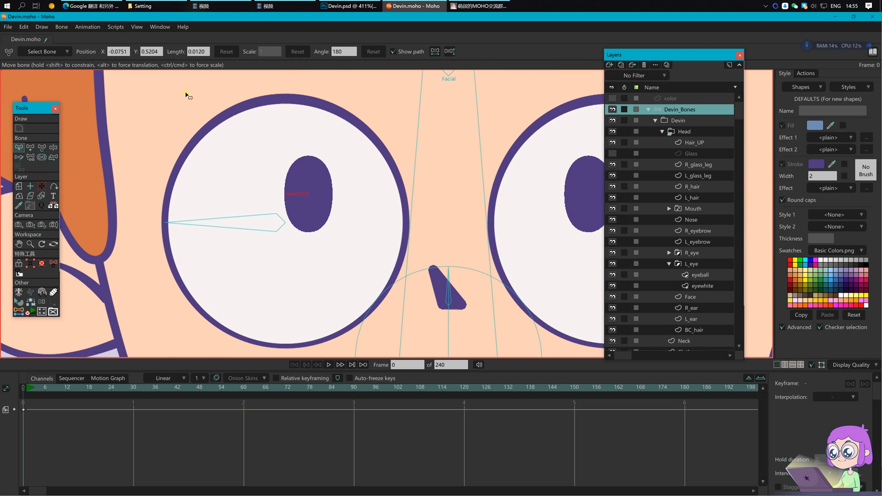
text(L_eye)
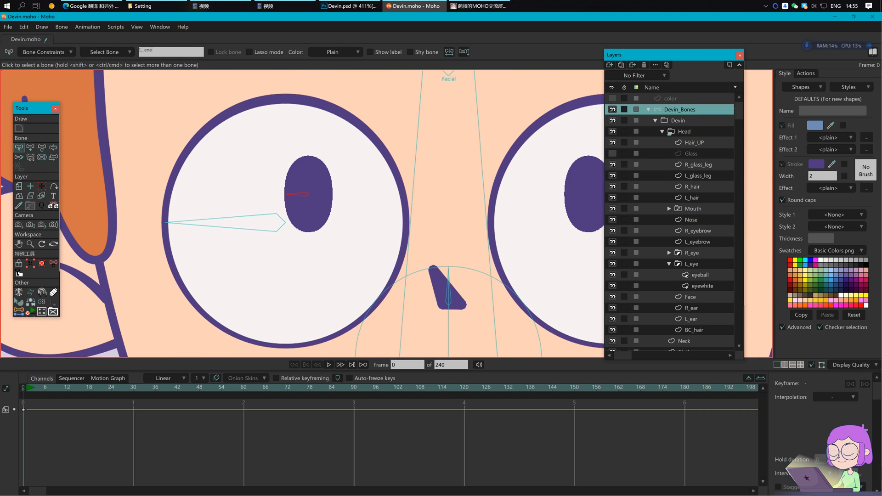
text(_P)
key(Return)
click(264, 213)
click(176, 51)
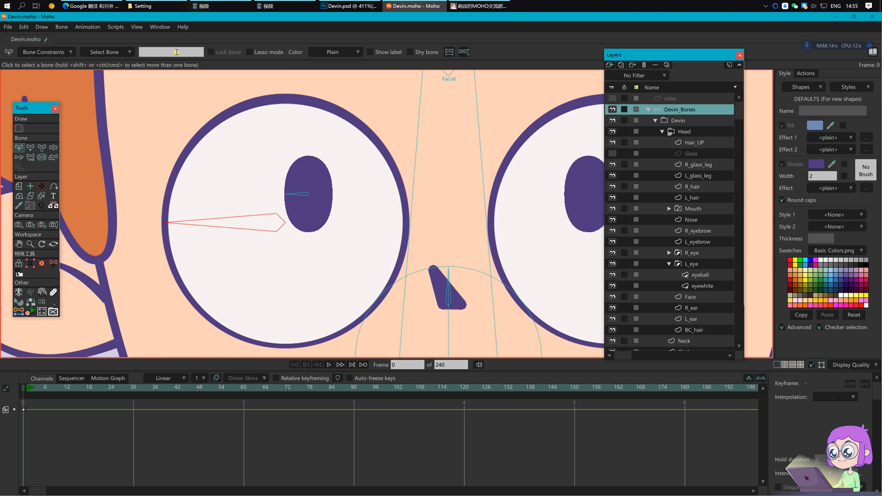
text(L_eyewhite_P)
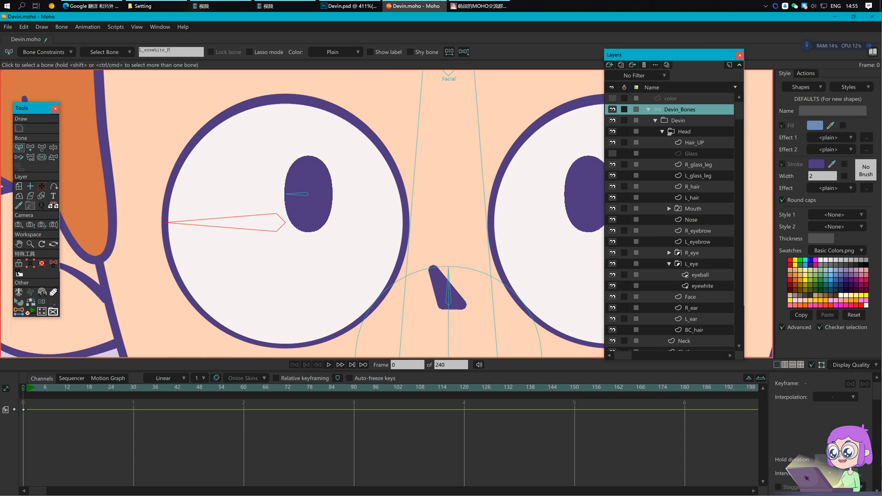
key(Return)
click(304, 193)
double_click(166, 51)
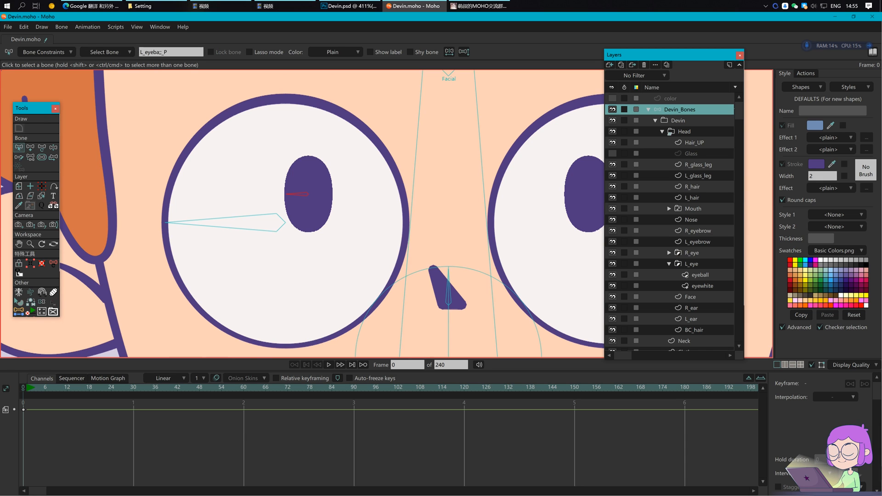
double_click(162, 51)
click(162, 51)
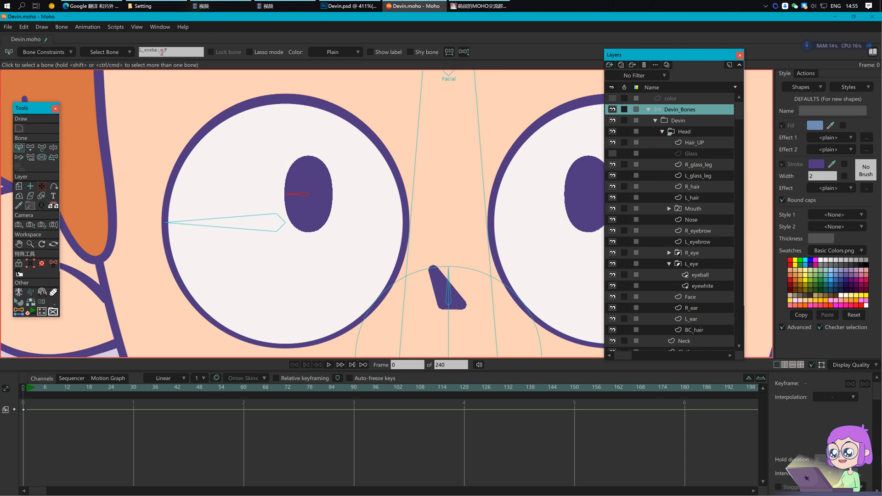
click(444, 342)
Step: Make L_eyewhite_P the parent of L_eyeball_P
click(307, 196)
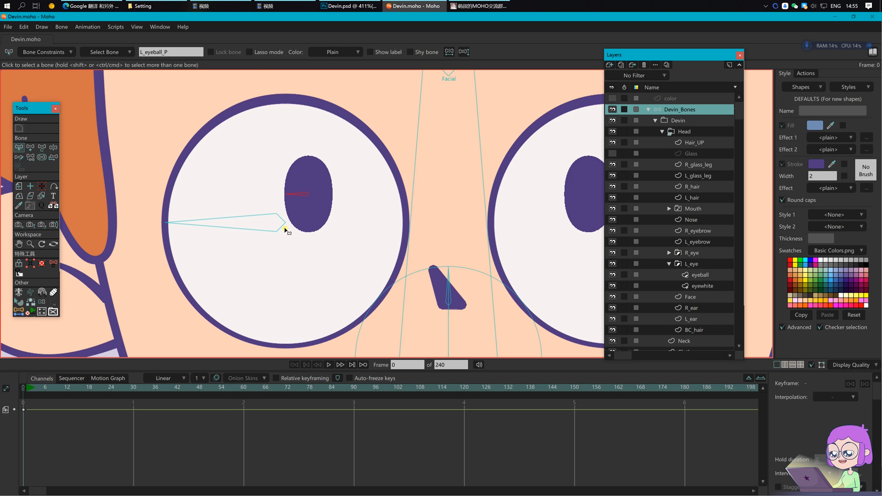
key(p)
click(263, 231)
alt+click(281, 217)
scroll(299, 211, up, 3)
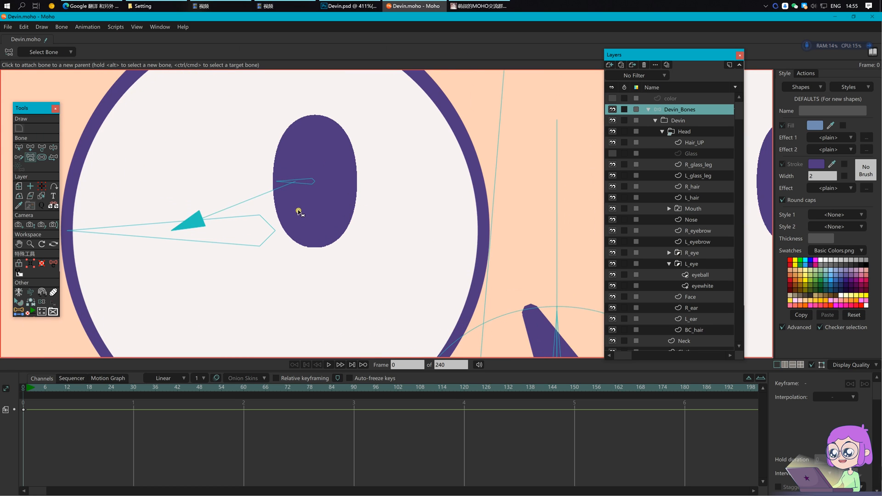
Step: Nudge the left eye's small and large bones slightly left and save the file
key(t)
drag(278, 182, 275, 182)
drag(167, 196, 282, 208)
click(195, 243)
drag(196, 243, 189, 244)
scroll(336, 212, down, 2)
drag(378, 268, 305, 226)
key(Return)
key(ctrl+s)
Step: Check the left eye's parent bone and duplicate the left eye's bones
scroll(376, 292, down, 2)
key(b)
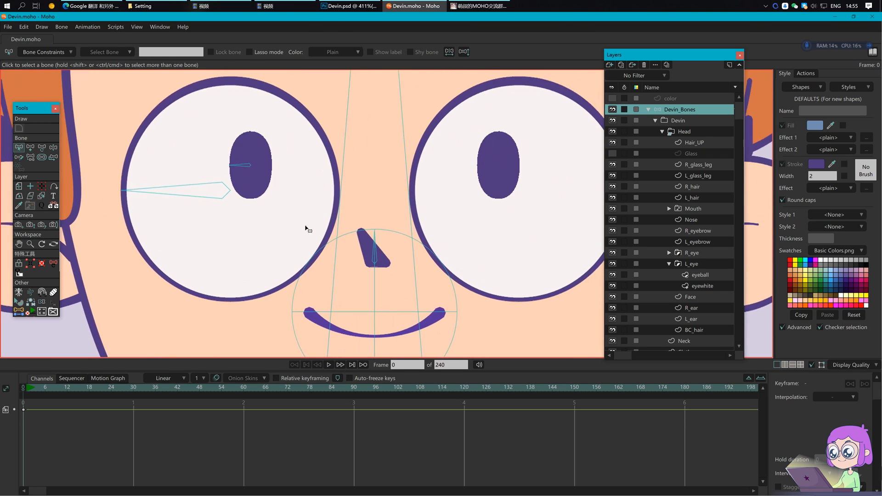
scroll(266, 239, down, 3)
click(219, 220)
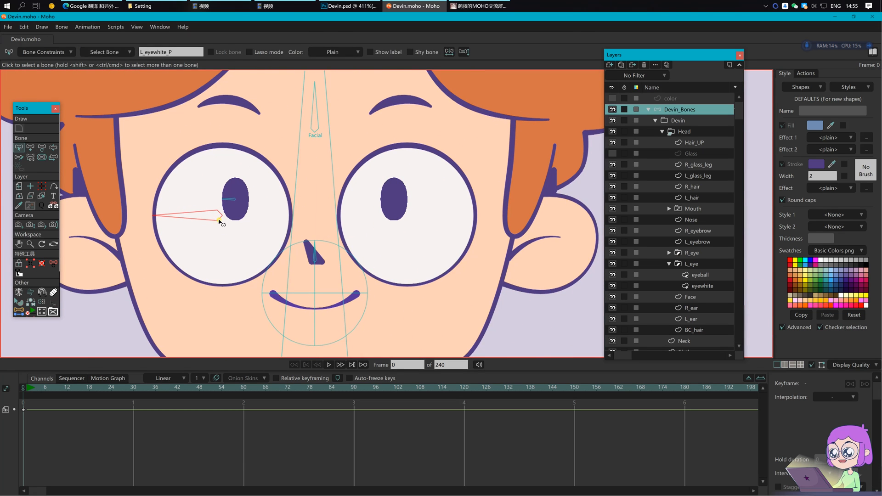
key(r)
key(b)
key(ctrl+v)
key(b)
Step: Flip the duplicated bones horizontally and make their X position positive to move them onto the right eye
click(220, 219)
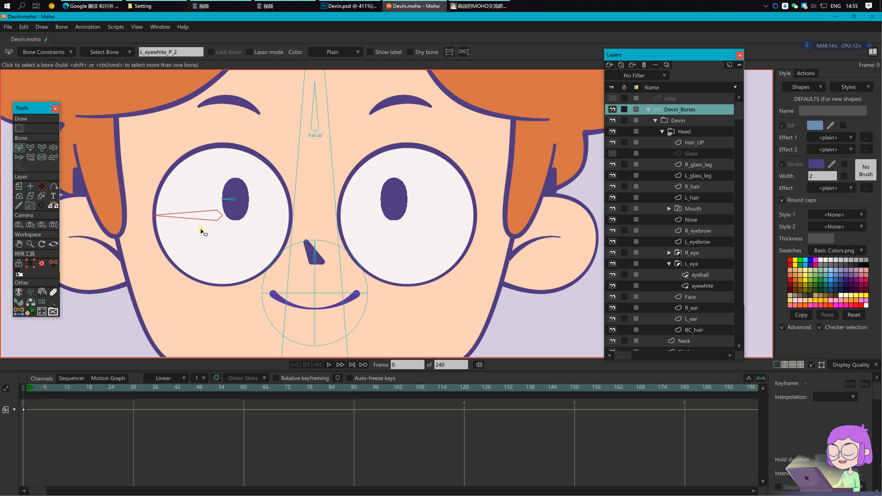
click(451, 53)
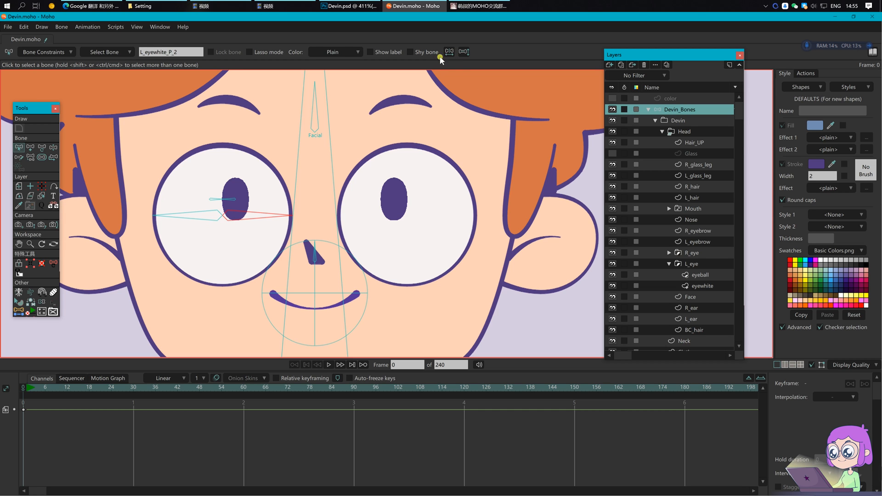
key(t)
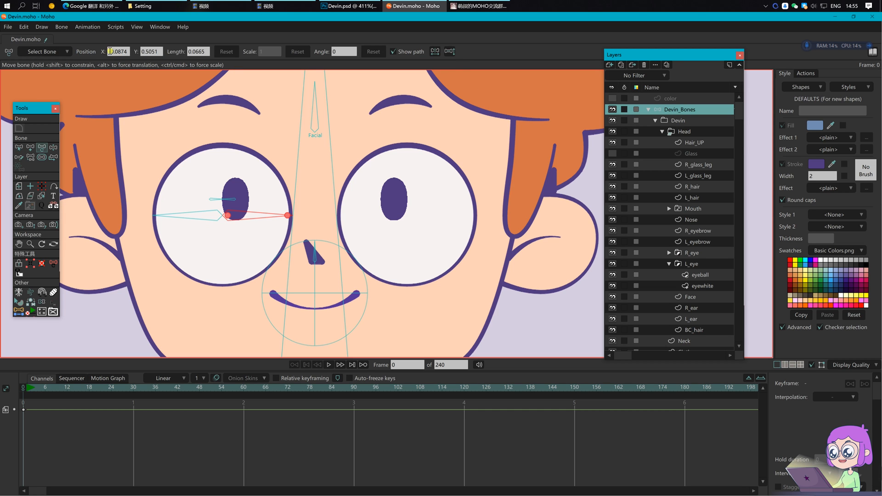
key(BackSpace)
key(Return)
key(Return)
Step: Rename the right eye's long bone to R_eyewhite_P
key(b)
click(443, 220)
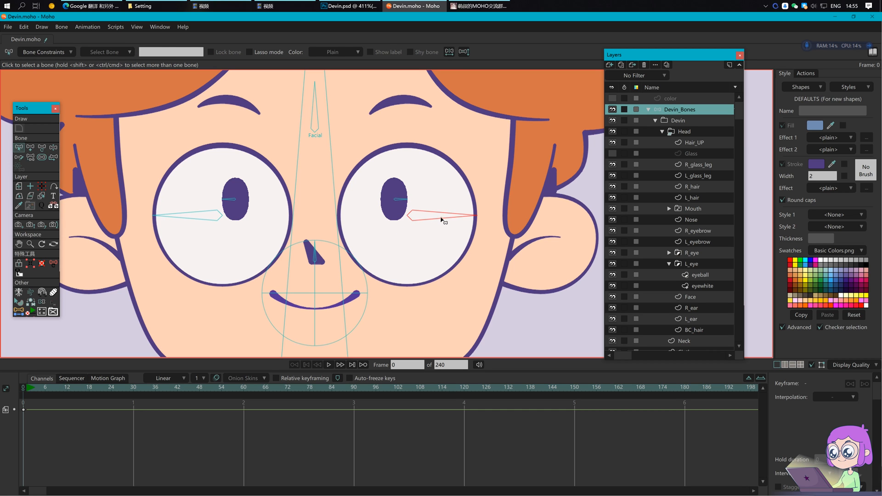
click(184, 51)
click(188, 53)
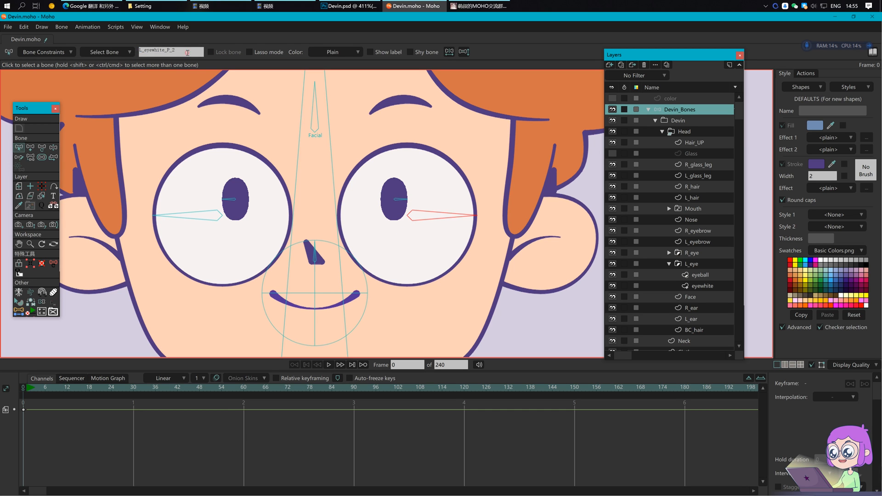
key(Delete)
key(Delete)
key(Return)
Step: Rename the right eye's pupil bone to R_eyeball_P and save the file
click(409, 200)
click(141, 52)
key(BackSpace)
key(BackSpace)
key(Return)
click(377, 246)
scroll(377, 247, down, 1)
drag(421, 264, 387, 257)
scroll(386, 257, down, 1)
key(ctrl+s)
Step: Bind the left eye's eyewhite layer to its long bone and its eyeball layer to its pupil bone
click(696, 287)
click(42, 224)
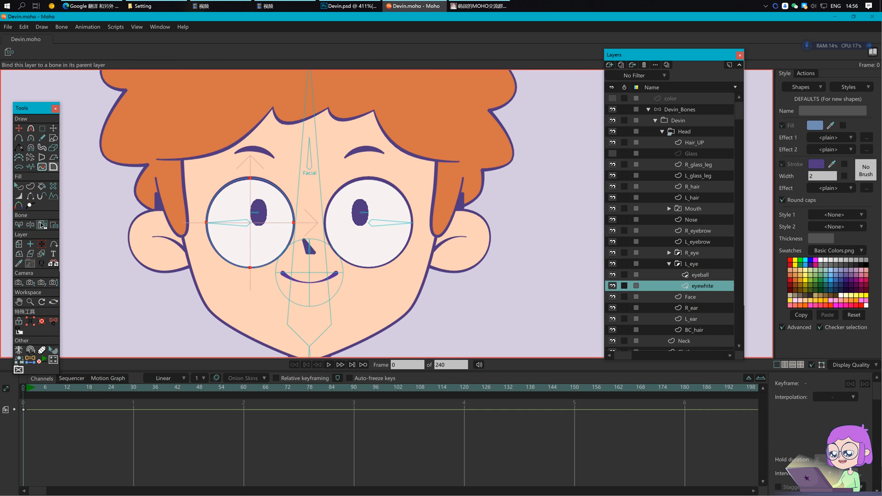
click(238, 225)
click(715, 275)
click(258, 214)
Step: Bind the right eye's eyeball and eyewhite layers to their pupil and long bones
click(669, 253)
click(701, 264)
click(364, 215)
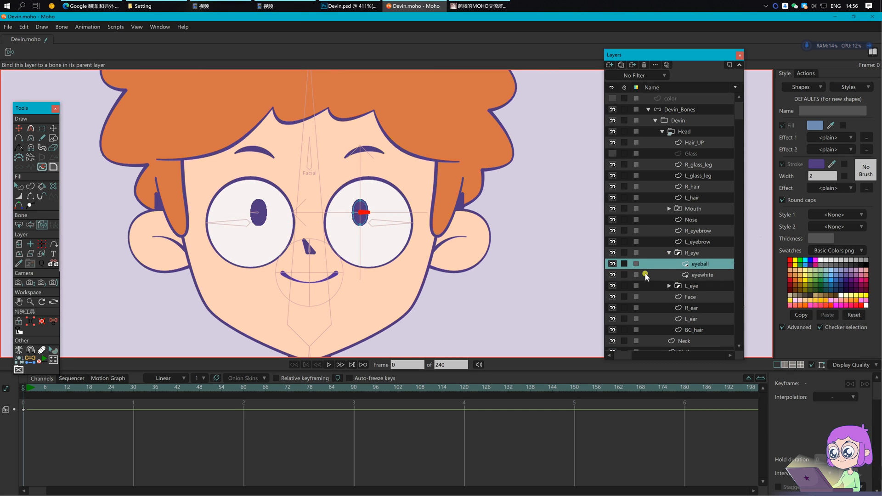
click(693, 275)
click(398, 225)
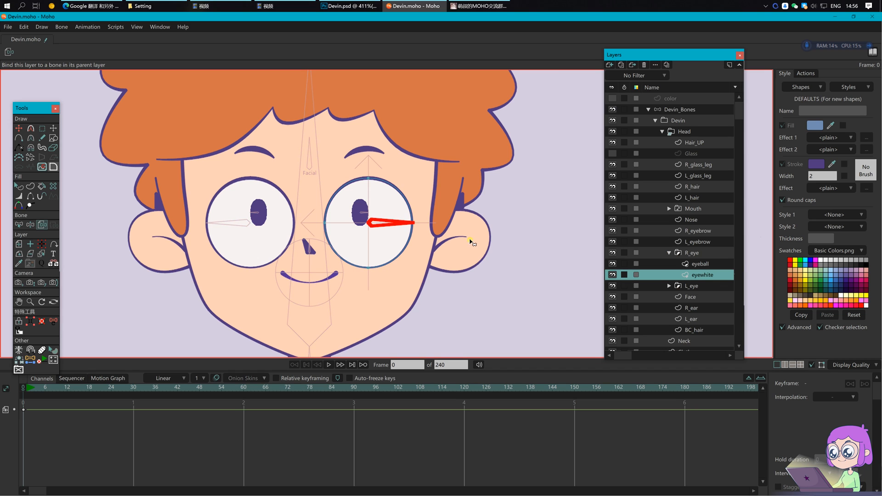
click(679, 110)
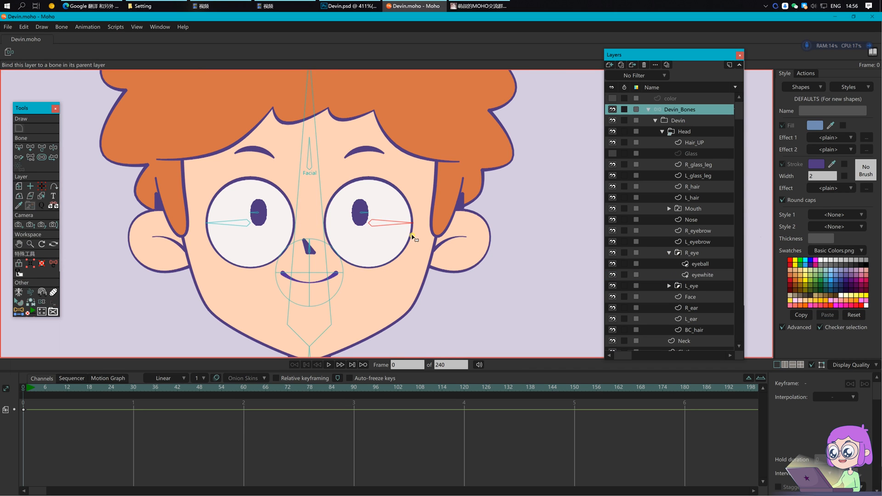
scroll(374, 211, up, 3)
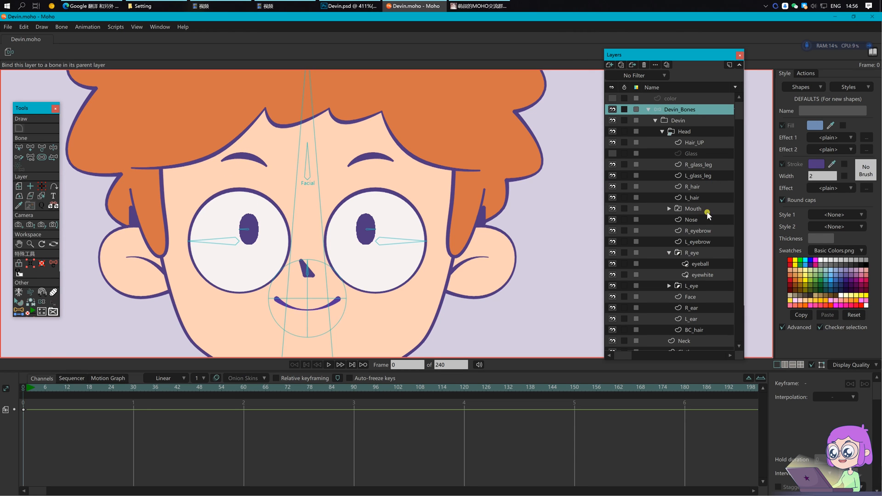
Step: Select the L_eyebrow layer and bring the left eyebrow into view
click(705, 242)
click(669, 252)
scroll(271, 164, up, 5)
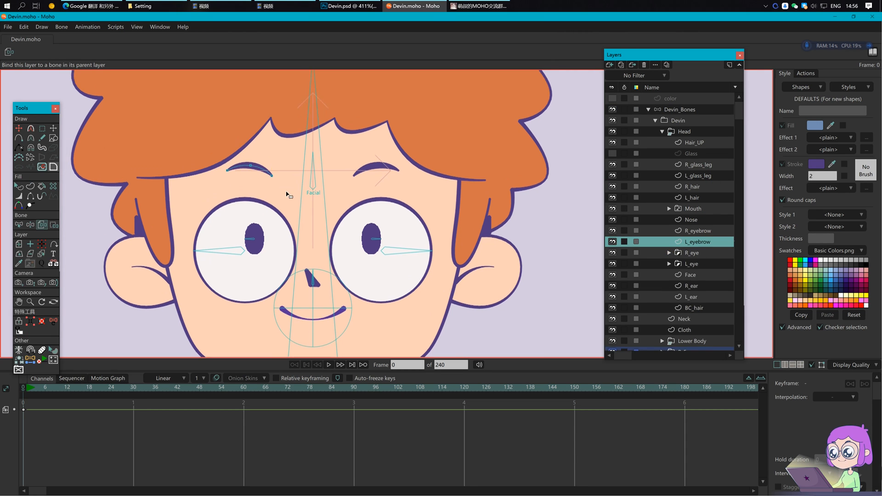
drag(312, 231, 289, 227)
Step: Test-bend the eyebrow's points, undo back to the original arch, and select its middle point
key(t)
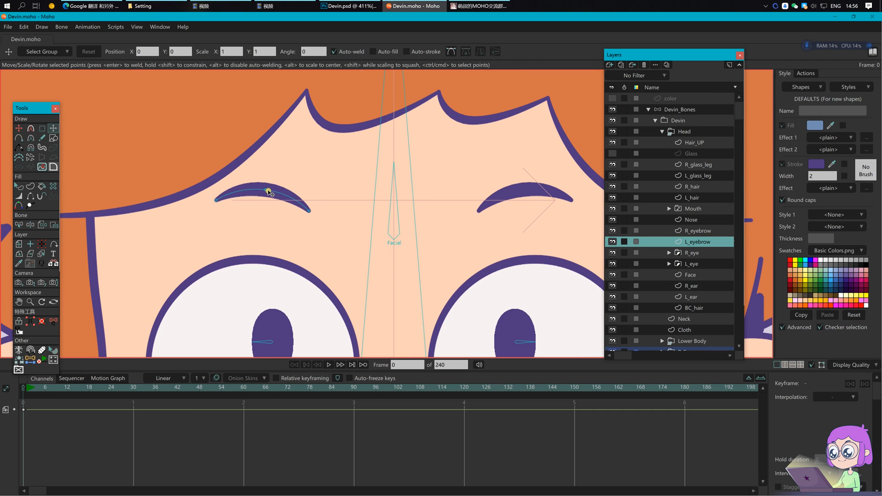
drag(267, 191, 273, 234)
drag(217, 202, 217, 253)
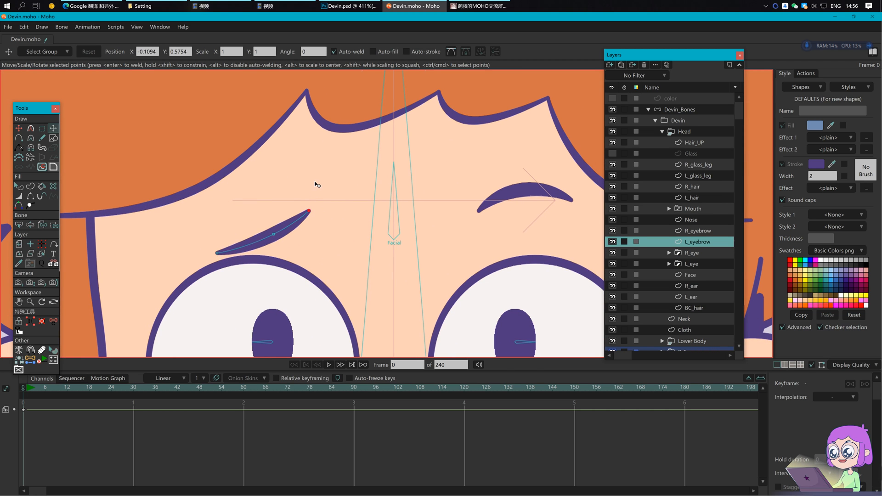
drag(309, 211, 303, 183)
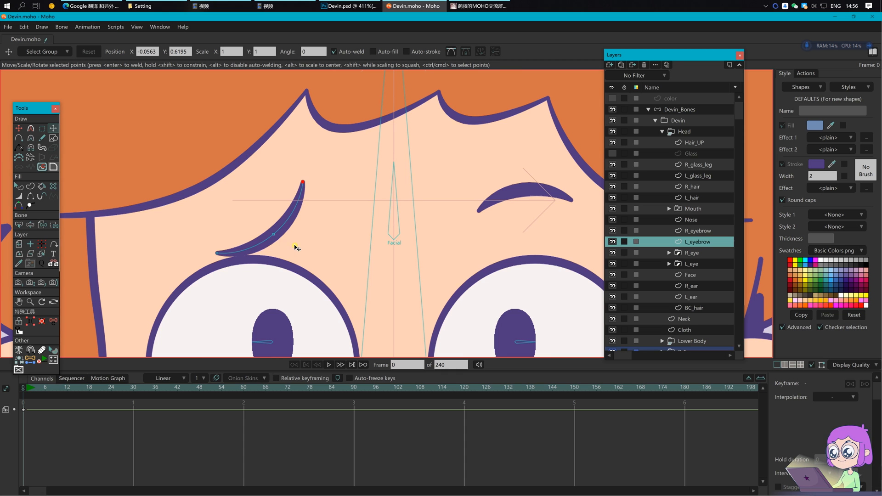
key(ctrl+z)
key(ctrl+z)
key(ctrl+z)
key(g)
click(265, 190)
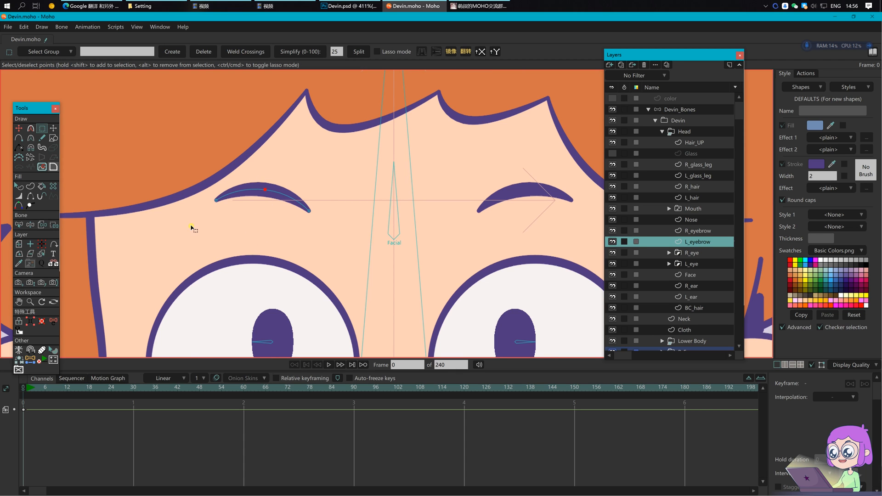
Step: Create three point bones at the eyebrow's left end, middle and right end coordinates
key(b)
click(44, 52)
click(216, 199)
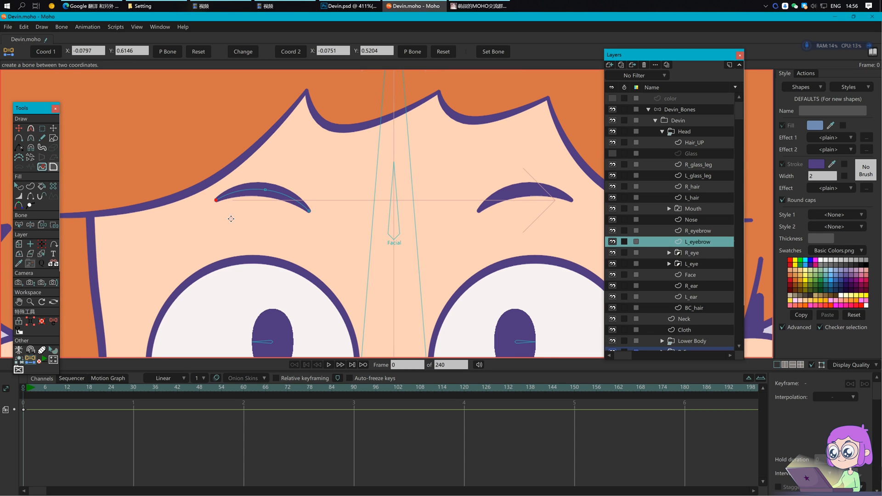
click(488, 54)
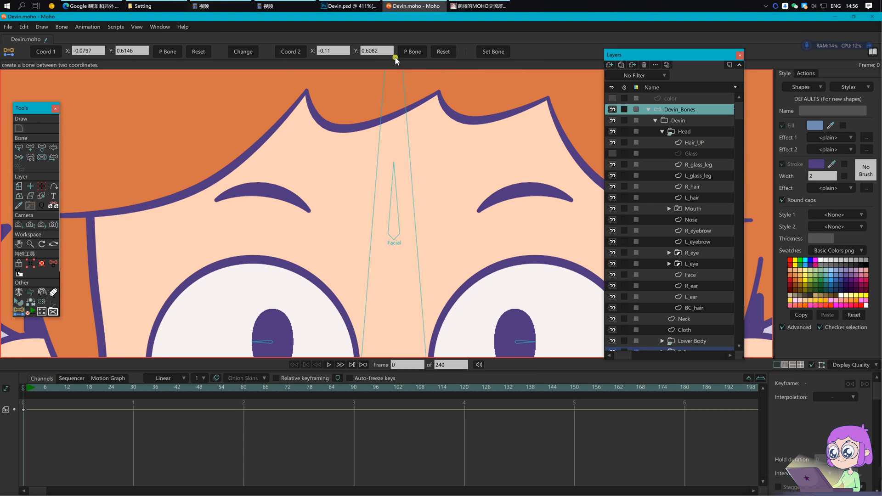
click(172, 52)
click(413, 53)
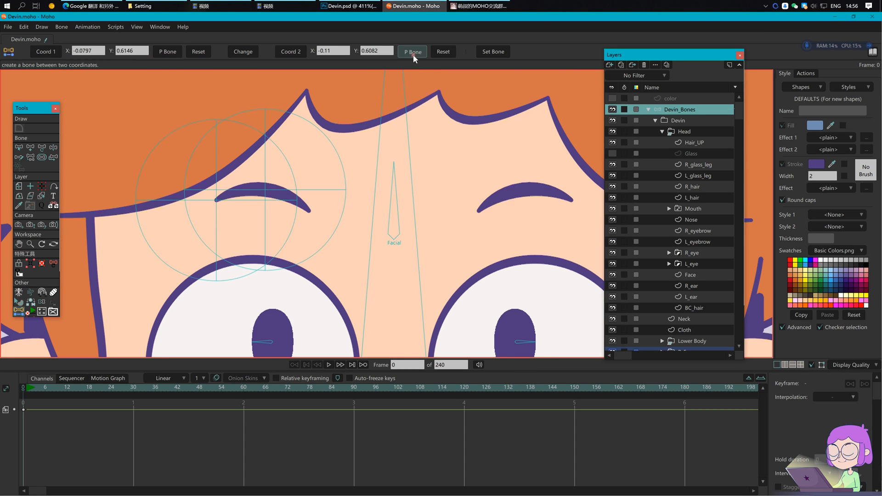
click(706, 242)
click(309, 211)
click(51, 54)
click(176, 53)
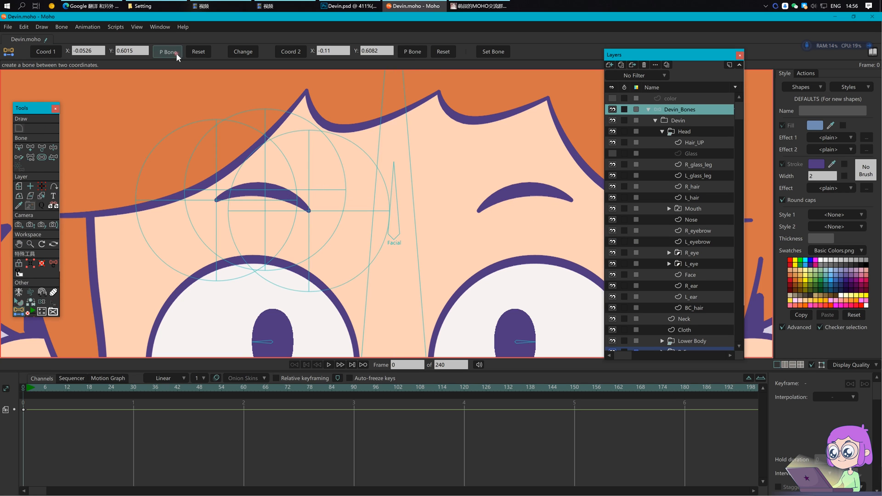
Step: Set the three eyebrow bones to length 0.015 and rotate each one upright
drag(132, 105, 353, 232)
key(t)
click(200, 52)
text(0.02)
key(Return)
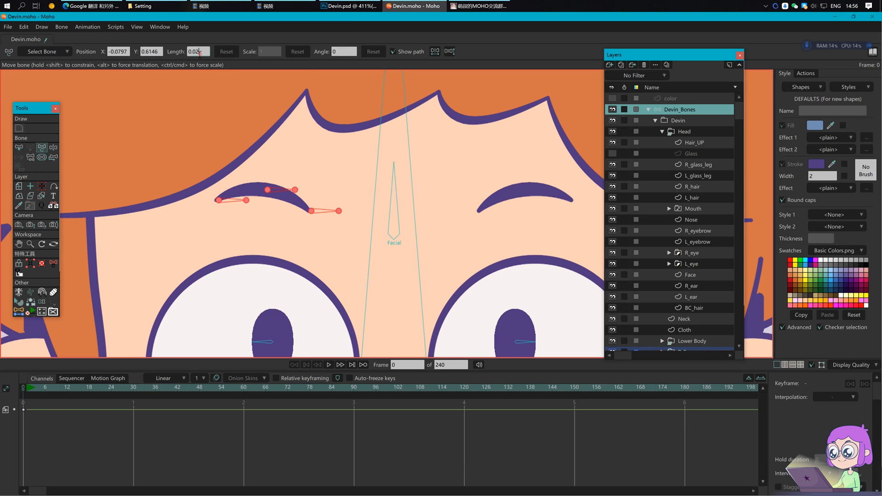
text(5)
key(Return)
key(Return)
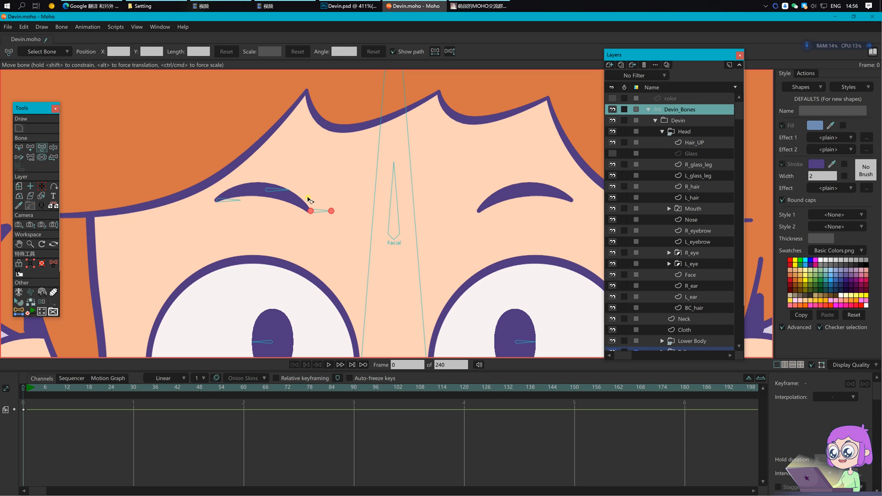
drag(229, 200, 221, 179)
drag(282, 190, 273, 169)
drag(330, 211, 306, 177)
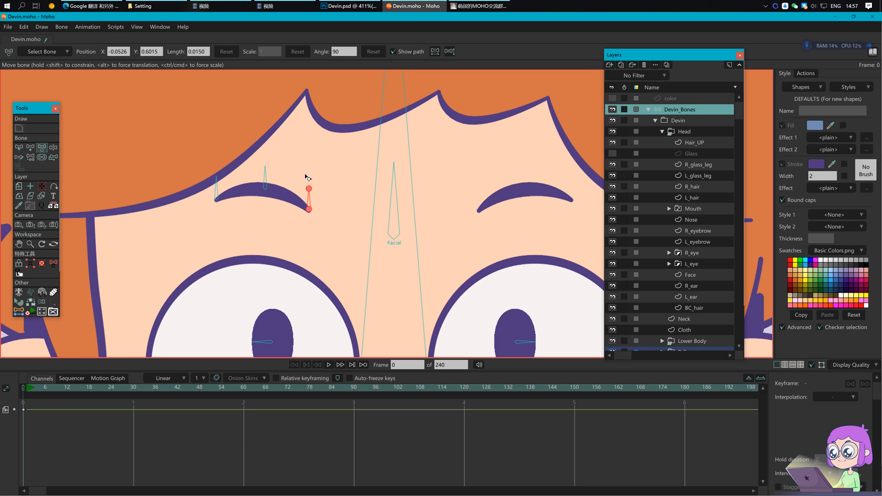
key(Return)
Step: Turn on 0–70 degree angle constraints for all three eyebrow bones
key(s)
drag(181, 146, 328, 233)
click(46, 52)
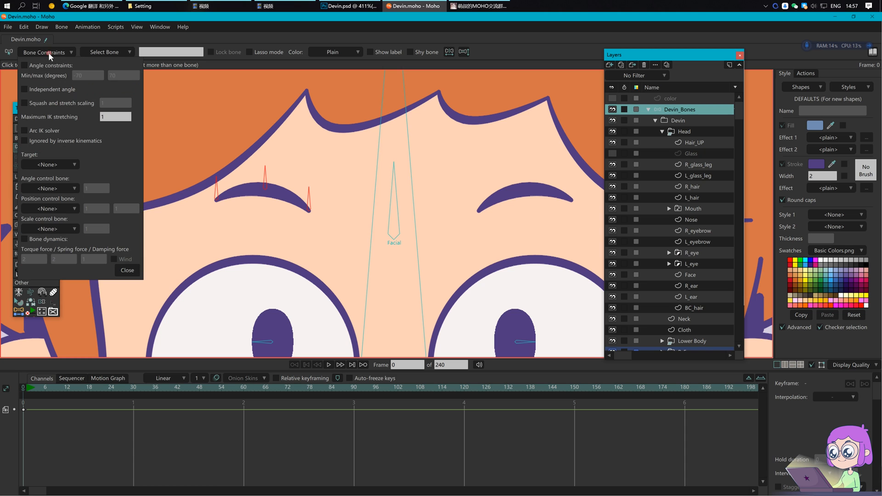
click(48, 65)
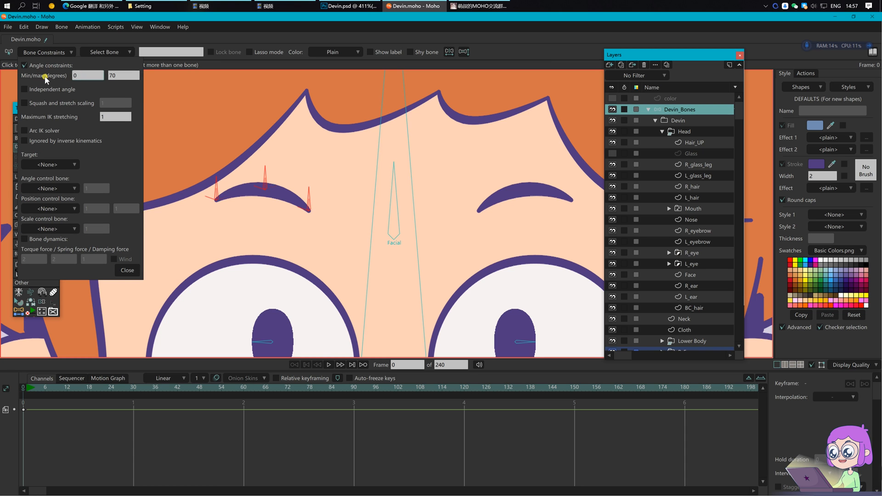
click(264, 233)
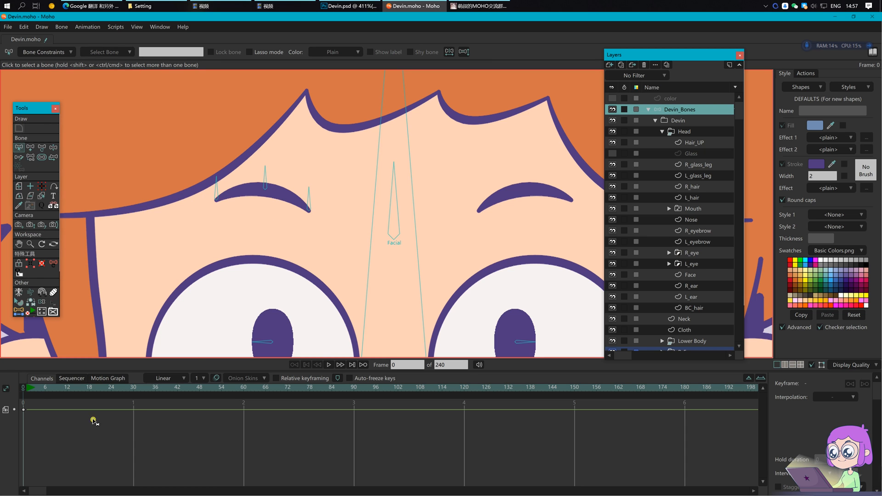
Step: Test-rotate the middle eyebrow bone at frame 1, then delete the test keyframes
click(27, 389)
key(t)
mouse_move(265, 179)
mouse_down()
mouse_move(292, 180)
mouse_move(268, 179)
mouse_up()
drag(81, 449, 16, 397)
key(Delete)
click(23, 388)
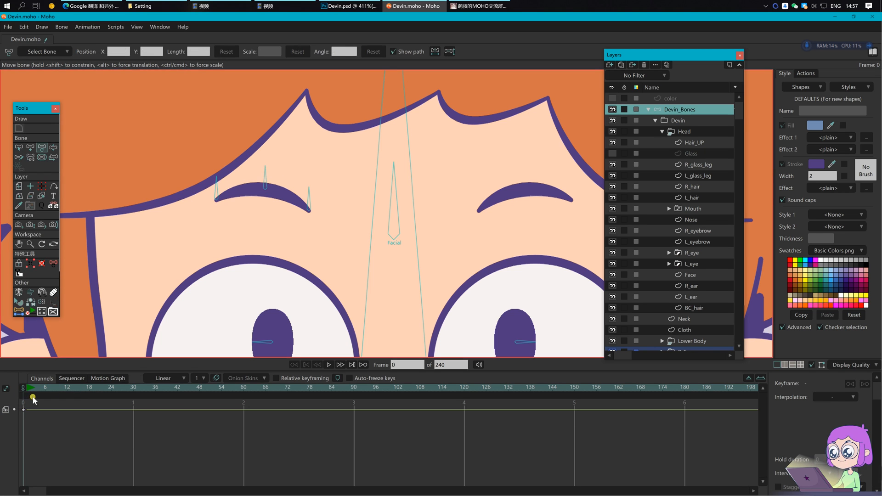
Step: Rename the middle eyebrow bone to L_eyebrow_middle
scroll(242, 202, up, 2)
scroll(242, 203, up, 2)
key(b)
drag(177, 199, 238, 241)
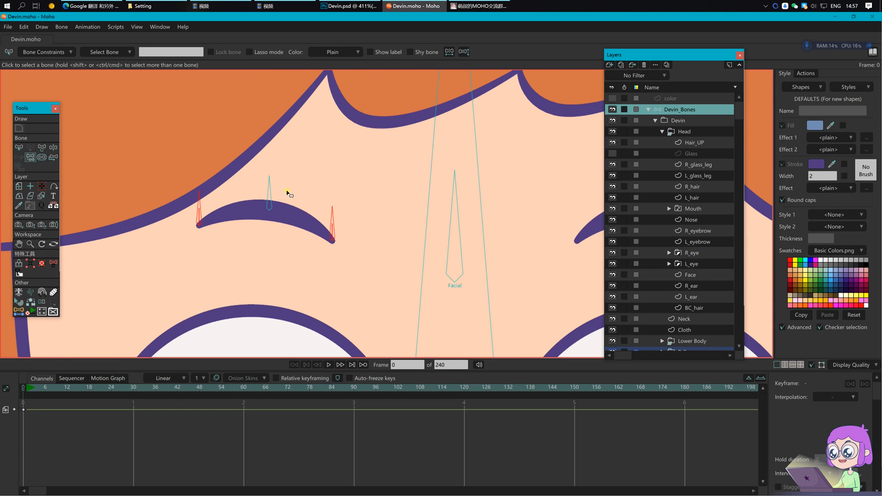
key(p)
key(b)
click(271, 208)
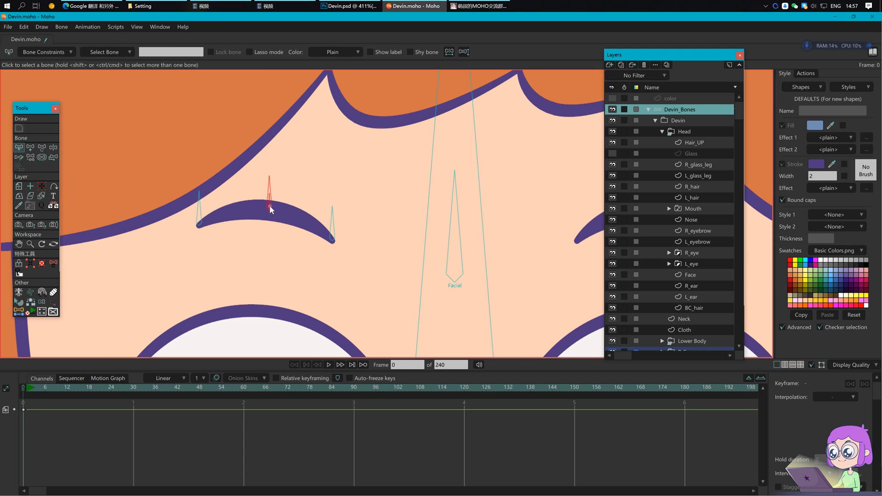
click(167, 53)
text(L_eyebrow_middle)
key(Return)
Step: Name the left-end bone L_eyebraw_L and the right-end bone L_eyebrow_R
click(199, 215)
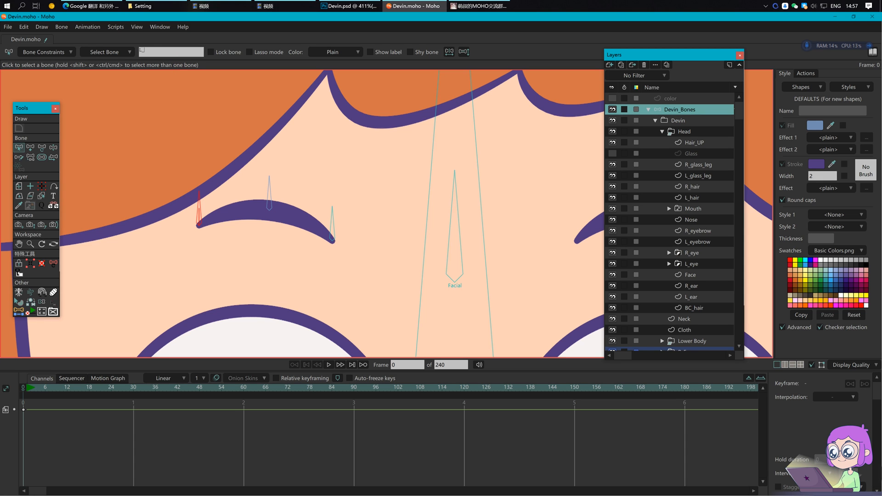
text(L_eyebra)
text(w_L)
click(330, 243)
text(L_eyebro)
key(Return)
click(312, 228)
scroll(307, 226, down, 2)
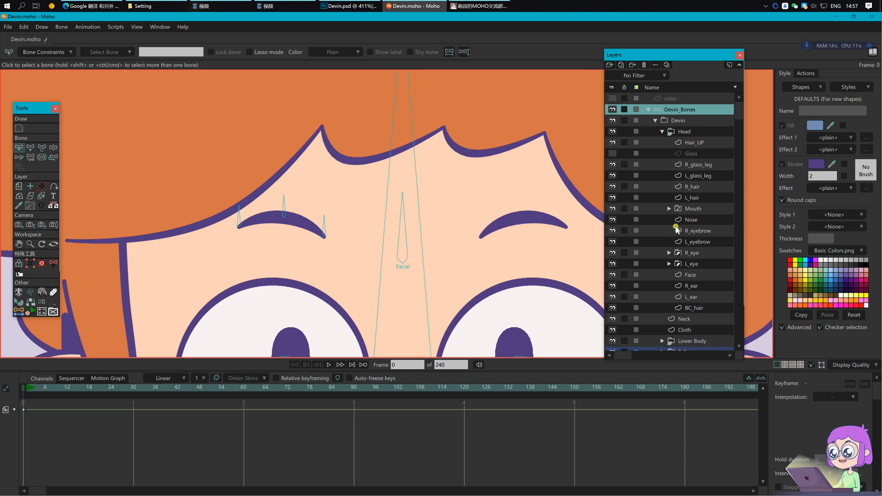
Step: Bind the L_eyebrow points to the middle and right-end eyebrow bones
click(698, 242)
key(i)
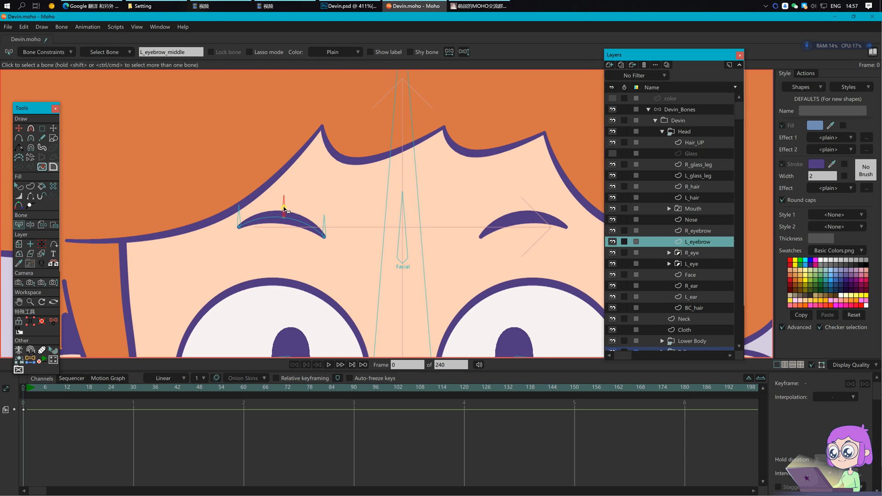
drag(274, 206, 292, 231)
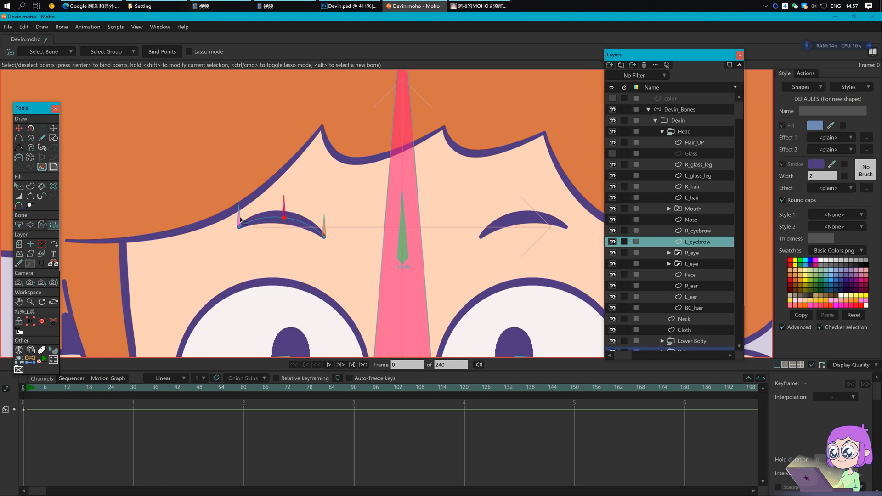
alt+click(324, 229)
drag(315, 217, 333, 248)
Step: At frame 1, move the eyebrow bones to test-bend the brow
click(27, 393)
click(666, 113)
drag(284, 216, 335, 209)
click(240, 259)
mouse_move(240, 259)
mouse_down()
mouse_move(240, 236)
mouse_move(305, 245)
mouse_move(242, 255)
mouse_up()
click(285, 248)
click(353, 203)
drag(356, 206, 339, 256)
Step: Clear the test keyframes, return to frame 0, and select the three eyebrow bones
scroll(339, 256, down, 3)
scroll(312, 237, down, 1)
drag(74, 450, 18, 399)
click(22, 386)
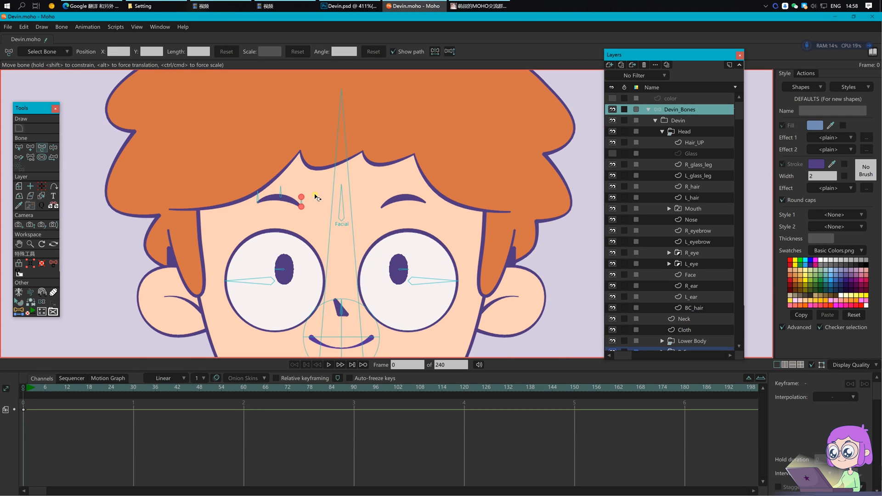
scroll(197, 157, up, 2)
key(s)
drag(195, 153, 303, 218)
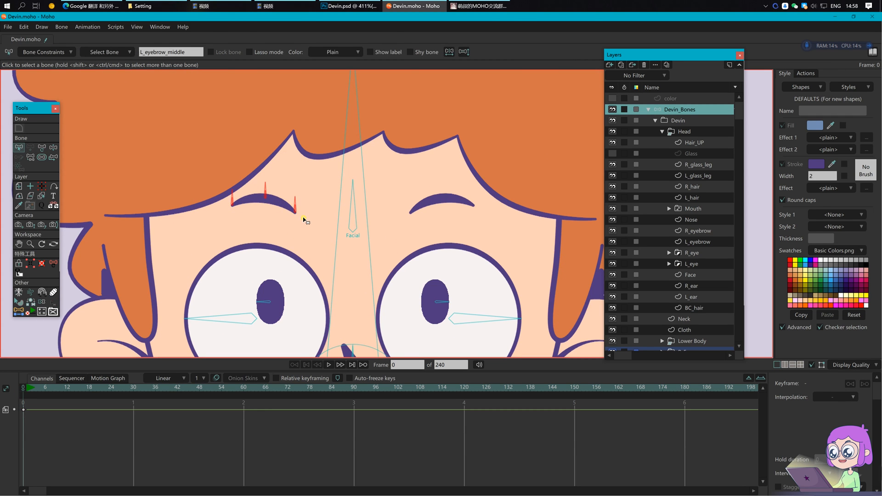
Step: Paste a copy of the three eyebrow bones, mirrored horizontally onto the right eyebrow
key(ctrl+c)
key(ctrl+v)
key(b)
click(462, 54)
key(t)
key(BackSpace)
key(Return)
key(Return)
Step: Rename the copied middle eyebrow bone to R_eyebrow_middle
drag(462, 198, 388, 205)
key(b)
click(367, 200)
click(196, 52)
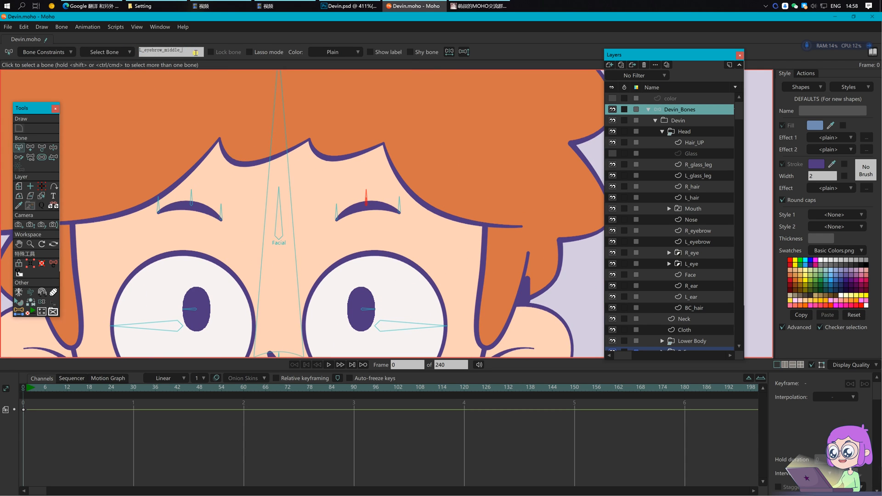
key(Return)
Step: Rename the two copied end bones with R_eyebrow names such as R_eyebrow_R
click(338, 217)
click(185, 50)
key(BackSpace)
key(BackSpace)
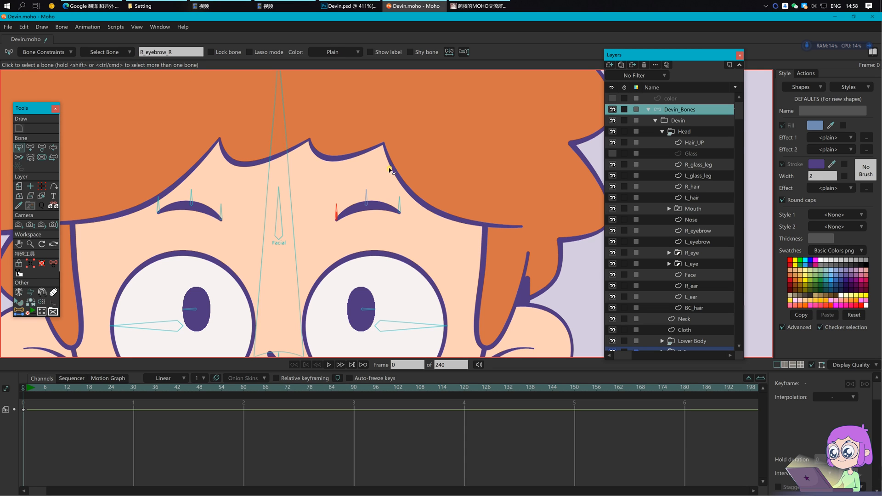
click(402, 207)
click(400, 206)
click(193, 53)
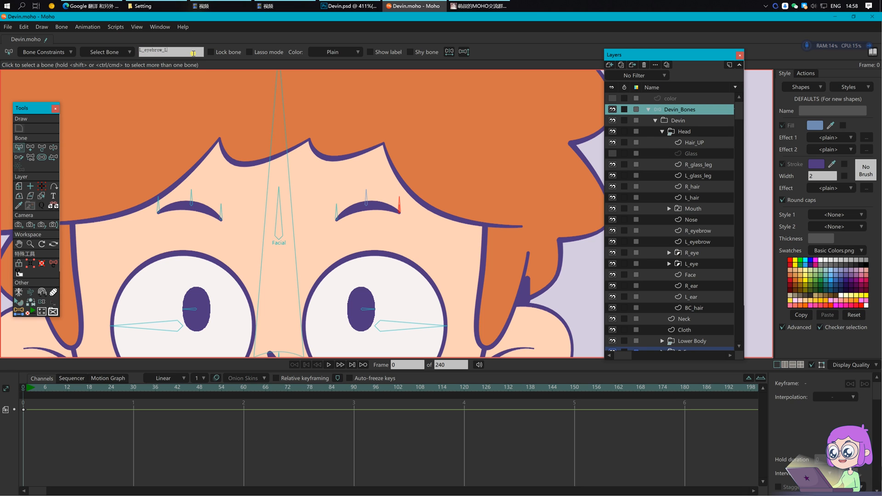
click(491, 280)
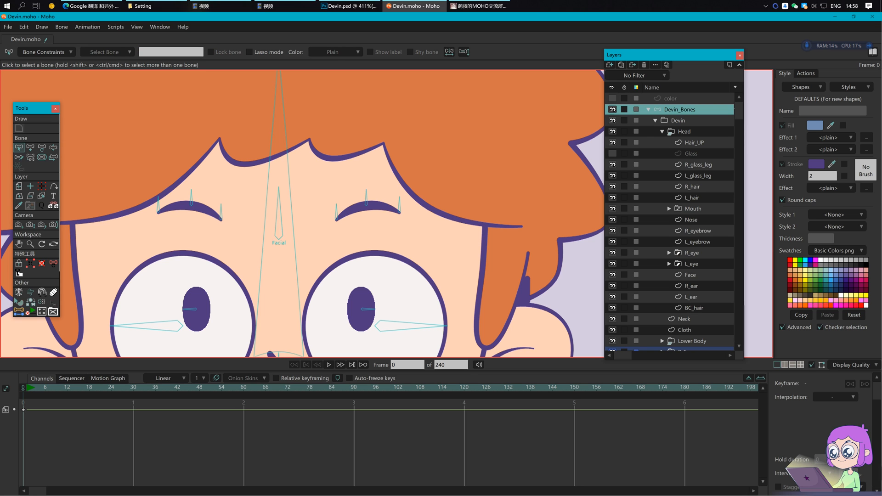
click(695, 233)
Step: Bind the right eyebrow's points to its middle and inner end bones
click(367, 199)
key(i)
drag(359, 191, 378, 215)
alt+click(337, 212)
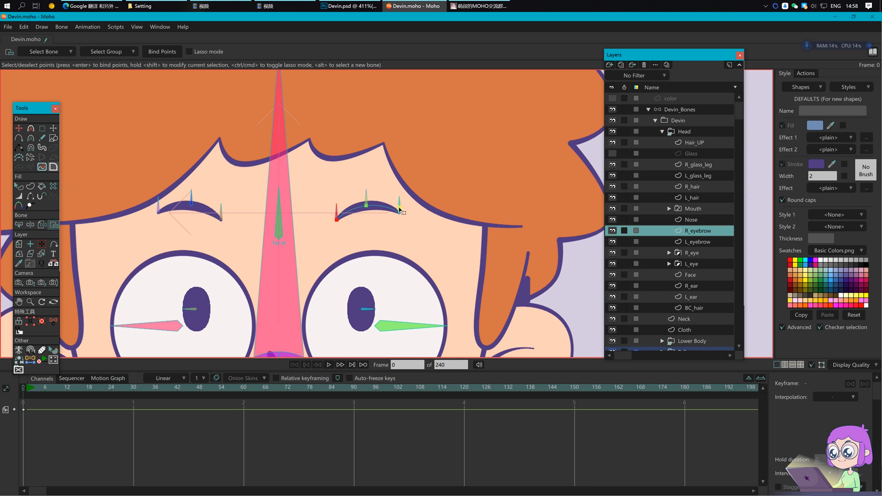
Step: Test-bend the right eyebrow at frame 1, delete the test keys, and show the Glass layer again
click(680, 111)
scroll(301, 198, down, 2)
click(27, 390)
drag(346, 206, 367, 216)
scroll(369, 221, down, 2)
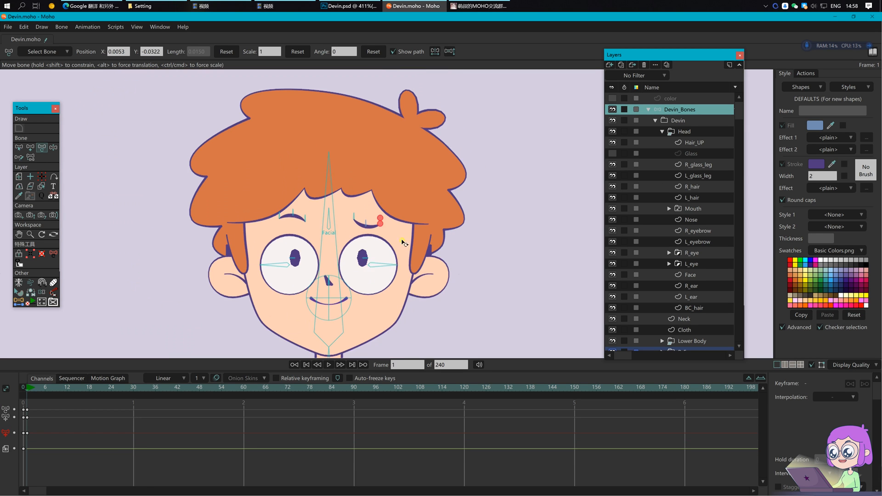
drag(94, 450, 16, 400)
key(Delete)
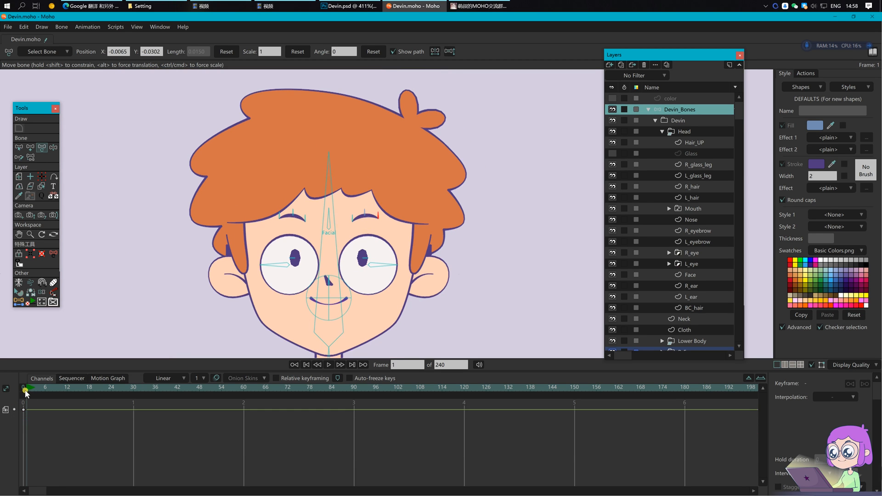
click(25, 390)
key(z)
click(613, 154)
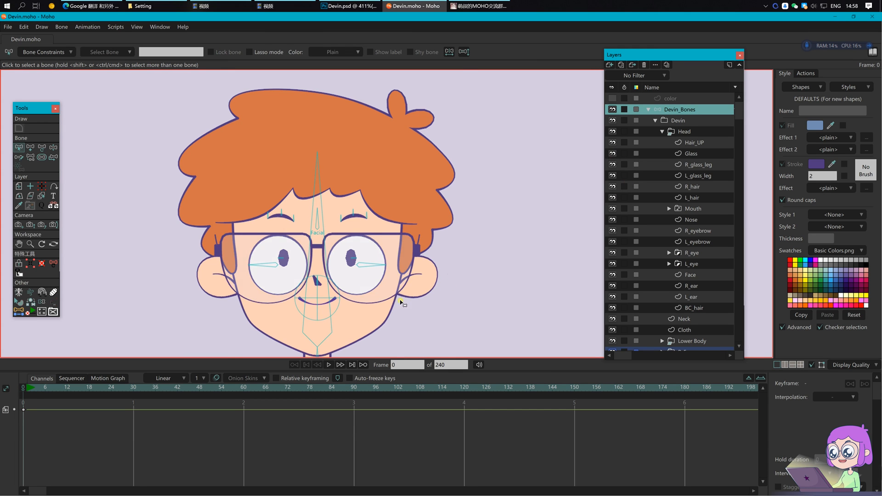
Step: Create a bone across the left glasses lens with the two-coordinate Set Bone script
scroll(336, 272, up, 2)
scroll(281, 274, up, 3)
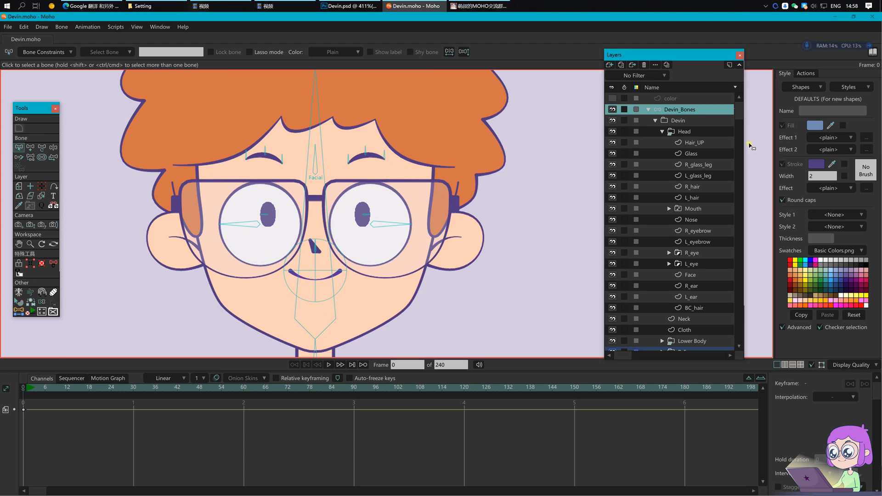
click(712, 154)
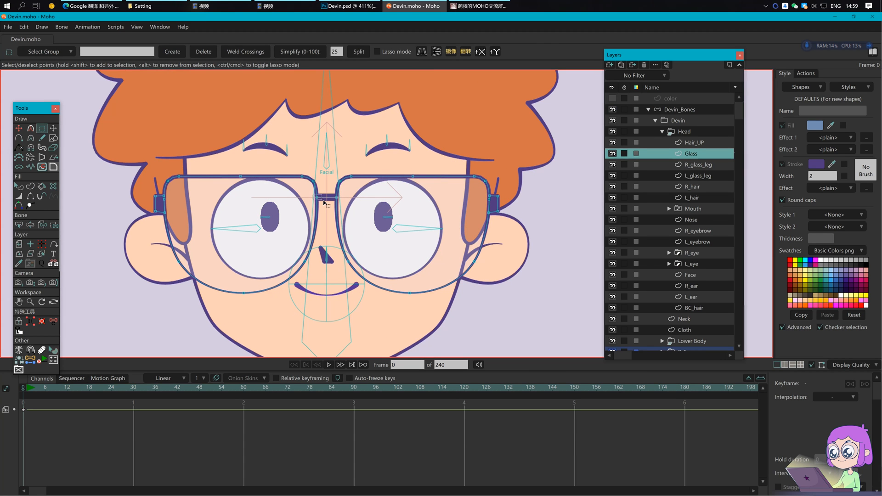
click(31, 360)
click(46, 54)
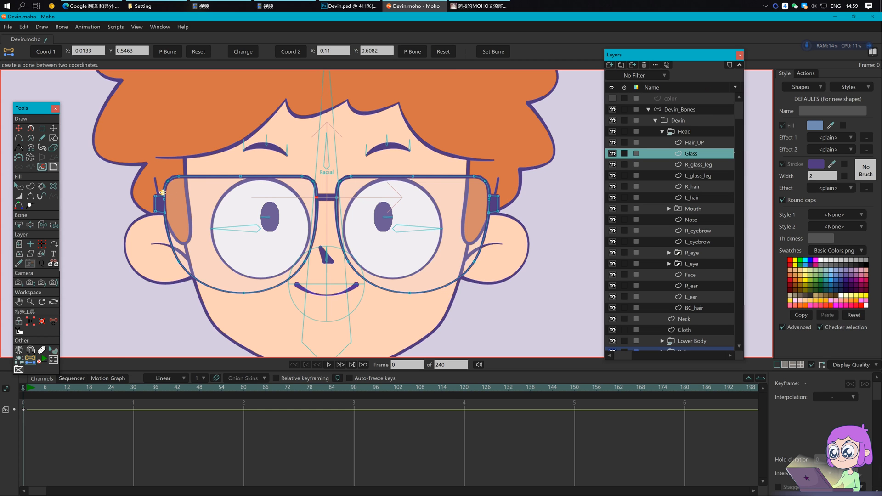
scroll(161, 199, up, 5)
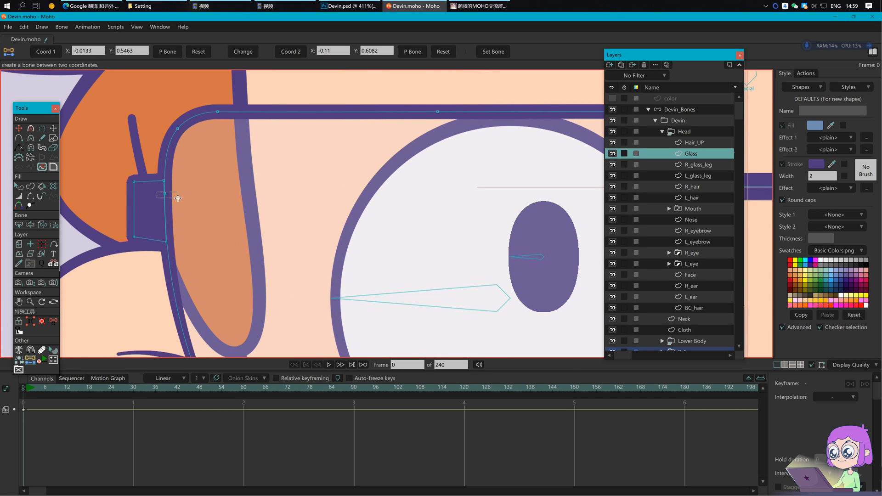
click(287, 54)
click(687, 110)
scroll(436, 118, down, 4)
drag(475, 149, 381, 178)
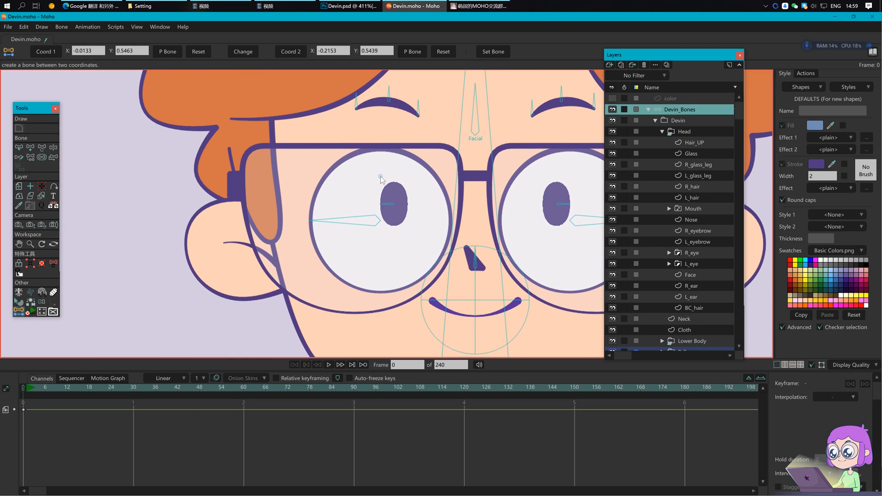
click(492, 56)
Step: Name the new lens bone L_glass and save
drag(396, 214, 369, 240)
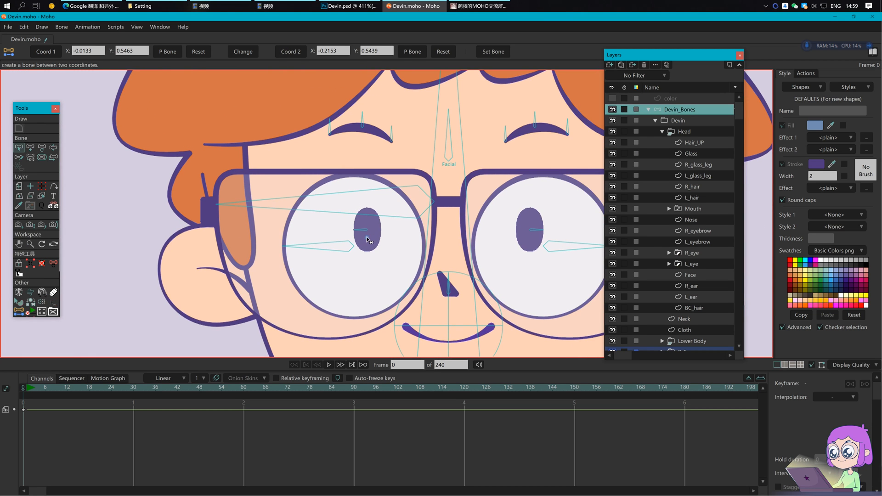
key(b)
click(385, 216)
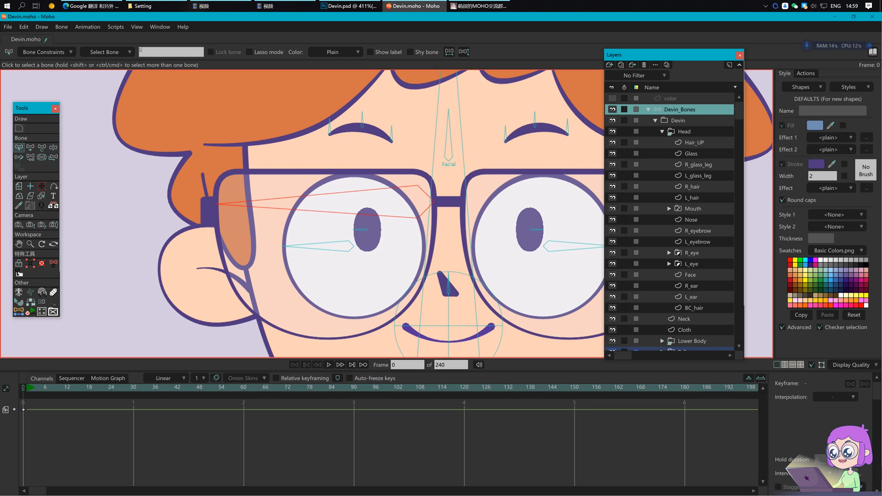
click(141, 50)
text(L_glass)
key(Return)
key(ctrl+s)
Step: Draw a short bone at the left glasses hinge
drag(358, 205, 328, 216)
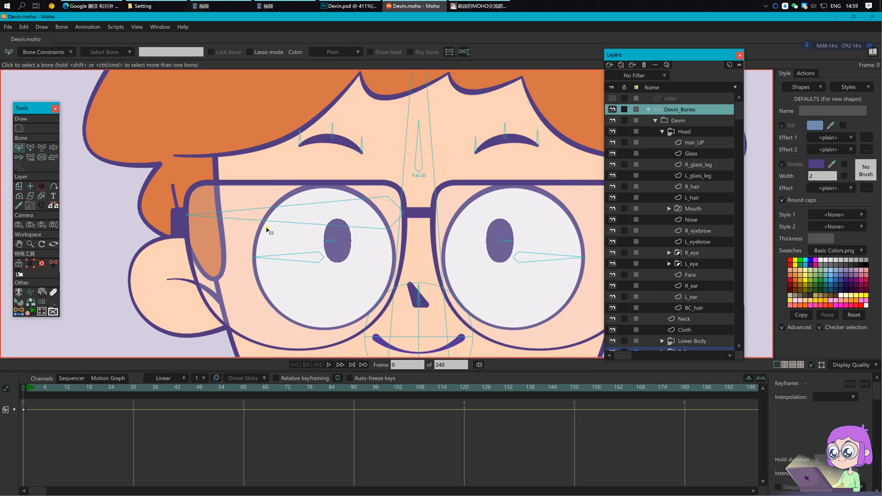
scroll(183, 233, up, 5)
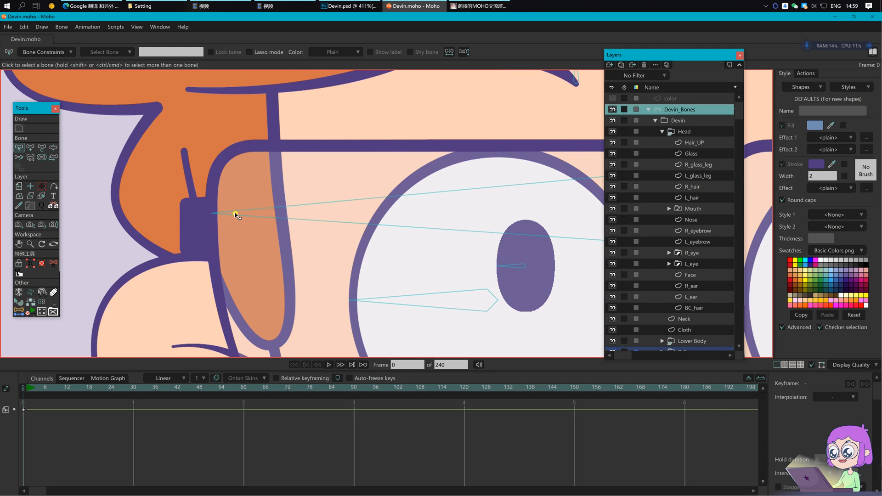
key(a)
drag(183, 226, 164, 226)
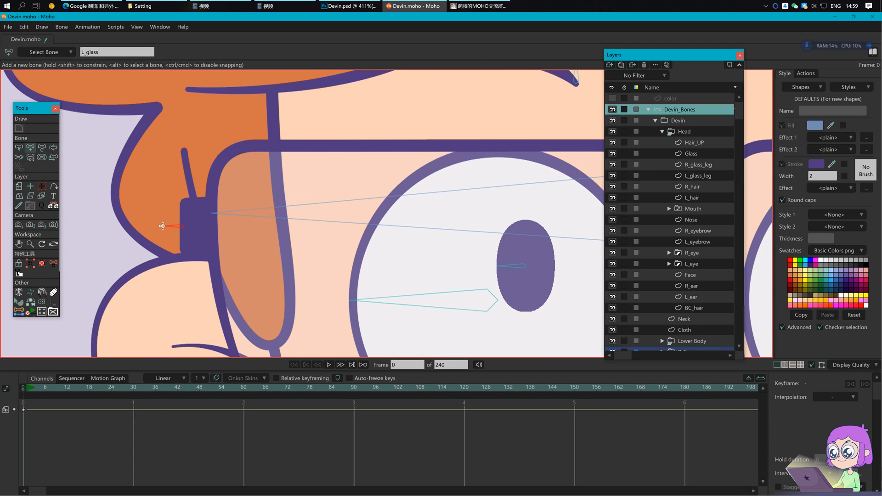
Step: Rename the hinge bone B27 to L_glass_leg and save
scroll(163, 227, up, 3)
key(t)
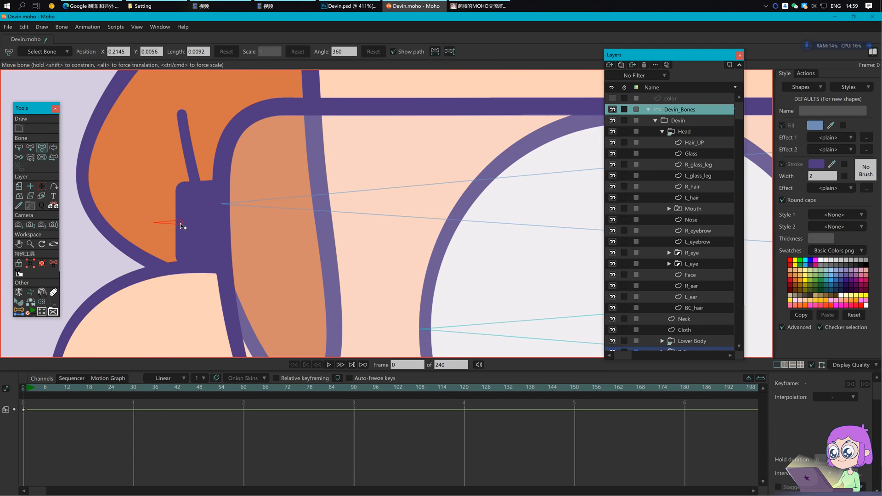
key(s)
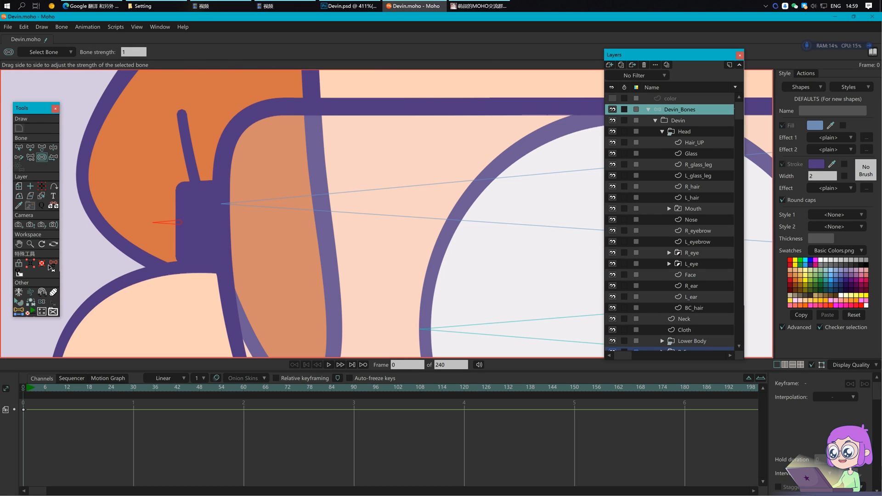
key(b)
double_click(163, 49)
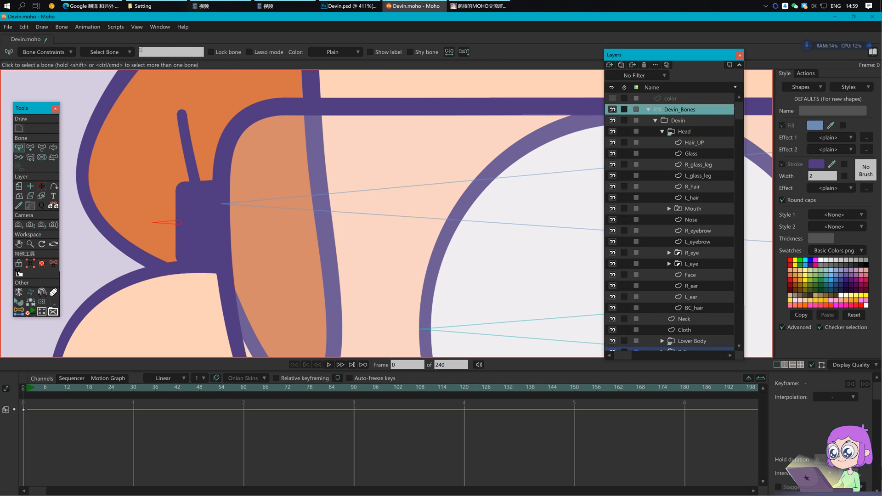
text(L_elass_leg)
key(Return)
click(361, 225)
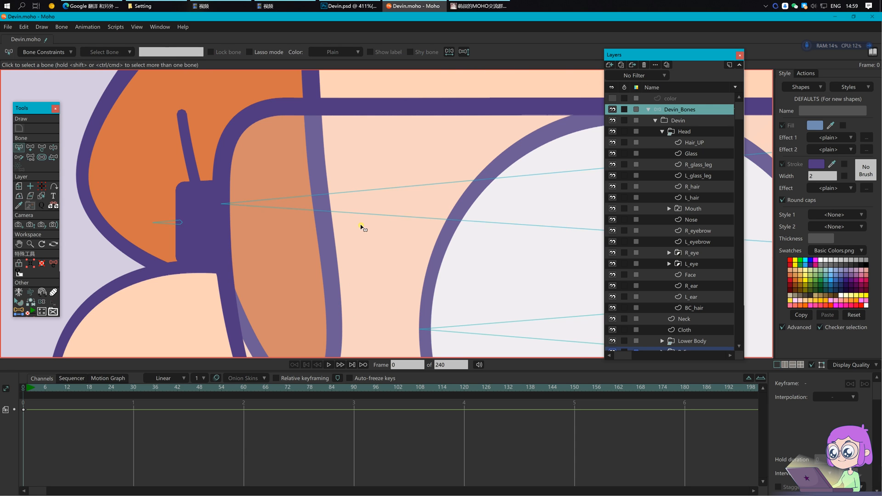
scroll(360, 224, down, 3)
key(ctrl+s)
scroll(449, 269, down, 5)
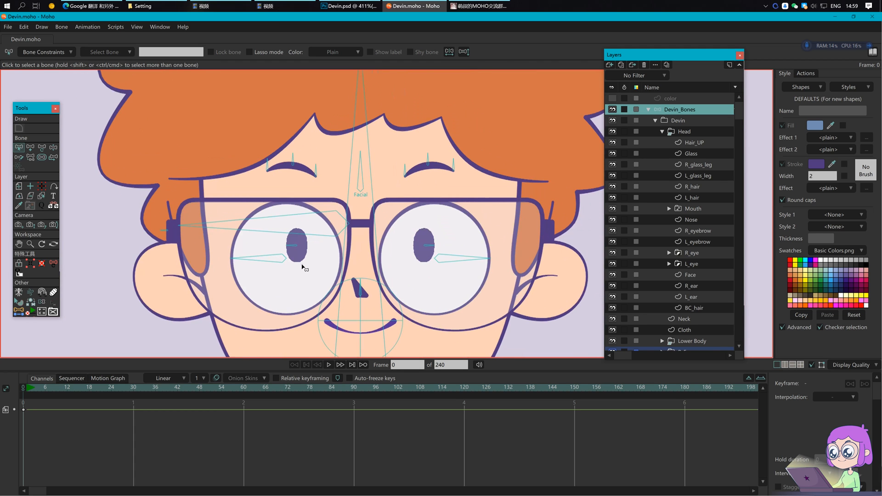
Step: Mirror a copy of L_glass onto the right lens, setting its X to 0.0133
drag(446, 245, 437, 240)
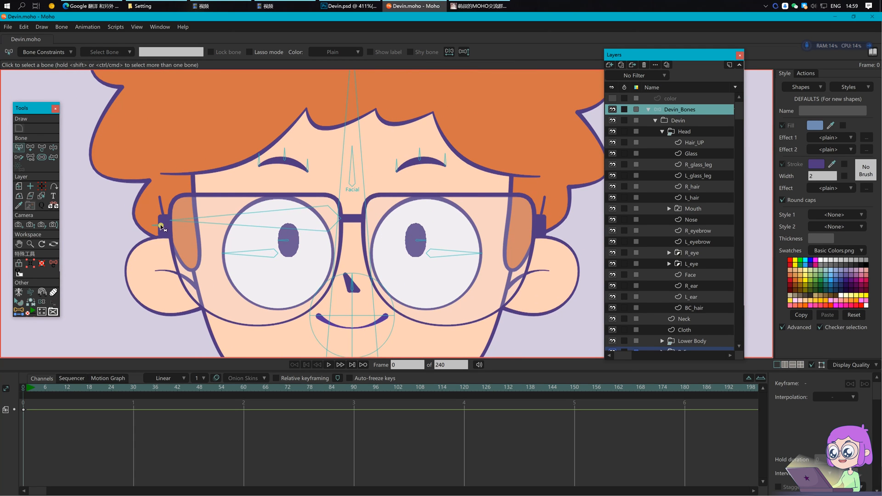
drag(196, 232, 197, 232)
key(p)
key(t)
key(s)
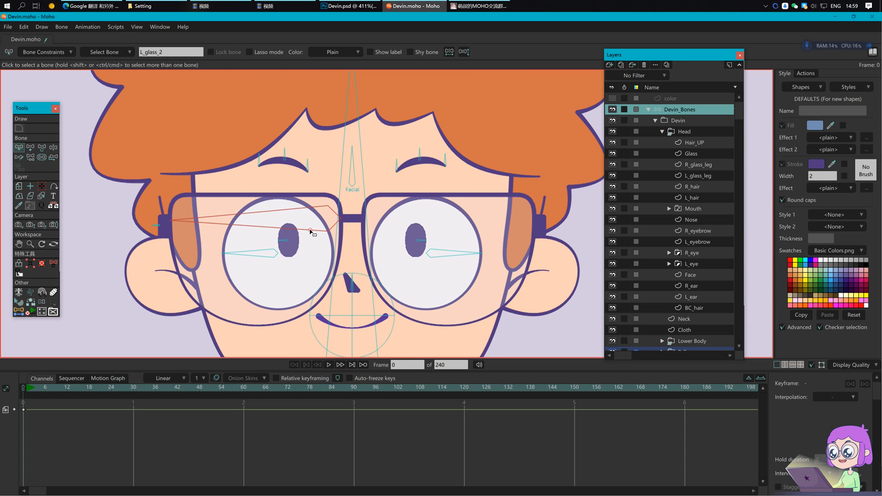
click(450, 51)
drag(113, 51, 102, 52)
key(BackSpace)
key(Return)
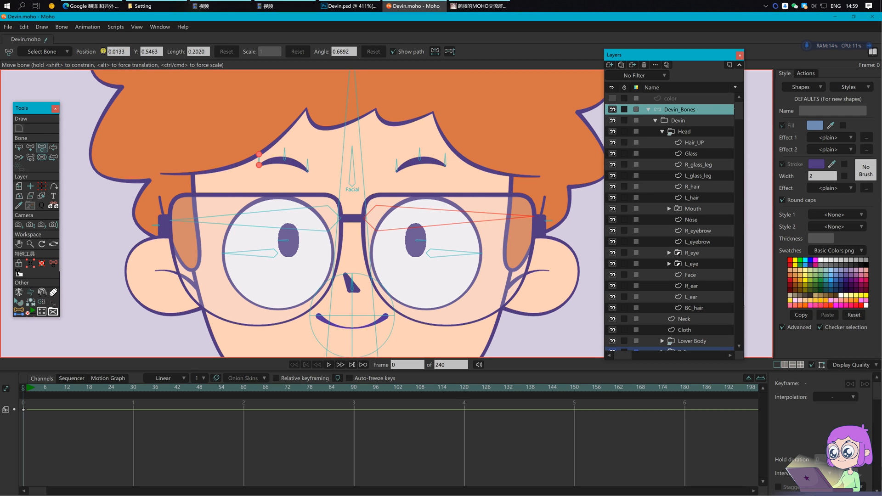
Step: Name the right lens bone R_glass and the copied hinge bone R_glass_leg
key(b)
click(464, 225)
click(180, 53)
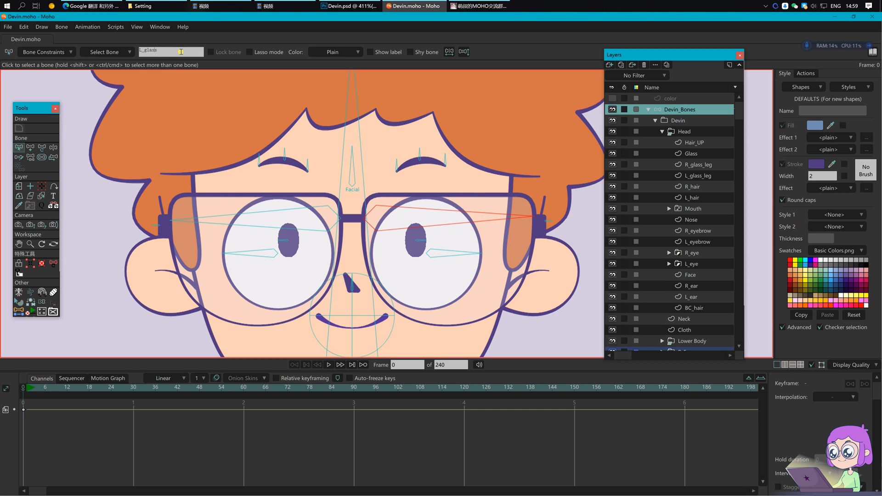
key(Return)
click(547, 223)
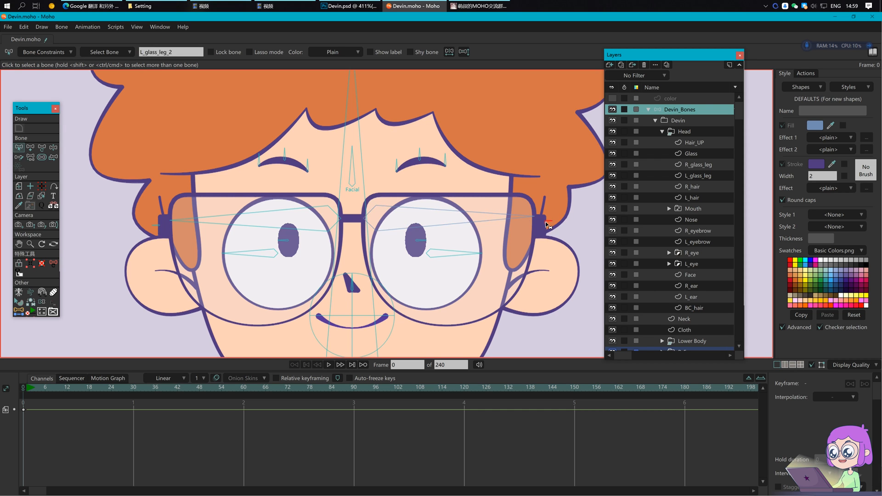
click(196, 51)
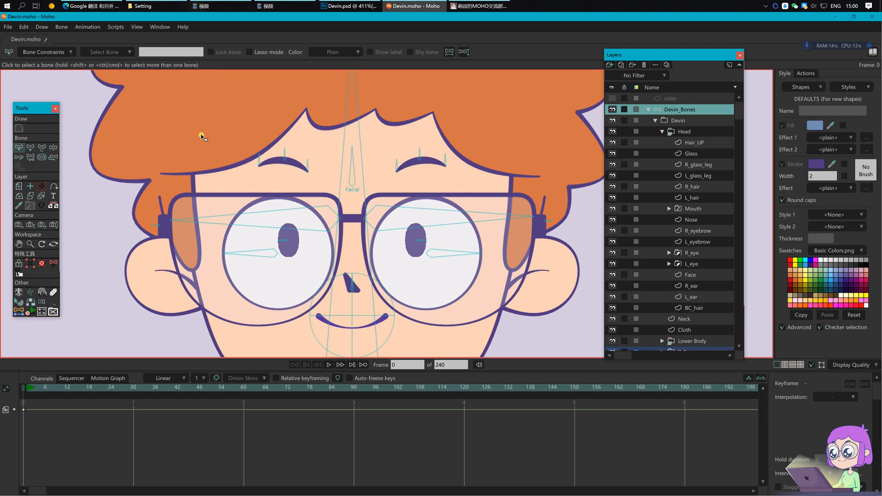
Step: On the Glass layer, select the left lens's points for binding to L_glass
click(696, 154)
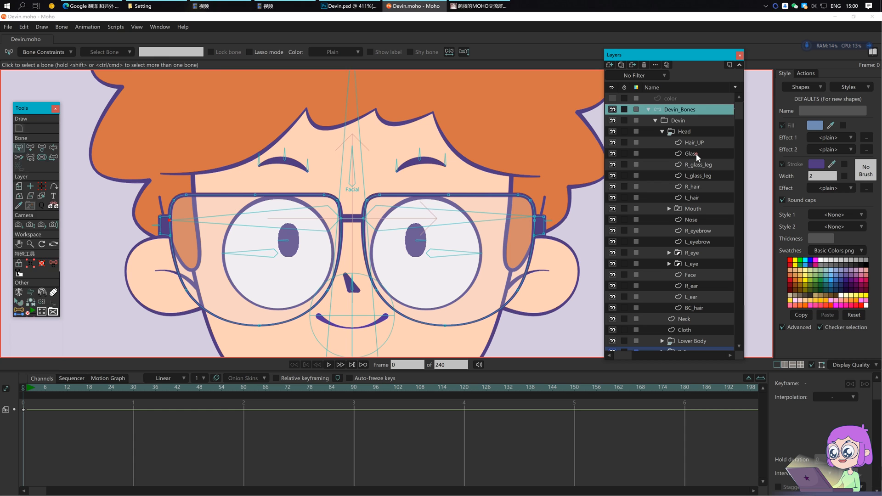
click(303, 231)
key(i)
drag(165, 184, 331, 344)
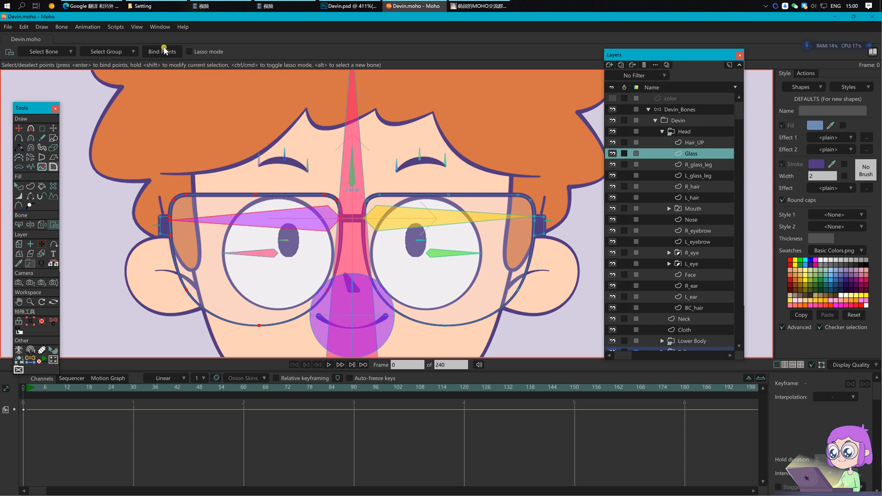
Step: Select the left and right hinge points and attach the right hinge points to their bone
key(z)
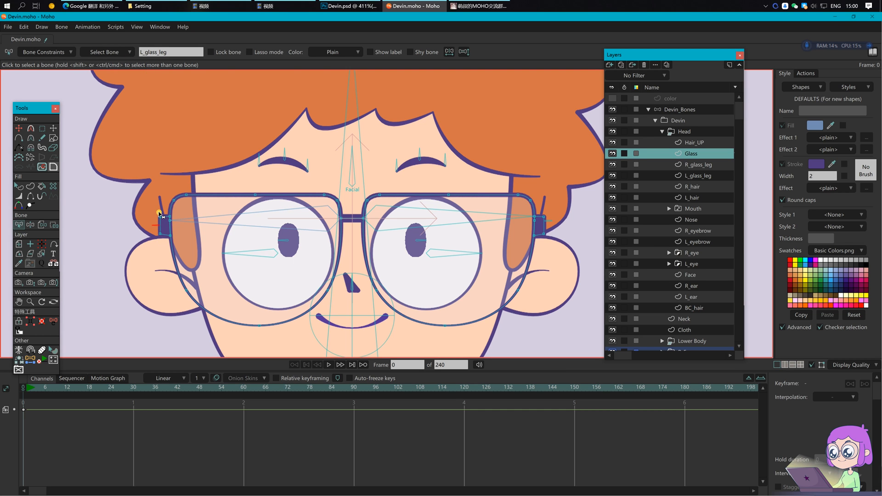
key(i)
drag(164, 239, 165, 240)
drag(321, 253, 276, 251)
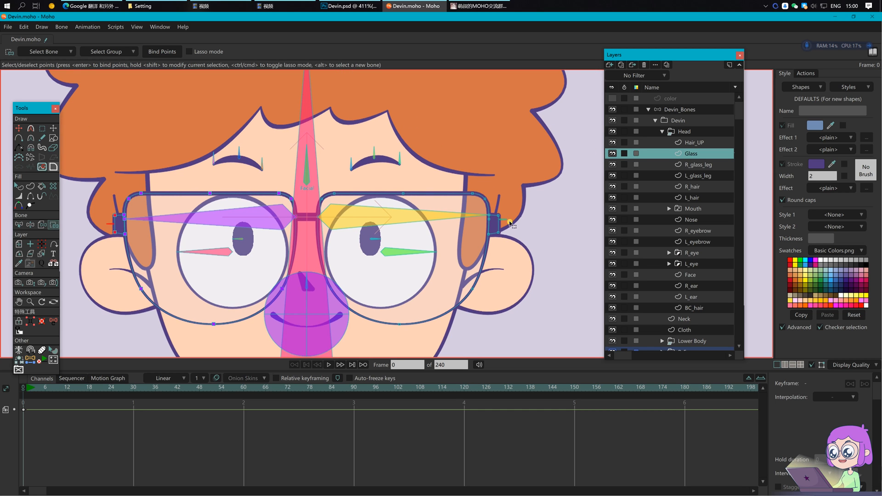
drag(494, 212, 518, 252)
click(464, 218)
Step: Bind the right lens's points to its bone and save
drag(319, 179, 493, 351)
key(Return)
key(ctrl+s)
drag(489, 315, 498, 281)
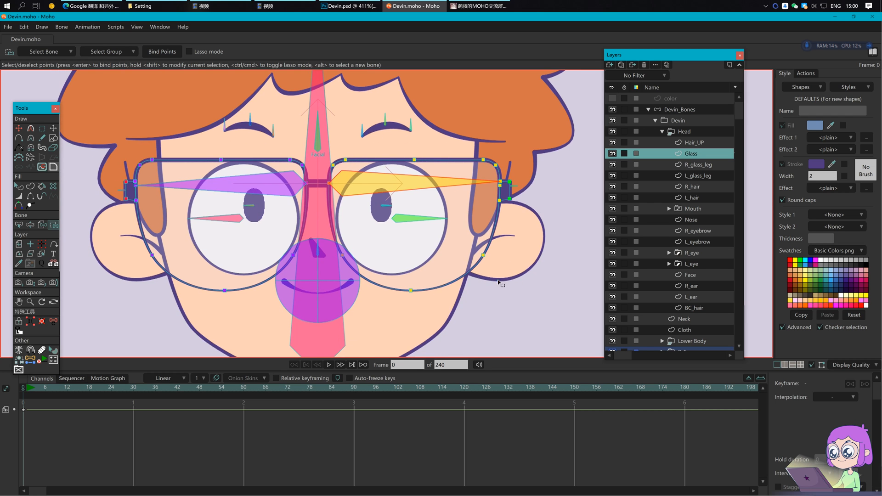
key(b)
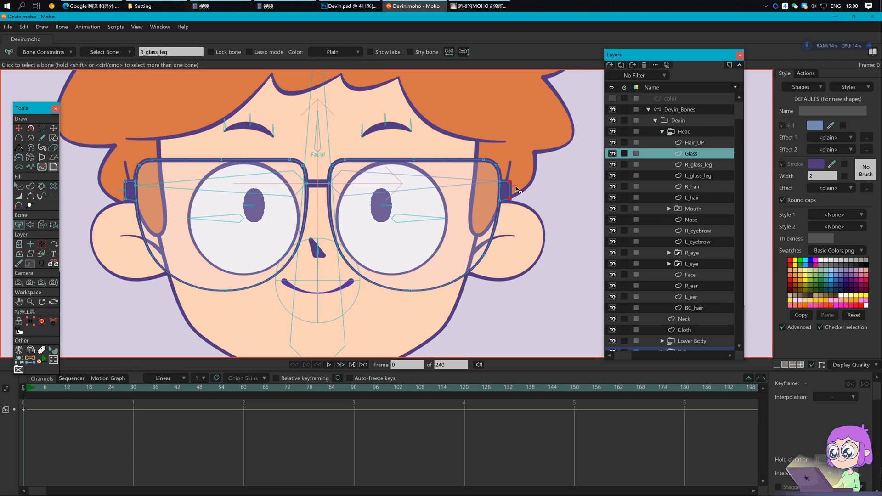
Step: Prepare the R_glass_leg layer's points for binding to its leg bone
click(699, 164)
scroll(526, 188, up, 5)
key(Return)
key(i)
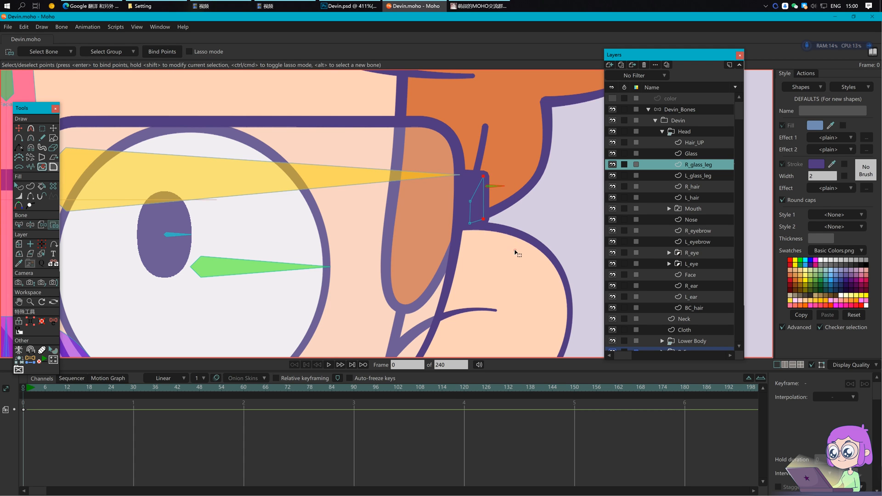
mouse_move(205, 209)
mouse_down()
mouse_move(681, 218)
mouse_move(580, 224)
mouse_move(652, 226)
mouse_up()
Step: Bind the L_glass_leg layer's two points to the L_glass_leg bone and save
click(703, 176)
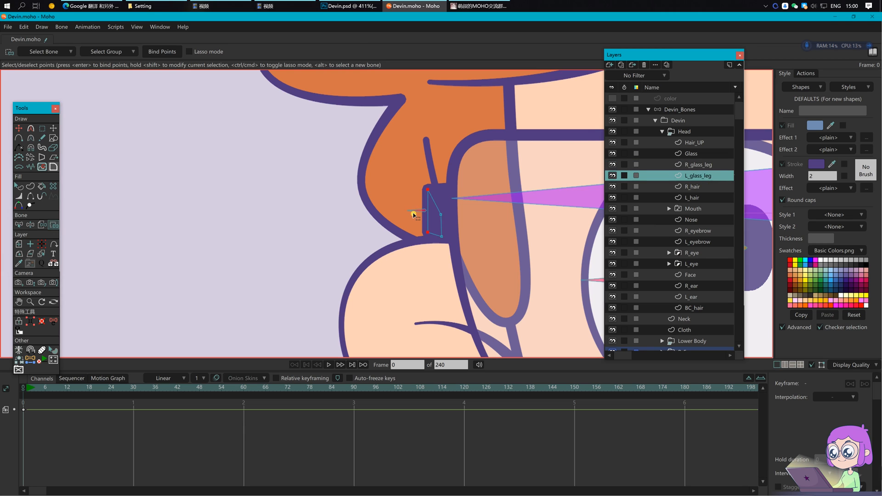
key(z)
click(417, 211)
key(i)
drag(415, 180, 436, 237)
key(Return)
key(ctrl+s)
drag(538, 264, 423, 224)
scroll(423, 225, down, 3)
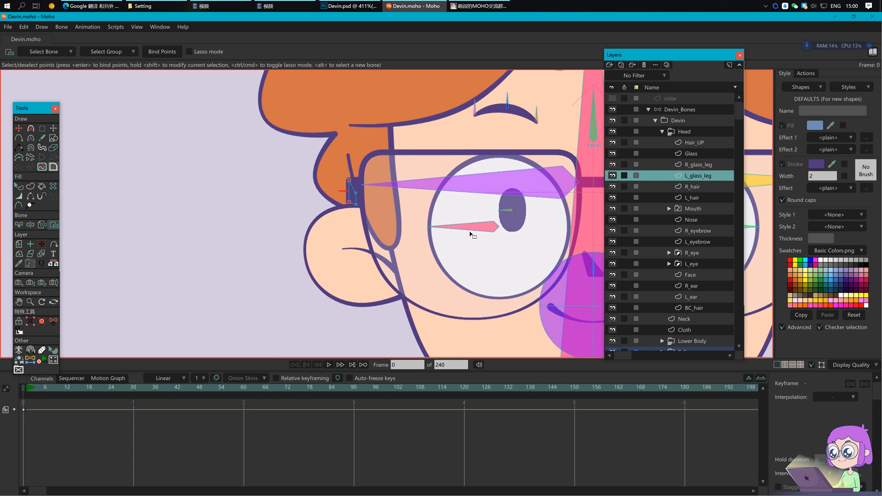
scroll(473, 234, down, 5)
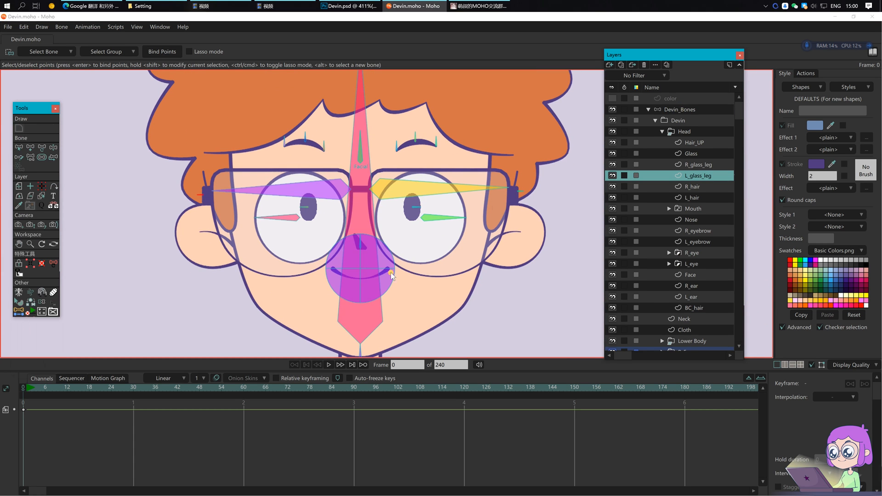
Step: Draw a bone from the cheek to the left ear and name it L_ear_P
key(b)
click(275, 265)
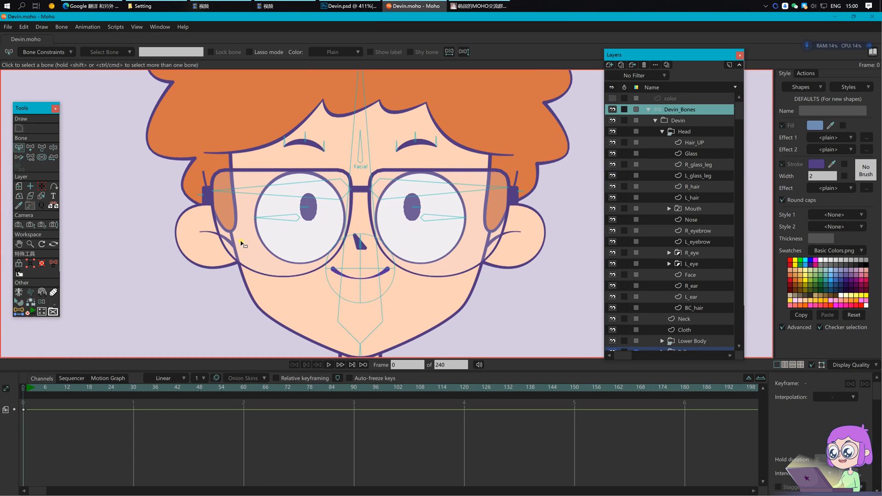
key(a)
drag(233, 235, 176, 235)
scroll(174, 236, up, 3)
key(t)
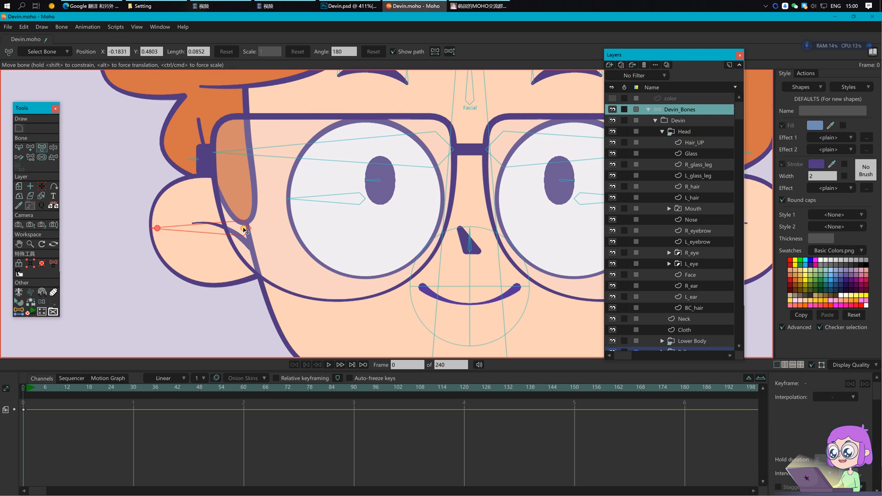
key(s)
double_click(156, 52)
text(L_ear_P)
key(Return)
Step: Flip the ear bone, negate its X position, and rename it for the other ear
scroll(298, 225, down, 2)
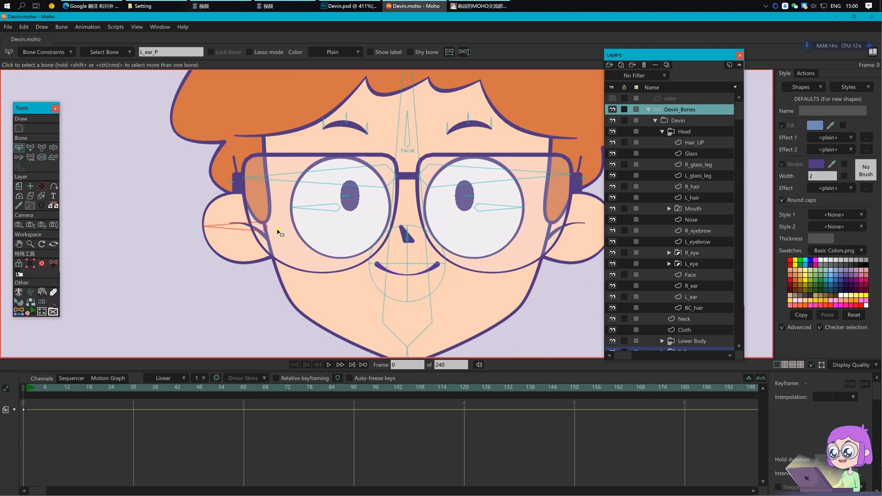
drag(236, 230, 136, 236)
key(t)
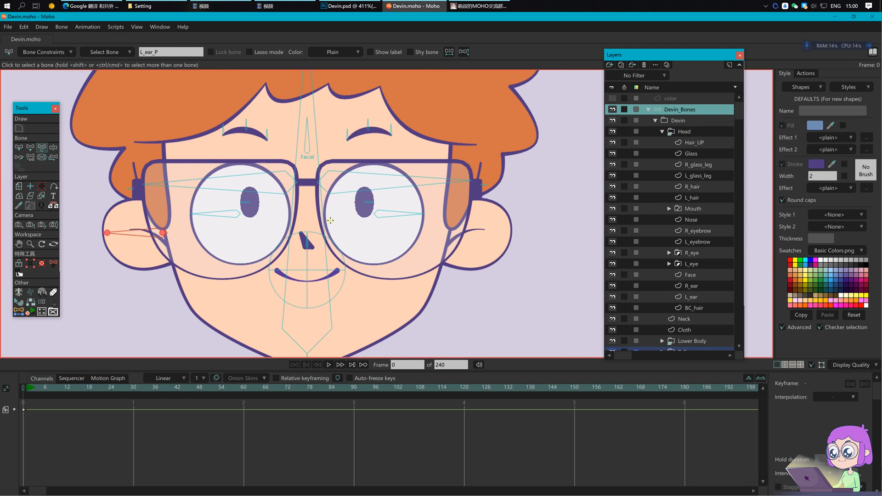
click(435, 51)
click(101, 51)
text(-)
key(Return)
key(b)
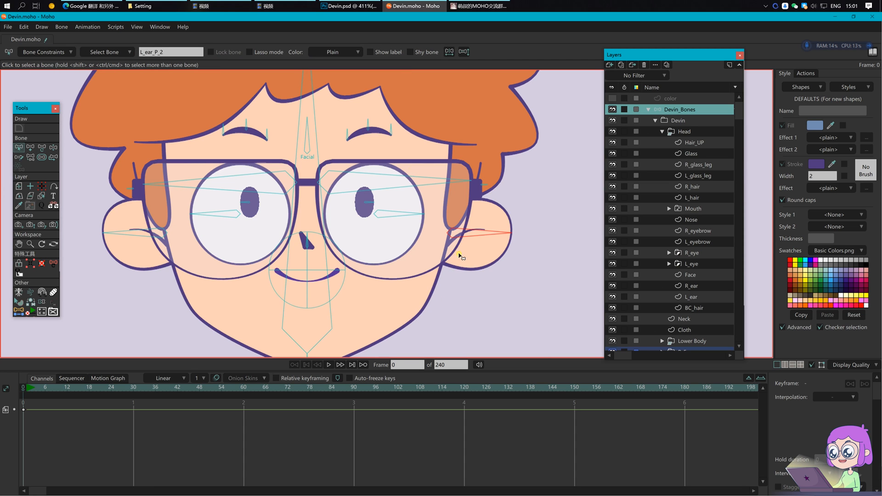
click(187, 54)
text(L)
key(Return)
key(Return)
scroll(694, 308, down, 2)
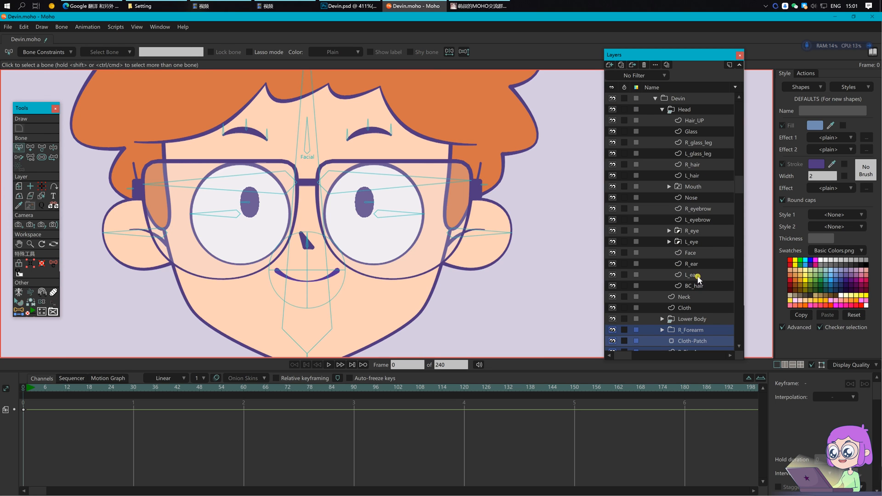
Step: Bind the L_ear and R_ear layers to their ear bones with Bind Layer
click(698, 274)
click(42, 225)
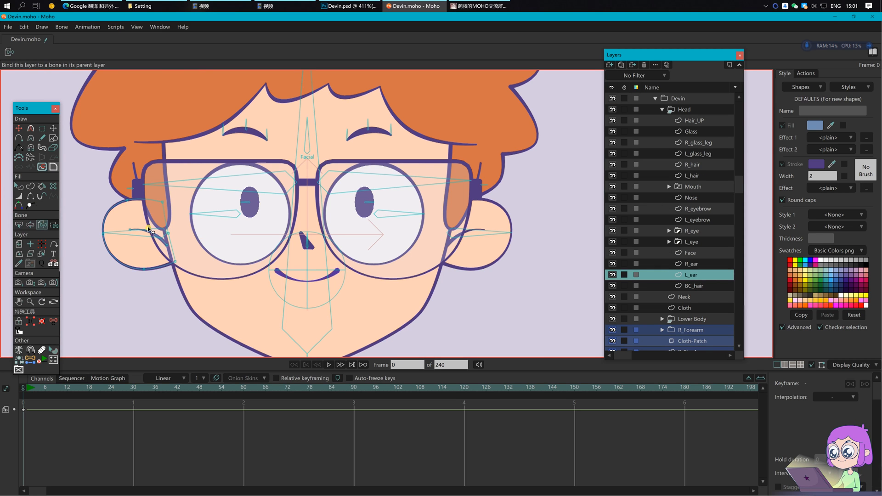
click(691, 264)
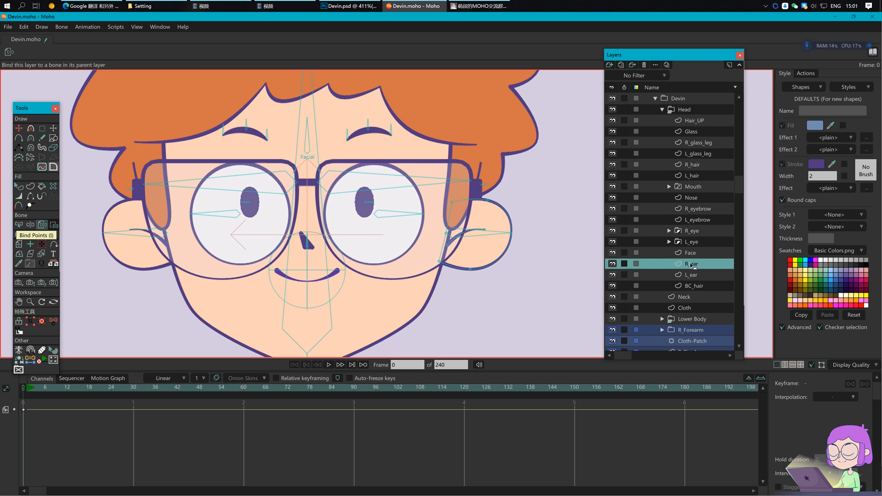
Step: Bind the R_glass_leg end points to the bone beside them
click(699, 143)
scroll(508, 207, up, 3)
key(b)
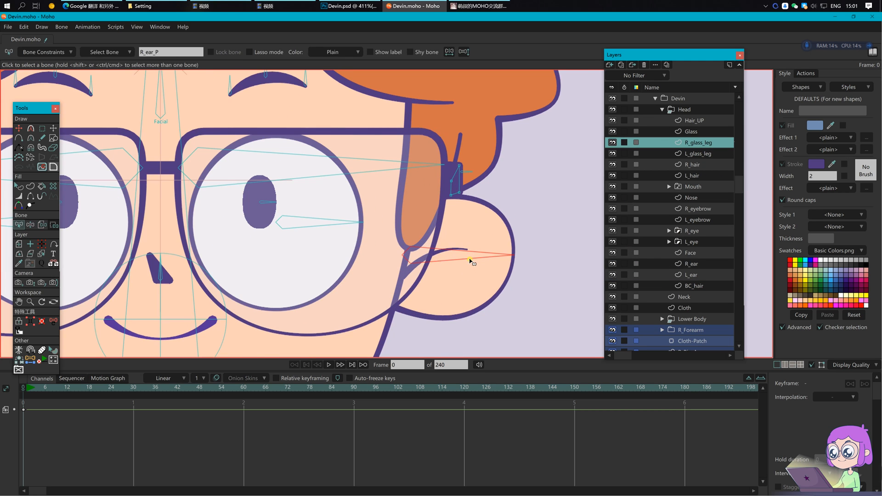
scroll(473, 263, up, 2)
key(i)
drag(445, 169, 449, 182)
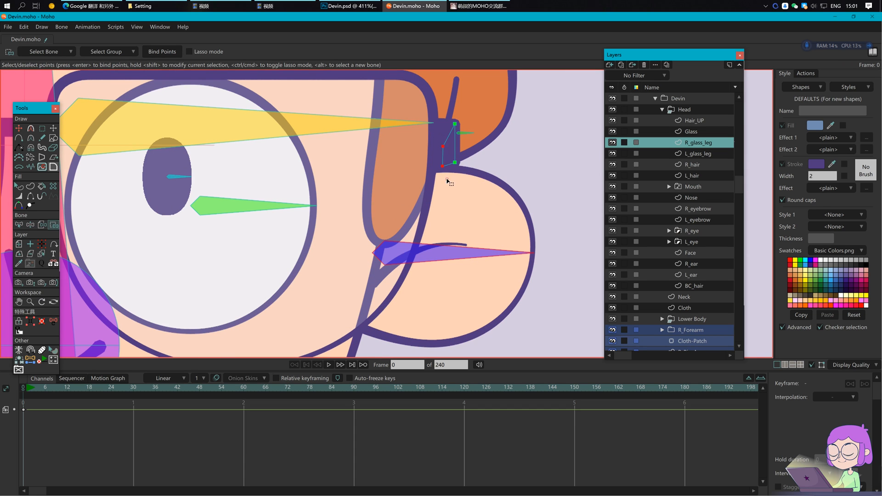
click(166, 52)
Step: Bind the L_glass_leg end points to the bone beside them
drag(112, 223, 547, 231)
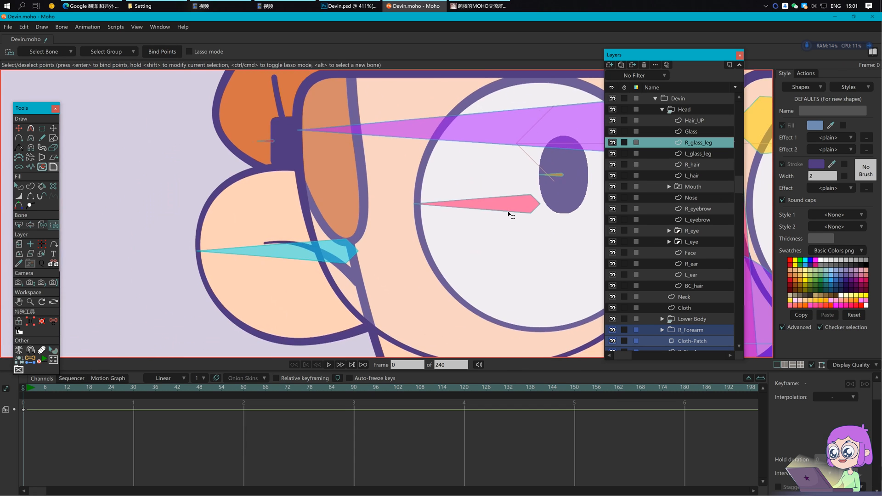
click(702, 154)
click(285, 258)
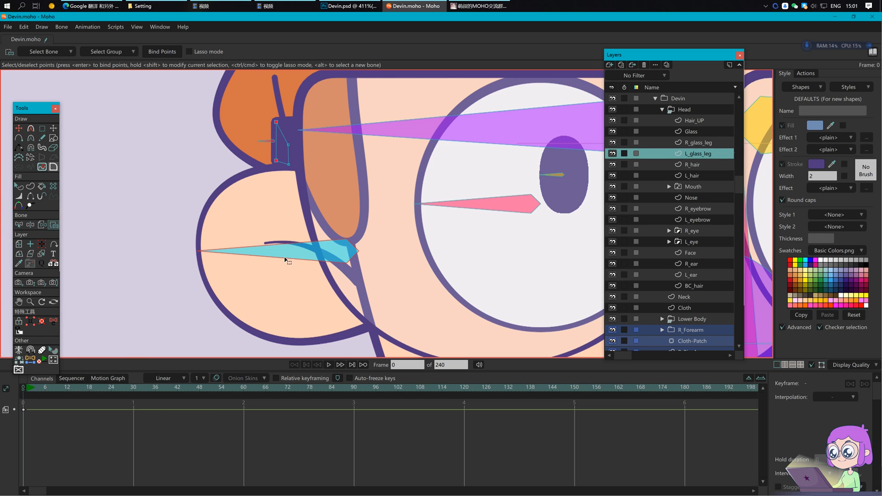
drag(281, 138, 304, 179)
click(162, 52)
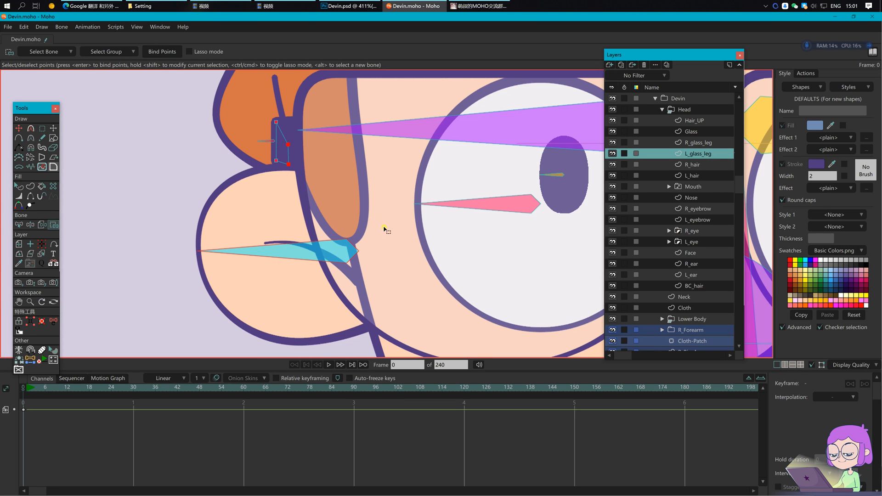
scroll(394, 229, down, 5)
drag(437, 255, 296, 263)
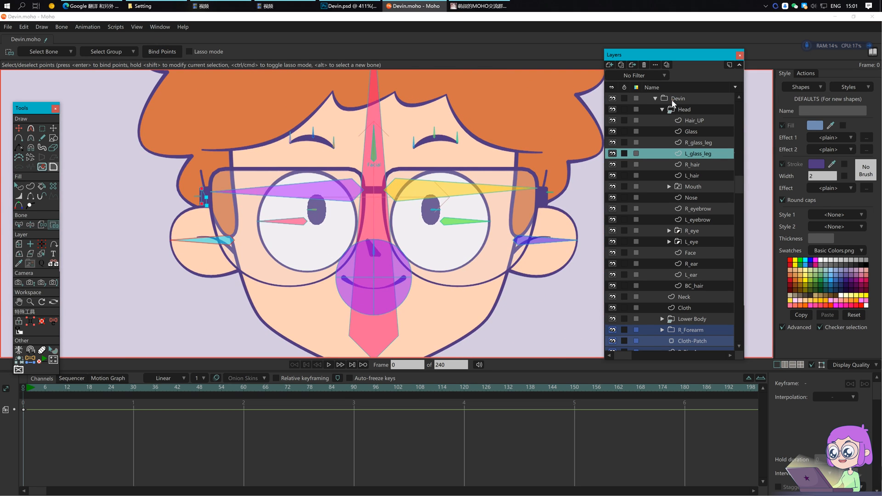
Step: Select the Devin_Bones layer at frame 0 with the face in view
click(674, 102)
scroll(684, 172, up, 1)
click(683, 111)
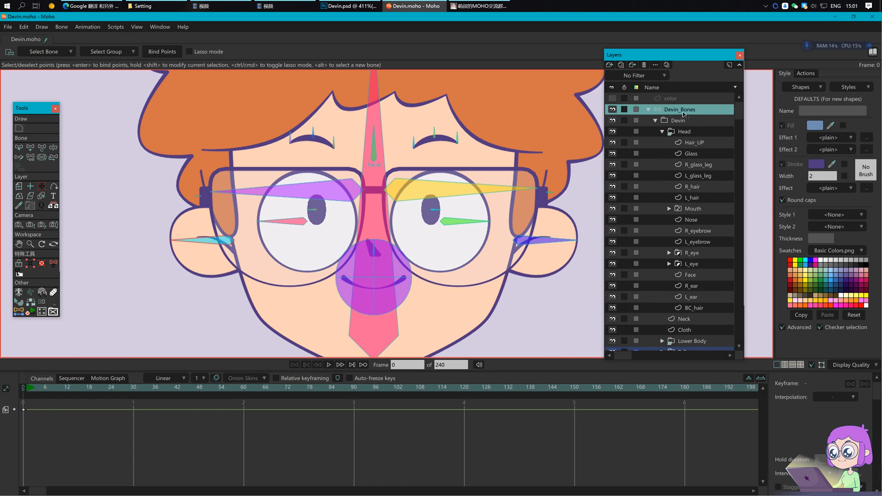
click(28, 389)
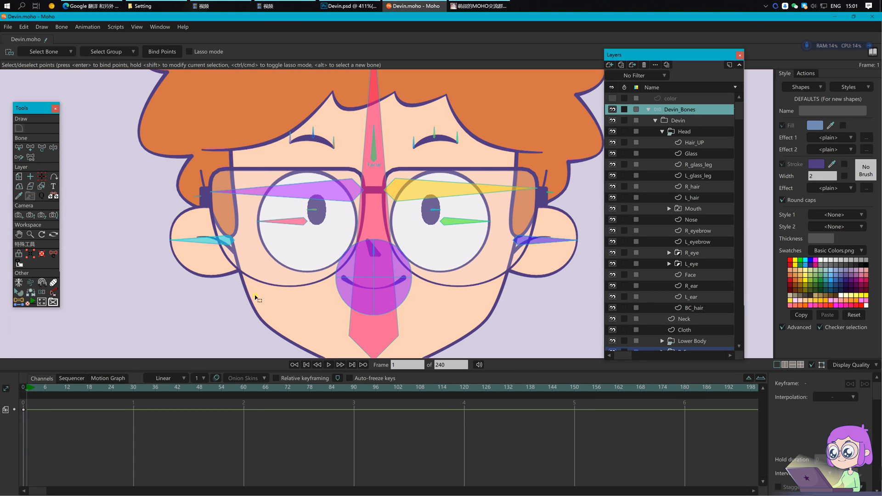
click(22, 387)
drag(413, 245, 362, 256)
scroll(363, 259, down, 3)
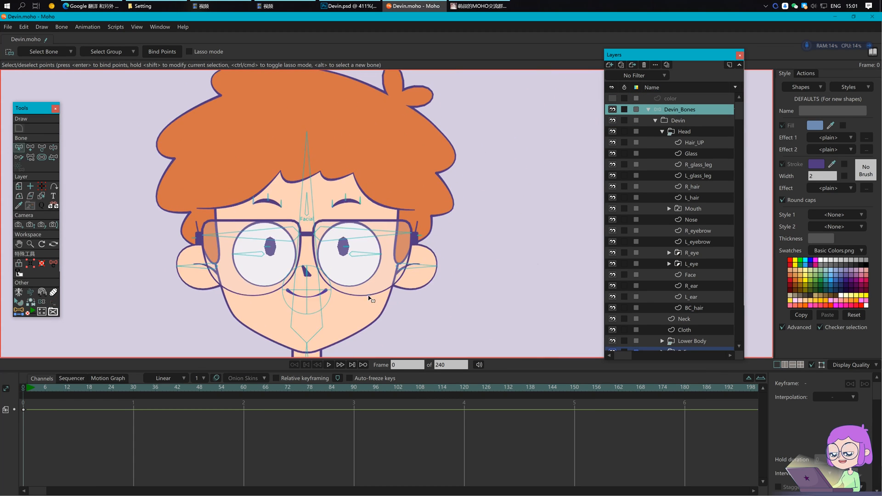
Step: Reparent both glasses bones and both eyebrow bones to the Facial bone
key(b)
click(421, 267)
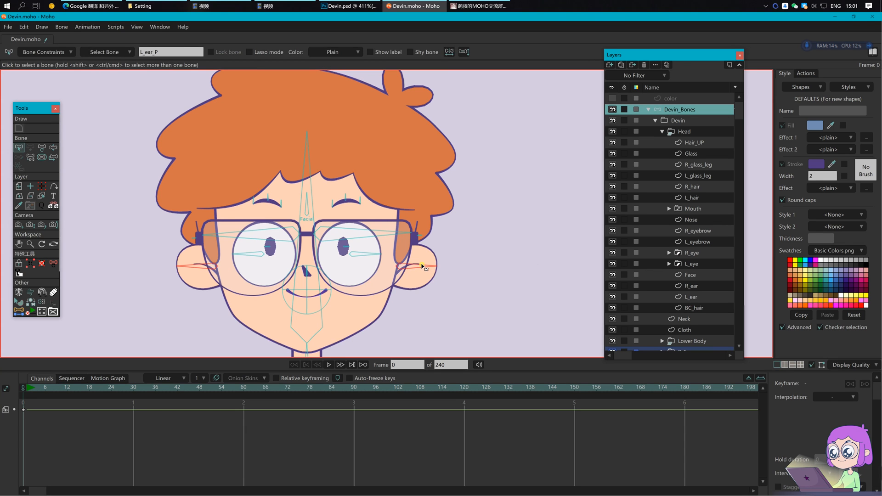
key(p)
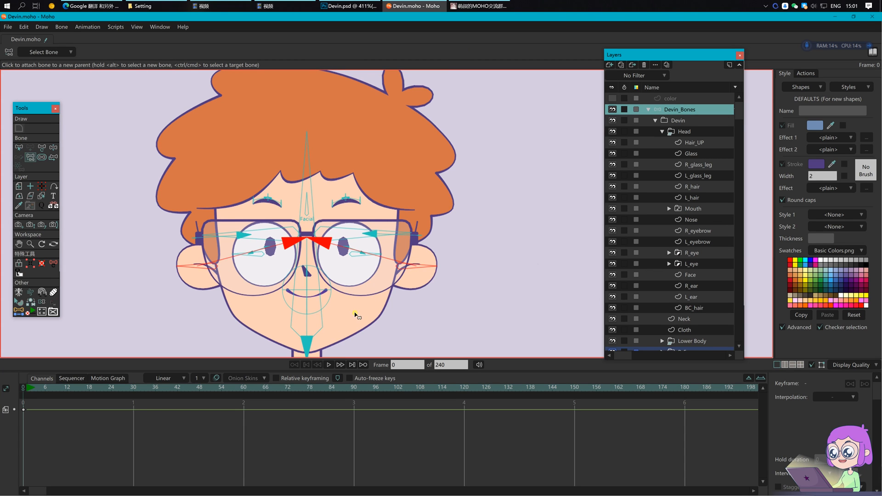
key(b)
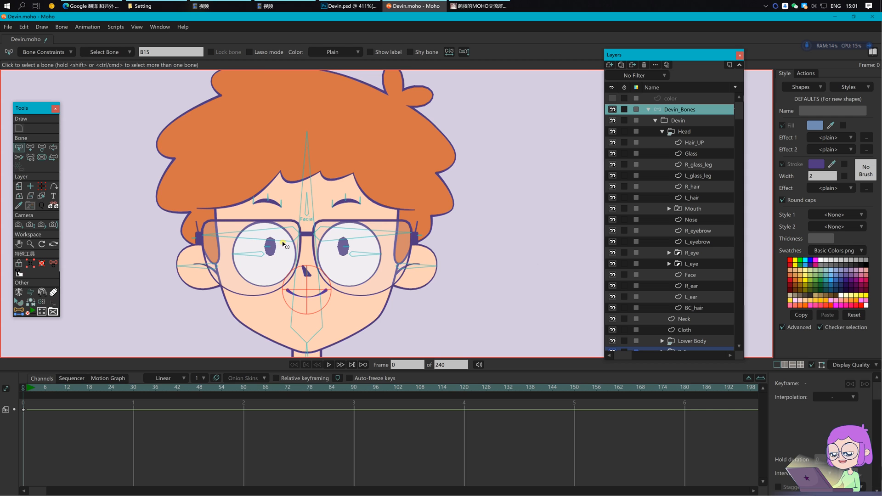
click(282, 242)
shift+click(327, 243)
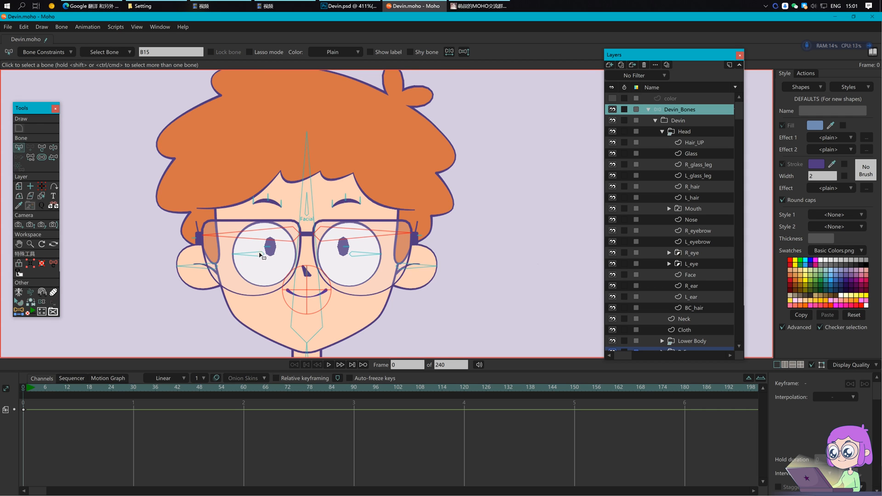
shift+click(271, 202)
shift+click(347, 199)
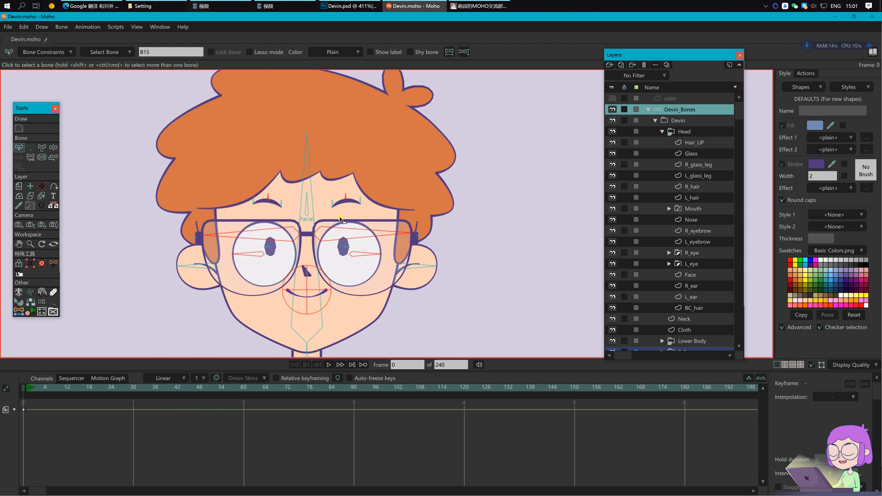
scroll(307, 286, up, 4)
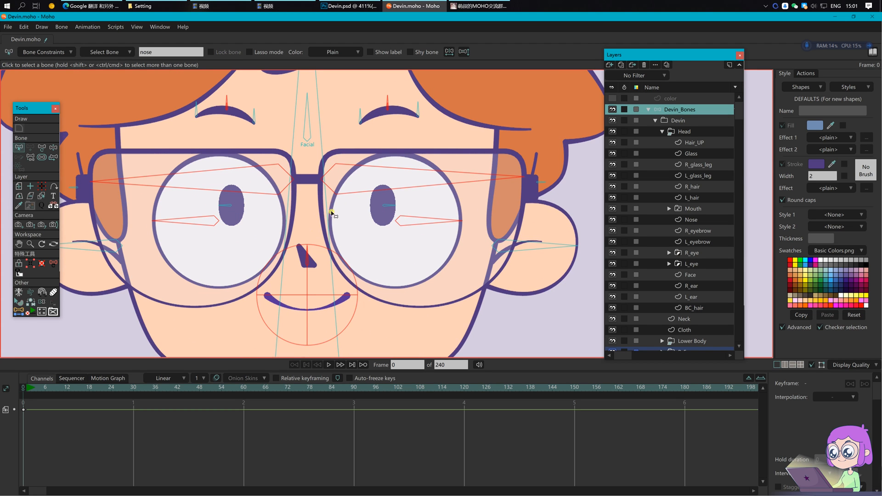
key(p)
click(310, 132)
key(Return)
Step: Select the Facial bone and check the new bone parenting
scroll(311, 132, down, 1)
key(b)
click(310, 120)
drag(331, 158, 335, 213)
key(p)
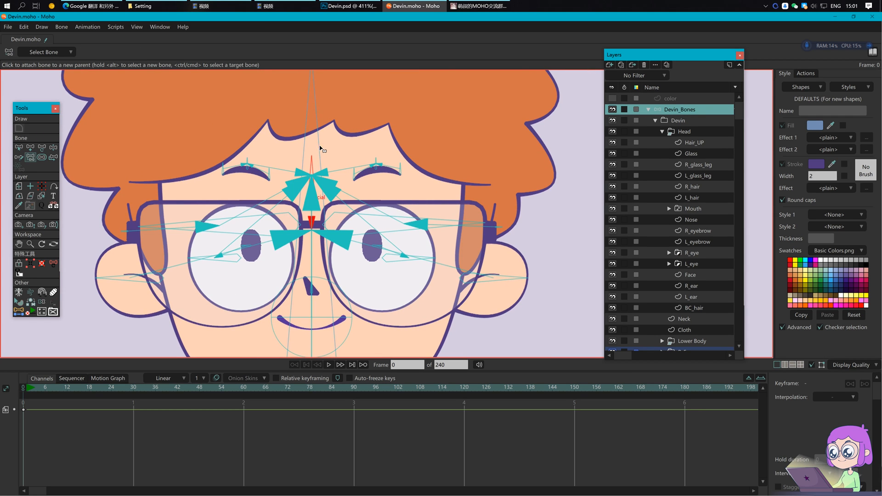
scroll(321, 148, down, 2)
Step: At frame 1, swing the head left and right to test the rig
click(27, 390)
key(z)
drag(463, 264, 463, 290)
drag(330, 153, 349, 140)
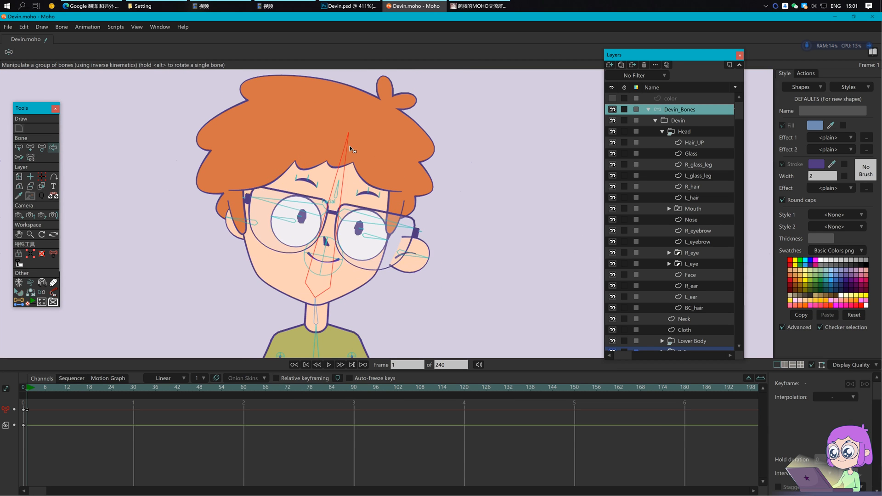
Step: Turn the face right then back left using the Facial bone at frame 1
key(t)
drag(337, 198, 316, 223)
click(401, 241)
Step: Delete the test keyframes, return to frame 0 and save the file
drag(63, 448, 1, 400)
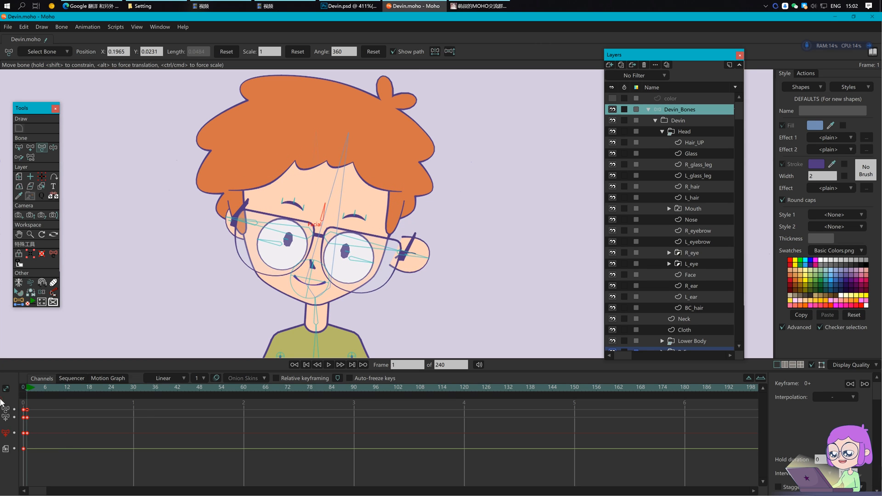
key(Delete)
click(23, 388)
click(302, 349)
drag(503, 220, 484, 237)
key(b)
key(ctrl+s)
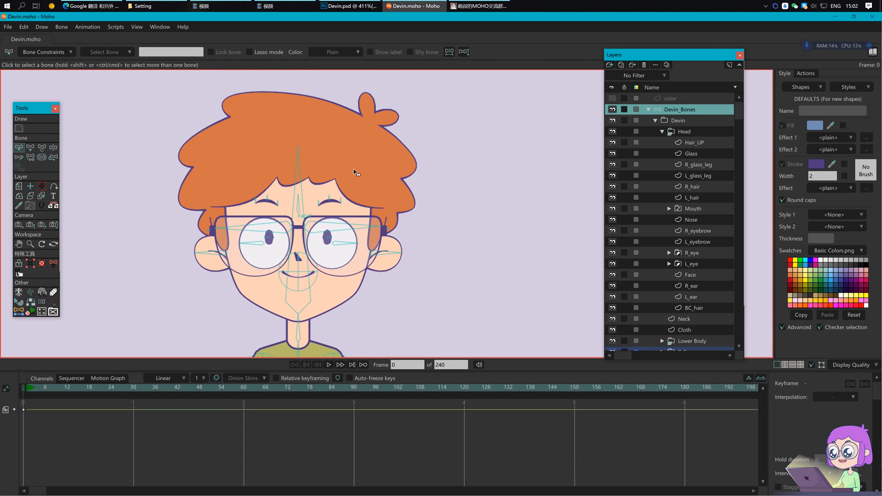
Step: Draw a short new bone from the Head bone up into Devin's hair for zero strength
drag(353, 169, 361, 186)
click(307, 183)
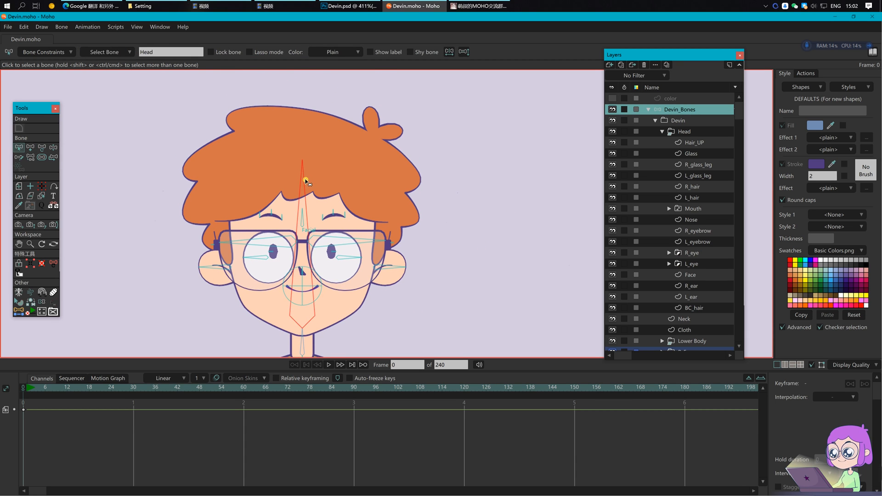
key(a)
drag(302, 159, 301, 130)
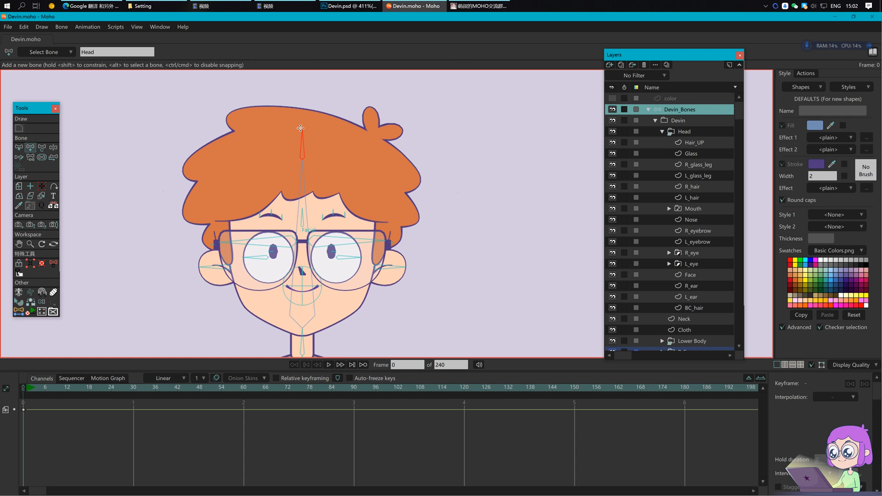
key(s)
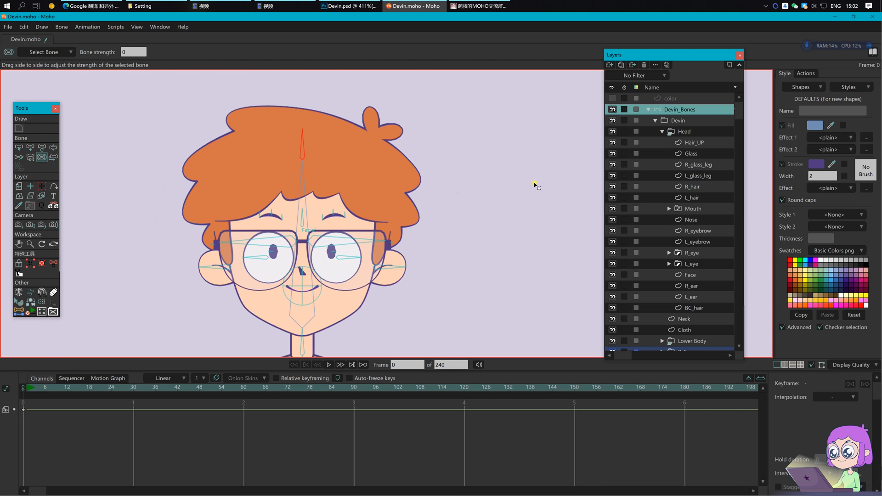
Step: Bind Hair_UP, R_glass_leg and L_glass_leg to the hair bone, then select the BC_hair layer
click(701, 143)
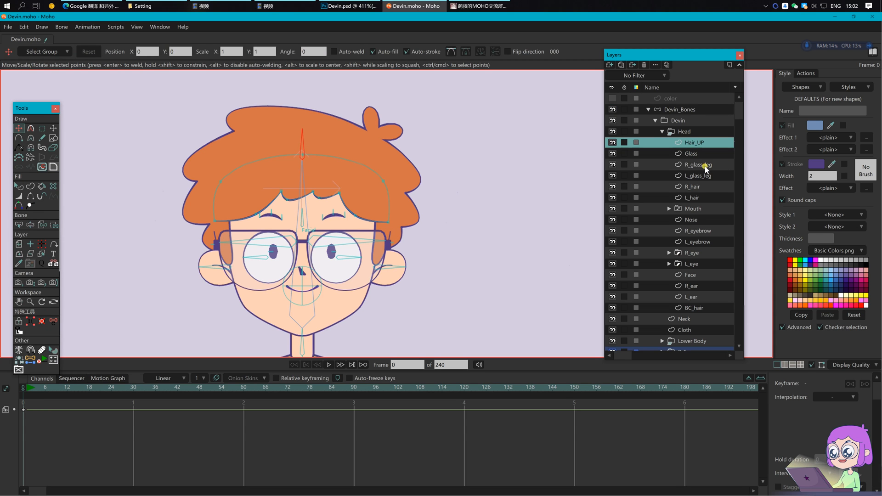
ctrl+click(703, 166)
ctrl+click(708, 176)
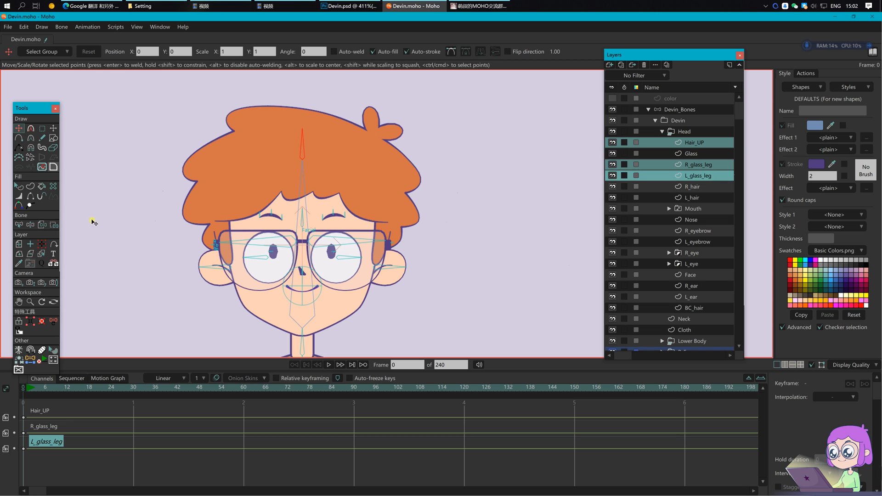
click(42, 224)
click(302, 146)
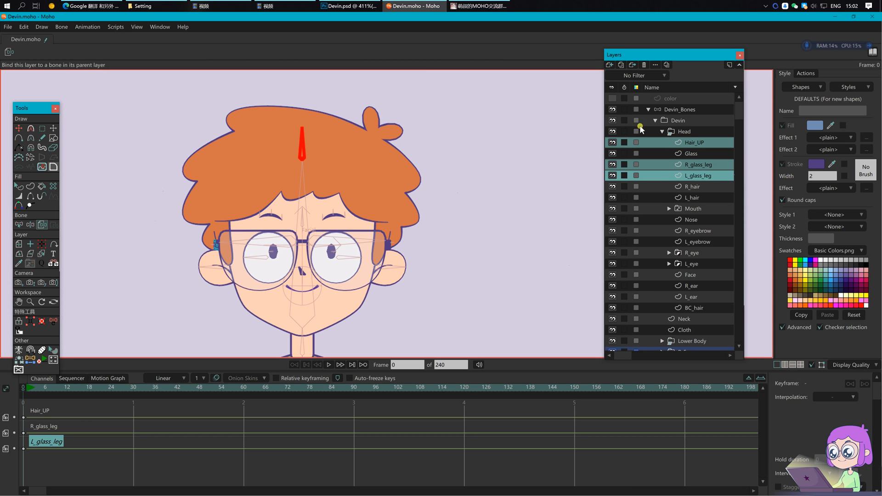
scroll(703, 239, down, 2)
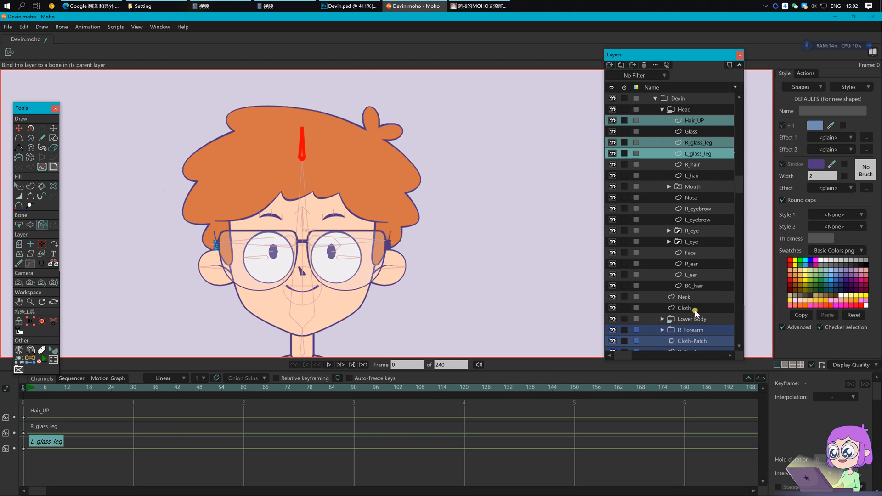
click(696, 287)
Step: On the Devin_Bones layer, turn off Fills in Display Quality so only outlines show
key(b)
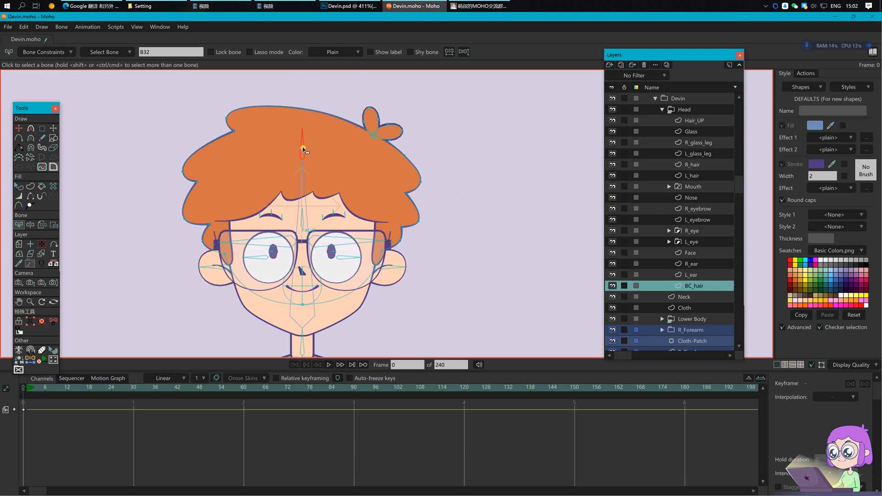
key(i)
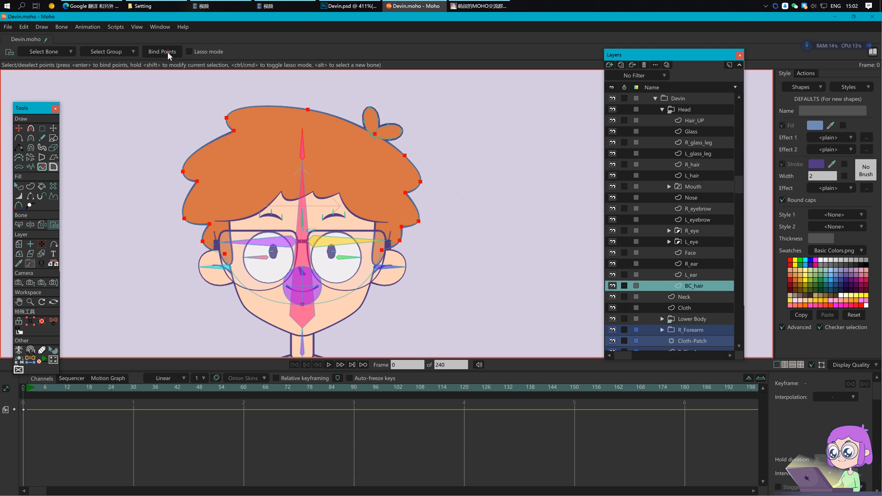
scroll(684, 103, up, 2)
click(683, 110)
scroll(379, 145, up, 3)
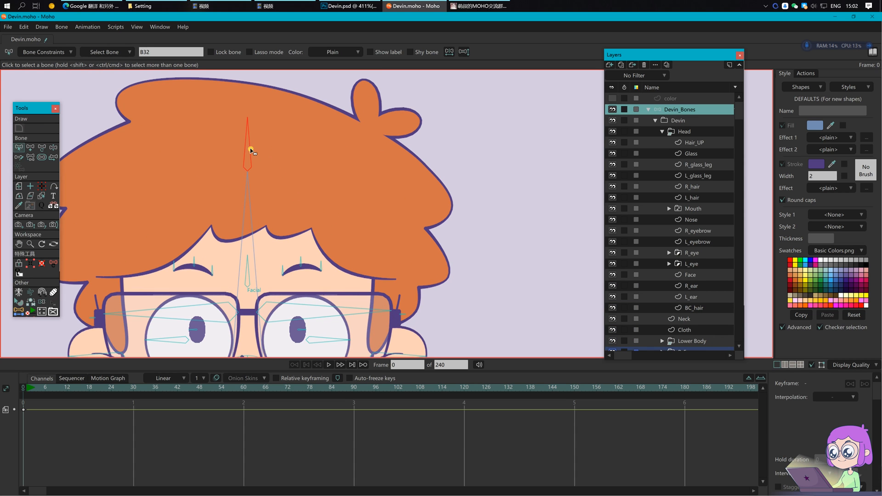
click(875, 363)
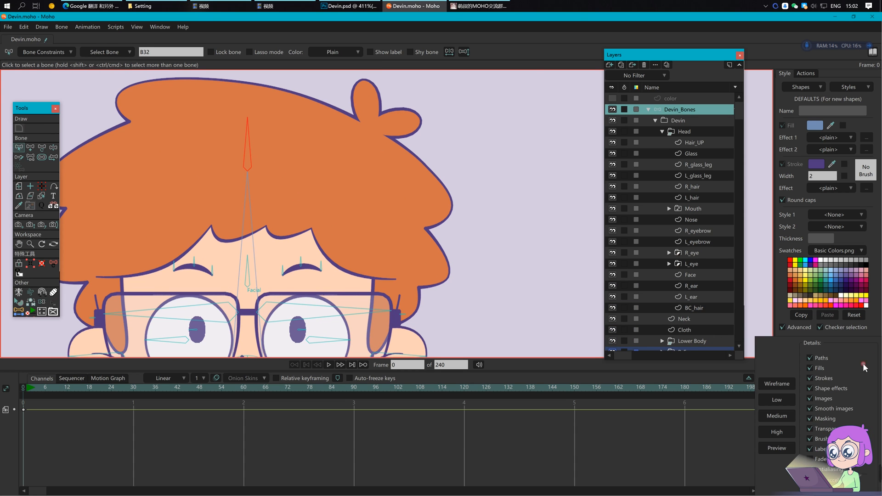
click(817, 367)
scroll(363, 136, up, 3)
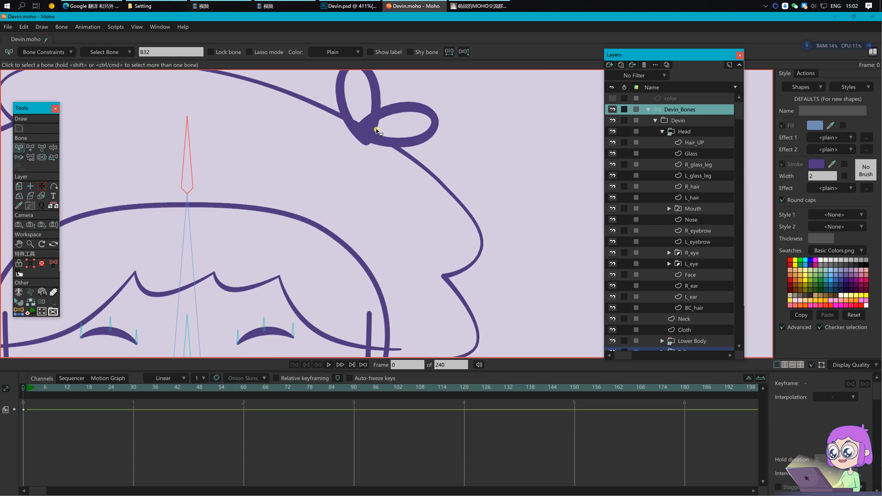
Step: Draw a base bone in the cowlick and a bone up into its upper loop
key(a)
drag(364, 132, 366, 161)
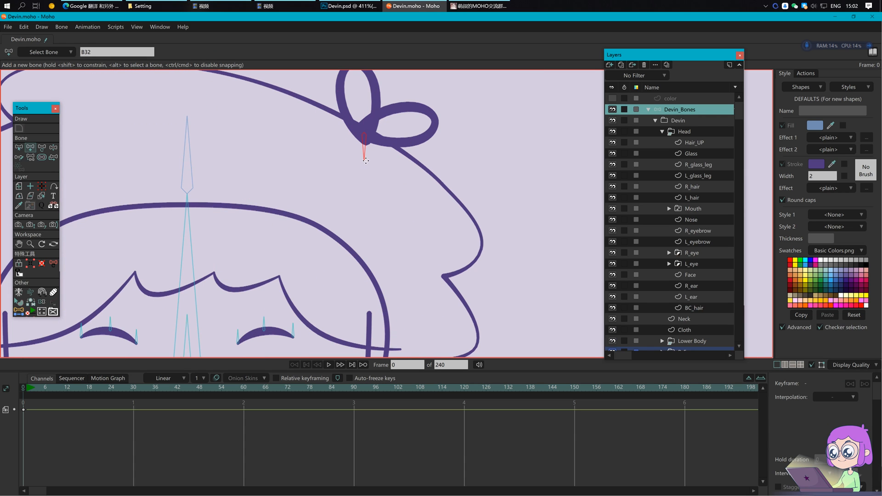
key(s)
drag(465, 139, 456, 216)
key(b)
key(a)
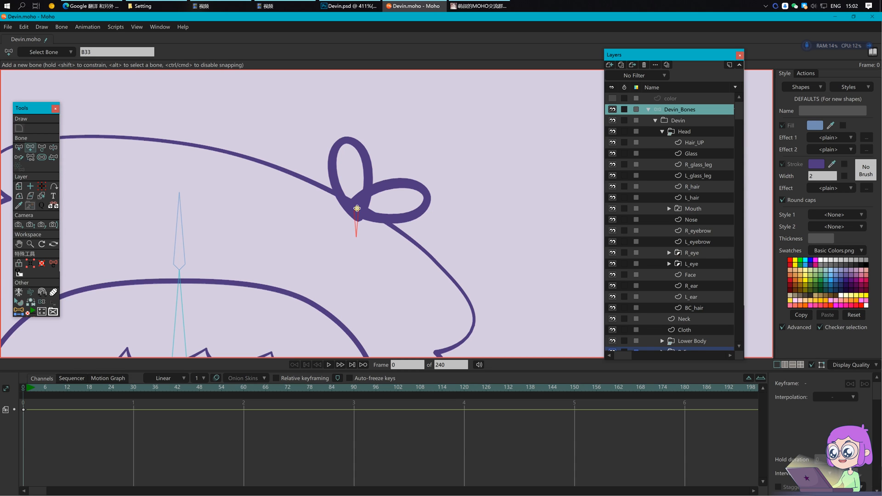
drag(351, 171, 345, 143)
Step: Add a third cowlick bone from the base bone into the right loop
key(b)
click(357, 215)
key(a)
mouse_move(357, 209)
mouse_down()
mouse_move(431, 196)
mouse_move(249, 257)
mouse_up()
key(ctrl+a)
key(s)
key(b)
click(462, 211)
drag(481, 231, 473, 224)
Step: On BC_hair, bind the base, upper-loop and right-loop curve points to their cowlick bones
click(709, 306)
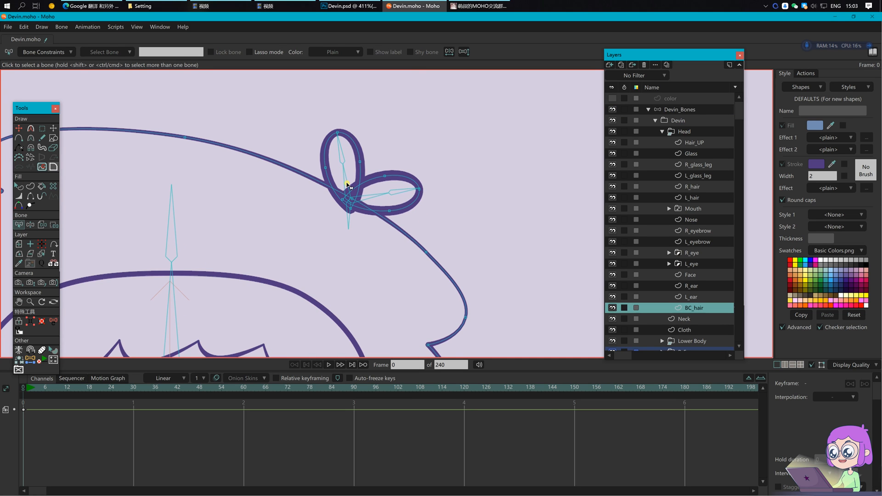
click(350, 214)
scroll(350, 215, up, 4)
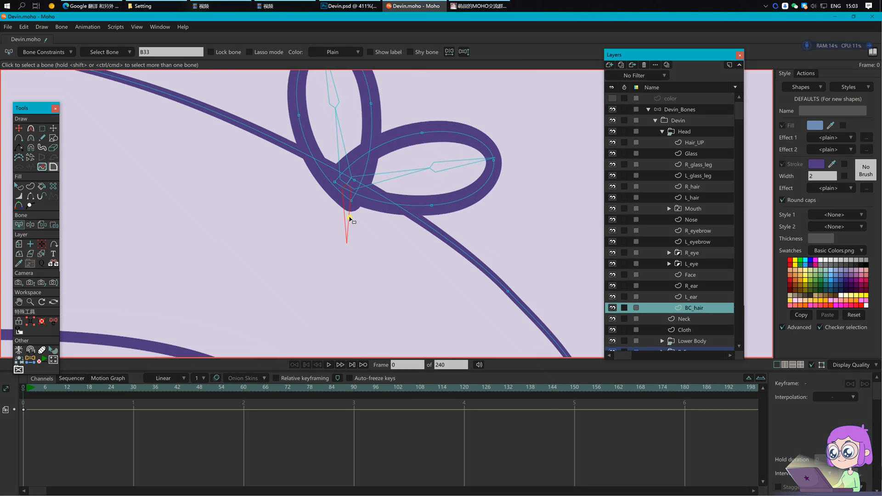
key(i)
drag(344, 194, 364, 215)
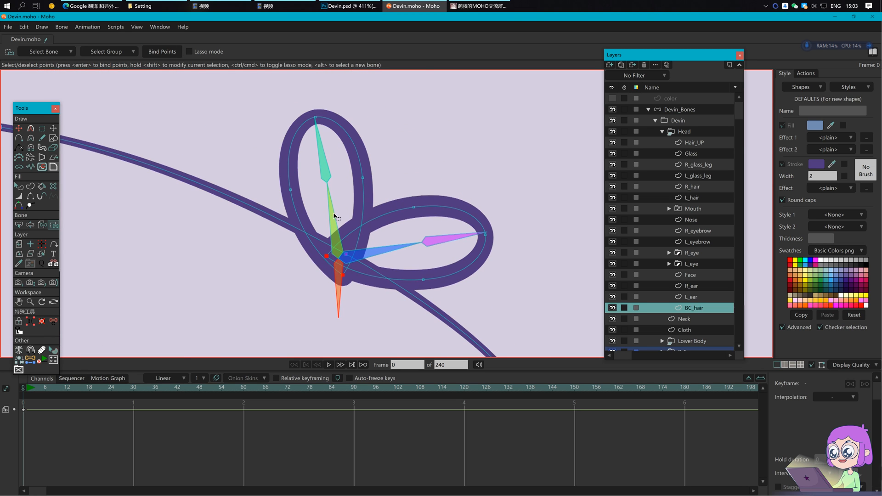
drag(260, 156, 401, 202)
click(325, 122)
alt+click(397, 248)
drag(393, 191, 444, 295)
alt+click(467, 240)
Step: Turn Fills back on in Display Quality and reselect the Devin_Bones layer
scroll(505, 250, down, 3)
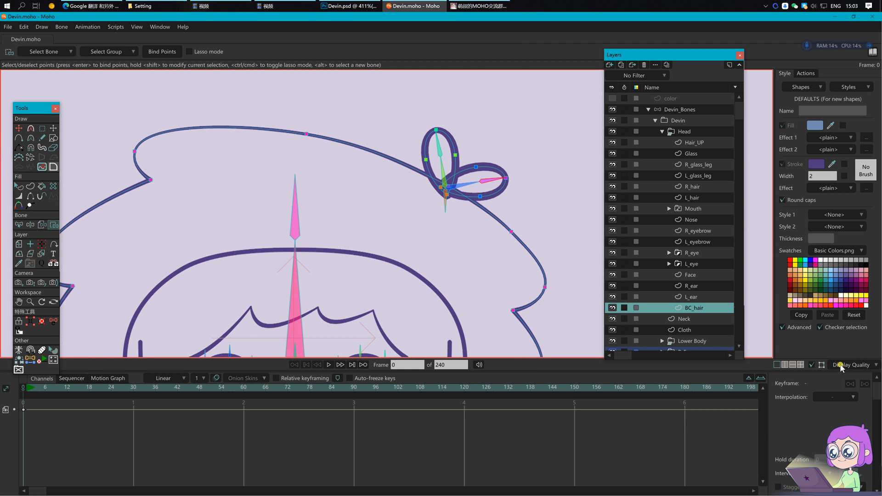
click(839, 366)
click(818, 370)
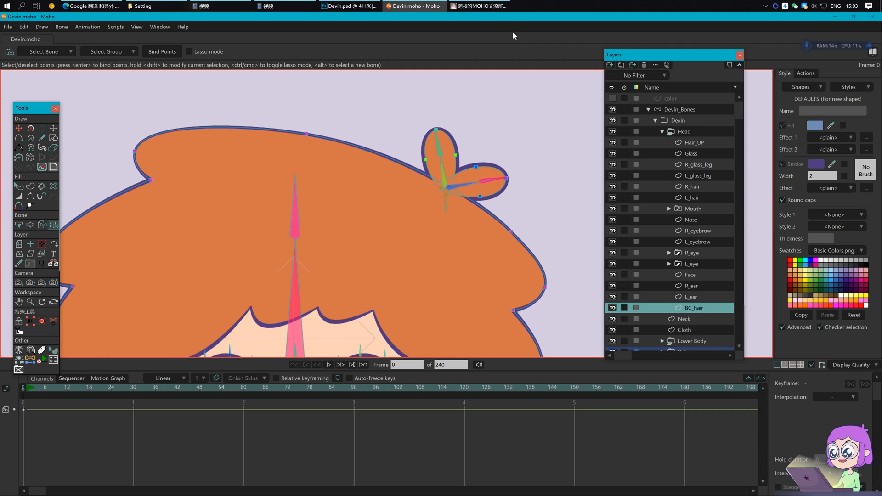
scroll(526, 121, down, 1)
click(711, 109)
scroll(490, 241, down, 2)
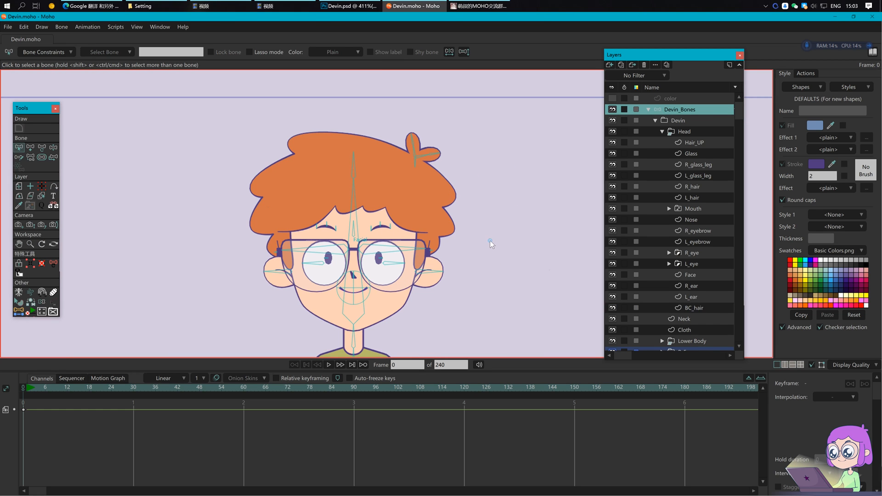
Step: Bind the R_hair and L_hair layers to the hair bone
click(696, 176)
key(b)
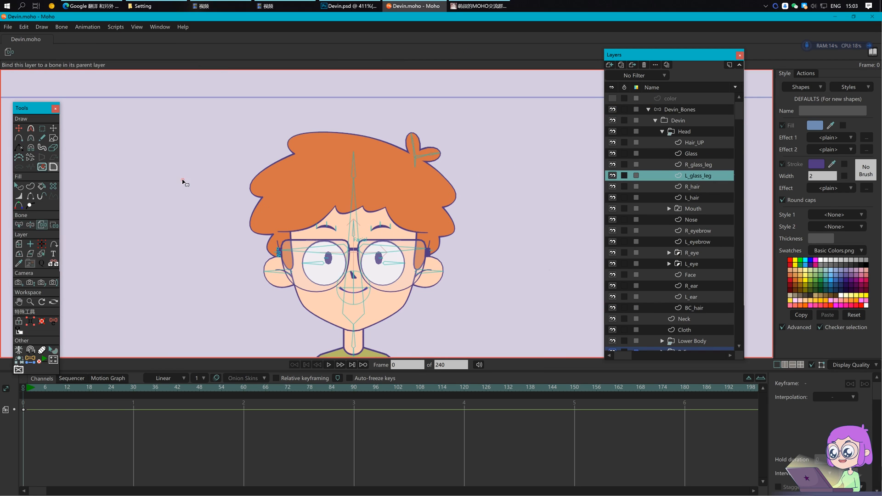
click(702, 165)
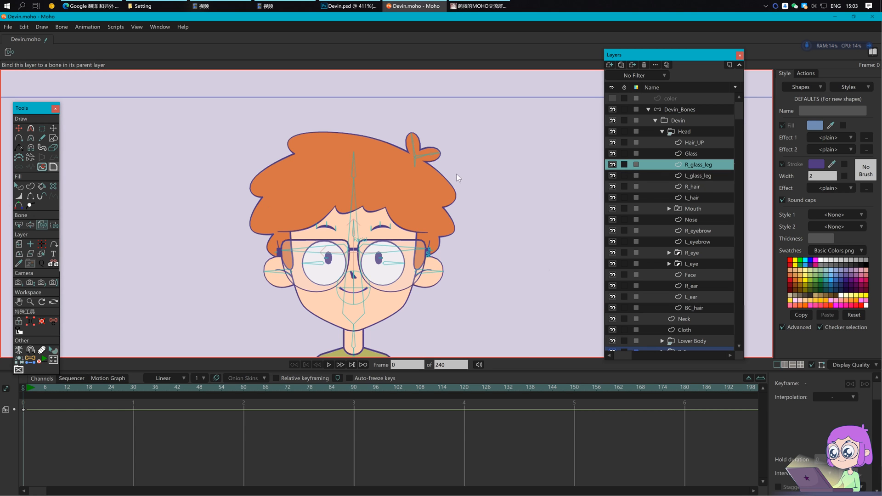
click(703, 187)
ctrl+click(699, 198)
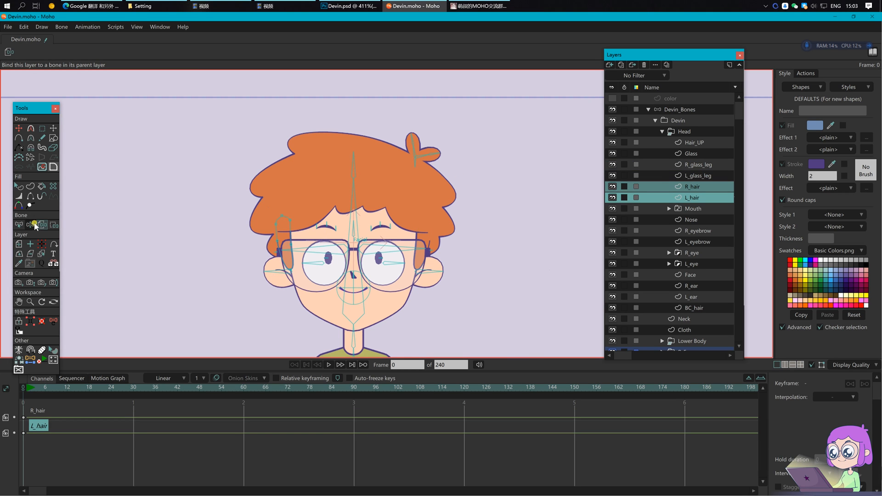
click(354, 172)
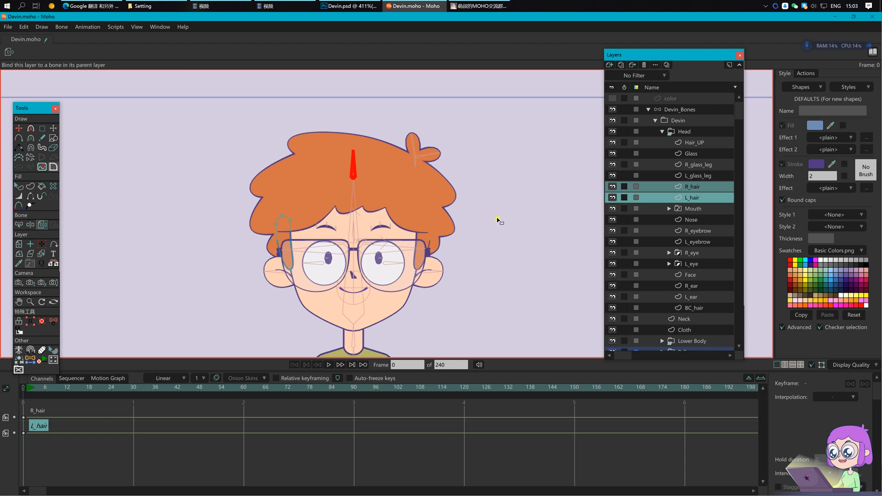
Step: At frame 1, test the Facial bone and head tilt, then delete the test keyframes
click(688, 111)
key(ctrl+Right)
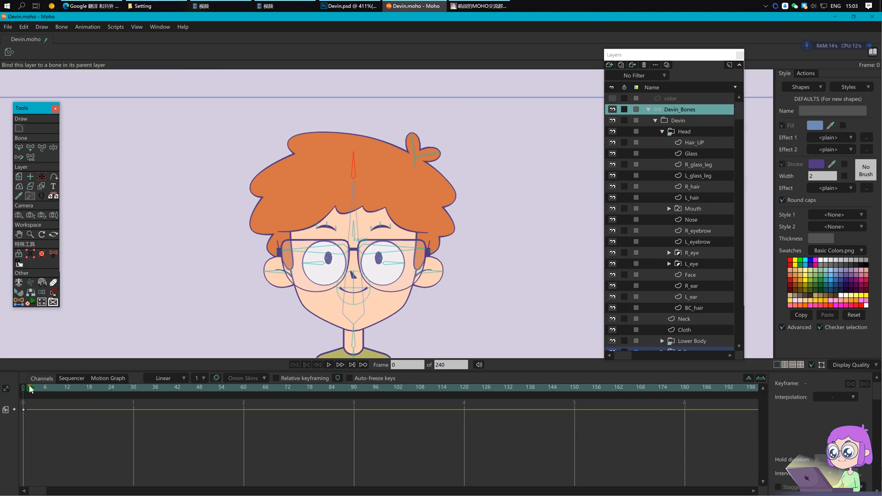
key(t)
mouse_move(353, 235)
mouse_down()
mouse_move(338, 237)
mouse_move(372, 237)
mouse_move(346, 240)
mouse_move(352, 212)
mouse_move(350, 262)
mouse_move(353, 236)
mouse_move(350, 243)
mouse_up()
drag(358, 210, 330, 168)
key(b)
drag(63, 455, 14, 398)
key(Delete)
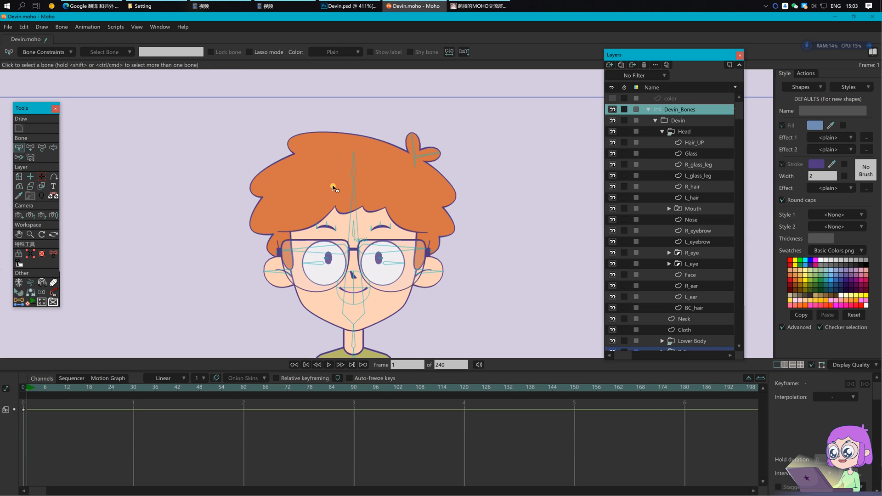
Step: Flip hair bone B32 both ways to test, delete the flip keys and return to frame 0
click(355, 164)
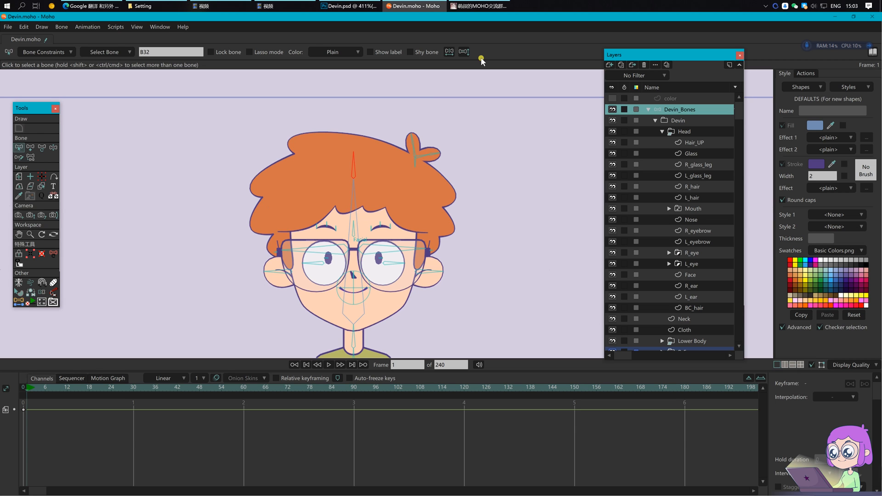
click(464, 52)
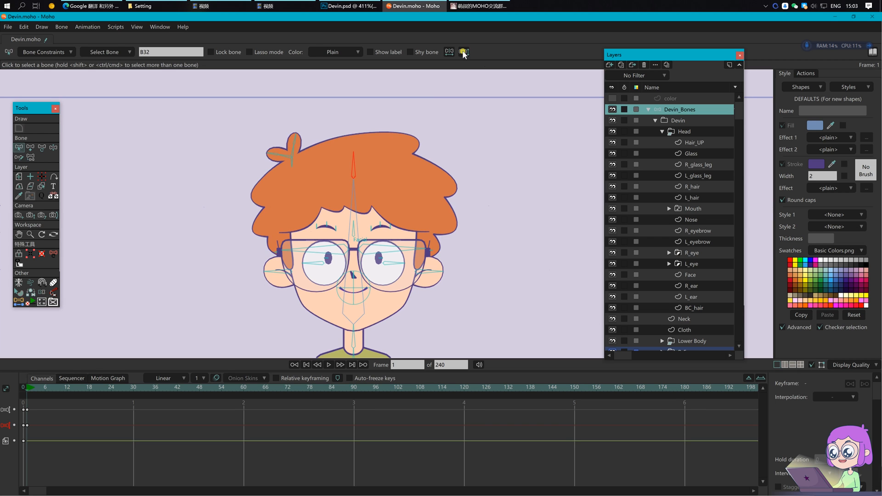
click(464, 52)
click(464, 52)
click(464, 52)
click(464, 52)
click(464, 53)
drag(85, 460, 18, 406)
key(Delete)
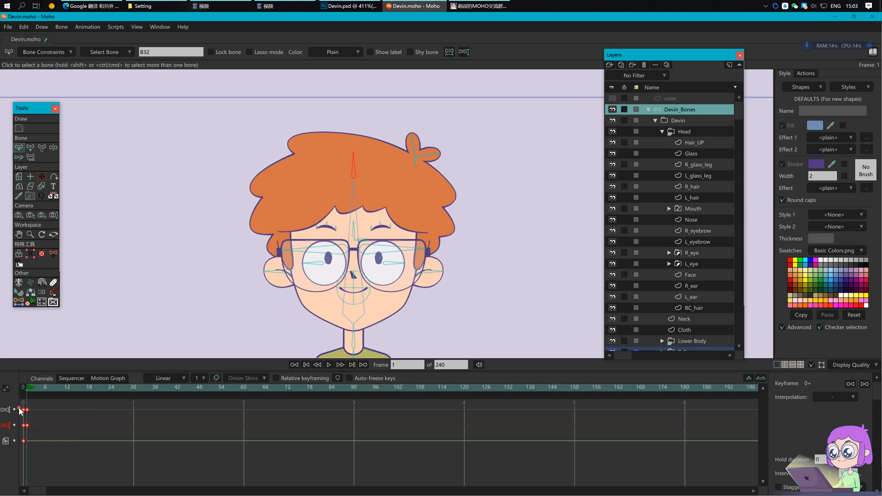
click(24, 388)
scroll(453, 289, up, 2)
Step: Draw a small zero-strength bone up from the Head bone's base at the chin
click(335, 312)
key(a)
drag(326, 319, 324, 301)
key(s)
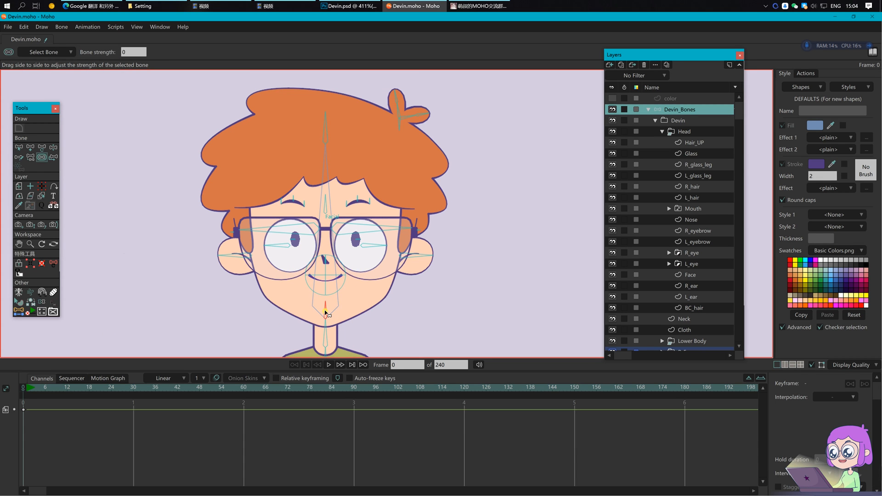
Step: Rename the new chin bone to 'face'
drag(417, 307, 408, 302)
key(b)
click(161, 52)
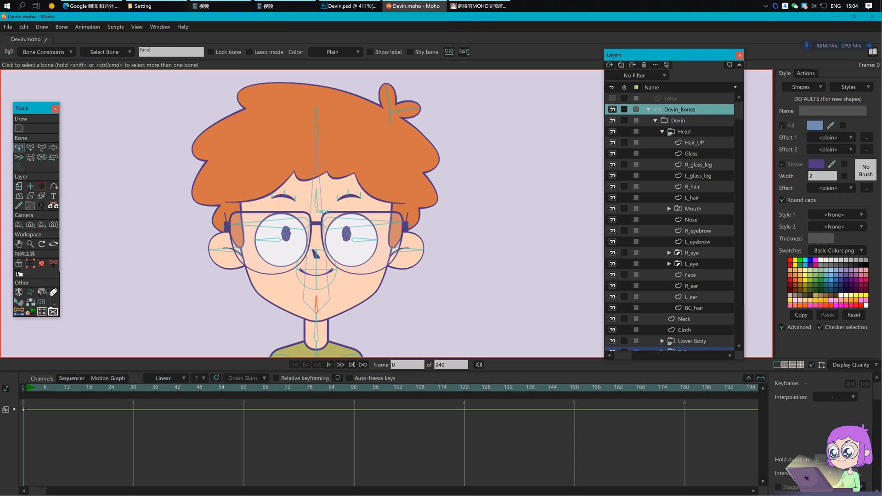
text(face)
key(Return)
Step: Bind the Face layer to the chin bone
click(688, 277)
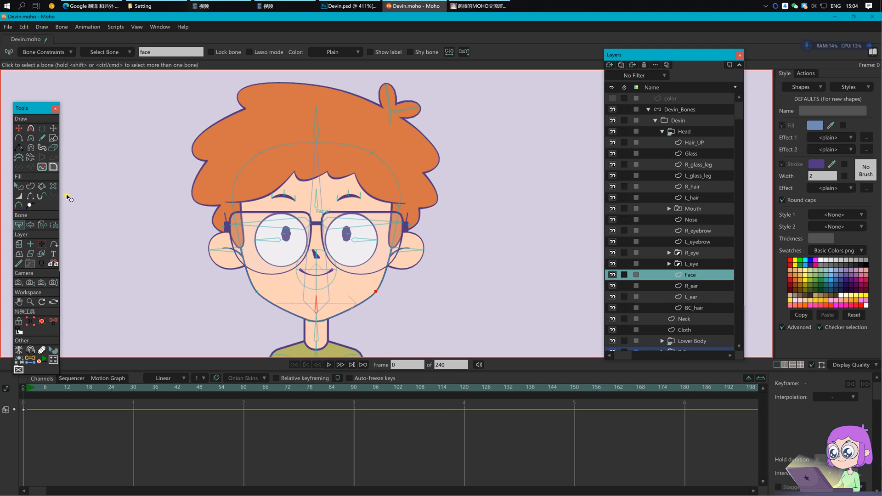
click(42, 225)
click(317, 305)
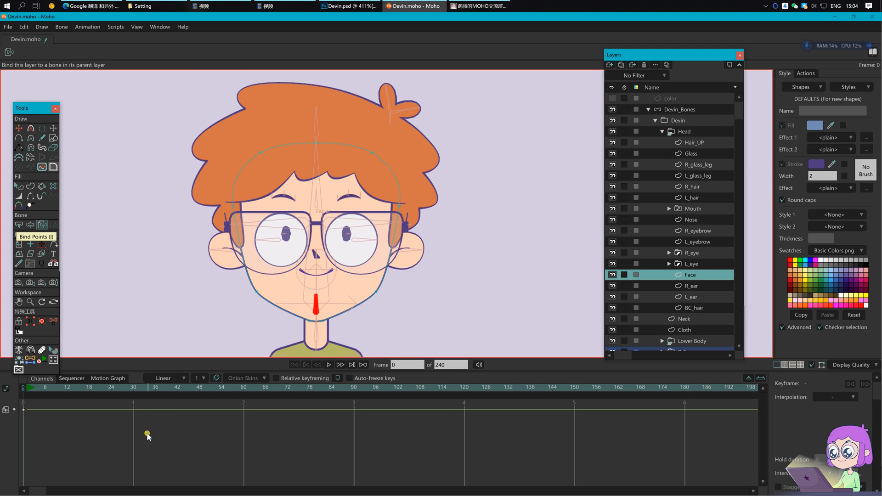
click(703, 110)
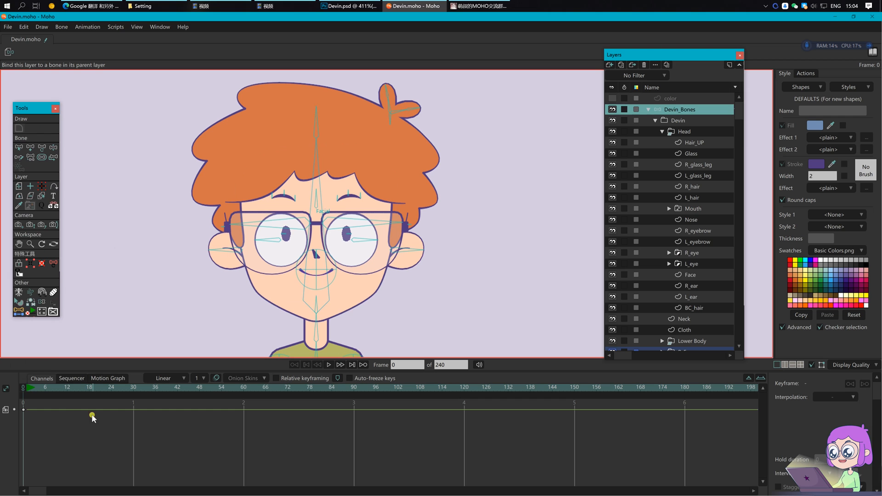
Step: At frame 1, shift the Face layer's jaw and chin points left to test
click(27, 389)
click(694, 275)
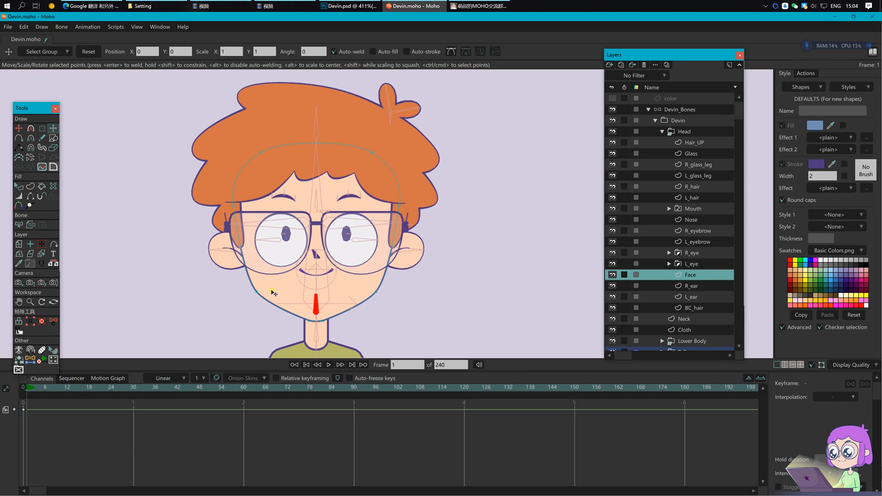
drag(229, 275, 422, 334)
drag(328, 299, 314, 298)
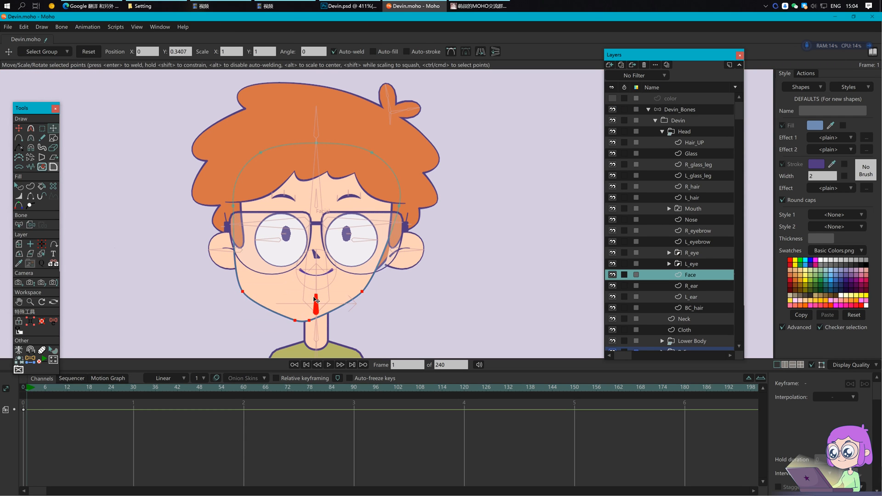
click(371, 292)
click(689, 109)
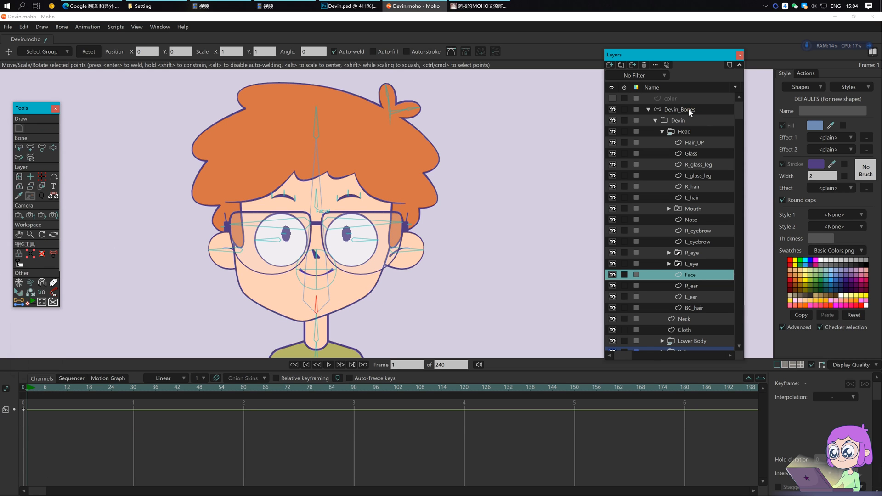
Step: Test flipping the face on Devin_Bones, then clear the test keys and return to frame 0
click(463, 53)
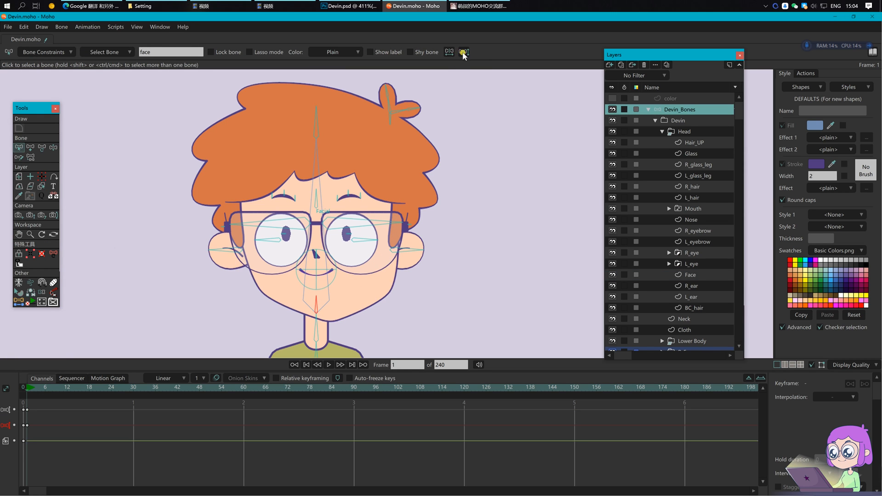
click(465, 51)
click(464, 51)
click(464, 52)
drag(108, 446, 19, 404)
click(24, 387)
click(363, 325)
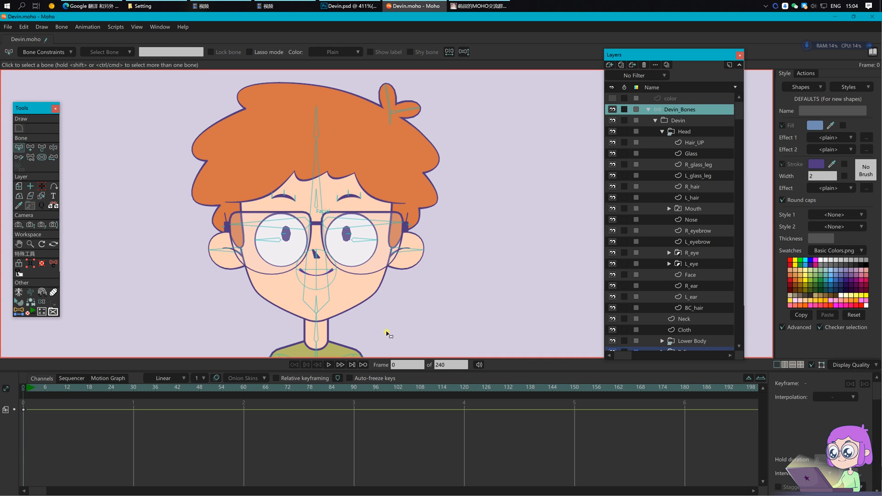
Step: Tilt the head left with the posing tool to test the rig
key(z)
drag(316, 133, 398, 202)
key(b)
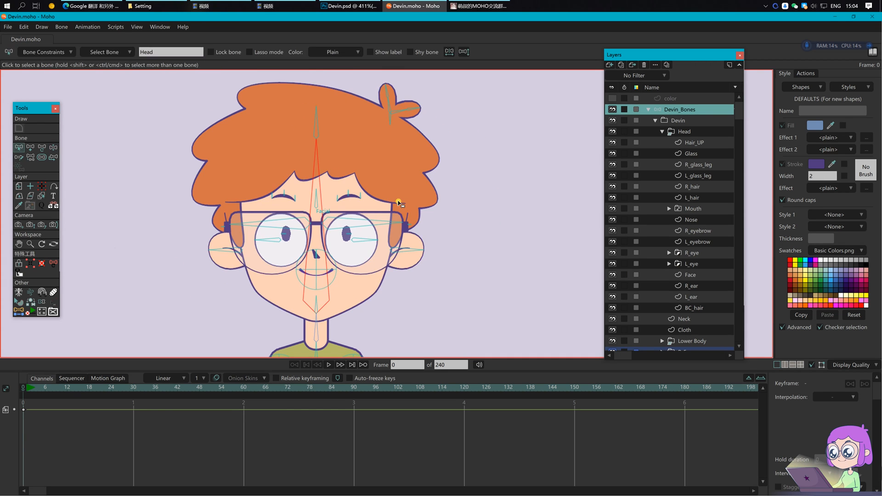
click(400, 212)
Step: Frame the full body and set every body bone's color to Yellow
scroll(400, 211, down, 2)
drag(438, 292, 439, 254)
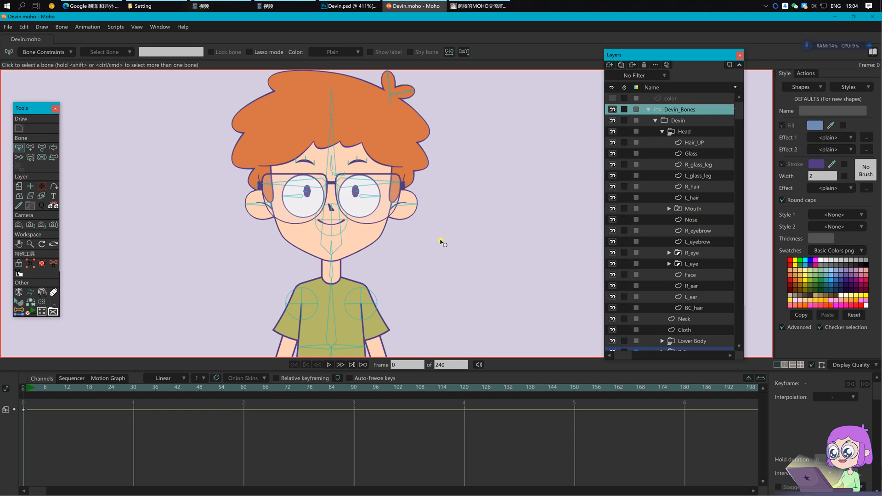
scroll(440, 242, down, 2)
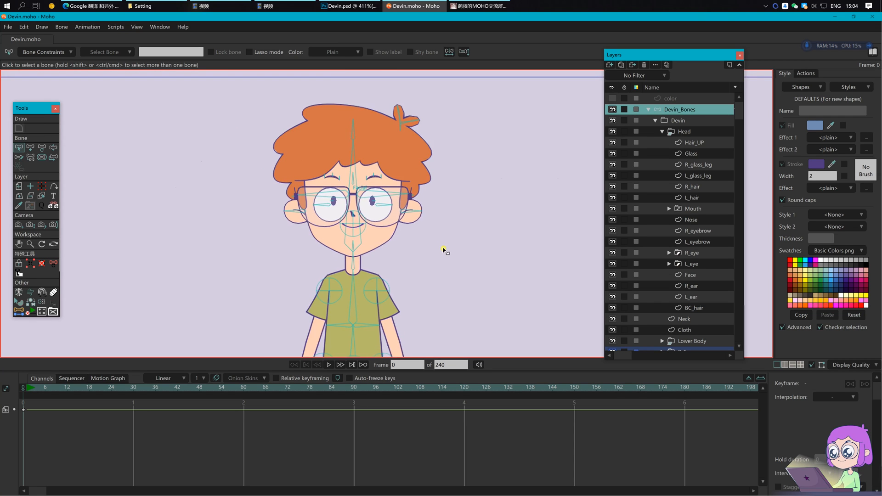
scroll(413, 240, down, 2)
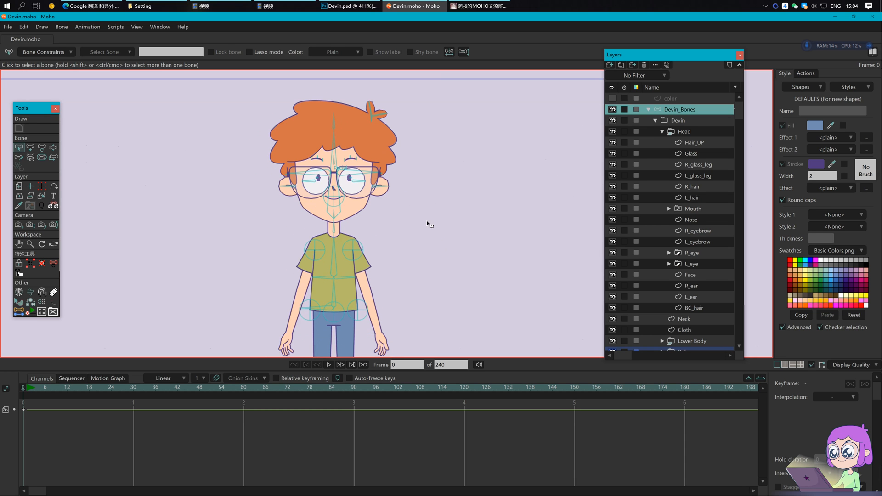
drag(325, 324, 341, 254)
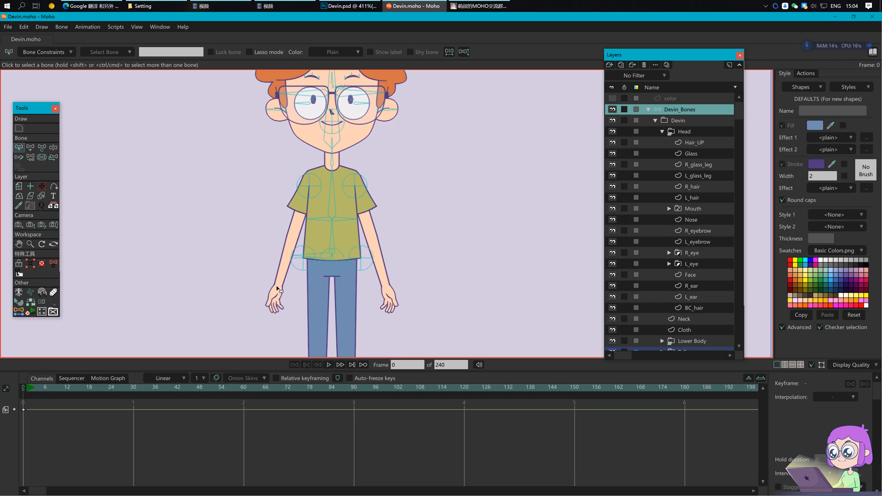
drag(275, 176, 297, 321)
scroll(454, 233, down, 3)
drag(237, 93, 506, 310)
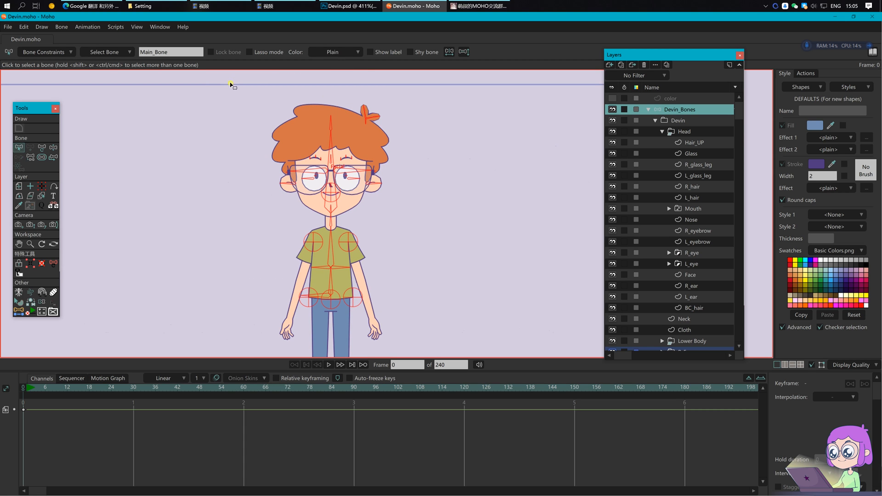
click(333, 53)
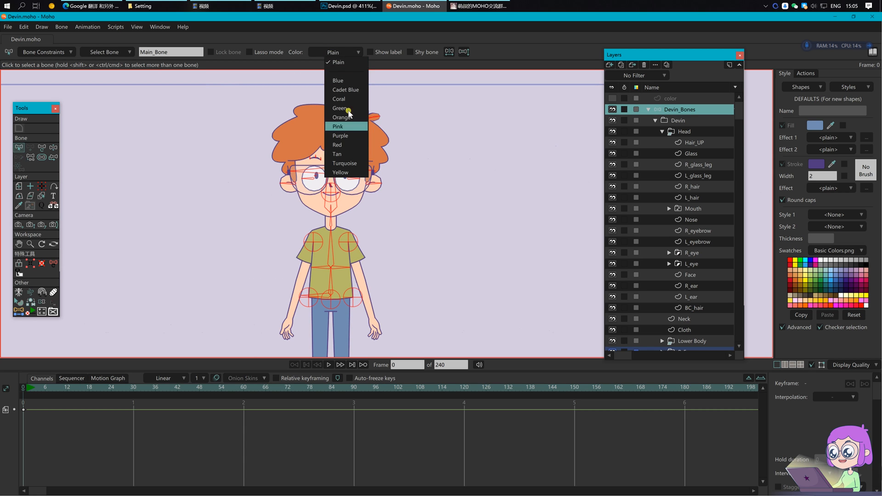
click(340, 173)
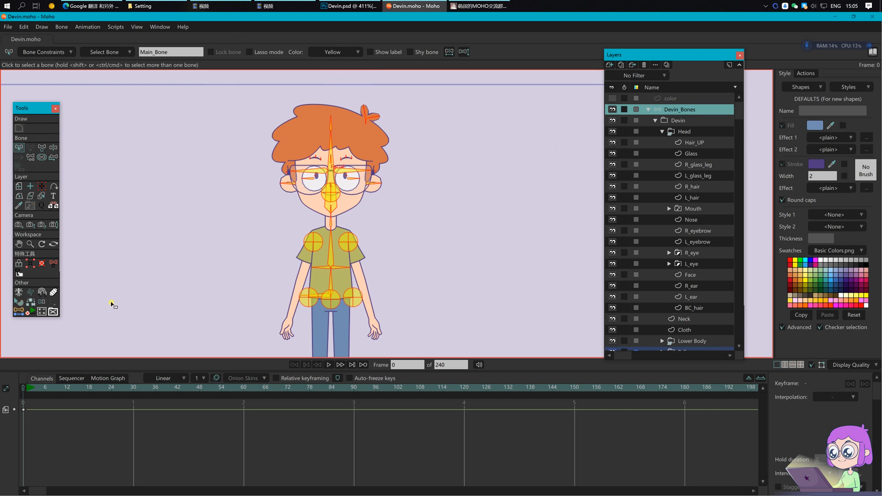
Step: Hide the yellow coloured bones, recentre the character and save Devin.moho
click(42, 302)
key(Return)
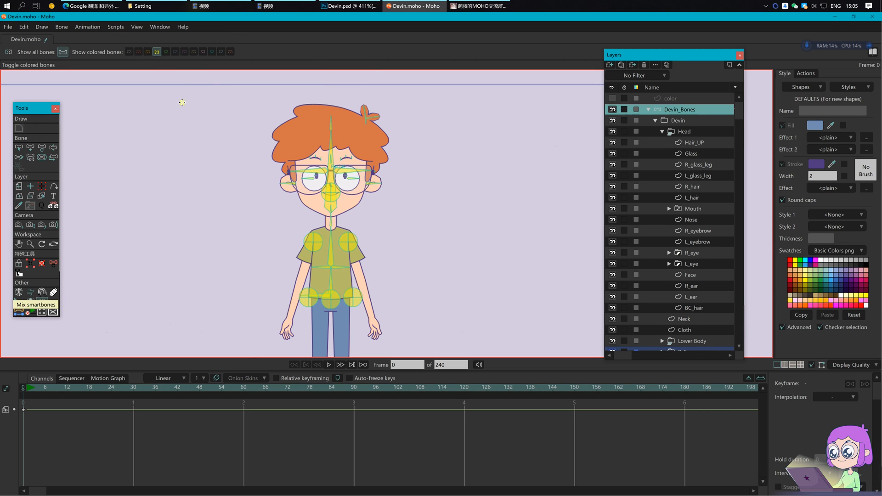
click(158, 53)
drag(418, 233, 394, 228)
key(ctrl+s)
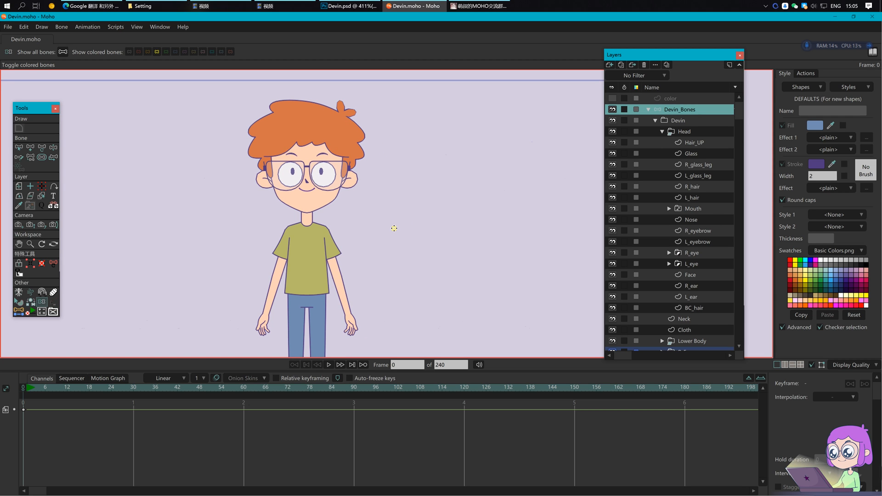
Step: Draw a short new bone at the neck
drag(365, 234, 383, 211)
scroll(341, 232, up, 2)
key(a)
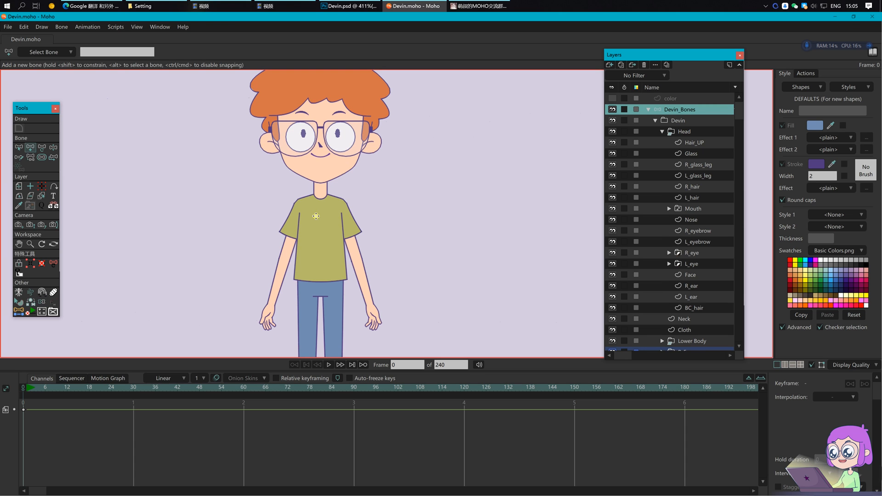
drag(310, 193, 331, 194)
key(s)
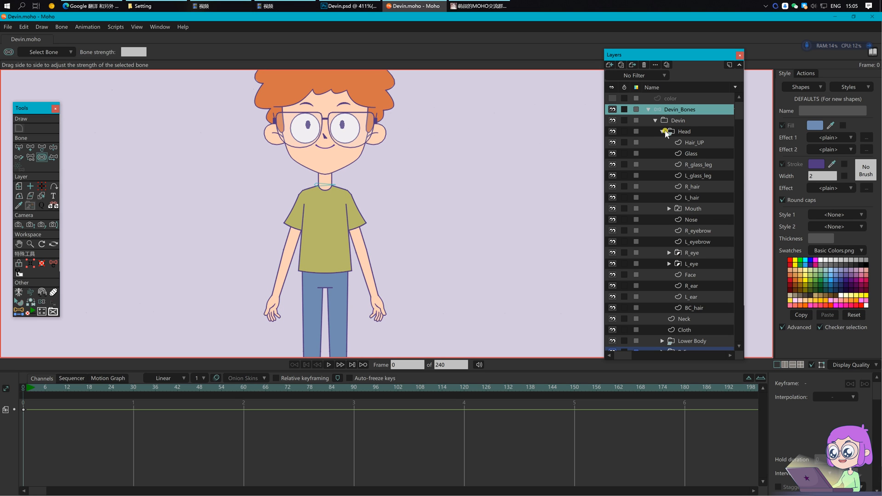
Step: Create an upper-arm bone from shoulder to elbow coordinates on L_Big_Arm, then select it
click(663, 132)
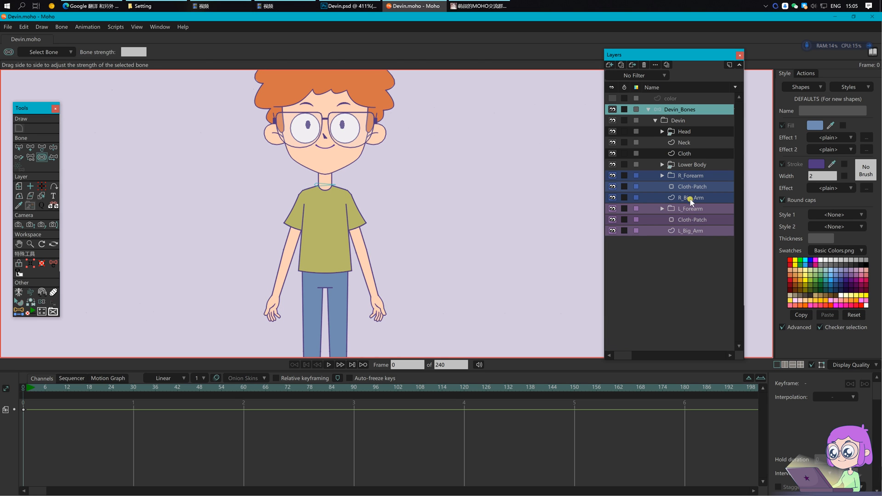
click(690, 231)
scroll(303, 239, up, 4)
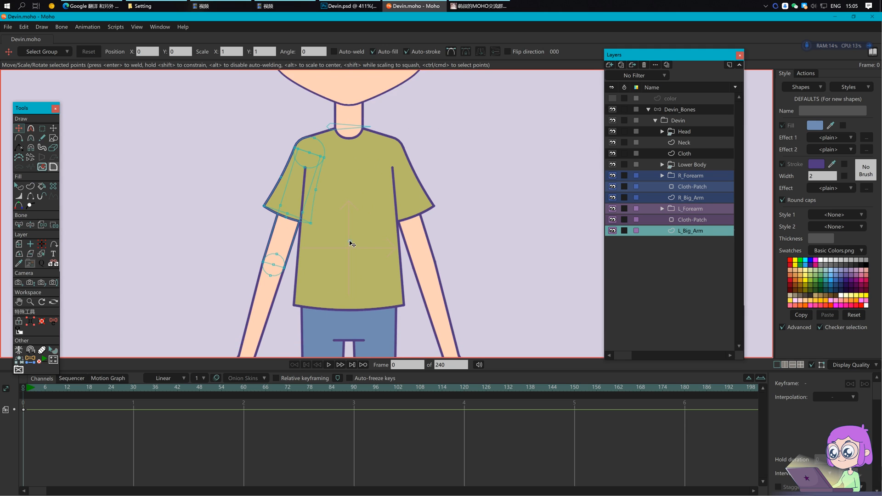
scroll(336, 267, up, 2)
click(30, 359)
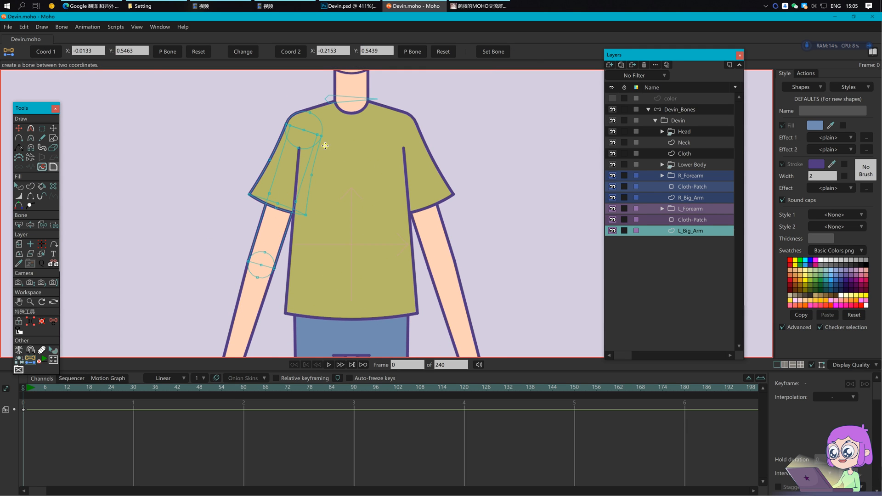
click(48, 54)
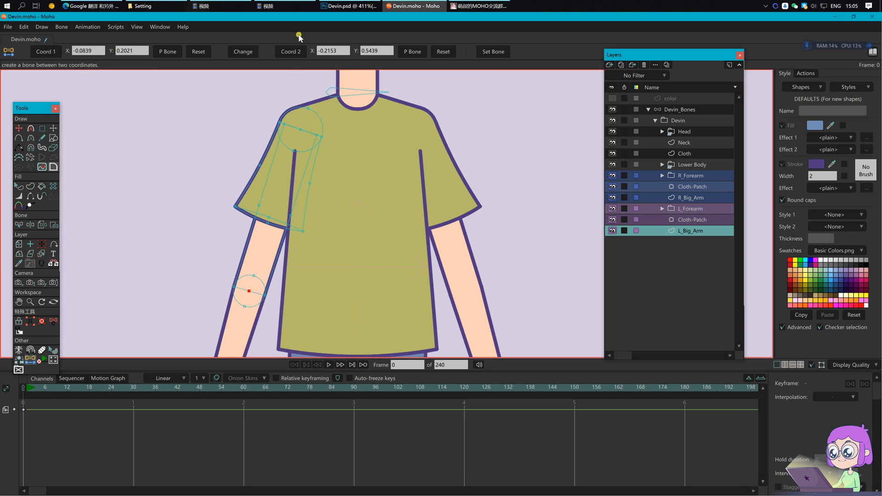
click(294, 51)
click(696, 109)
click(493, 50)
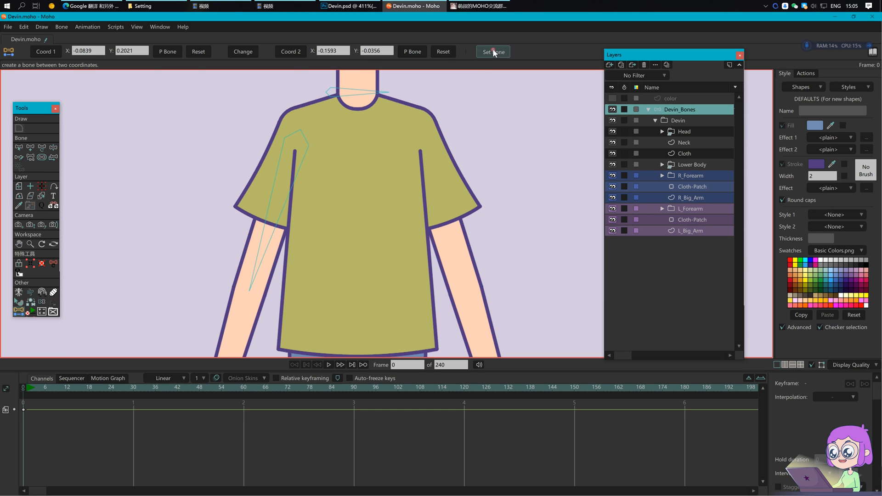
key(b)
click(292, 190)
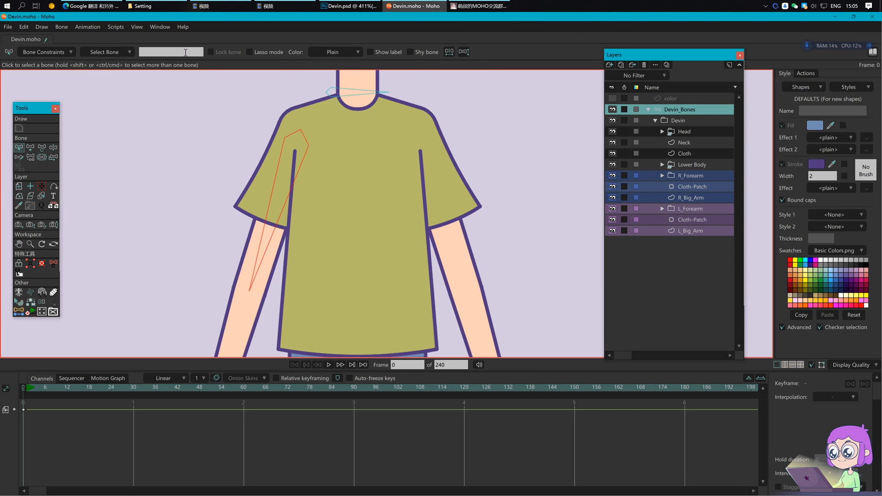
Step: Name the new upper-arm bone L_BigArm, then select the neck bone and close Bone Constraints
text(L_BigArm)
key(Return)
key(s)
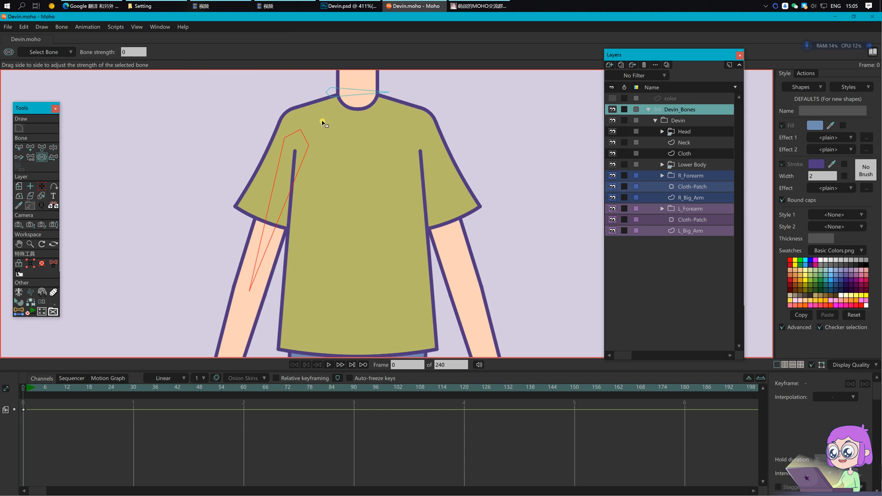
key(p)
key(z)
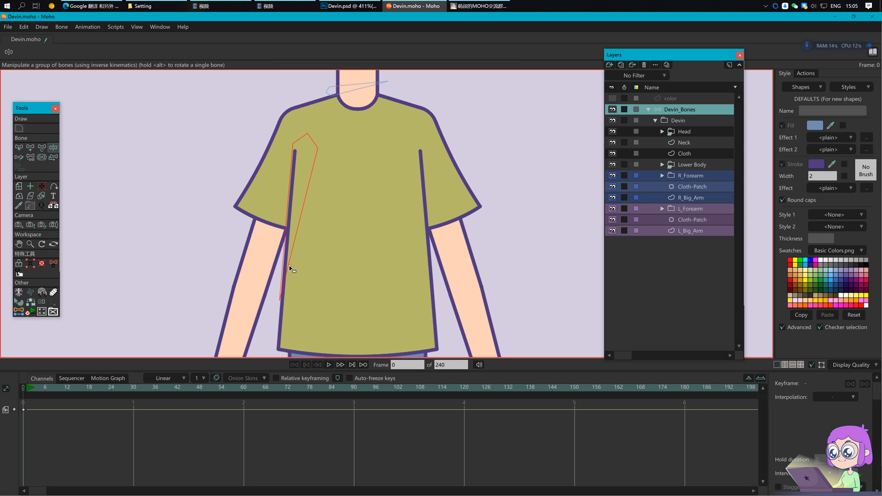
key(b)
click(353, 98)
click(31, 53)
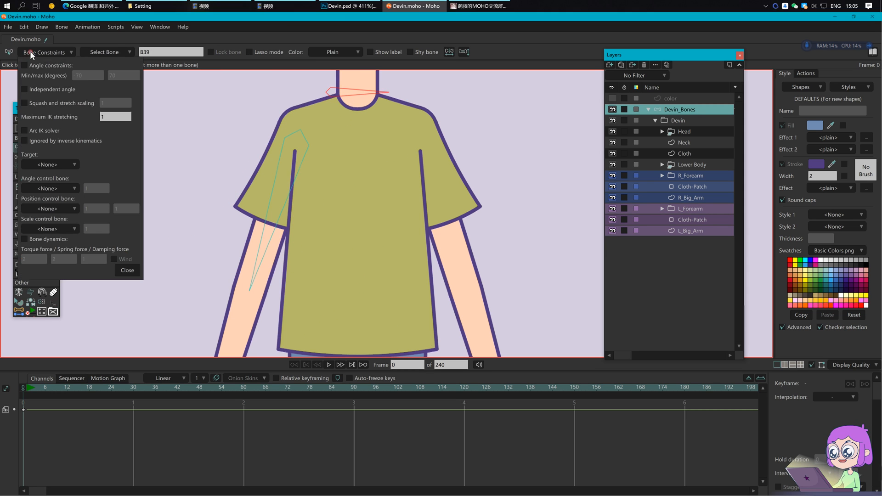
click(46, 51)
Step: Swing the L_BigArm bone to pose-test the left upper arm, then deselect it
key(z)
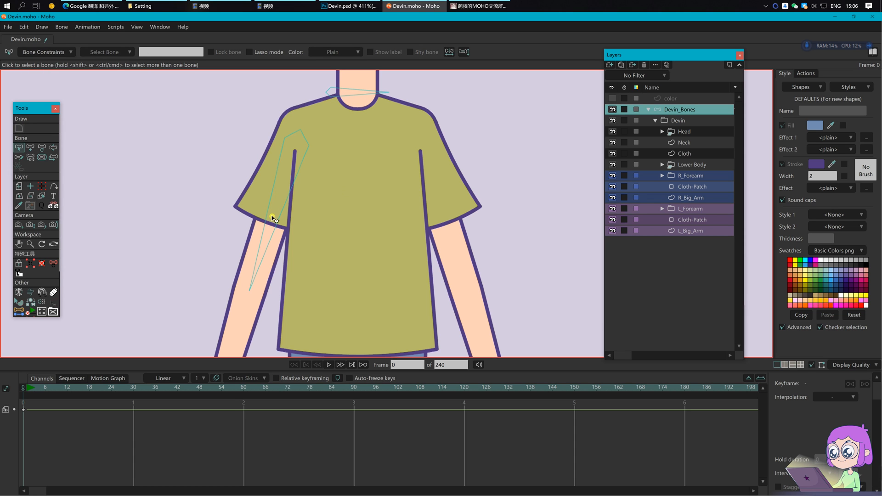
drag(267, 236, 320, 263)
key(b)
click(320, 263)
Step: Select the L_Big_Arm layer so its arm points can be edited
drag(340, 189, 342, 199)
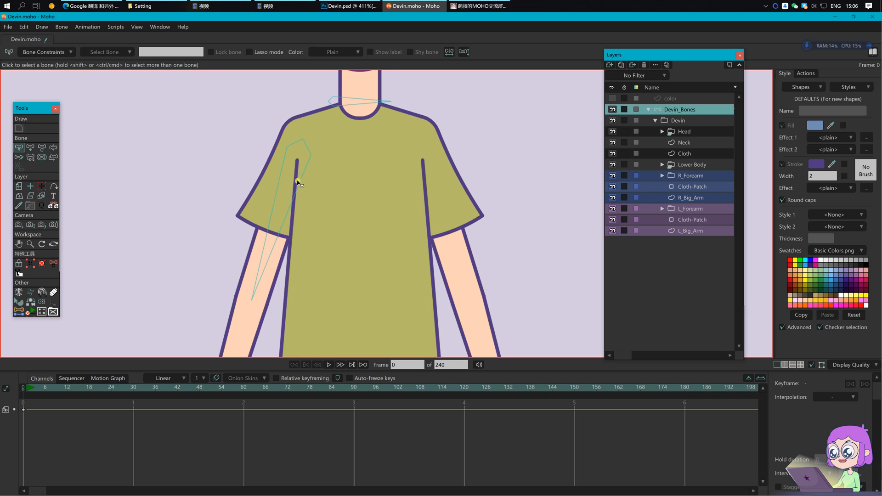
scroll(331, 191, up, 1)
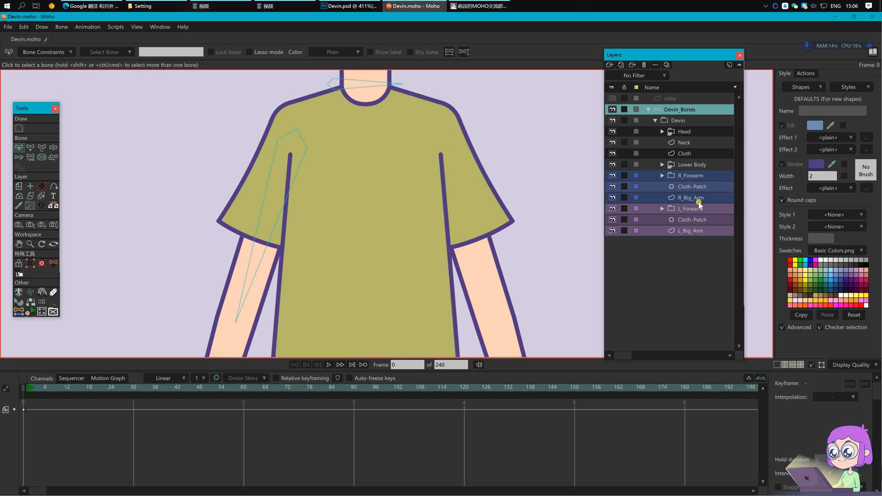
click(701, 229)
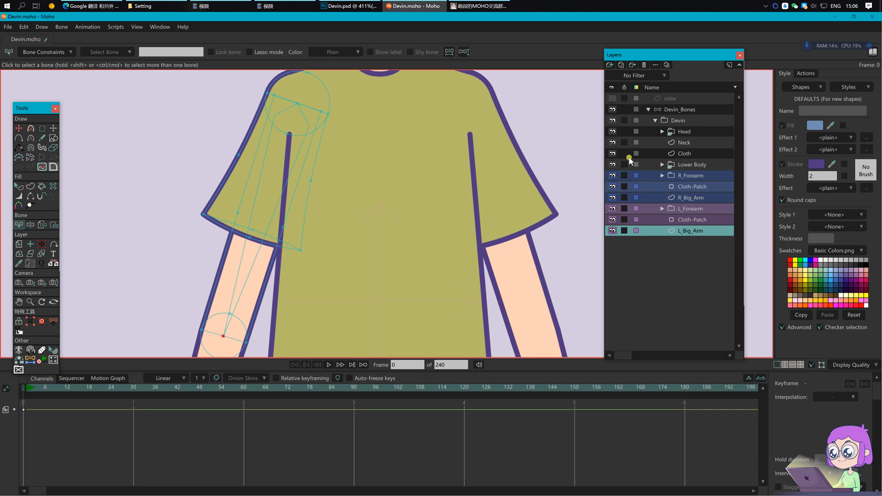
Step: Hide the Cloth and left Cloth-Patch layers and frame the left arm
click(612, 153)
click(613, 220)
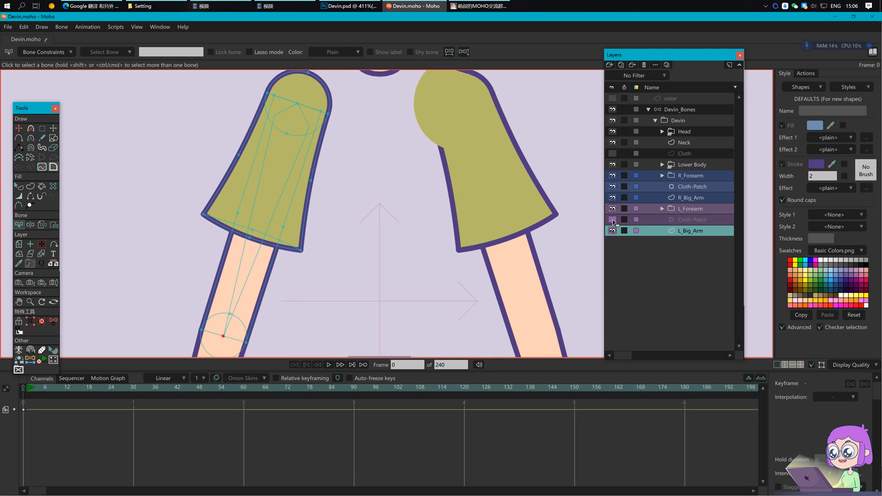
drag(295, 195, 313, 188)
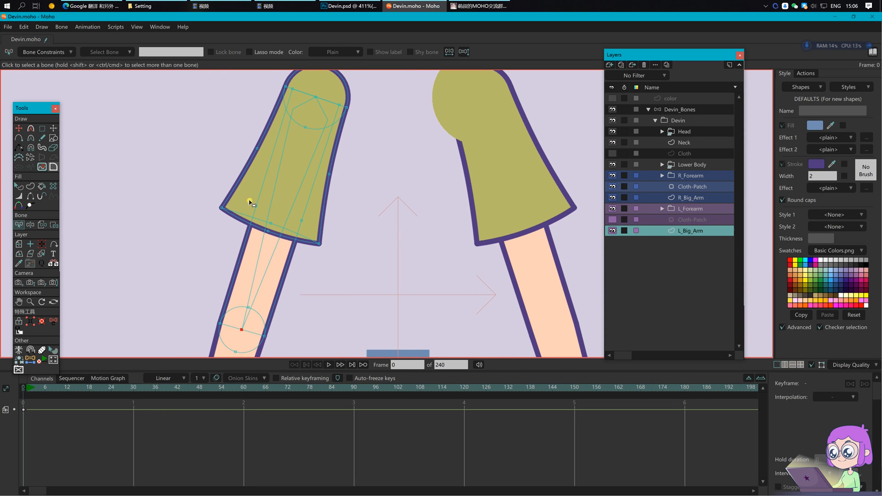
Step: Select two points on the left arm shape and display their position values
key(g)
drag(245, 196, 268, 212)
shift+click(303, 223)
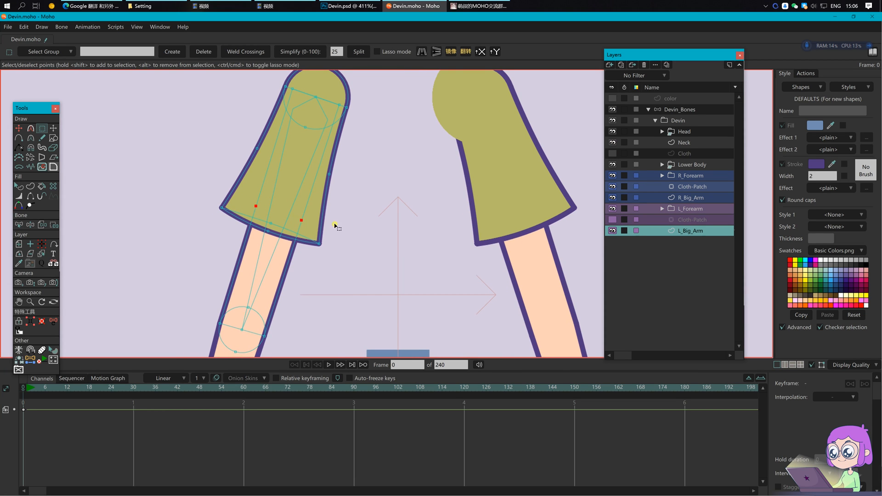
key(t)
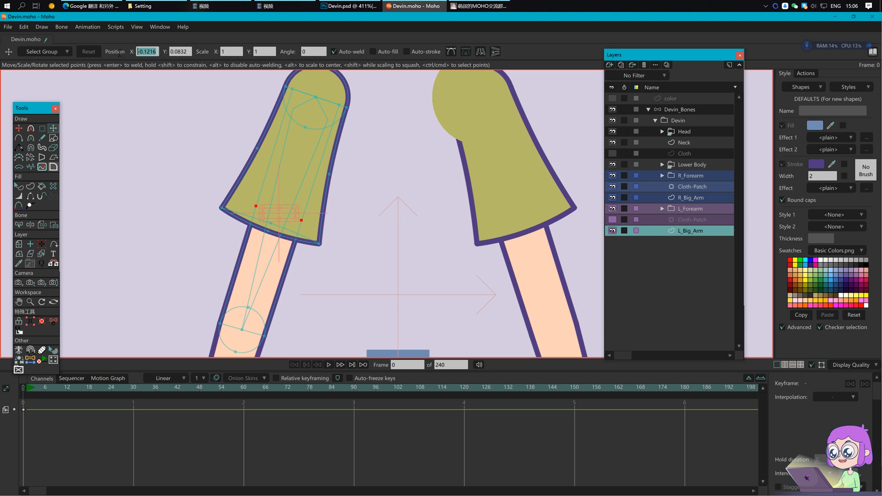
Step: Copy the arm point positions into the two-coordinate bone script (Y 0.0832) and create a bone on Devin_Bones
click(30, 360)
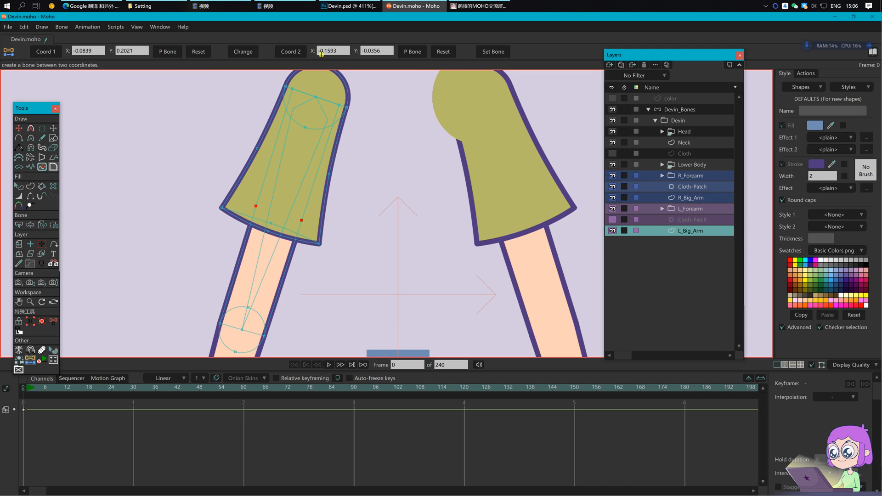
click(340, 51)
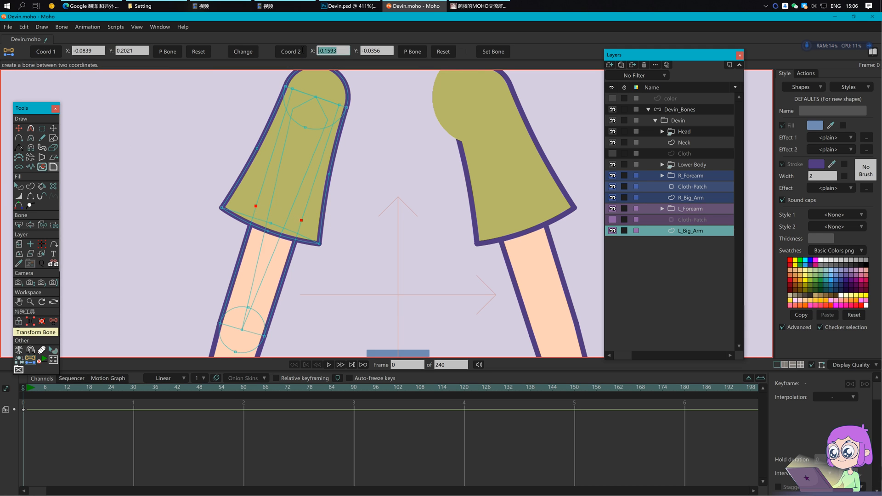
click(54, 130)
click(190, 52)
key(ctrl+c)
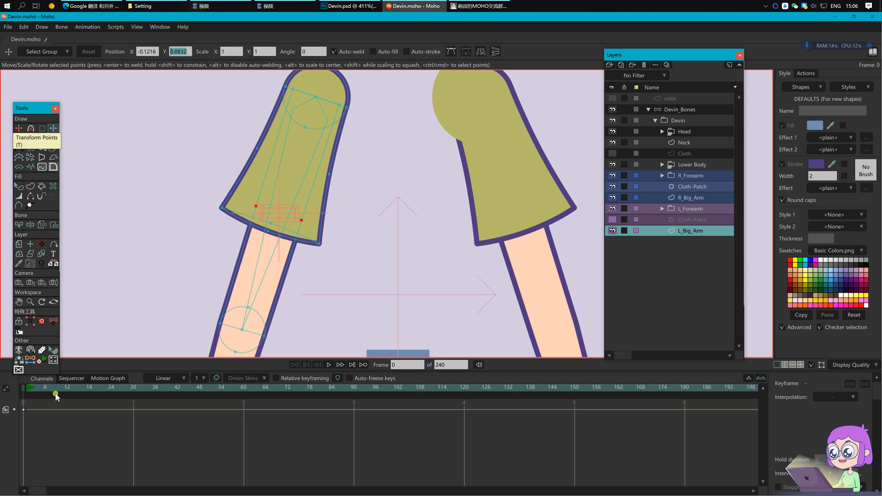
click(31, 360)
click(394, 52)
key(ctrl+v)
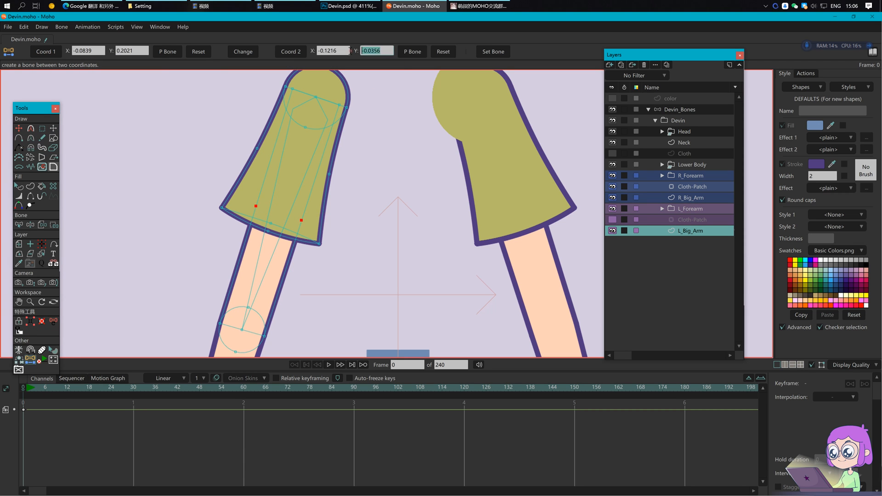
click(679, 109)
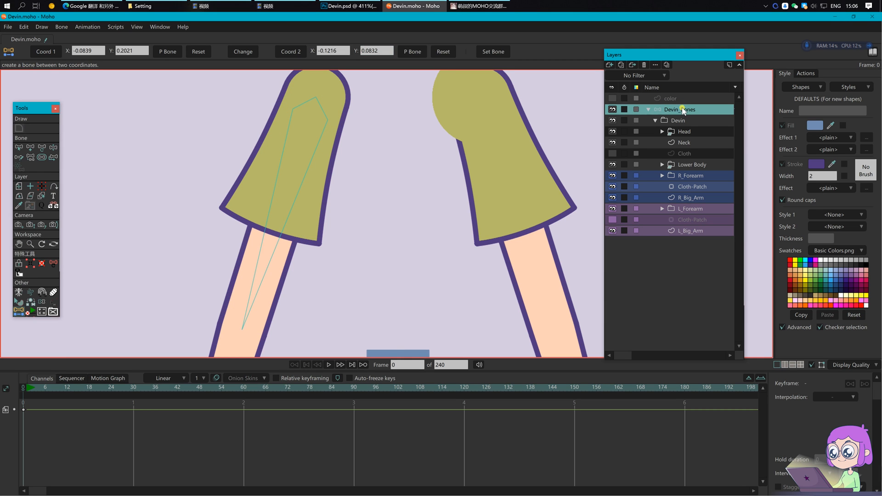
click(503, 52)
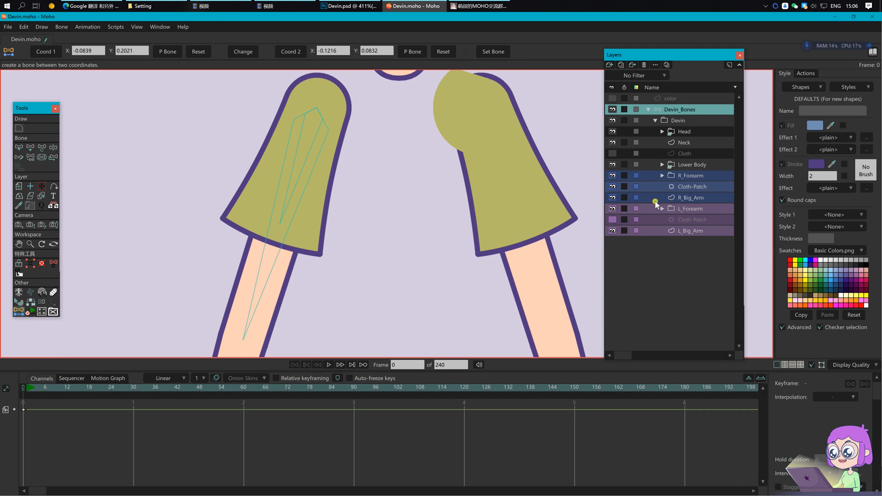
Step: Create a second bone from the forearm's lower point (-0.1593, -0.0356) to (-0.1216, 0.0832), then save
click(683, 231)
drag(235, 332, 248, 344)
click(49, 52)
click(678, 109)
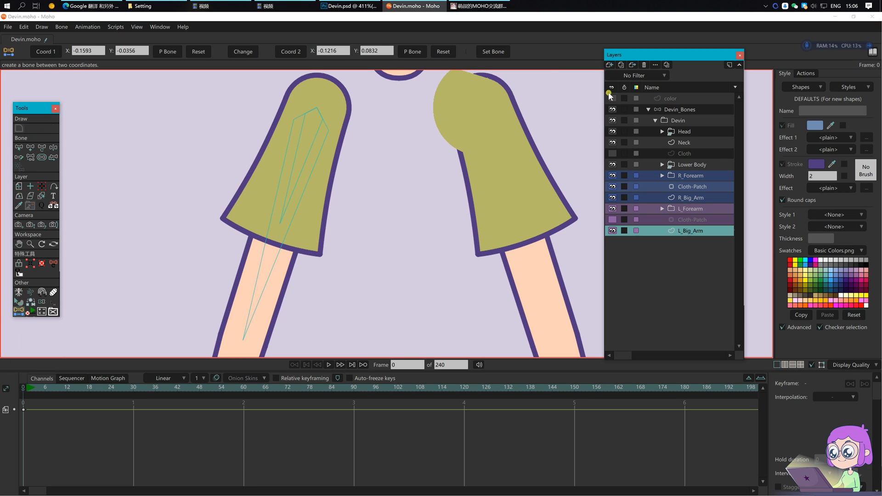
click(504, 52)
key(ctrl+s)
key(b)
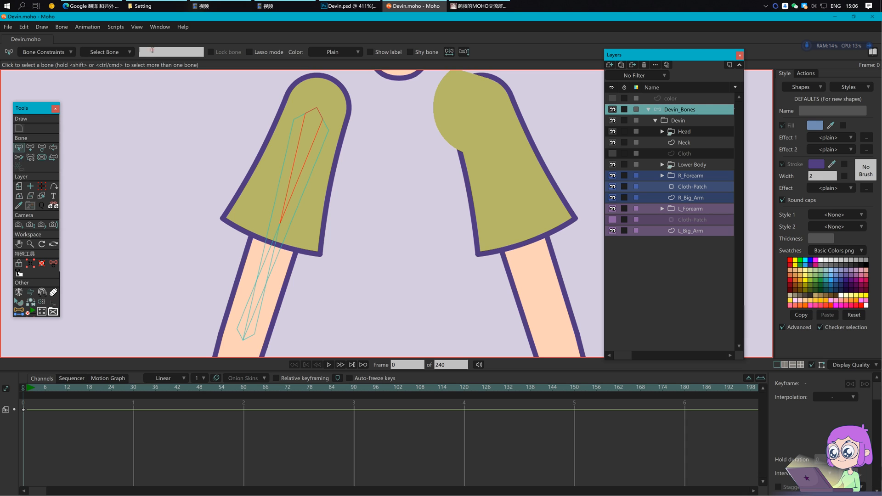
Step: Name the new bones L_bigarm_01 and L_bigarm_02
text(arm_01)
click(273, 260)
click(188, 54)
text(L_bigarm_02)
key(Return)
Step: Parent both L_bigarm bones to the upper arm bone and save
click(325, 211)
click(287, 203)
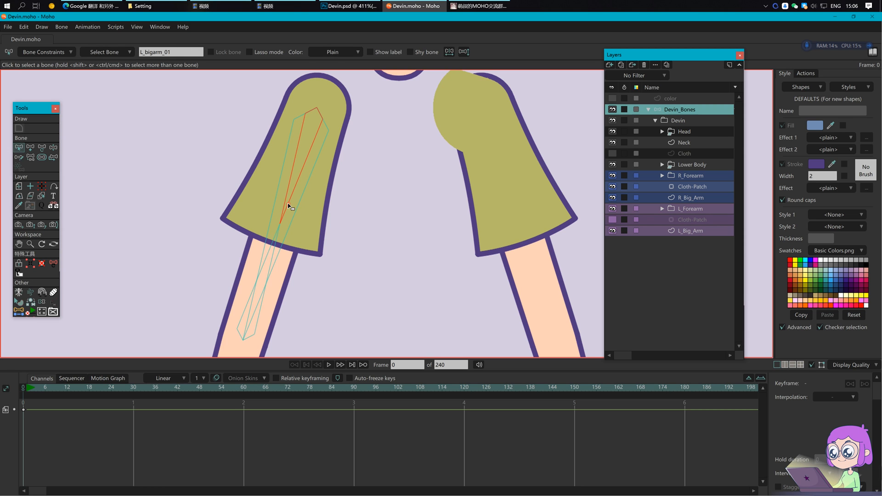
key(p)
click(287, 235)
key(Return)
key(ctrl+s)
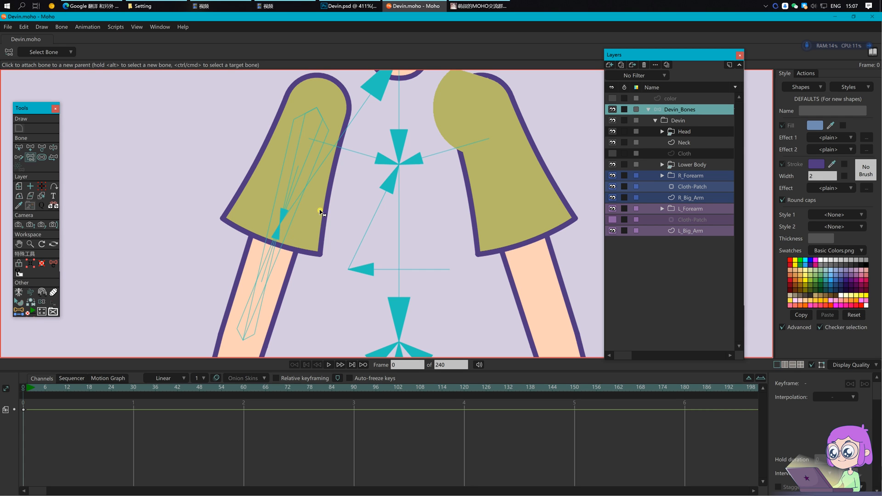
Step: Draw a small bone out from the top of L_bigarm_01
drag(353, 186, 353, 200)
key(b)
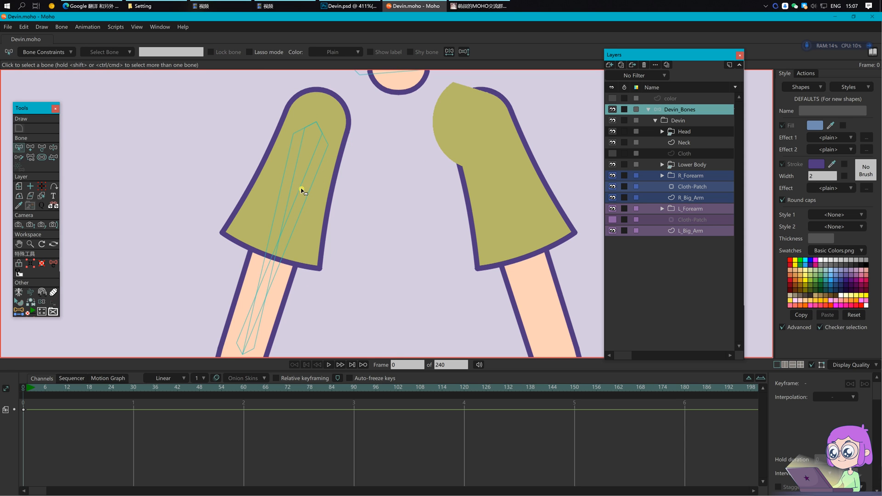
click(314, 164)
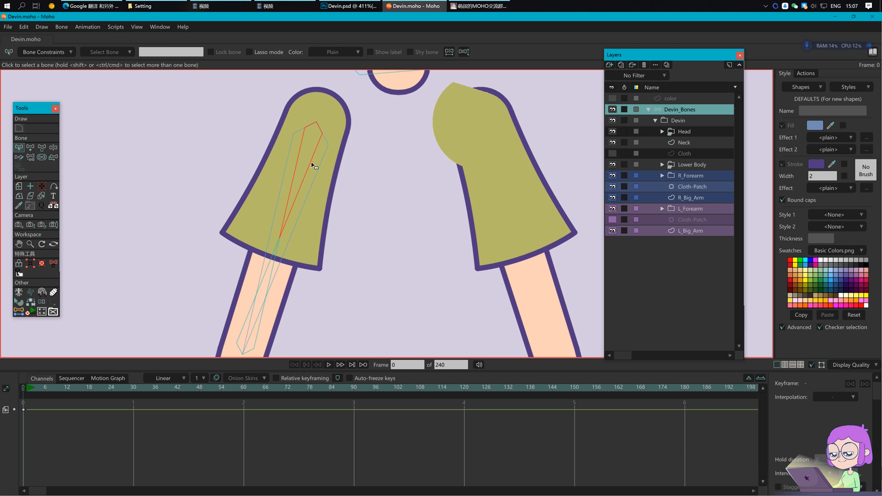
key(a)
mouse_move(316, 123)
mouse_down()
mouse_move(303, 174)
mouse_move(312, 137)
mouse_up()
Step: Reduce the small new bone's influence strength
key(s)
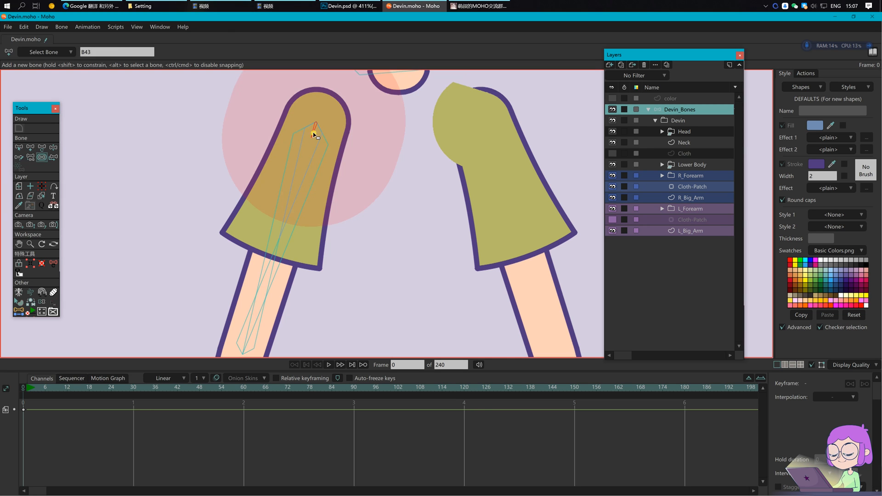
scroll(349, 250, down, 2)
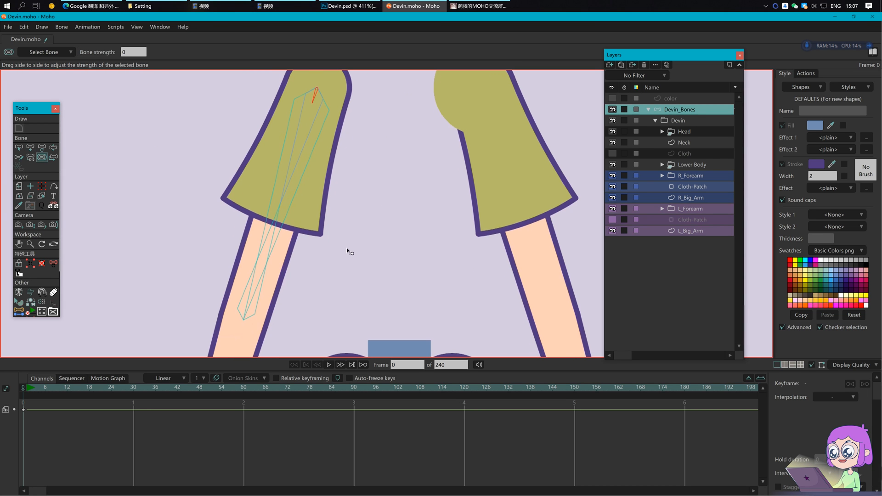
key(a)
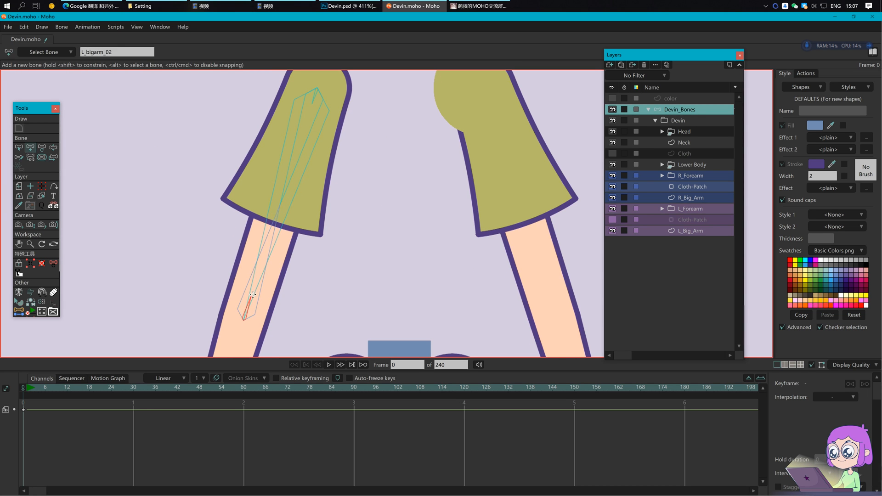
key(s)
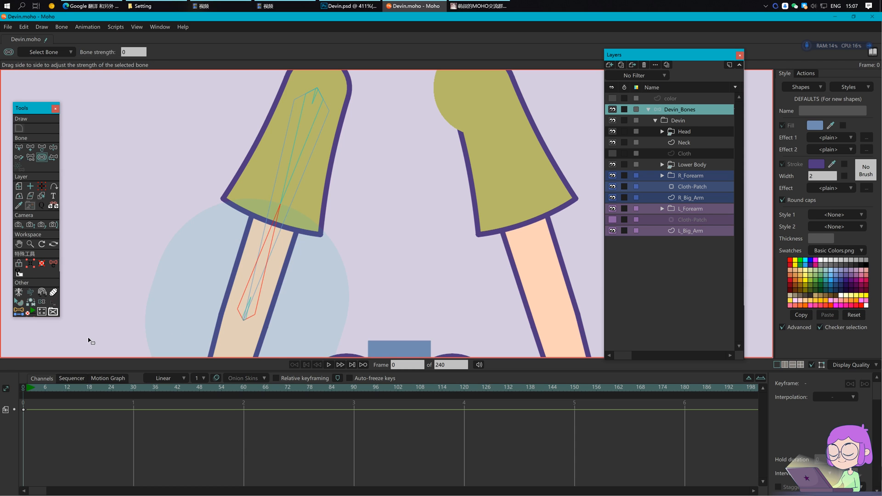
drag(245, 316, 148, 332)
click(74, 338)
Step: Rename the small top and lower bones L_arm_joint_1 and L_arm_joint_2
scroll(361, 219, up, 1)
key(b)
click(316, 115)
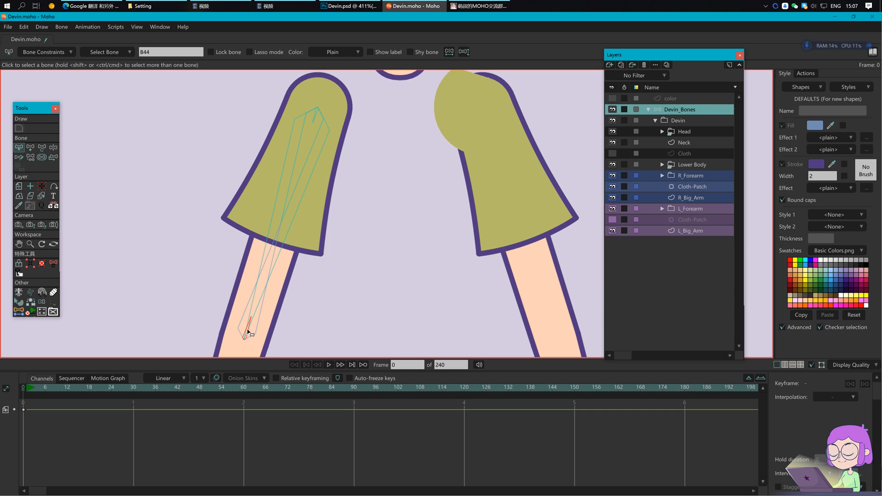
double_click(192, 52)
text(L_arm_joi)
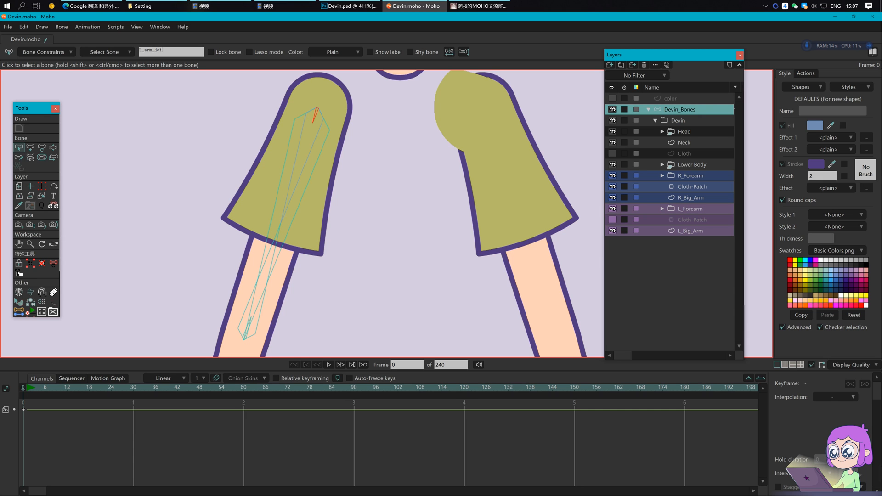
text(nt_1)
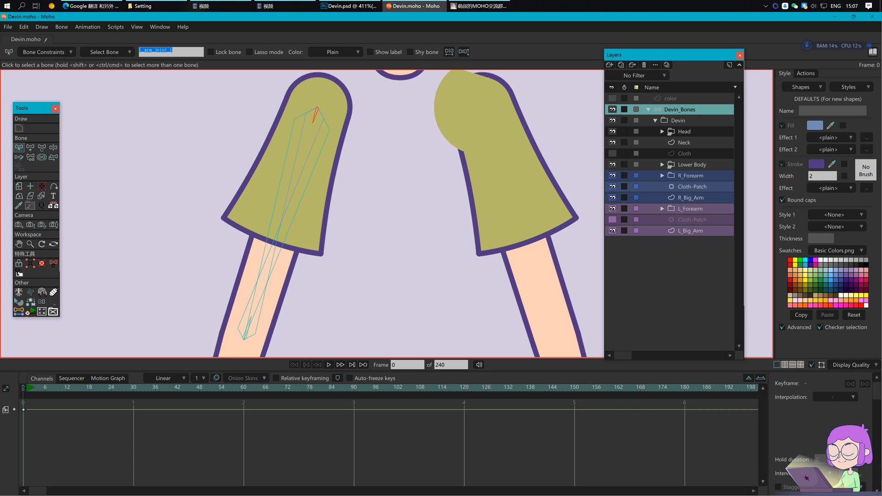
key(Return)
click(247, 337)
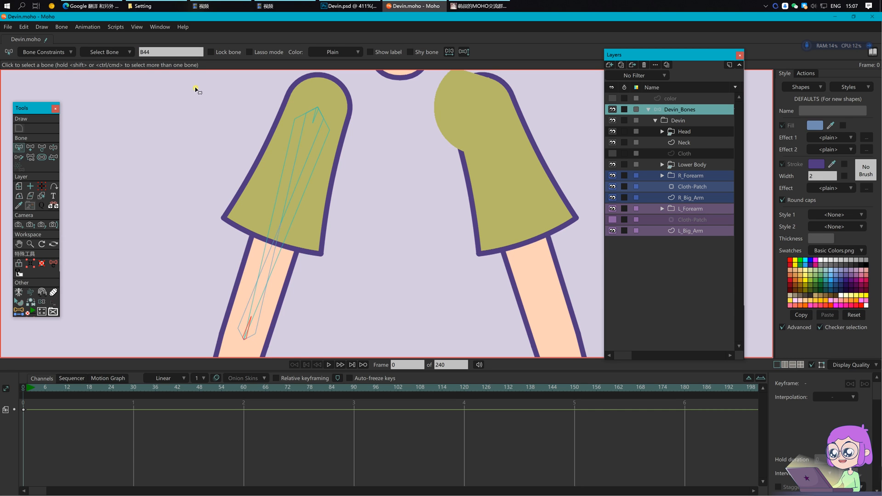
double_click(170, 53)
text(L_arm_joint_1)
key(Return)
key(Return)
Step: Add a short bone B45 off L_BigArm at the sleeve's lower edge, then select L_Big_Arm
click(247, 335)
scroll(335, 280, down, 1)
drag(343, 212, 344, 217)
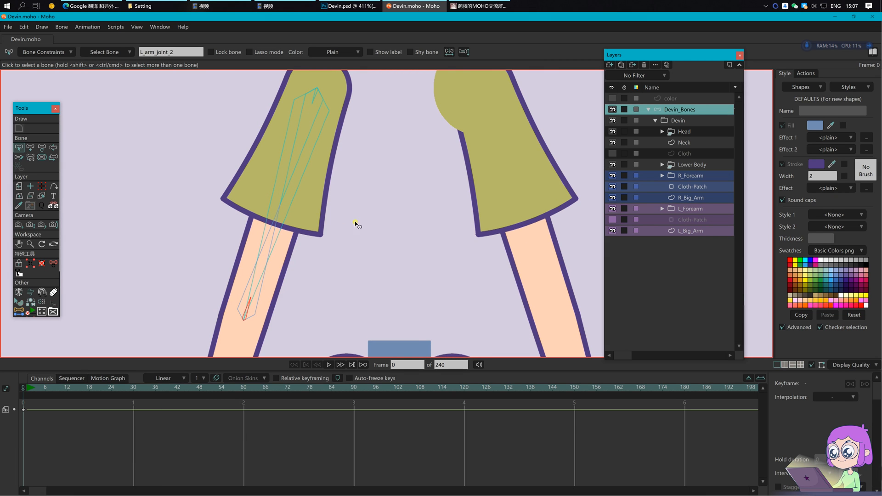
click(378, 231)
drag(421, 203, 422, 213)
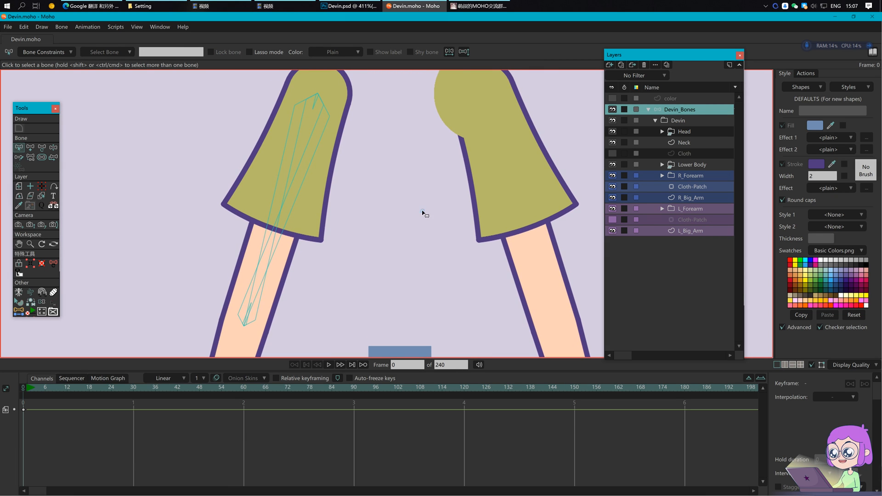
click(292, 208)
key(a)
drag(280, 210, 261, 205)
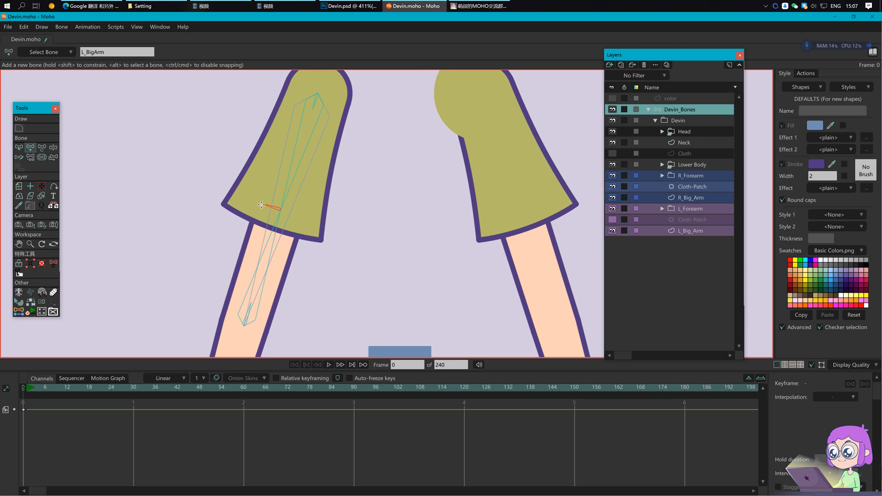
click(699, 229)
scroll(275, 193, up, 2)
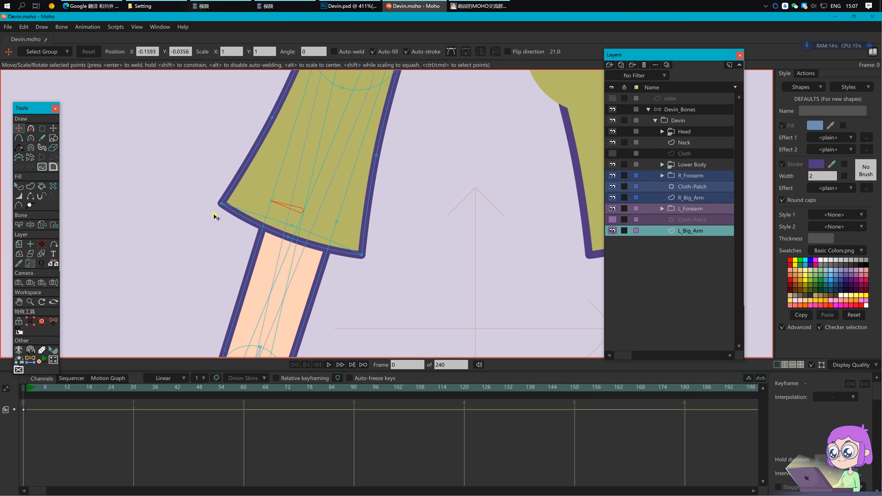
Step: On Devin_Bones, rename the small sleeve-hem bone to L_bigarm_middle
click(681, 109)
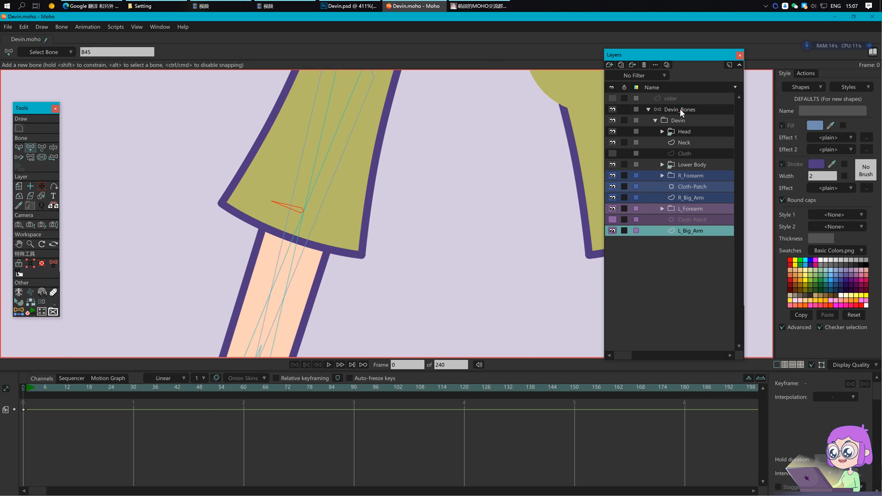
drag(290, 208, 133, 239)
click(19, 147)
click(154, 54)
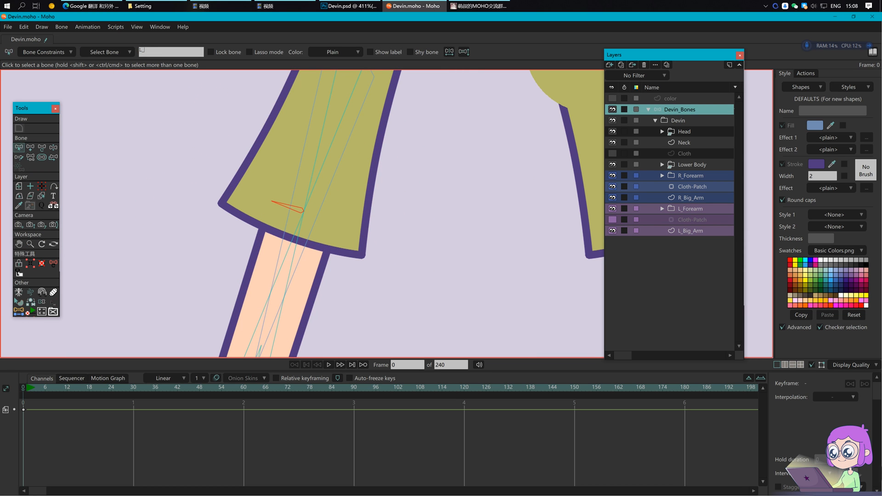
text(L_bigarm_middle)
key(Return)
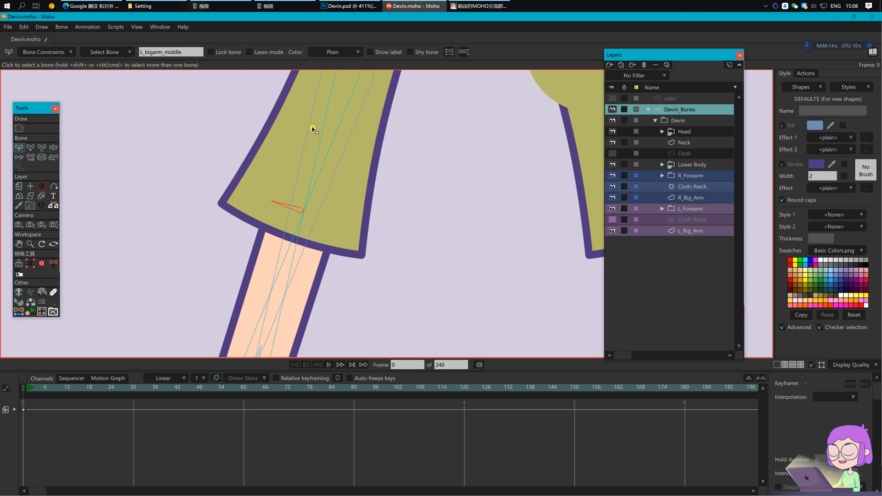
Step: Check that L_bigarm_01's Bone Constraints target is L_bigarm_middle
click(332, 139)
click(325, 164)
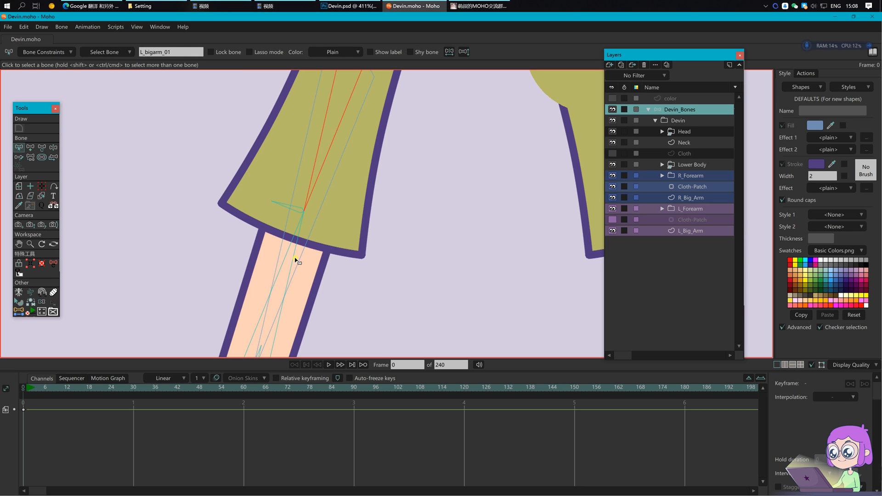
key(p)
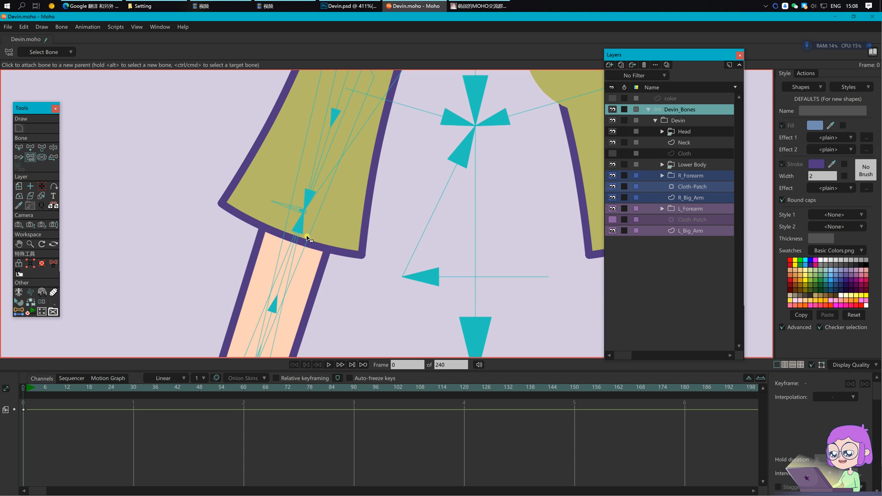
key(b)
click(299, 220)
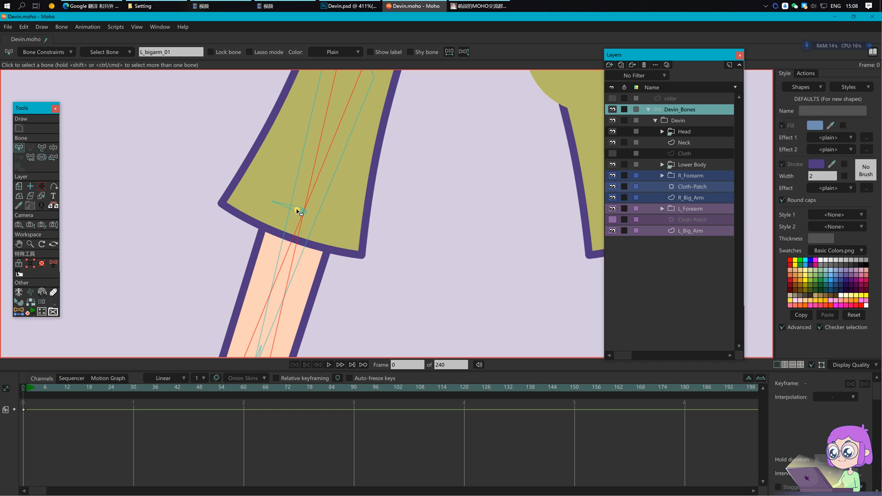
click(65, 52)
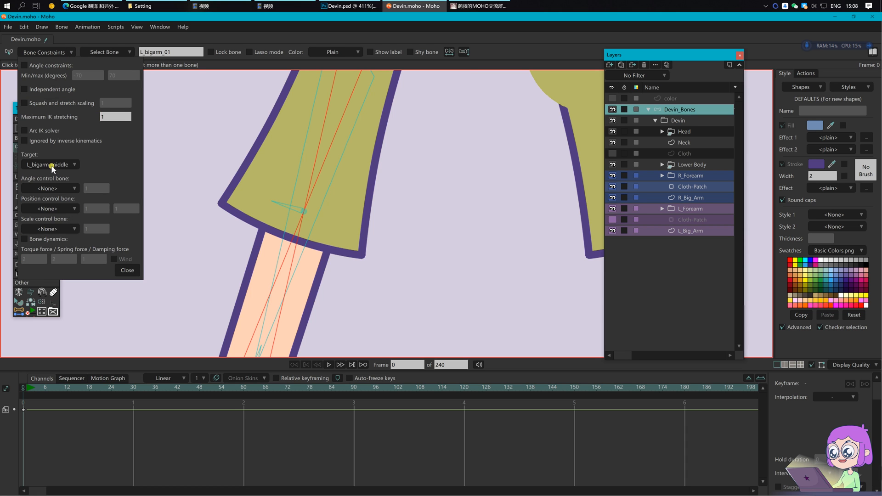
click(133, 271)
click(392, 238)
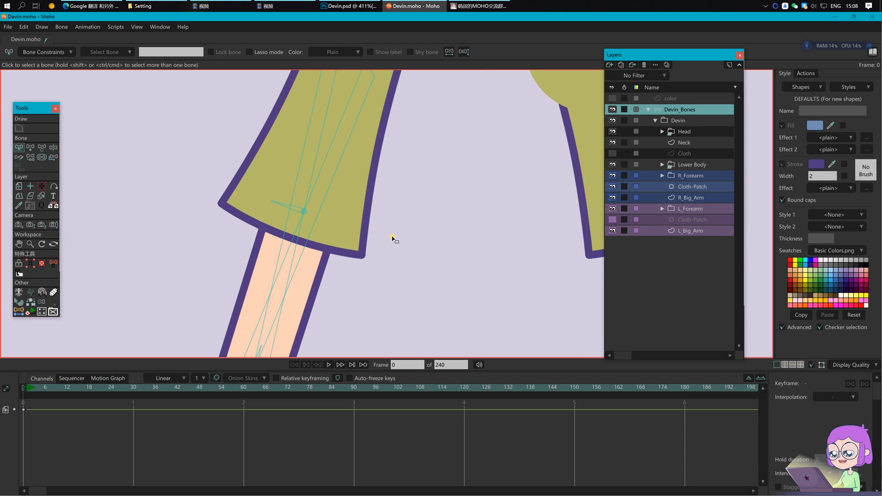
scroll(404, 250, down, 3)
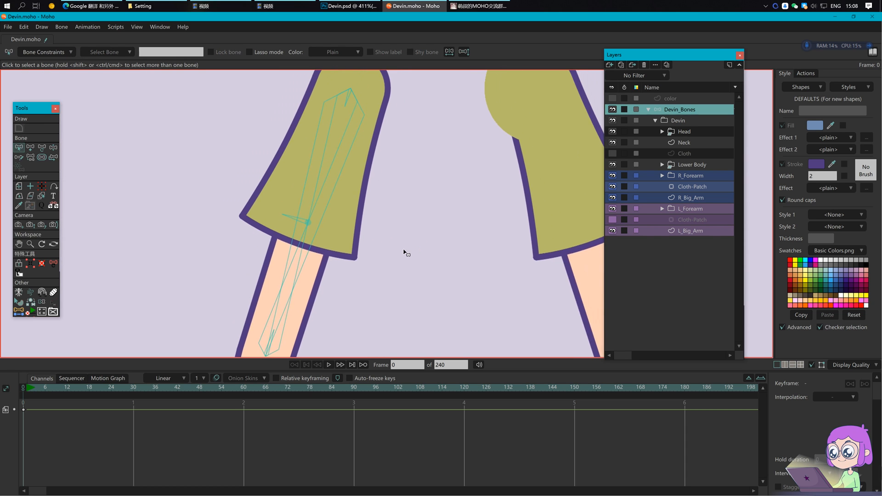
Step: Test-bend the forearm, then delete the test keyframes and return to frame 0
click(34, 388)
key(t)
drag(307, 226, 285, 230)
drag(49, 435, 28, 400)
key(Delete)
click(24, 389)
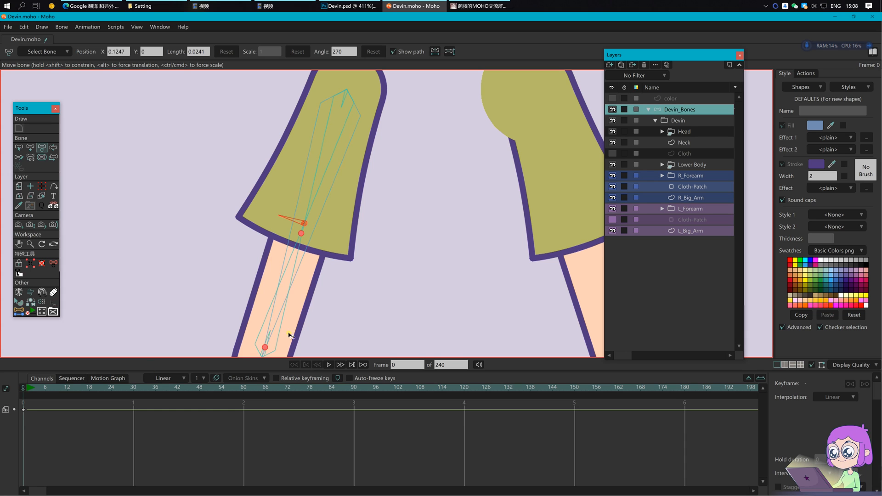
Step: On L_Big_Arm, bind the shoulder points to the small shoulder bone
click(696, 231)
drag(415, 159, 439, 201)
key(b)
click(342, 122)
key(i)
drag(300, 92, 400, 193)
click(164, 51)
Step: Bind the elbow-circle points to the elbow bone, then select the hem bone and hem point
drag(473, 280, 478, 168)
scroll(478, 169, down, 2)
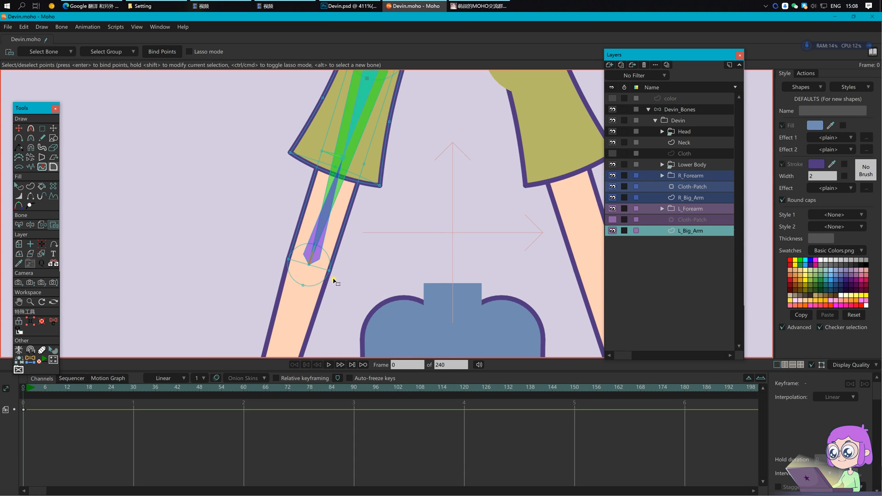
alt+click(314, 252)
drag(265, 234, 361, 302)
click(164, 52)
drag(413, 163, 398, 216)
alt+click(319, 207)
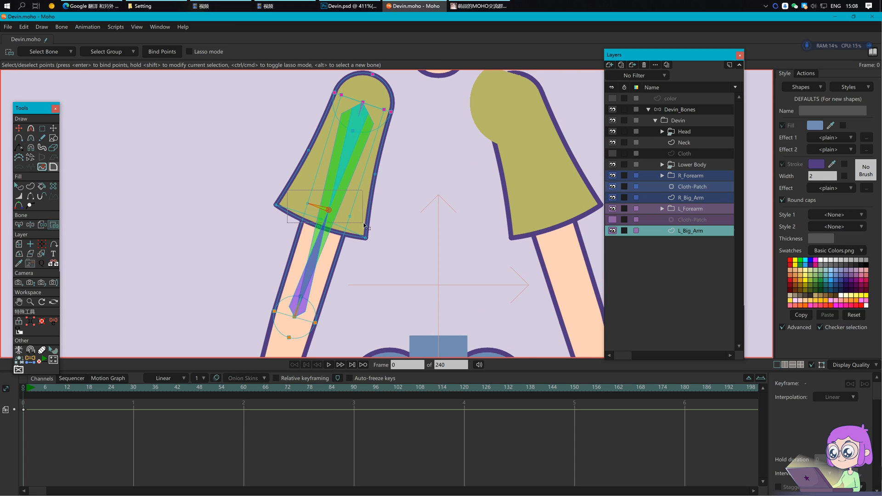
drag(298, 201, 317, 209)
Step: On Devin_Bones at frame 1, raise the left arm up-left and bend the forearm into an arc
click(680, 111)
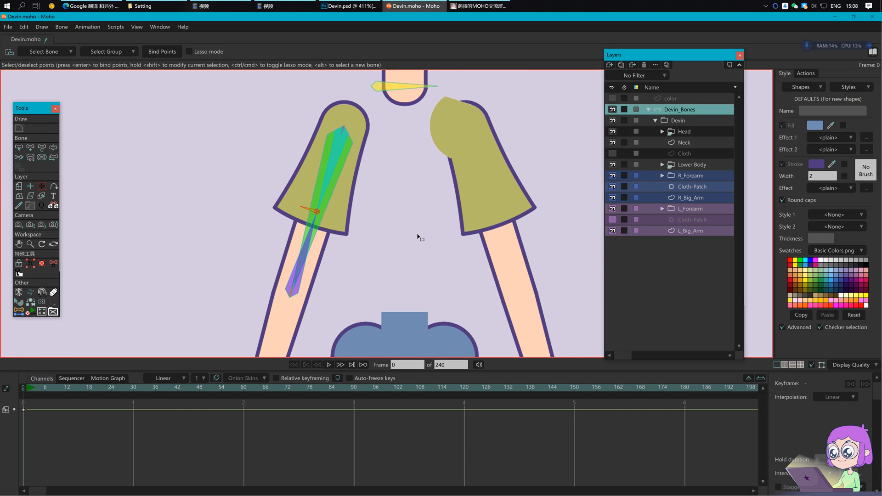
click(29, 390)
key(z)
drag(311, 209, 199, 107)
drag(299, 190, 311, 215)
key(t)
drag(271, 175, 278, 219)
Step: Make L_bigarm_02 the angle control bone of L_arm_joint_2
scroll(188, 213, up, 4)
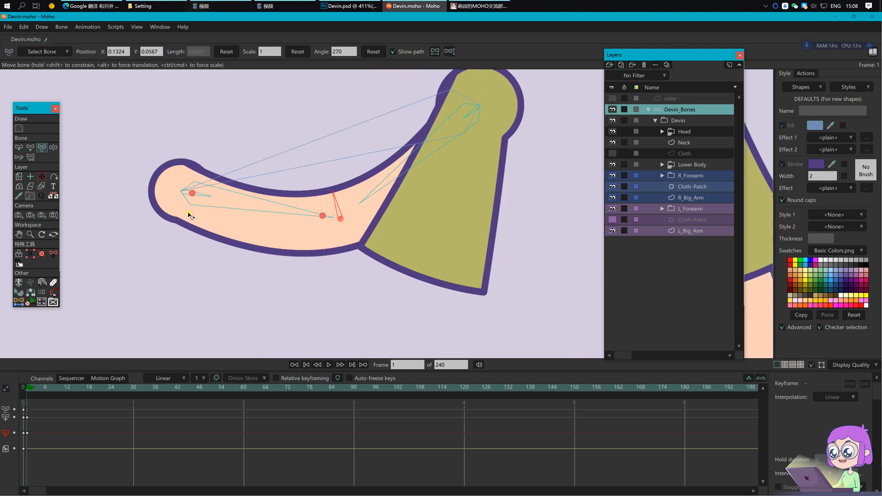
key(b)
click(204, 194)
click(206, 193)
click(206, 193)
click(64, 54)
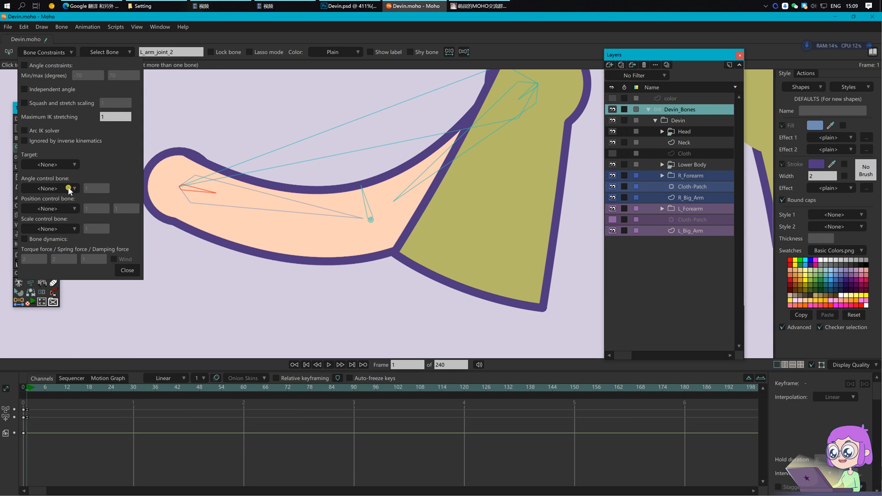
click(71, 188)
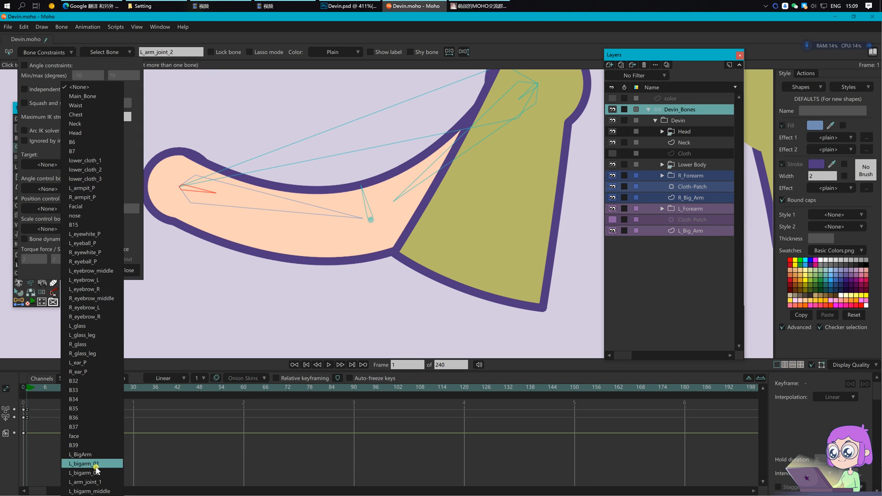
click(98, 474)
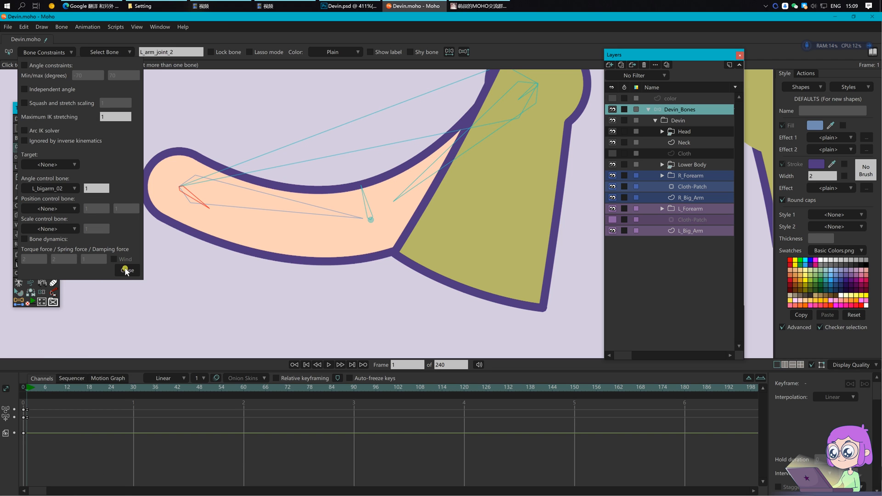
click(125, 271)
Step: Check L_arm_joint_1's bone constraints and delete the existing test keyframes
drag(535, 167, 446, 256)
scroll(446, 256, down, 1)
click(442, 197)
click(51, 53)
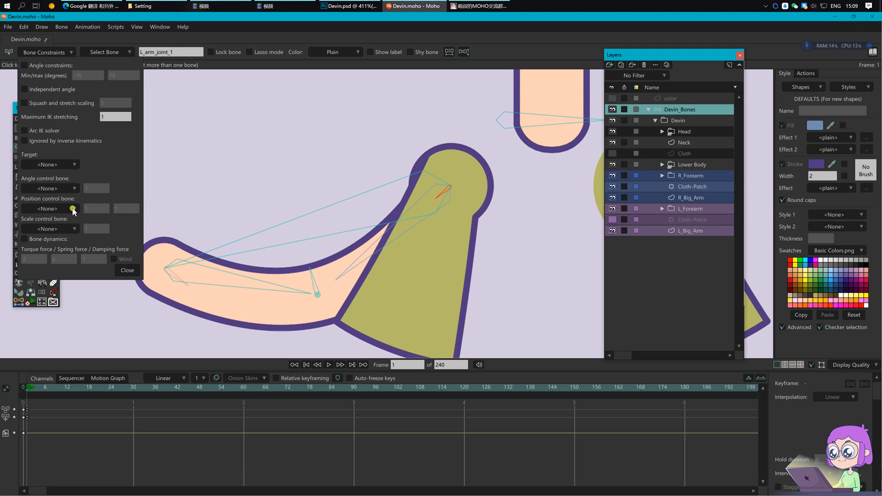
click(73, 445)
key(Return)
drag(67, 439, 15, 400)
key(Delete)
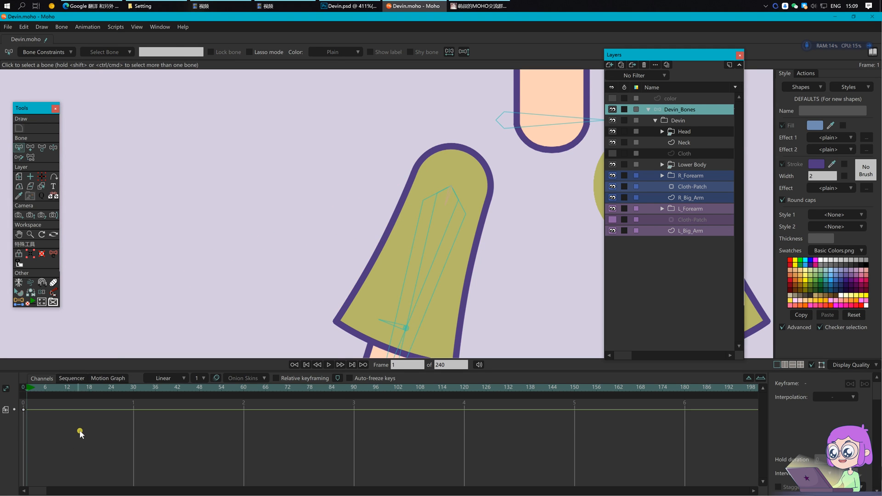
Step: Bend the arm with Transform Bone to test the forearm twist, then delete the keys
scroll(345, 266, down, 5)
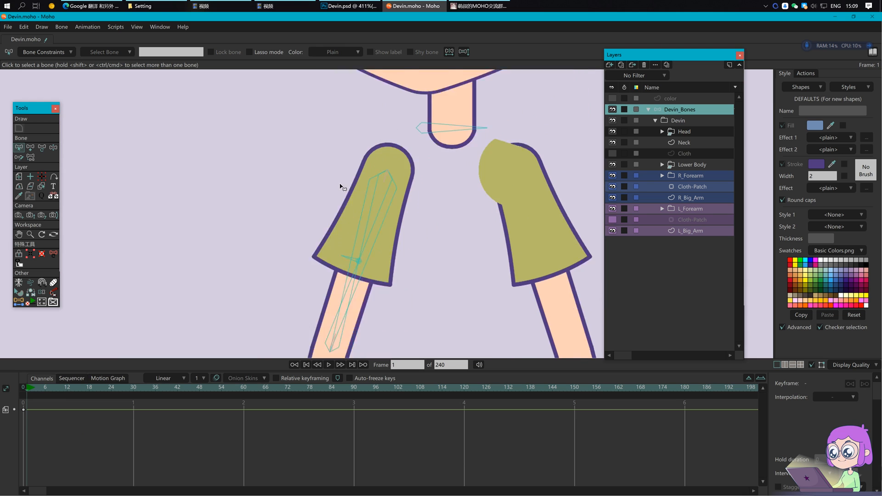
scroll(383, 276, down, 2)
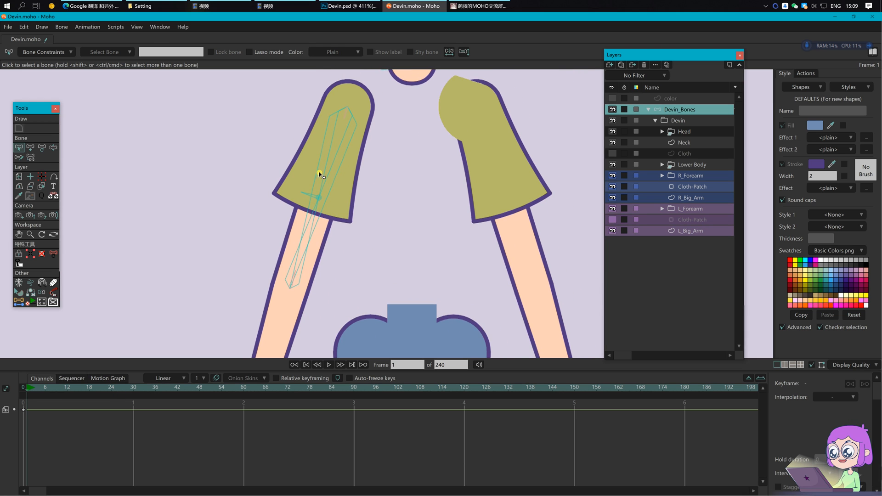
key(t)
drag(315, 197, 282, 199)
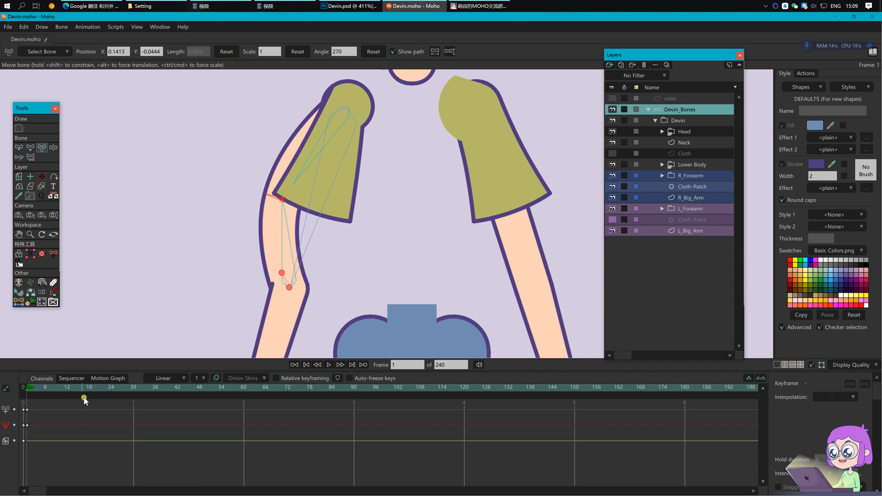
key(Delete)
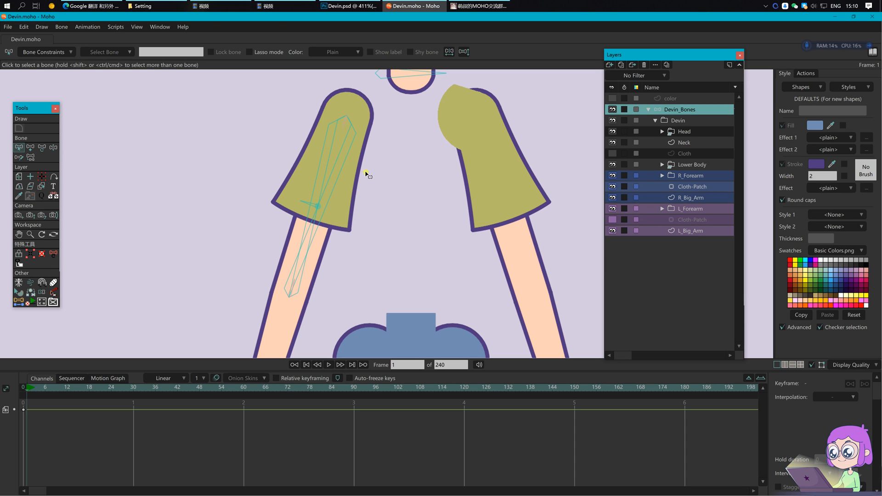
Step: Add two new bones running down the sleeve from L_bigarm_01
click(343, 154)
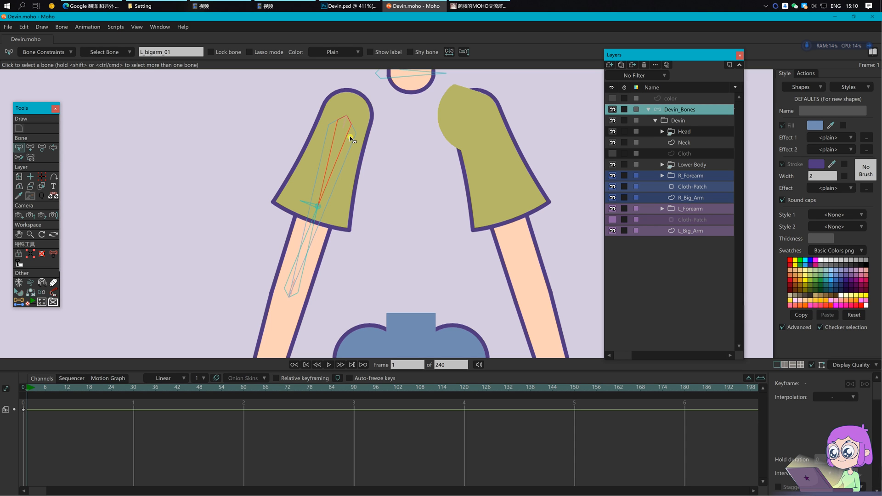
key(a)
drag(347, 116, 333, 166)
key(s)
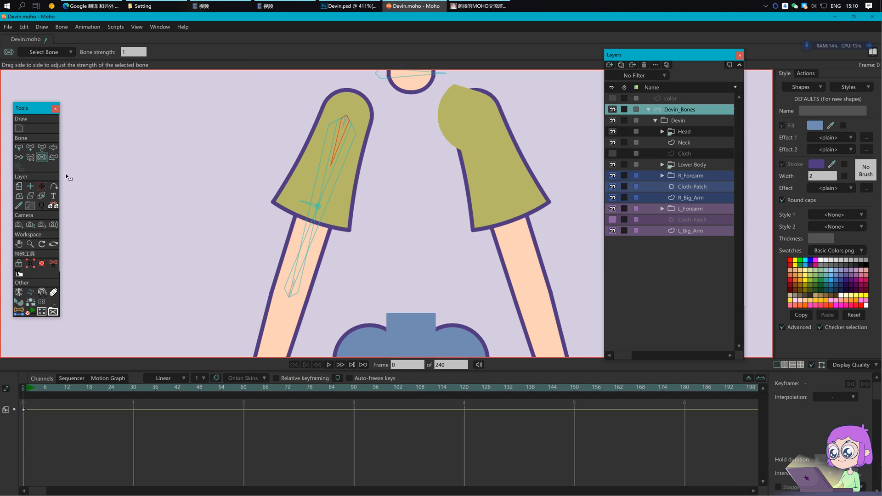
scroll(357, 181, up, 3)
key(a)
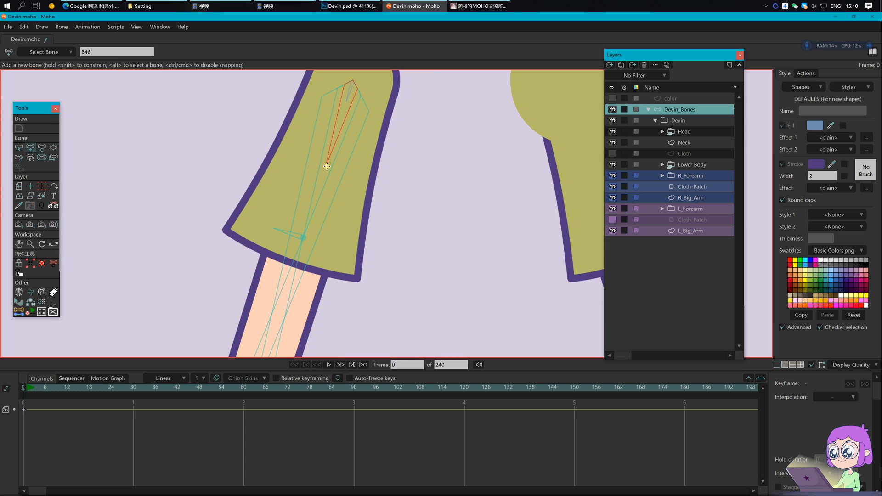
drag(325, 166, 273, 149)
Step: Name the small bone L_sleeve_middle and the long sleeve bone L_sleeve
click(700, 231)
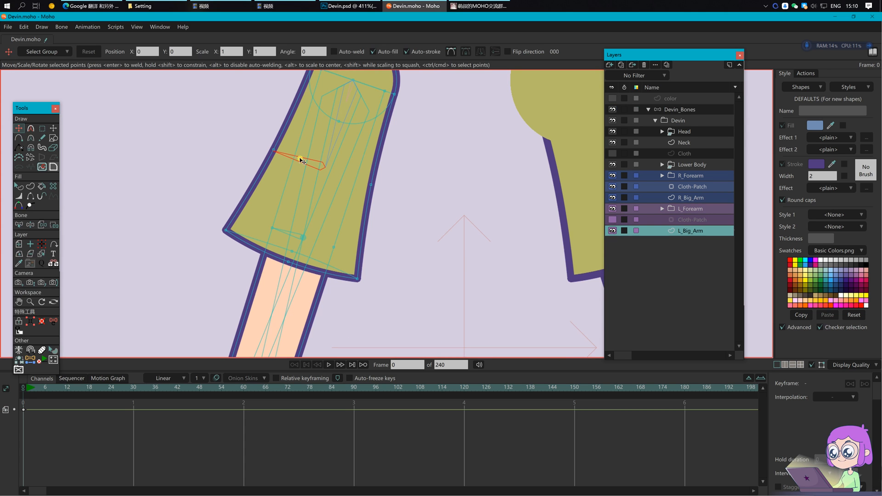
click(687, 111)
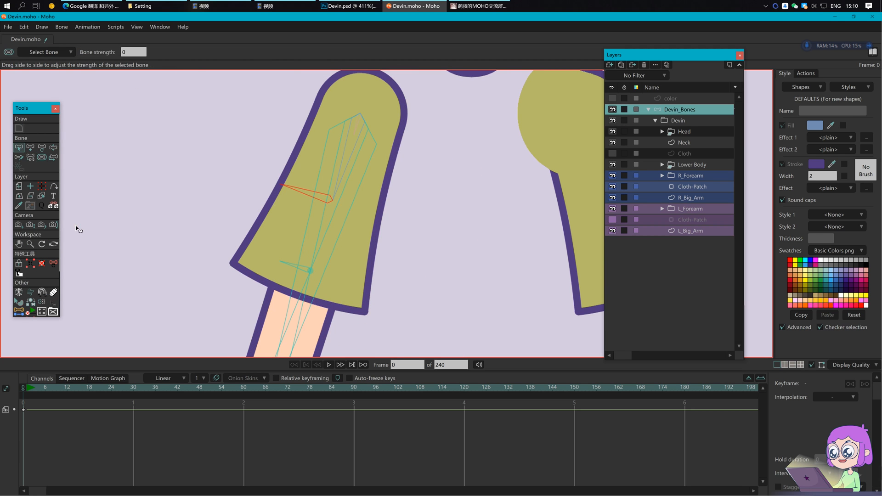
key(z)
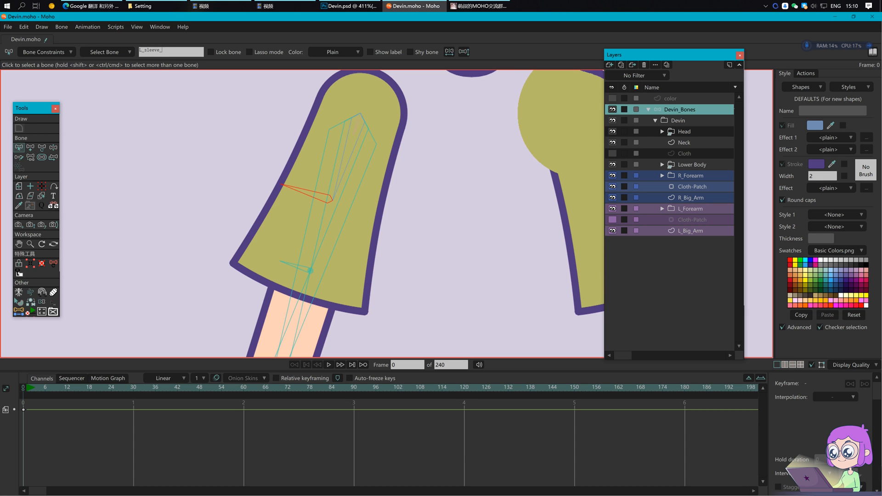
text(ddle)
key(Return)
click(360, 126)
key(Return)
click(311, 179)
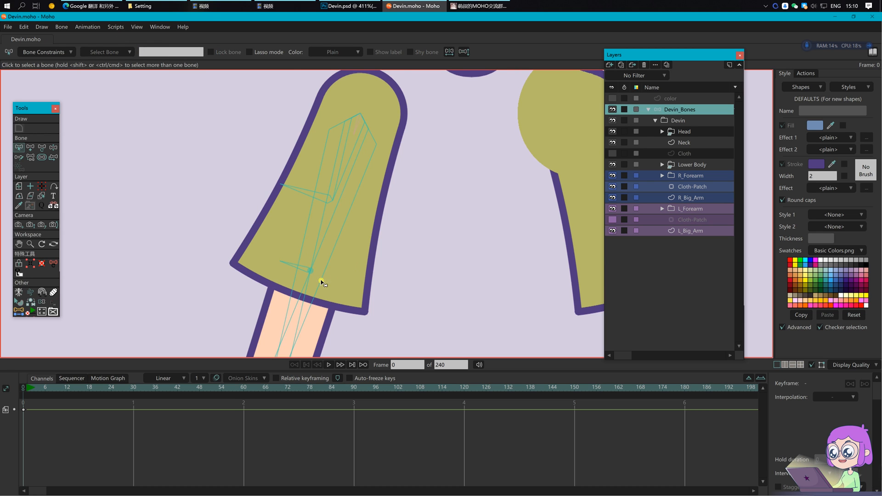
Step: Box-select the L_Big_Arm sleeve points and bind them to the bone
click(692, 231)
key(i)
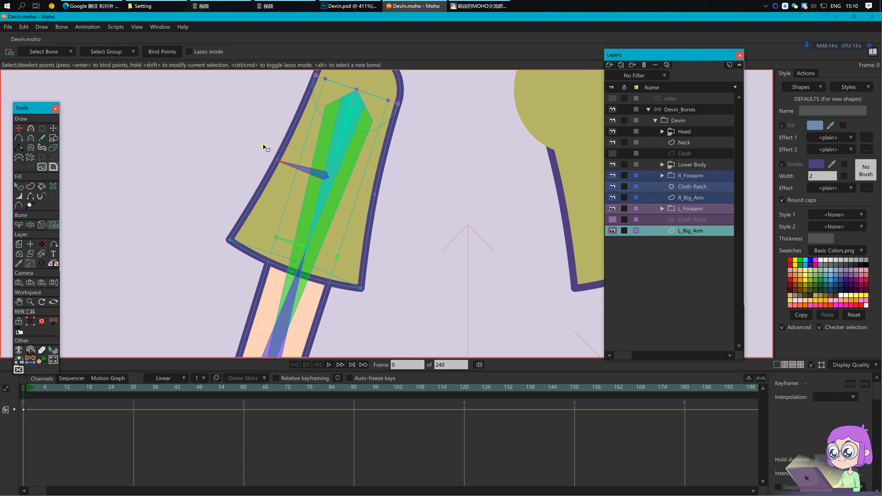
click(376, 194)
click(344, 143)
drag(223, 224, 314, 288)
click(161, 52)
click(675, 110)
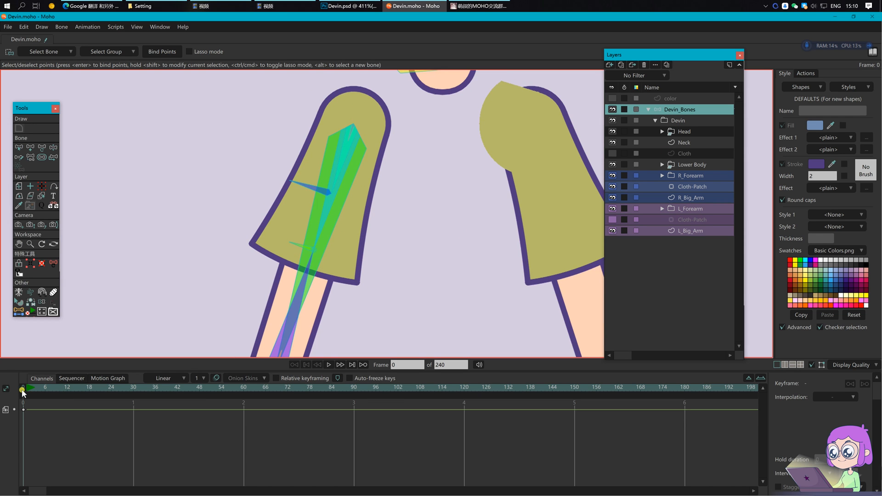
Step: On frame 1, swing the arm and bend the sleeve bones to test the binding
click(26, 388)
scroll(334, 210, down, 2)
drag(371, 261, 374, 242)
key(z)
drag(339, 212, 275, 180)
key(t)
mouse_move(314, 142)
mouse_down()
mouse_move(318, 153)
mouse_move(305, 154)
mouse_up()
drag(363, 176, 369, 188)
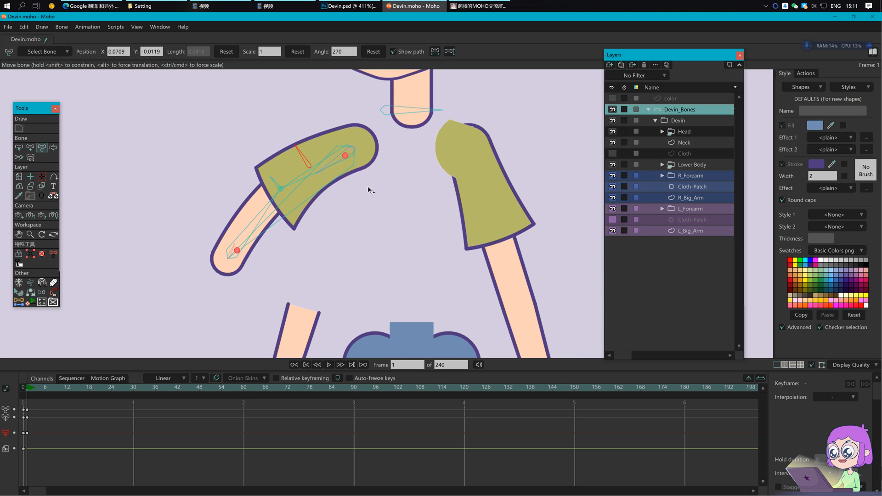
drag(282, 187, 338, 182)
Step: Delete the frame-1 test keyframes and return to frame 0
click(337, 179)
drag(89, 453, 18, 406)
key(Delete)
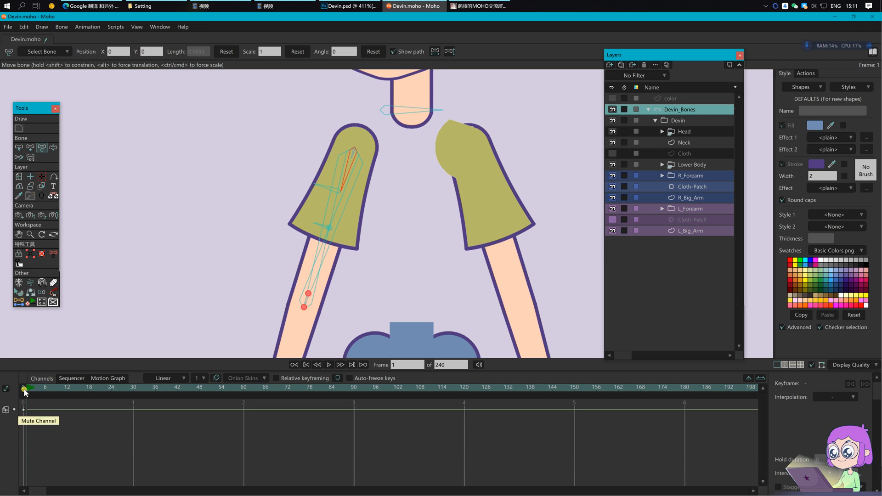
click(25, 392)
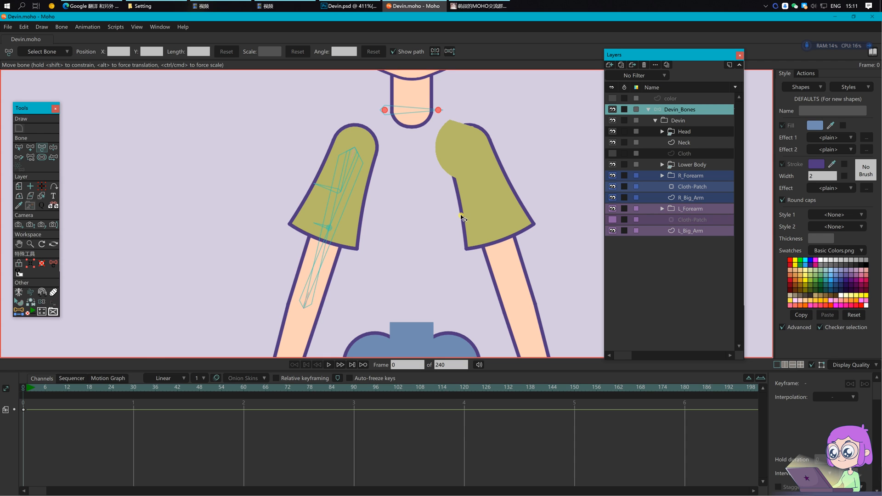
Step: Select a sleeve bone with the Reparent Bone tool ready
key(b)
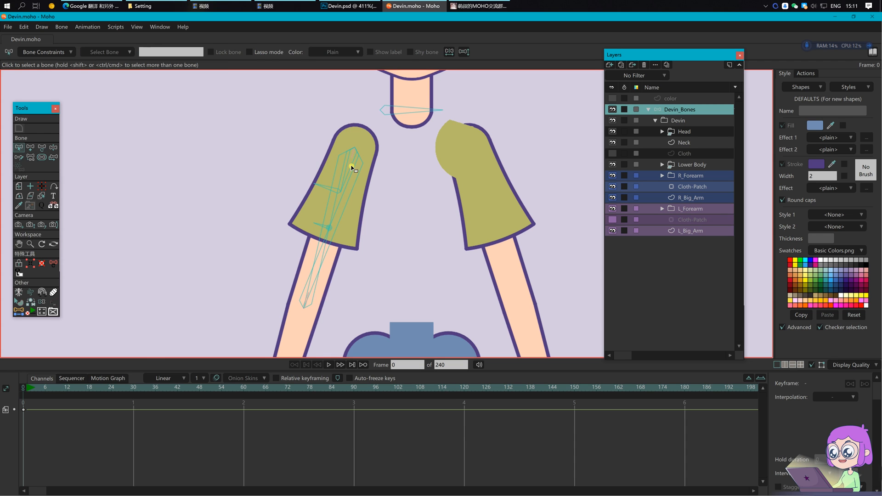
click(351, 171)
scroll(350, 177, up, 5)
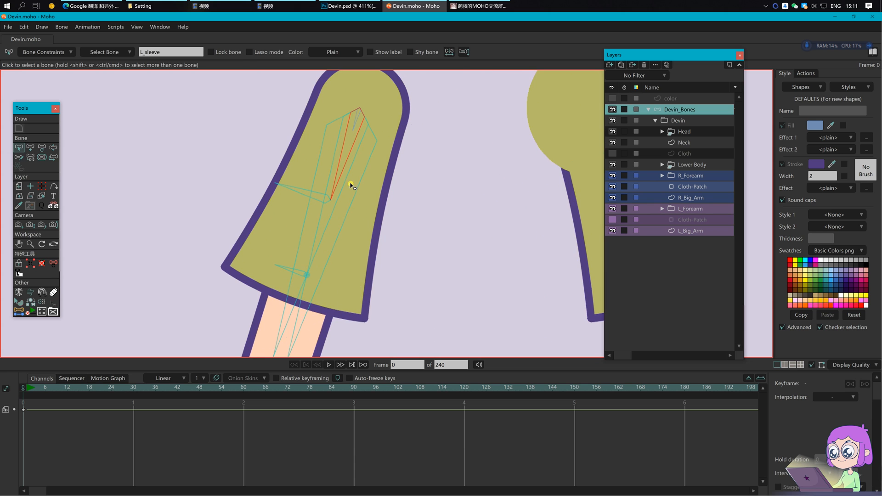
key(p)
scroll(345, 184, down, 1)
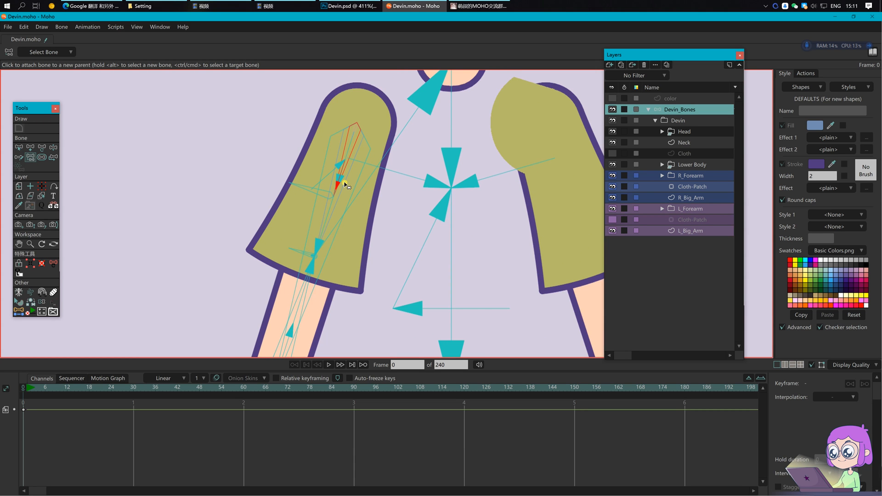
scroll(346, 184, up, 4)
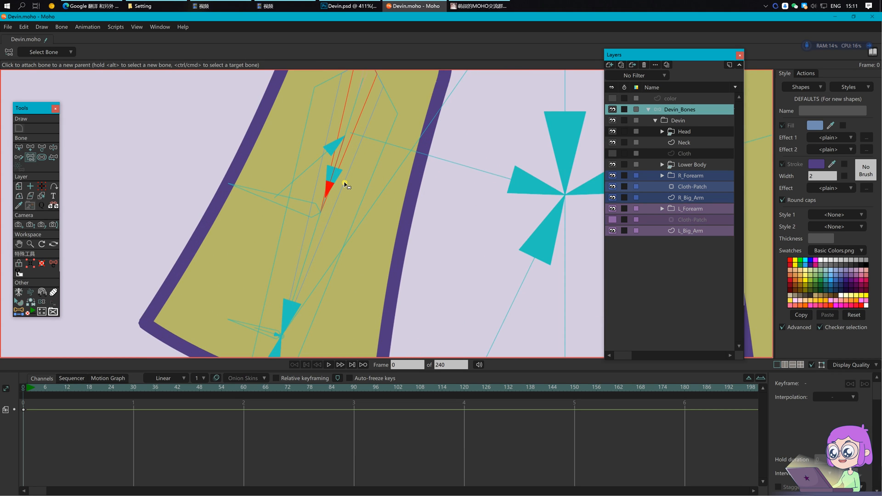
scroll(345, 184, down, 4)
Step: On frame 1, rotate the forearm and curve the sleeve, then remove the test keys
click(27, 390)
scroll(431, 273, down, 2)
key(t)
drag(345, 224, 287, 186)
mouse_move(321, 160)
mouse_down()
mouse_move(309, 146)
mouse_move(314, 168)
mouse_move(325, 151)
mouse_move(332, 165)
mouse_up()
drag(413, 214, 412, 228)
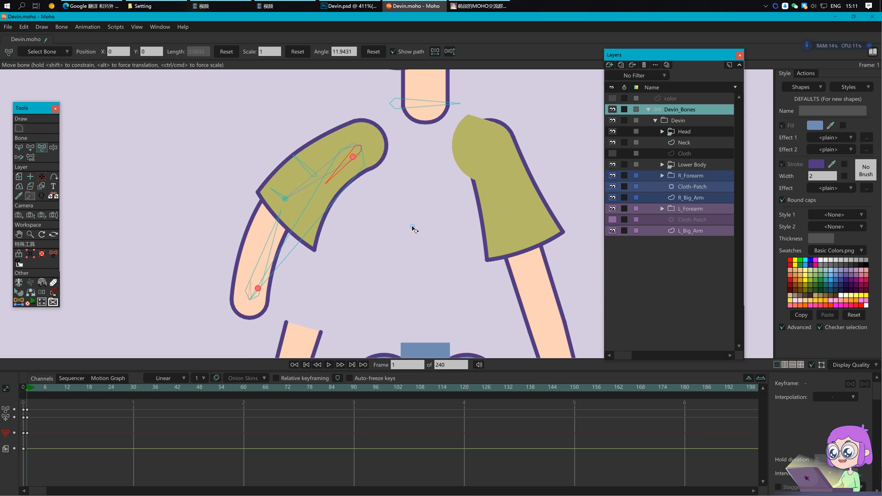
drag(73, 452, 24, 403)
click(23, 389)
key(Return)
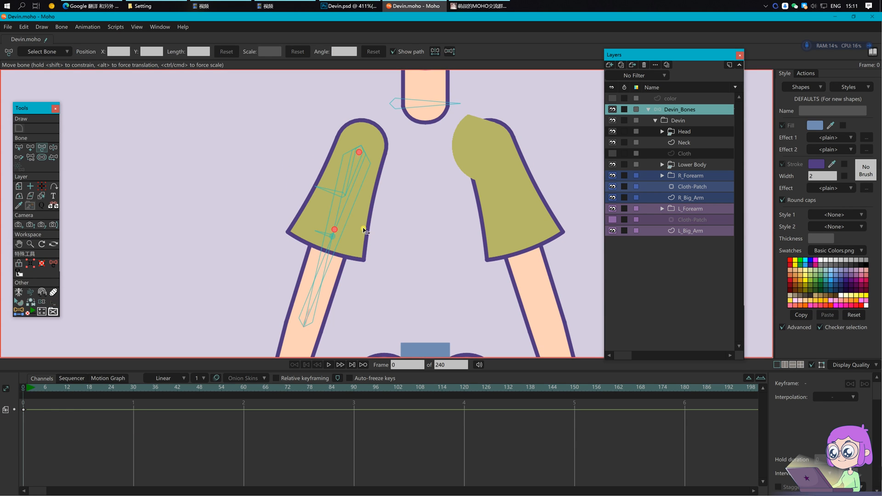
Step: Save the document
key(b)
scroll(401, 179, down, 2)
scroll(309, 261, up, 3)
key(ctrl+s)
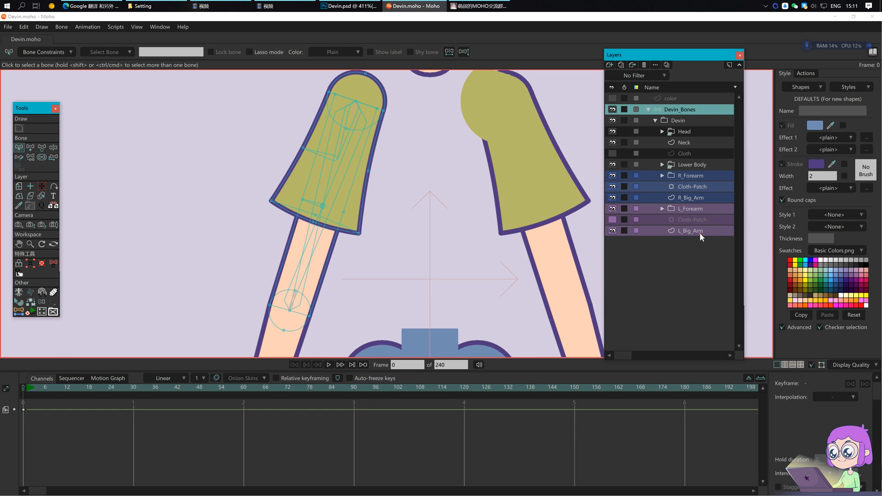
Step: Inspect the sleeve-hem points on L_Big_Arm and the upper-arm bones across the sleeve
click(699, 232)
drag(321, 226, 322, 226)
scroll(312, 225, up, 3)
key(g)
click(323, 226)
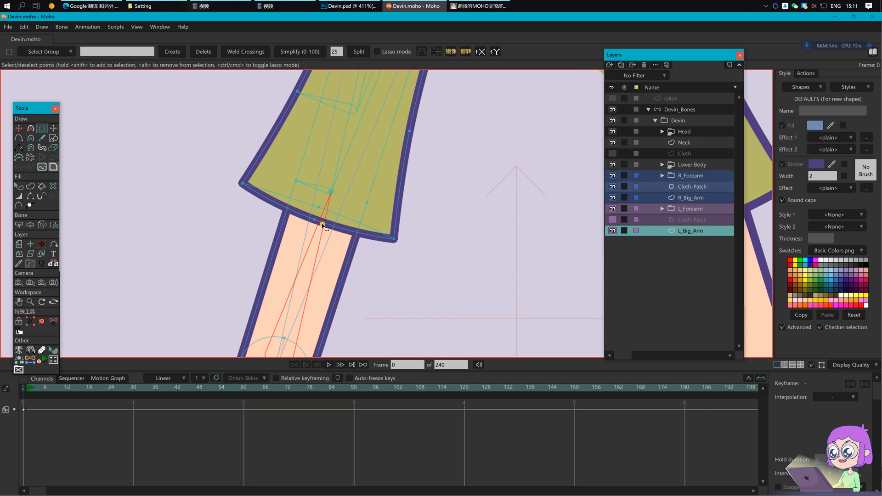
key(b)
drag(304, 211, 327, 235)
click(390, 281)
Step: Create a new hem bone between two coordinates with the bone script
key(g)
click(31, 359)
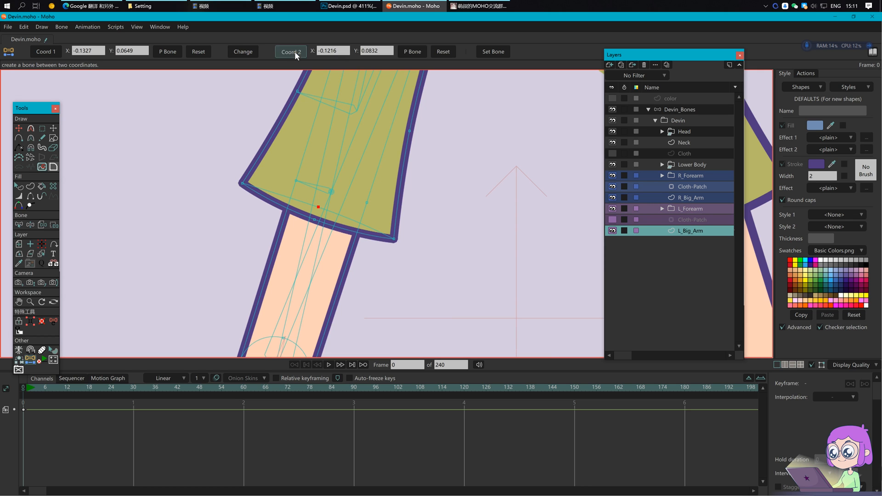
click(681, 109)
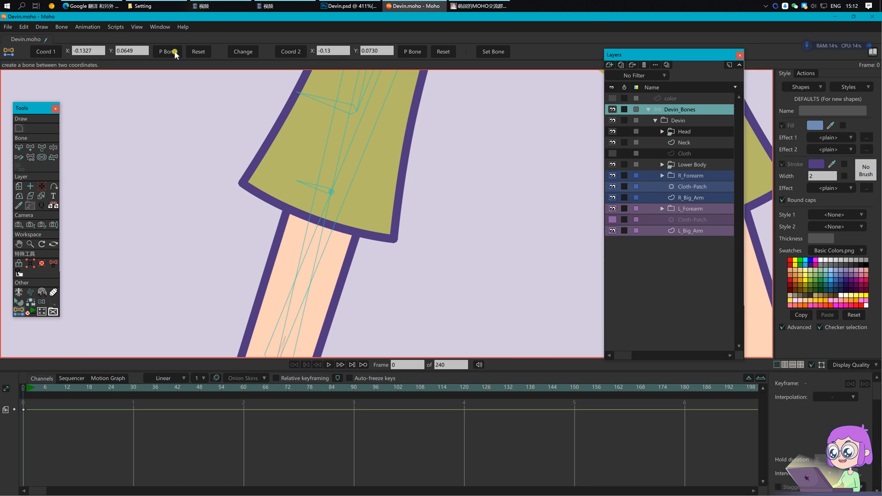
click(420, 52)
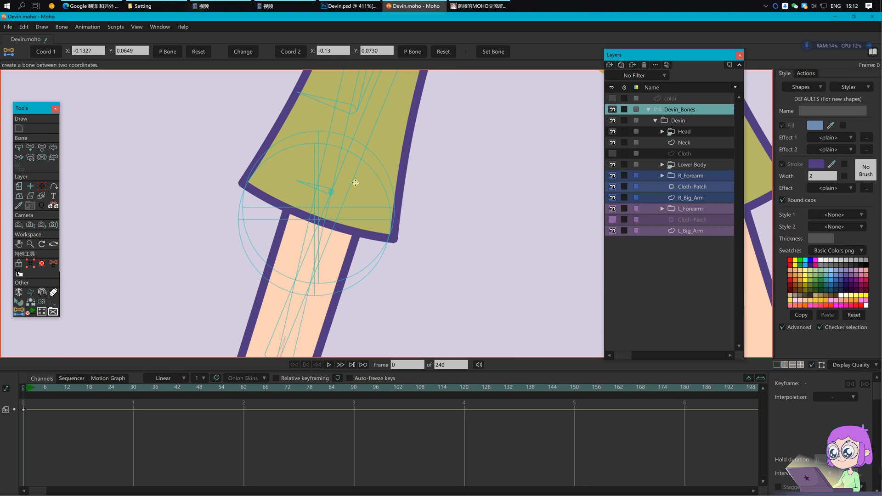
Step: Set both new hem bones' length to 0.07 and rotate one up-left
key(b)
click(367, 208)
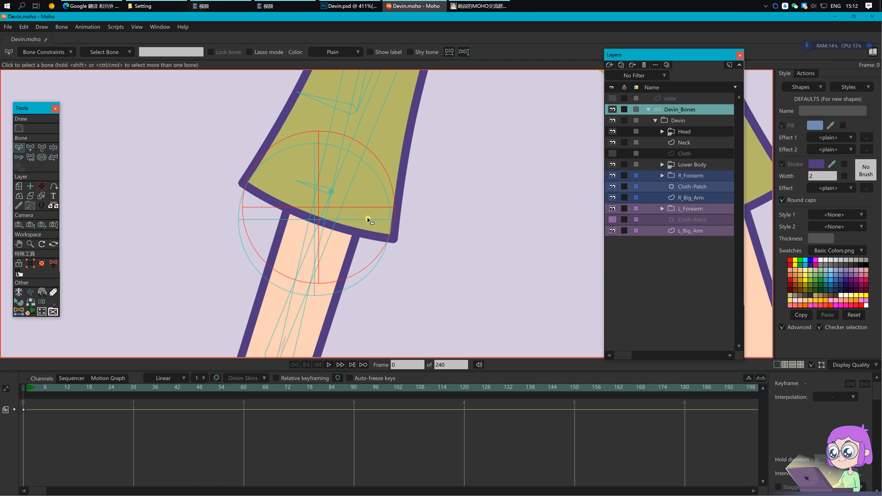
shift+click(368, 220)
key(t)
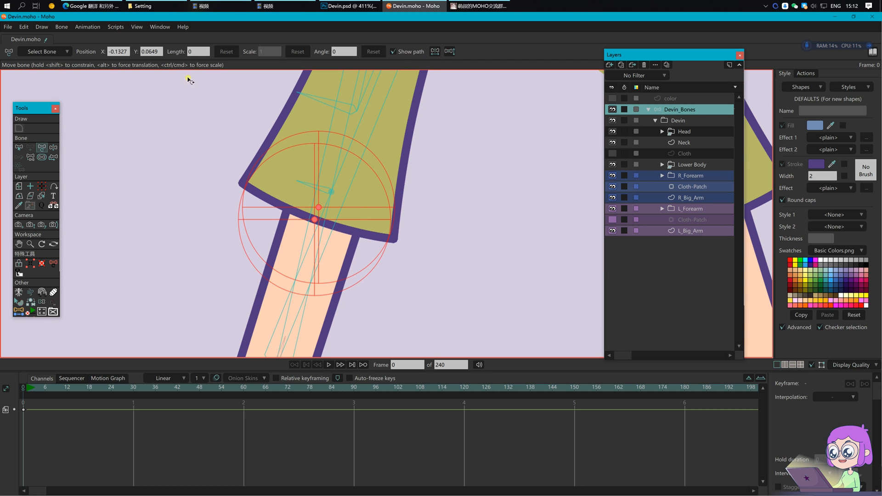
click(196, 53)
key(BackSpace)
text(7)
key(Return)
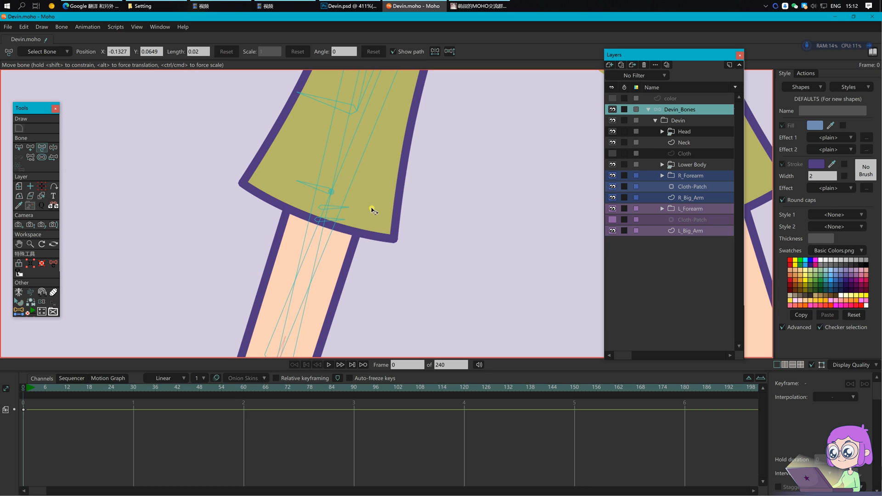
key(Return)
scroll(366, 225, up, 2)
drag(329, 205, 272, 168)
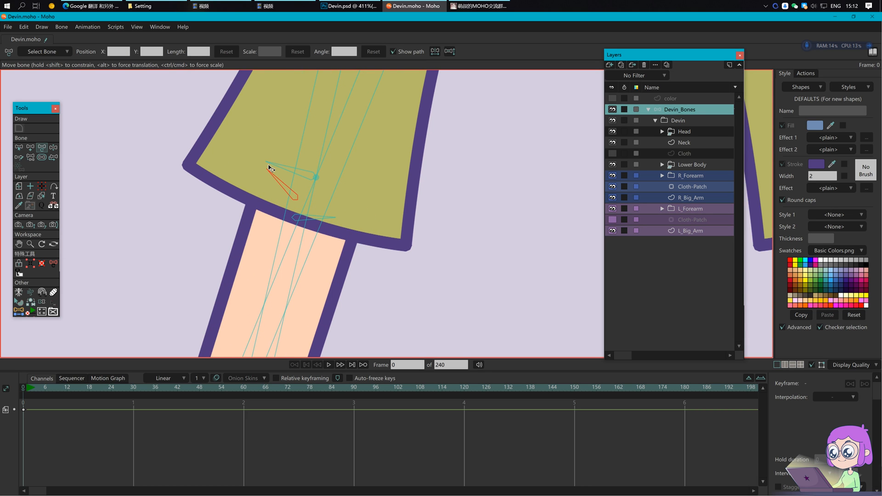
key(Return)
Step: Select the lower and middle short hem bones and start naming the middle one
drag(368, 212, 373, 245)
key(b)
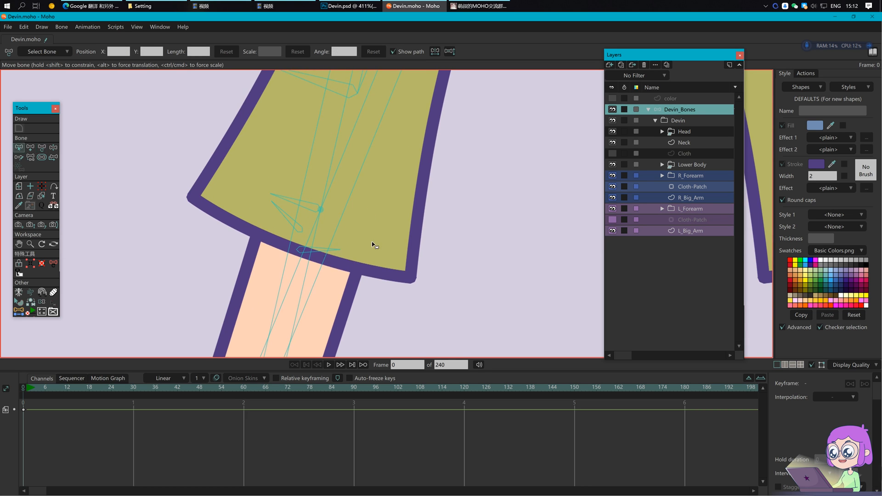
click(320, 251)
shift+click(294, 229)
key(s)
key(Return)
key(b)
click(300, 232)
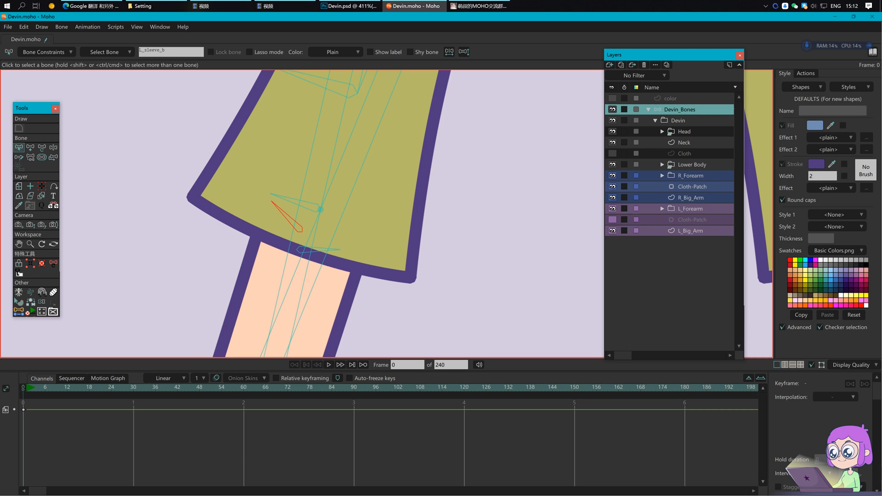
Step: Name the hem bones L_sleeve_back and L_sleeve_front, then save
key(Return)
click(321, 245)
click(187, 53)
text(L_sleeve_front)
key(Return)
key(Return)
key(ctrl+s)
Step: Bind L_Big_Arm's hem points to L_sleeve_front and pick L_sleeve_back for binding
scroll(407, 226, down, 2)
drag(412, 268, 387, 287)
click(648, 220)
click(704, 230)
click(310, 264)
key(i)
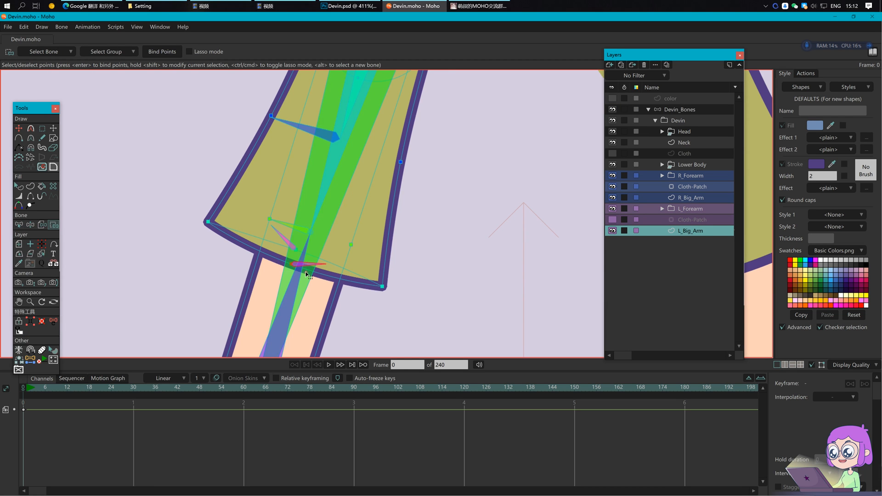
click(162, 52)
scroll(294, 273, up, 3)
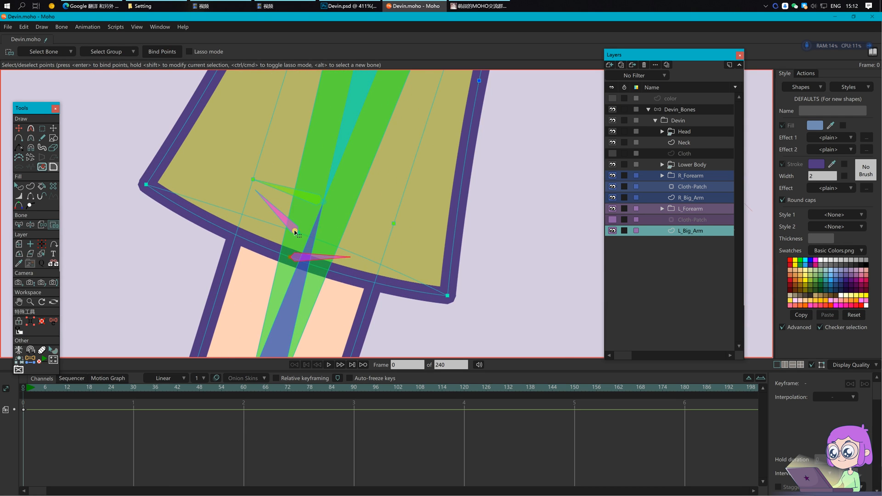
key(b)
click(292, 228)
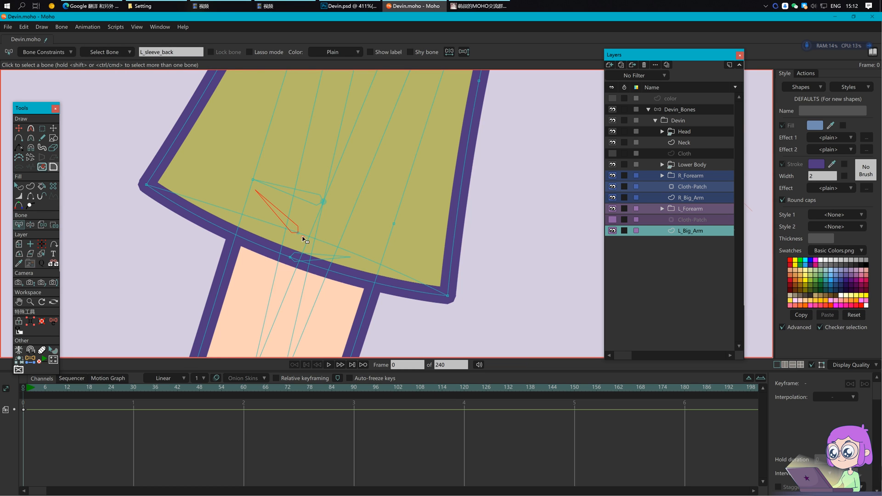
key(i)
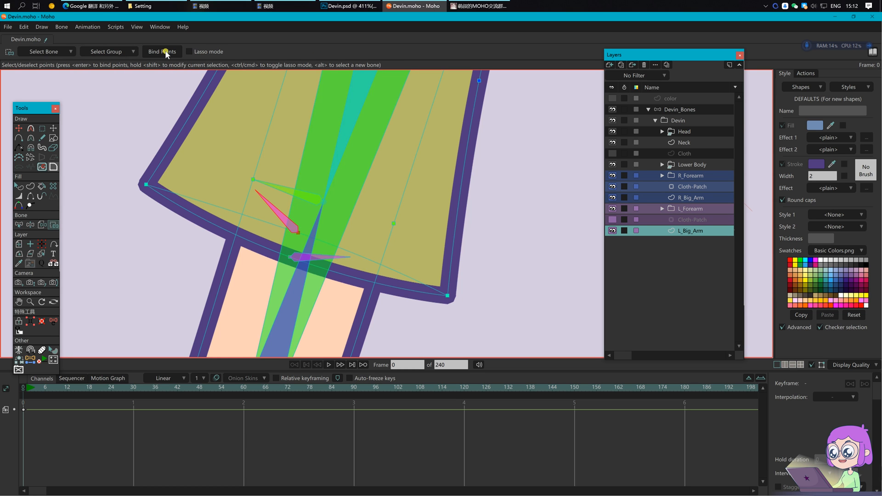
click(688, 110)
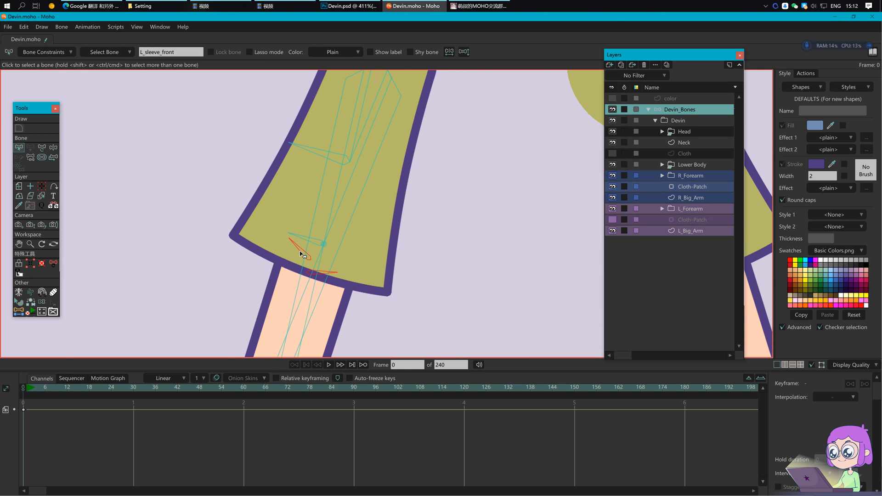
Step: Make the upper sleeve bone the parent of L_sleeve_front
scroll(367, 221, down, 2)
key(p)
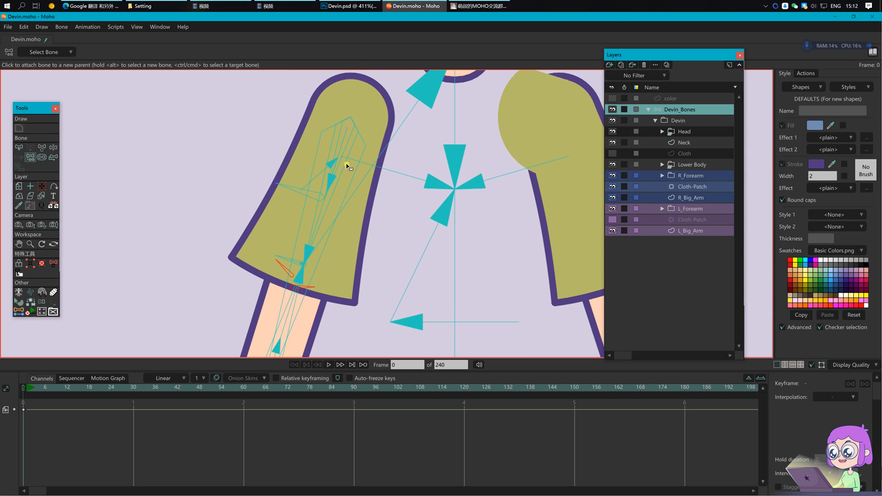
click(340, 159)
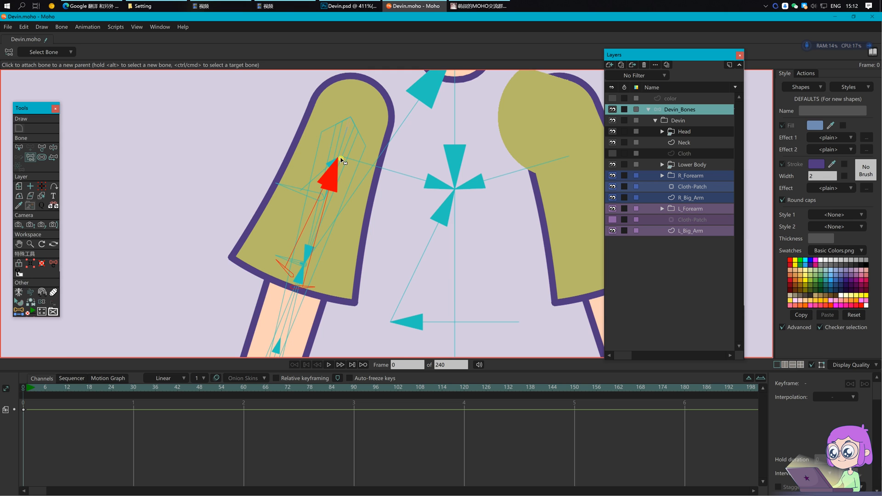
Step: Swing the sleeve with Manipulate Bones to test the hierarchy, then return it to rest
scroll(343, 161, up, 3)
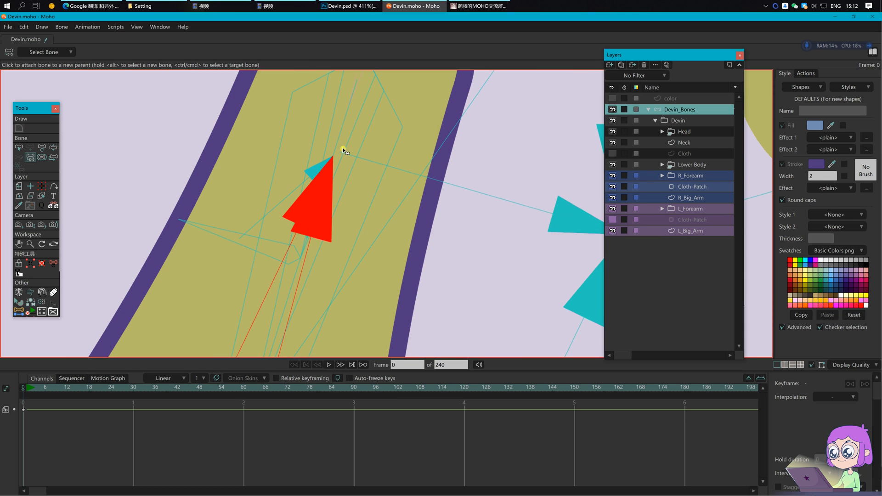
scroll(346, 154, down, 2)
scroll(385, 197, down, 1)
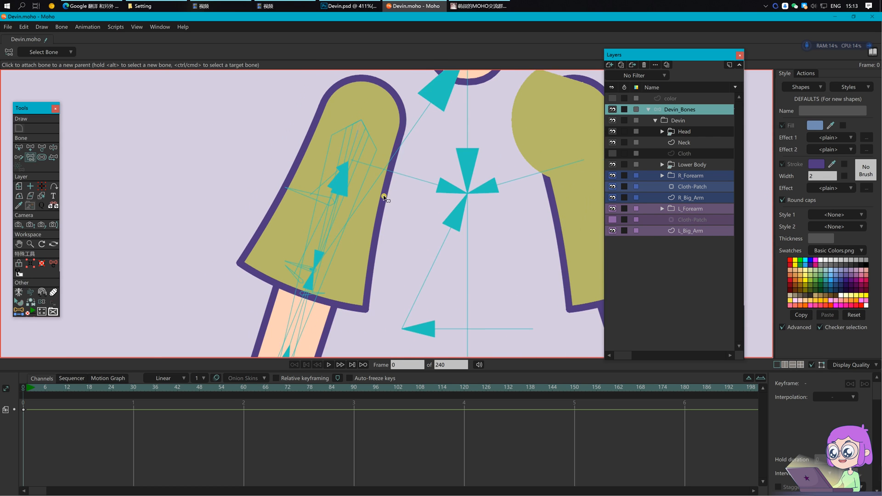
key(z)
mouse_move(354, 158)
mouse_down()
mouse_move(360, 153)
mouse_move(360, 166)
mouse_up()
key(b)
key(Return)
click(34, 391)
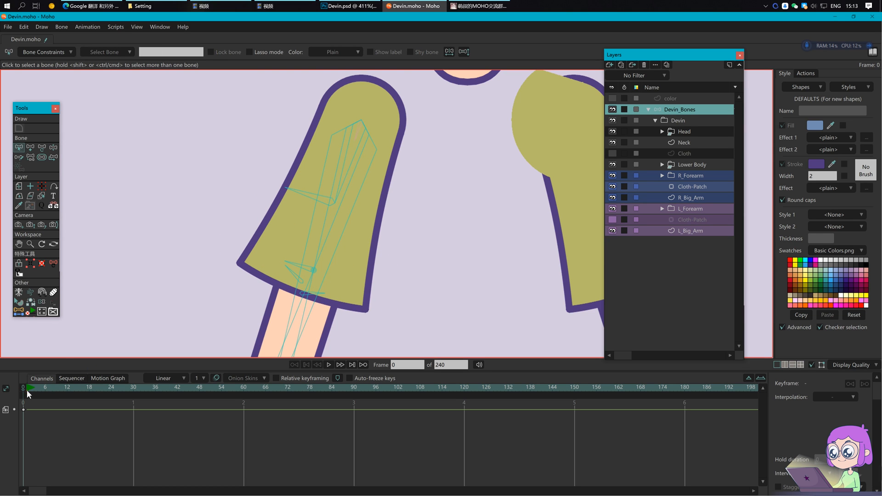
Step: At frame 1, lift the arm at the elbow to test the sleeve
click(26, 389)
key(t)
drag(291, 226, 309, 187)
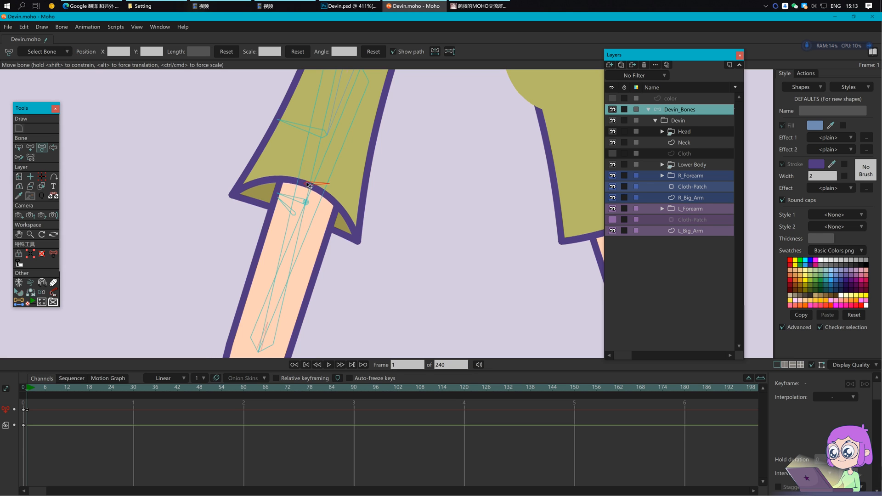
Step: Give L_sleeve_back L_sleeve_front as position control bone with factors -0.7 and -0.7
key(b)
click(294, 211)
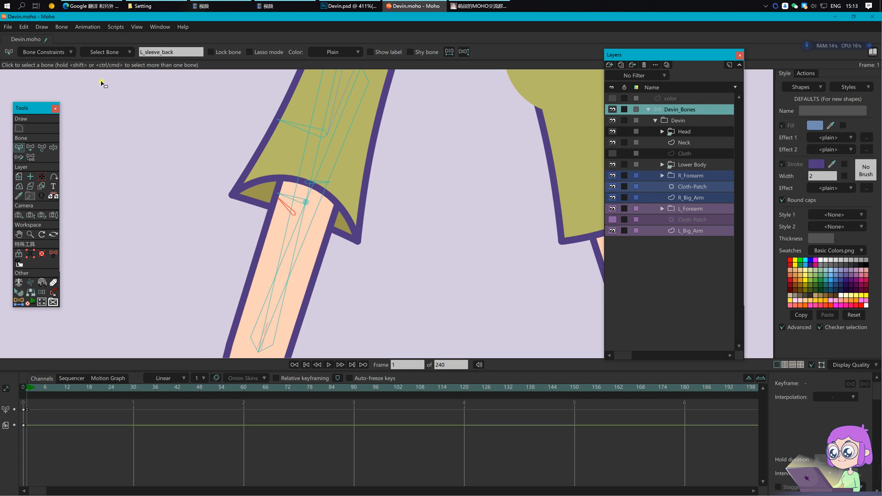
click(61, 53)
click(69, 208)
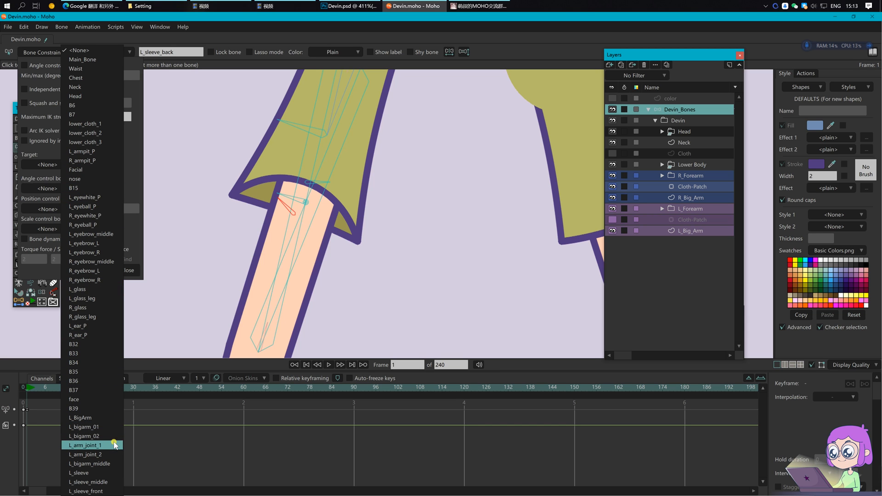
click(106, 491)
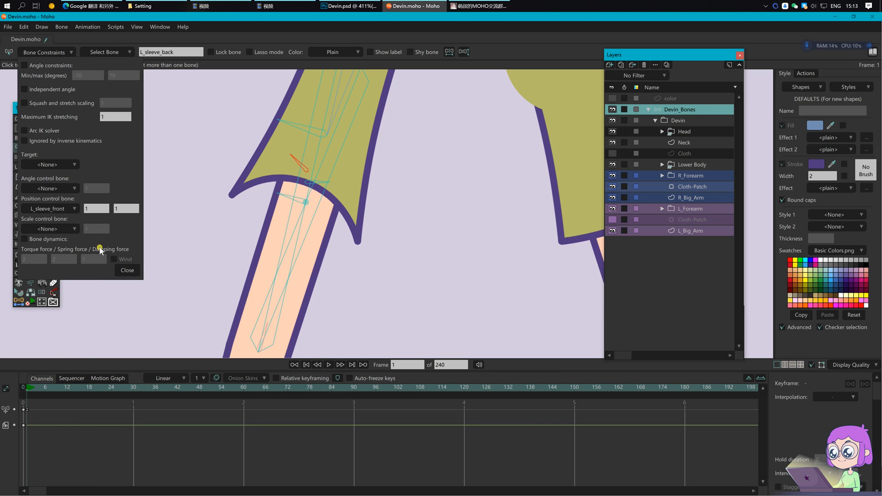
text(-0.)
key(Tab)
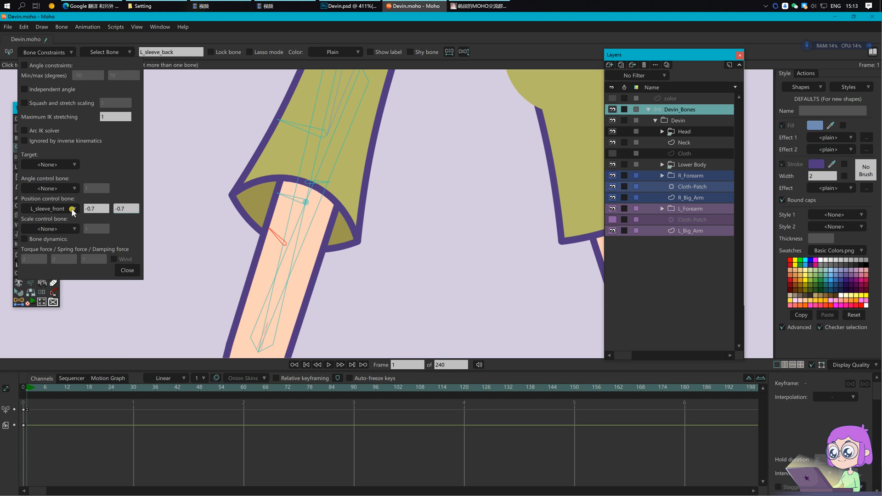
click(128, 270)
click(229, 254)
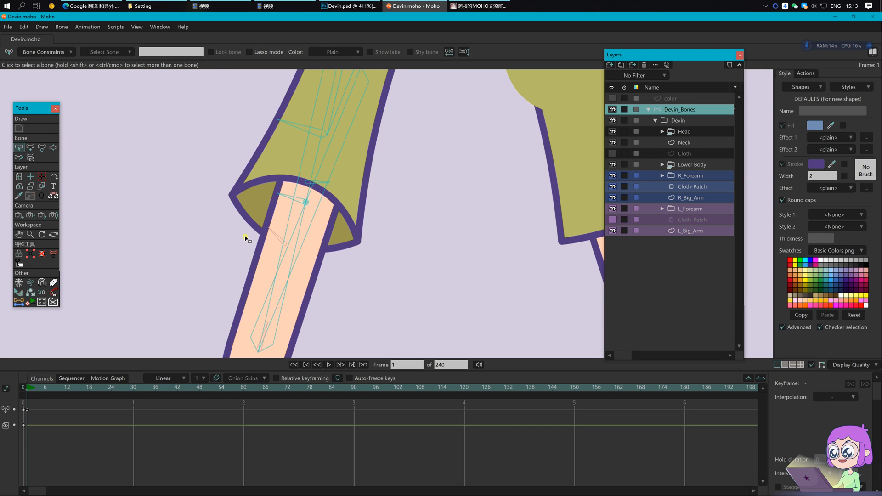
Step: Pull the cuff bone down to test how the sleeve bends
key(t)
drag(313, 186, 285, 208)
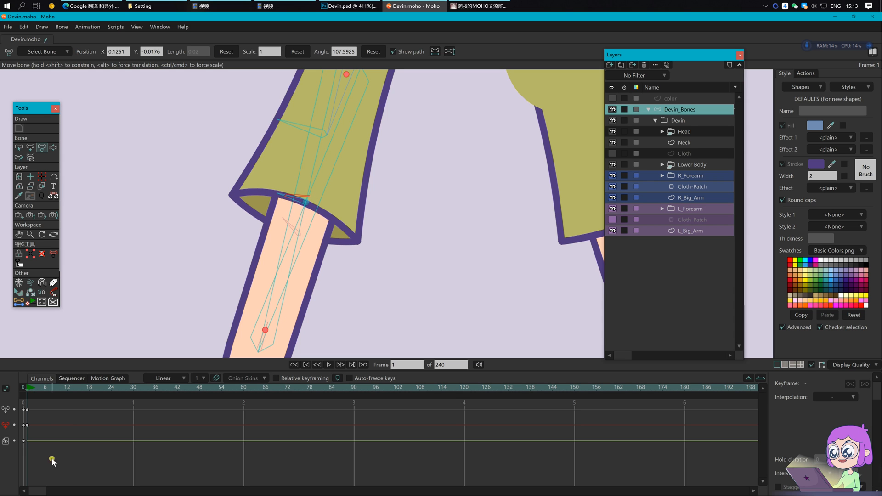
click(359, 247)
scroll(360, 247, down, 3)
drag(413, 230, 392, 254)
Step: Swing the arm up, bend the forearm, and rotate the sleeve around the elbow
key(z)
drag(319, 230, 233, 224)
key(t)
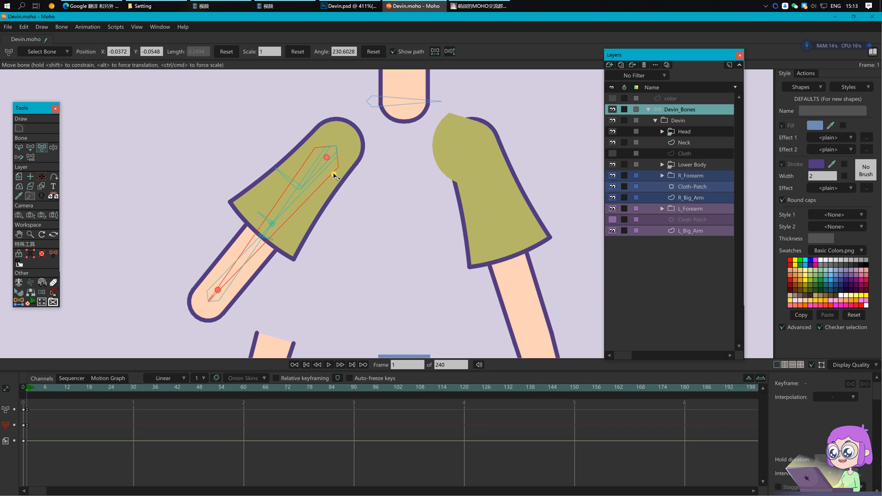
drag(273, 224, 254, 195)
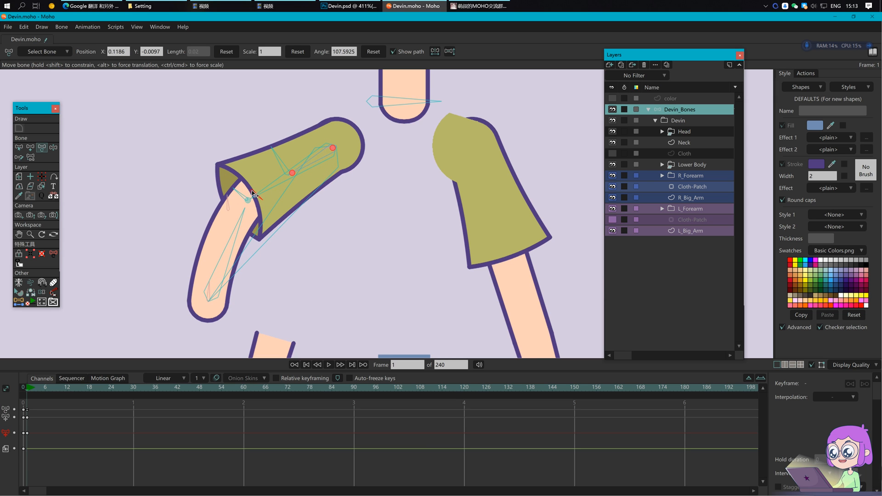
drag(314, 158, 311, 156)
drag(312, 158, 271, 152)
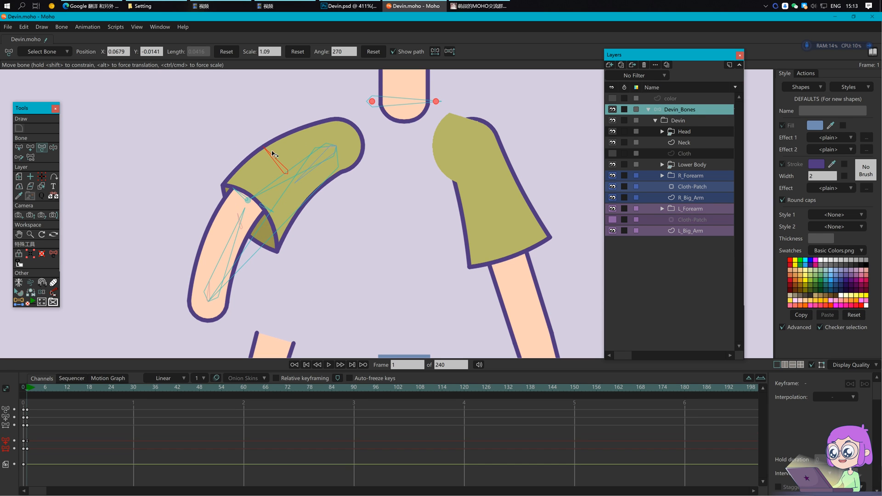
Step: Delete the test pose keyframes and return to frame 0
scroll(315, 251, down, 3)
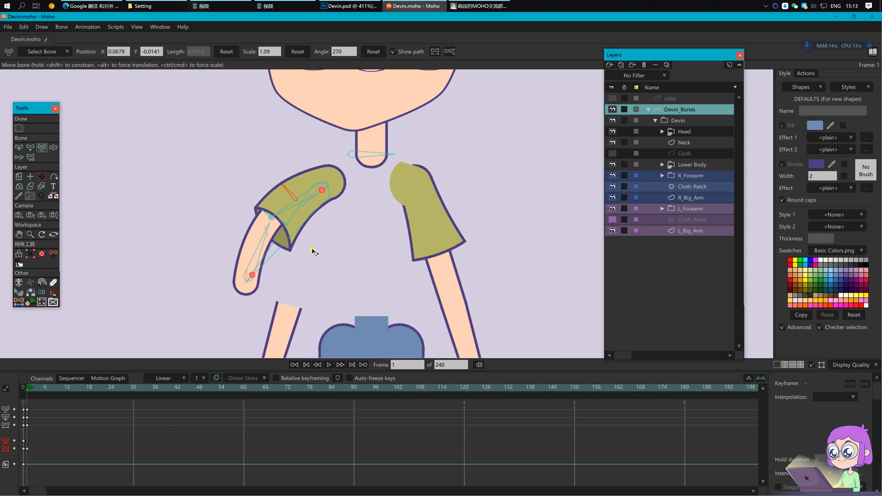
drag(56, 455, 15, 399)
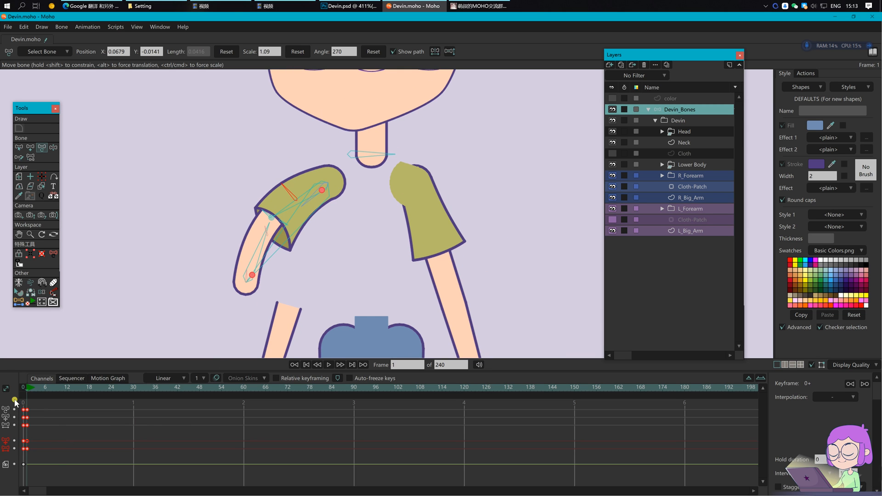
key(Delete)
click(21, 388)
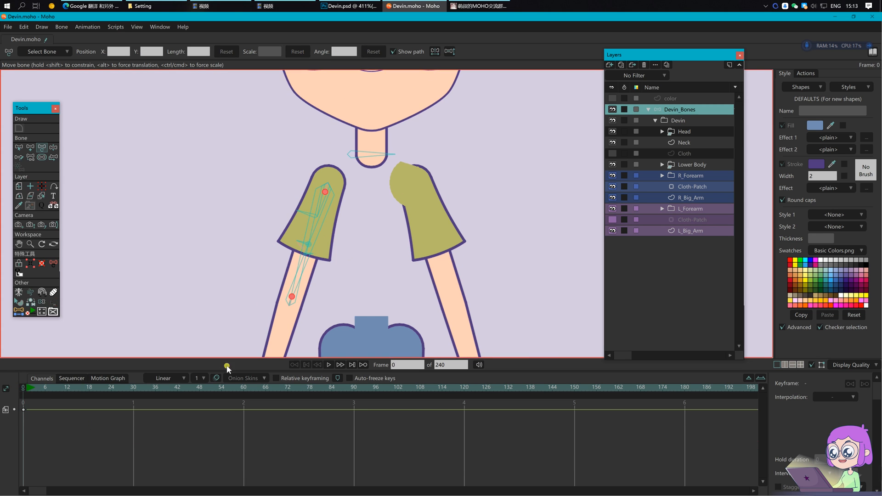
drag(351, 282, 337, 216)
key(b)
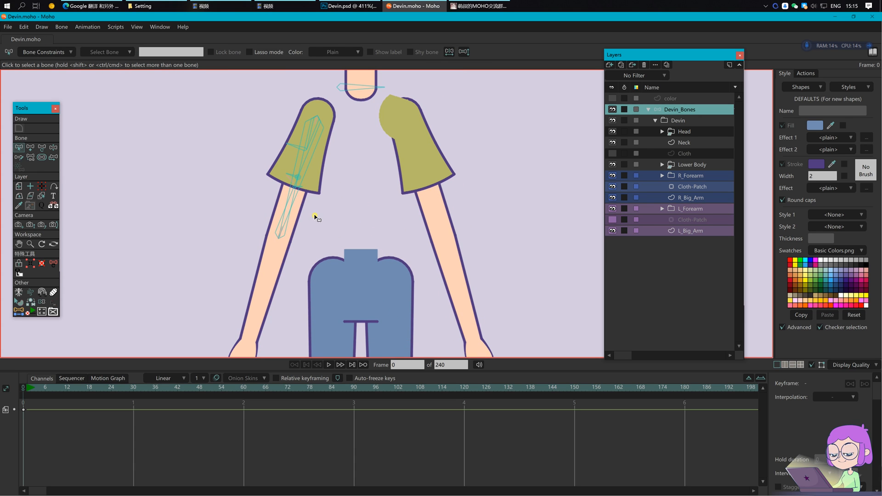
Step: At frame 1, swing the arm up and scale a sleeve bone to 0.8 as a test
click(27, 389)
click(306, 183)
key(z)
drag(305, 177, 232, 174)
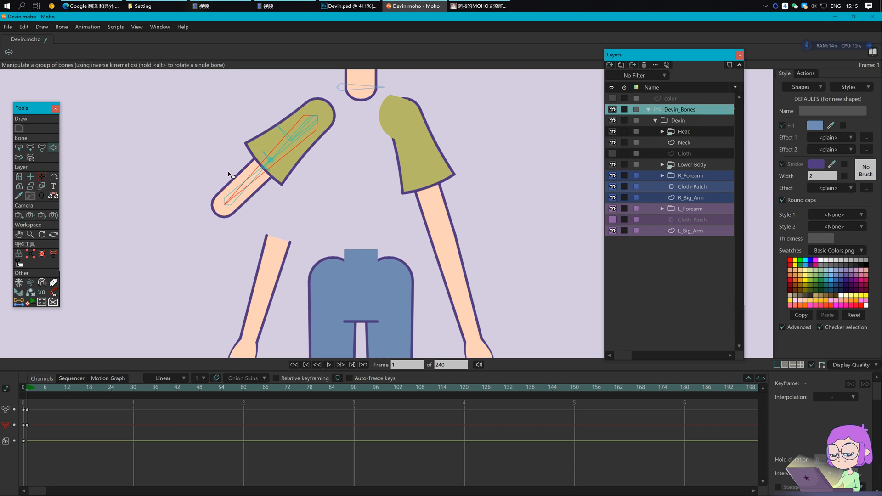
key(t)
click(352, 87)
text(0.8)
key(Return)
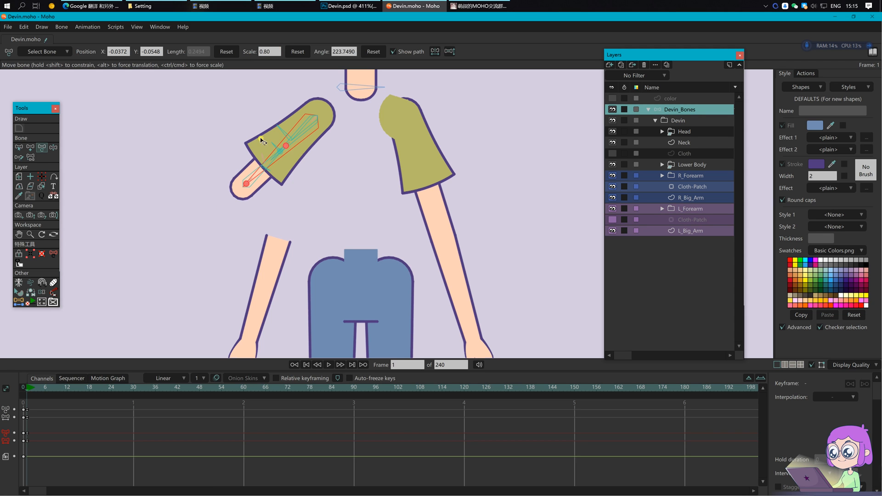
scroll(323, 140, up, 1)
scroll(323, 140, up, 1)
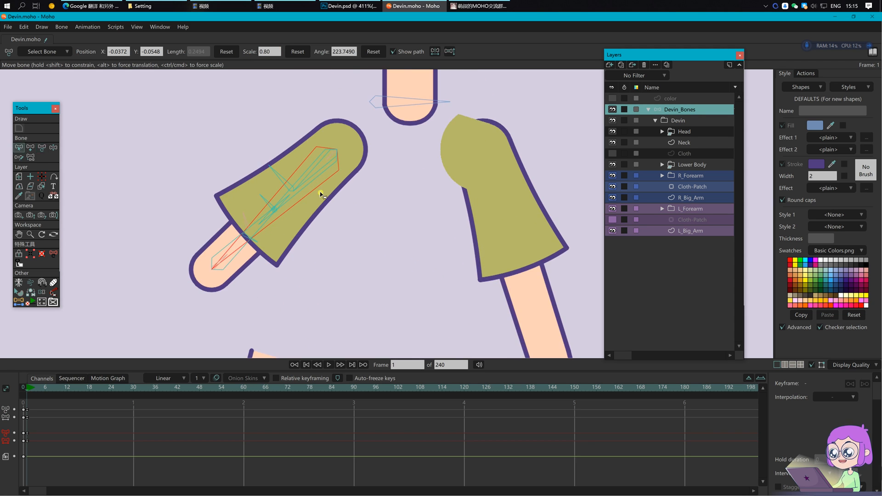
Step: Set L_BigArm as the scale control bone of L_sleeve
key(b)
click(311, 178)
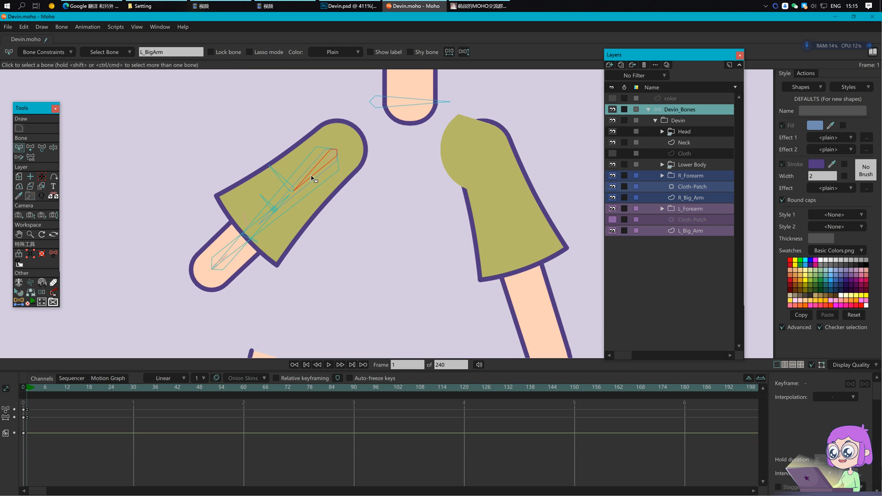
click(64, 52)
click(59, 231)
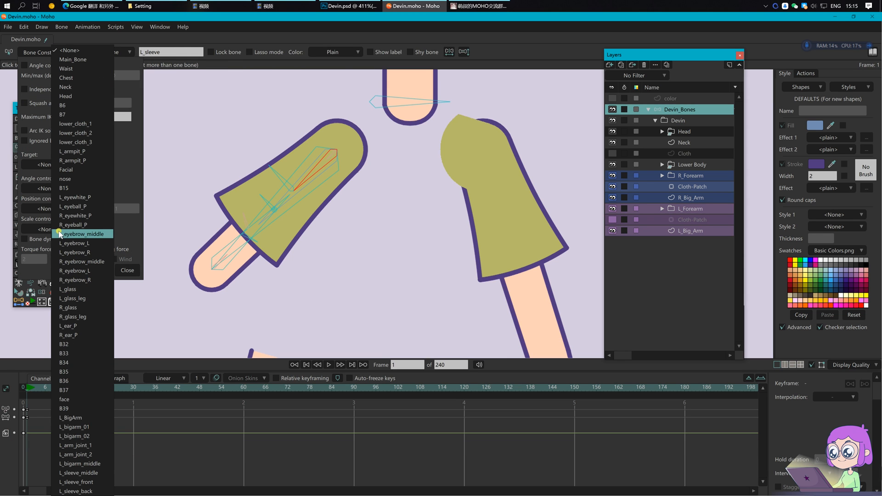
click(74, 419)
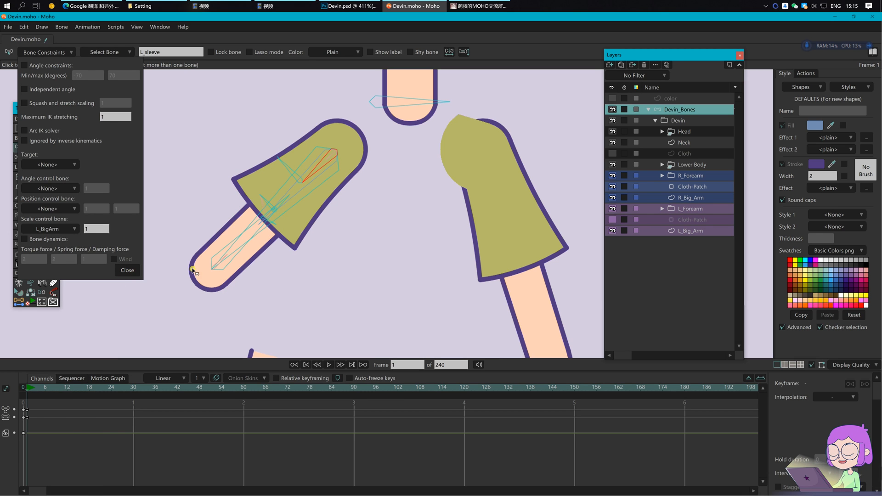
click(130, 274)
Step: Test a 1.1 scale on the sleeve, then delete the test keys and return to frame 0
key(t)
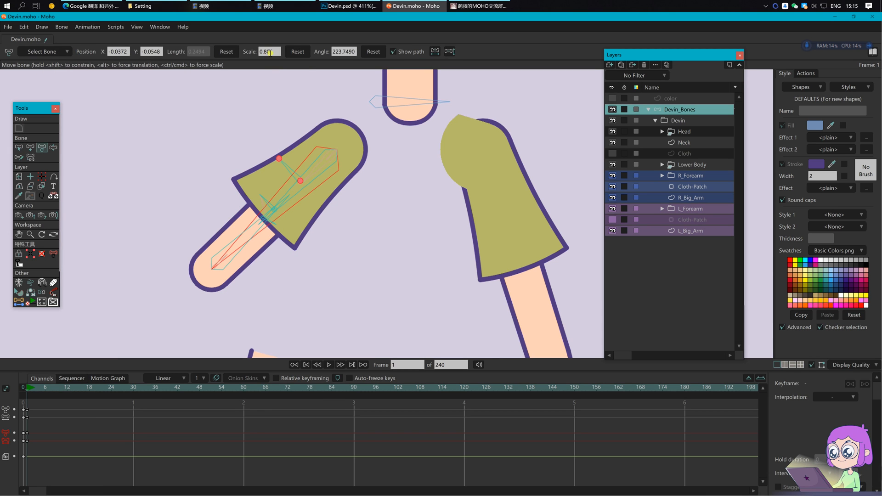
text(1.1)
key(Return)
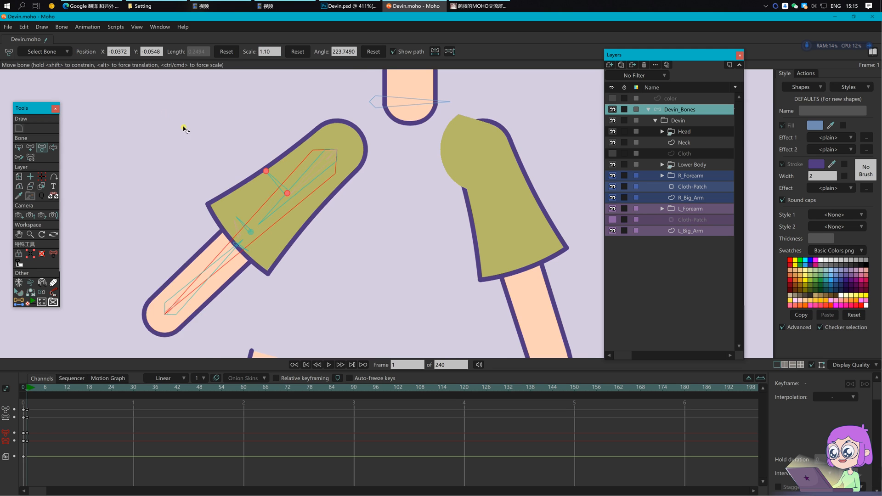
scroll(175, 117, down, 3)
drag(61, 457, 21, 406)
key(Delete)
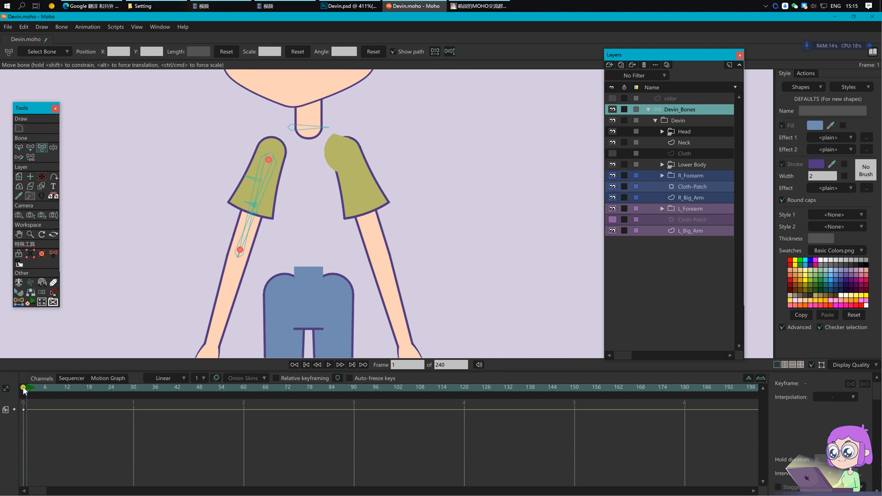
click(23, 388)
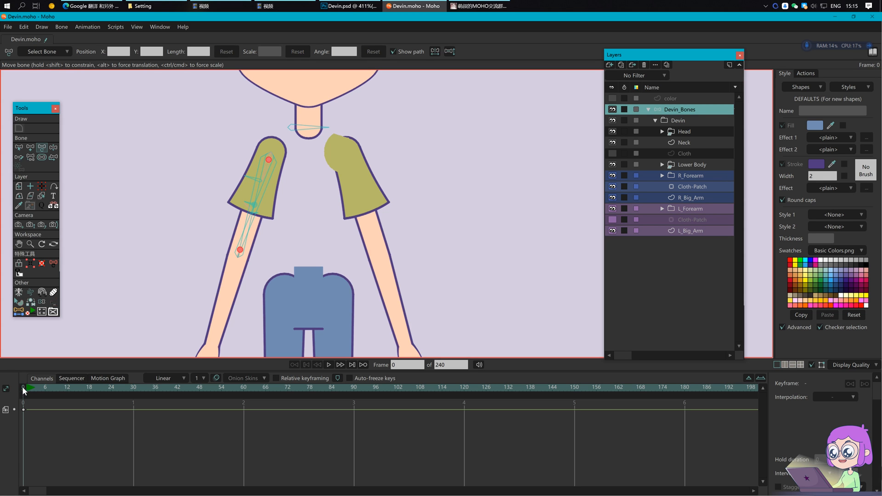
Step: Save the file and select the L_sleeve bone
key(ctrl+s)
scroll(256, 244, up, 2)
key(b)
click(276, 117)
scroll(275, 153, up, 2)
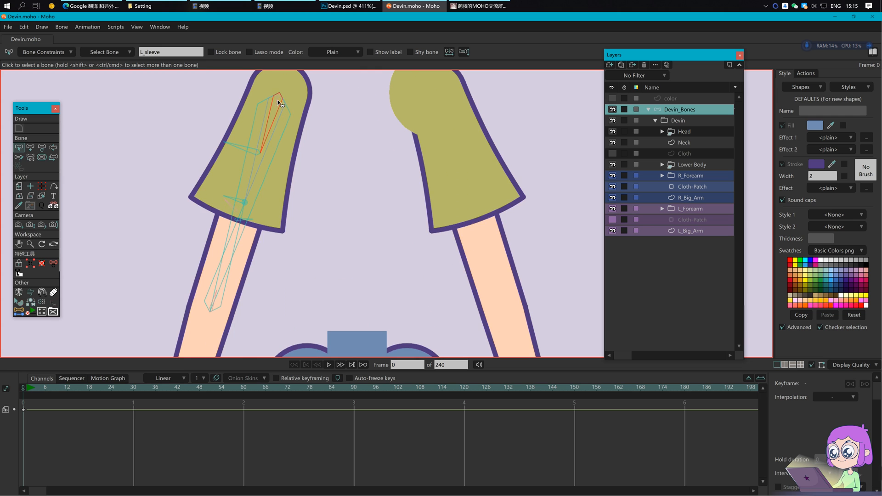
scroll(278, 102, up, 2)
Step: Select L_bigarm_01 and assign it the Purple bone colour
click(285, 126)
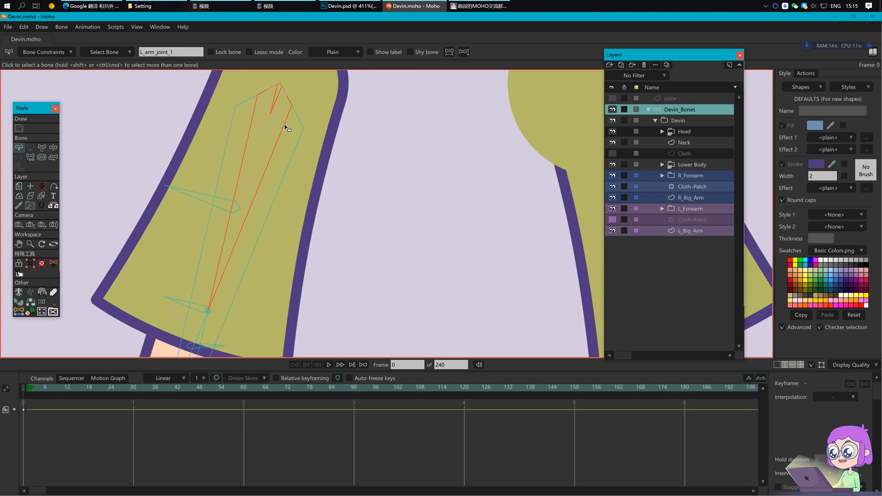
scroll(344, 142, down, 2)
drag(313, 257, 309, 201)
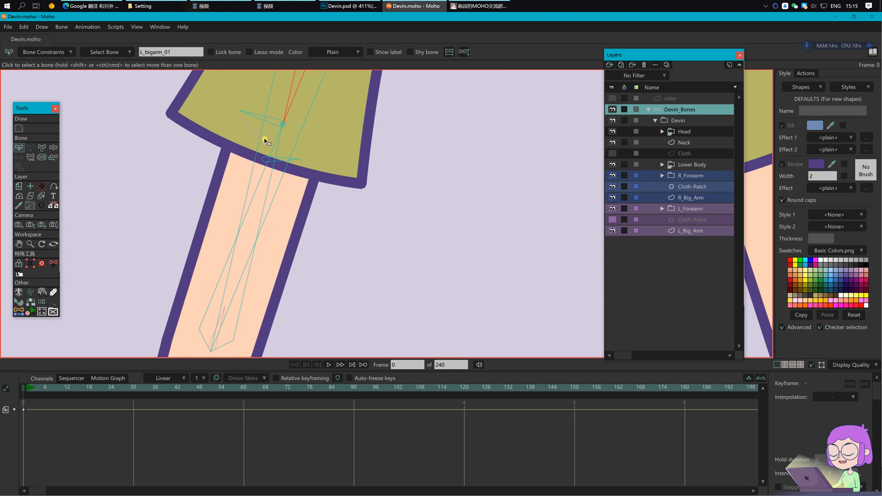
drag(308, 272, 314, 224)
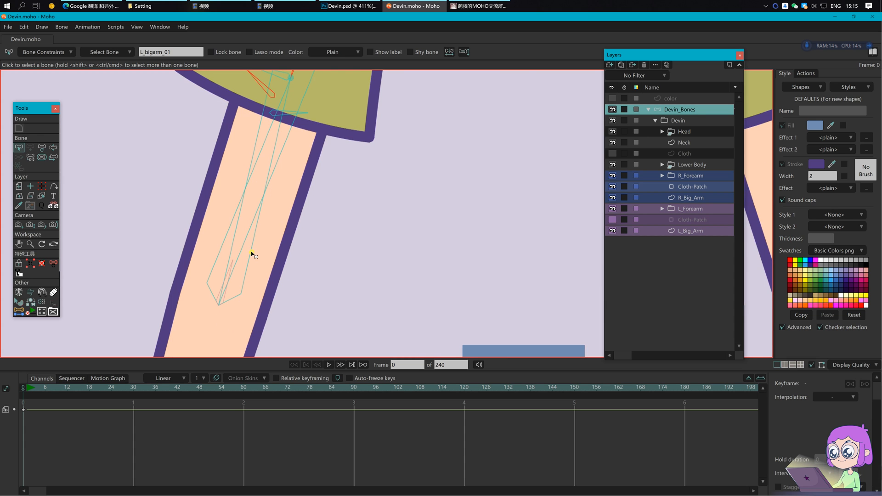
scroll(309, 266, down, 2)
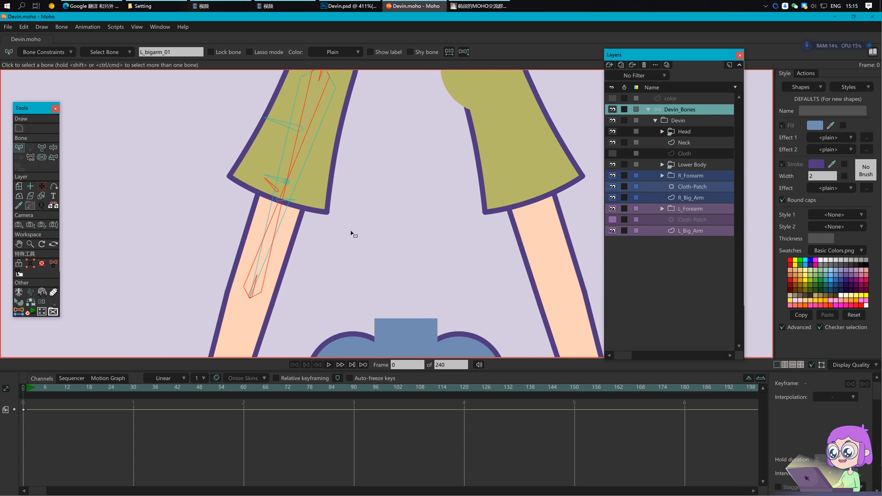
scroll(351, 233, down, 4)
drag(366, 226, 326, 236)
scroll(327, 236, up, 2)
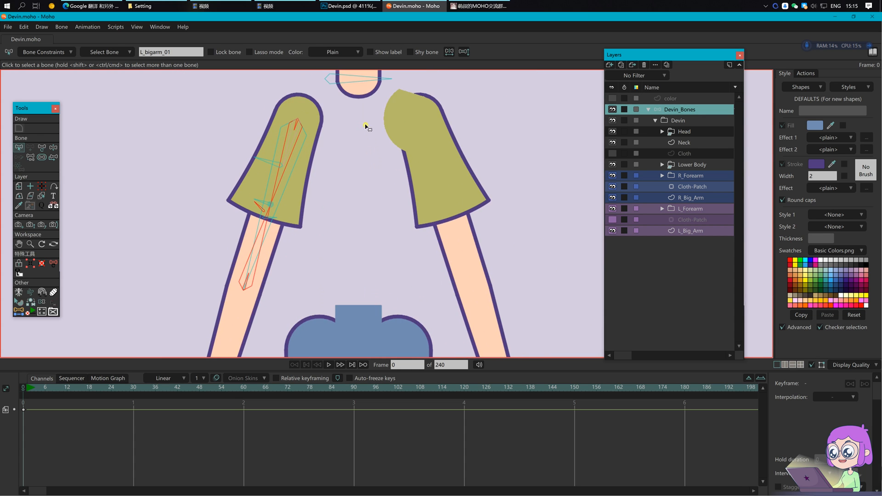
click(349, 53)
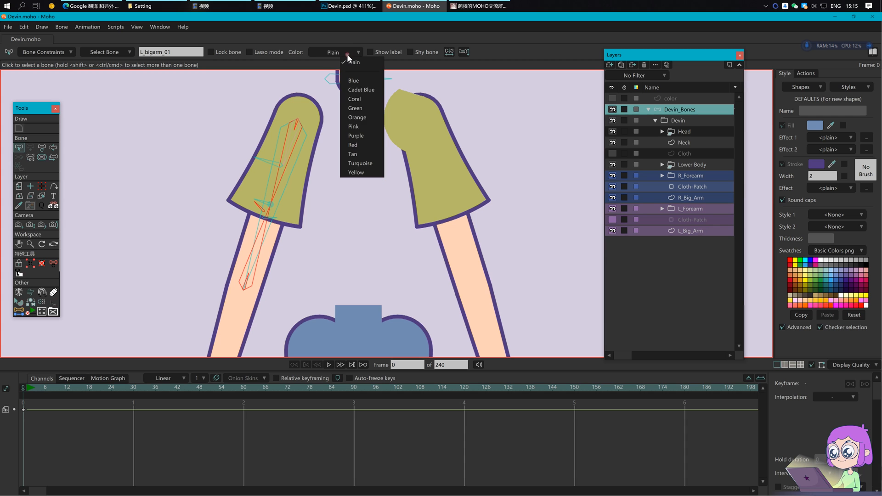
click(357, 134)
Step: Clear the selection and turn off the coloured bone display
click(122, 239)
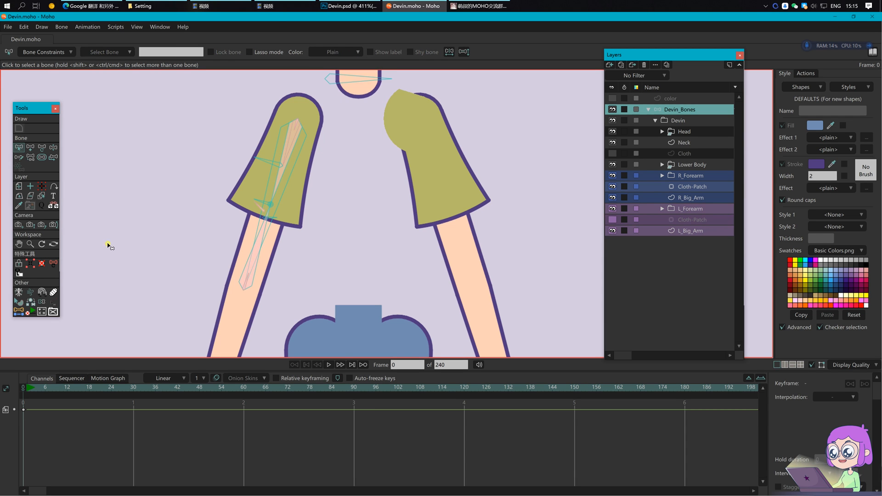
click(36, 301)
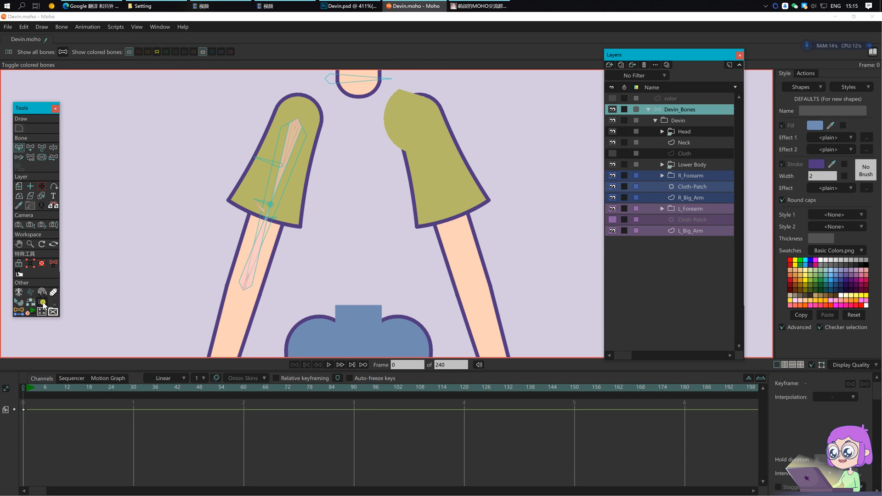
click(204, 52)
scroll(329, 185, down, 2)
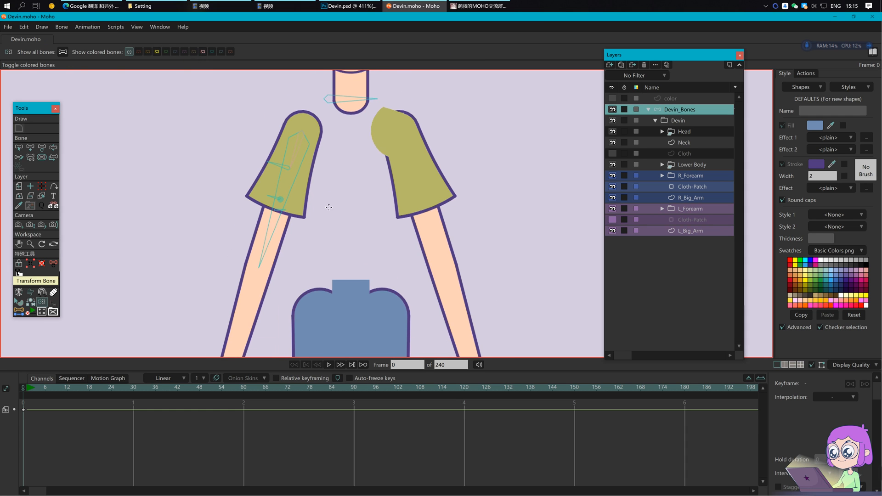
drag(339, 219, 329, 185)
scroll(329, 186, down, 2)
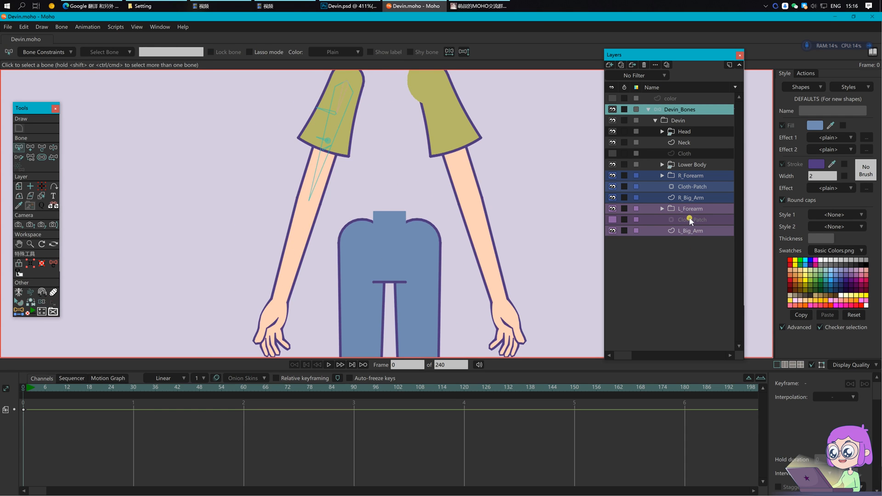
Step: Show the left arm's Cloth-Patch layer and select it for binding
click(613, 220)
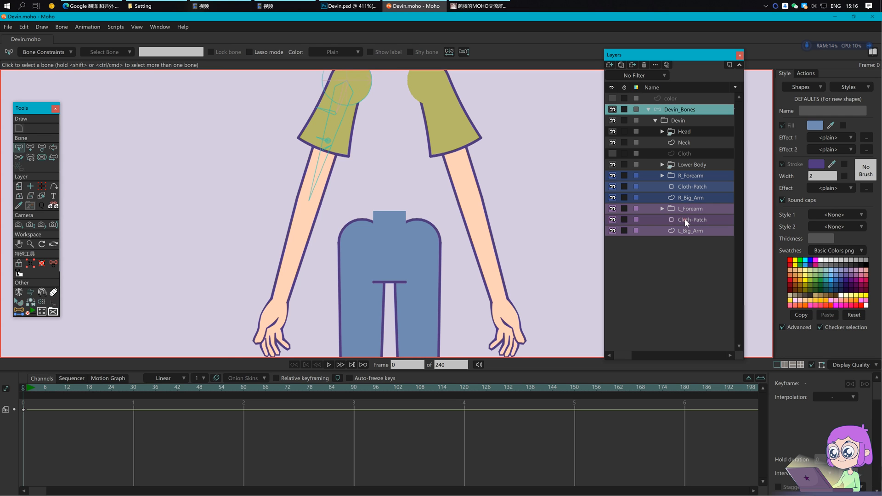
click(684, 220)
scroll(395, 207, up, 3)
scroll(353, 193, up, 3)
click(42, 147)
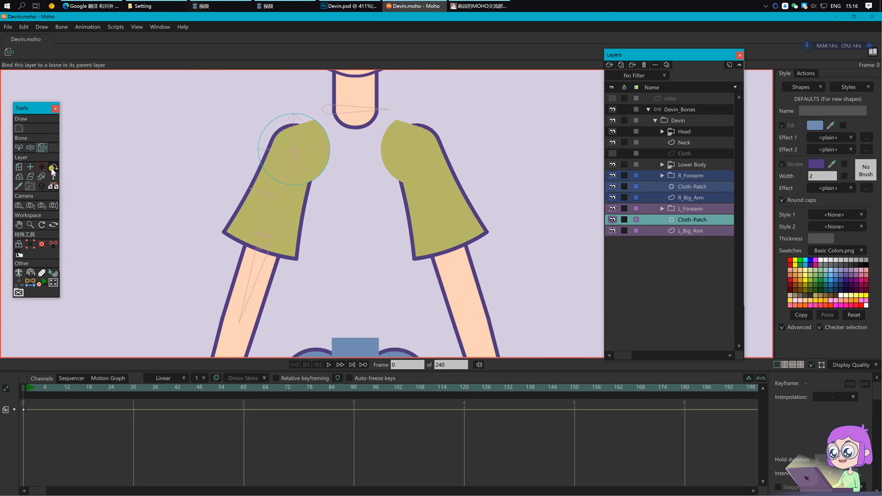
scroll(161, 193, up, 3)
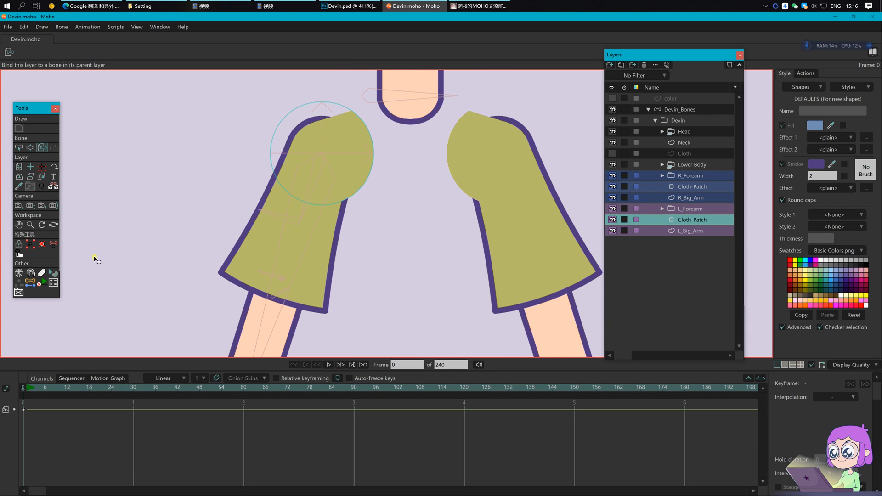
Step: On Devin_Bones, turn coloured bones on and delete the stray frame-0 keys
click(40, 282)
click(679, 111)
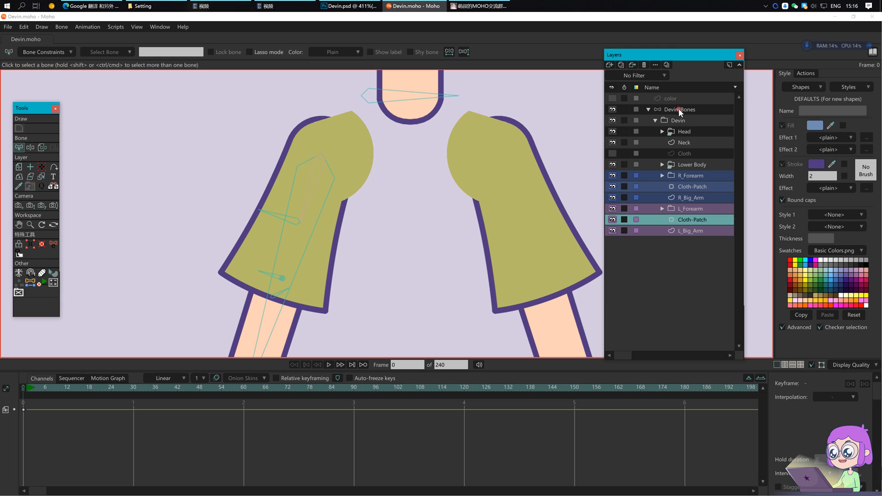
click(42, 302)
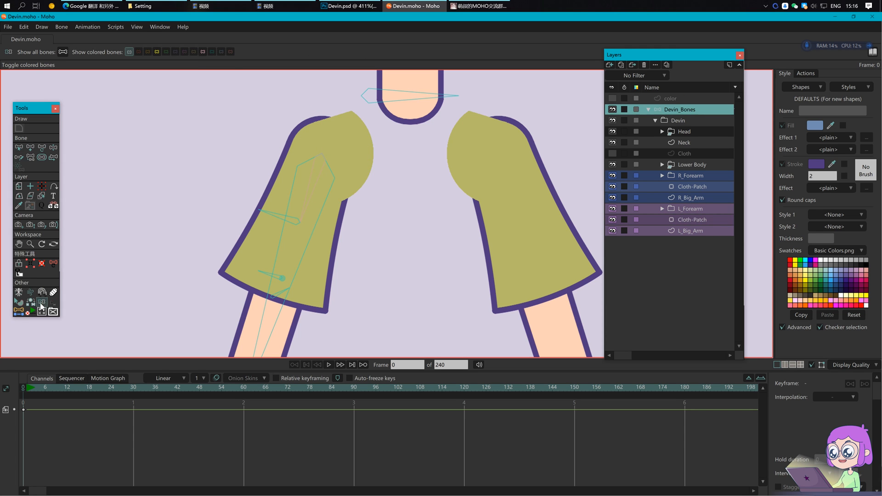
click(202, 52)
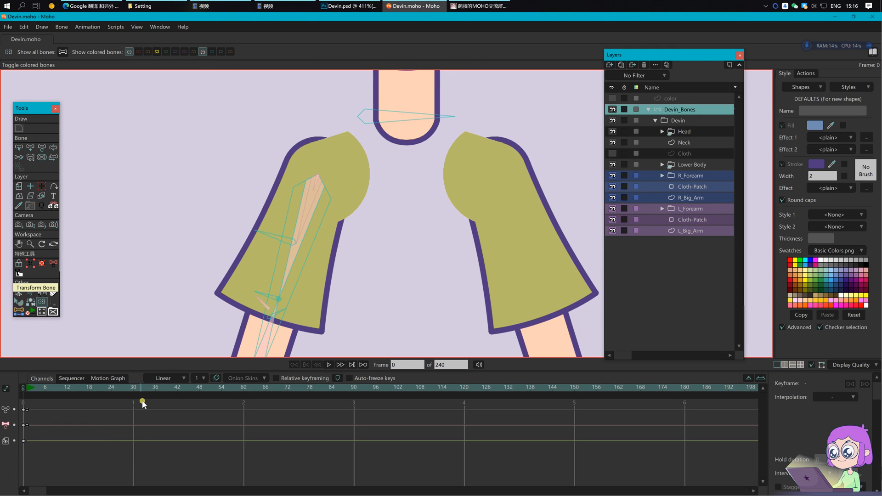
drag(98, 406, 19, 441)
key(Delete)
Step: Bind the left Cloth-Patch layer to the small bone at the top of the upper arm
click(697, 221)
scroll(335, 191, up, 4)
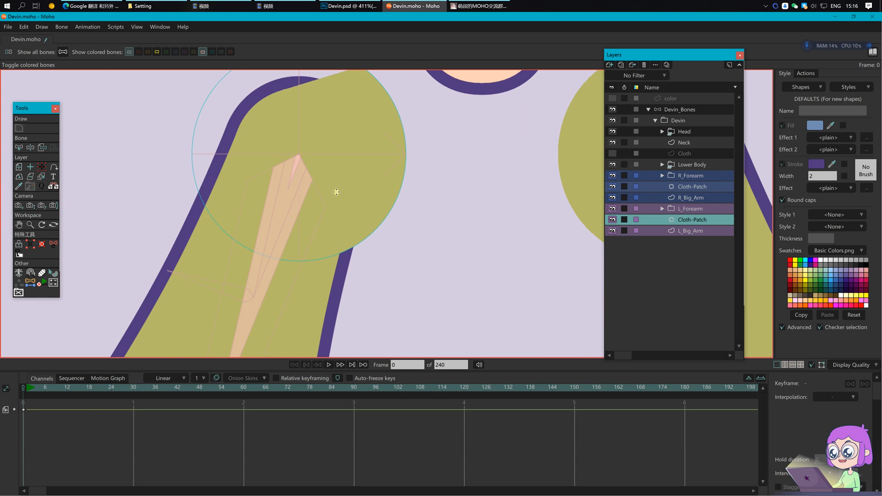
click(44, 149)
scroll(323, 179, up, 3)
click(272, 167)
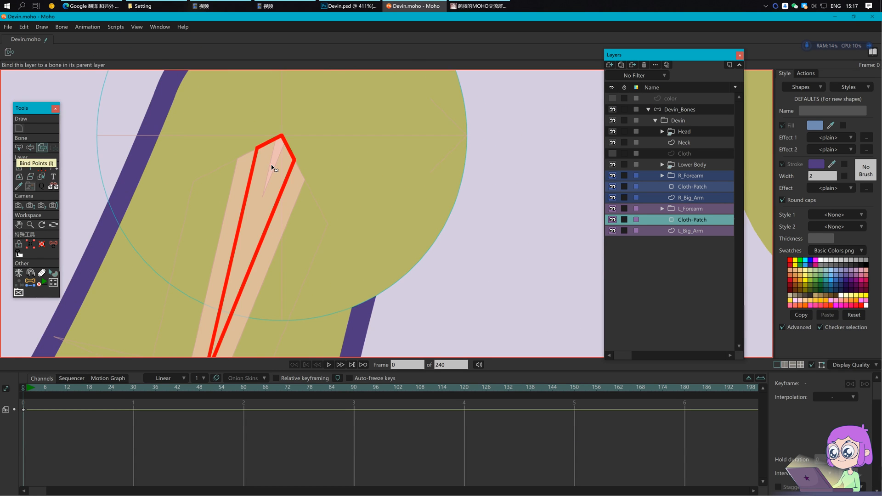
click(272, 160)
scroll(270, 160, up, 2)
scroll(269, 161, down, 1)
click(266, 168)
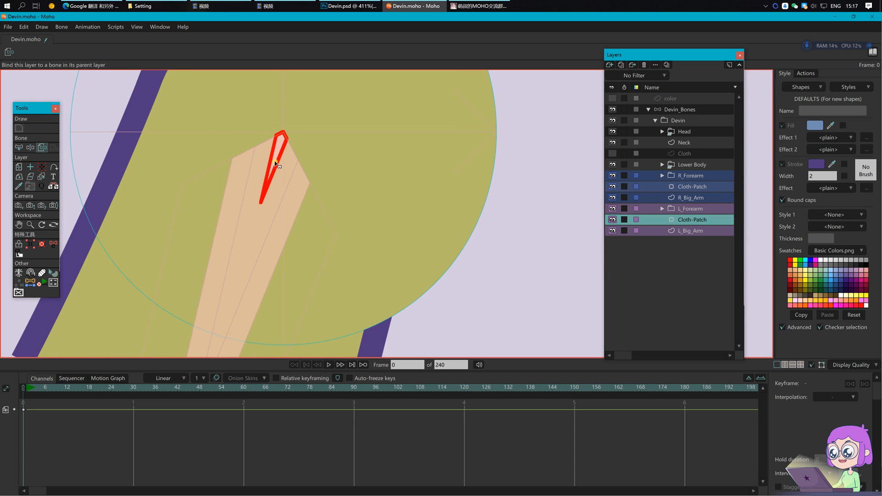
Step: Turn the coloured bone display off and hide the left Cloth-Patch layer
click(685, 113)
scroll(256, 183, down, 3)
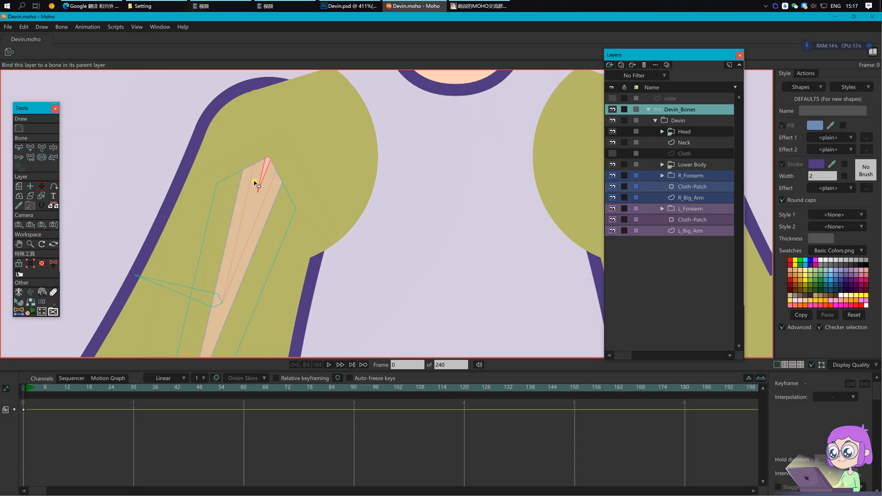
click(41, 302)
click(203, 52)
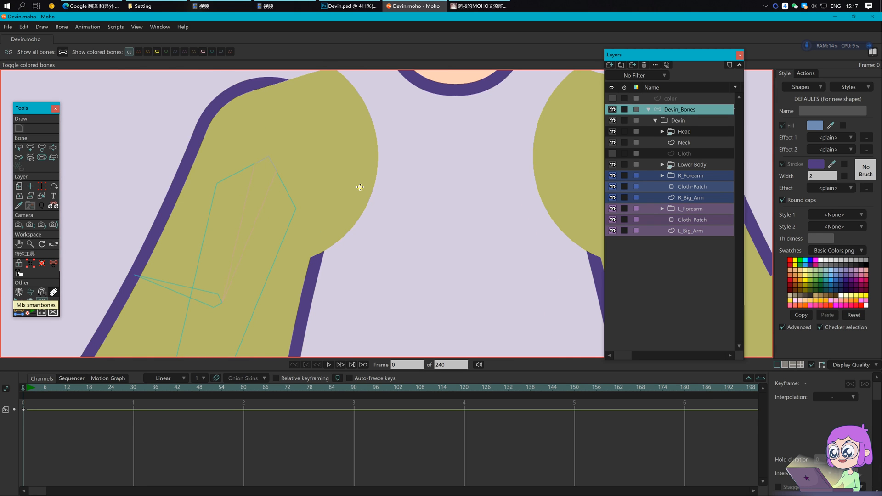
scroll(386, 248, down, 3)
scroll(394, 287, down, 2)
click(613, 220)
drag(398, 235, 390, 182)
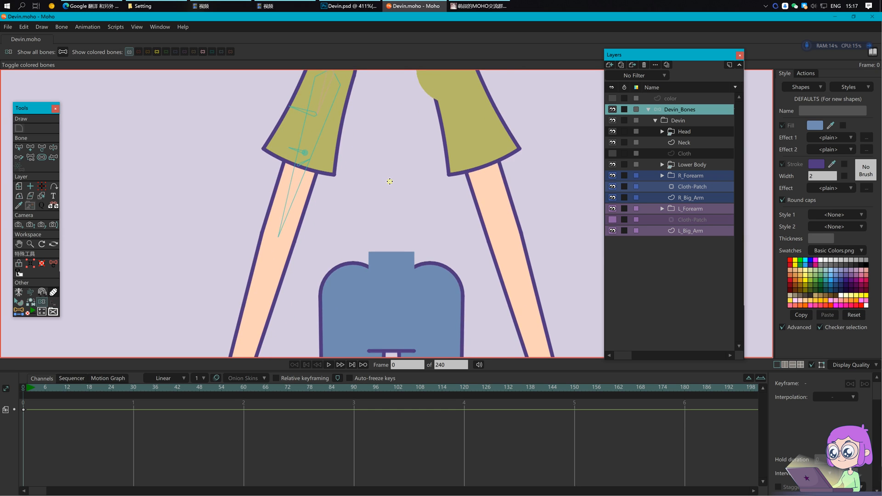
Step: Expand the L_Forearm group and select its artwork layer
scroll(390, 182, down, 2)
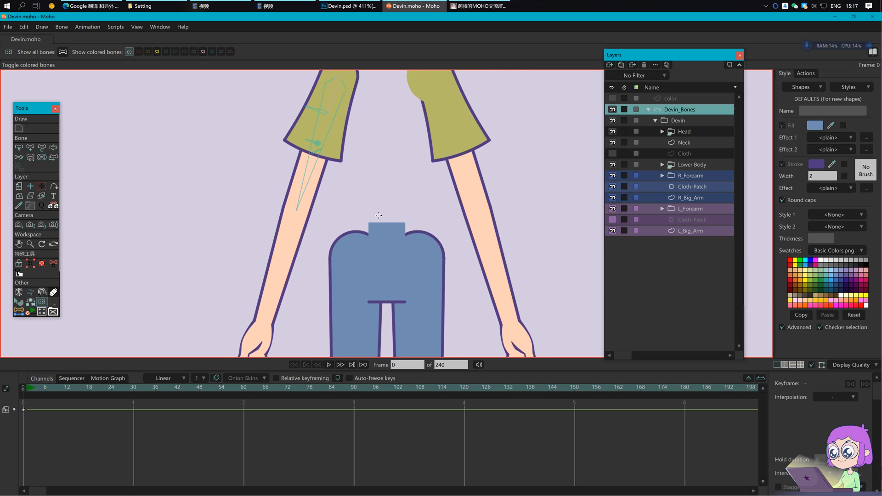
click(663, 209)
click(700, 230)
scroll(285, 197, up, 2)
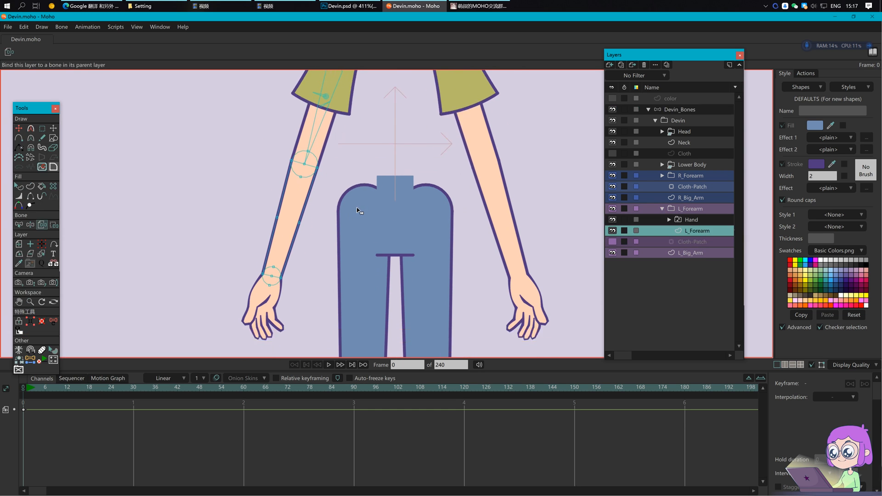
Step: Create a bone on Devin_Bones running from the elbow point to the wrist point
click(31, 359)
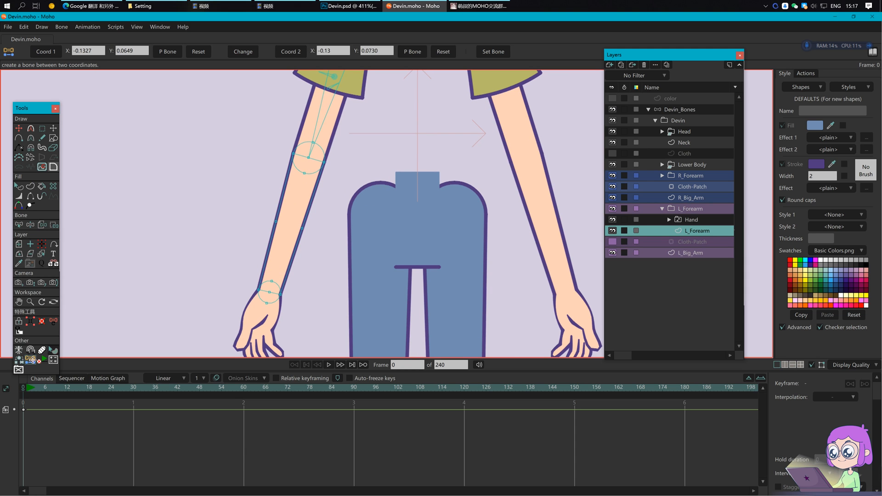
click(305, 161)
click(45, 52)
click(270, 292)
click(288, 51)
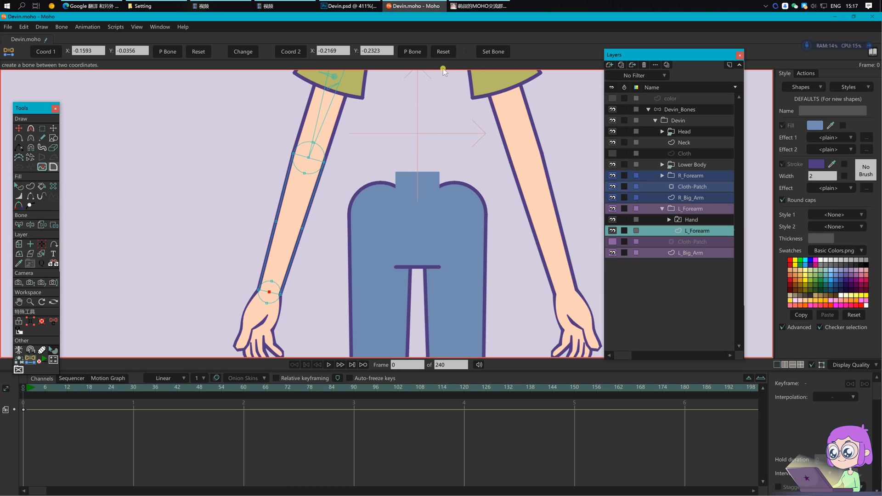
click(691, 113)
click(501, 52)
Step: Name the new forearm bone L_Forearm
key(b)
drag(268, 167, 338, 238)
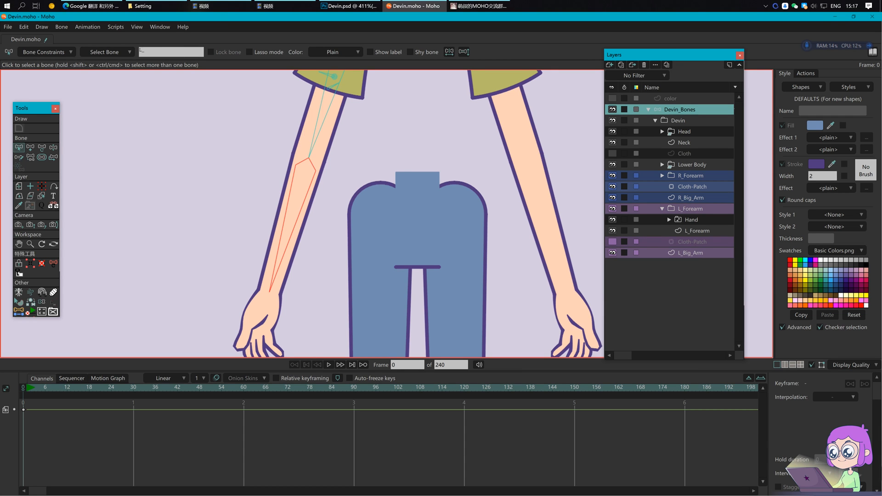
text(L_Forearm)
key(Return)
Step: Reparent the arm bones, save the project, and switch to the L_Forearm vector layer
key(p)
click(317, 141)
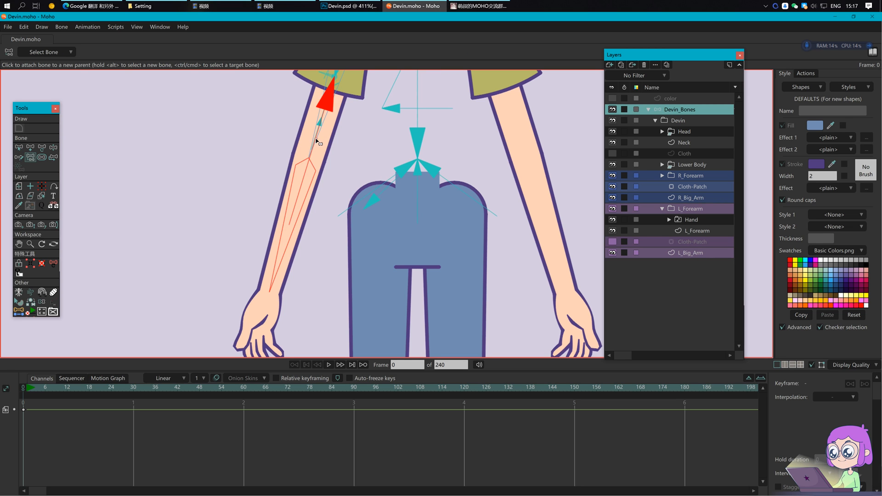
key(Return)
key(ctrl+s)
drag(335, 150, 323, 155)
click(697, 231)
scroll(311, 191, up, 3)
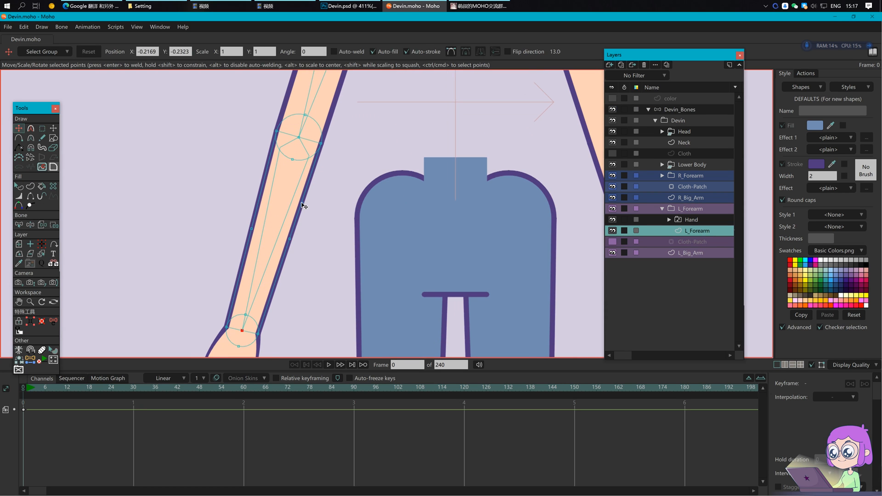
Step: Copy the mid-forearm points' centre (Y -0.1340) into the script's second coordinate and create the first forearm bone
drag(224, 211, 327, 263)
key(t)
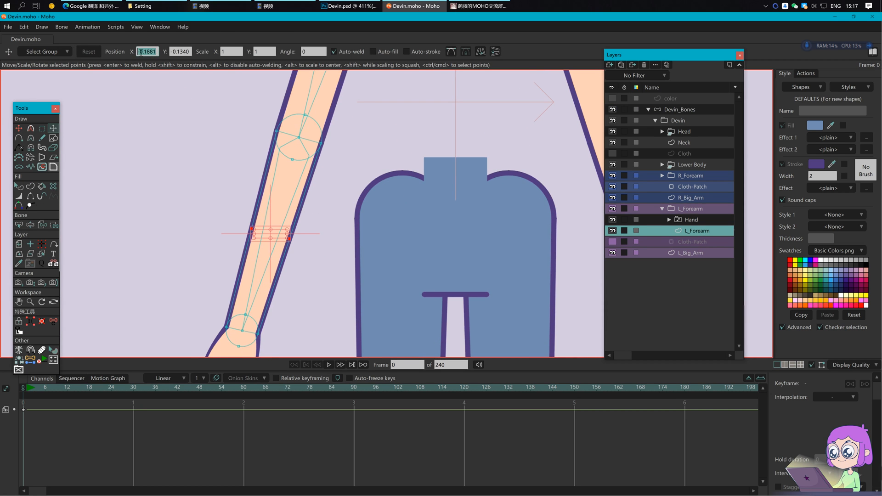
click(31, 360)
drag(345, 52, 304, 52)
text(-0.1881)
click(54, 129)
drag(187, 52, 158, 54)
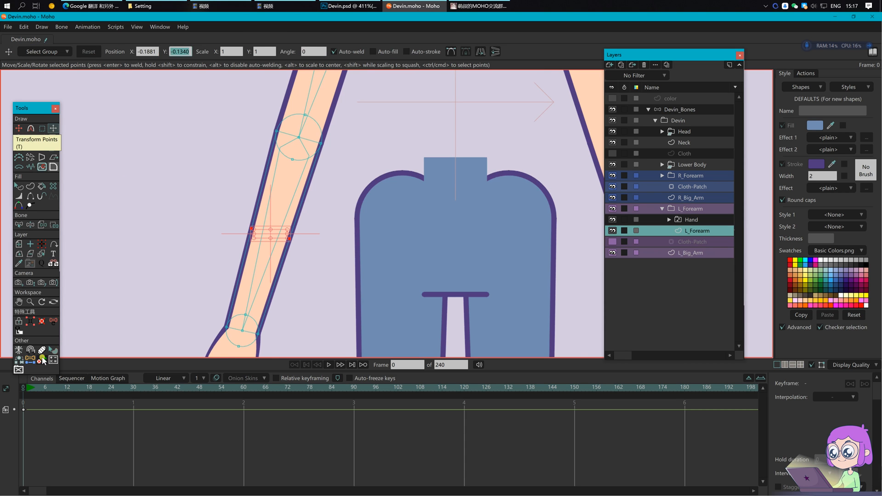
click(31, 360)
drag(381, 51, 342, 51)
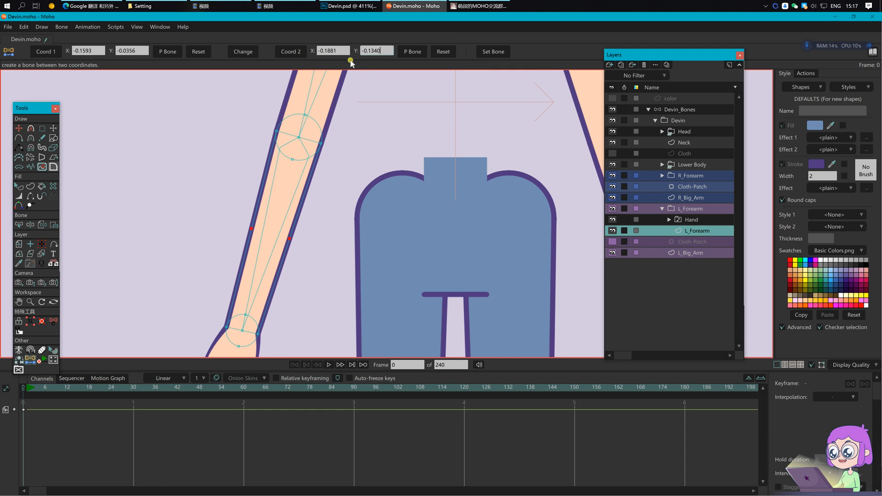
click(688, 110)
click(492, 53)
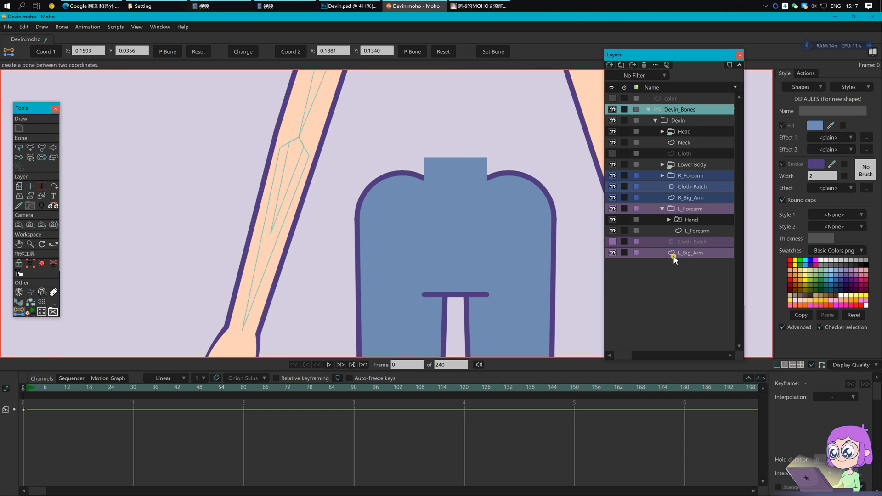
Step: Create the second forearm bone from the wrist point, (-0.2169, -0.2323) to (-0.1881, -0.1340), and select the upper bone
click(676, 256)
click(701, 231)
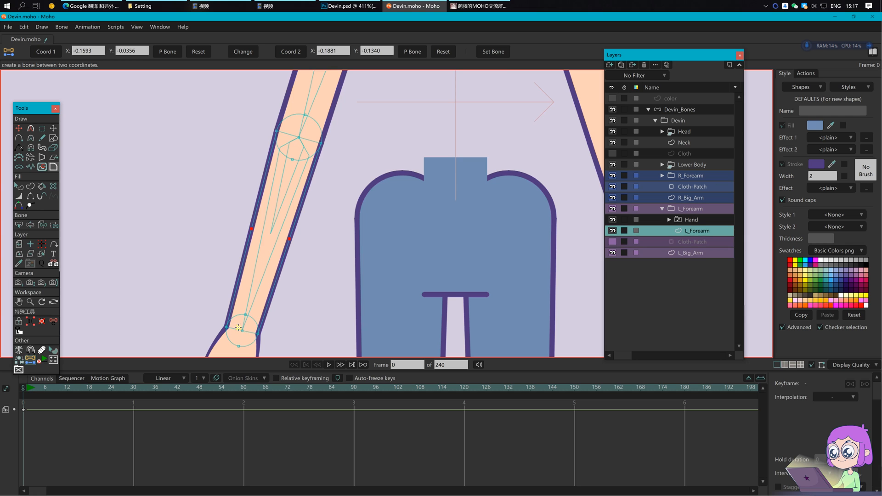
click(241, 331)
click(46, 52)
click(673, 111)
click(503, 51)
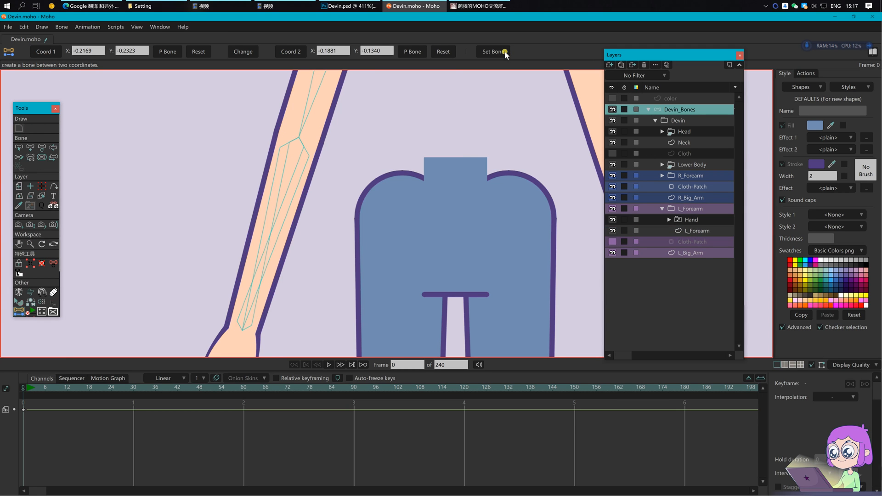
drag(355, 268, 377, 257)
key(z)
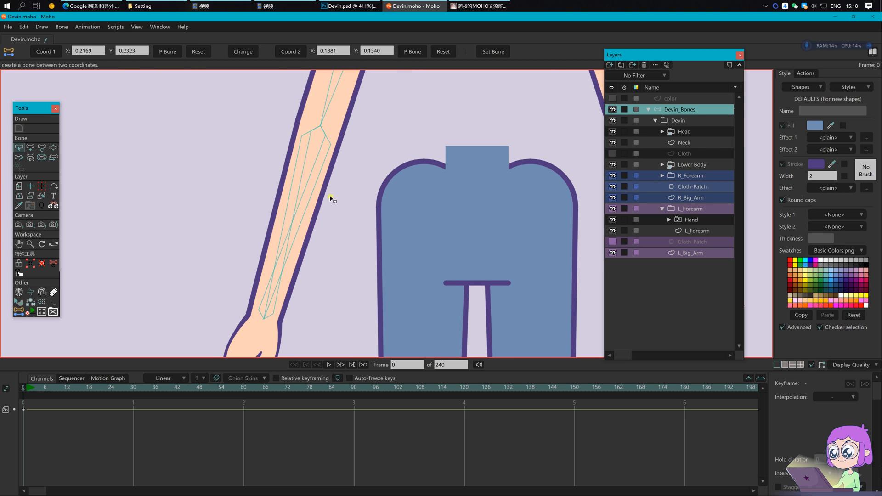
click(305, 202)
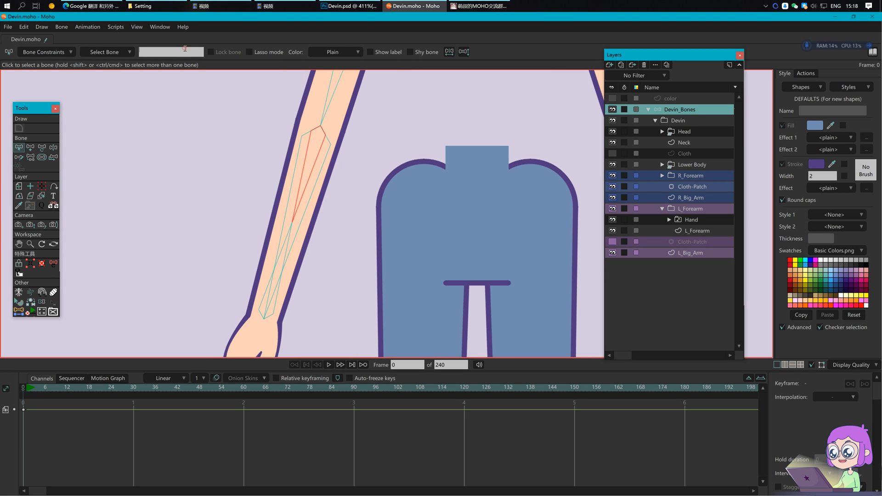
Step: Rename the upper forearm bone L_forearm_01 and the lower one L_forearm_02
drag(343, 124, 366, 209)
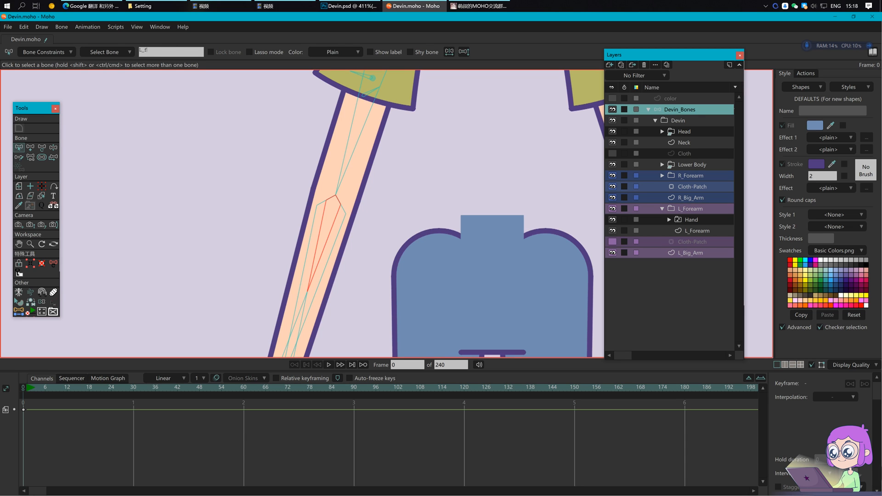
key(BackSpace)
key(BackSpace)
text(orearm_01)
key(Return)
click(304, 322)
click(172, 52)
text(L_forearm)
key(Return)
Step: Select both forearm bones and reparent them to a new parent bone
click(361, 222)
scroll(369, 239, down, 5)
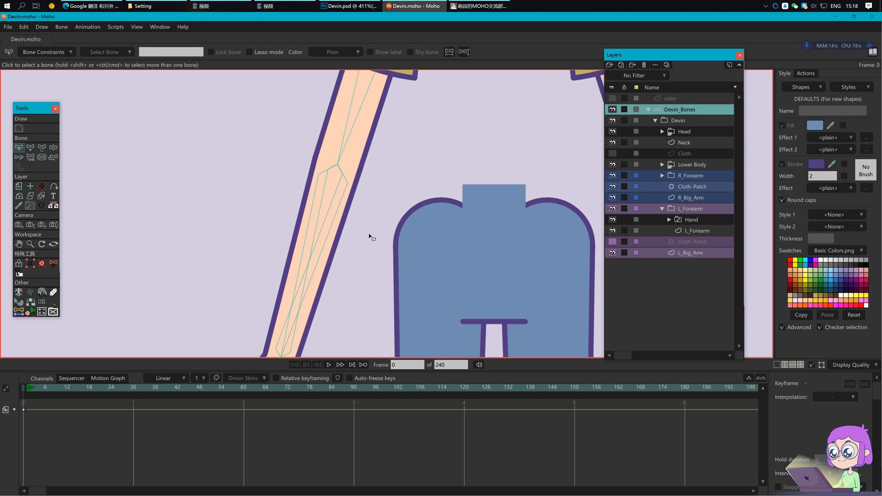
click(316, 216)
shift+click(309, 249)
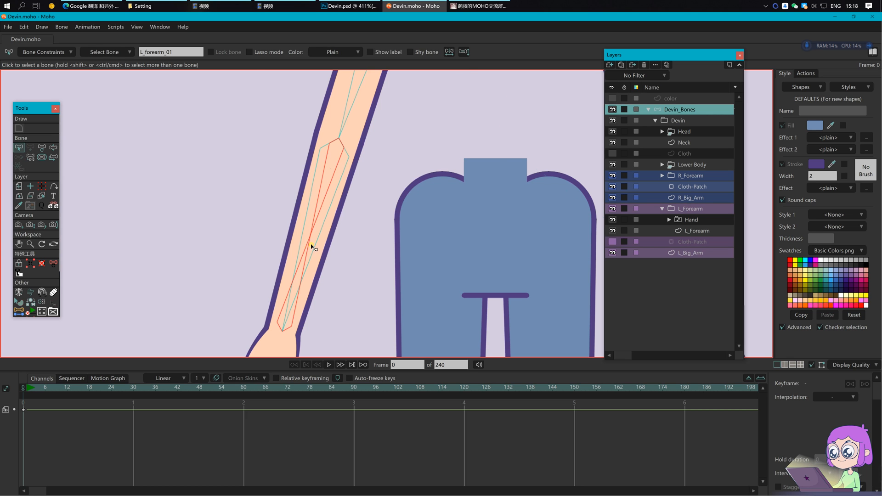
key(p)
click(323, 224)
key(Return)
Step: Draw short joint bones at the upper forearm bone's tip and the lower bone's base
key(b)
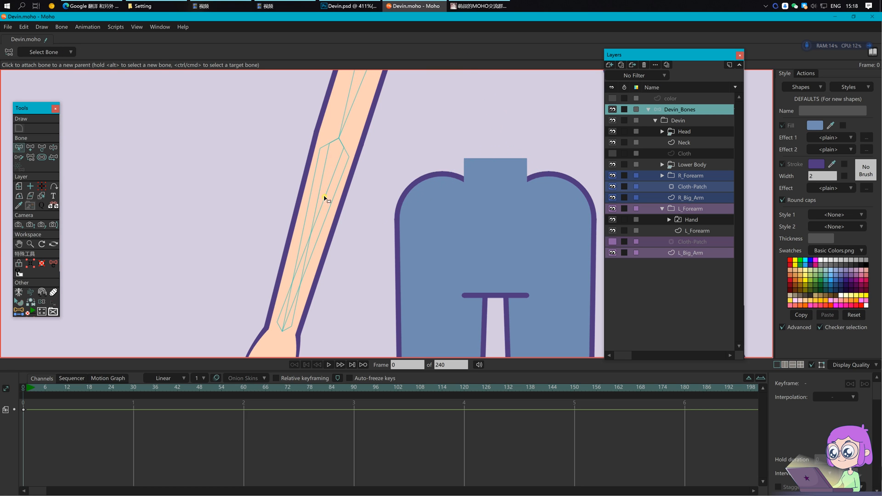
click(325, 195)
key(a)
drag(337, 139, 337, 157)
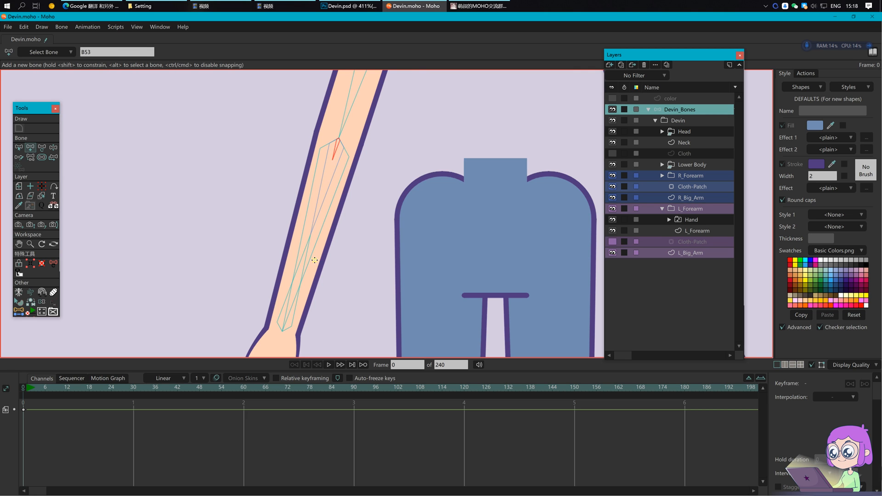
alt+click(290, 321)
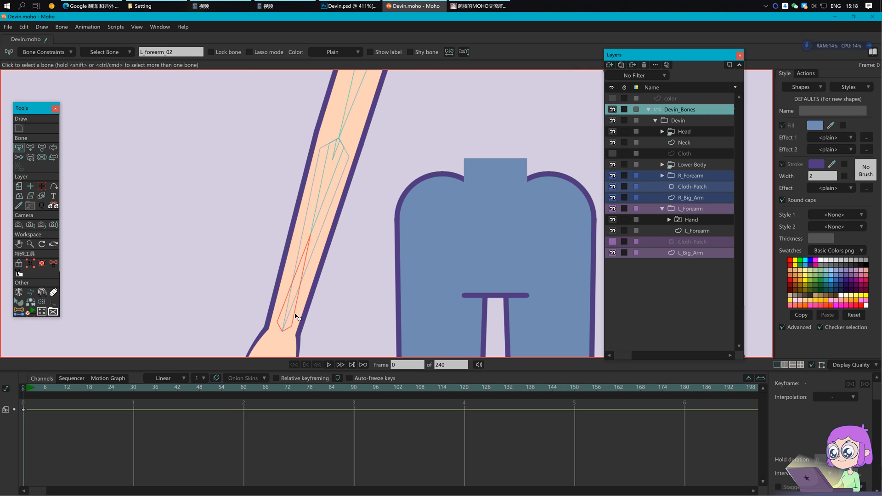
drag(285, 328, 293, 304)
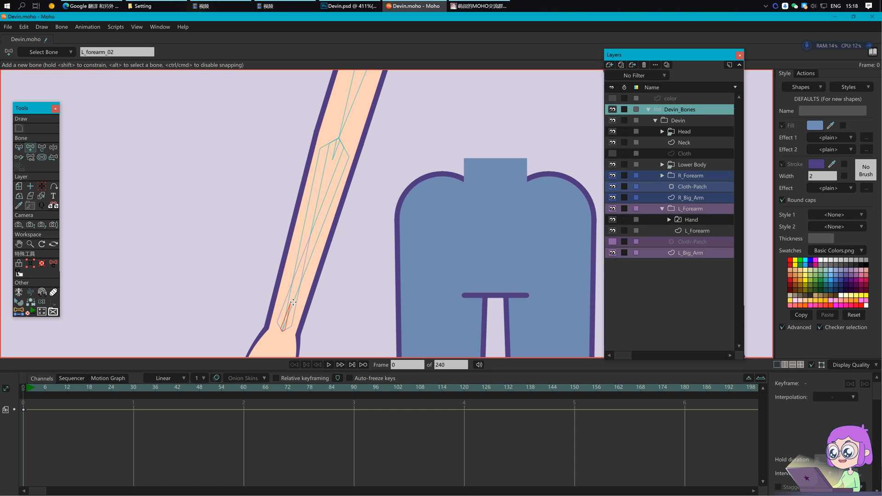
key(s)
click(339, 144)
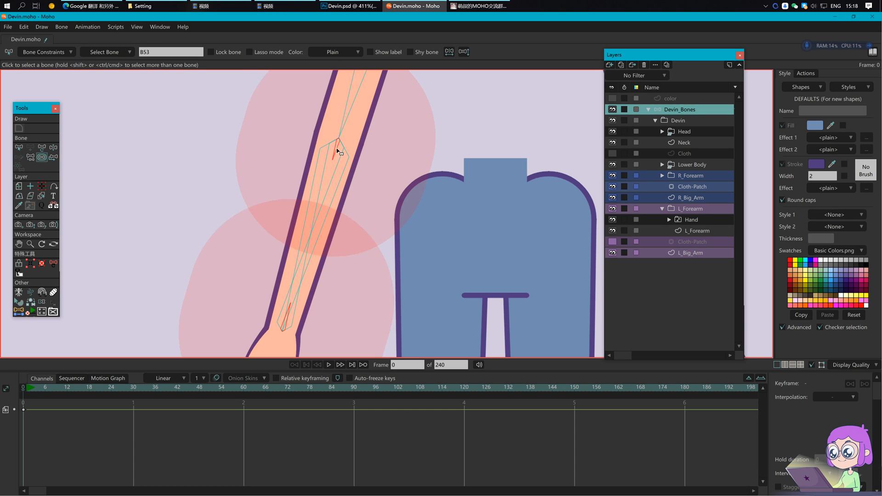
Step: Name the top joint bone L_arm_joint_3 and the wrist joint bone L_arm_joint_4
key(z)
double_click(190, 52)
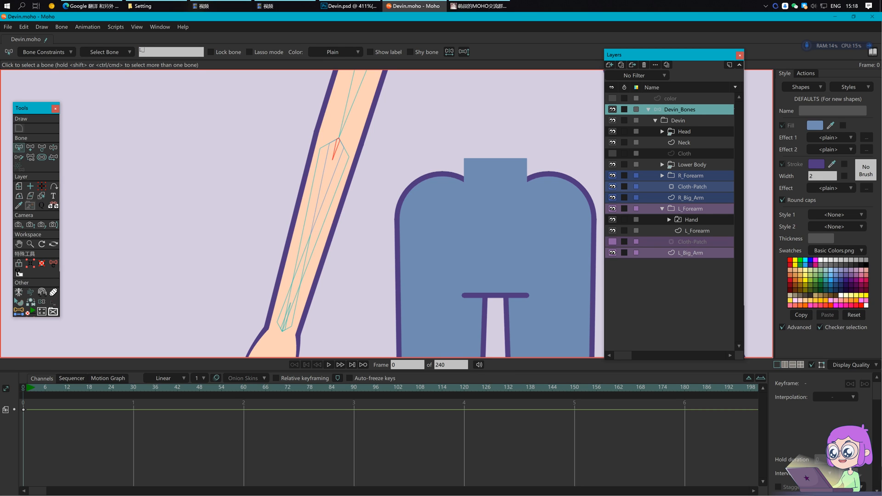
text(L_arm)
key(Return)
click(285, 325)
double_click(178, 49)
text(L_arm_joint_3)
key(Return)
key(Return)
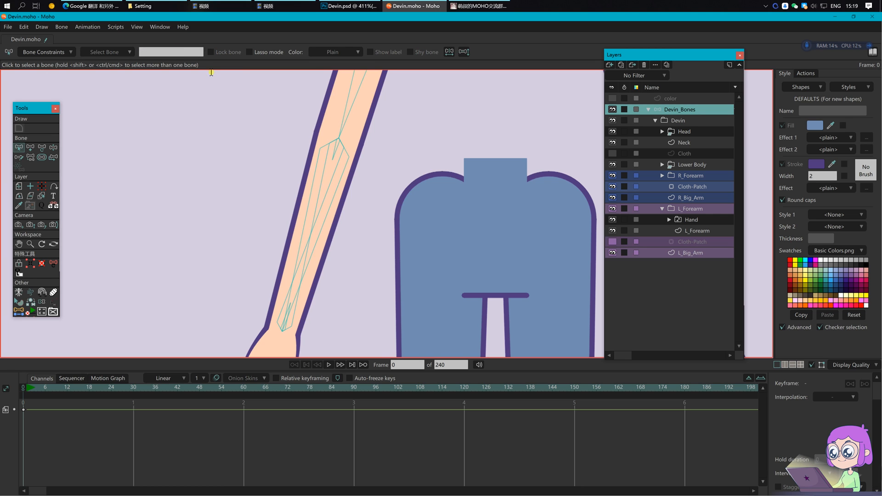
Step: Add a short crosswise bone at mid-forearm under the forearm bone
click(322, 213)
key(a)
click(302, 224)
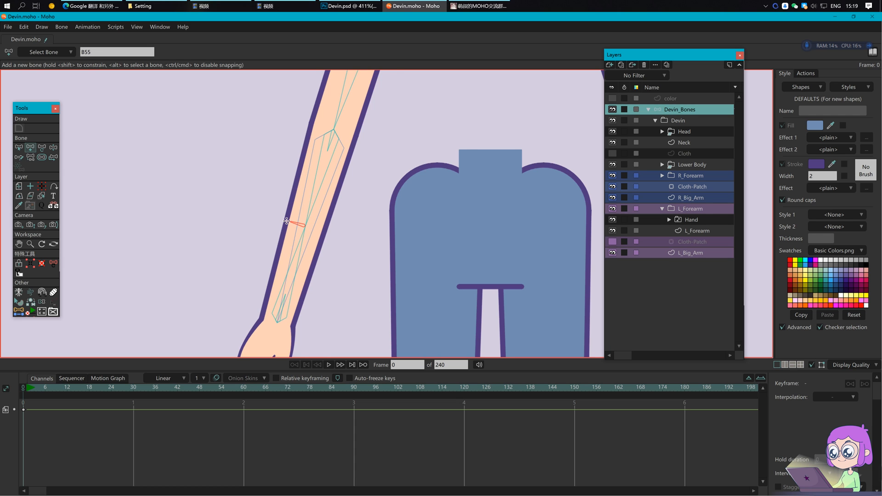
Step: Set the mid-forearm bone's strength to 0 and rename it from B55 to L_forearm_middle
scroll(286, 221, up, 4)
key(s)
drag(311, 217, 152, 246)
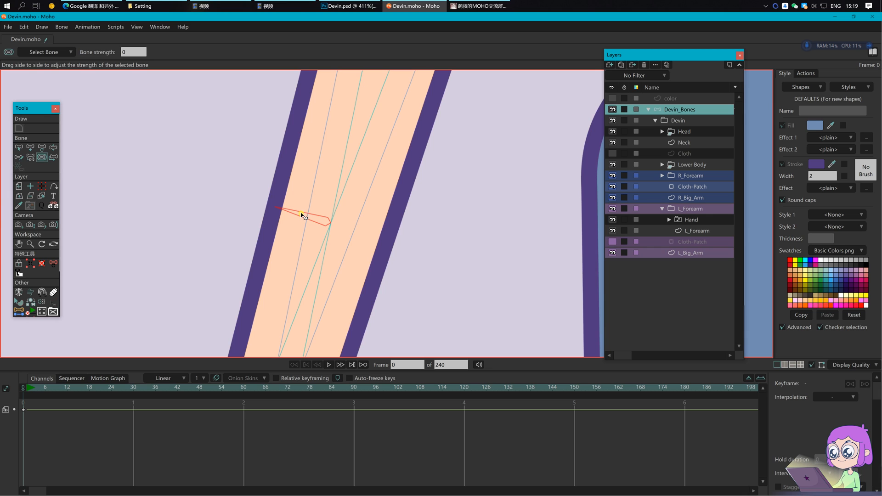
key(b)
double_click(163, 53)
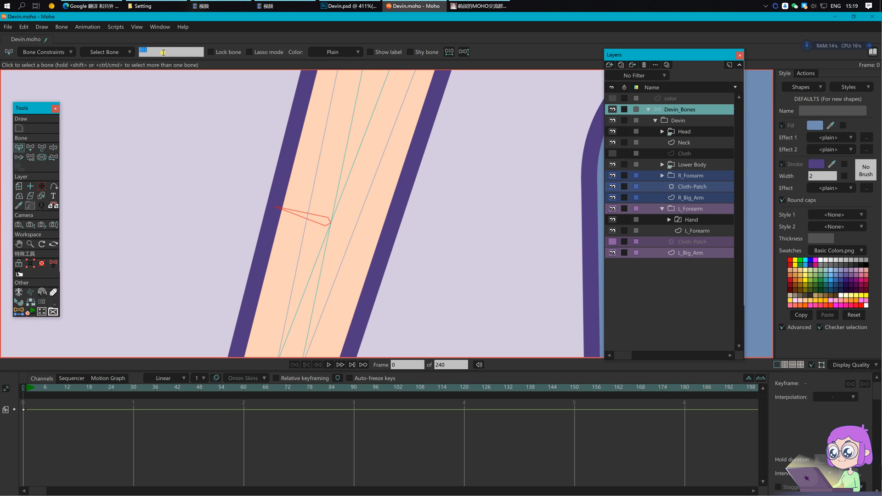
text(L_fro)
key(BackSpace)
key(BackSpace)
text(orearm_middle)
key(Return)
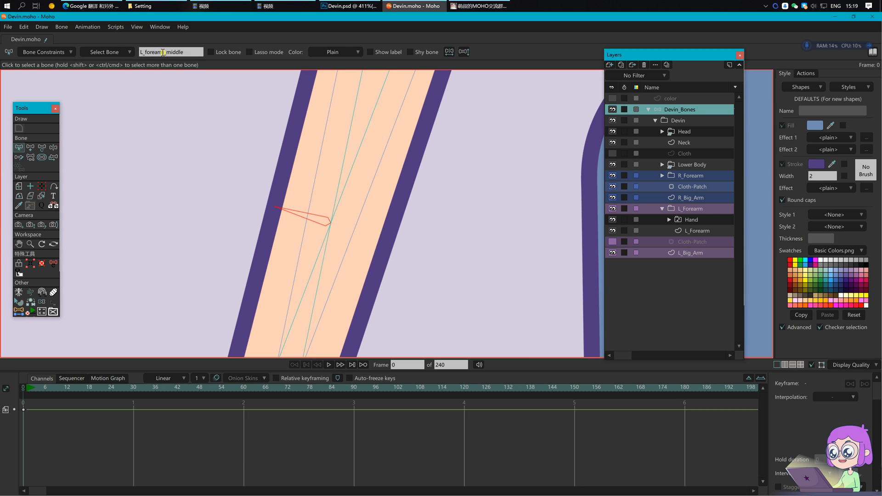
Step: Reparent the two forearm bones, then return to the L_Forearm vector layer
click(406, 213)
scroll(407, 204, down, 6)
click(332, 189)
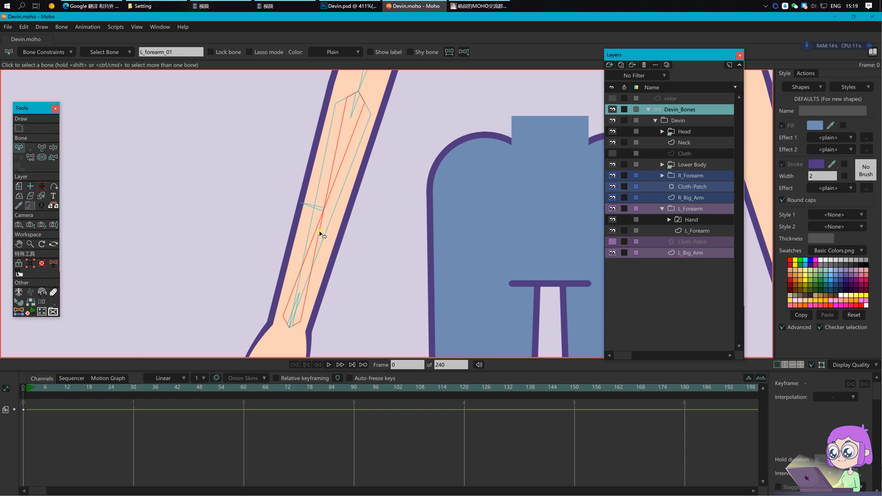
key(p)
click(347, 246)
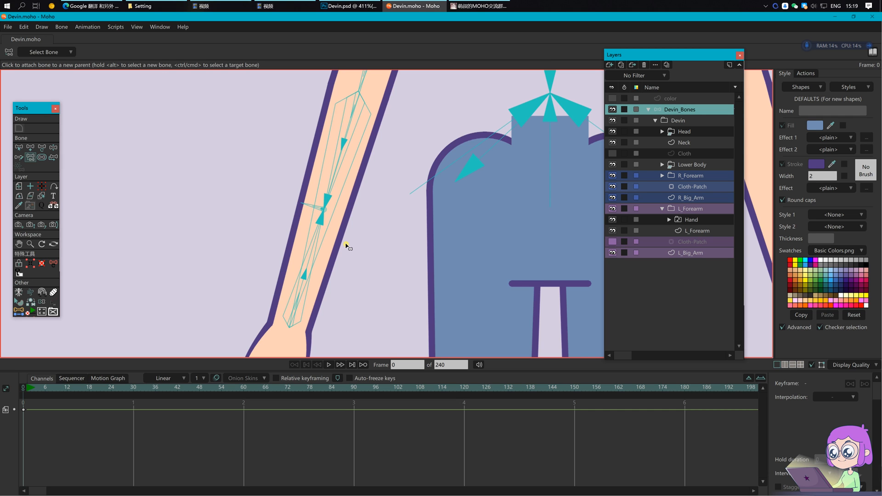
scroll(346, 252, right, 1)
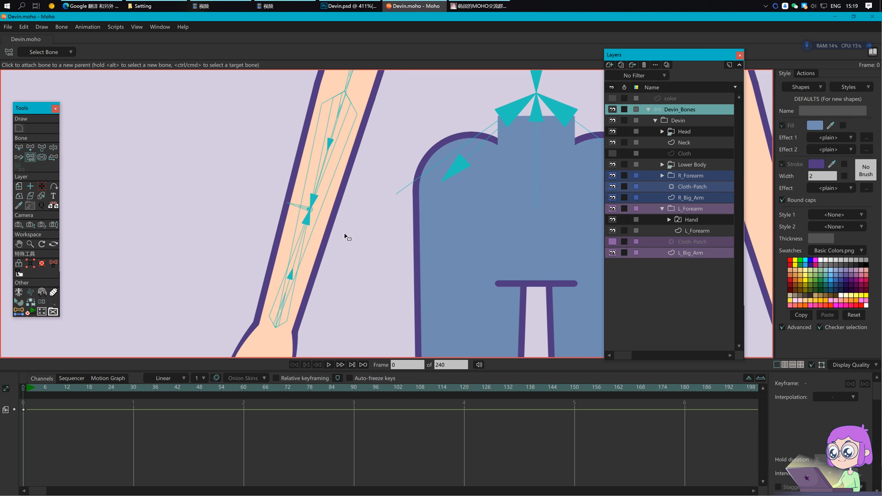
click(698, 230)
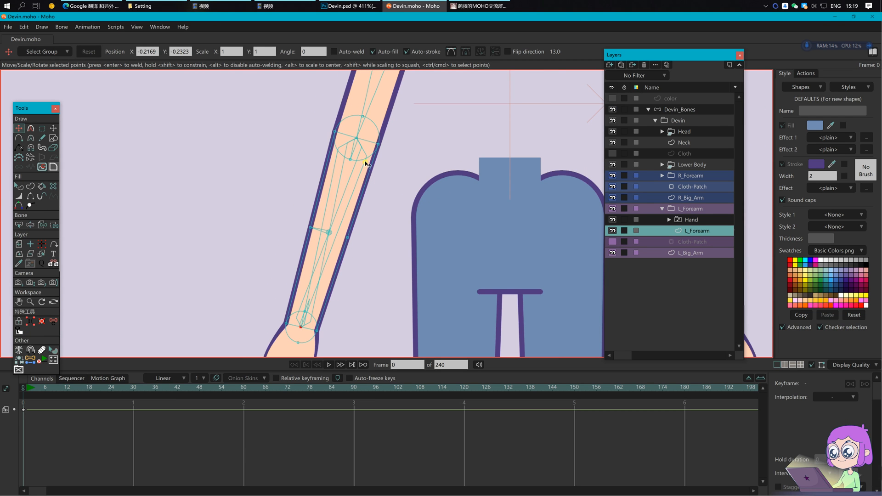
Step: Bind the upper forearm points to L_arm_joint_3, the middle points to the mid-forearm bone, the wrist points to the wrist bone
key(b)
click(354, 150)
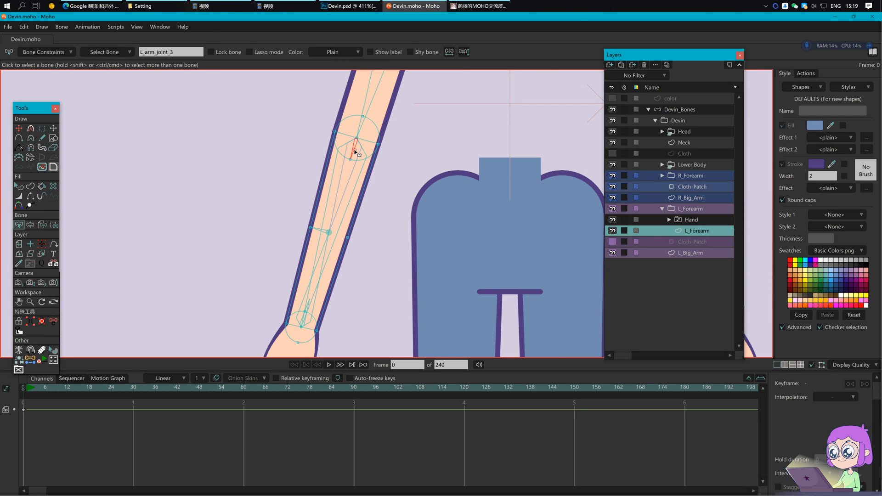
drag(439, 167, 439, 180)
key(i)
drag(311, 112, 400, 184)
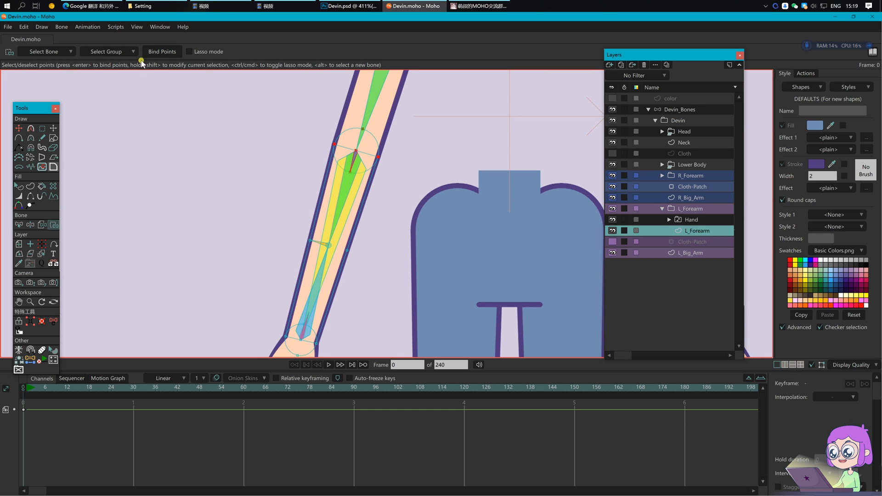
click(153, 54)
drag(356, 209, 355, 197)
alt+click(321, 230)
drag(278, 207, 398, 218)
click(166, 52)
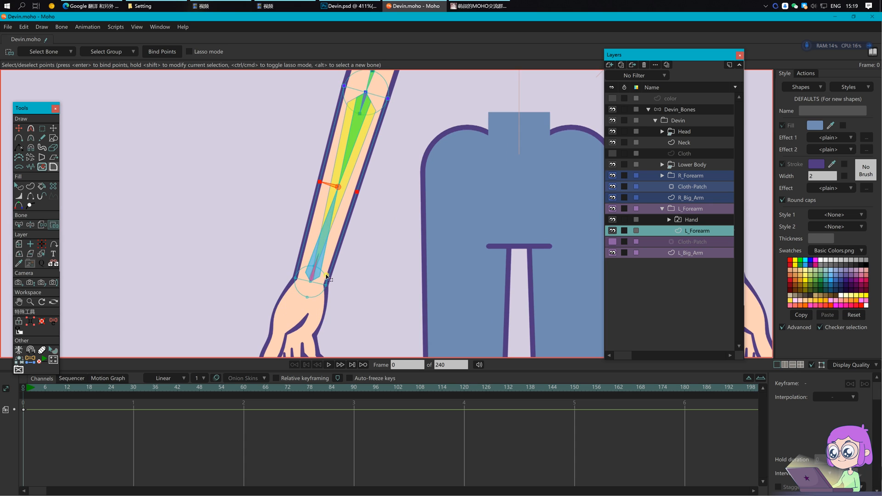
alt+click(314, 277)
drag(267, 256, 351, 310)
click(156, 52)
Step: Save the file and test-bend the arm at the elbow on frame 1
click(696, 111)
key(ctrl+s)
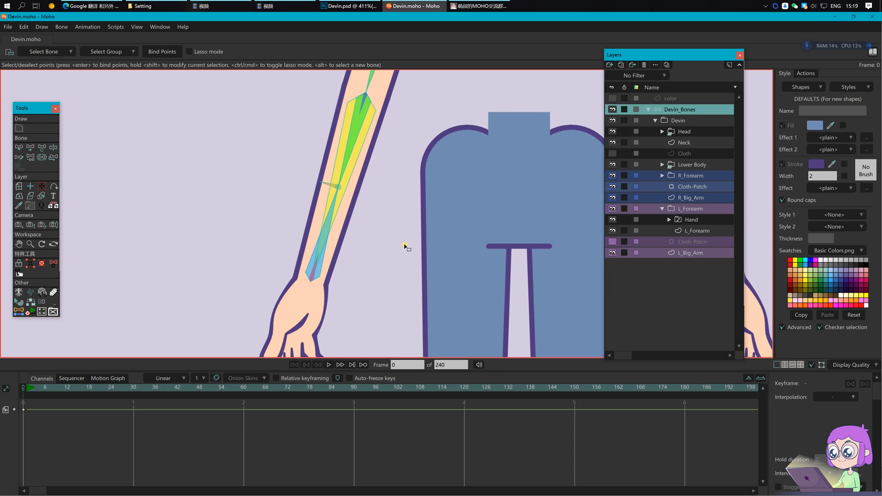
click(27, 391)
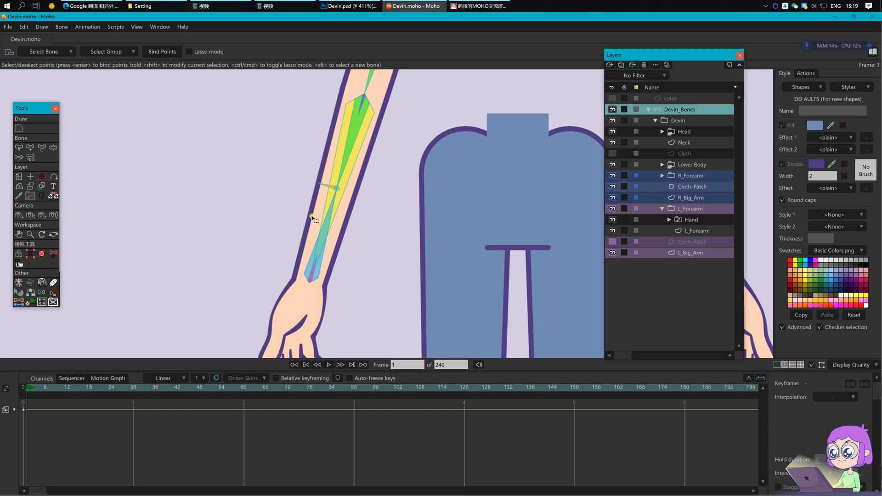
key(z)
mouse_move(330, 188)
mouse_down()
mouse_move(310, 185)
mouse_move(317, 187)
mouse_up()
Step: Make L_forearm_01 the angle control bone for L_arm_joint_3 and L_forearm_02 for L_arm_joint_4
key(b)
click(362, 103)
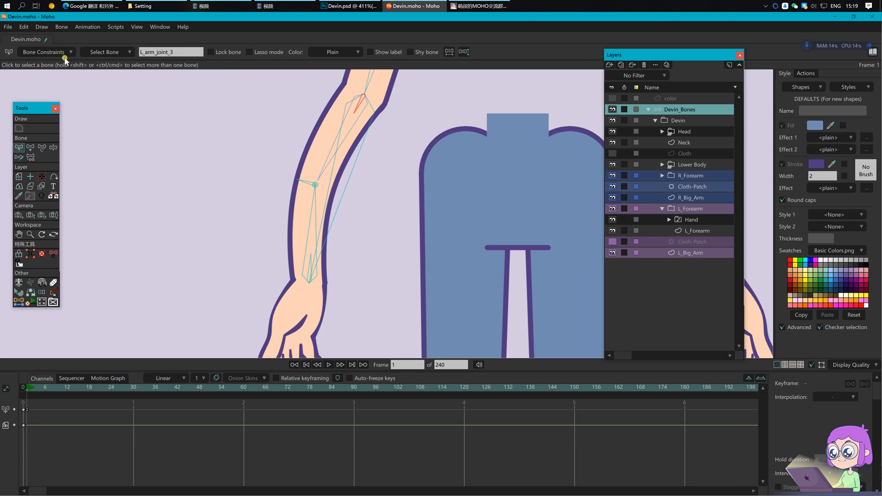
click(55, 53)
click(64, 190)
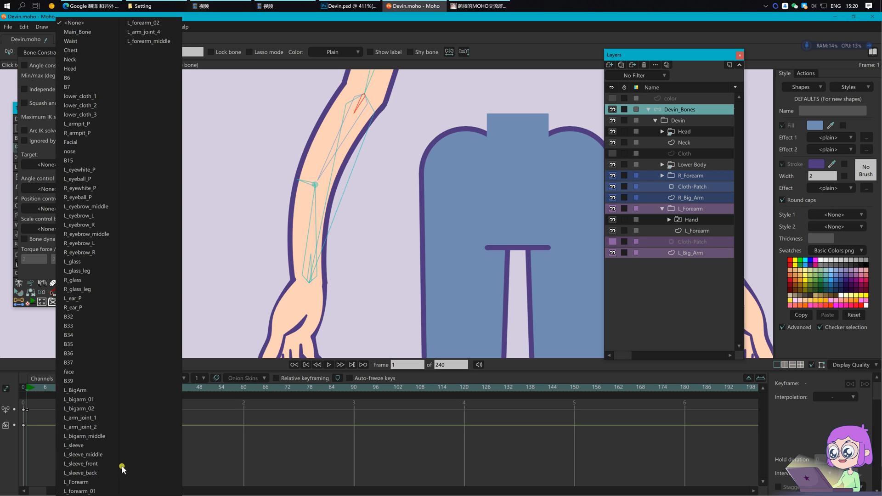
click(103, 491)
click(311, 266)
click(59, 189)
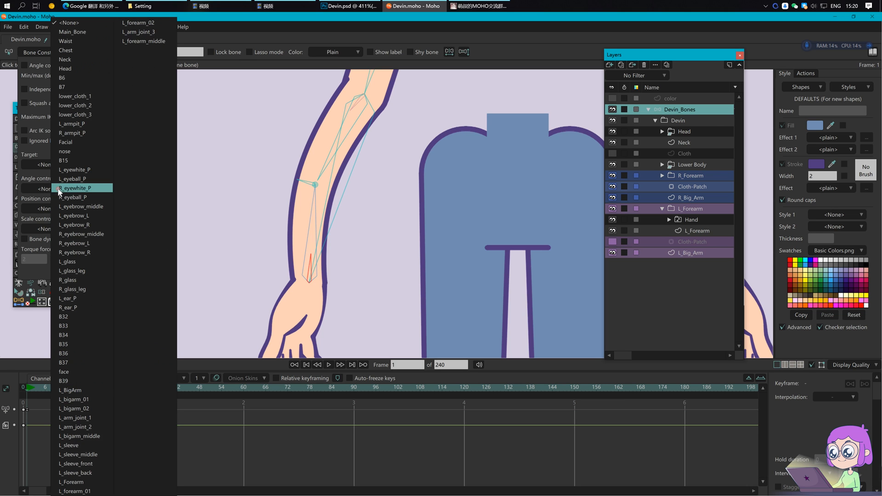
click(138, 23)
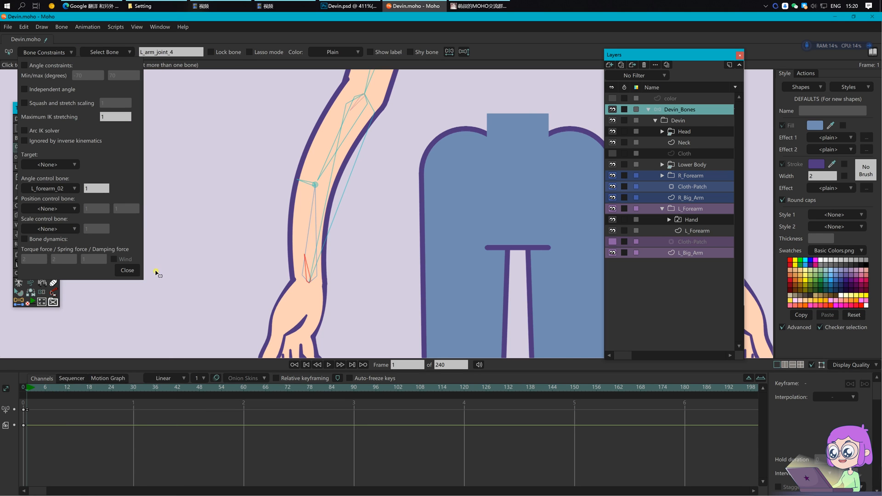
click(128, 271)
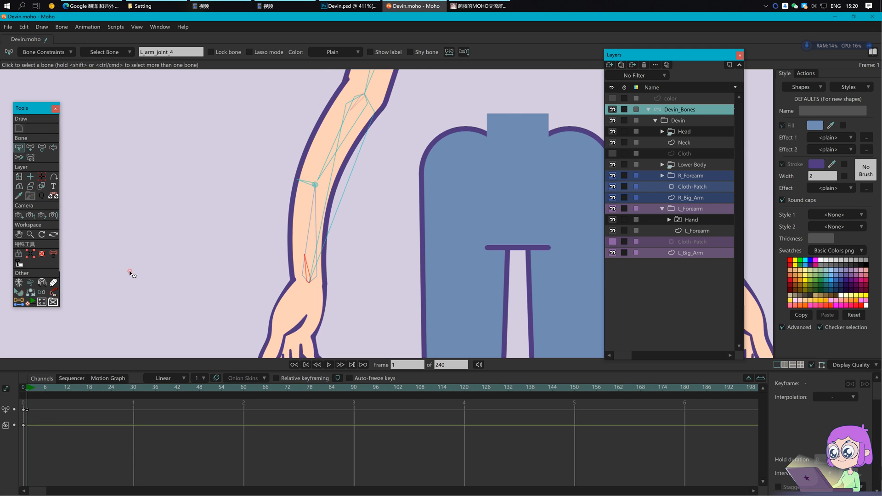
scroll(434, 160, down, 2)
drag(433, 160, 400, 248)
Step: Test-pose the left arm by rotating it, bending the forearm, and swinging the upper arm
key(z)
drag(375, 177, 373, 233)
key(t)
drag(322, 219, 325, 213)
key(z)
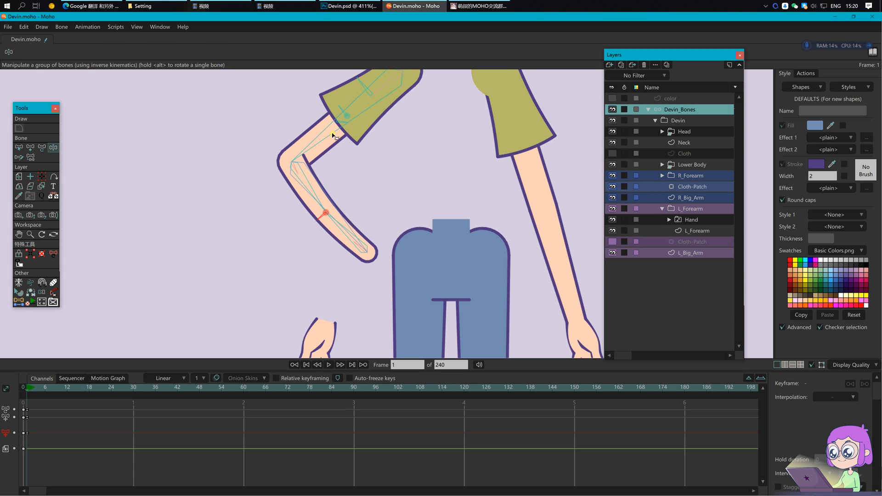
drag(334, 134, 324, 138)
drag(339, 229, 298, 243)
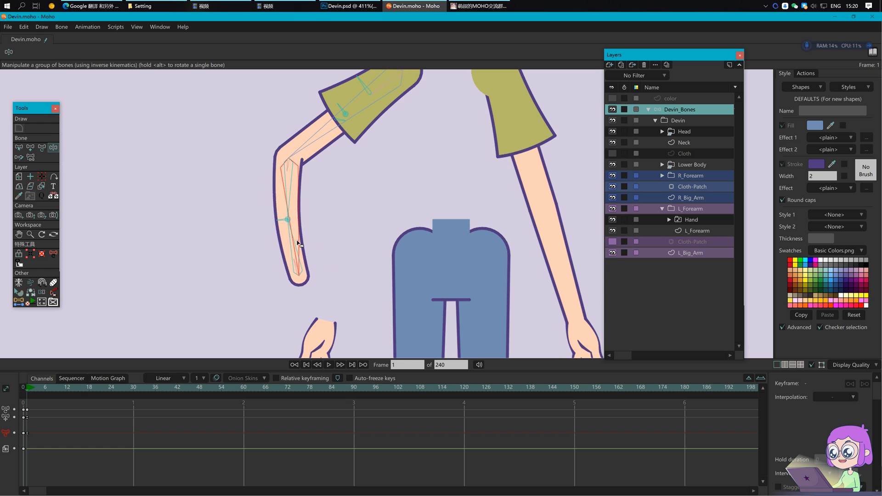
scroll(298, 243, up, 5)
key(t)
drag(353, 171, 348, 163)
Step: Adjust the sleeve bone, rotate the upper arm to 228.41 degrees, and twist the forearm clockwise
drag(303, 279, 299, 279)
click(348, 164)
drag(348, 163, 345, 161)
drag(320, 198, 334, 209)
drag(331, 272, 305, 296)
drag(355, 172, 363, 177)
scroll(390, 261, down, 3)
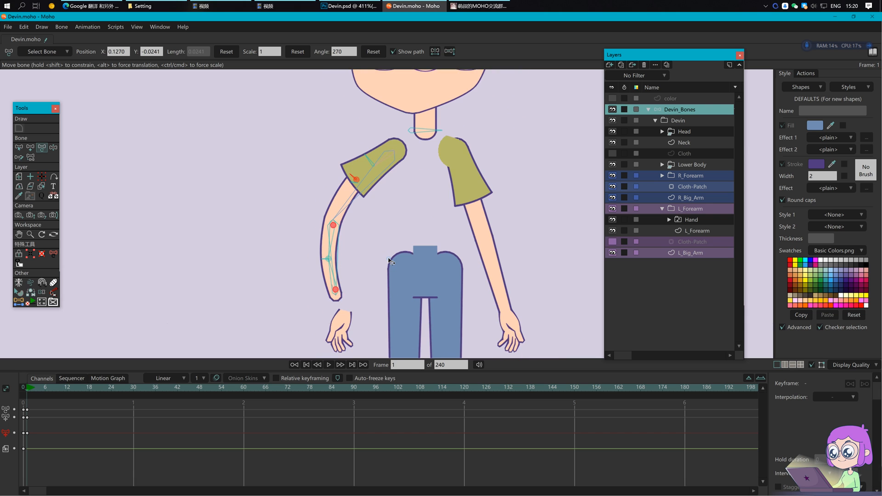
Step: Delete the test keyframes from the timeline and save the file
drag(93, 443, 16, 405)
key(Delete)
key(Return)
key(ctrl+s)
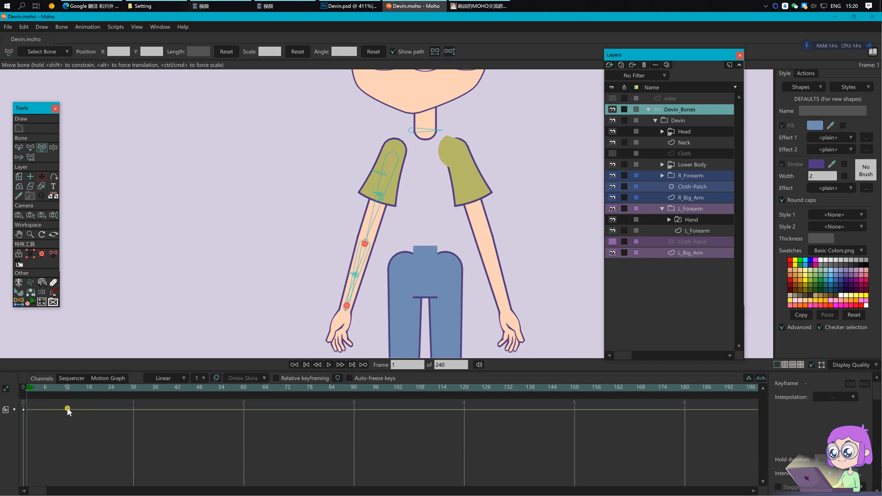
Step: At frame 0, set the L_forearm_01 bone's colour to Pink
click(24, 389)
key(b)
scroll(418, 245, up, 4)
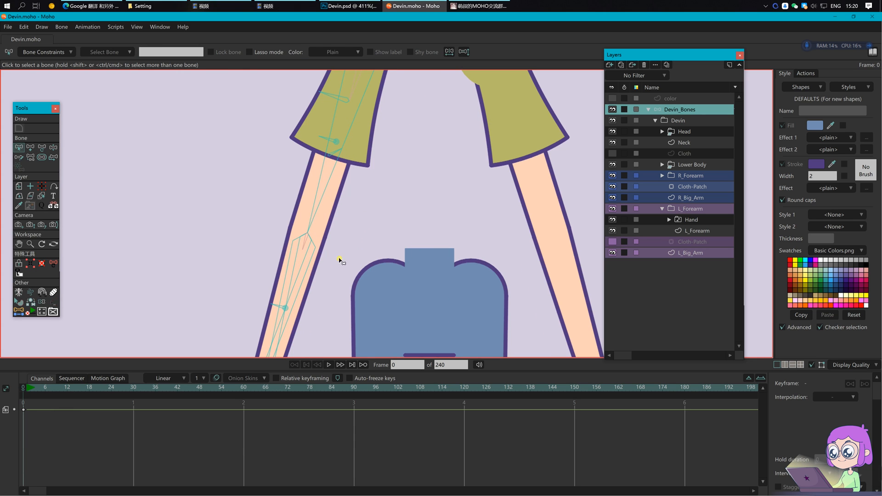
click(306, 247)
drag(313, 304, 352, 232)
click(340, 202)
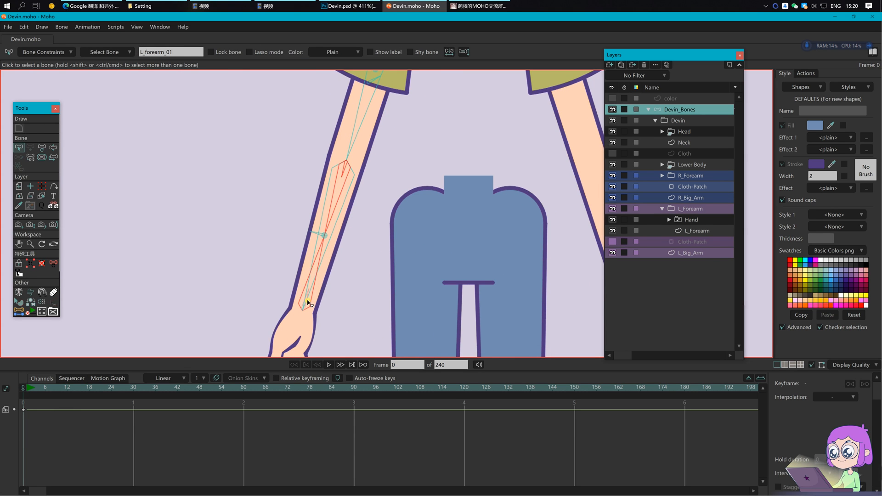
click(340, 52)
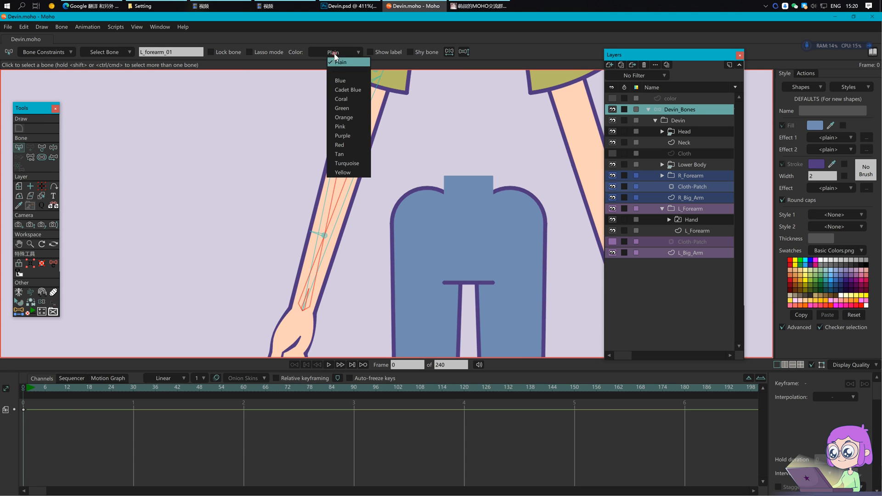
click(349, 122)
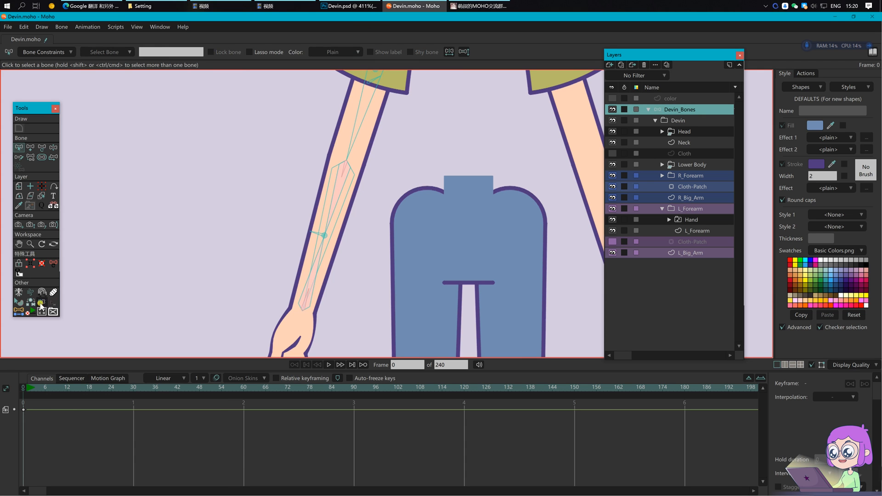
Step: Check the result by showing only Pink bones, then show all bones again
click(42, 302)
click(202, 51)
click(202, 52)
scroll(392, 212, down, 3)
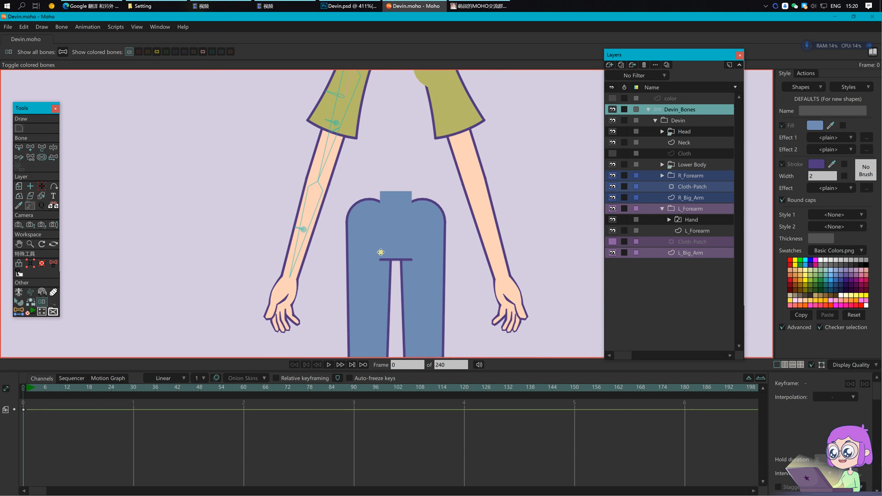
click(26, 387)
click(23, 387)
Step: Add a zero-strength hand bone from the L_Forearm tip into the left hand
key(b)
click(299, 252)
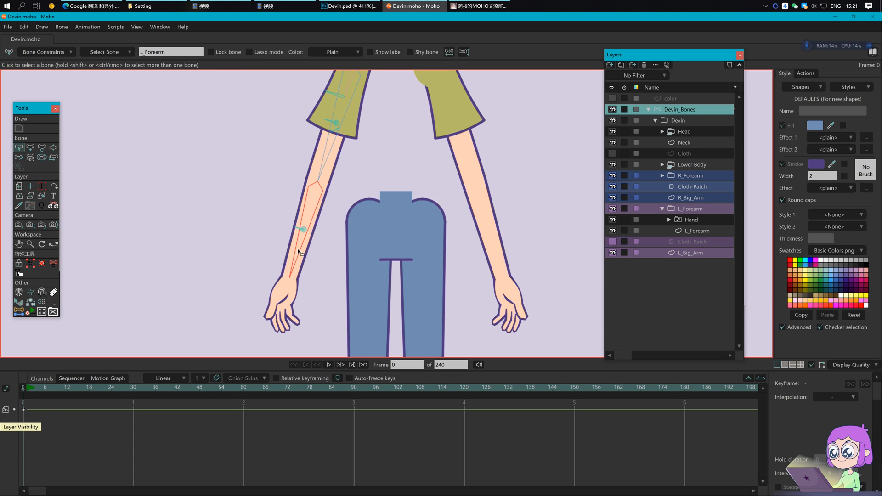
key(a)
drag(289, 279, 276, 327)
key(s)
Step: Bind the Hand layer to the new hand bone, then reselect the Devin_Bones layer
click(684, 220)
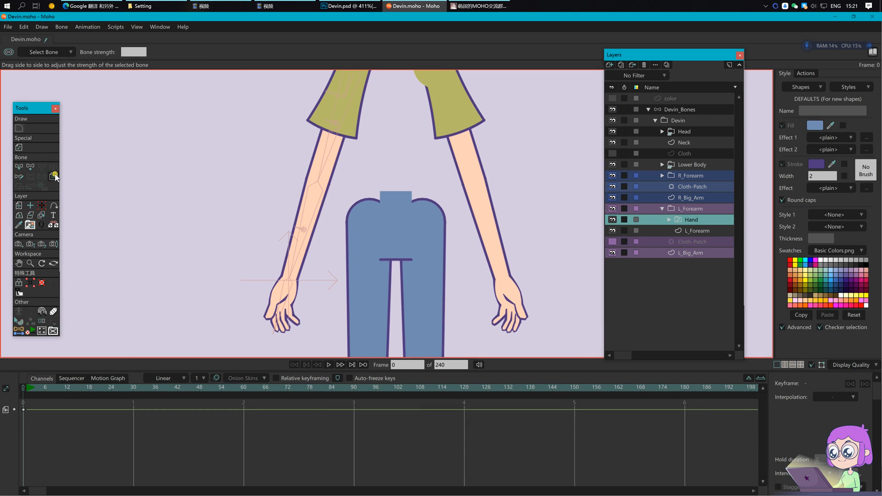
click(53, 176)
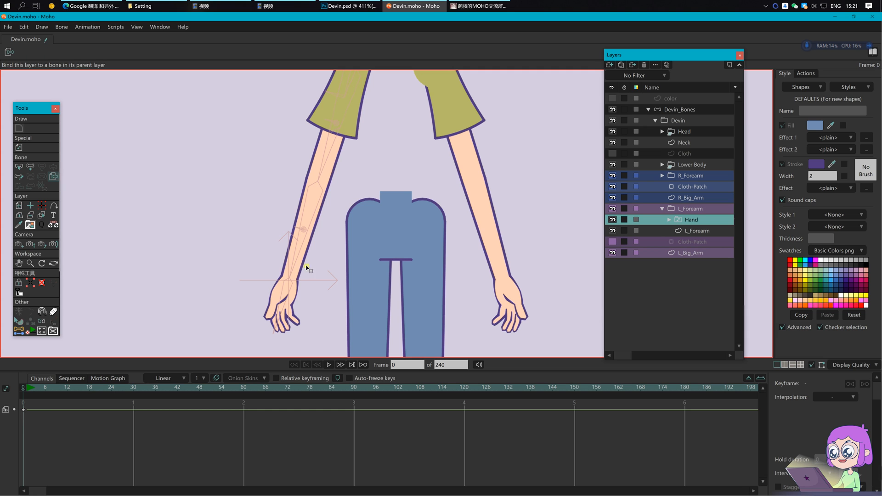
click(289, 291)
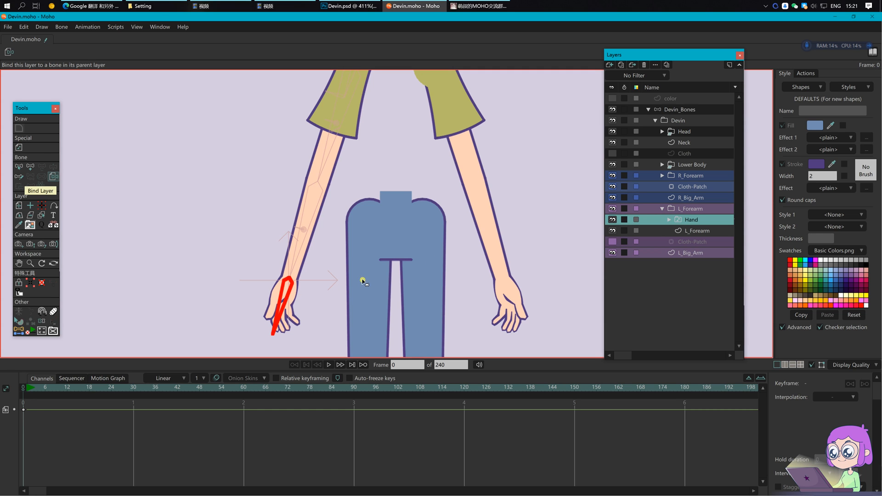
click(670, 111)
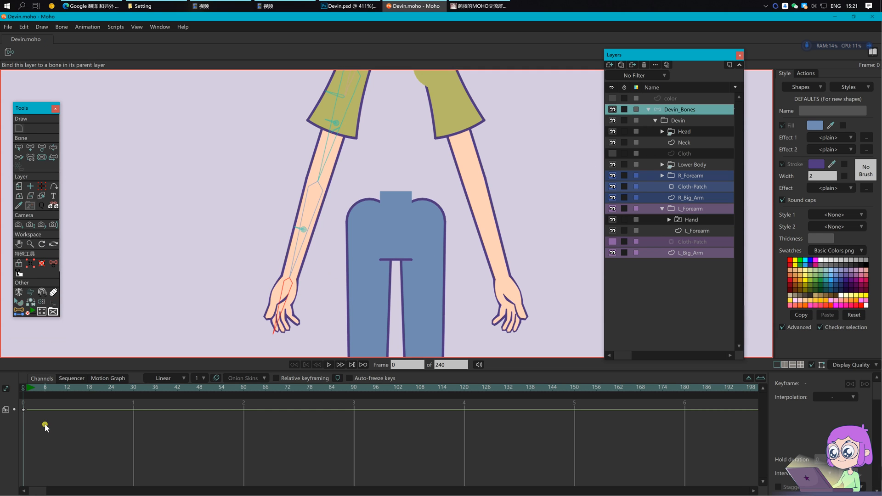
click(33, 396)
scroll(366, 230, down, 2)
drag(365, 230, 346, 231)
drag(315, 202, 285, 235)
key(t)
drag(276, 201, 273, 203)
drag(301, 148, 298, 145)
drag(268, 174, 239, 185)
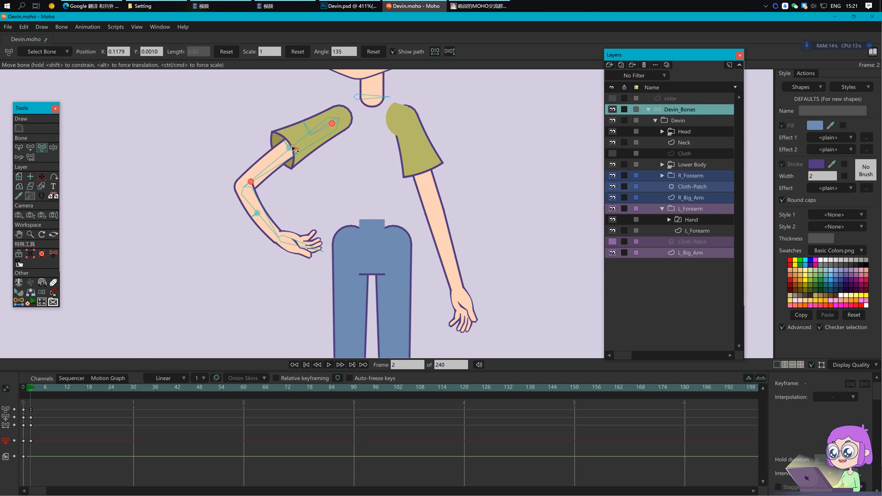
click(312, 135)
drag(311, 133, 324, 134)
scroll(364, 185, down, 2)
scroll(361, 193, up, 2)
drag(61, 465, 27, 404)
key(Delete)
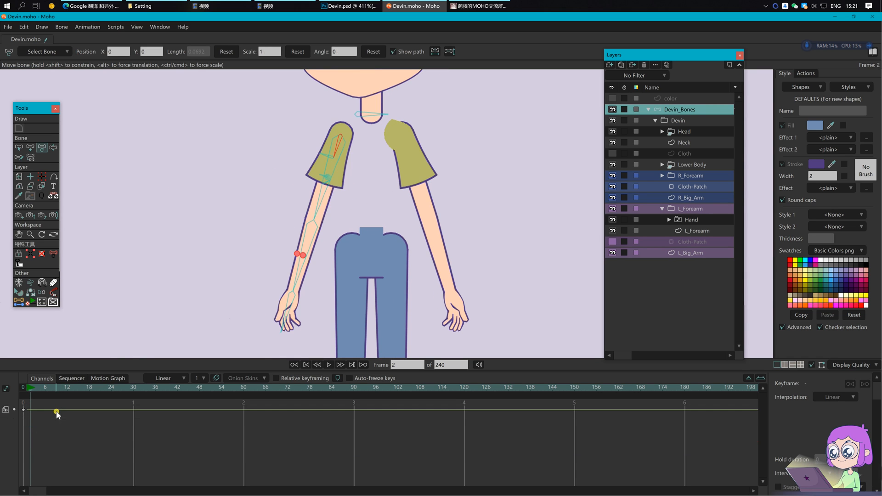
click(23, 386)
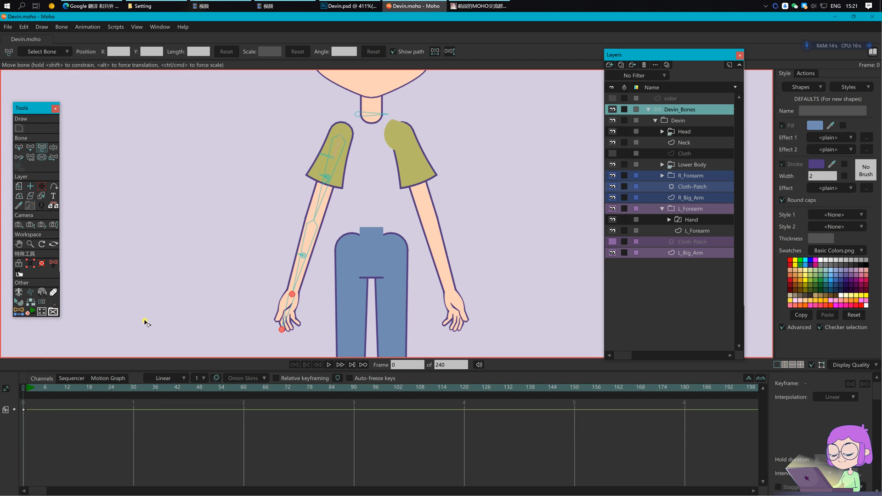
scroll(167, 308, down, 2)
drag(302, 257, 303, 234)
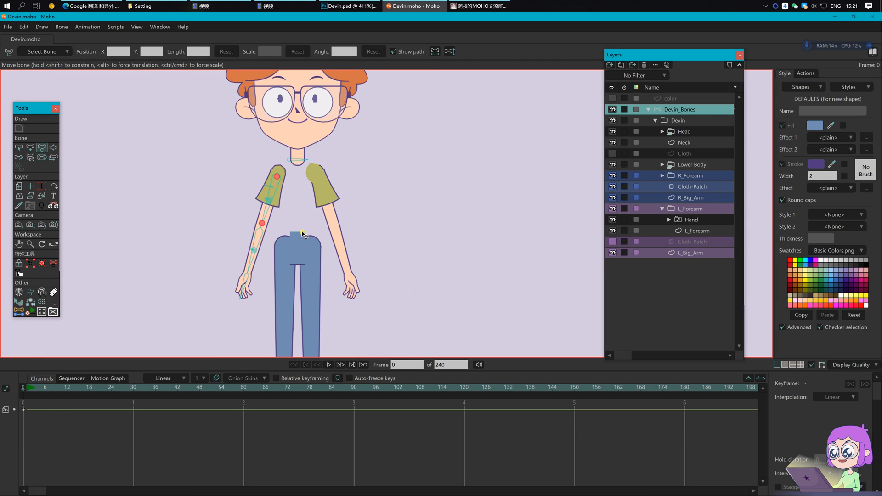
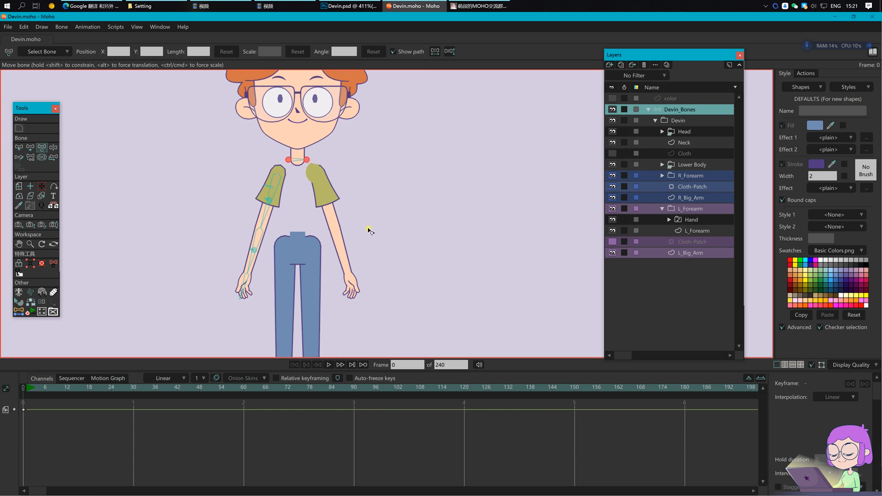
Step: Turn the Cloth layer back on so the shirt covers the torso
scroll(396, 230, up, 4)
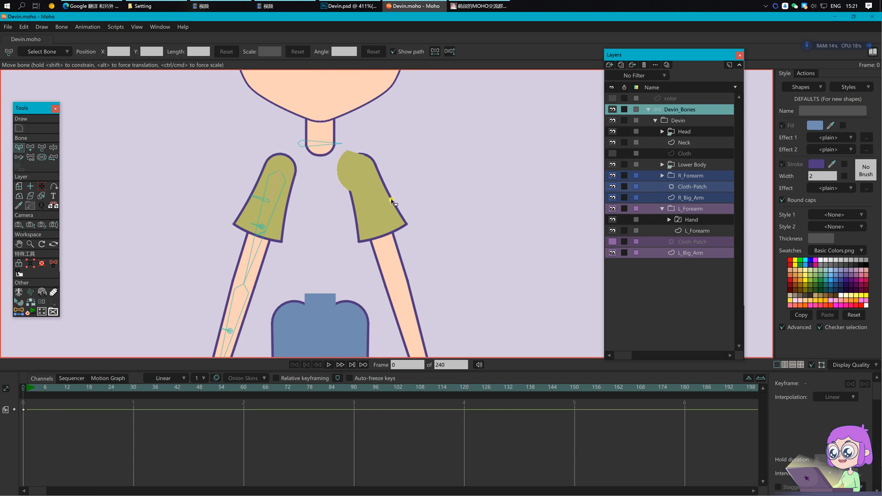
key(b)
click(613, 154)
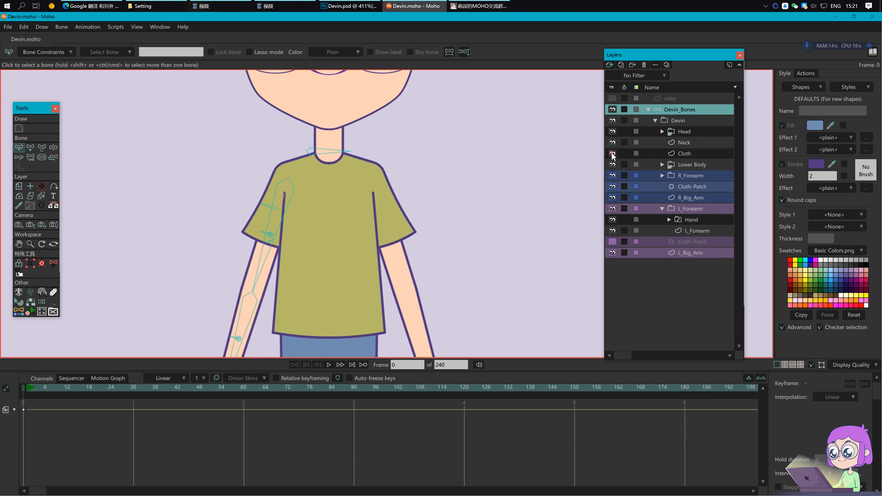
drag(283, 201, 291, 210)
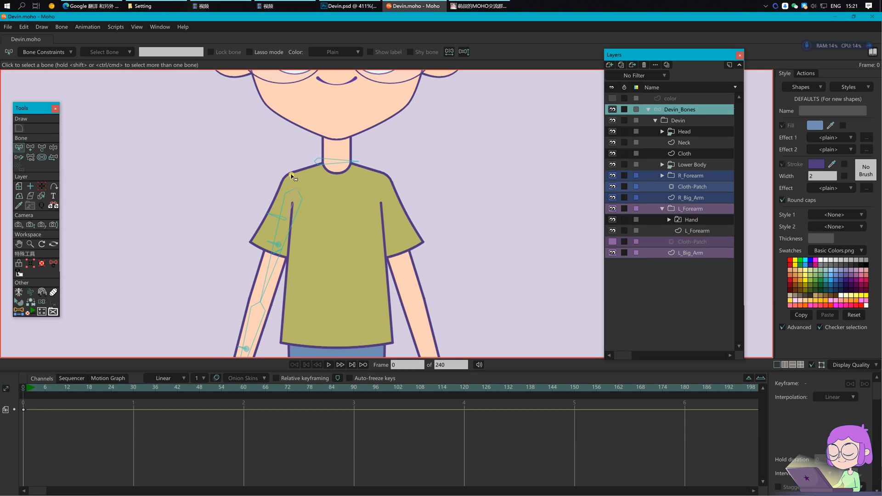
drag(338, 192, 339, 197)
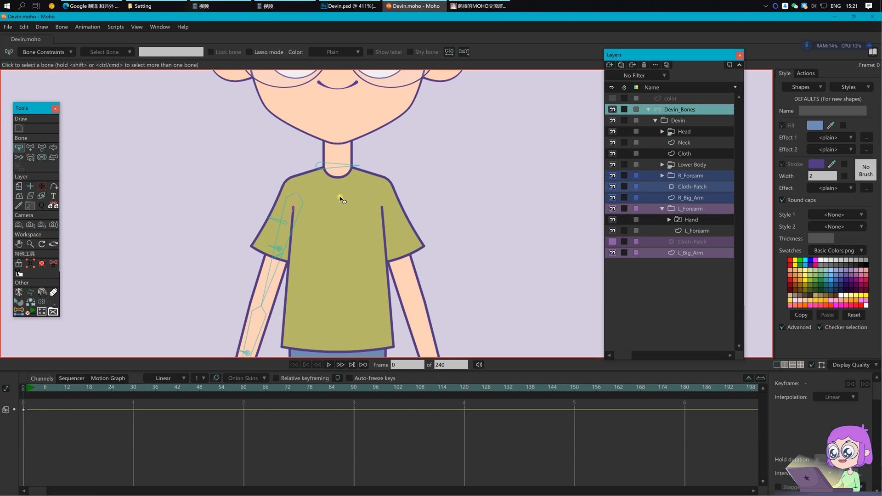
Step: Select the shirt's collar point on the Cloth layer
click(687, 154)
scroll(359, 196, up, 3)
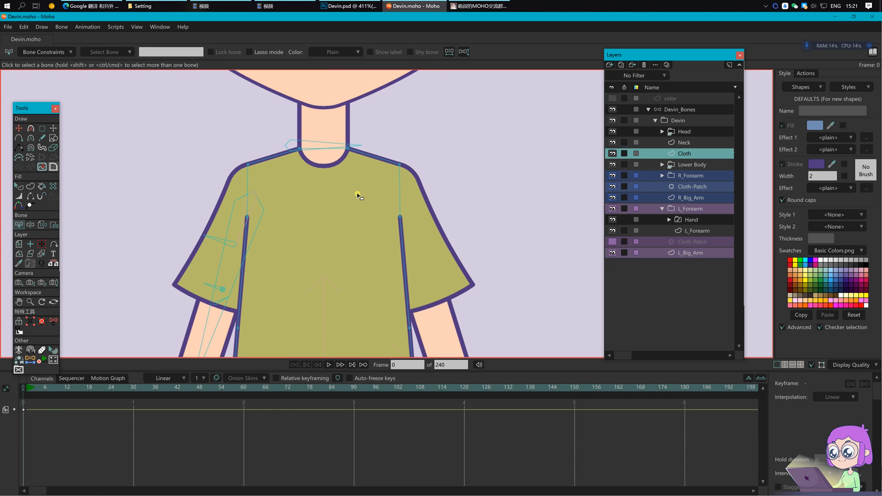
key(g)
drag(293, 122, 311, 164)
Step: Create a Devin_Bones bone from (-0.0292, 0.2532) to (-0.0372, -0.0548)
click(31, 360)
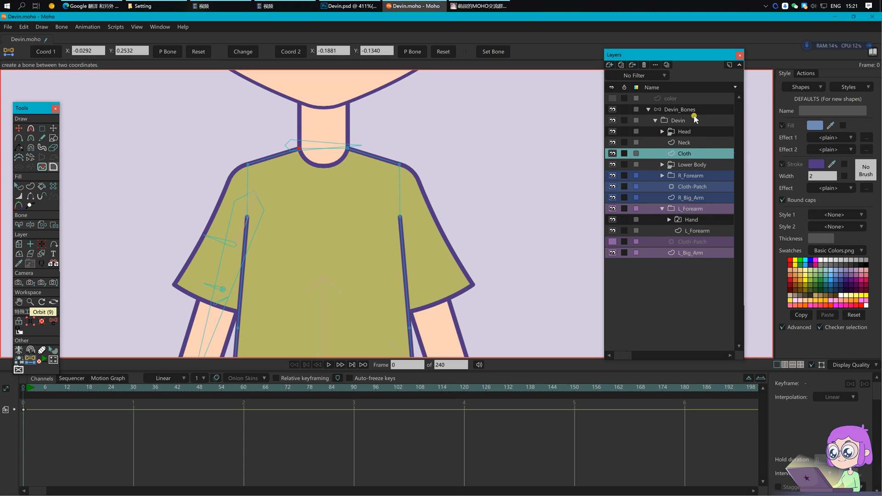
click(681, 110)
click(257, 233)
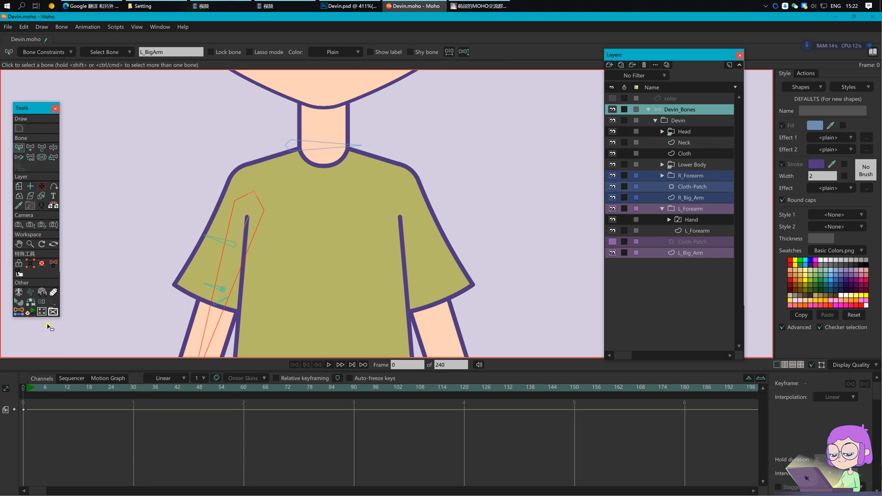
click(19, 312)
click(295, 51)
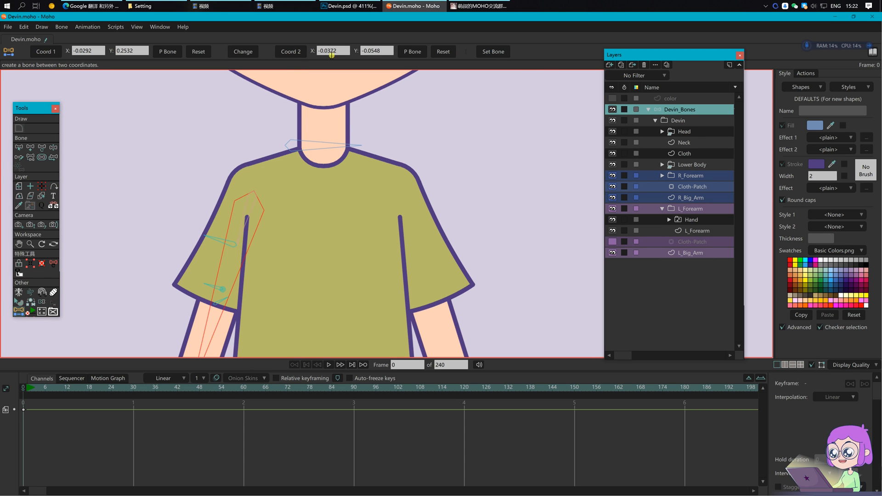
click(499, 52)
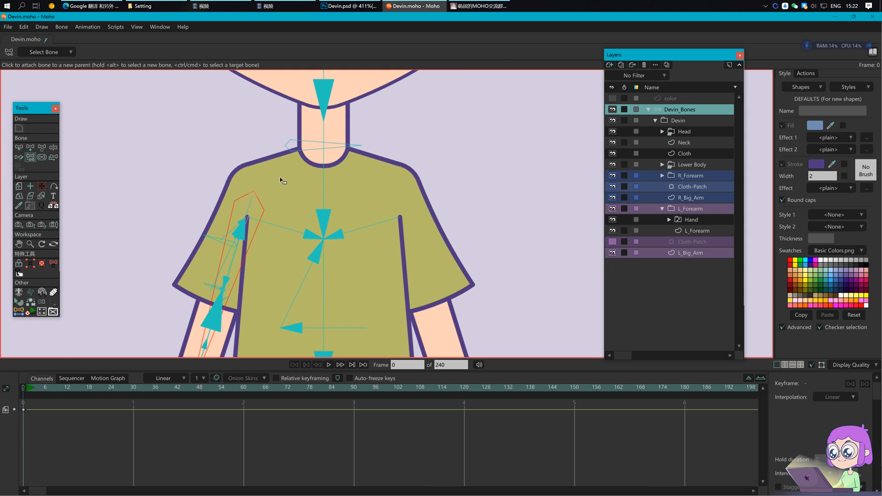
Step: Create a bone from the neck base to the left shoulder and name it L_shoulder
key(b)
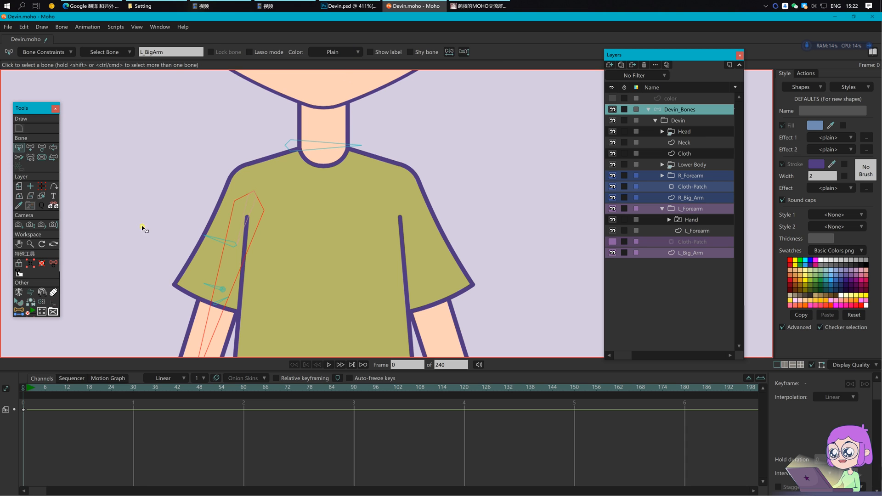
click(18, 310)
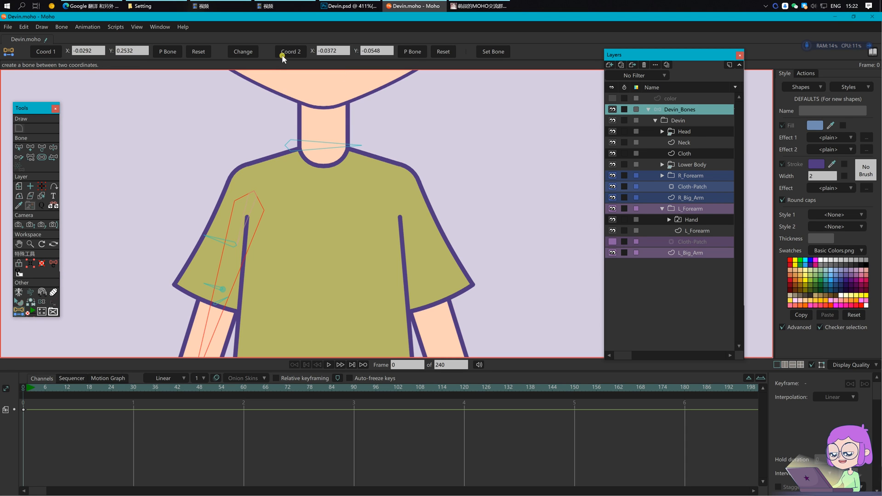
click(499, 52)
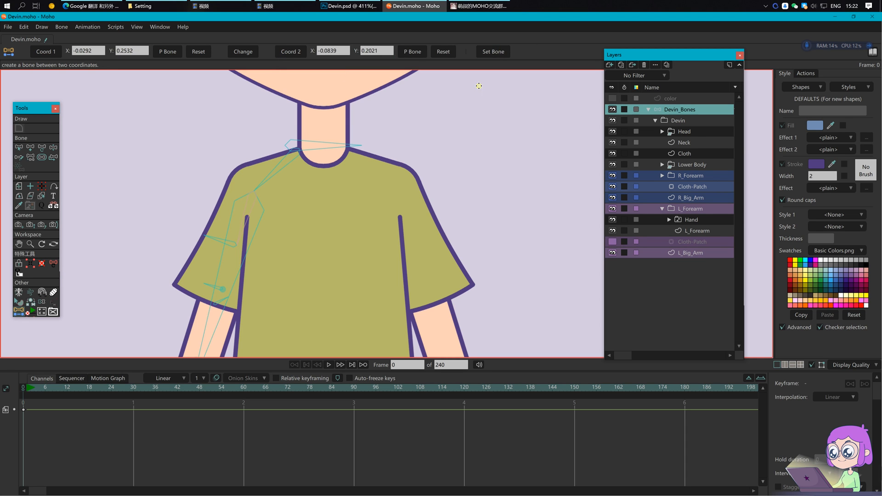
key(b)
click(286, 166)
text(L_sh)
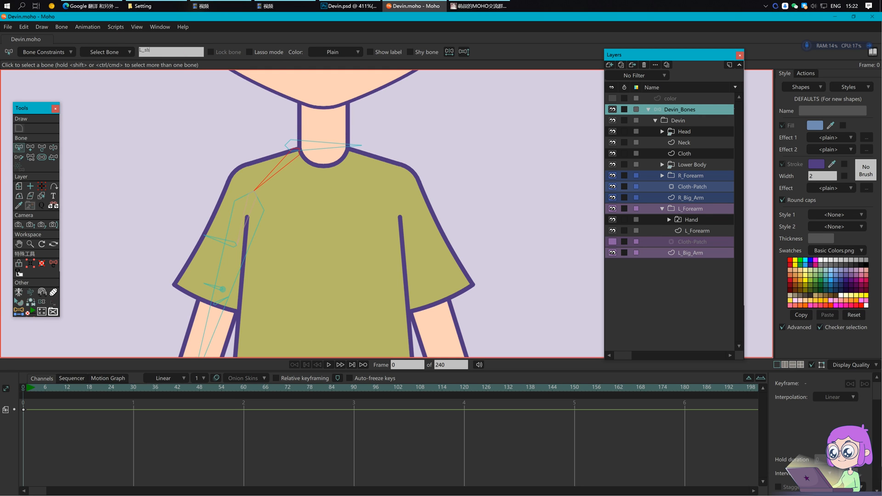
text(oulder)
key(Return)
Step: Check the L_shoulder bone's strength and constraint settings
key(a)
key(s)
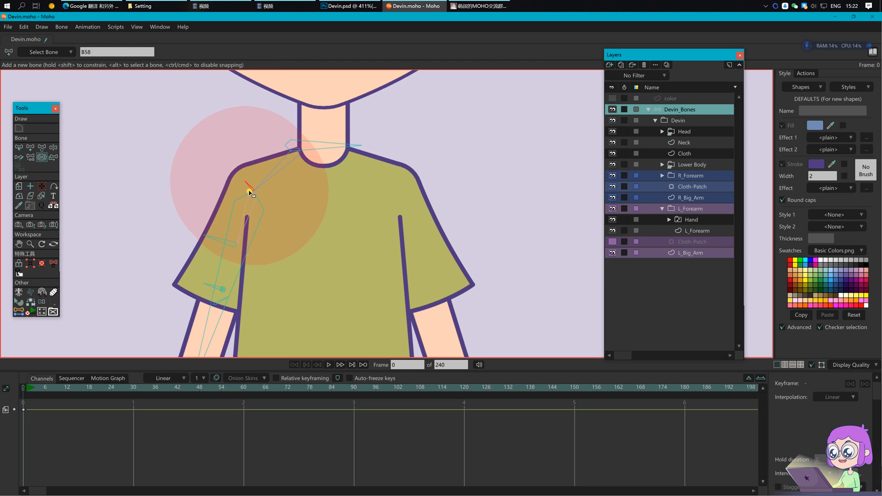
scroll(216, 172, up, 2)
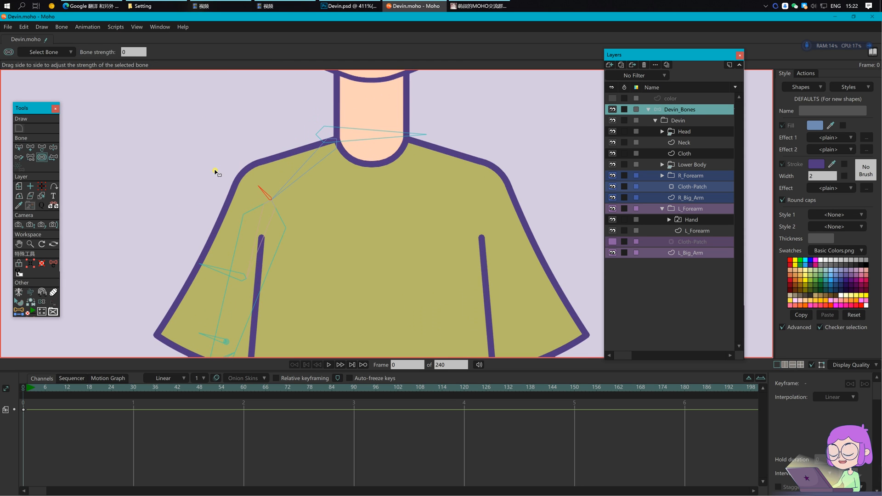
key(b)
click(49, 53)
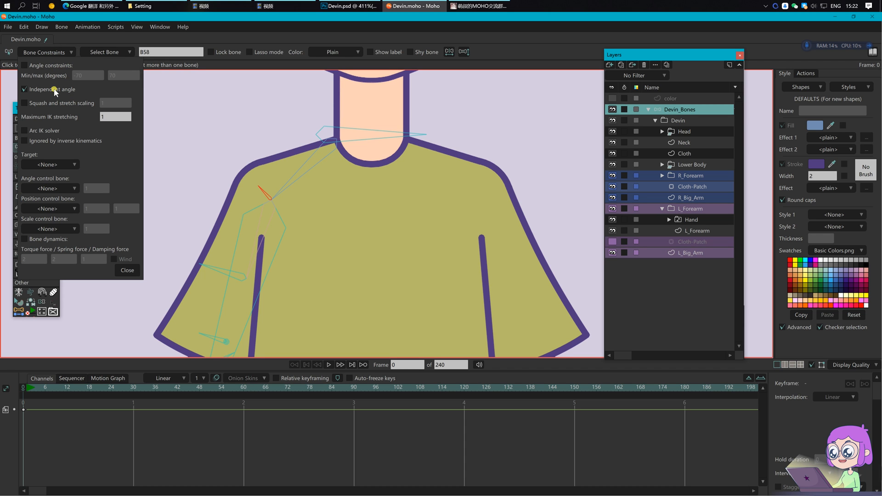
click(127, 271)
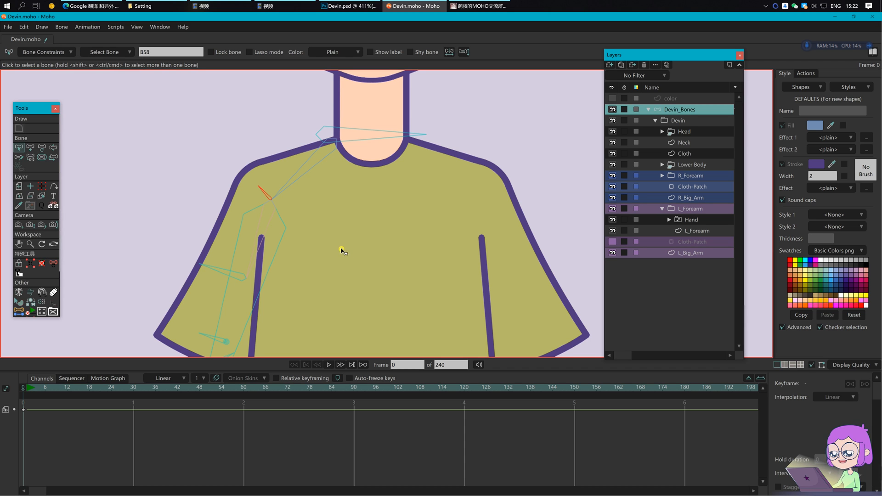
Step: Review the shoulder bone's parenting relative to the neck bone
key(p)
key(s)
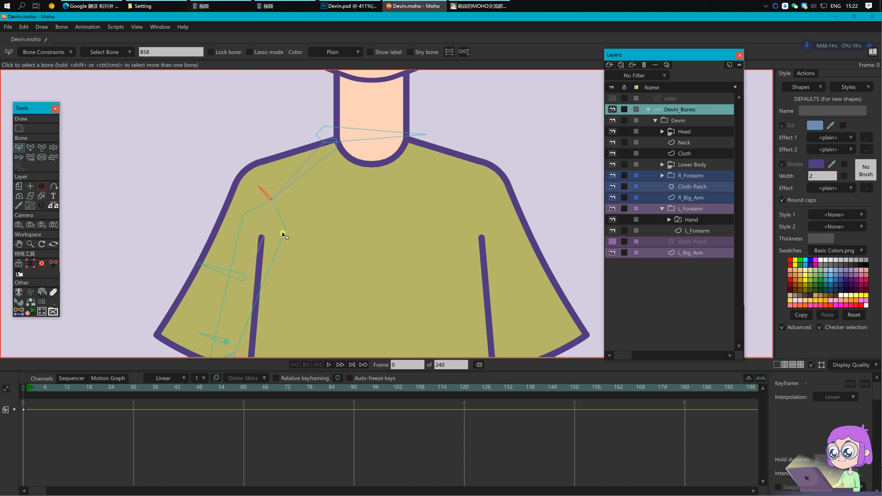
key(p)
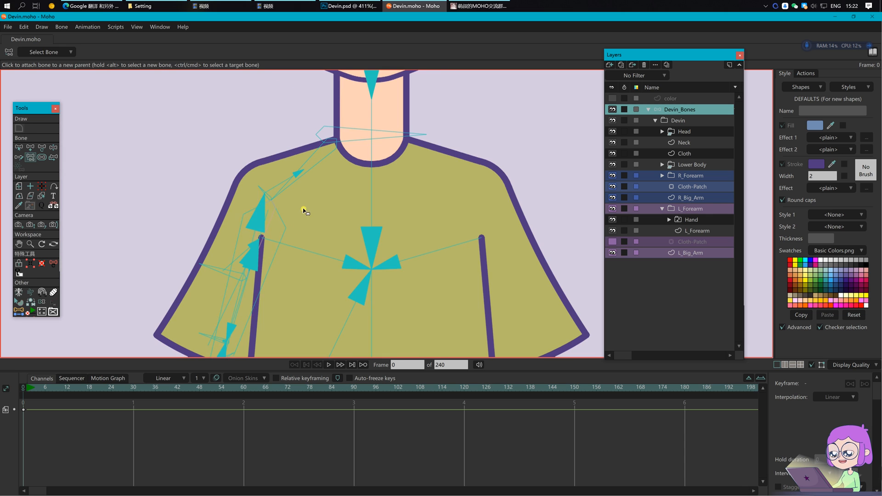
scroll(303, 211, down, 3)
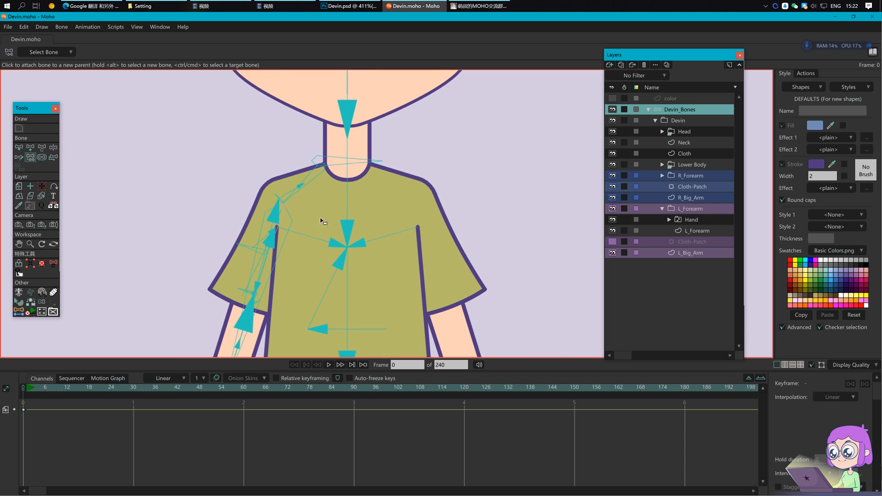
key(t)
click(344, 143)
key(b)
click(321, 157)
key(i)
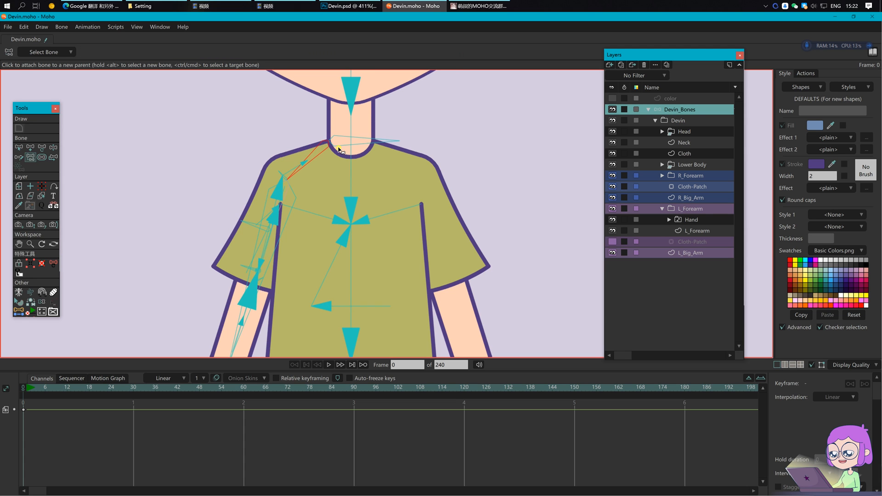
scroll(410, 180, down, 1)
Step: Activate the Cloth layer and select the L_shoulder bone
click(694, 155)
scroll(341, 161, up, 3)
key(b)
click(334, 159)
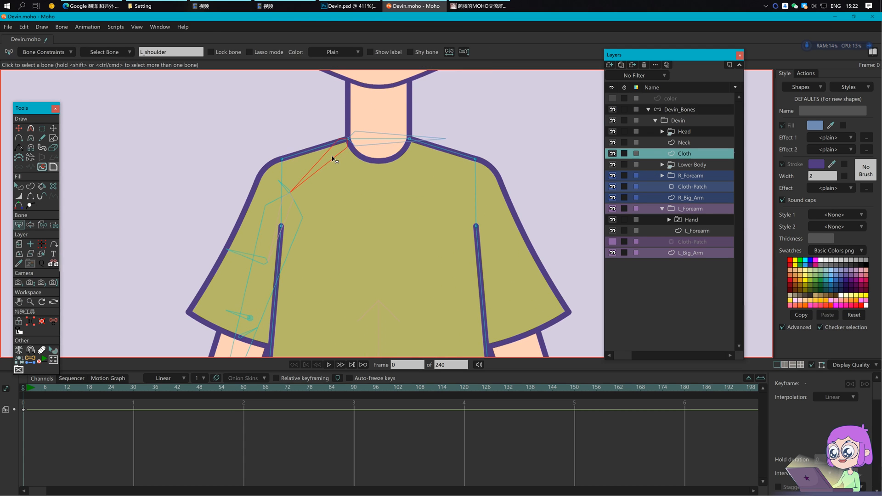
Step: Bind the shirt's shoulder and collar points to the L_shoulder bone
key(i)
drag(256, 119, 363, 169)
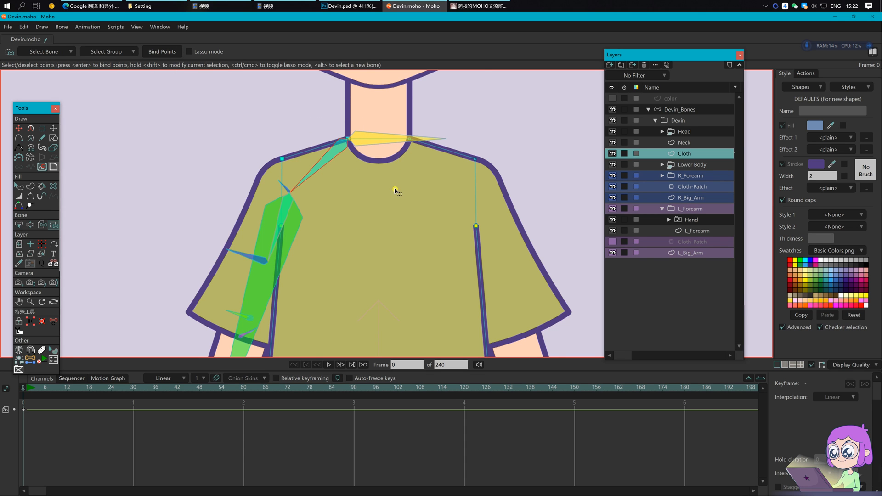
scroll(401, 192, down, 1)
scroll(395, 202, down, 1)
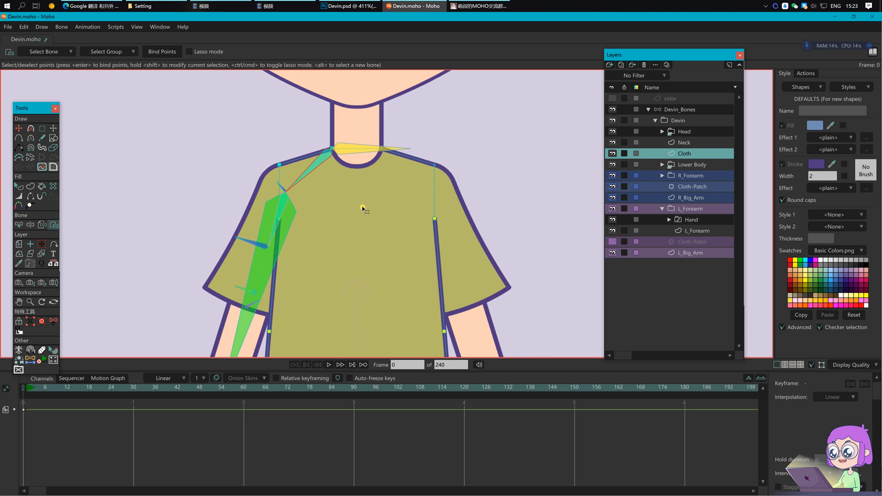
scroll(366, 220, down, 1)
drag(363, 235, 362, 208)
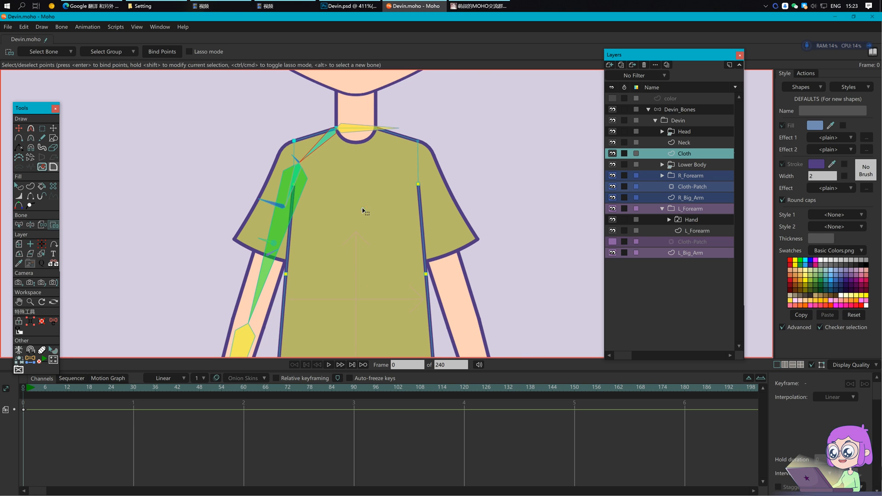
Step: Test-pose the shoulder and upper arm on frame 1 of Devin_Bones
click(692, 110)
click(26, 388)
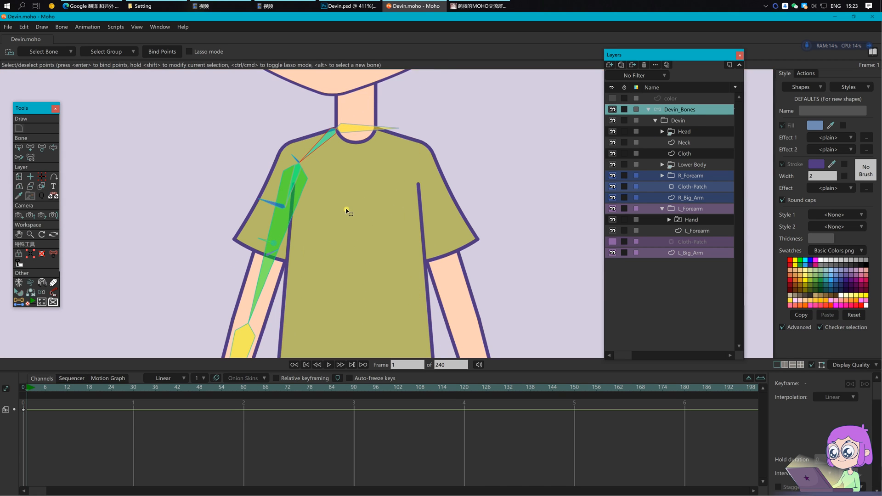
scroll(371, 201, down, 2)
drag(335, 251, 316, 232)
key(z)
drag(302, 135, 294, 119)
mouse_move(271, 166)
mouse_down()
mouse_move(214, 159)
mouse_move(257, 161)
mouse_up()
mouse_move(300, 123)
mouse_down()
mouse_move(298, 109)
mouse_move(299, 131)
mouse_up()
drag(239, 204, 258, 198)
Step: Delete the test keyframes, return to frame 0, and colour the left arm bones
drag(78, 448, 18, 401)
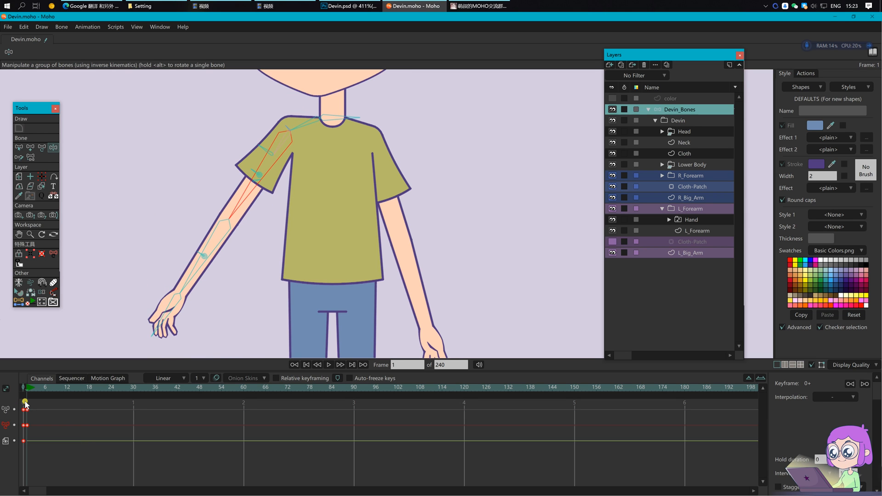
key(Delete)
click(24, 389)
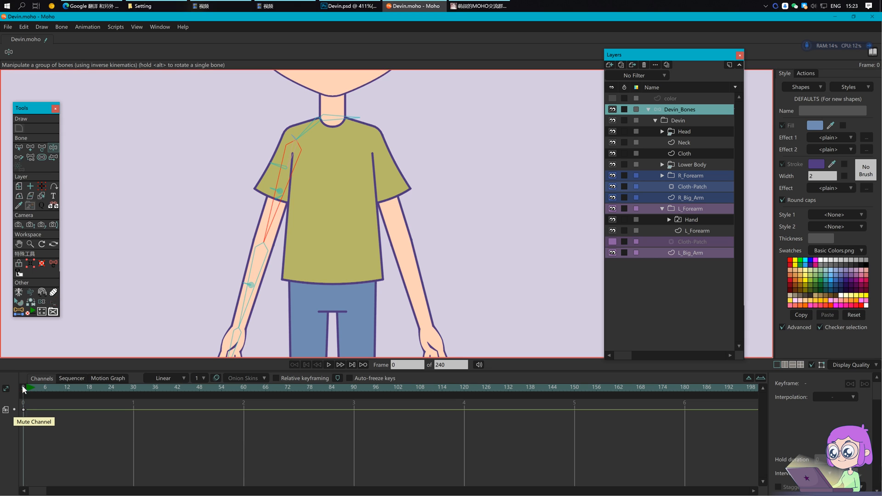
click(43, 302)
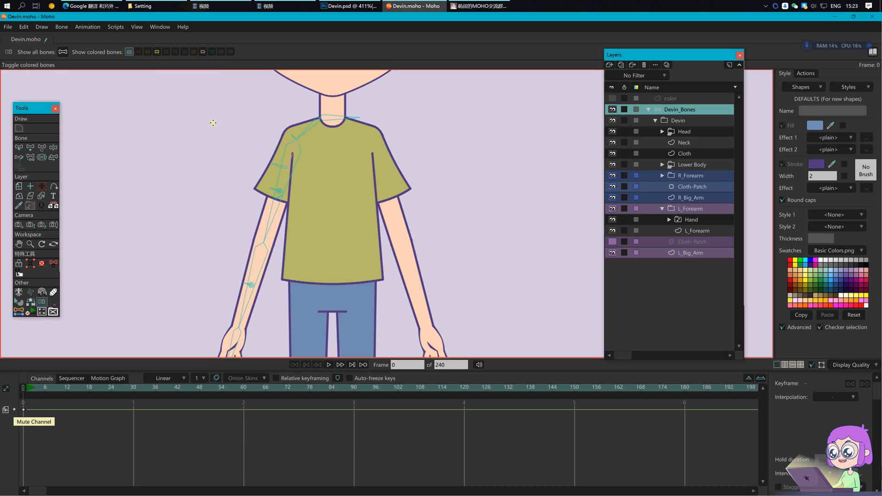
click(203, 51)
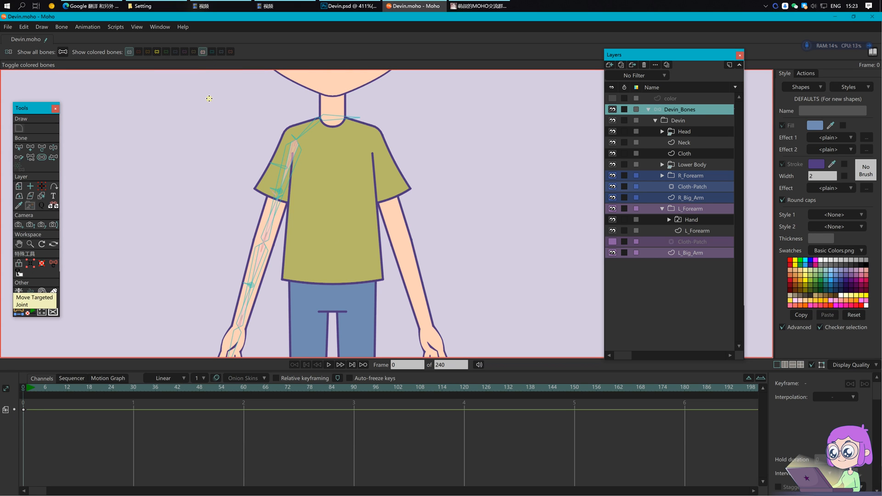
Step: Frame the whole upper body and save the document
scroll(346, 186, down, 1)
drag(345, 193, 327, 180)
key(b)
key(ctrl+s)
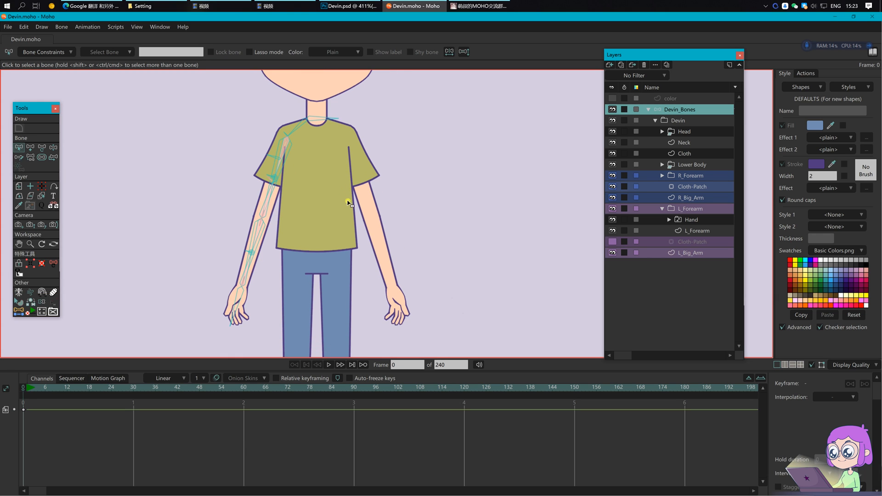
Step: Duplicate the arm bones and flip the copy horizontally onto the other arm
drag(181, 87, 365, 330)
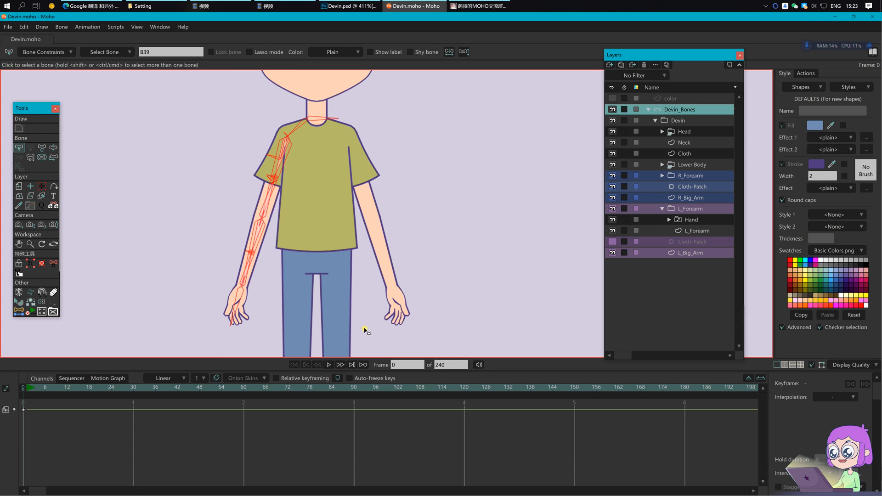
key(ctrl+c)
key(ctrl+v)
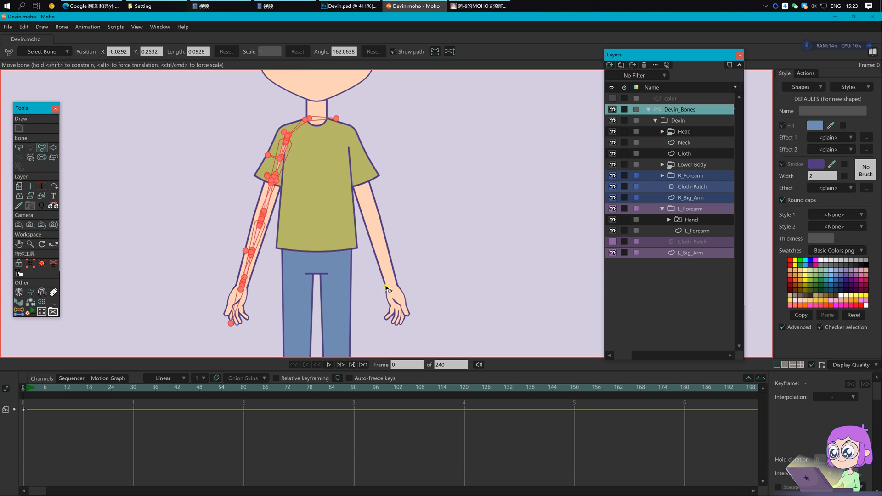
key(b)
click(330, 120)
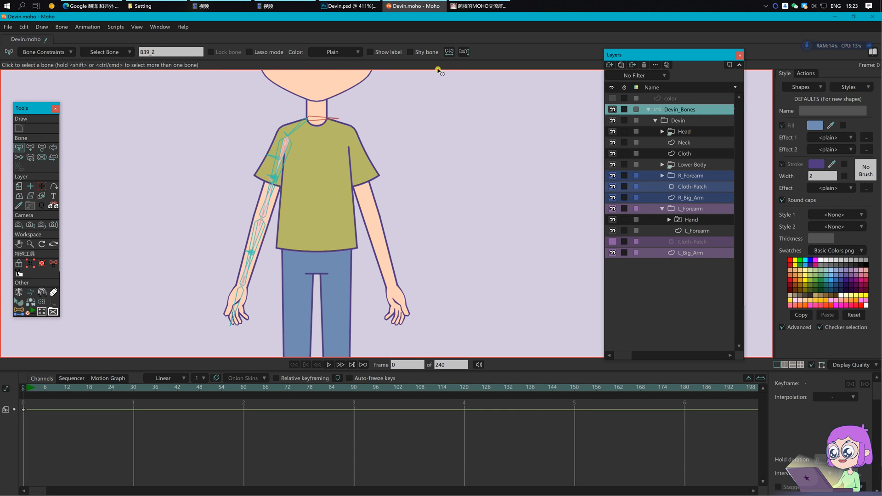
click(449, 52)
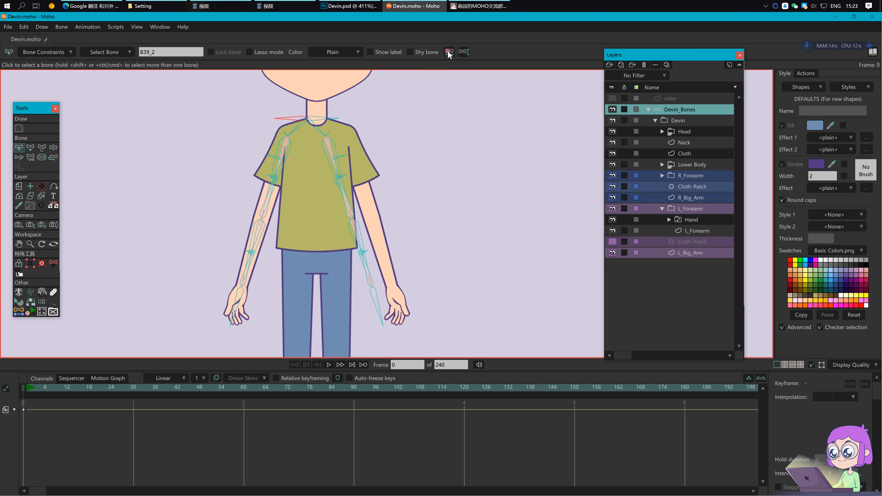
Step: Make the duplicated neck bone's X position positive
key(t)
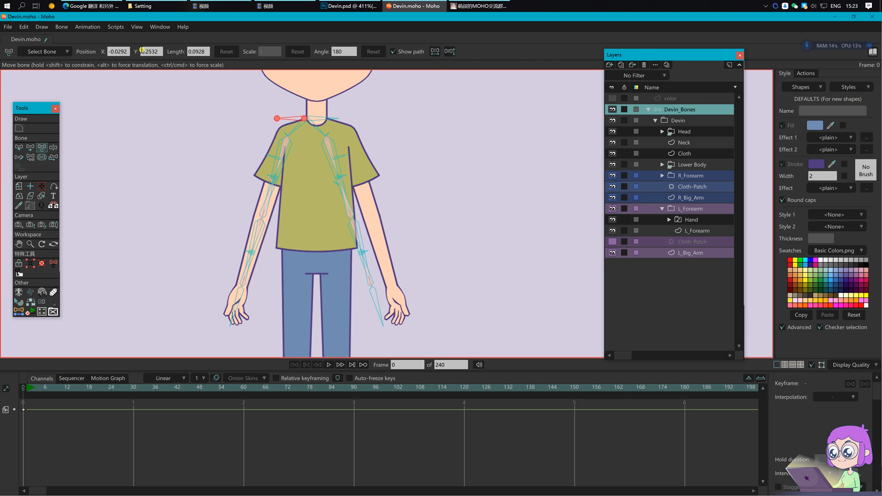
key(BackSpace)
key(Return)
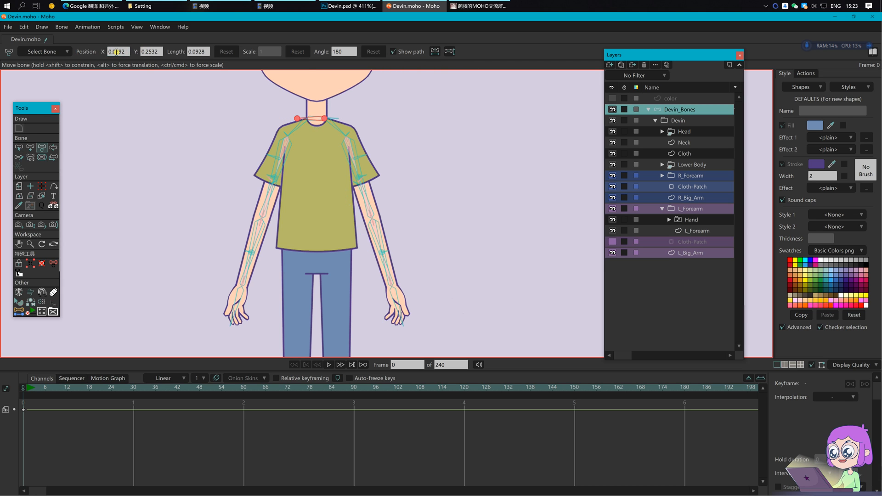
click(303, 168)
Step: Delete the leftover collar bone B39
scroll(312, 171, up, 2)
key(b)
click(324, 108)
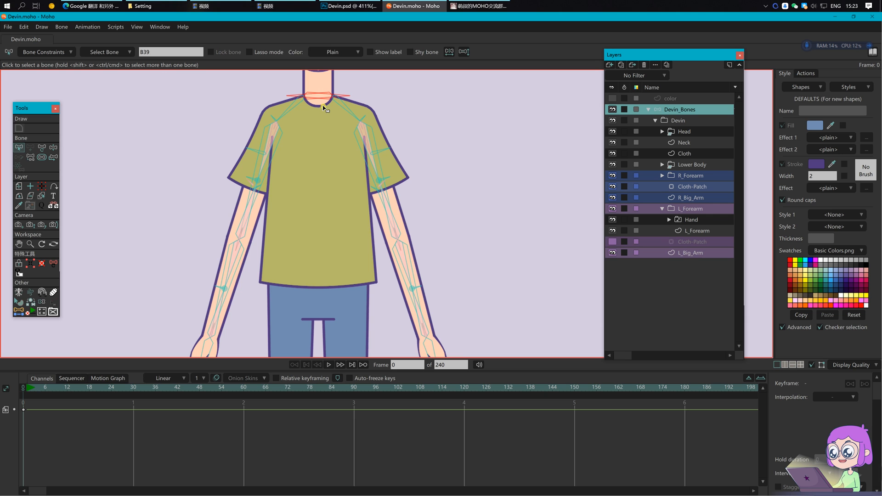
key(Delete)
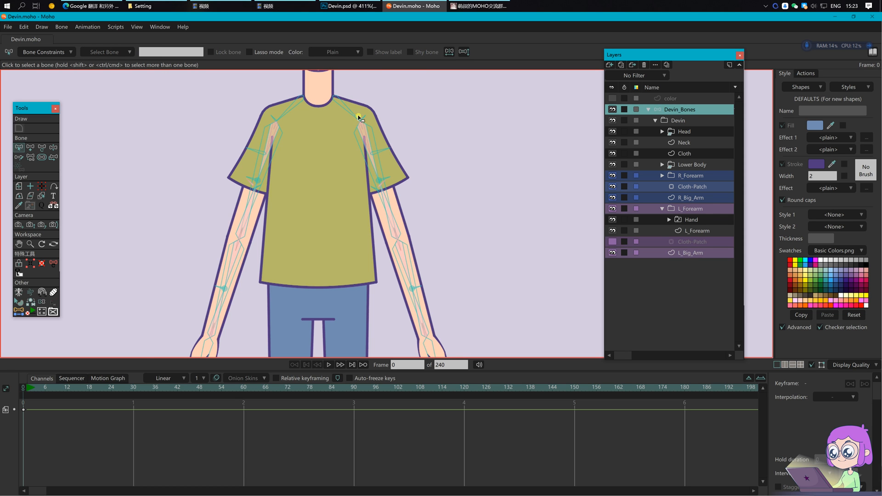
Step: Place L_sleeve_front_2 at X 0.1370, Y 0.0049, angle 117.4075 on the sleeve hem
scroll(409, 144, up, 5)
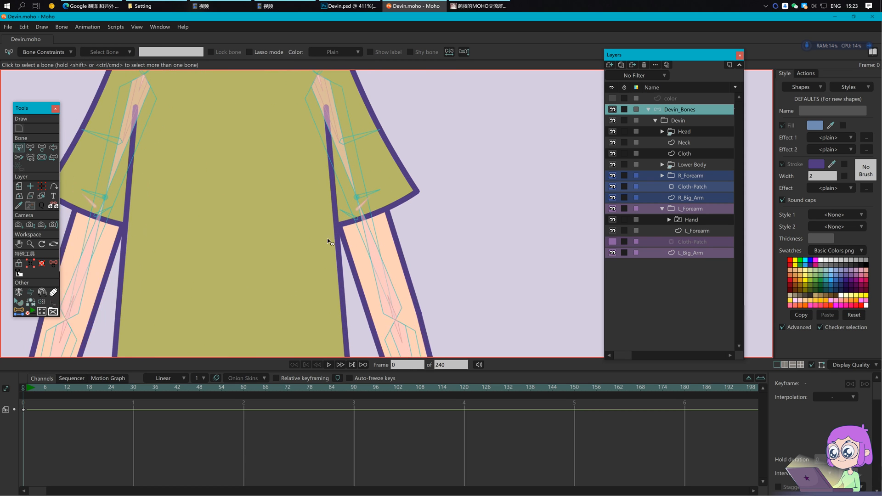
scroll(143, 239, up, 1)
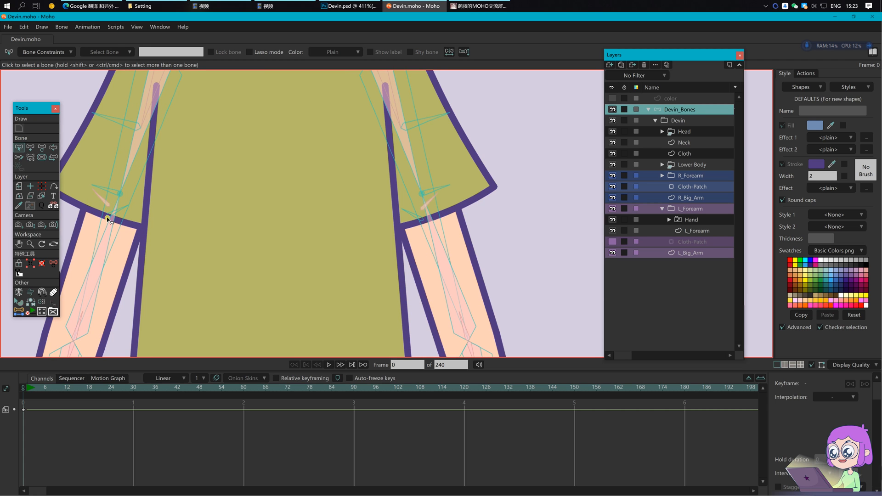
click(423, 219)
key(t)
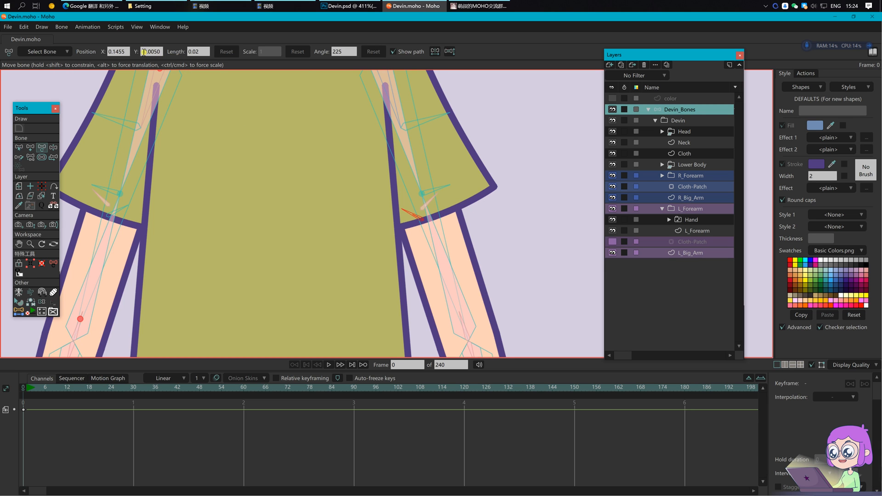
key(b)
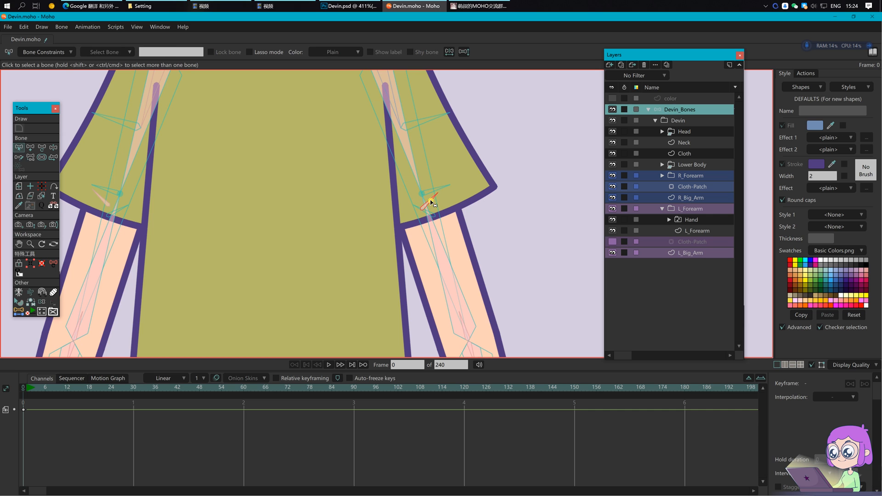
key(t)
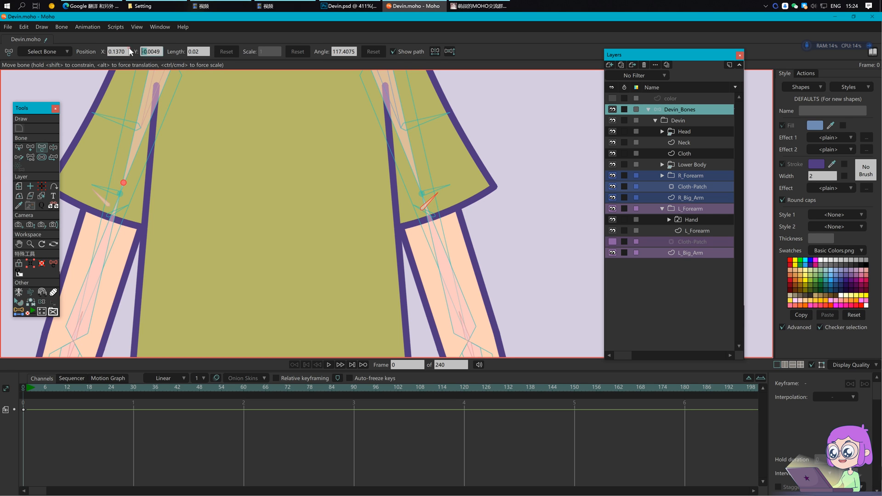
key(Return)
key(Return)
drag(499, 252, 466, 241)
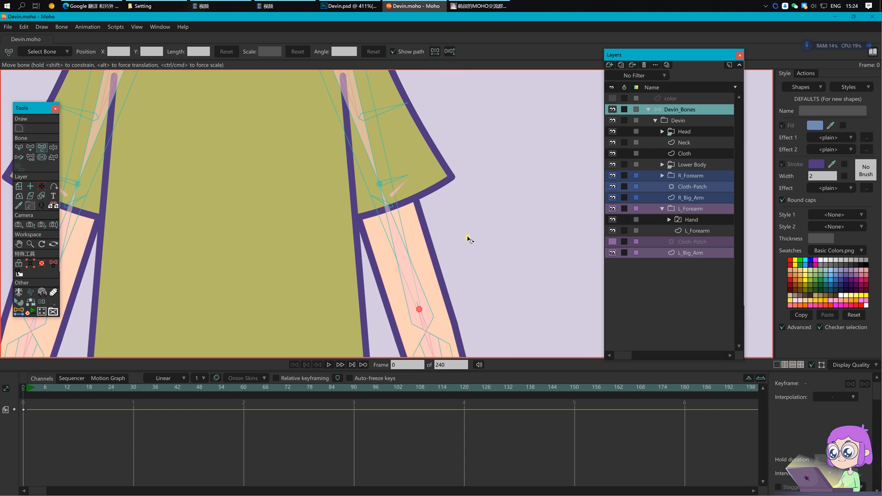
scroll(468, 239, down, 5)
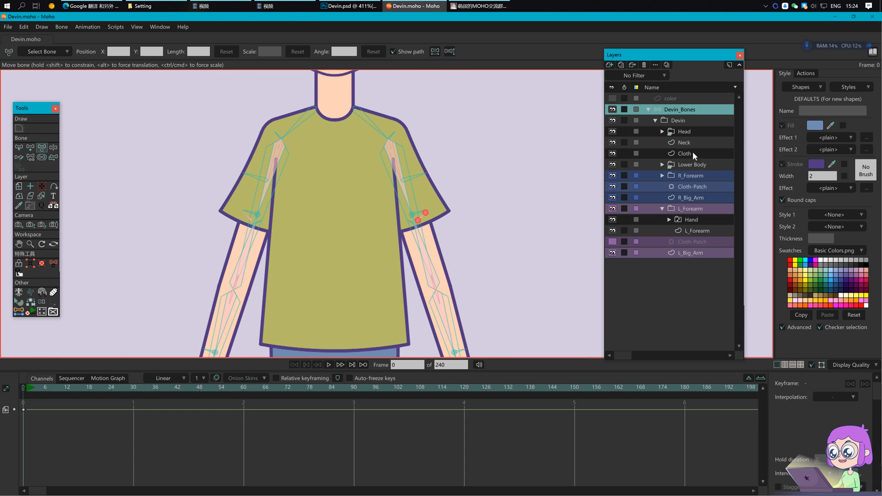
Step: Bind the Cloth layer's shoulder points to the L_shoulder_2 bone
click(693, 154)
click(369, 122)
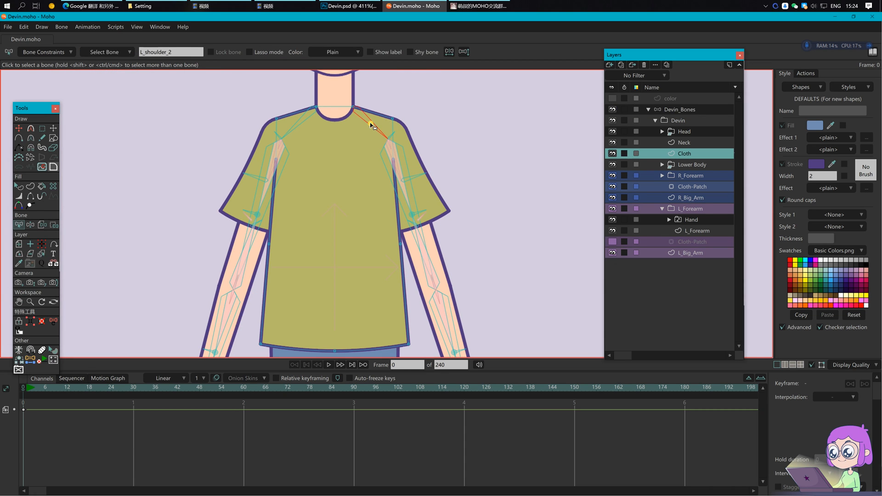
key(i)
drag(344, 94, 401, 130)
key(Return)
Step: On the Neck layer, bind points near each side of the neck to both shoulder bones
click(684, 143)
key(b)
click(361, 144)
key(i)
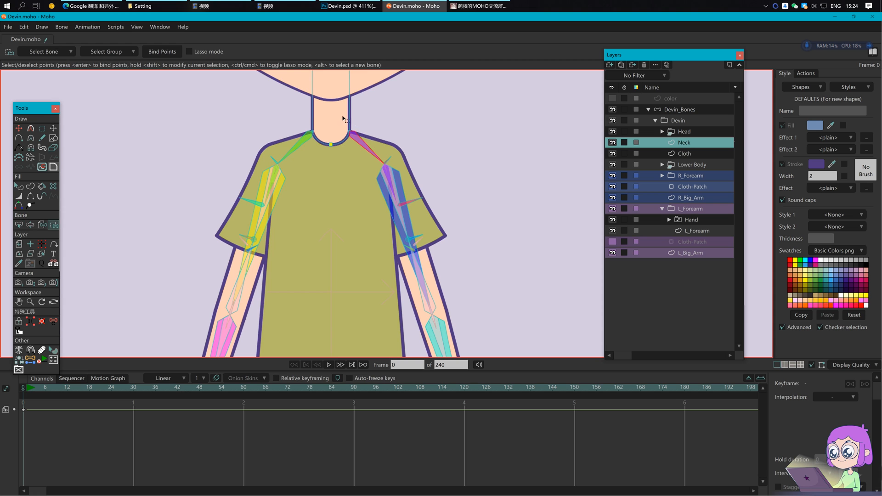
click(165, 50)
alt+click(299, 147)
drag(304, 127, 319, 140)
click(165, 52)
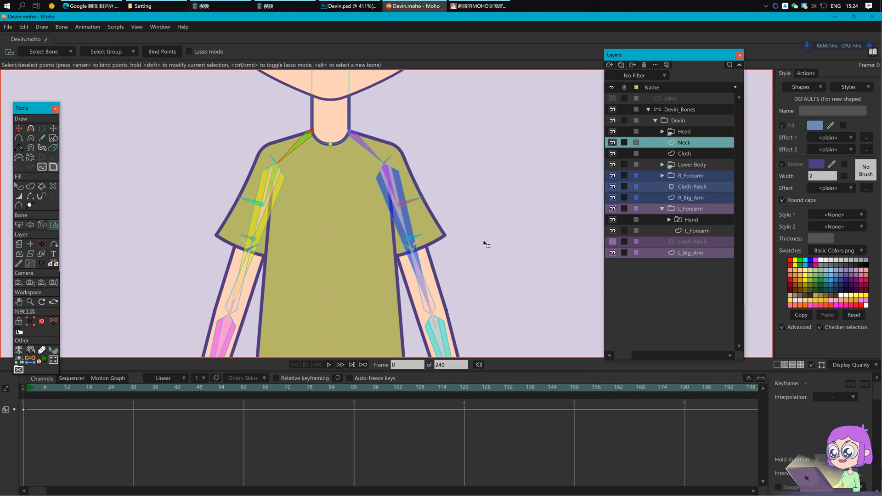
Step: Unhide the Cloth-Patch layer under L_Forearm and collapse the L_Forearm group
drag(489, 243, 453, 219)
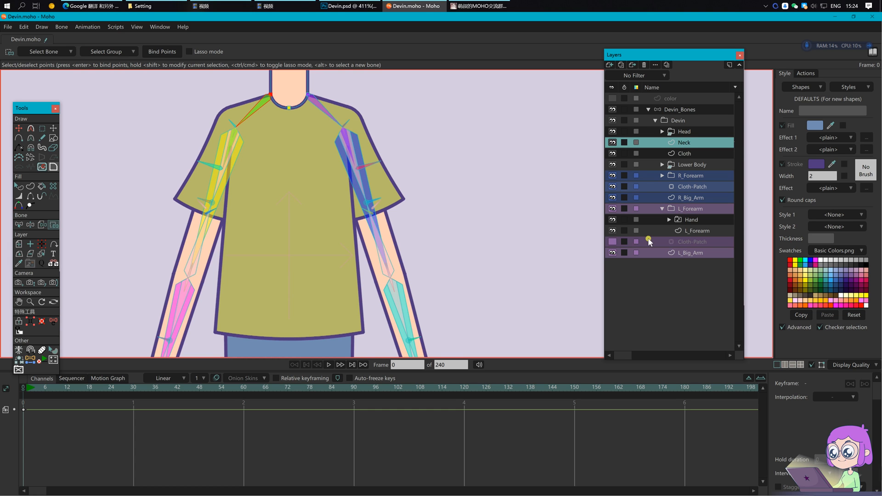
click(614, 241)
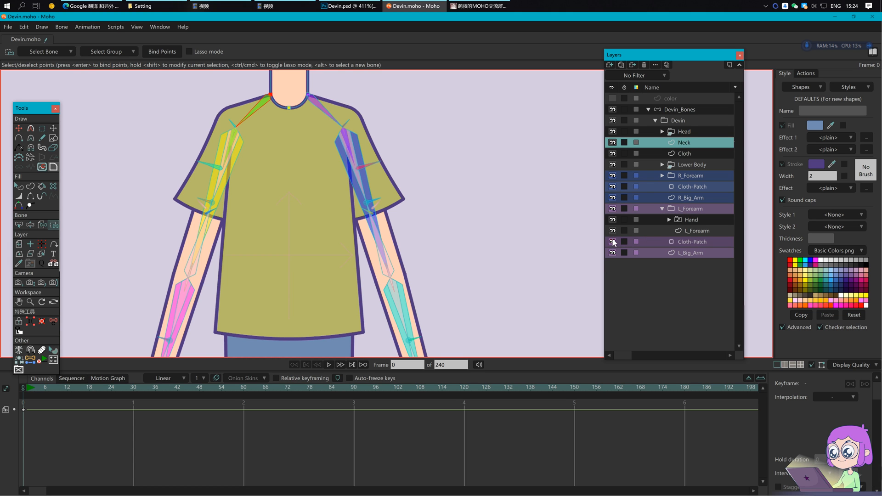
click(663, 209)
click(692, 186)
scroll(363, 134, up, 5)
scroll(361, 133, up, 1)
drag(362, 134, 388, 178)
Step: Bind the Cloth-Patch layer to the upper-arm bone
click(40, 148)
scroll(309, 171, up, 2)
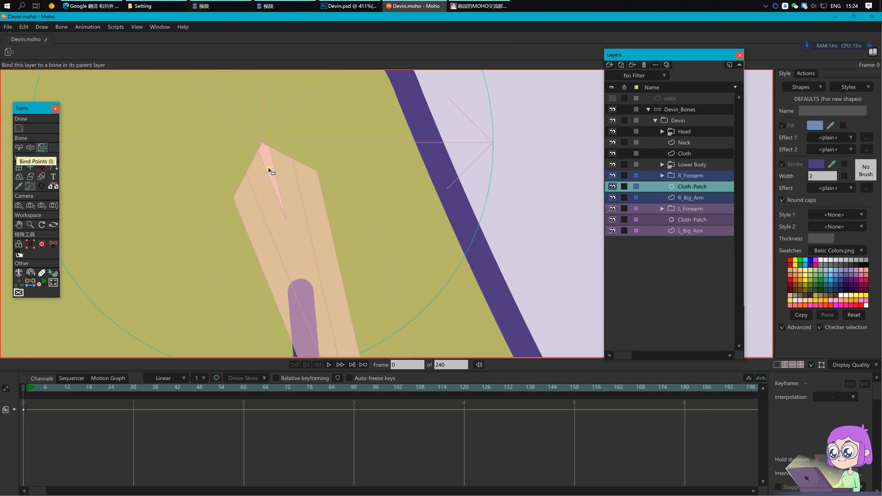
click(275, 170)
scroll(325, 163, down, 4)
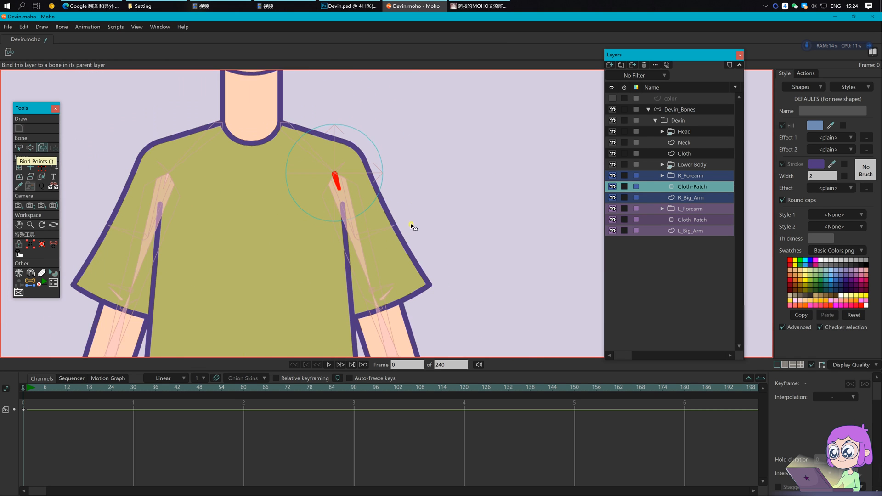
Step: In R_Big_Arm, bind the lower sleeve points to the sleeve bone and the sleeve-edge point to the small elbow bone
click(676, 198)
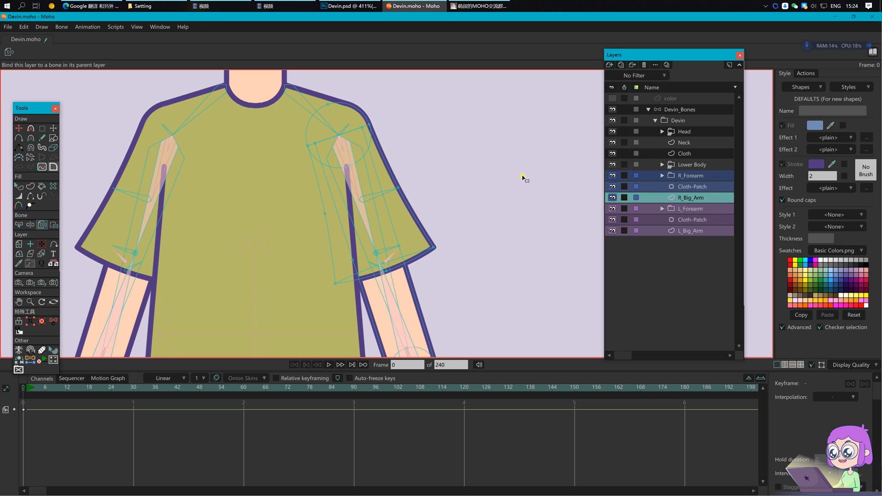
key(z)
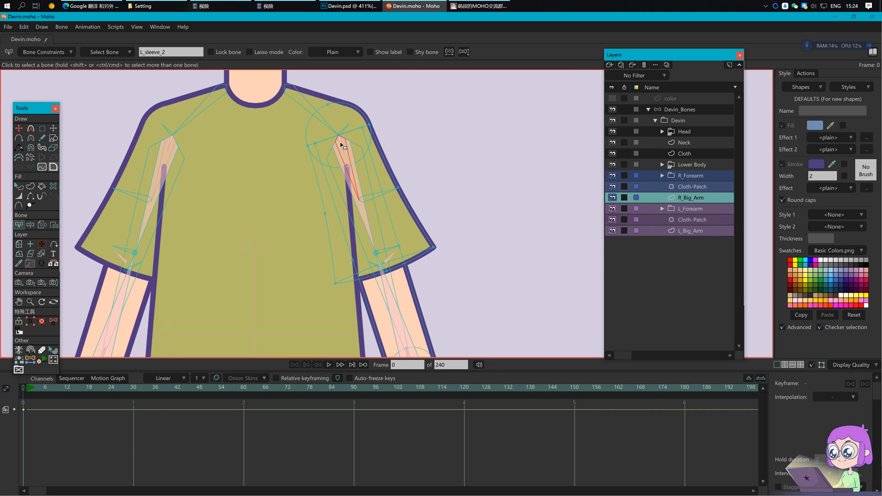
key(i)
drag(325, 253, 345, 311)
drag(422, 233, 450, 260)
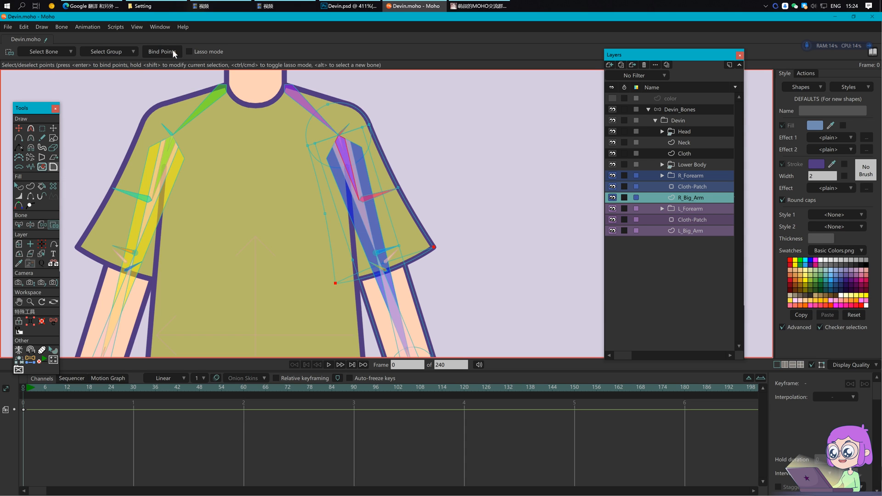
alt+click(381, 197)
key(Return)
drag(396, 175, 422, 203)
alt+click(391, 255)
Step: With the small elbow bone chosen, select the points near the elbow and upper-arm shape
scroll(407, 291, up, 3)
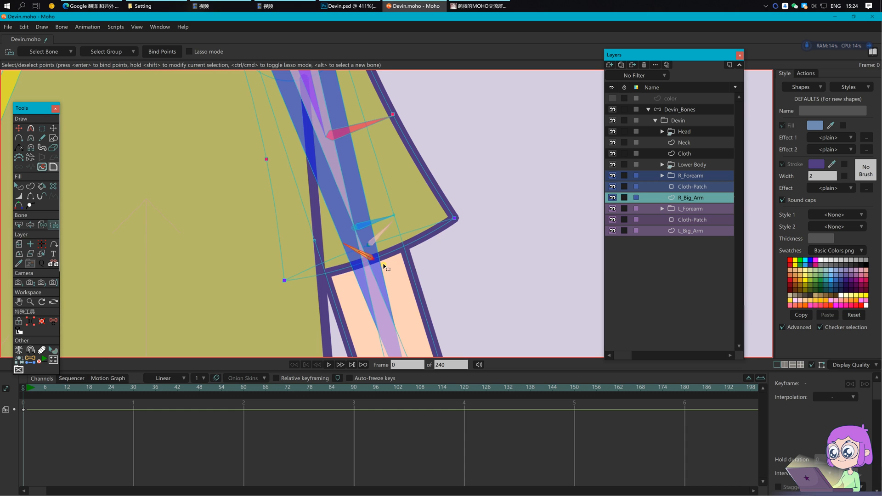
drag(389, 188, 393, 220)
alt+click(378, 254)
drag(301, 260, 325, 279)
drag(384, 238, 413, 255)
drag(448, 143, 485, 295)
click(328, 210)
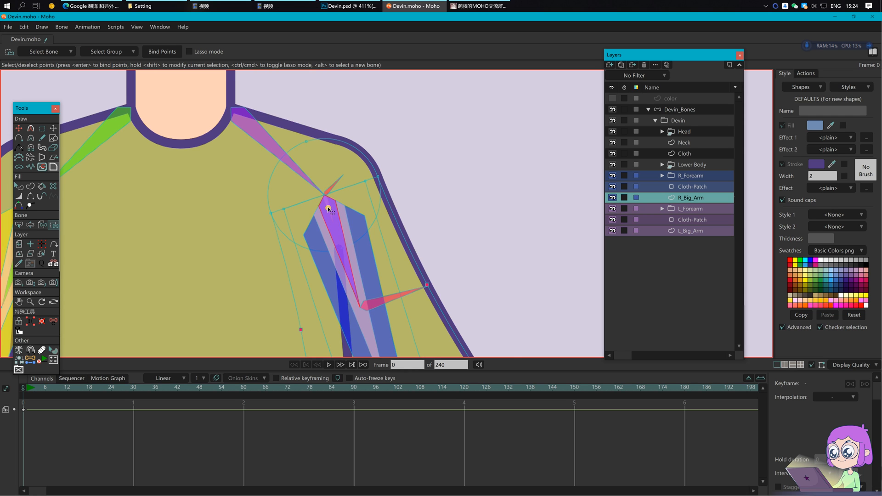
Step: Select bone L_arm_joint_5 and marquee the arm points around the shoulder joint
scroll(329, 208, up, 2)
key(z)
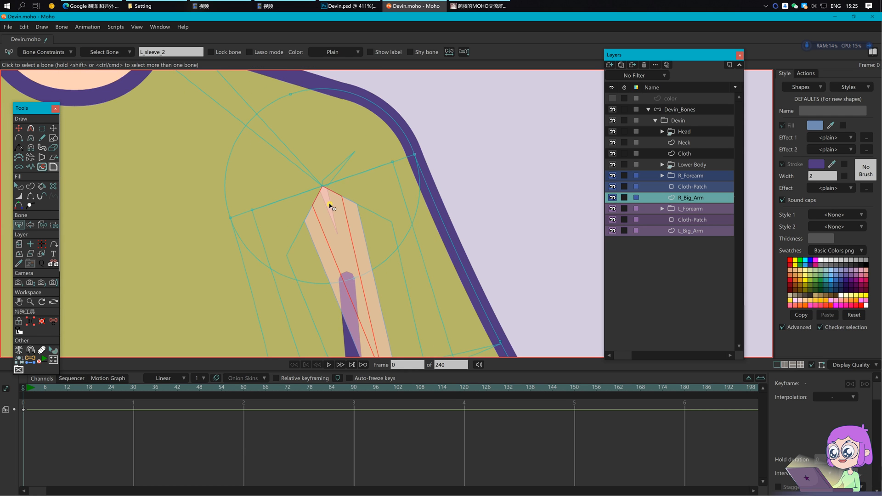
scroll(331, 204, down, 2)
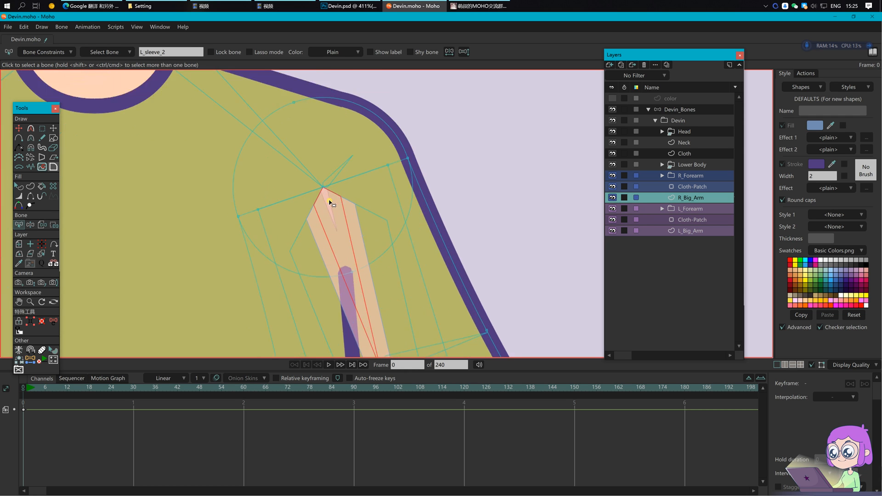
scroll(331, 203, up, 4)
click(330, 203)
scroll(331, 202, down, 3)
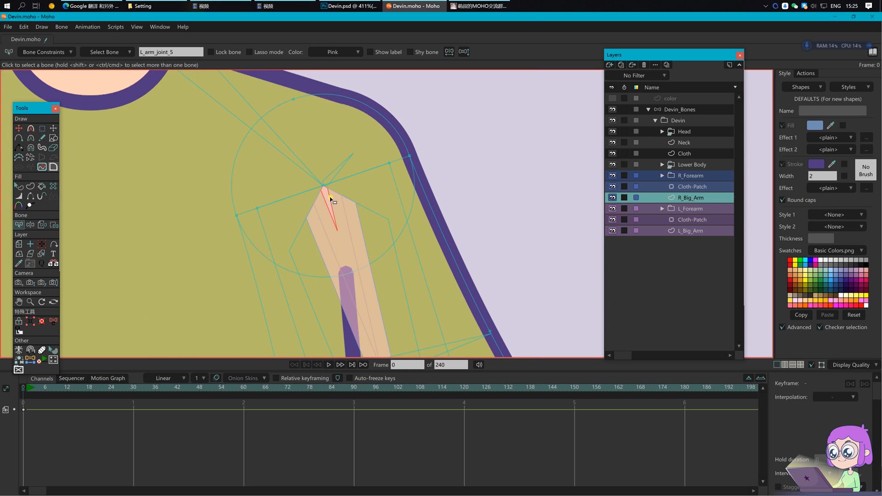
key(i)
drag(245, 106, 435, 254)
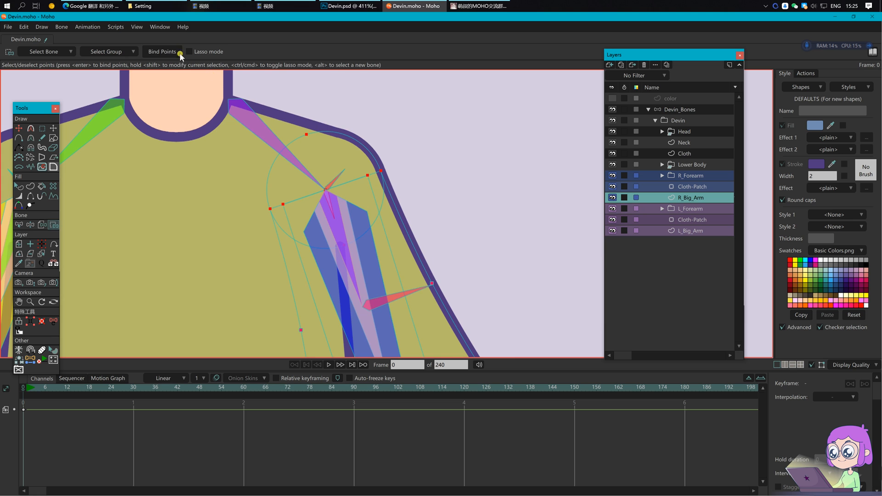
Step: Bind the points around the forearm joint to bone L_arm_joint_5
scroll(512, 266, down, 6)
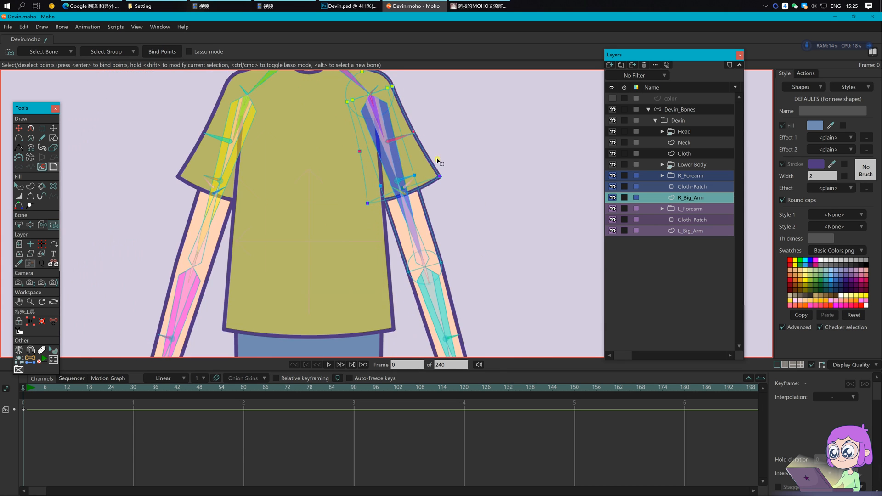
drag(434, 252, 431, 261)
key(b)
click(366, 243)
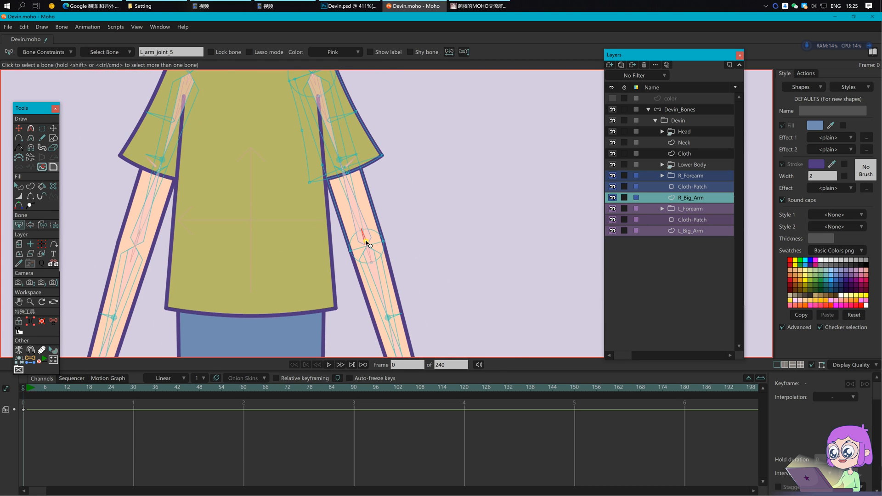
key(i)
drag(334, 213, 419, 286)
click(170, 53)
click(693, 177)
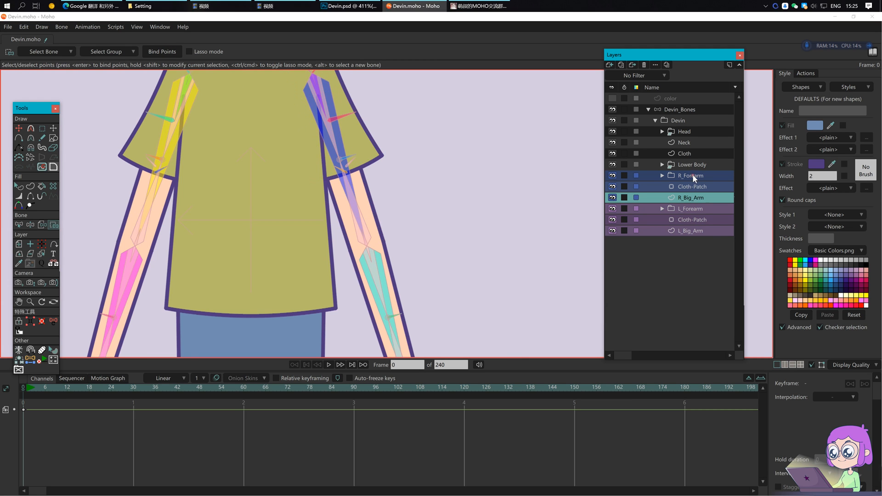
click(662, 176)
Step: Bind the Hand layer to the hand bone
click(695, 187)
drag(450, 207, 413, 133)
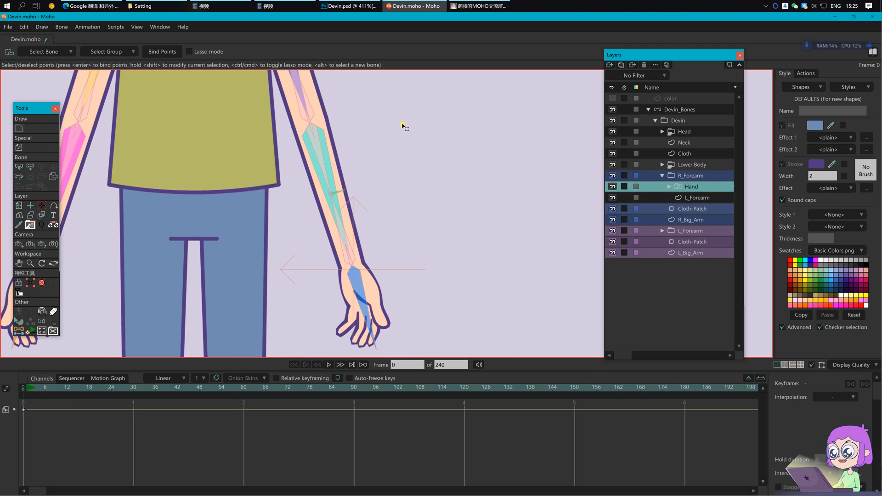
click(53, 177)
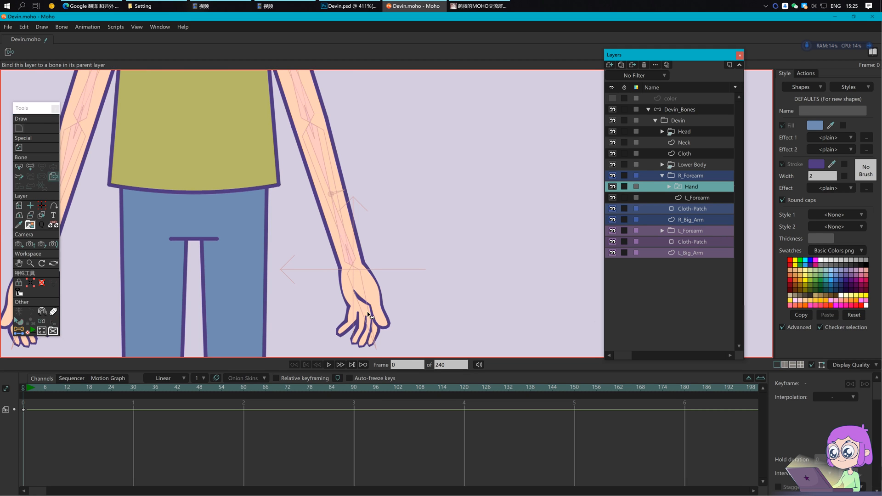
click(368, 315)
scroll(428, 223, up, 2)
Step: In L_Forearm, bind the wrist points to forearm bone L_arm_joint_5
key(z)
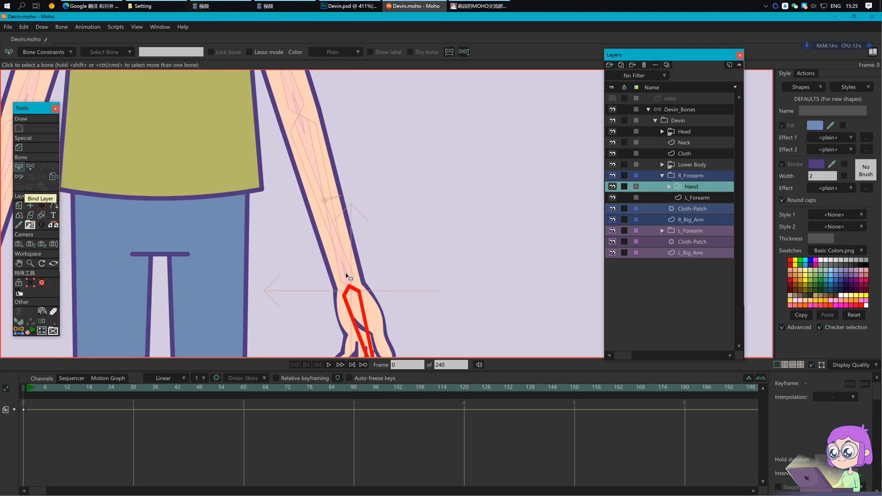
click(692, 198)
click(348, 279)
key(i)
drag(325, 256, 409, 327)
Step: Bind the mid-forearm and elbow points to their joint bones, then save the project
alt+click(336, 198)
drag(270, 181, 358, 216)
drag(380, 150, 390, 191)
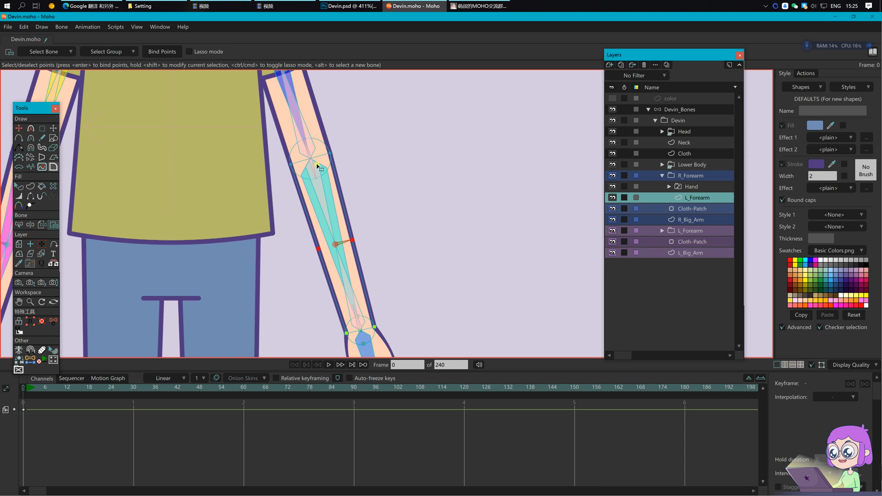
alt+click(313, 166)
drag(279, 128, 364, 195)
click(683, 111)
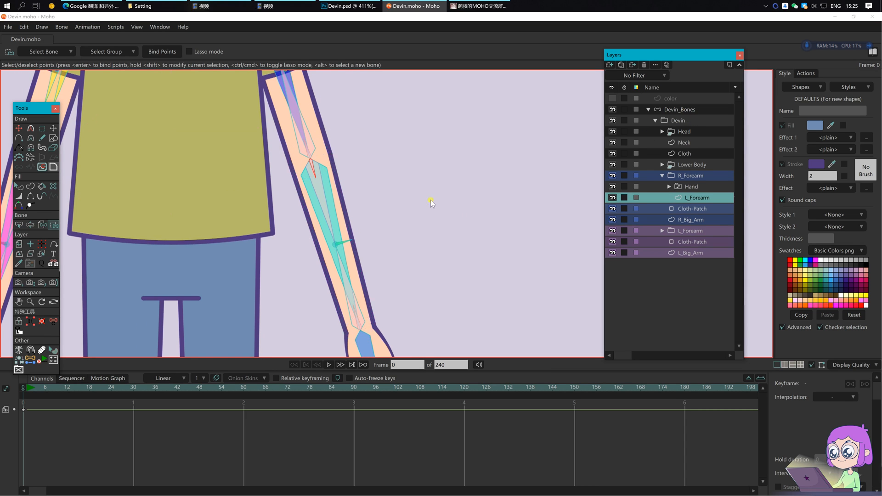
key(ctrl+s)
scroll(407, 220, down, 4)
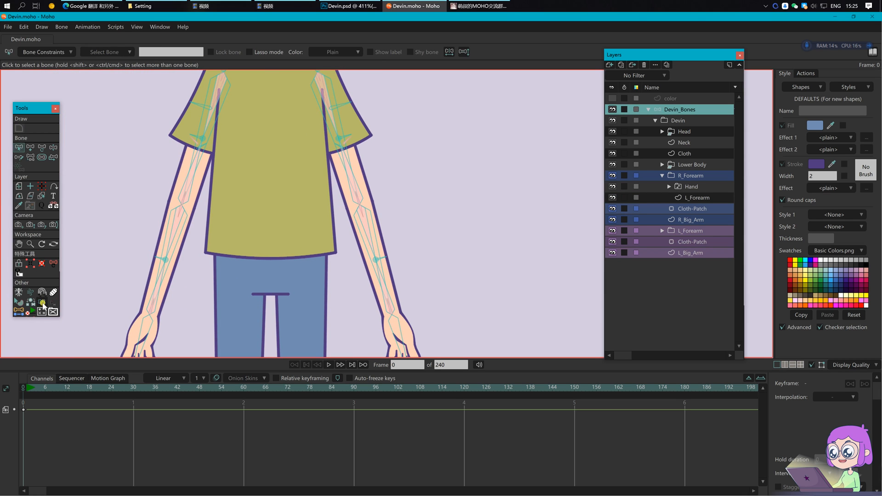
click(41, 302)
scroll(433, 148, down, 3)
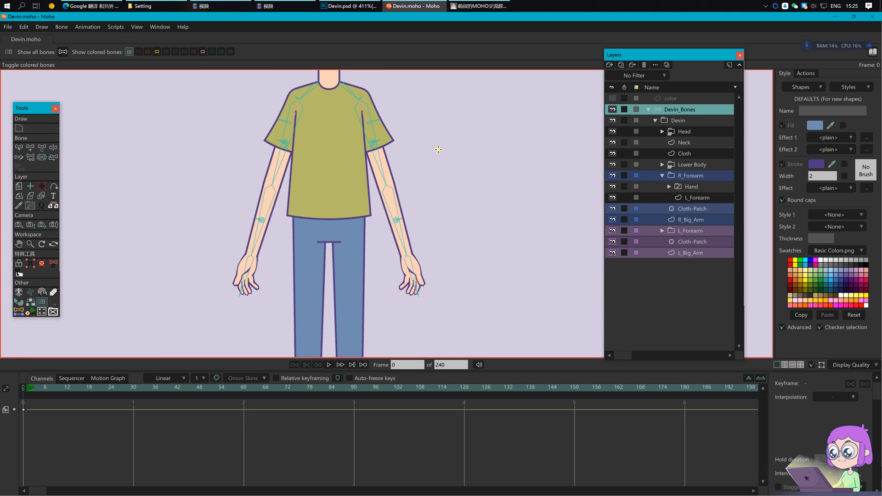
click(27, 387)
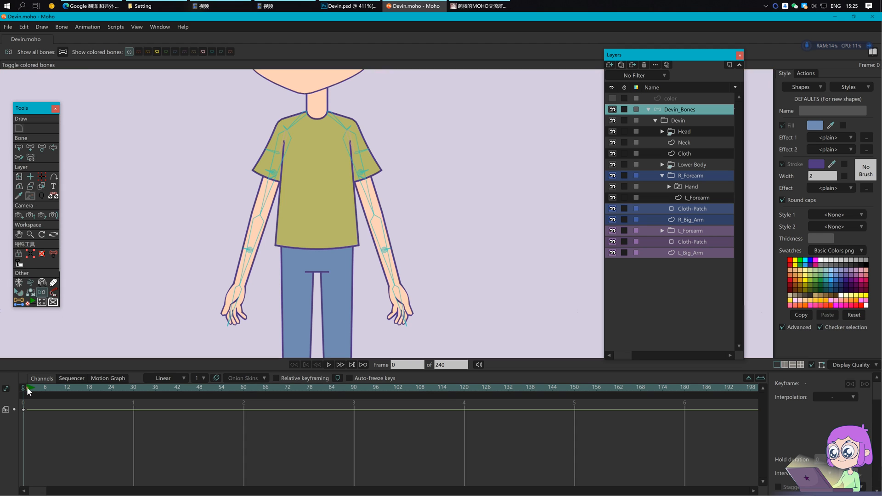
key(z)
mouse_move(360, 142)
mouse_down()
mouse_move(400, 130)
mouse_move(395, 229)
mouse_up()
key(t)
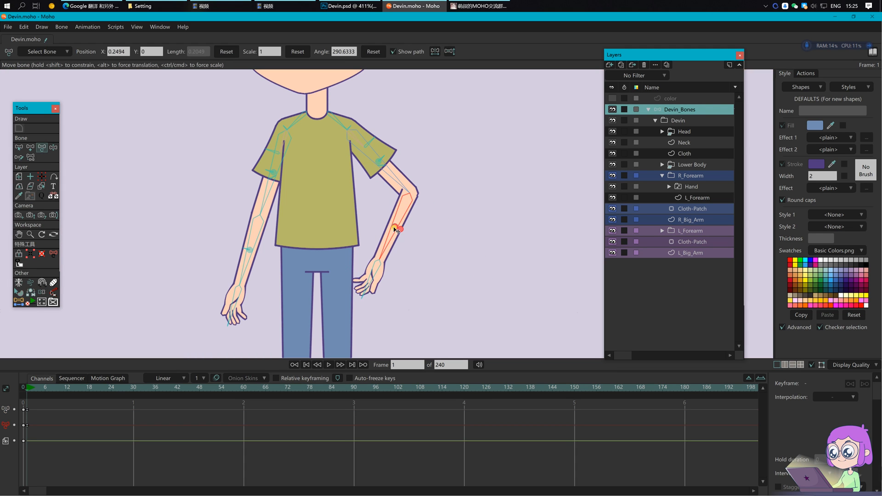
click(380, 162)
drag(380, 162, 386, 159)
drag(366, 143, 366, 146)
click(368, 145)
scroll(515, 237, down, 2)
drag(516, 268, 500, 270)
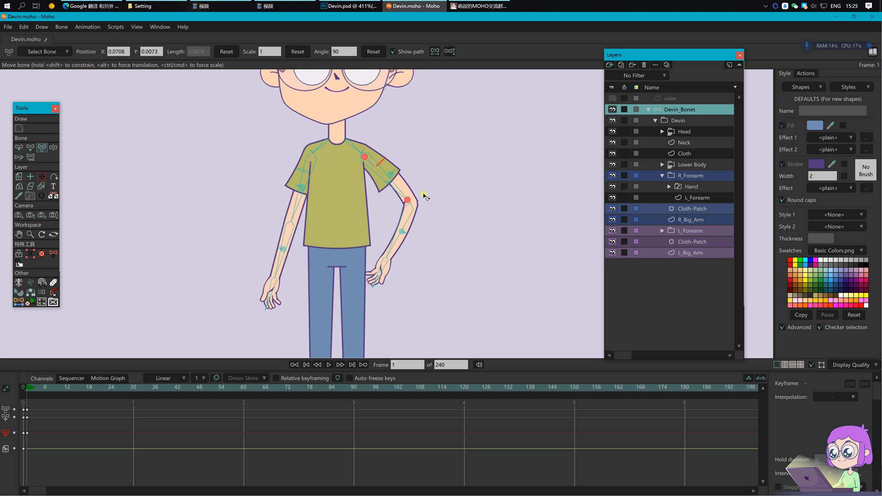
scroll(429, 219, up, 2)
drag(431, 262, 440, 235)
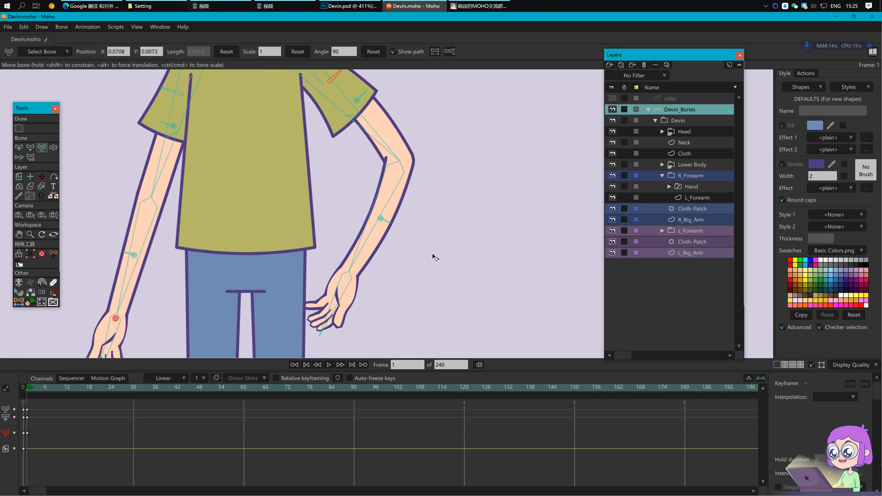
drag(332, 319, 309, 307)
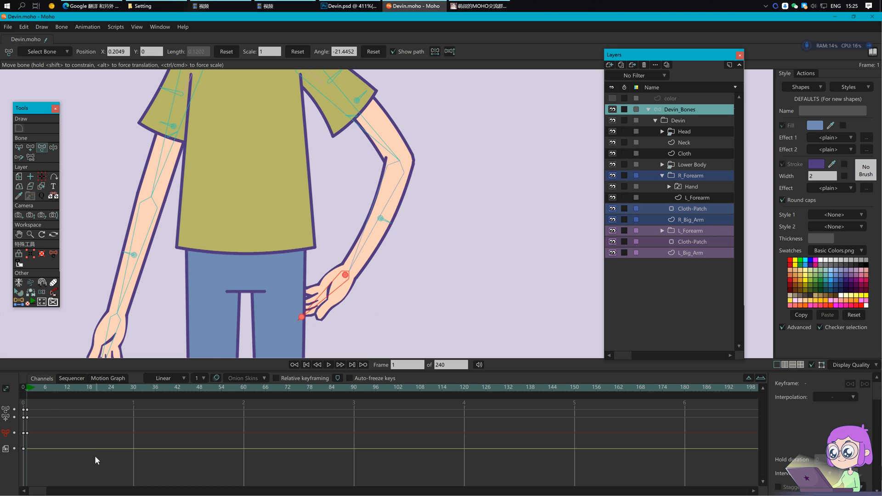
drag(95, 456, 20, 411)
key(Delete)
key(Return)
drag(392, 251, 426, 244)
scroll(426, 244, down, 1)
key(ctrl+s)
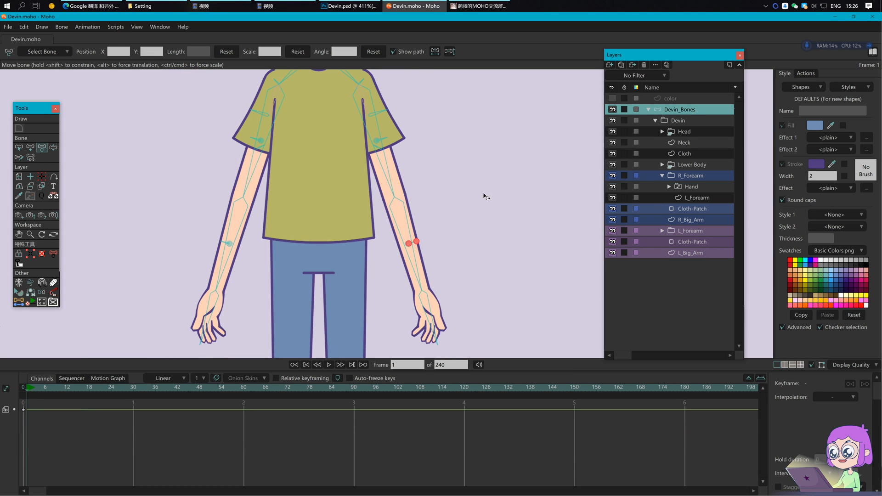
drag(483, 180, 486, 222)
click(23, 388)
key(b)
click(42, 302)
click(157, 52)
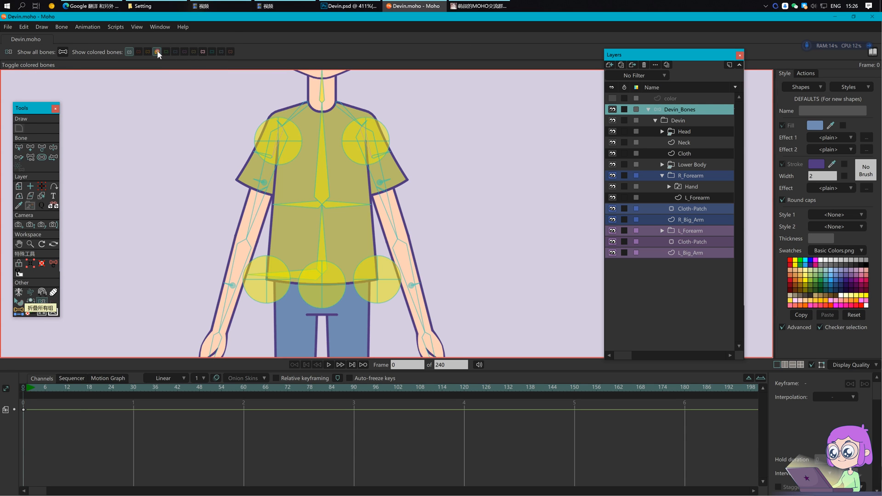
key(b)
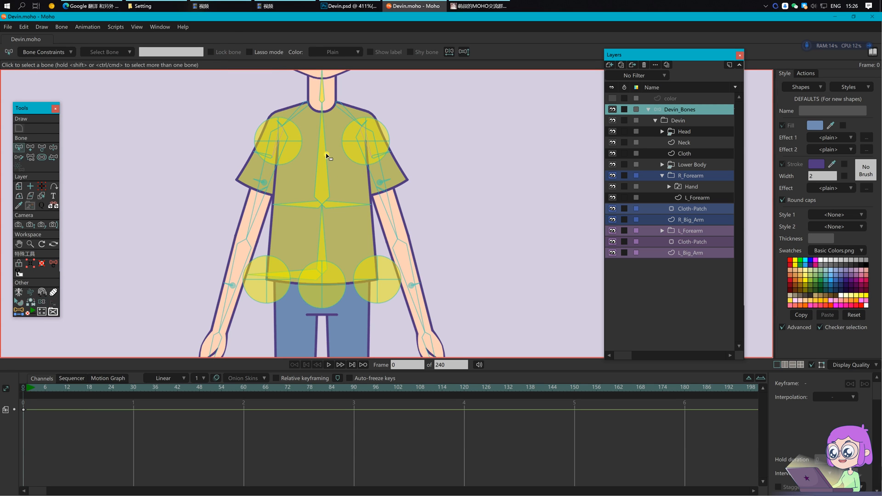
scroll(309, 211, up, 3)
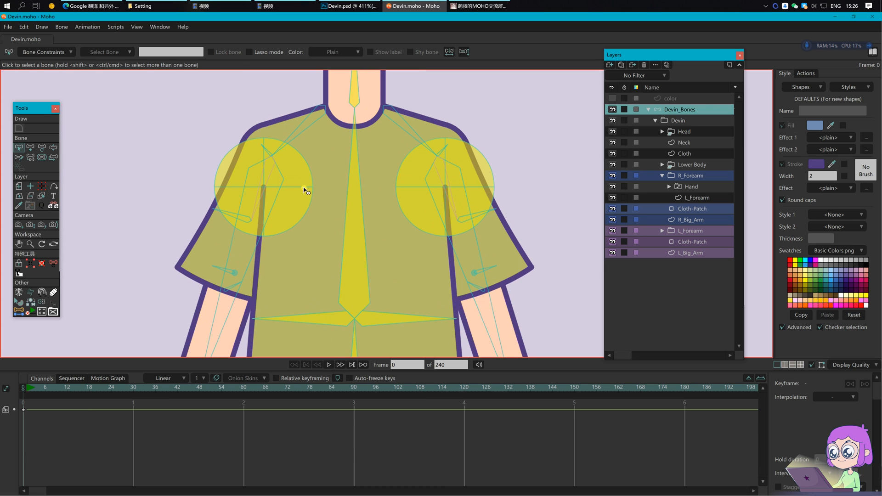
click(306, 189)
scroll(303, 189, up, 3)
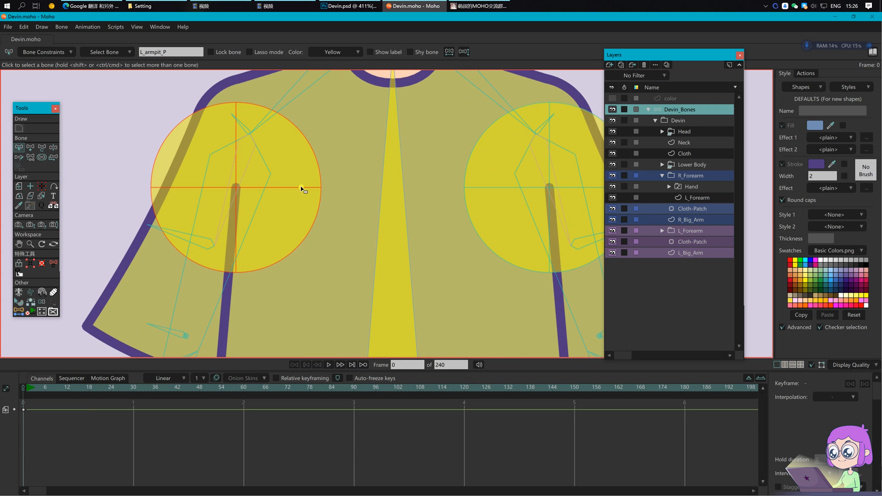
key(p)
click(242, 129)
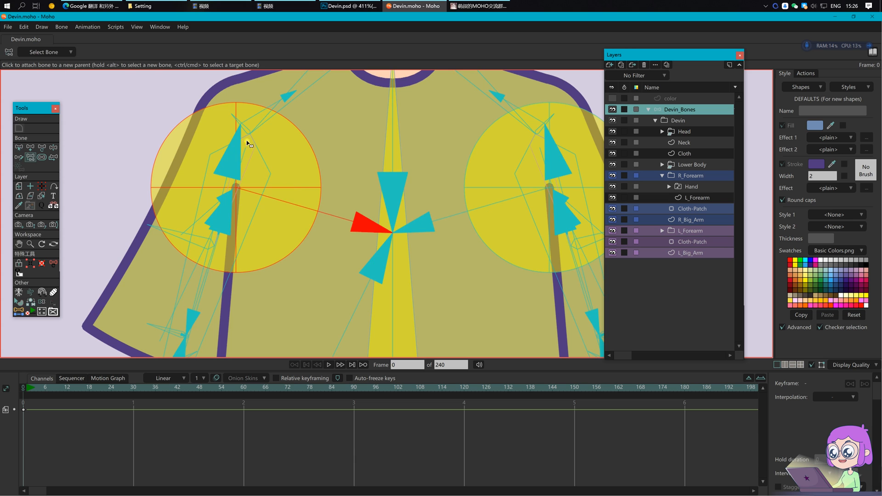
drag(404, 149, 190, 204)
key(b)
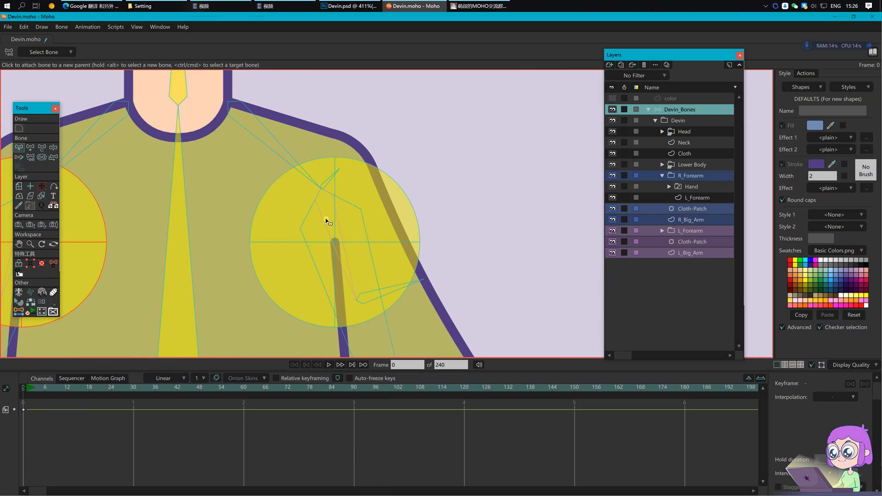
click(290, 243)
key(p)
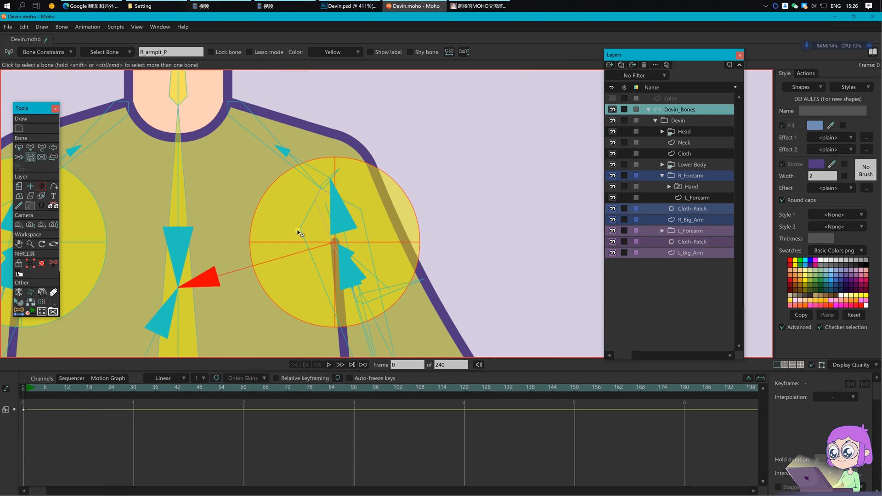
click(326, 181)
key(Return)
scroll(379, 211, down, 5)
drag(335, 271, 337, 239)
key(z)
mouse_move(334, 150)
mouse_down()
mouse_move(348, 133)
mouse_move(351, 148)
mouse_up()
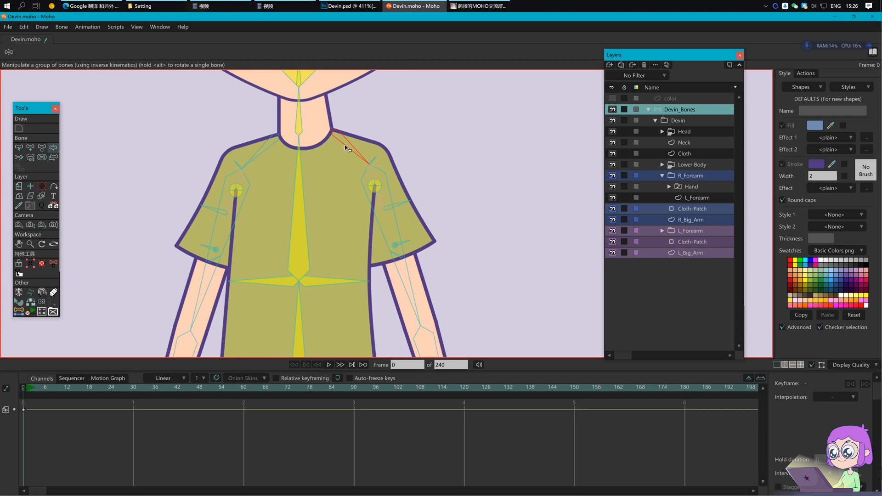
drag(384, 227, 421, 256)
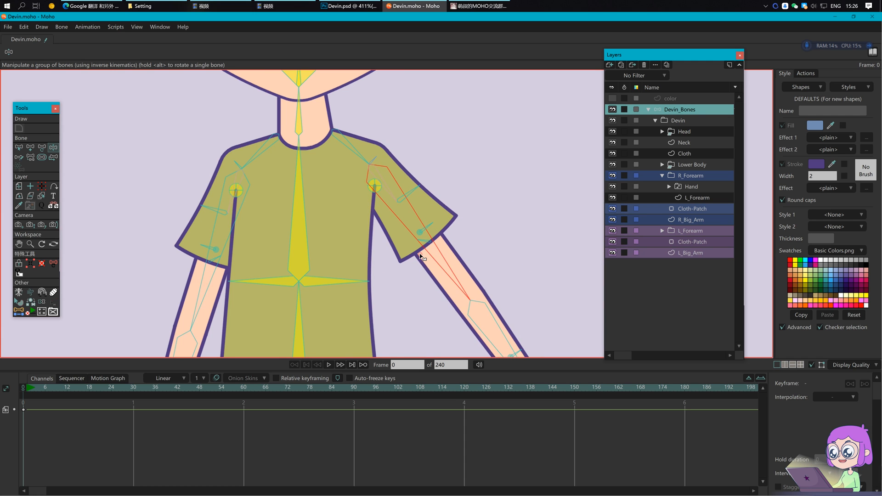
key(b)
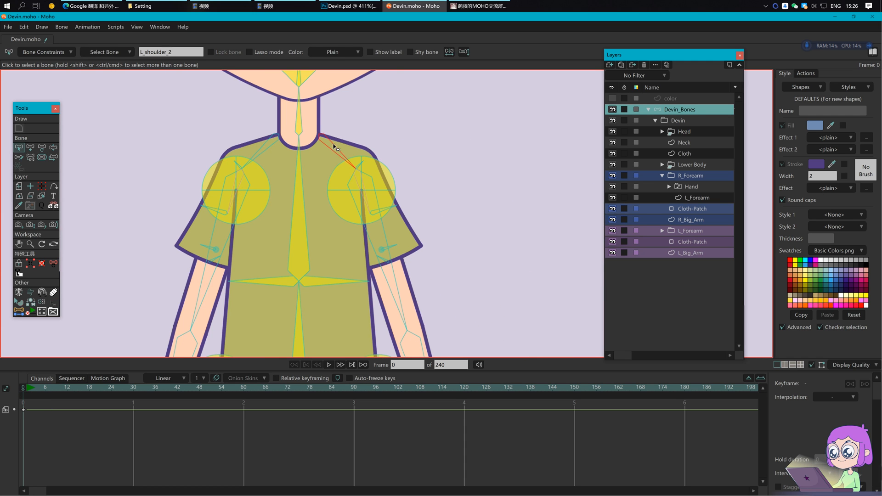
key(p)
key(Return)
key(z)
drag(341, 156, 386, 134)
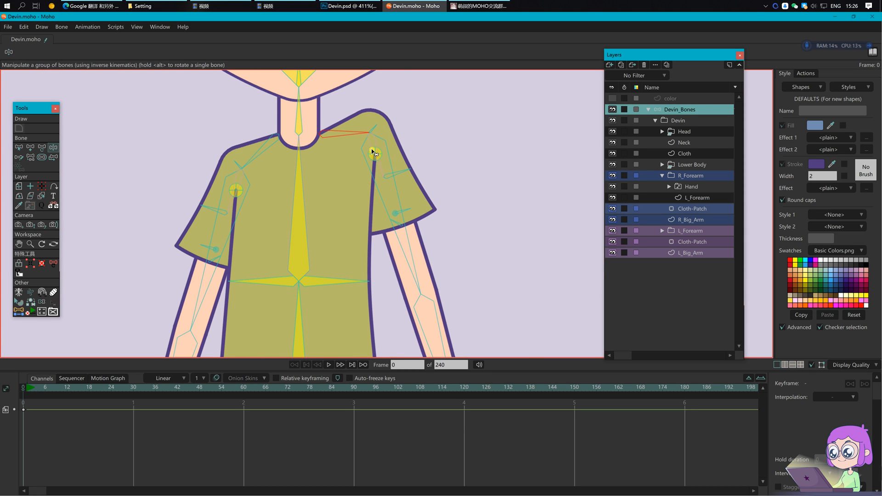
drag(381, 150, 398, 135)
drag(385, 207, 412, 157)
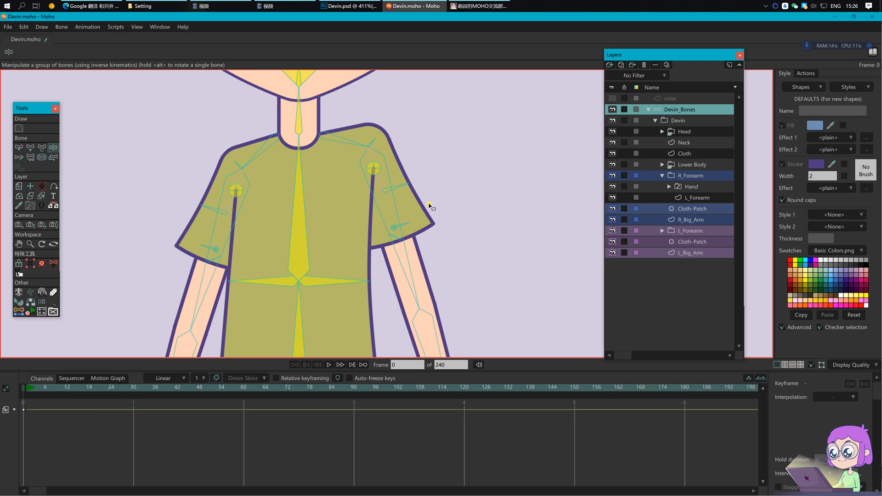
key(z)
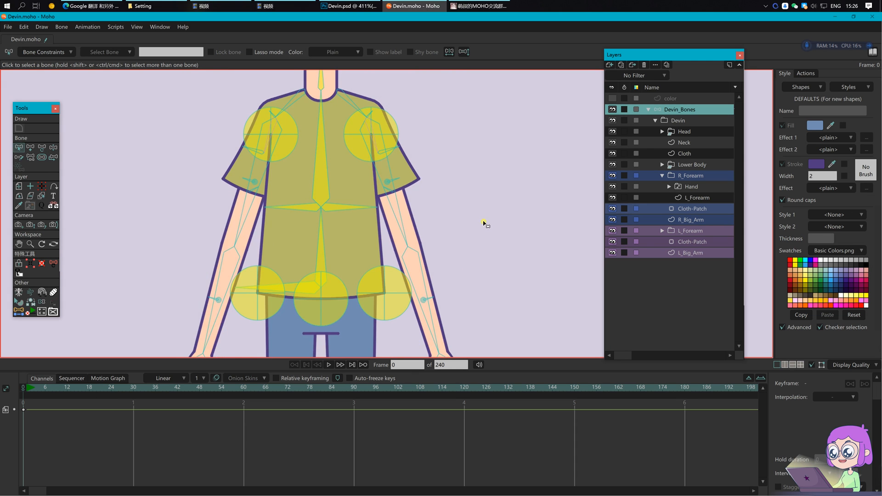
scroll(485, 224, down, 3)
drag(485, 223, 456, 247)
key(z)
drag(356, 198, 363, 259)
scroll(443, 243, down, 2)
drag(368, 198, 365, 198)
mouse_move(371, 232)
mouse_down()
mouse_move(354, 232)
mouse_move(380, 232)
mouse_move(356, 230)
mouse_move(363, 231)
mouse_up()
key(b)
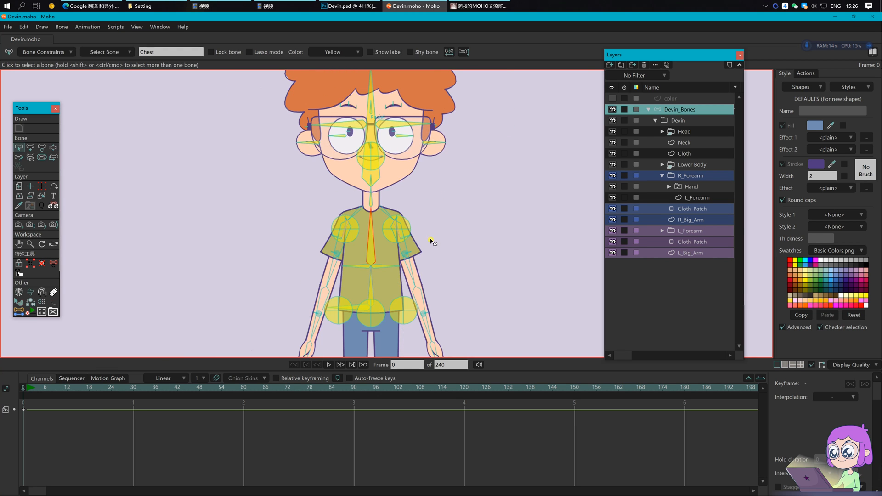
click(431, 241)
drag(464, 189, 447, 225)
key(z)
drag(357, 126, 380, 130)
key(b)
click(47, 53)
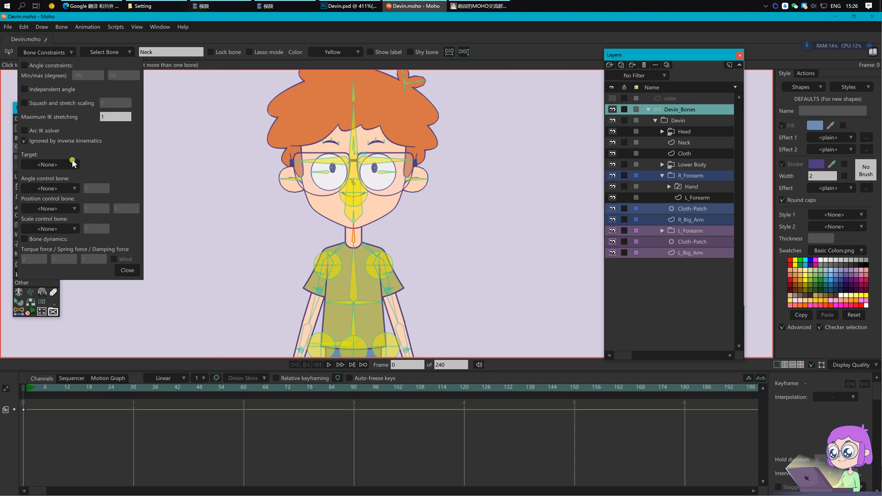
click(123, 272)
click(475, 235)
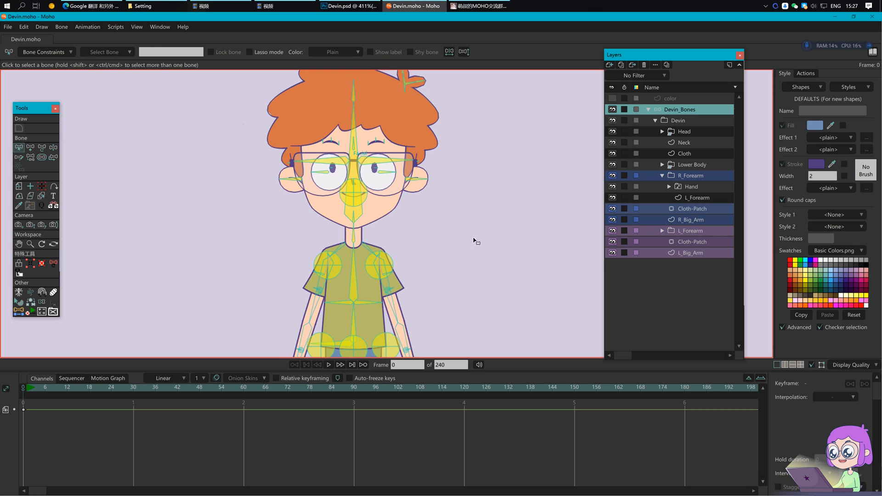
drag(475, 235, 457, 231)
key(z)
drag(337, 121, 354, 131)
drag(336, 271, 301, 253)
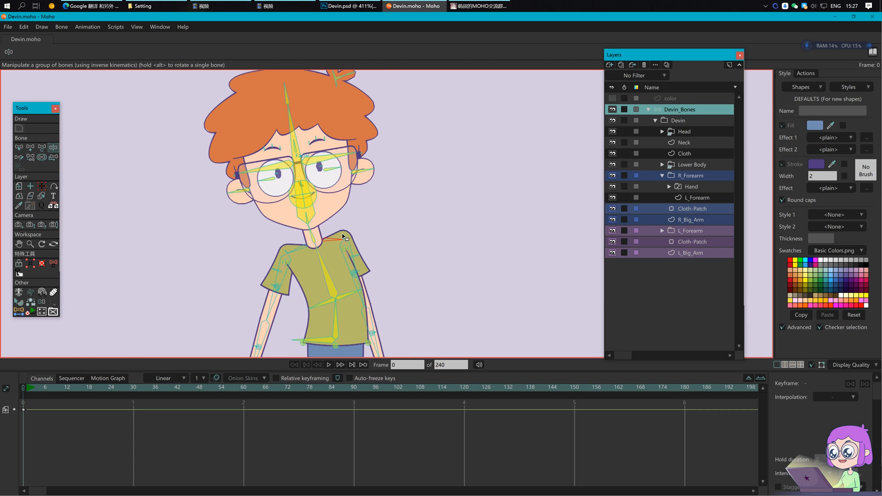
scroll(462, 256, down, 2)
drag(461, 256, 436, 219)
key(b)
click(249, 312)
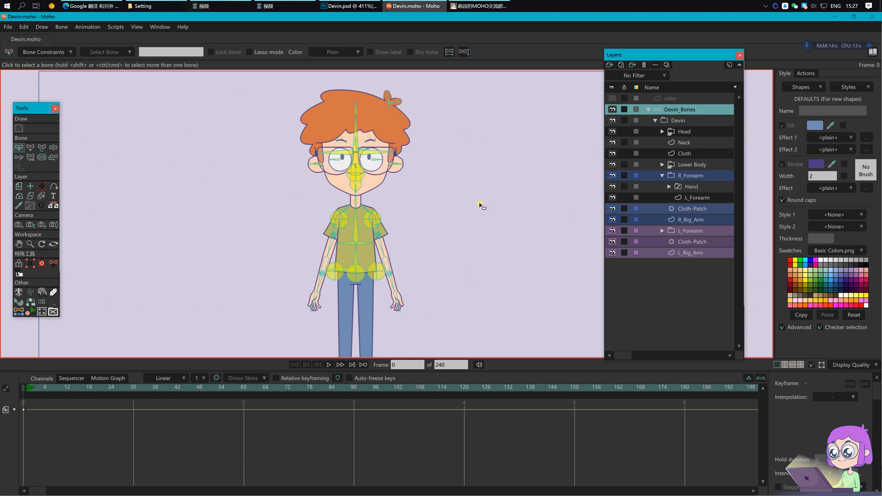
Step: Set the main waist bone's colour to Plain
scroll(481, 203, down, 2)
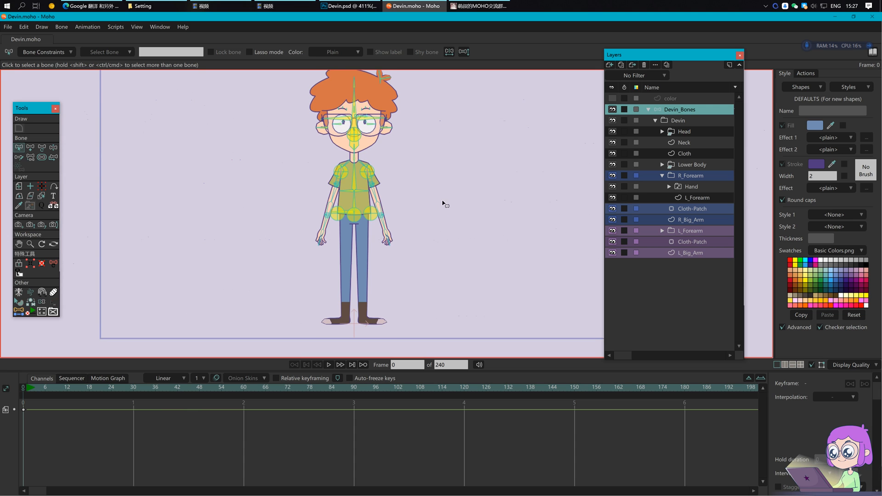
drag(443, 203, 439, 214)
scroll(355, 214, up, 5)
click(321, 240)
click(344, 54)
click(347, 62)
key(Return)
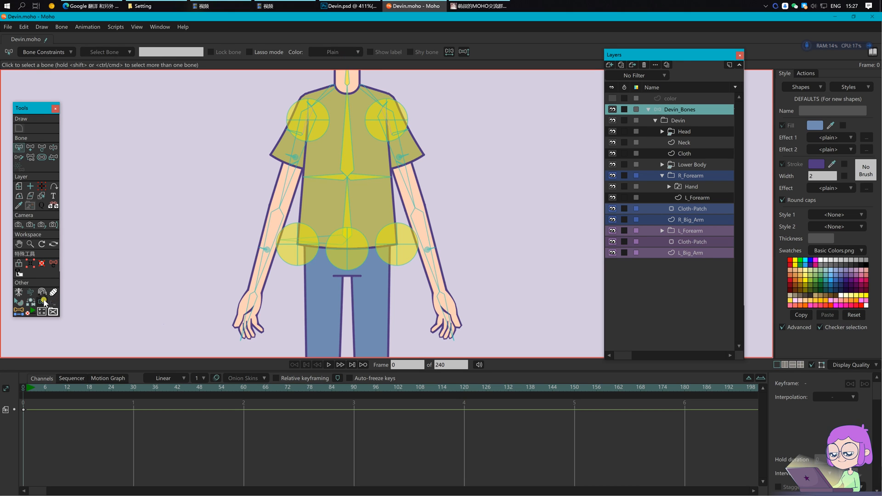
Step: Turn off Show colored bones and save the file
click(45, 302)
click(157, 52)
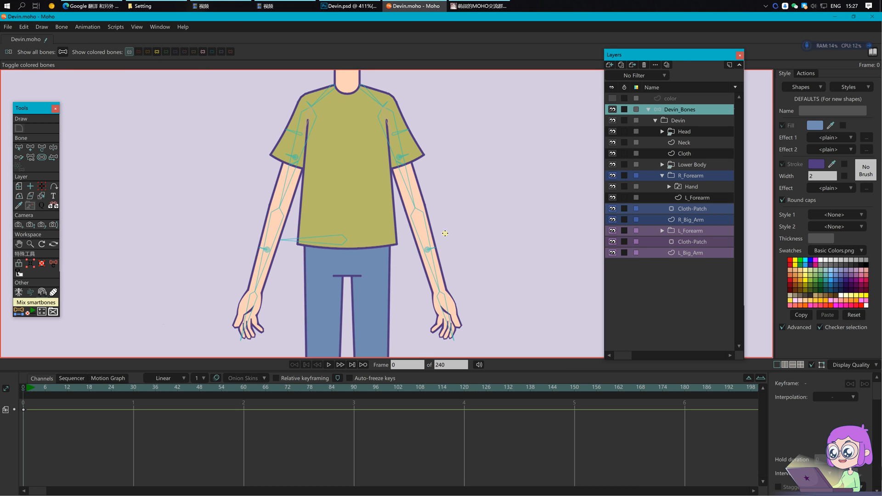
drag(474, 275, 466, 188)
key(ctrl+s)
Step: Hide the Cloth layer, collapse R_Forearm, and expand Lower Body to show the leg layers
scroll(418, 254, down, 2)
click(612, 154)
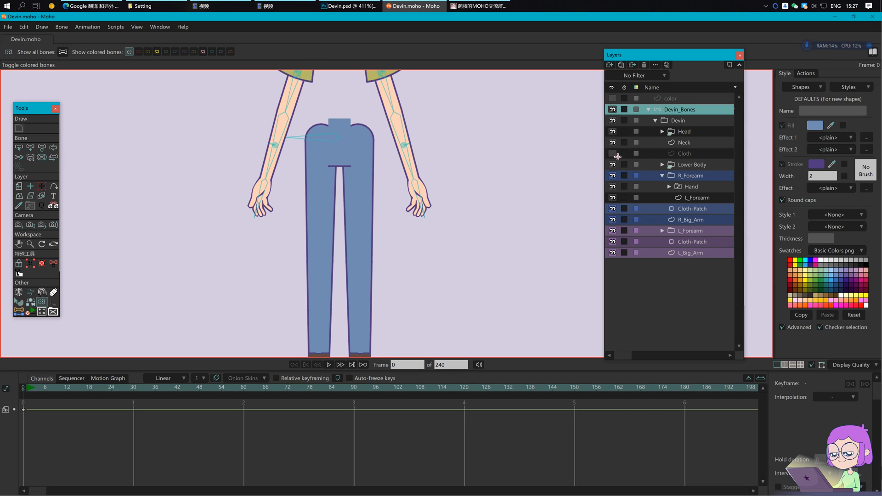
scroll(386, 218, down, 2)
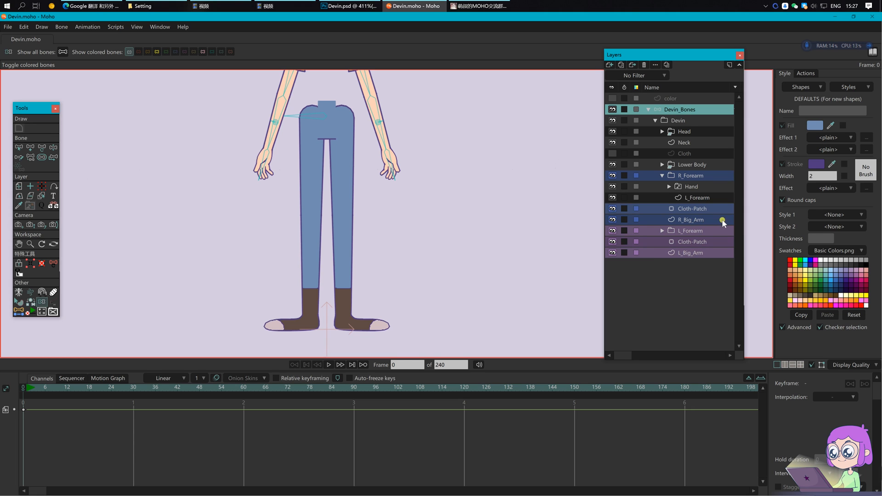
click(662, 176)
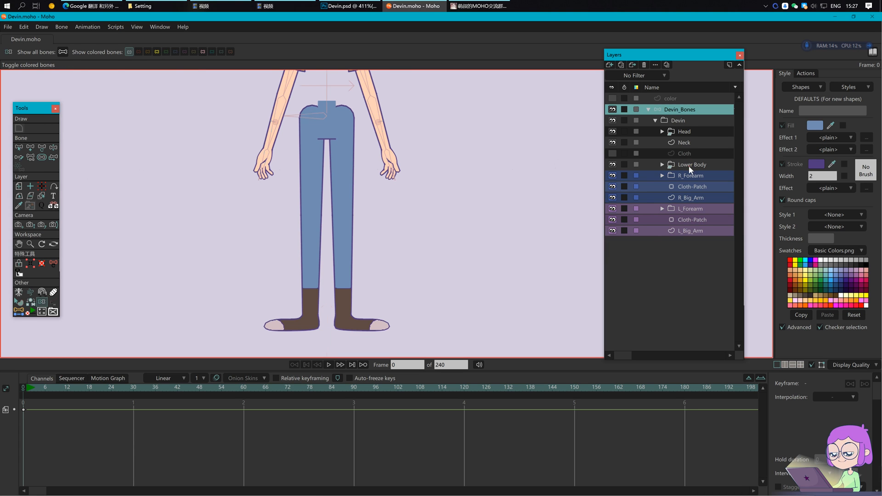
click(689, 166)
click(662, 165)
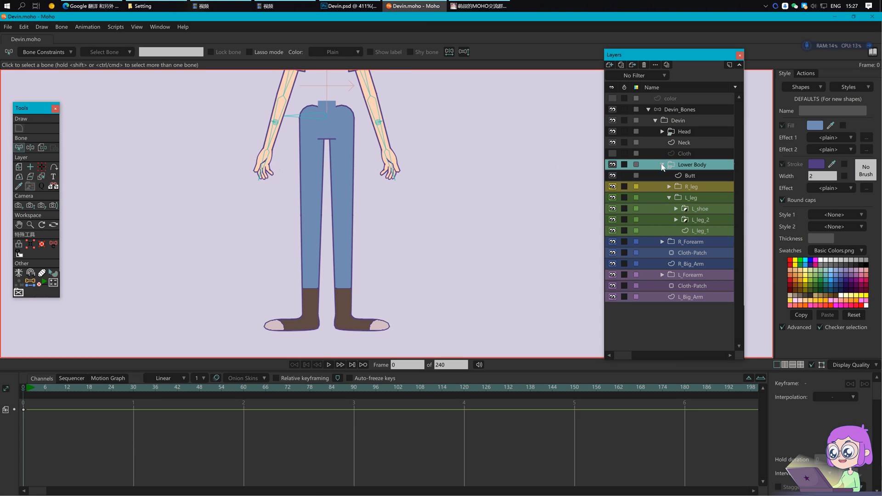
Step: On L_leg_1, create a bone from the hip point to the knee point
click(697, 231)
drag(358, 161, 373, 190)
key(g)
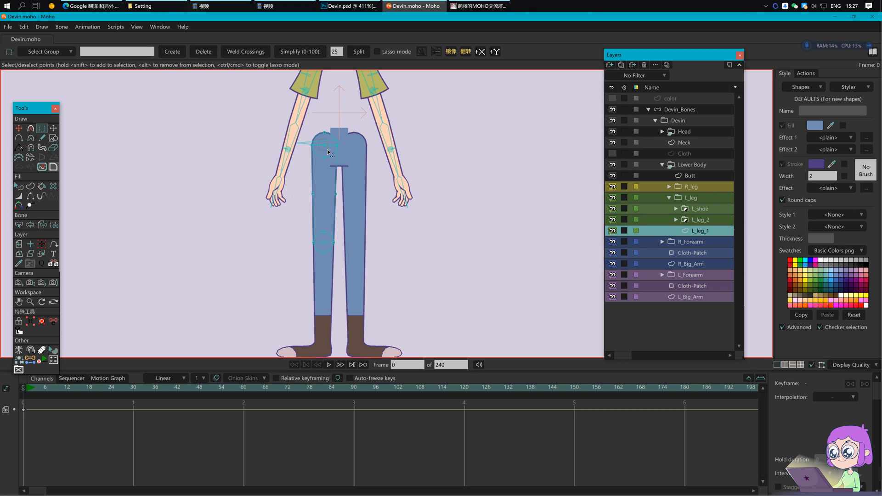
key(b)
click(48, 52)
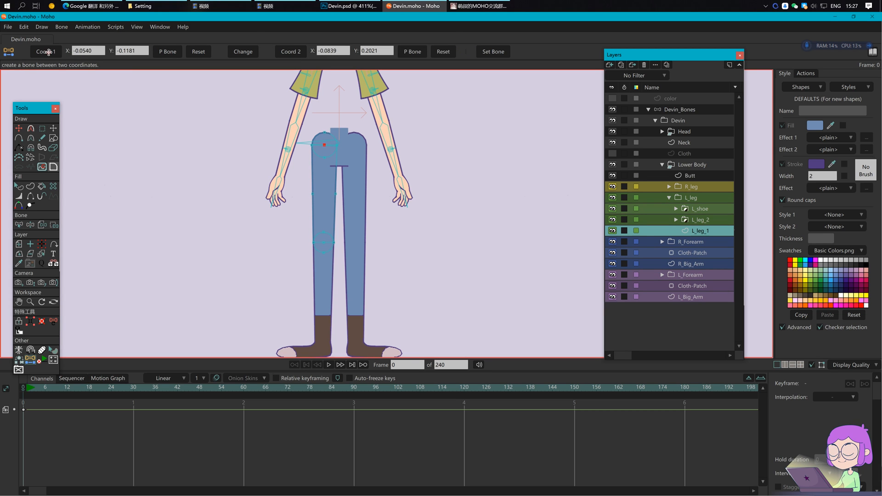
click(291, 51)
Step: Rename the new left thigh bone to L_thigh and save
click(671, 110)
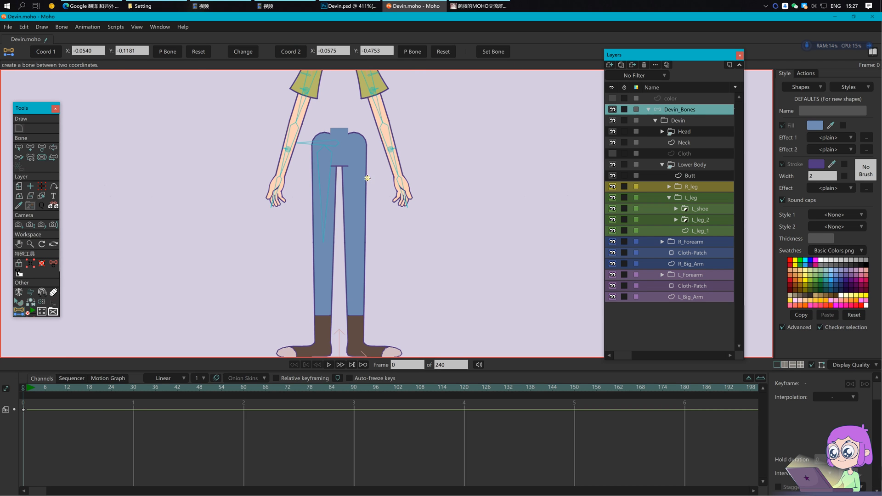
key(b)
drag(300, 186, 346, 229)
click(175, 55)
text(L_thigh)
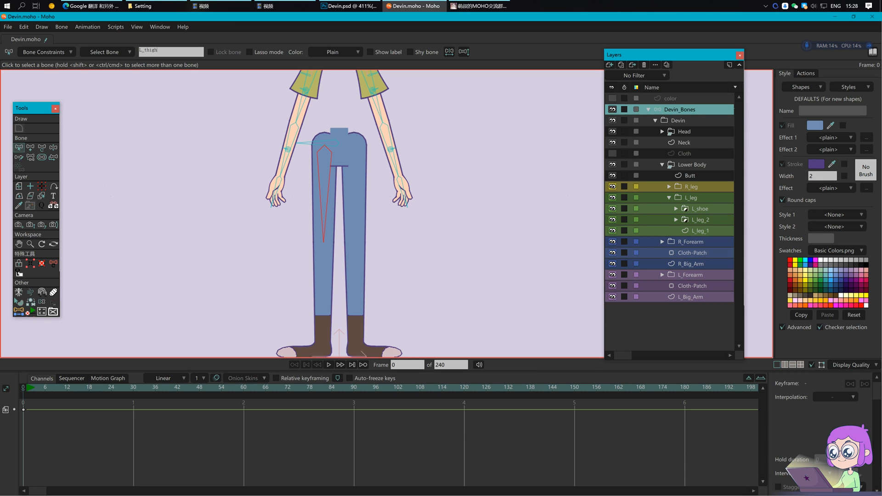
key(Return)
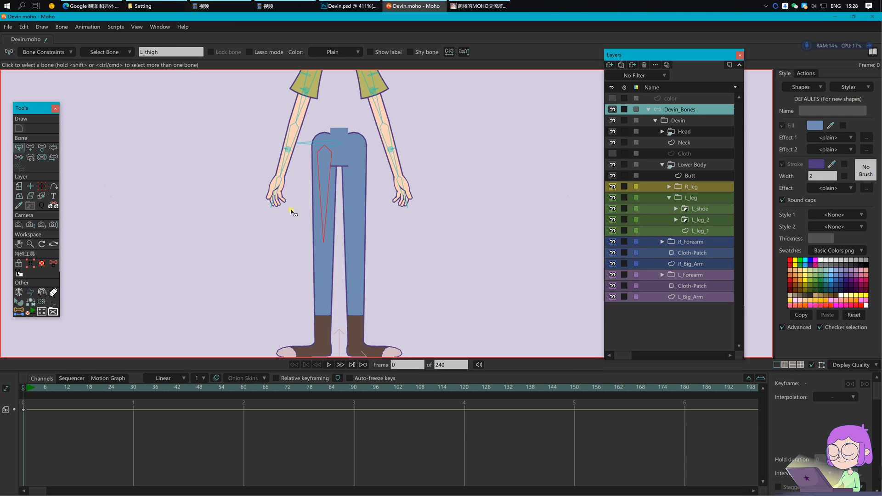
key(Return)
key(ctrl+s)
drag(434, 175, 440, 185)
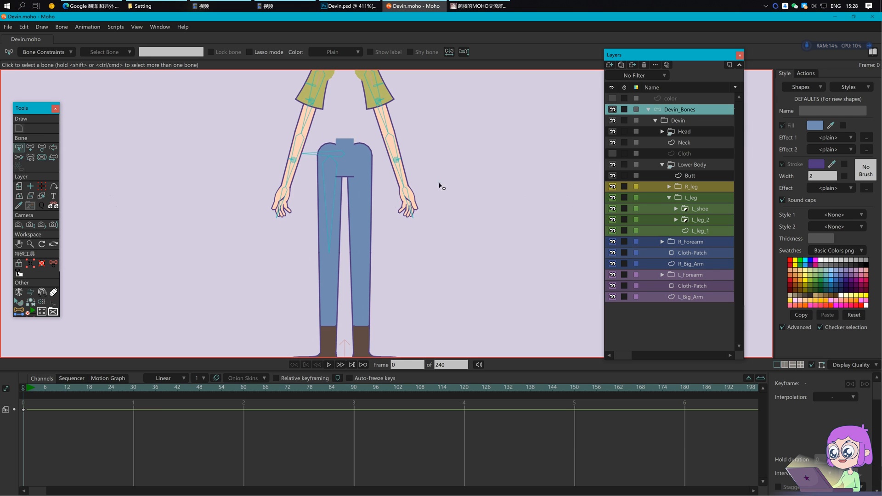
Step: Set the new bone's end Y coordinate to the mid-thigh value -0.2967
click(707, 232)
drag(348, 220, 364, 235)
scroll(350, 214, up, 2)
key(t)
drag(158, 52, 120, 49)
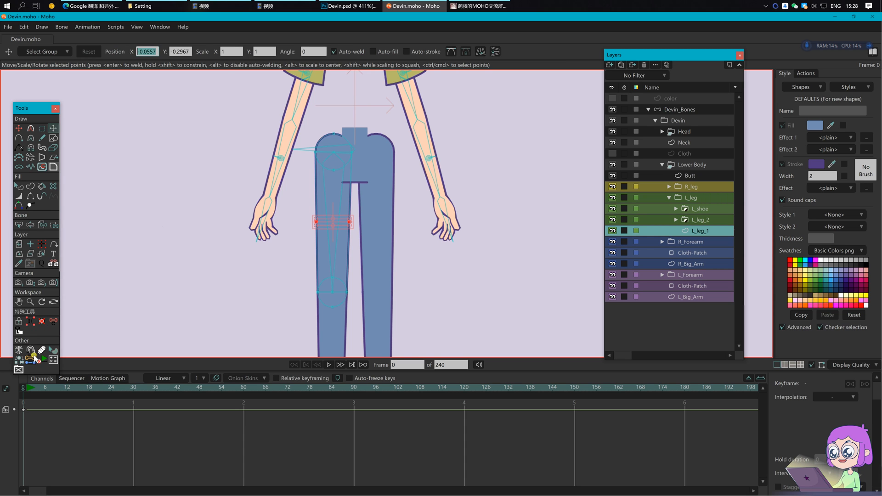
click(32, 359)
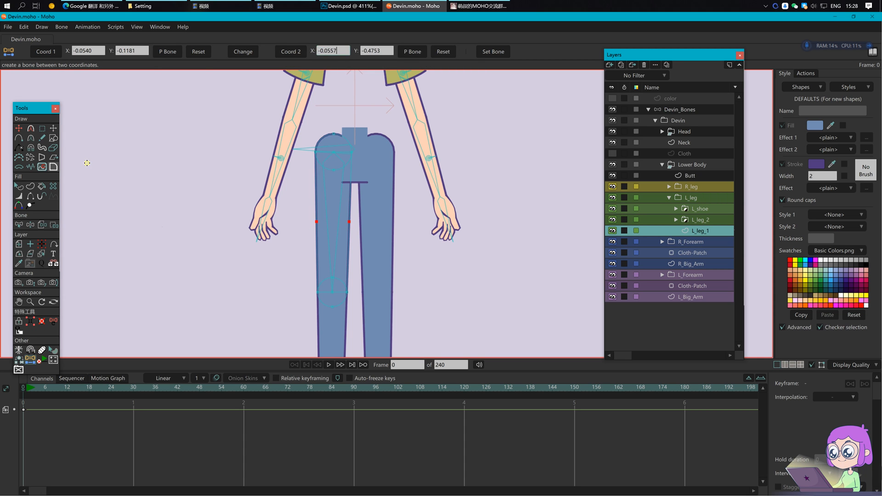
click(53, 129)
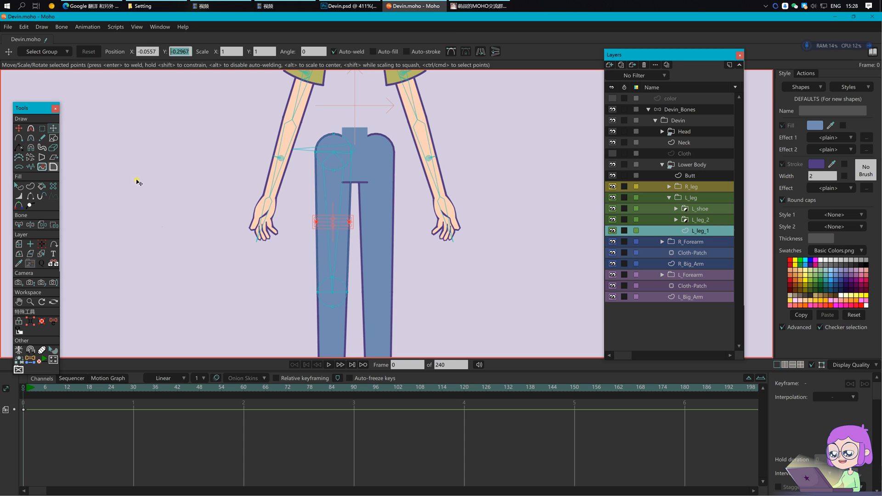
click(31, 360)
drag(386, 51, 362, 51)
text(-0.2967)
Step: Create the bone ending at mid-thigh and enter the name L_thigh_01
click(674, 111)
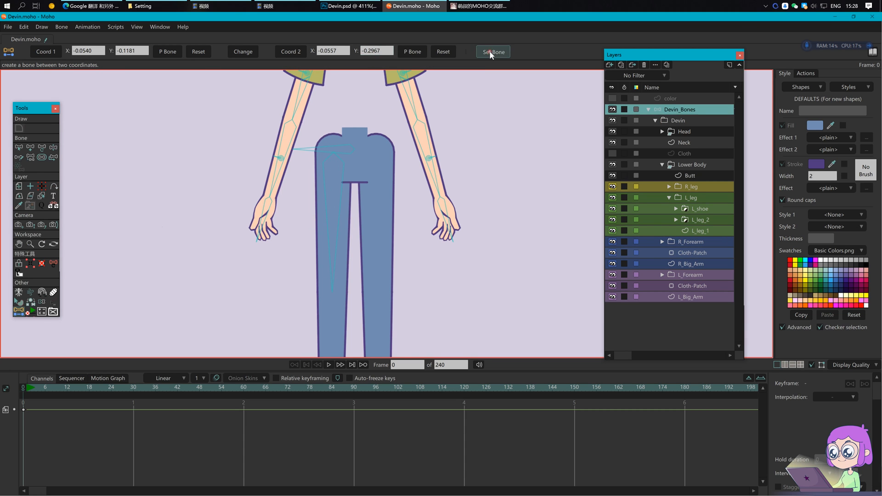
click(701, 232)
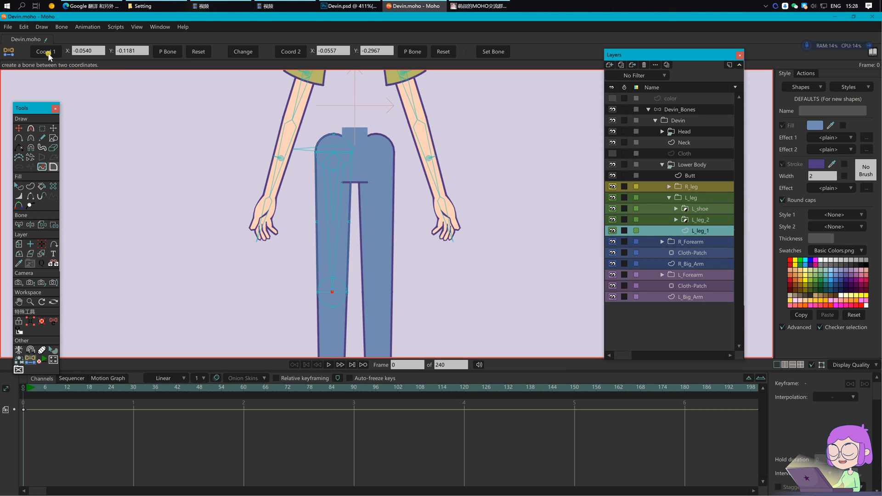
click(692, 110)
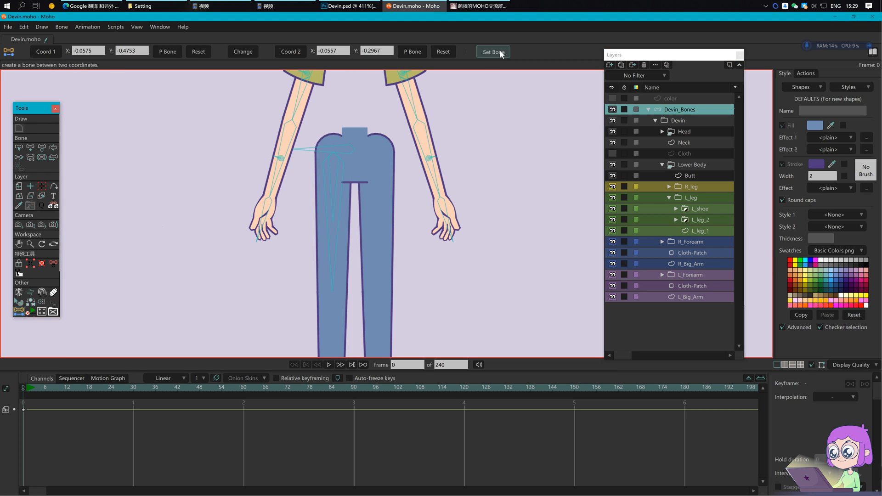
click(335, 185)
click(165, 54)
text(L_thigh_)
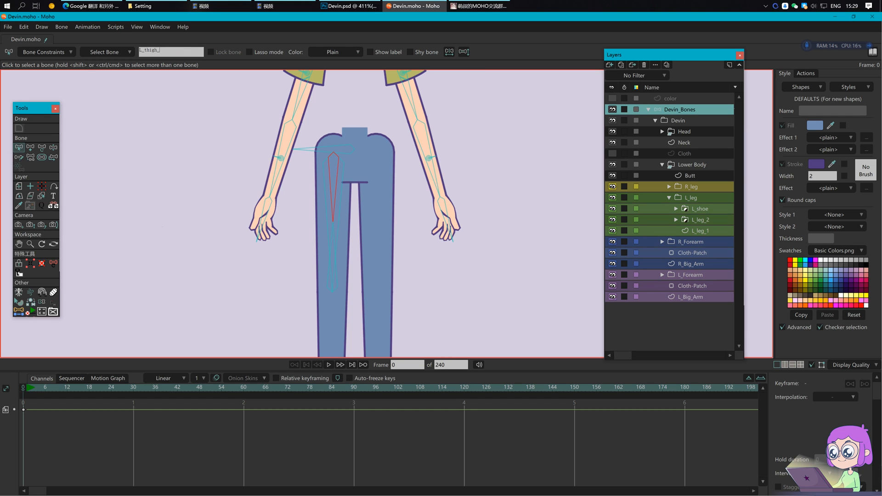
text(01)
Step: Confirm the upper bone name L_thigh_01 and name the lower thigh bone L_thigh_02
key(Return)
click(334, 240)
click(187, 55)
text(L_thigh_02)
key(Return)
Step: Check L_thigh_01's name, then deselect and zoom around the hip area
click(335, 200)
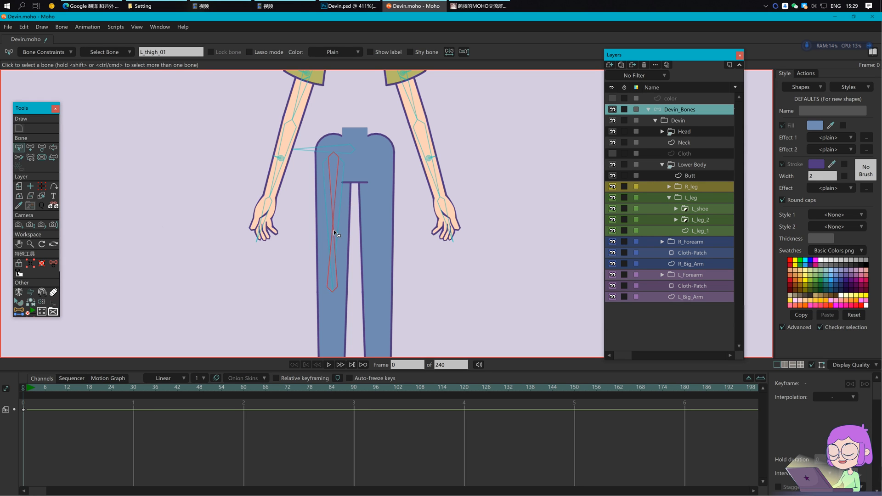
click(341, 222)
scroll(344, 218, up, 3)
drag(360, 197, 343, 218)
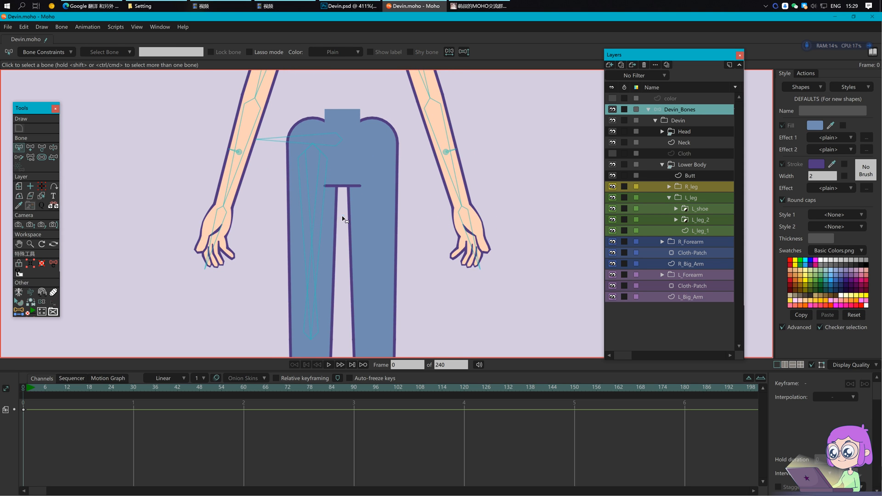
scroll(351, 293, down, 2)
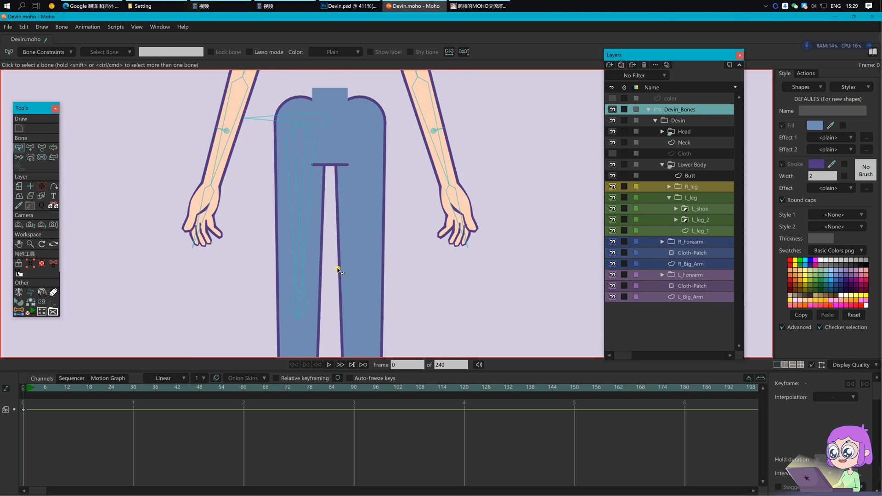
scroll(342, 271, down, 2)
scroll(350, 233, up, 1)
scroll(350, 233, down, 2)
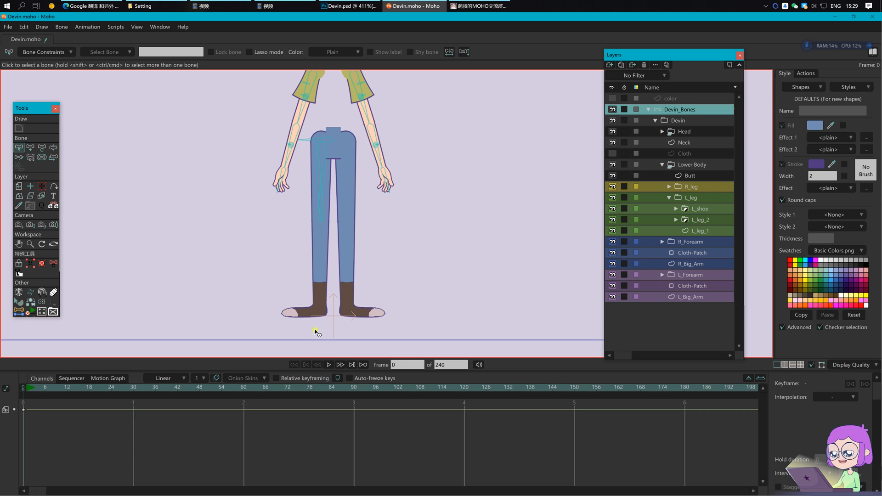
scroll(351, 222, up, 3)
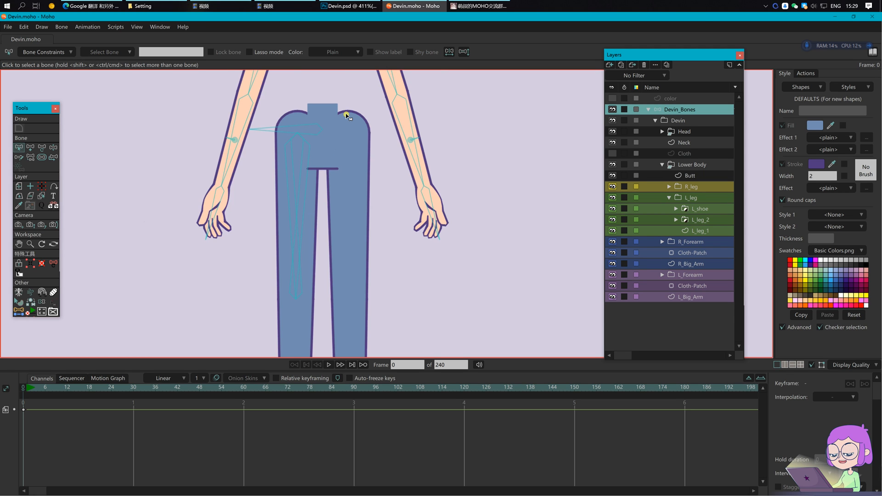
scroll(330, 125, up, 2)
Step: Draw a new bone down through the left hip for L_thigh_angle
key(a)
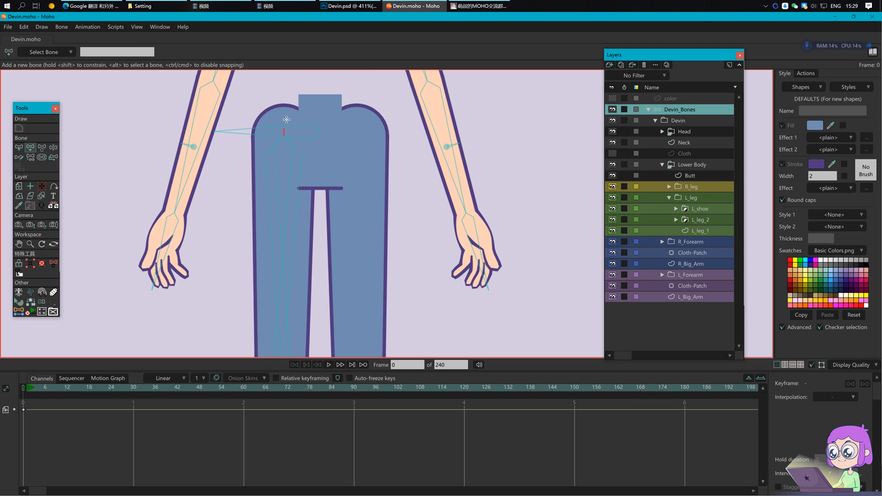
key(s)
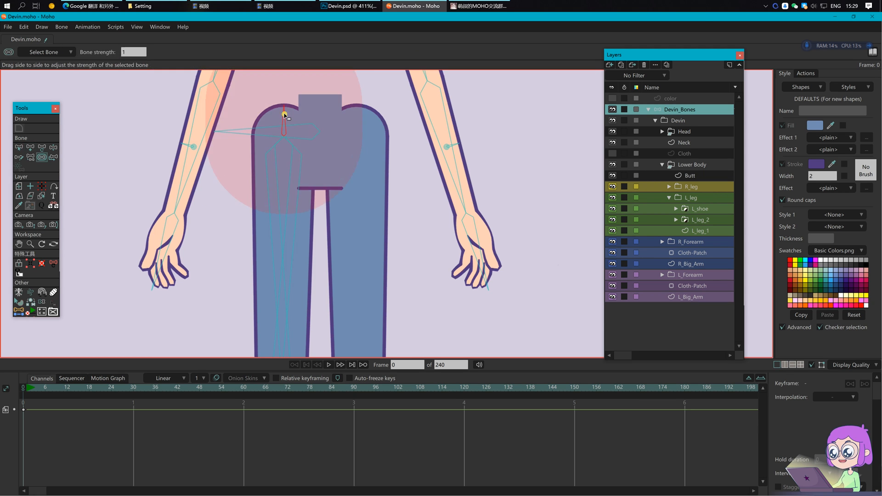
key(b)
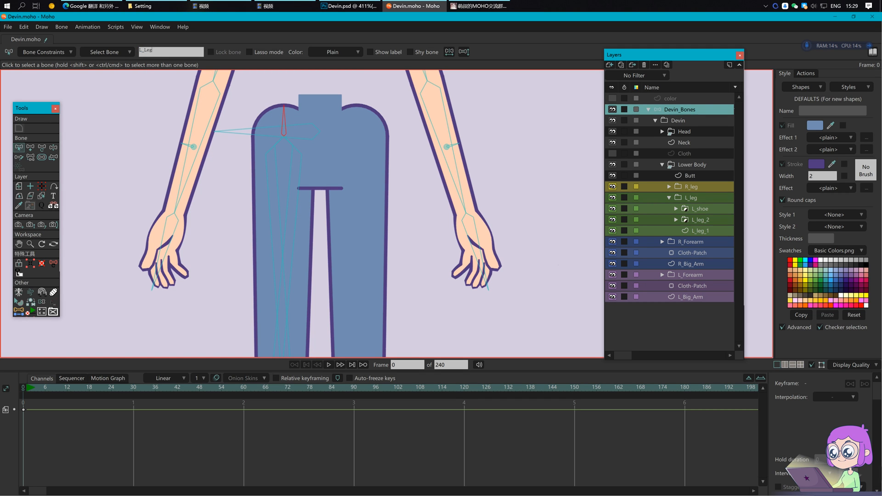
click(272, 139)
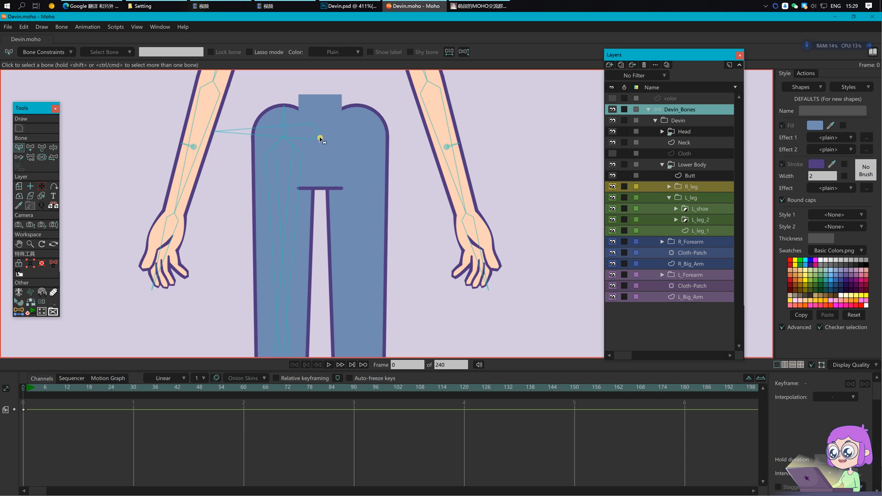
key(a)
mouse_move(284, 137)
mouse_down()
mouse_move(285, 212)
mouse_move(282, 205)
mouse_up()
key(s)
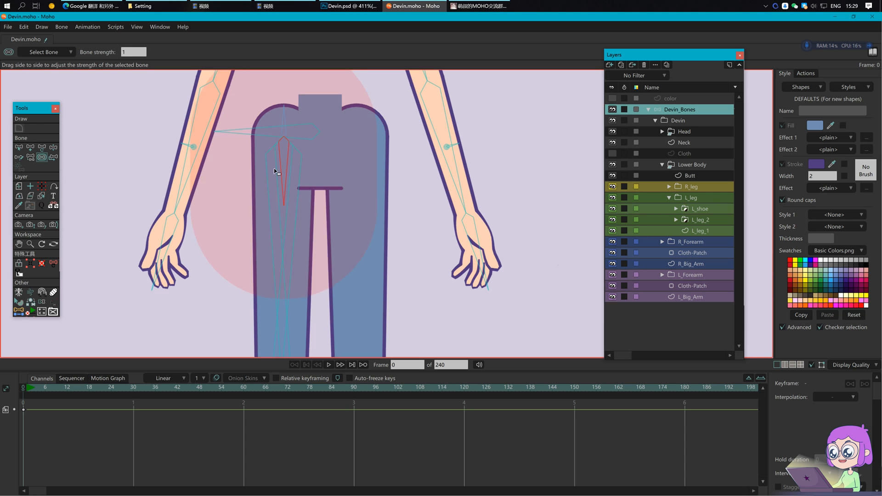
Step: In Bone Constraints, set L_thigh as the hip bone's angle control bone
scroll(361, 202, down, 5)
key(b)
click(318, 185)
key(p)
scroll(311, 144, up, 5)
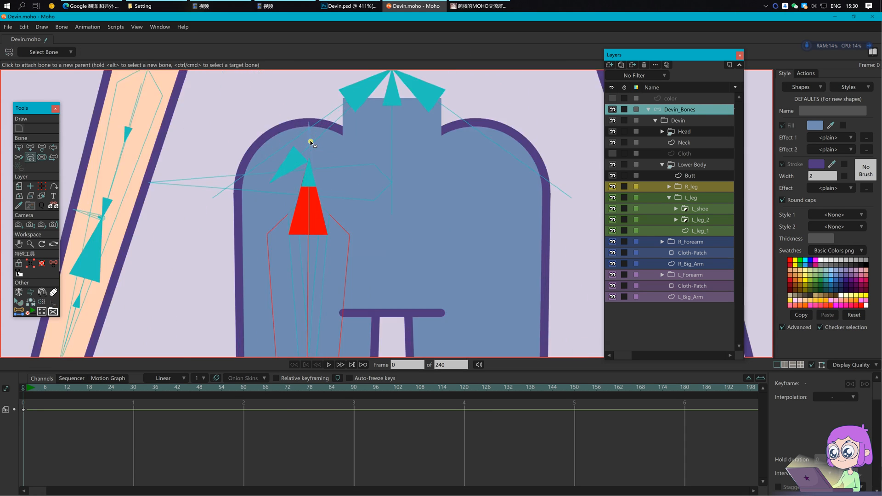
scroll(311, 143, down, 2)
key(b)
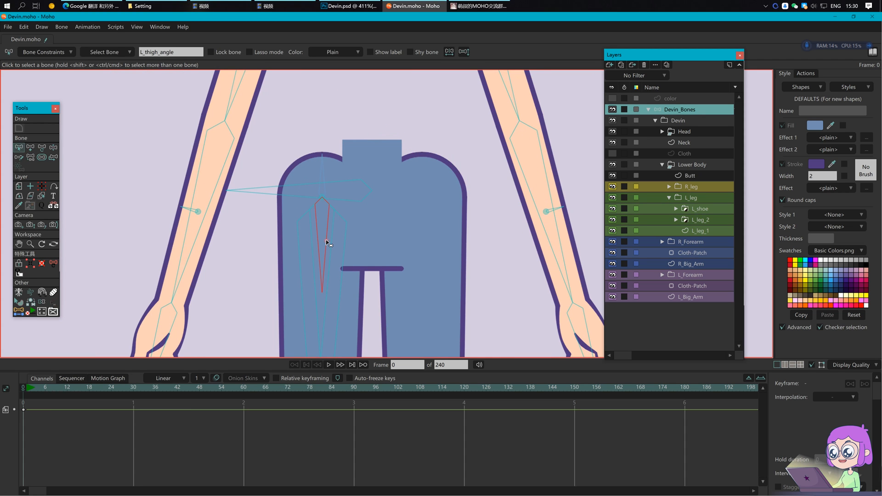
click(45, 50)
click(75, 166)
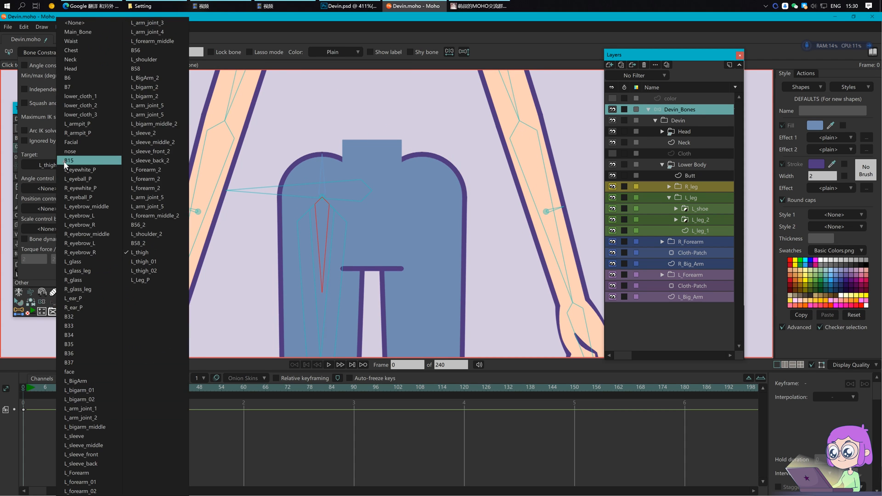
click(50, 189)
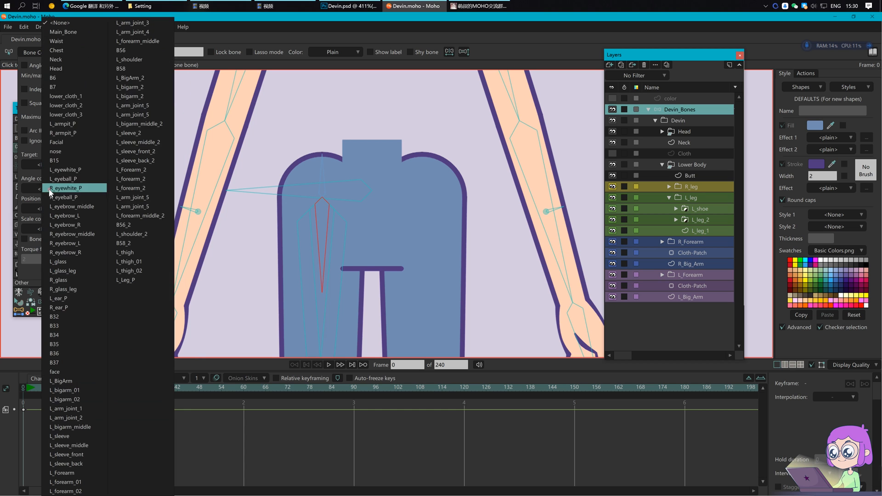
click(140, 254)
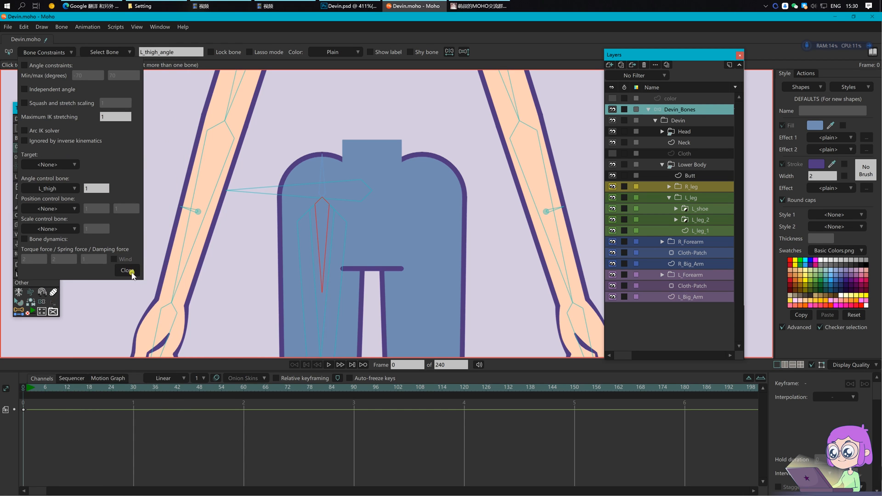
click(124, 270)
Step: Swing the left thigh on frame 1 to test the angle link
click(27, 387)
scroll(242, 235, down, 2)
drag(241, 234, 253, 120)
key(z)
drag(295, 183, 198, 171)
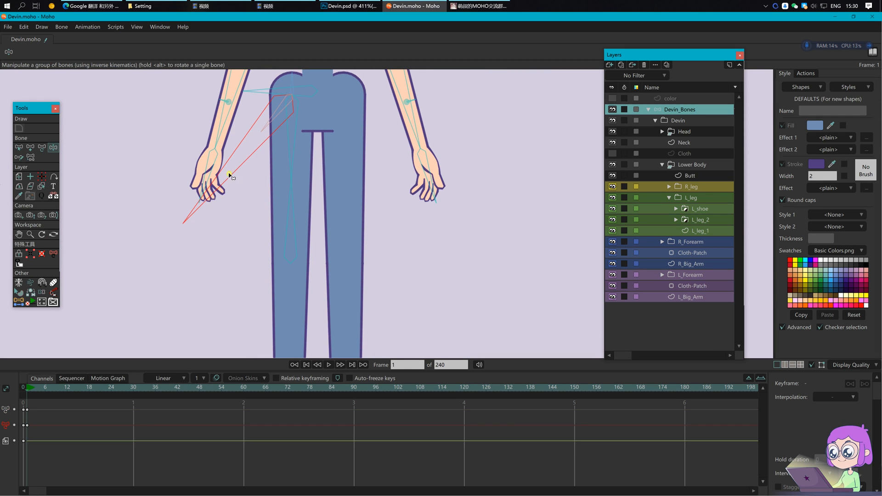
Step: Delete the test rotation keyframes and return to frame 0
drag(61, 435, 8, 404)
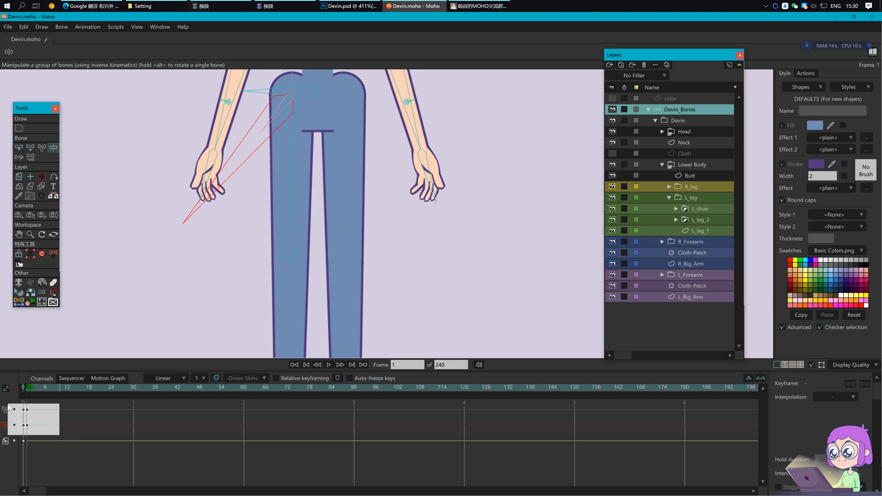
key(Delete)
click(23, 390)
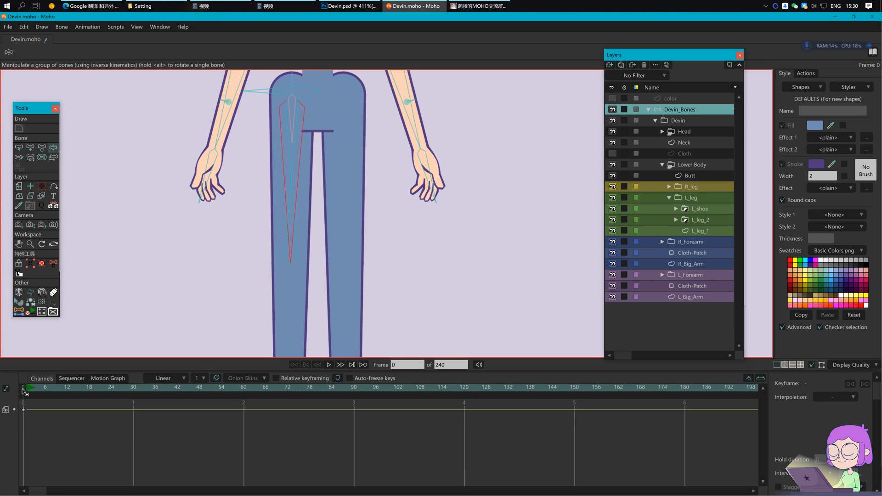
Step: Attach the lower thigh bone L_thigh_02 to a new parent bone
key(b)
click(295, 153)
drag(317, 140, 311, 167)
key(p)
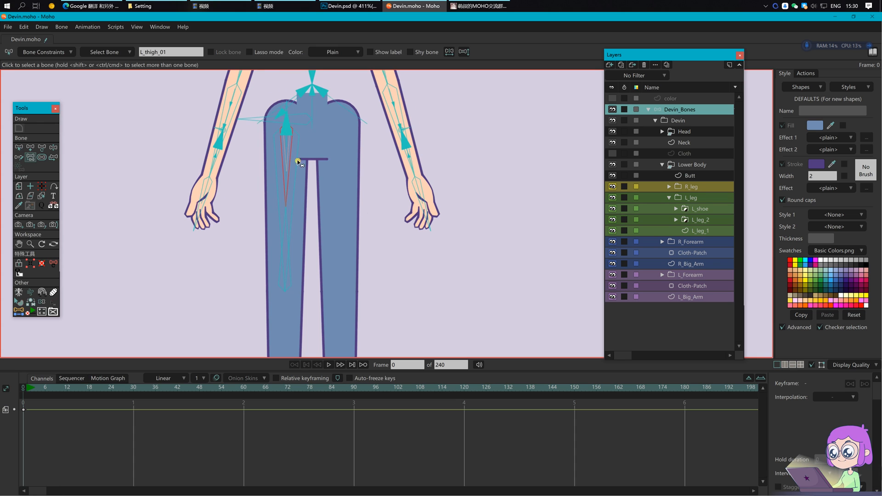
click(288, 154)
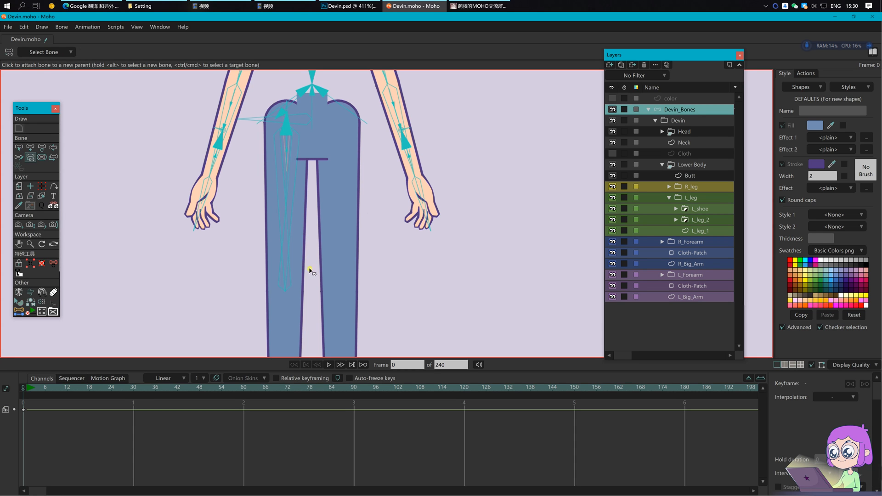
key(b)
click(291, 277)
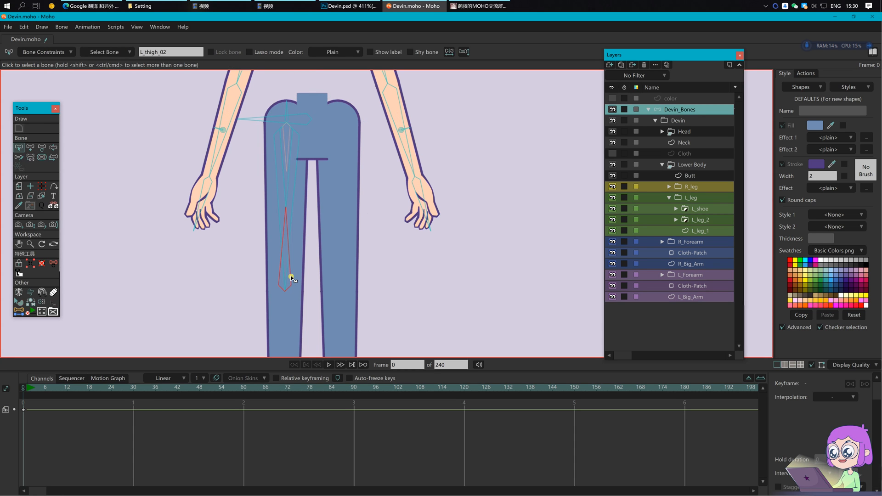
key(p)
click(288, 155)
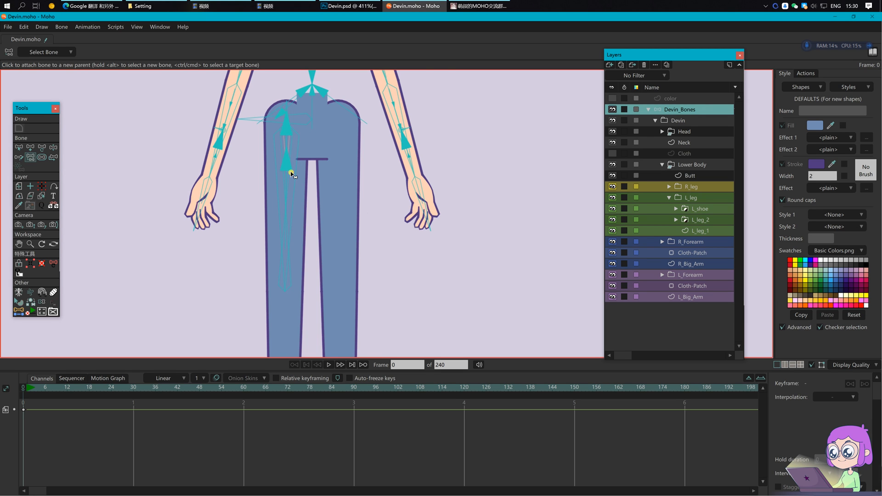
Step: Add short joint bones at the top of the thigh and near the knee
scroll(303, 168, up, 3)
key(b)
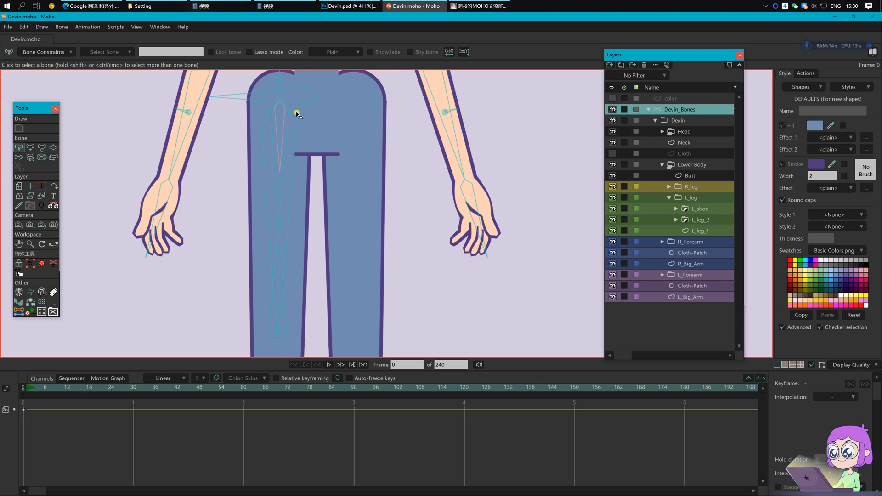
key(a)
drag(280, 101, 280, 119)
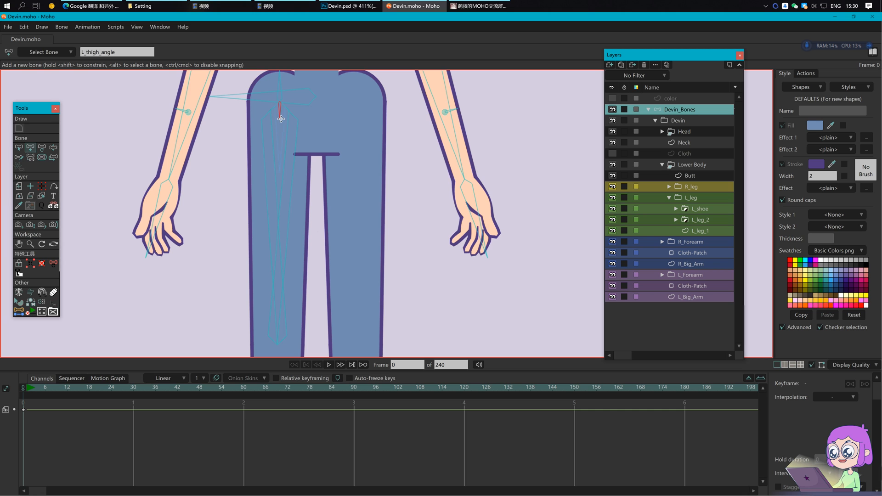
key(b)
click(289, 331)
click(285, 335)
key(a)
key(b)
click(280, 112)
key(p)
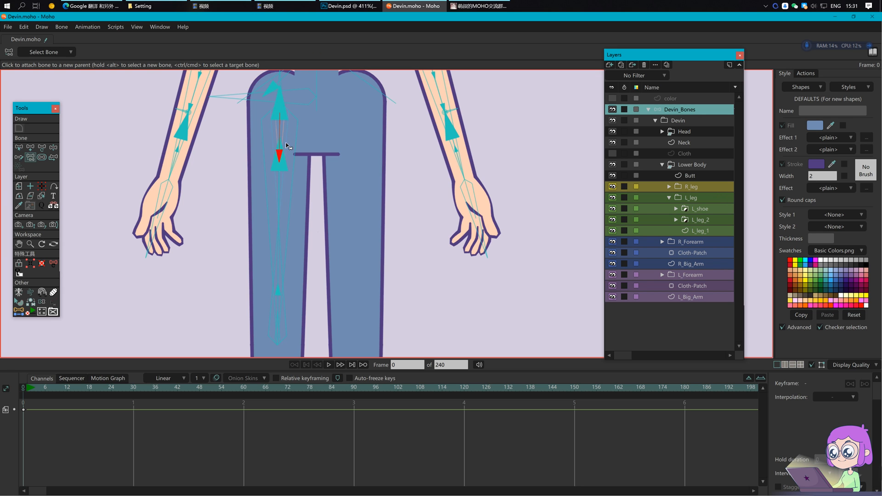
key(s)
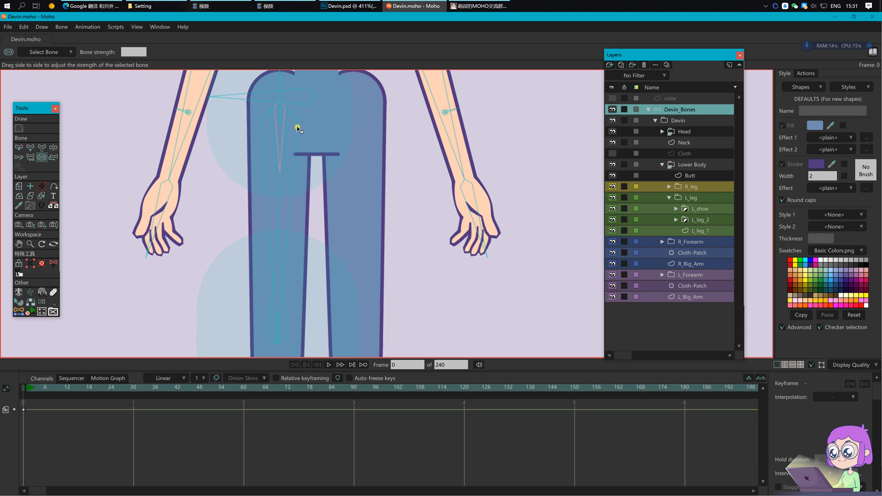
Step: Rename bone B83 to L_leg_joint_2 and bone B82 to L_leg_joint_1
click(277, 321)
key(z)
click(173, 52)
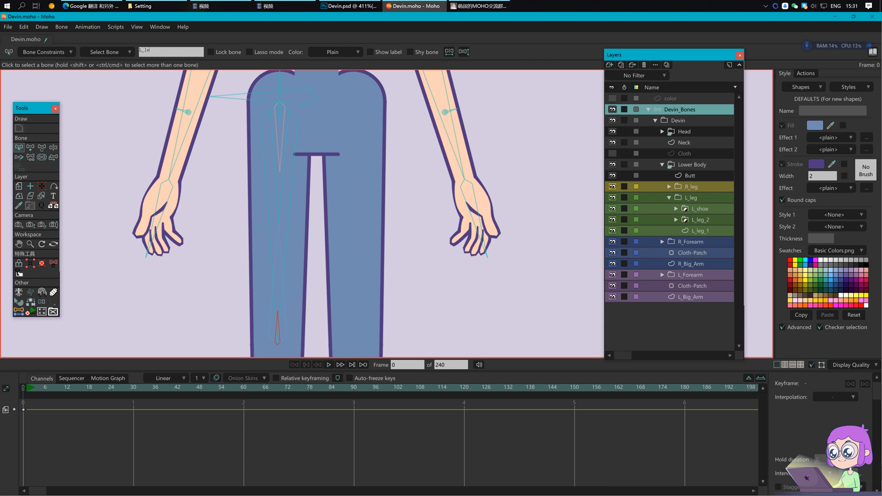
text(L_leg_joint_2)
key(Return)
click(280, 110)
click(188, 52)
text(L_leg_joint_1)
key(Return)
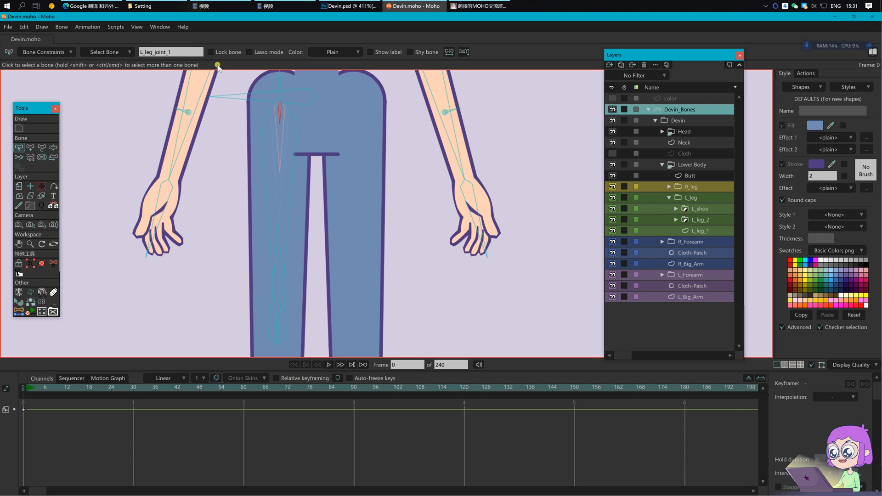
Step: Draw a short sideways bone pointing left from mid-leg
drag(330, 193, 354, 196)
click(353, 185)
scroll(314, 182, down, 2)
click(291, 200)
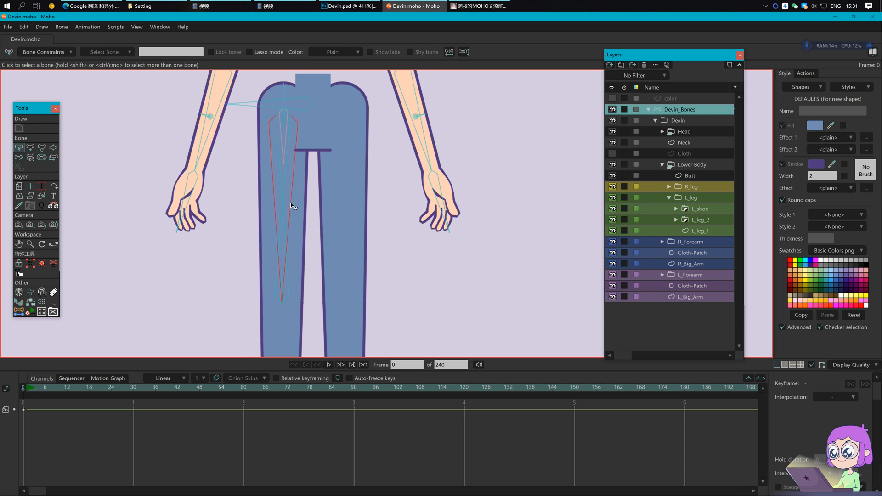
click(287, 131)
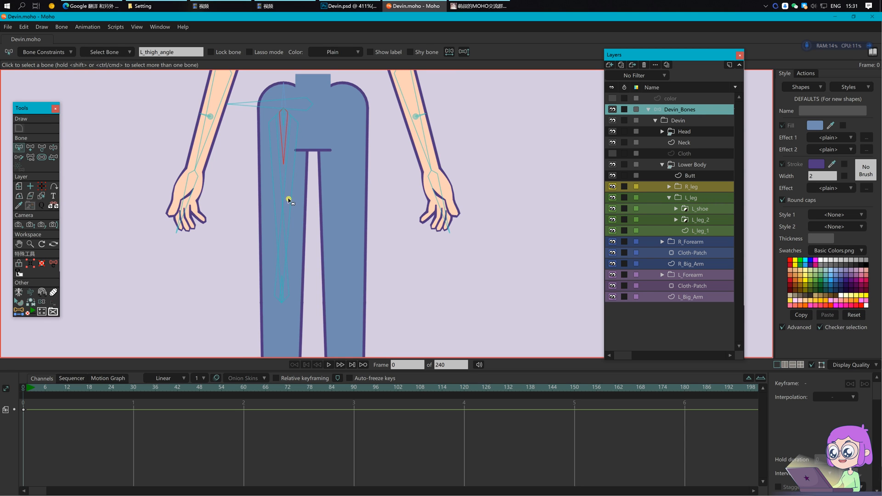
key(a)
drag(282, 206, 260, 206)
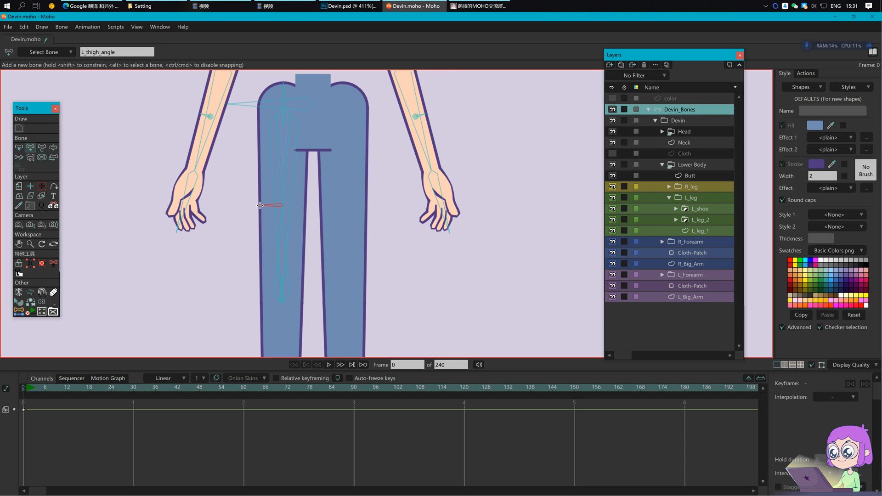
scroll(260, 205, up, 5)
key(s)
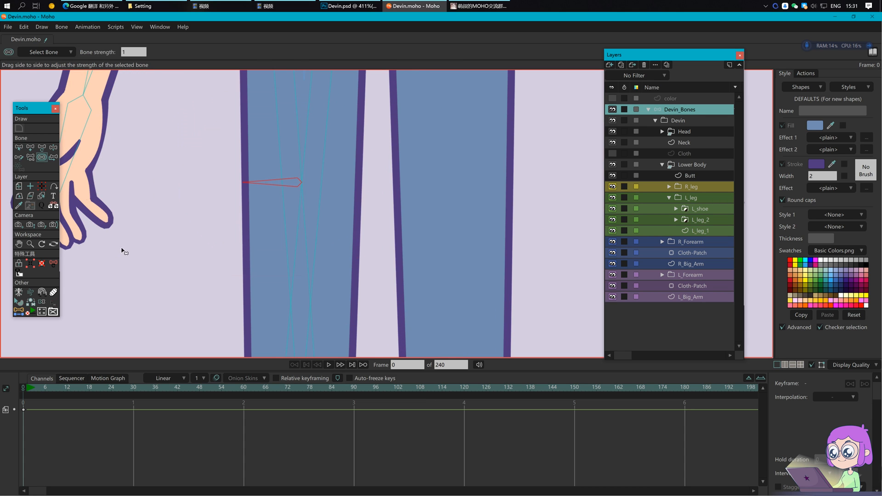
key(t)
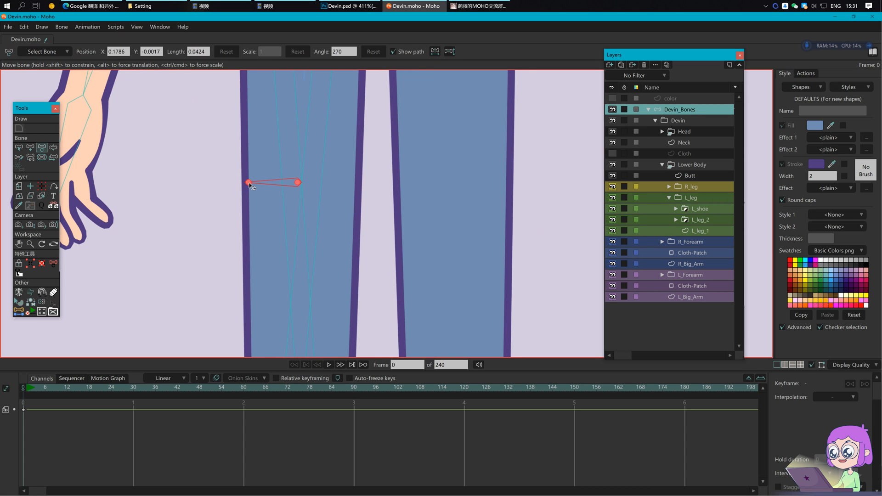
scroll(269, 197, down, 2)
key(s)
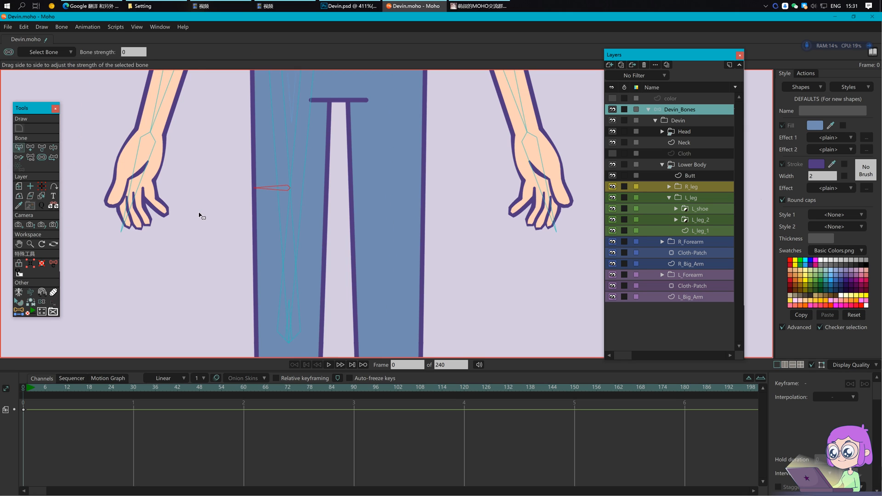
Step: Reparent the long thigh bone L_thigh_01, then select the L_leg_1 layer
key(b)
click(293, 159)
key(p)
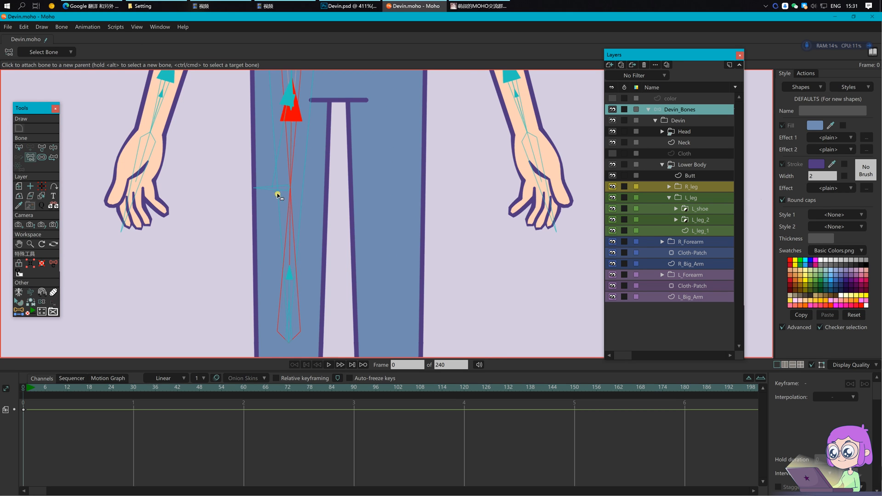
alt+click(372, 211)
alt+click(349, 204)
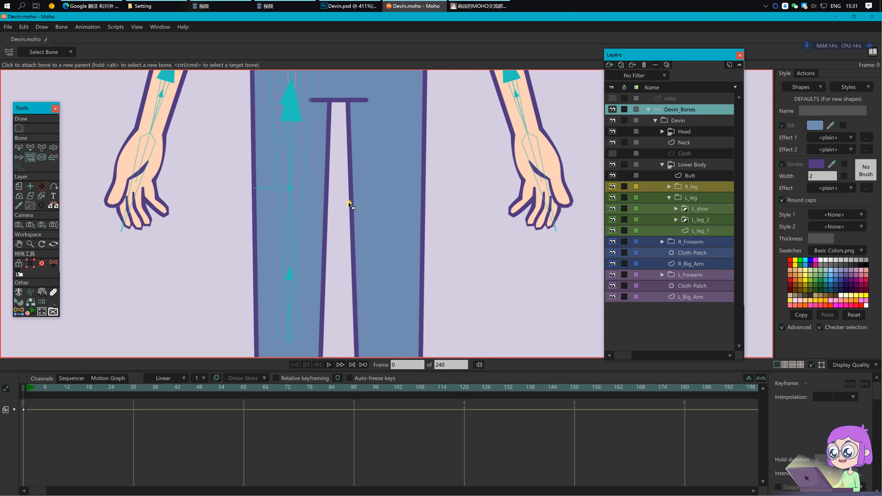
scroll(367, 230, down, 4)
click(688, 231)
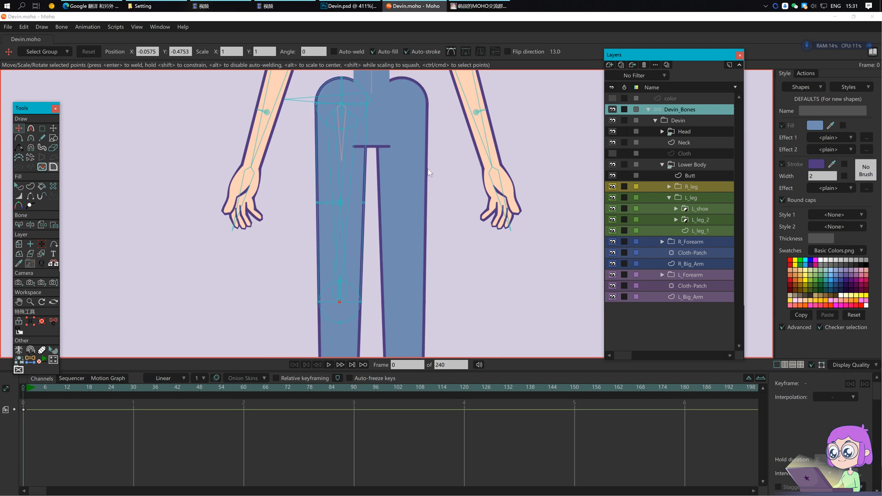
Step: Bind the L_leg_1 knee and mid-thigh points to the left-leg joint bones
drag(444, 157, 408, 194)
key(b)
click(306, 150)
key(i)
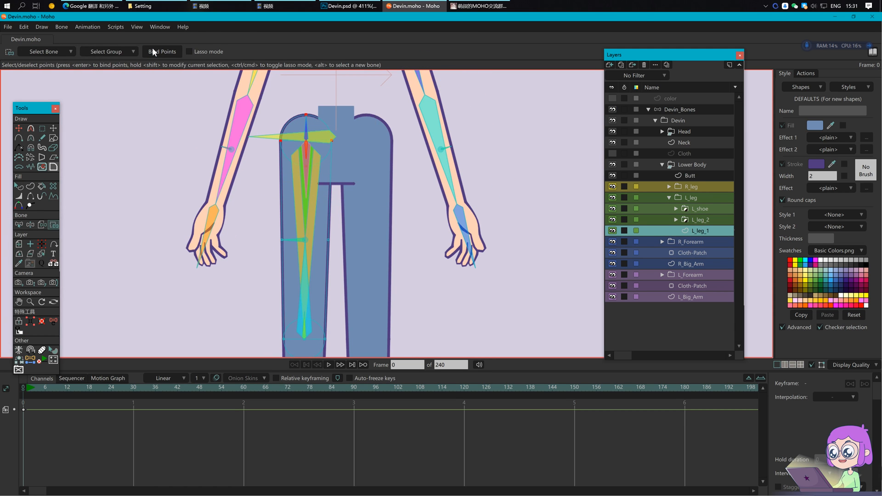
alt+click(305, 336)
drag(264, 314, 371, 376)
drag(403, 284, 386, 213)
click(167, 55)
drag(314, 150, 325, 174)
alt+click(293, 193)
drag(251, 183, 363, 219)
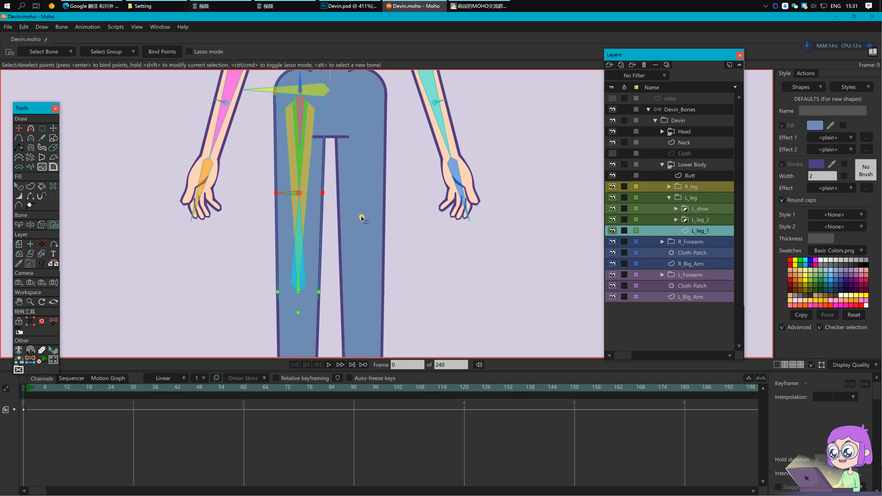
key(Return)
Step: Go to frame 1 and make the Devin_Bones layer active
scroll(363, 212, down, 1)
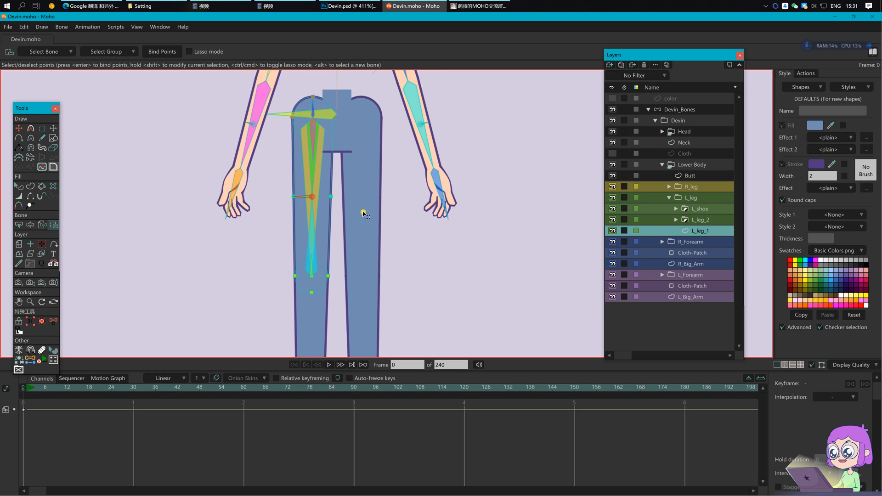
click(28, 391)
key(t)
click(687, 111)
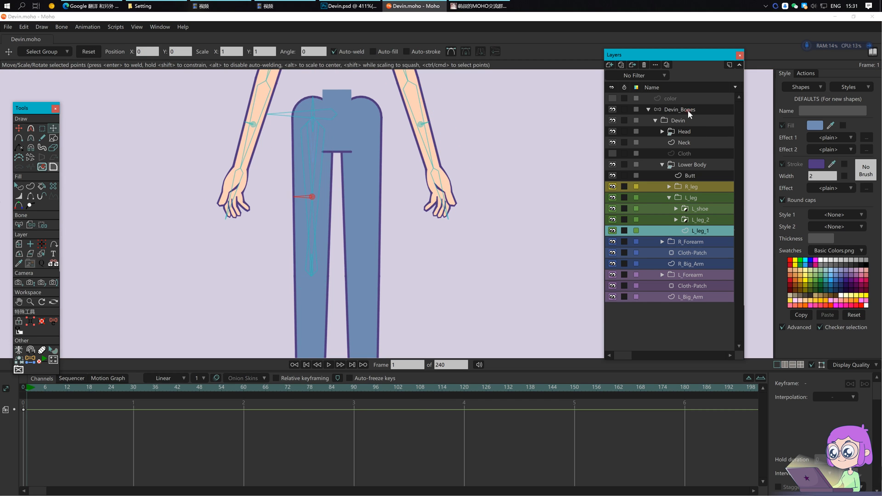
Step: Swing the left leg outward on frame 1 to test the binding
key(z)
drag(320, 207, 251, 181)
key(t)
Step: Set L_thigh_02 as the angle control bone of L_leg_joint_2
key(b)
click(247, 251)
click(43, 51)
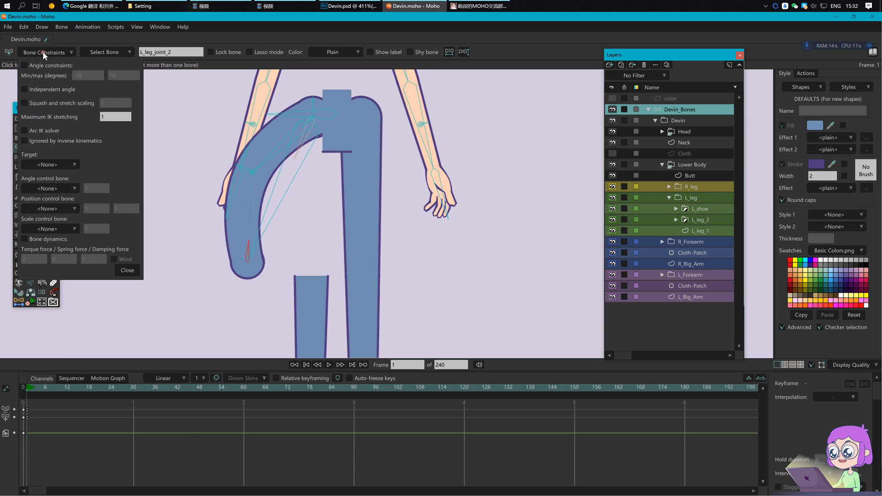
click(65, 189)
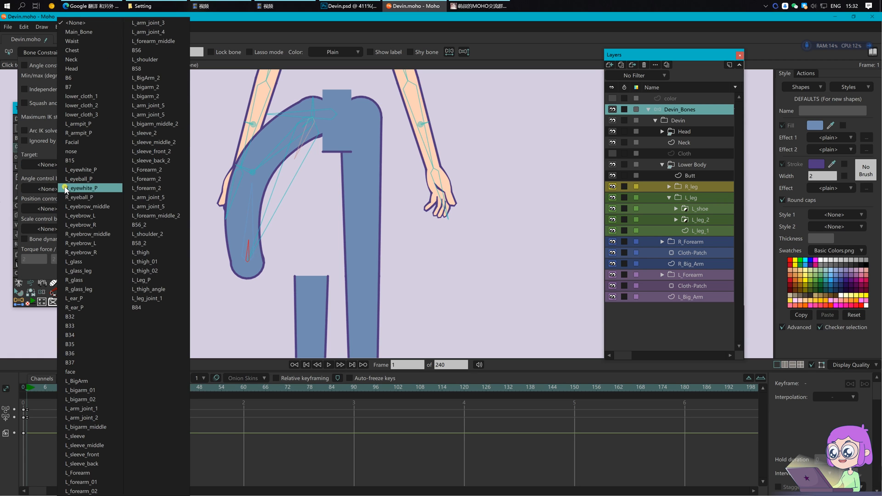
click(154, 271)
Step: Set L_thigh_01 as the angle control bone of L_leg_joint_1
click(307, 123)
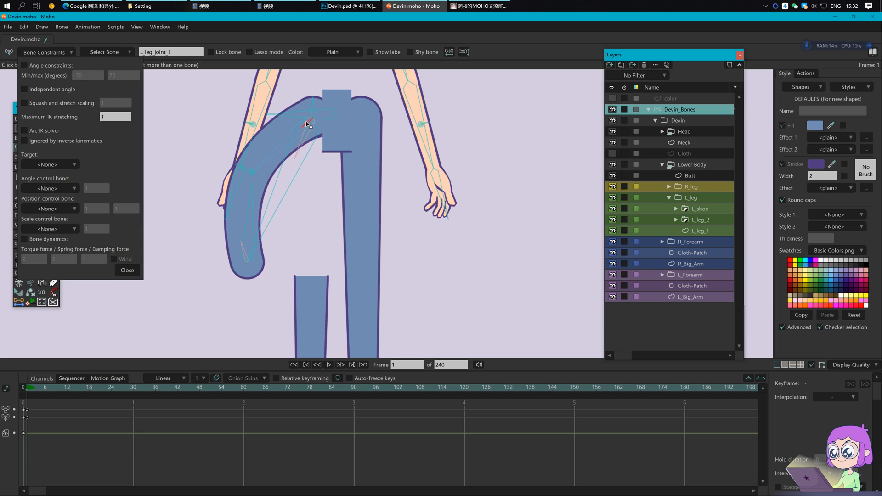
click(57, 189)
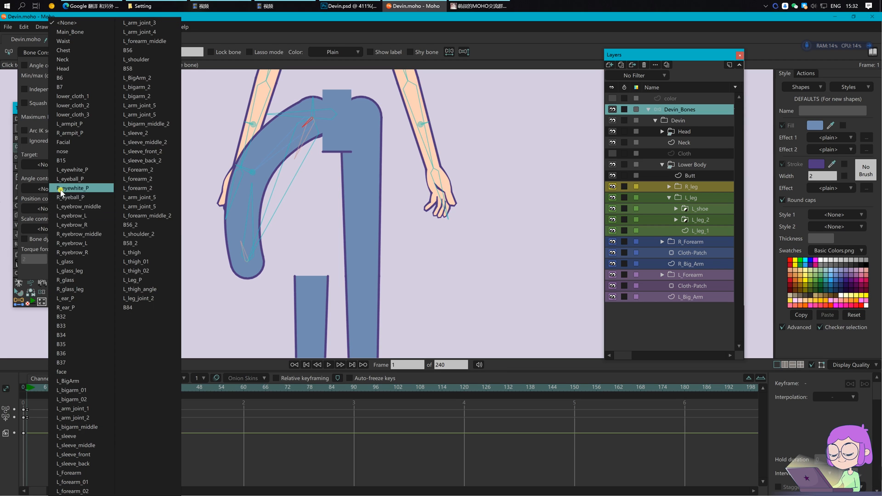
click(154, 271)
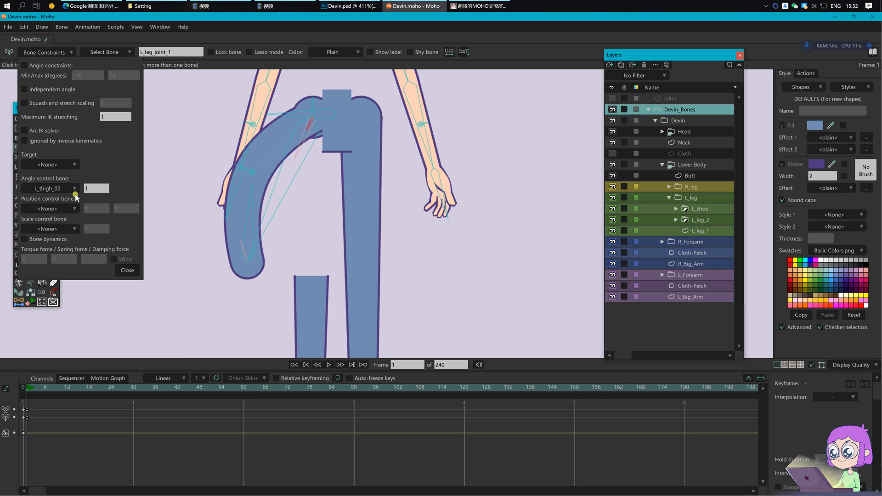
click(69, 189)
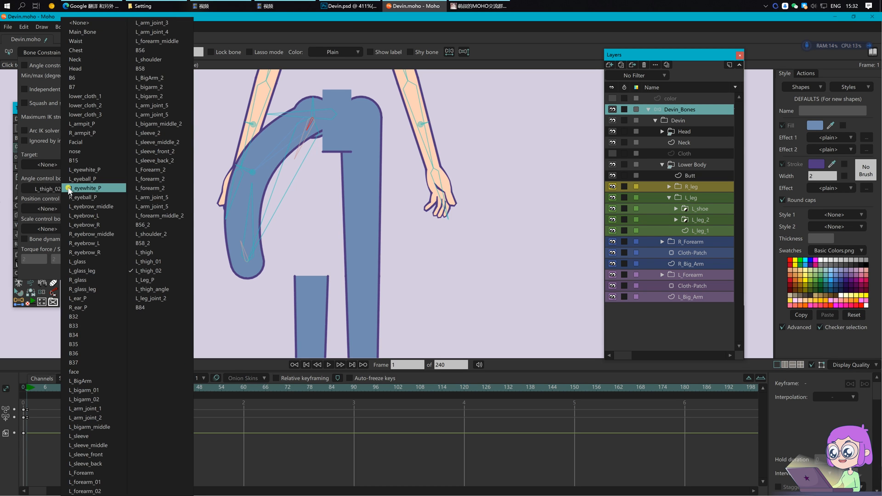
click(89, 22)
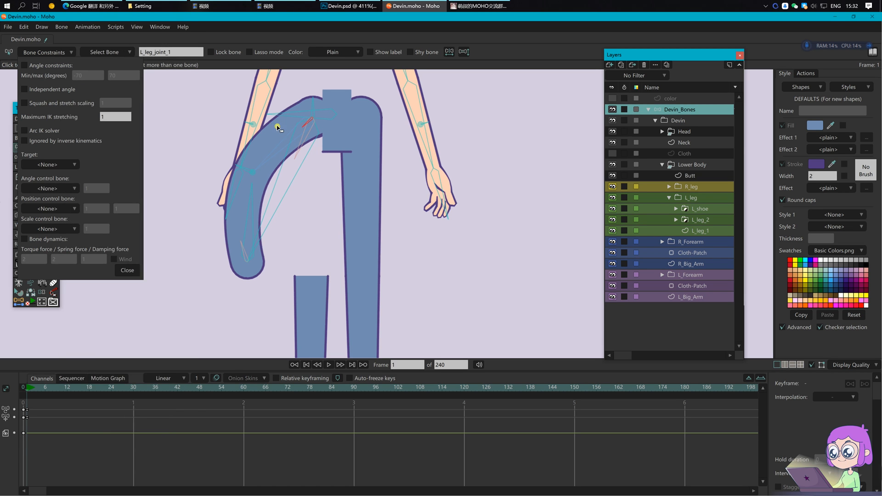
click(272, 153)
click(306, 126)
click(52, 193)
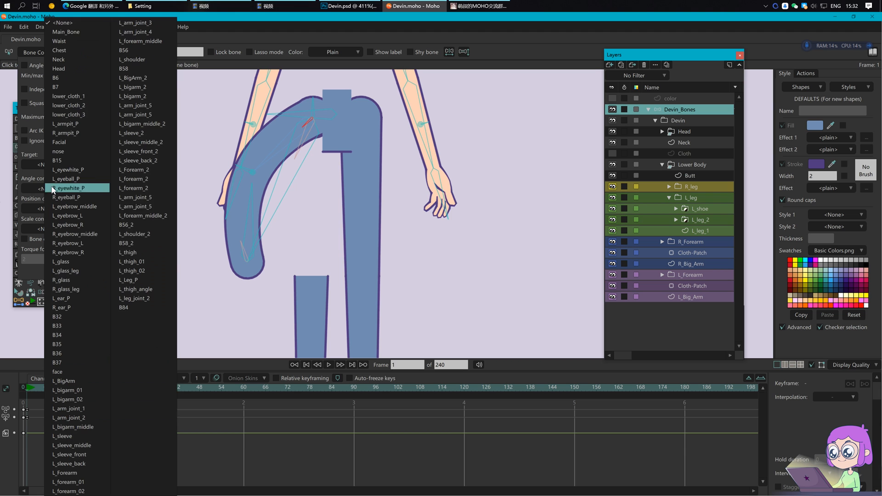
click(158, 259)
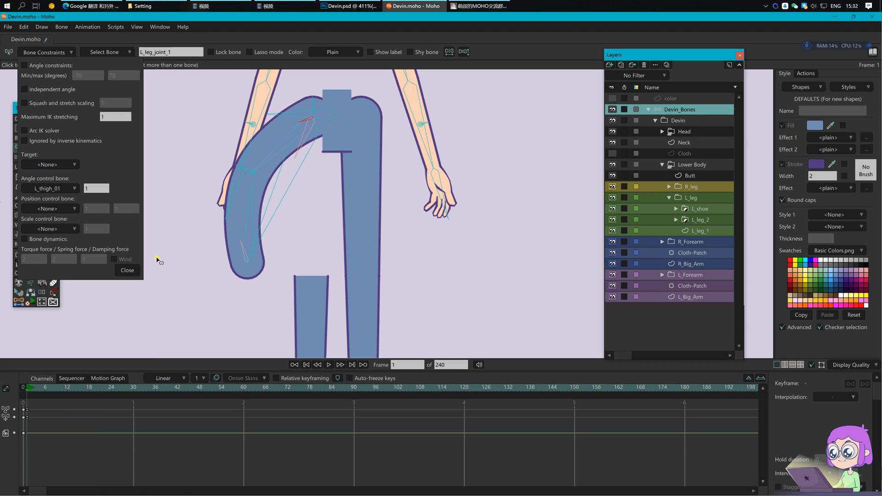
click(134, 270)
Step: Swing the leg to test the knee, then delete the test keys and return to frame 0
key(t)
mouse_move(251, 176)
mouse_down()
mouse_move(324, 202)
mouse_move(222, 173)
mouse_move(295, 156)
mouse_move(230, 170)
mouse_move(282, 202)
mouse_move(305, 198)
mouse_move(260, 186)
mouse_up()
drag(73, 450, 8, 403)
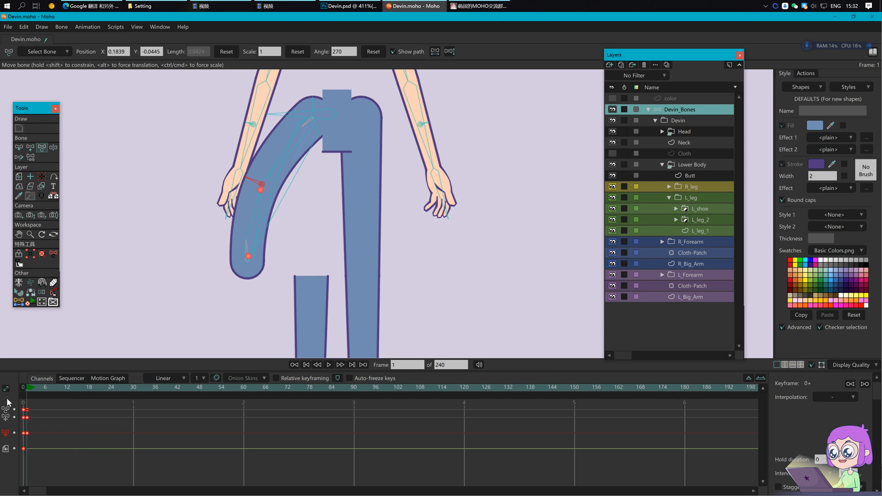
key(Delete)
click(24, 388)
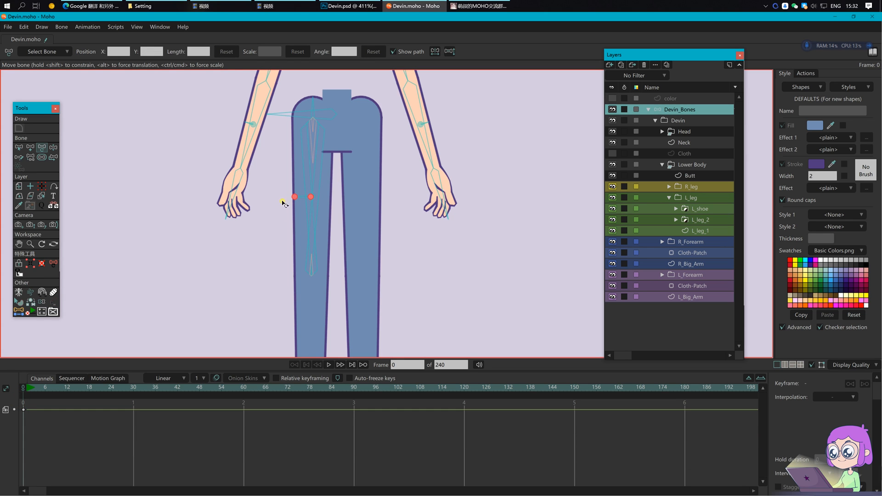
Step: Test-rotate the left leg on frame 1, then delete the test keys and return to frame 0
drag(398, 240, 385, 223)
key(b)
key(ctrl+s)
click(373, 225)
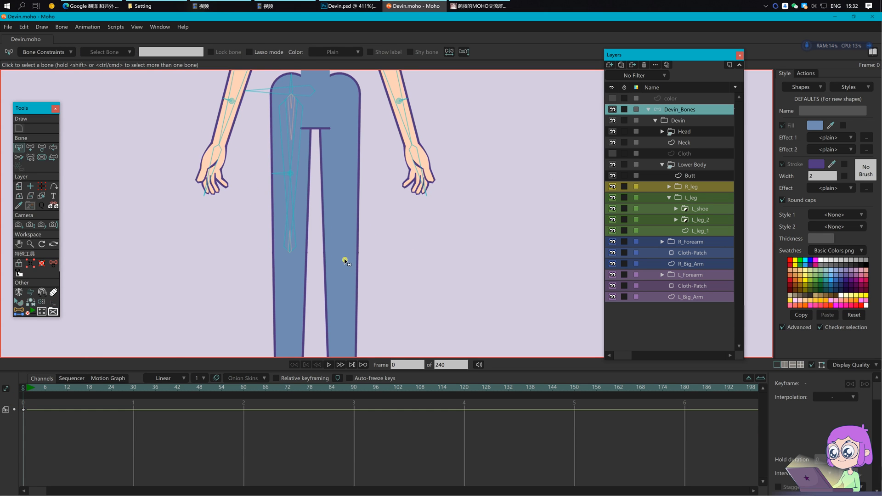
click(28, 389)
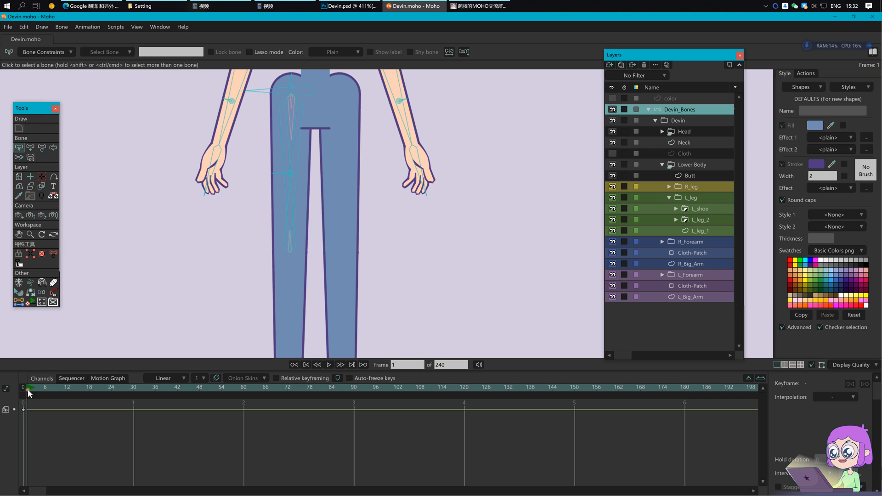
click(302, 157)
key(t)
drag(299, 158, 252, 168)
click(220, 53)
click(229, 203)
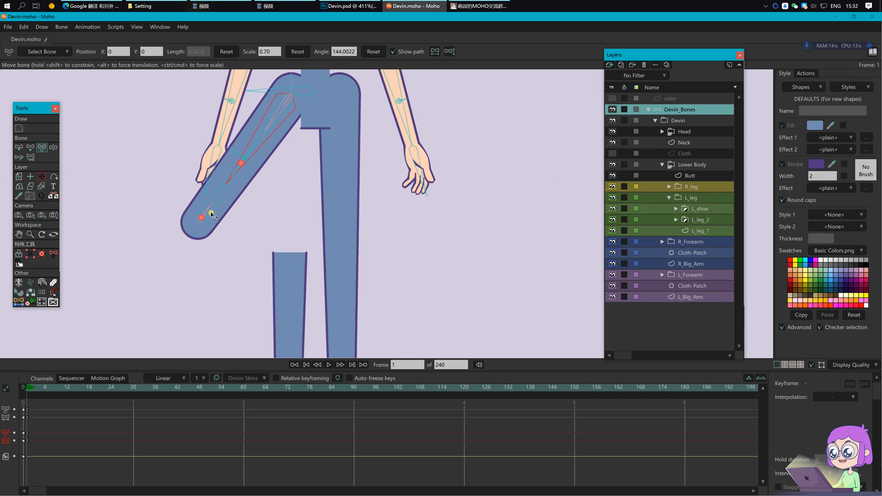
drag(60, 442, 26, 400)
key(Delete)
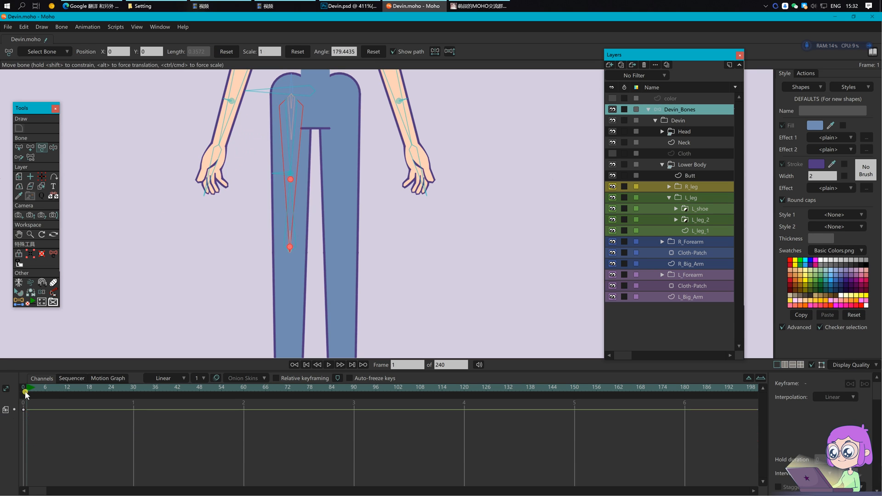
click(23, 393)
click(222, 265)
scroll(210, 264, down, 2)
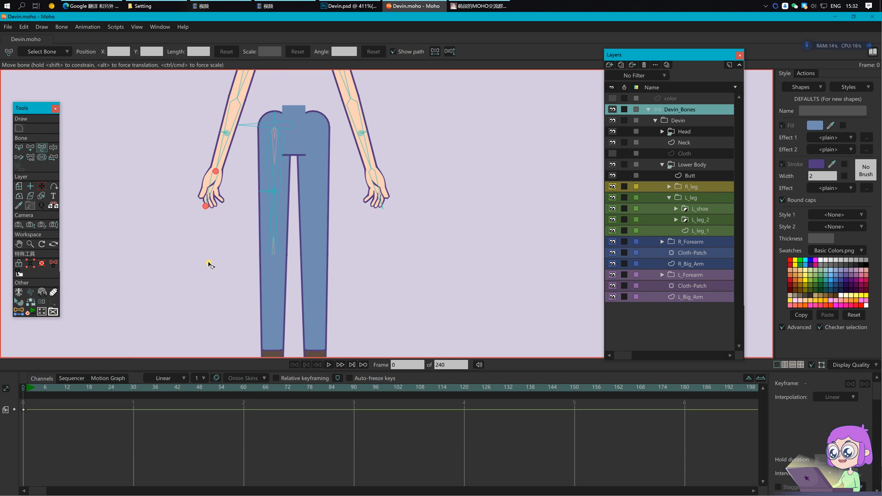
Step: Set L_thigh_angle's Scale control bone to L_thigh in Bone Constraints
key(b)
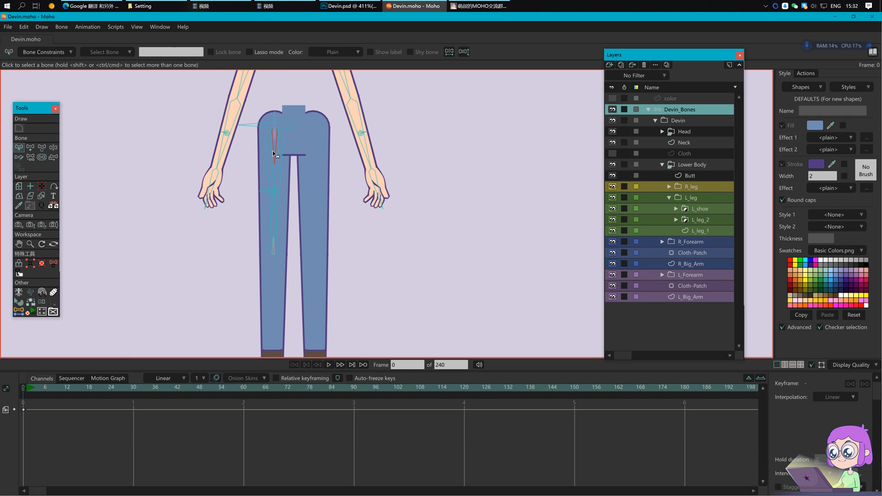
click(274, 153)
scroll(274, 153, up, 2)
click(44, 52)
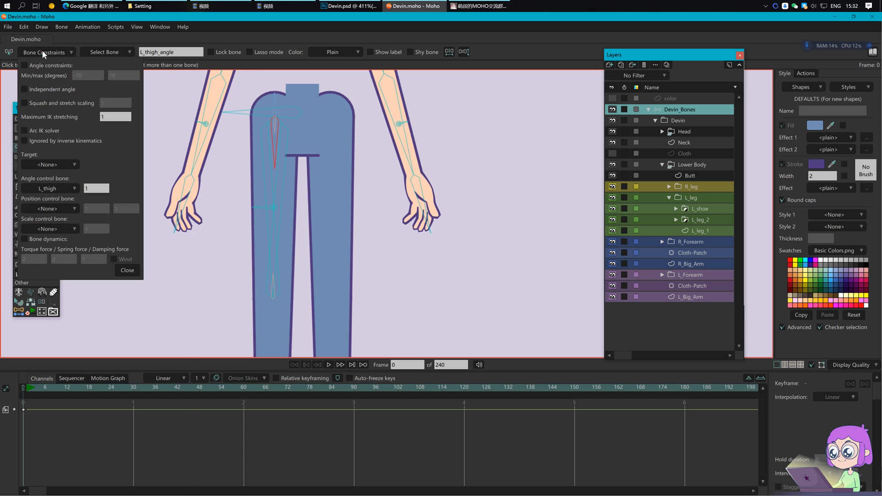
click(69, 228)
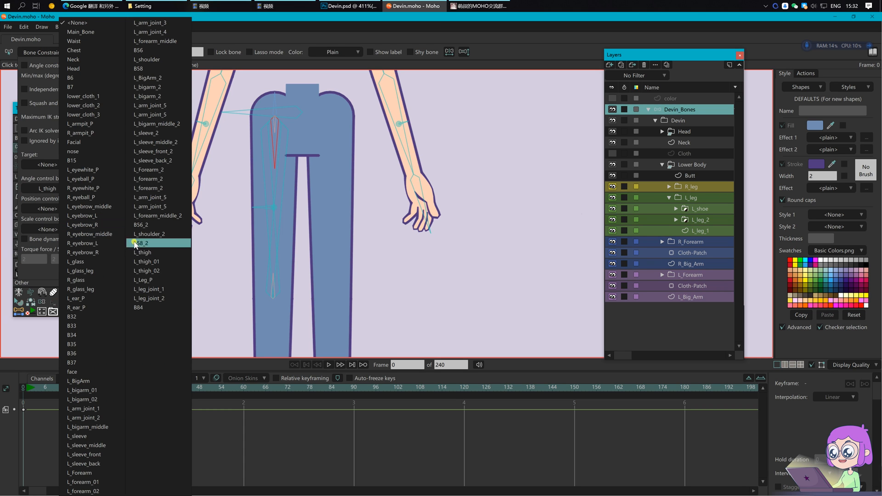
click(143, 252)
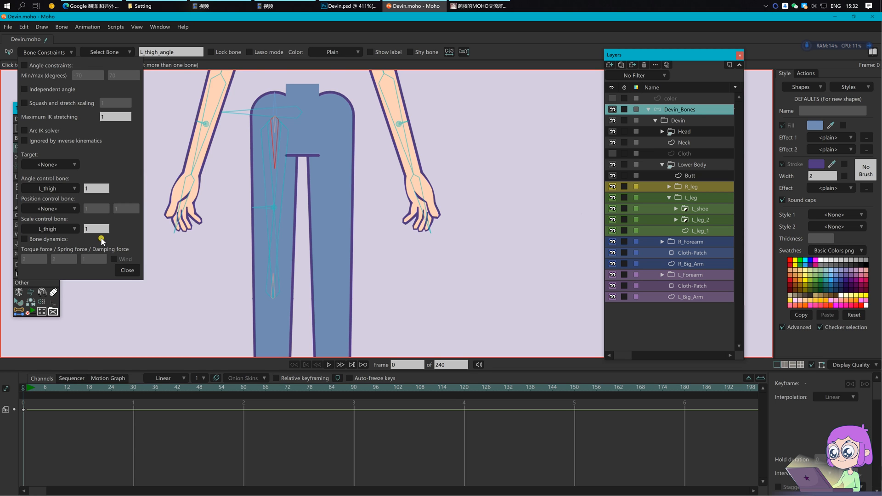
key(Return)
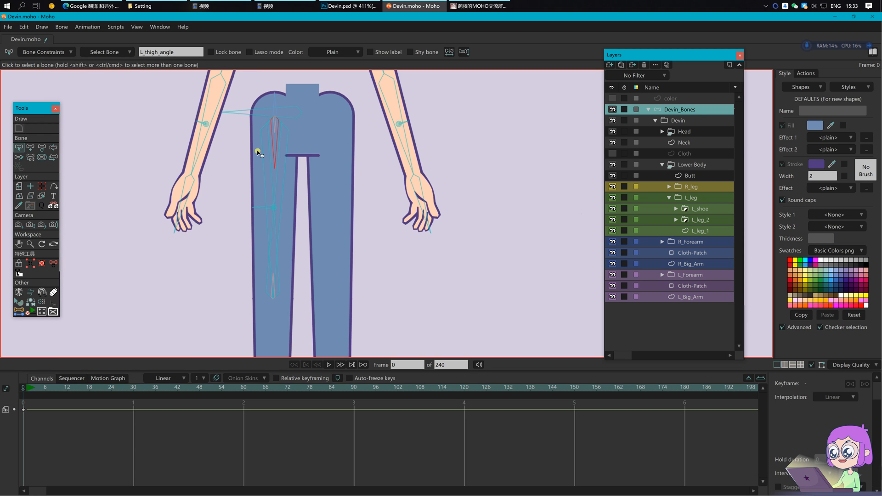
Step: On frame 1, swing the left thigh up and scale it to 0.1, 0.5, then 0.8
click(27, 389)
scroll(295, 259, down, 1)
key(z)
drag(299, 187, 201, 180)
key(t)
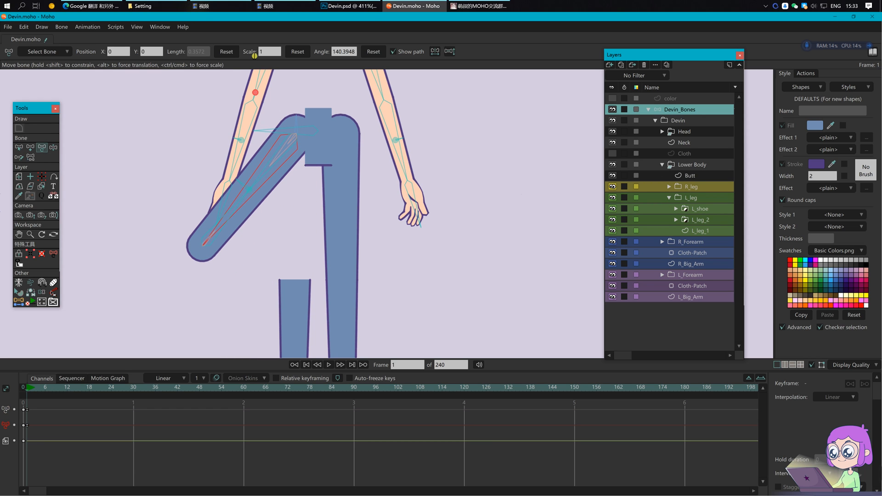
text(0.1)
key(Return)
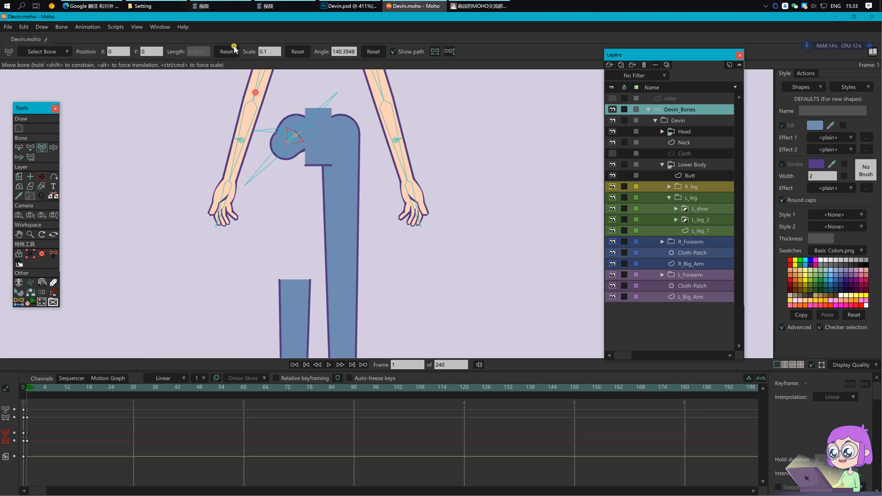
drag(273, 51, 261, 51)
text(0.5)
key(Return)
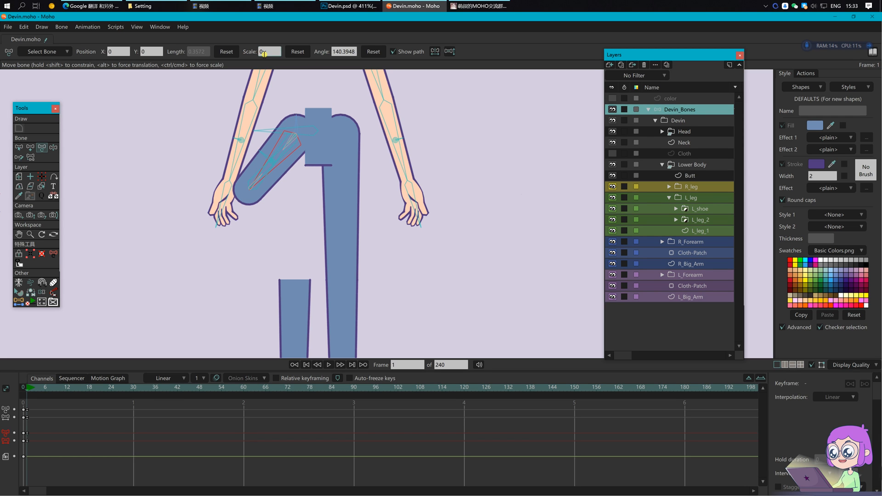
text(8)
key(Return)
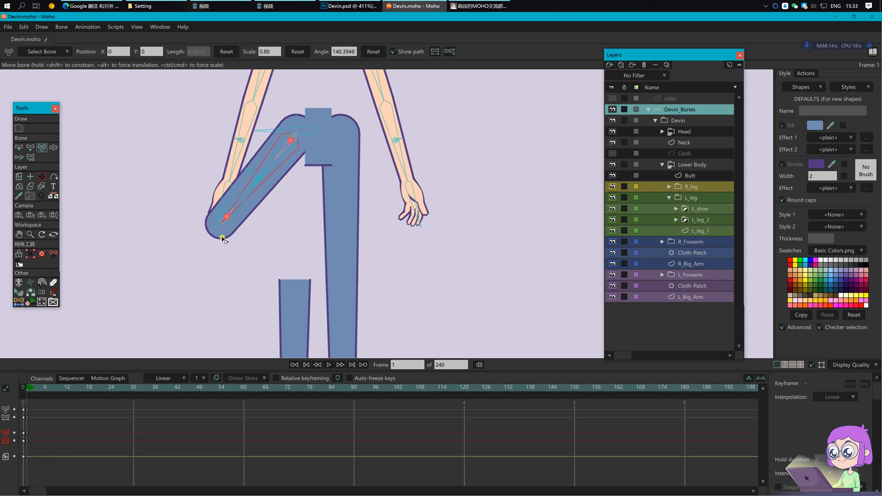
Step: Delete the thigh test keys, return to frame 0, and save
drag(67, 455, 24, 399)
key(Delete)
click(23, 387)
key(Return)
key(ctrl+s)
scroll(299, 266, up, 2)
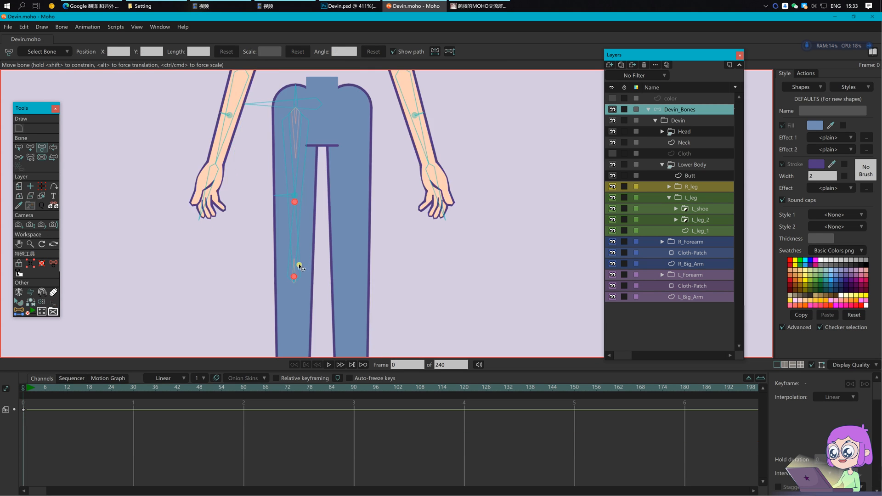
Step: Colour the lower left-leg bone L_thigh_02 blue
key(b)
scroll(373, 251, down, 1)
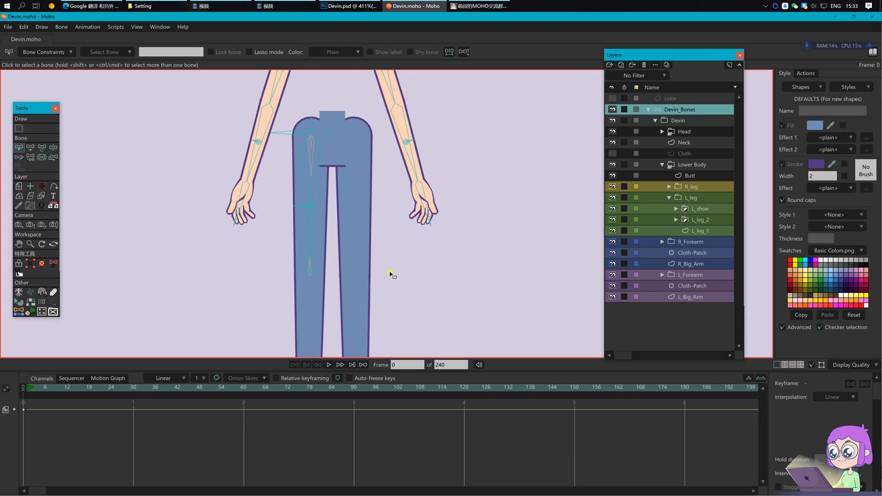
scroll(374, 250, down, 3)
scroll(419, 238, up, 3)
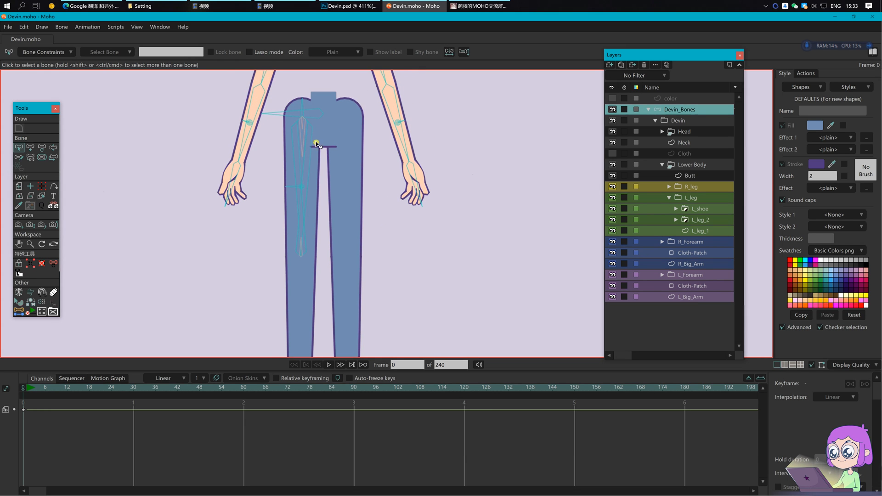
click(302, 134)
scroll(308, 155, up, 2)
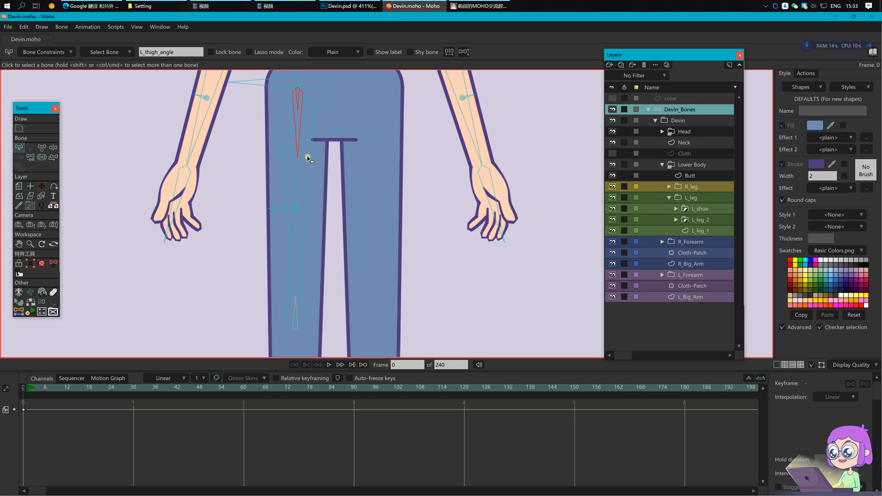
click(299, 234)
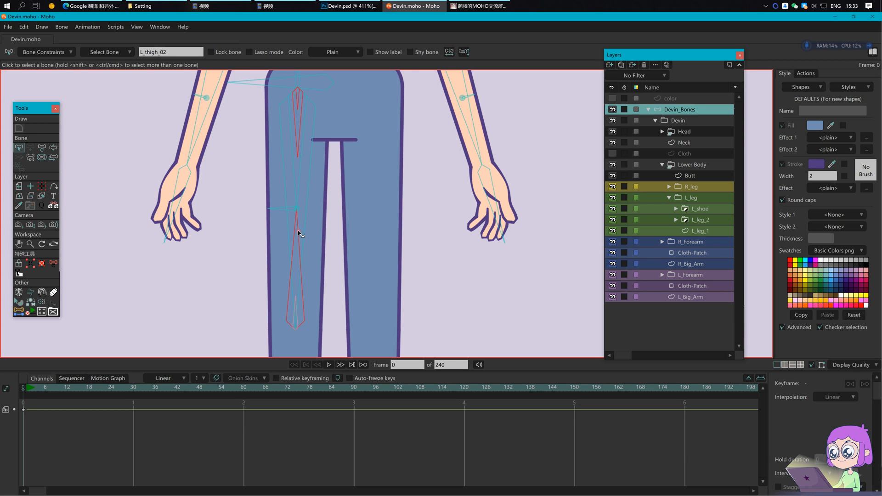
click(329, 48)
click(336, 81)
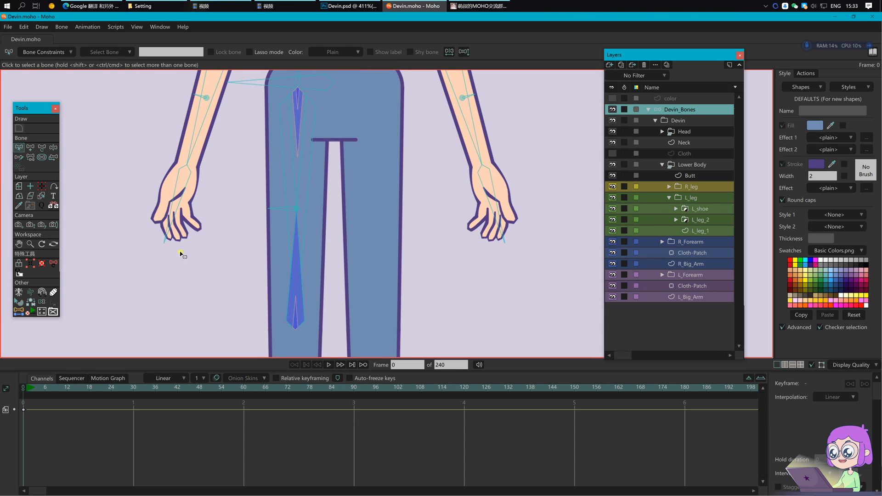
Step: Toggle Show colored bones to check the blue leg bone
drag(178, 266, 199, 216)
click(41, 302)
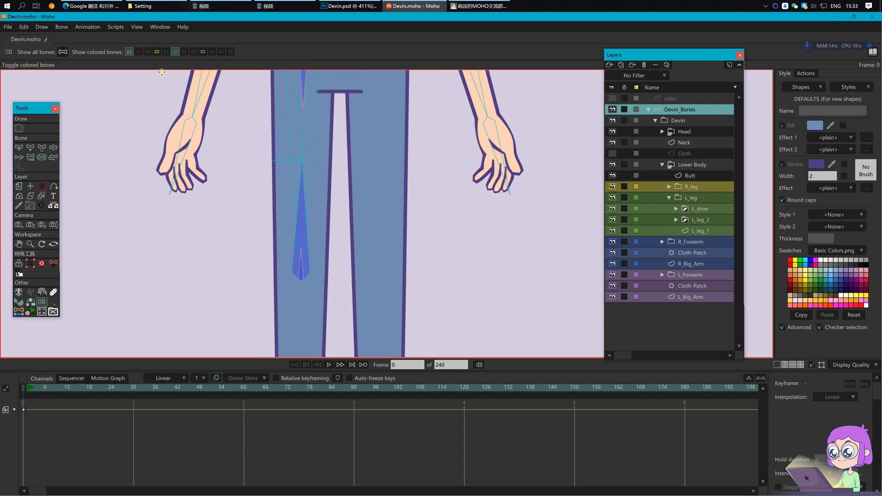
click(174, 51)
scroll(253, 235, down, 2)
Step: Colour the upper thigh bone L_thigh_01 blue and deselect it
drag(367, 289, 377, 259)
key(b)
click(298, 117)
click(331, 52)
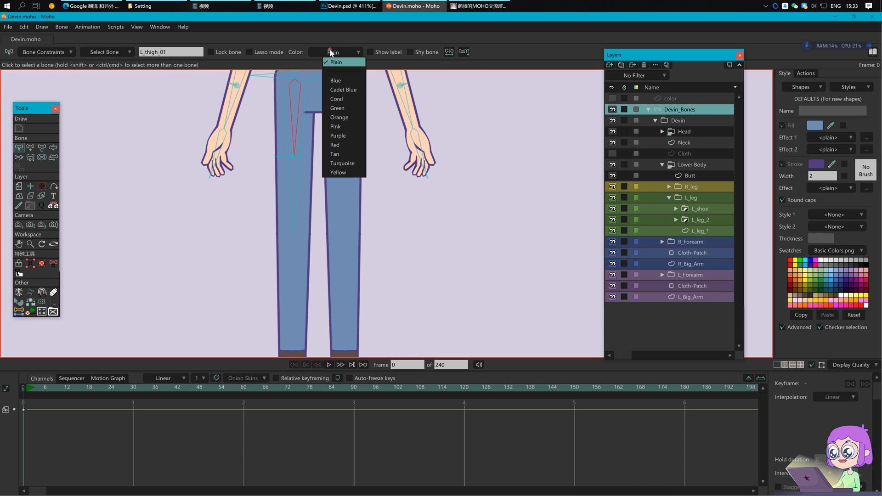
click(337, 80)
click(197, 246)
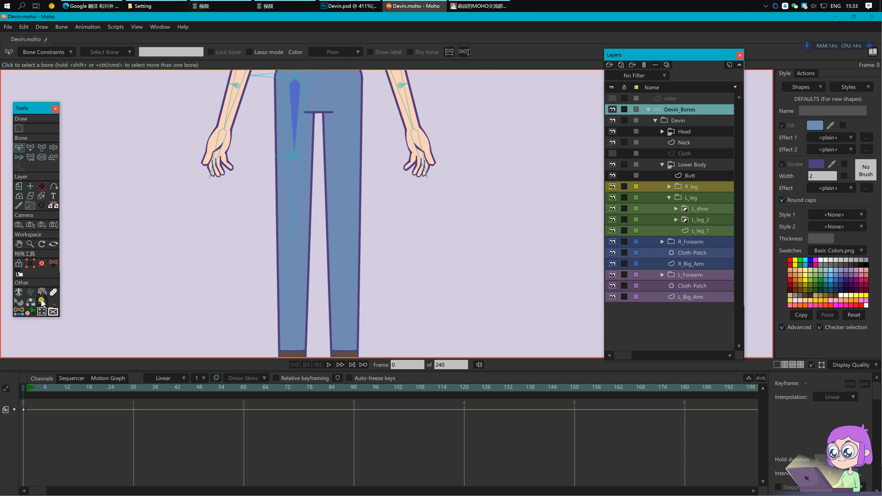
Step: Toggle Show colored bones again, frame the whole character, and save Devin.moho
click(41, 302)
click(175, 51)
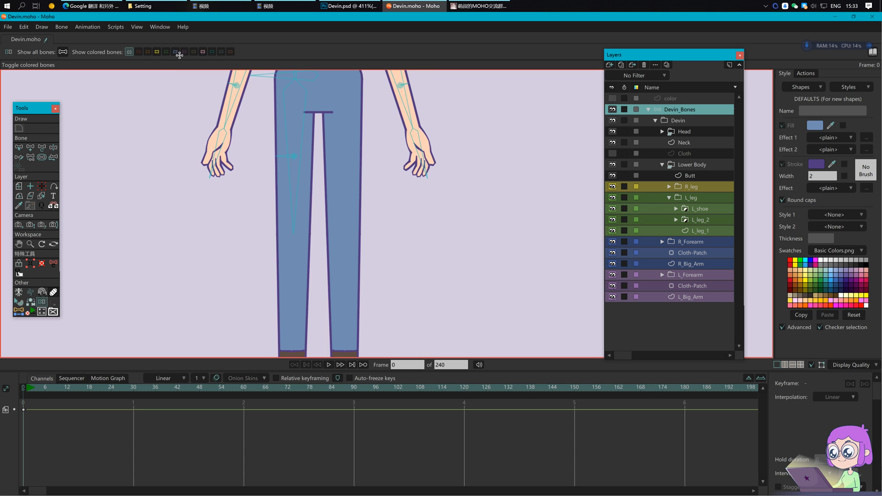
scroll(402, 222, down, 1)
scroll(402, 222, down, 1)
drag(469, 180, 448, 185)
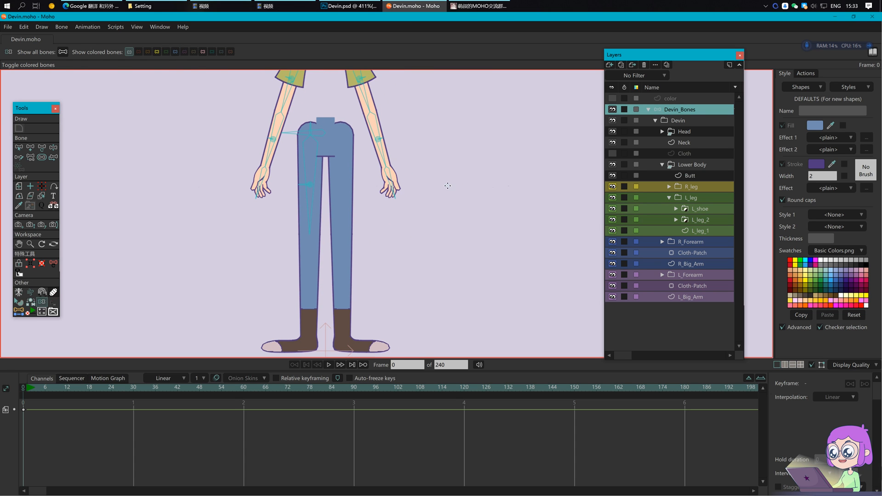
key(b)
key(ctrl+s)
Step: Create a knee-to-ankle bone with second Y -0.8410, name it L_foreleg, and save
click(702, 223)
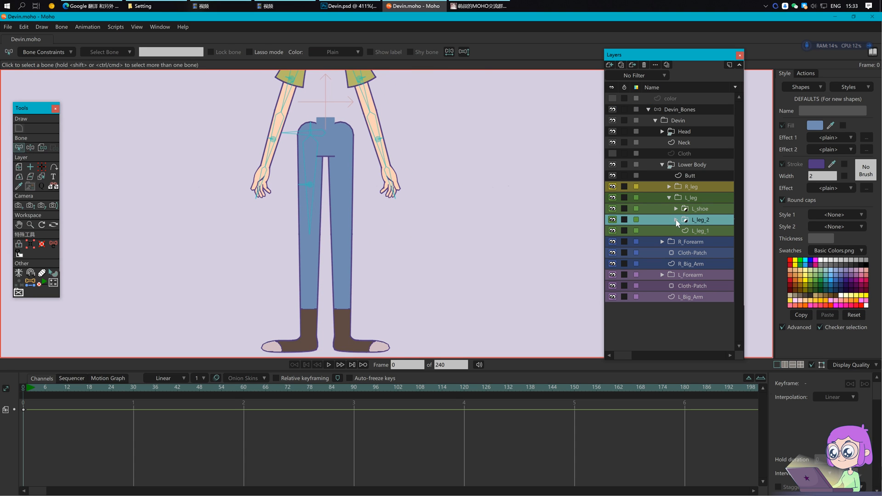
click(676, 220)
click(703, 242)
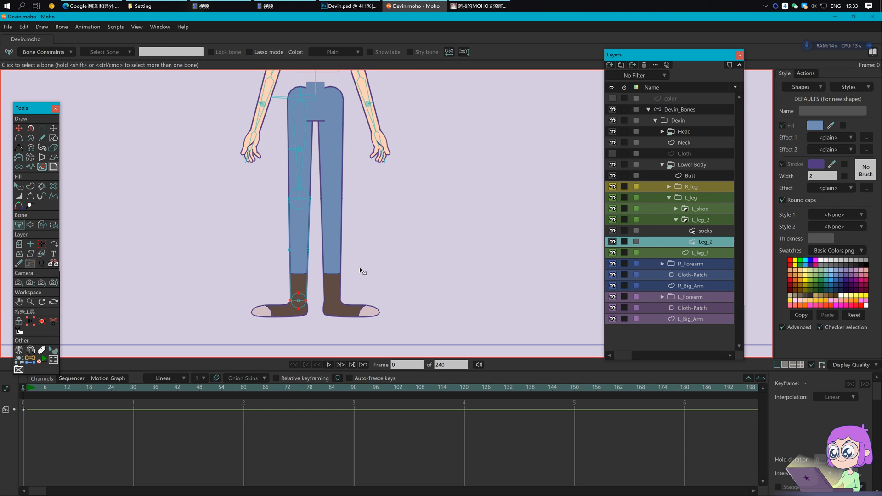
click(31, 359)
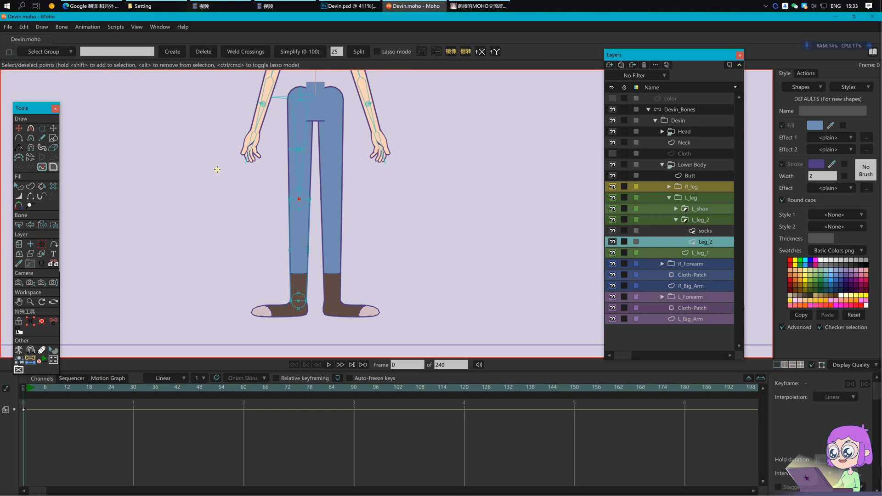
scroll(270, 275, up, 3)
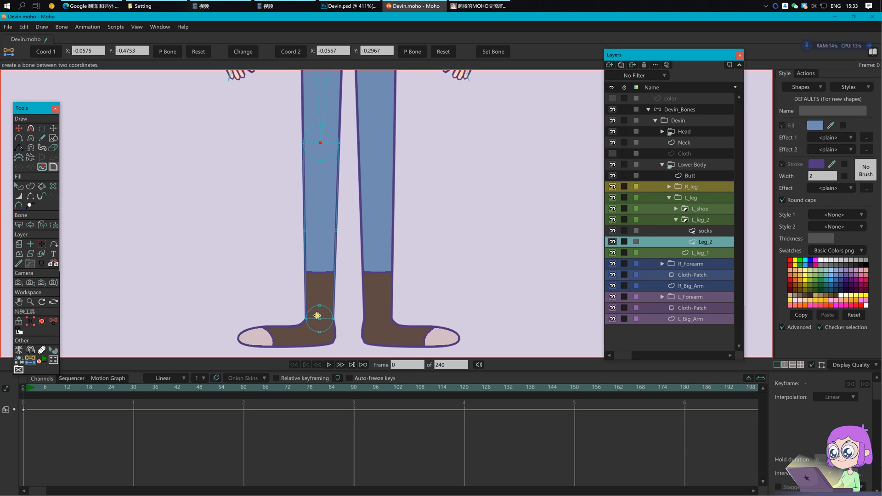
click(291, 52)
click(692, 110)
click(494, 53)
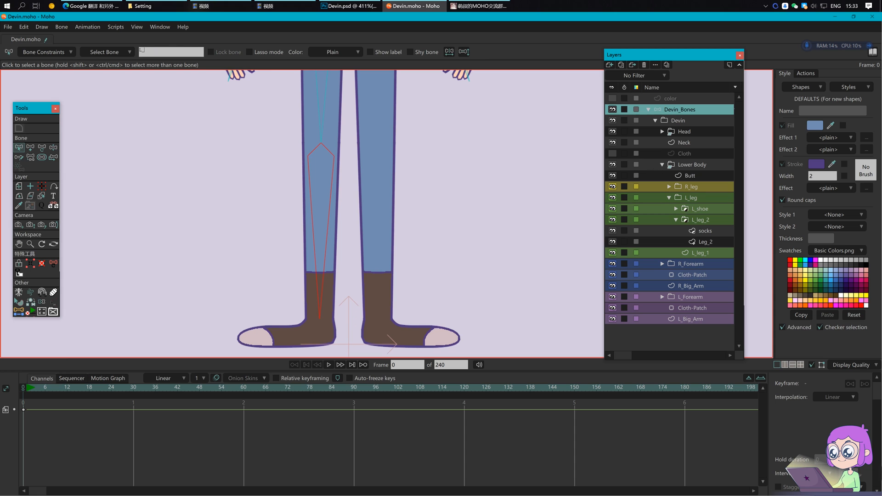
text(L_foreleg)
key(Return)
key(Return)
key(ctrl+s)
Step: Reparent L_foreleg to the thigh bone and save
click(327, 210)
drag(368, 184, 350, 245)
key(p)
click(306, 179)
drag(377, 290, 375, 255)
key(ctrl+s)
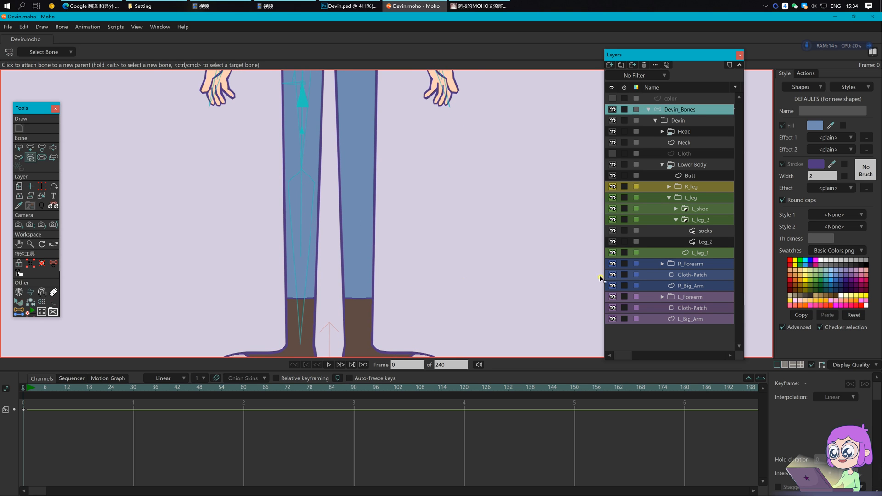
Step: Read the Leg_2 knee points' position and set the second Y coordinate to -0.6581
click(712, 243)
key(h)
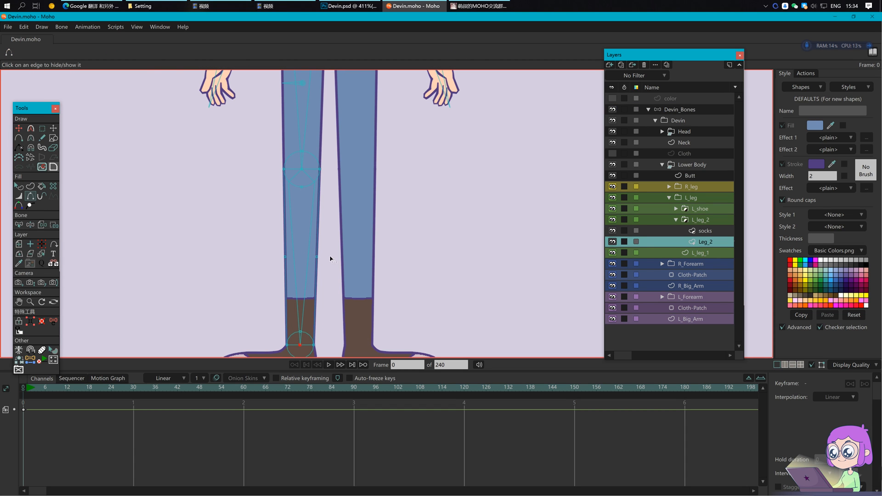
key(g)
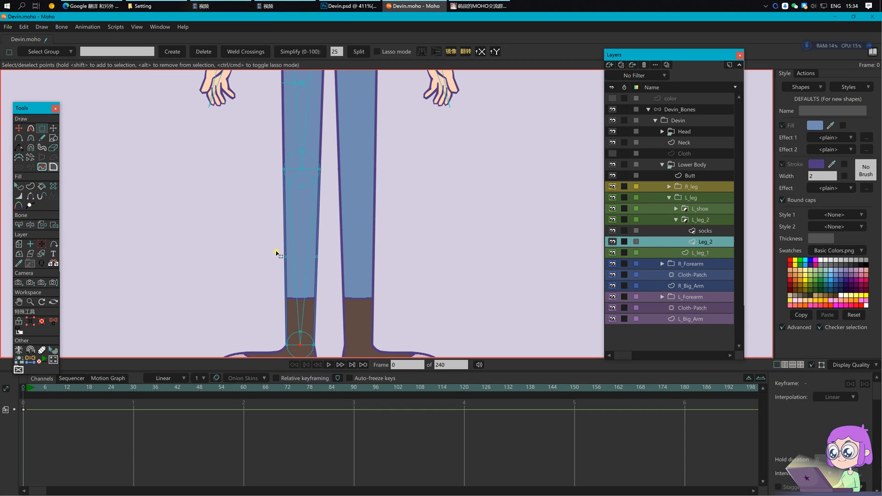
drag(271, 250, 319, 270)
key(t)
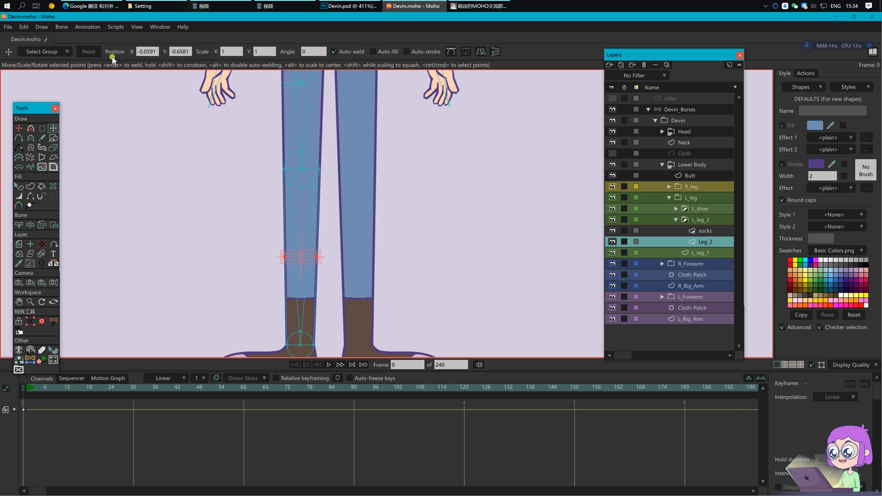
drag(159, 51, 123, 52)
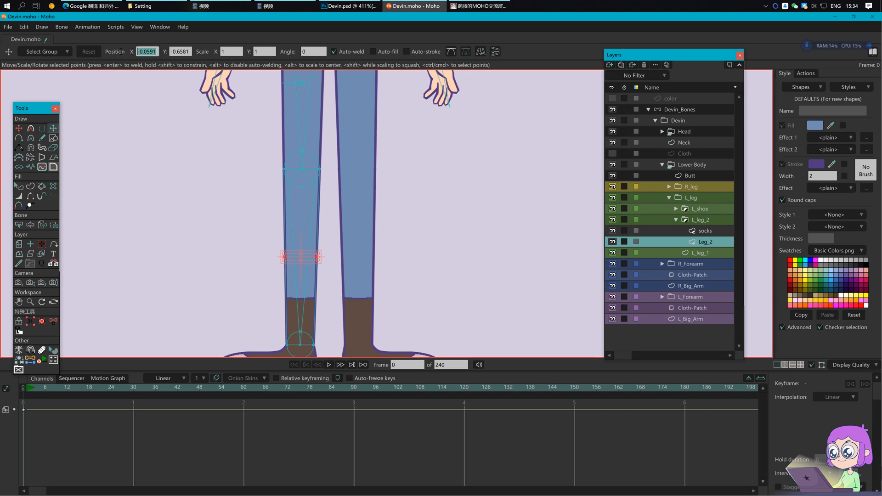
click(31, 359)
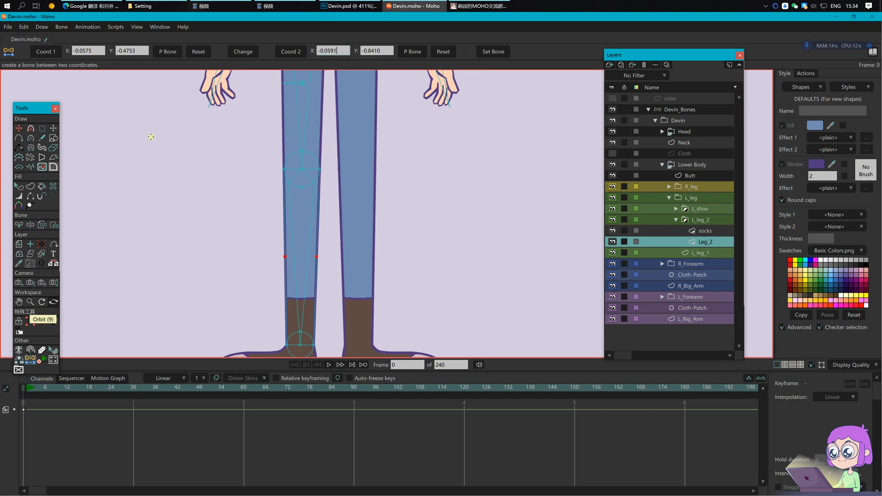
click(53, 132)
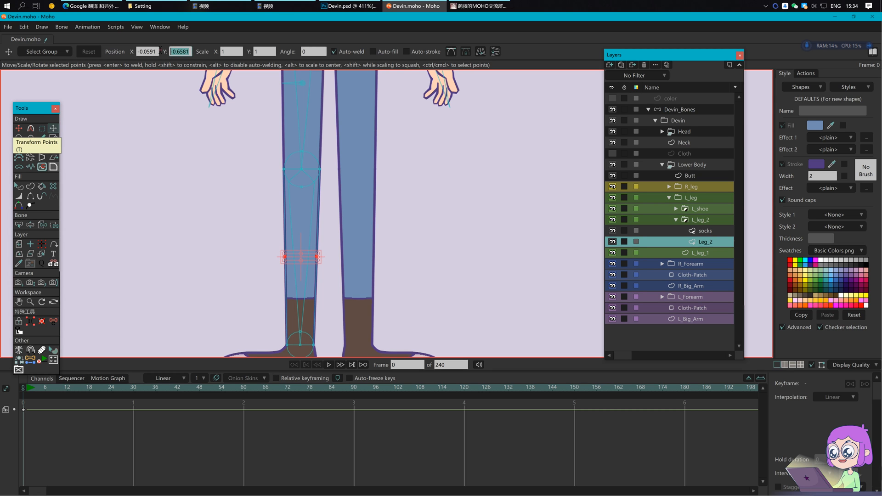
click(30, 359)
drag(386, 50, 343, 50)
text(-0.6581)
Step: Take the first coordinate from the ankle point and create the second lower-leg bone
click(686, 109)
click(499, 52)
click(698, 243)
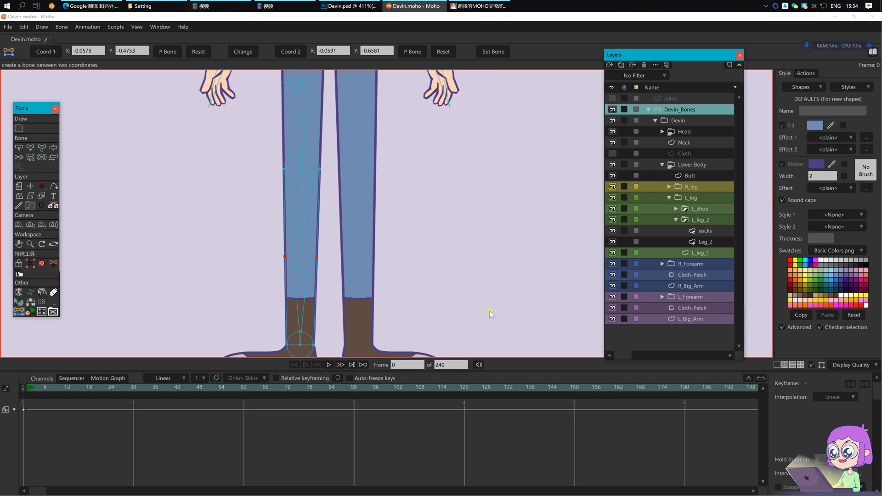
click(300, 344)
click(55, 53)
click(662, 111)
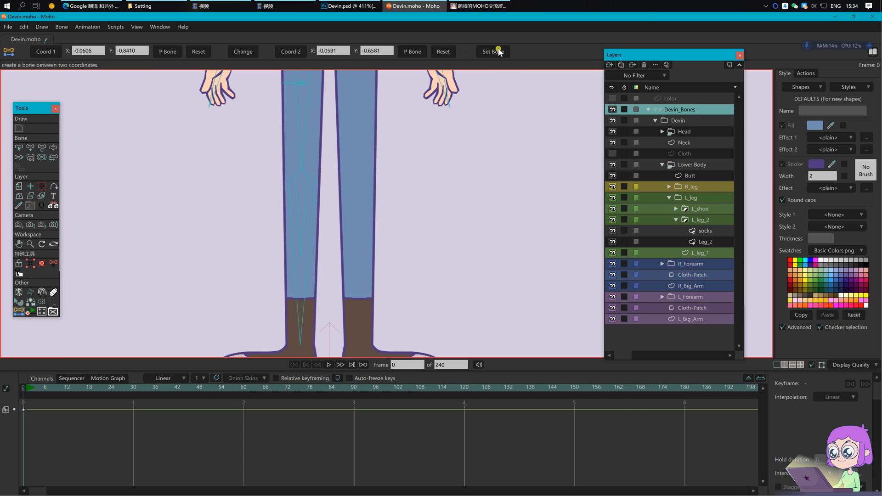
Step: Rename the left shin bones L_foreleg_01 and L_foreleg_02
key(b)
click(298, 197)
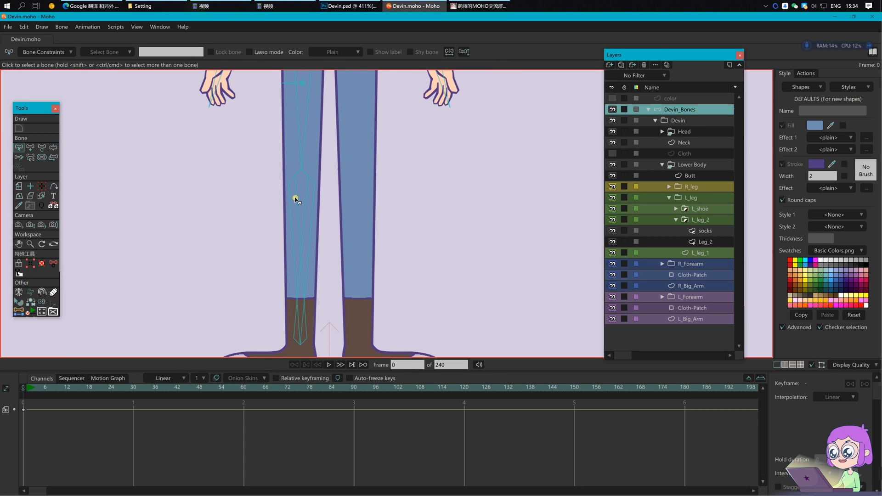
click(182, 54)
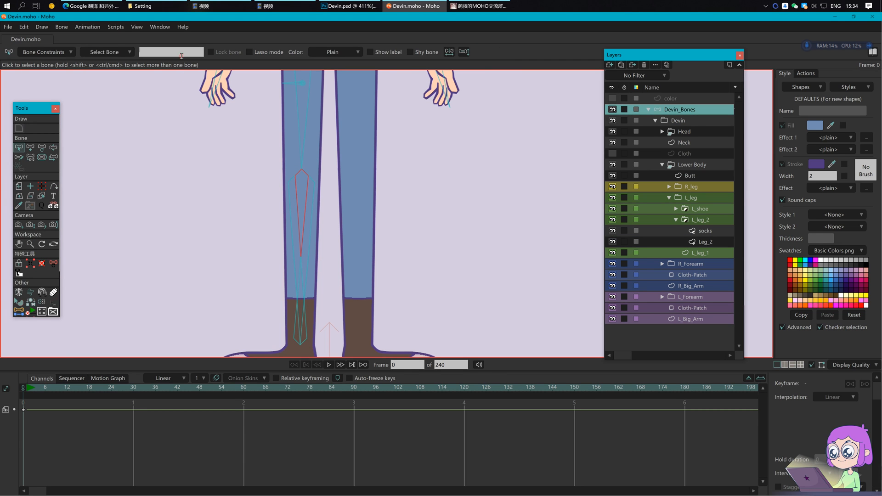
key(BackSpace)
text(leg_01)
key(Return)
click(298, 295)
text(L_foreleg_02)
key(Return)
key(Return)
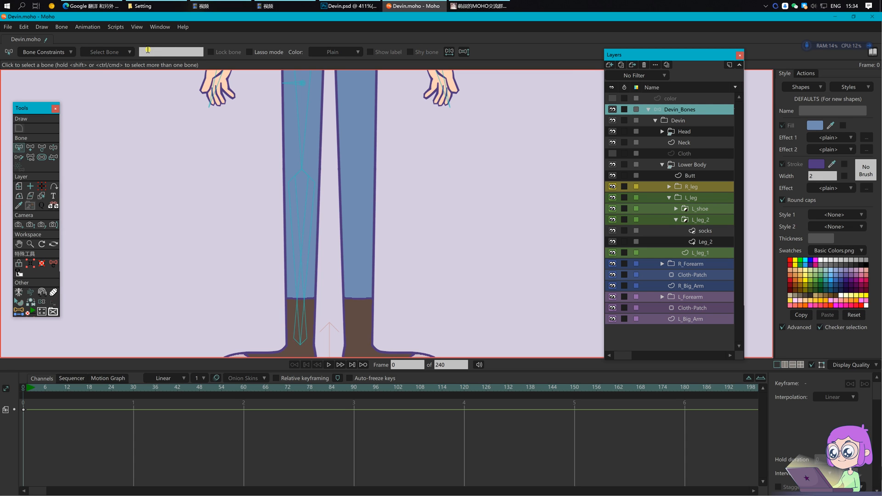
Step: Add small new knee bones to the left leg under L_foreleg_01
click(303, 277)
key(p)
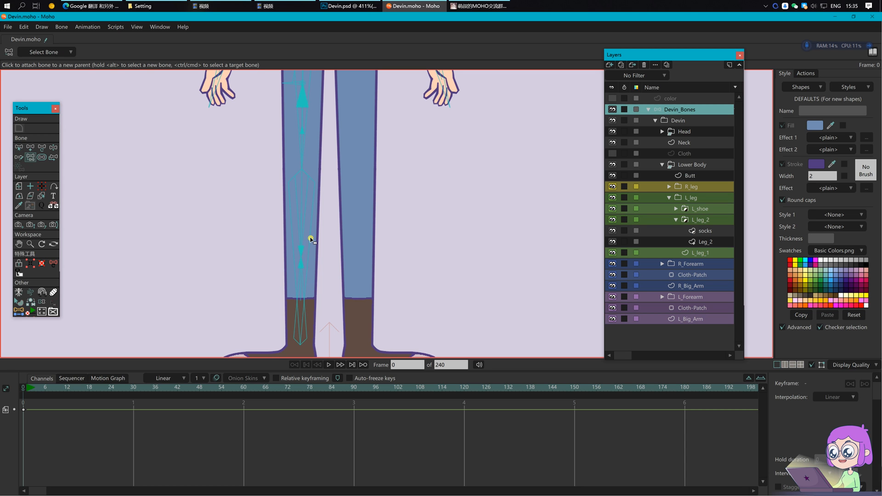
key(b)
click(304, 217)
key(a)
drag(302, 170, 302, 186)
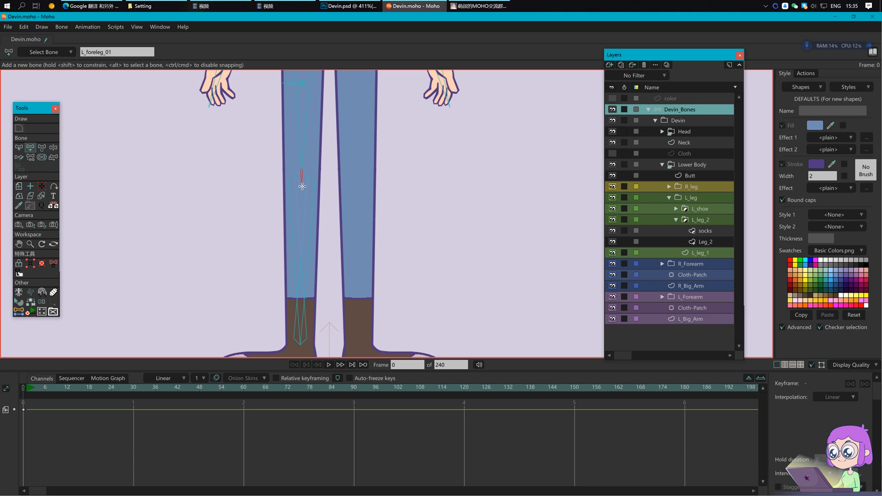
key(b)
click(306, 323)
key(a)
key(b)
click(302, 180)
Step: Name the knee bones L_leg_joint_3 and L_leg_joint_4
click(175, 51)
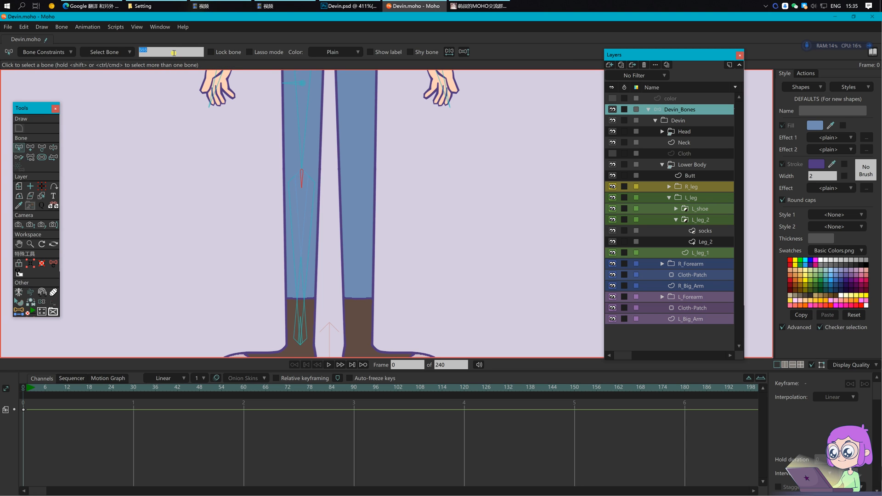
text(L_leg_joint_03)
key(Return)
key(Return)
key(Return)
key(ctrl+c)
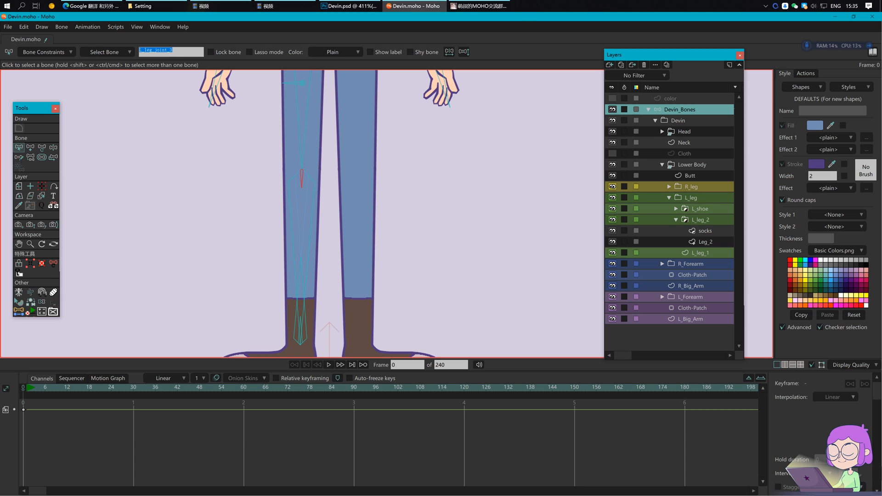
key(Return)
click(296, 329)
click(184, 52)
key(ctrl+v)
text(4)
Step: Set the joint bones' strength to 0 and save
key(Return)
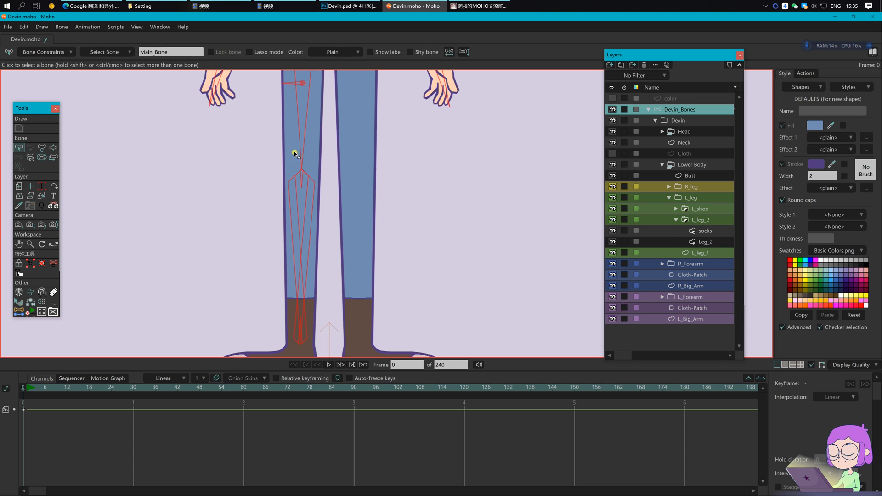
key(s)
drag(136, 53, 99, 49)
text(0)
key(Return)
key(Return)
key(ctrl+s)
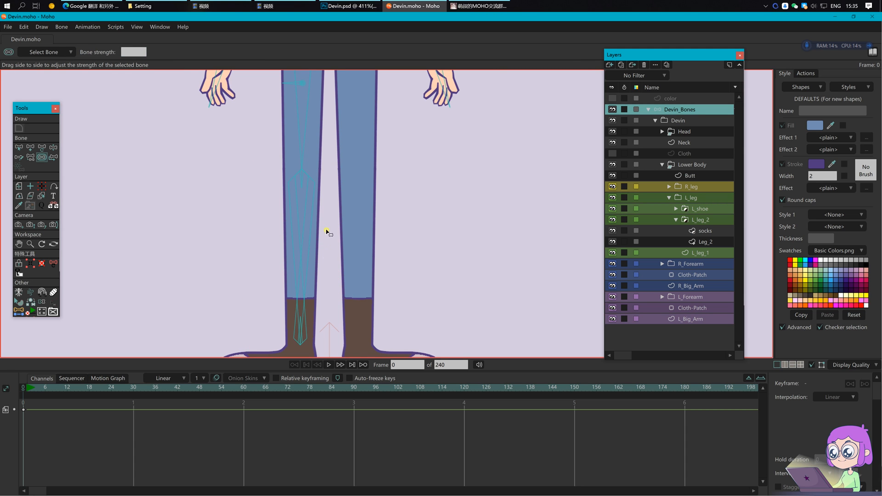
Step: Draw a new bone from the L_foreleg shin, pointing left
key(b)
click(309, 235)
key(a)
drag(301, 257, 282, 257)
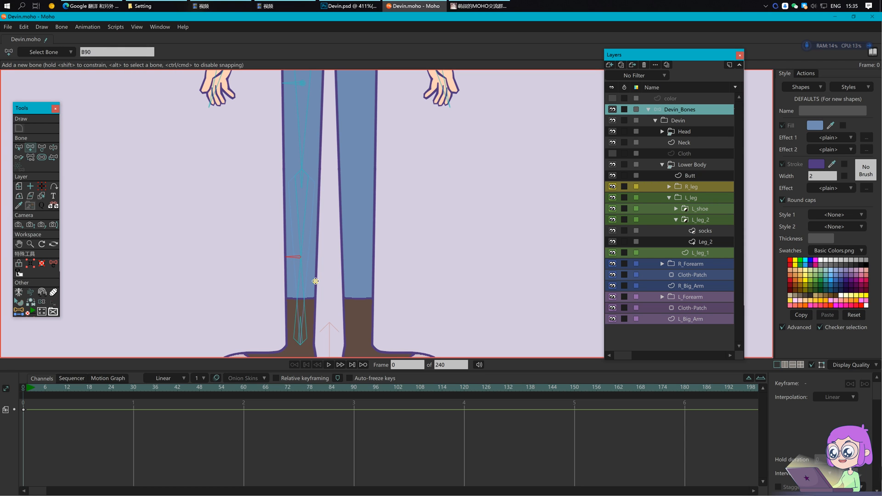
key(s)
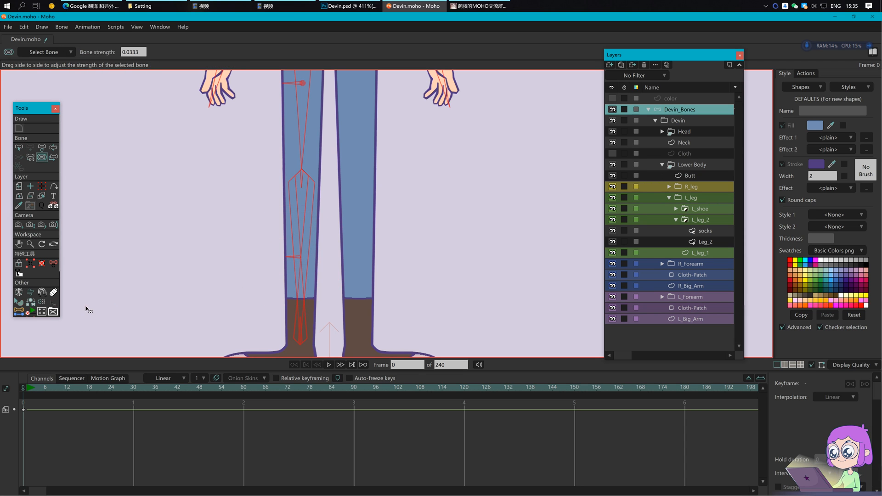
key(b)
Step: Name the new bones L_foreleg_middle and L_thigh_middle, then reparent L_foreleg_01
click(158, 51)
text(L_foreleg)
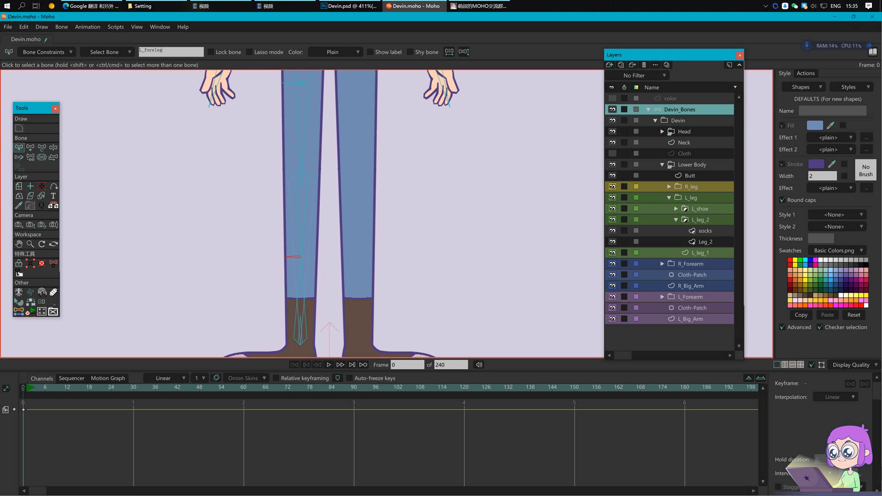
text(_middle)
click(292, 86)
click(178, 52)
text(L_thigh_middl)
key(Return)
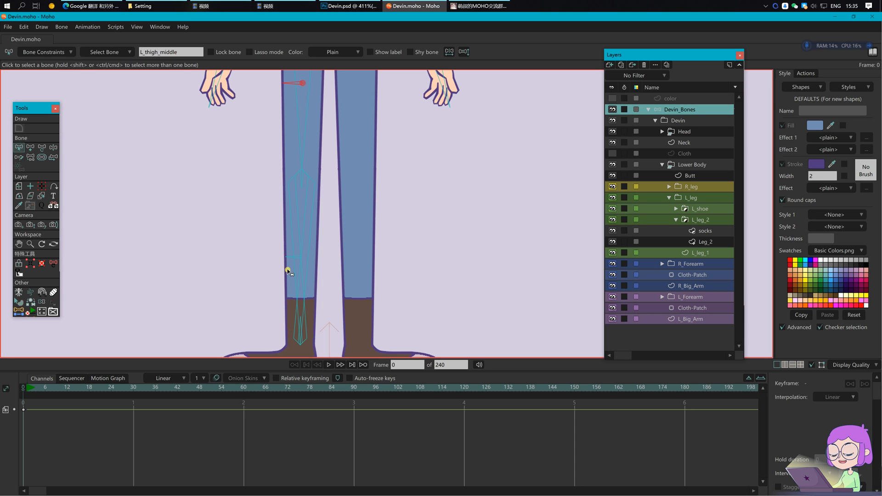
click(303, 251)
key(p)
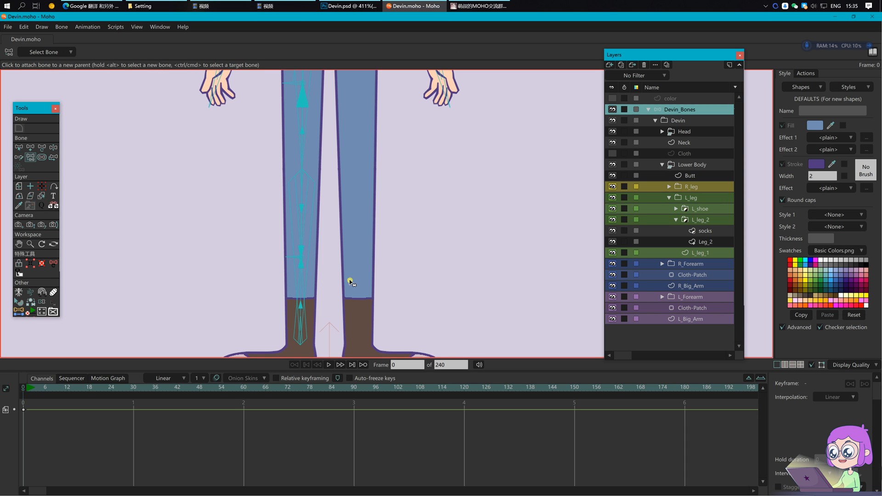
click(699, 241)
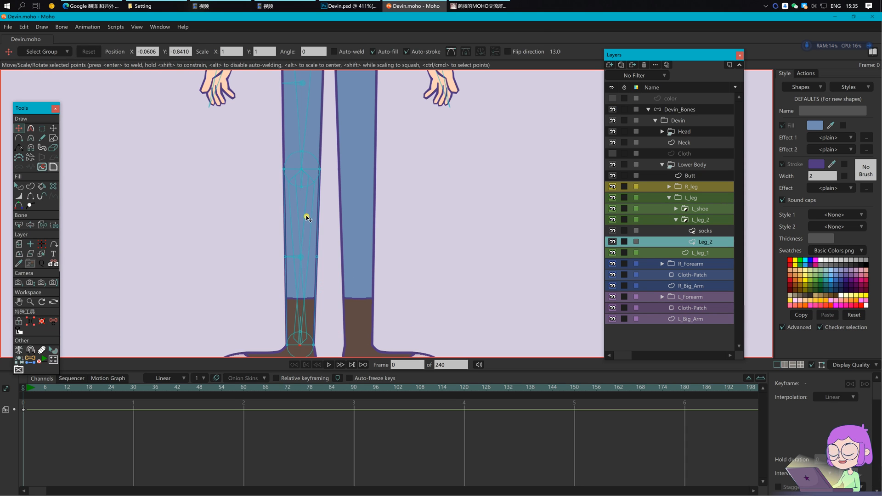
Step: Bind the Leg_2 knee, shin and ankle points to their bones and save
key(z)
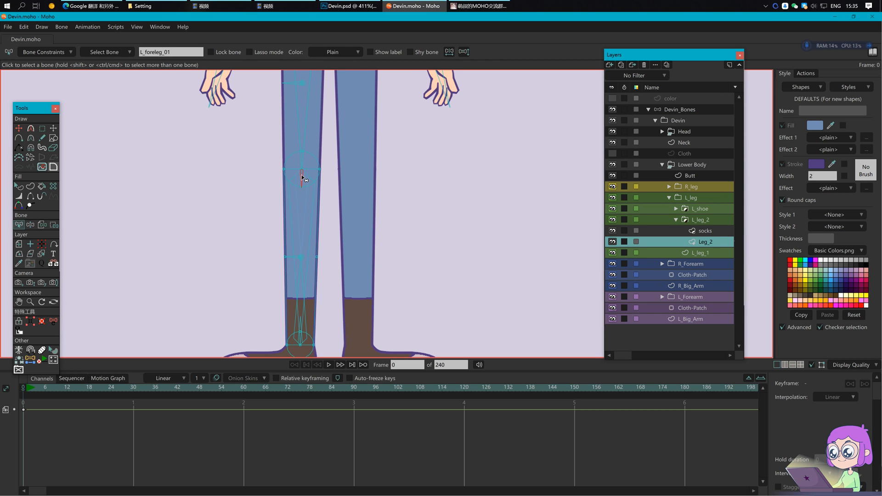
key(i)
drag(274, 138, 345, 201)
drag(257, 248, 340, 271)
alt+click(300, 332)
drag(260, 311, 340, 378)
key(Return)
key(ctrl+s)
drag(358, 314, 362, 277)
Step: Bind the socks layer to the sock bone and go to frame 1
click(705, 231)
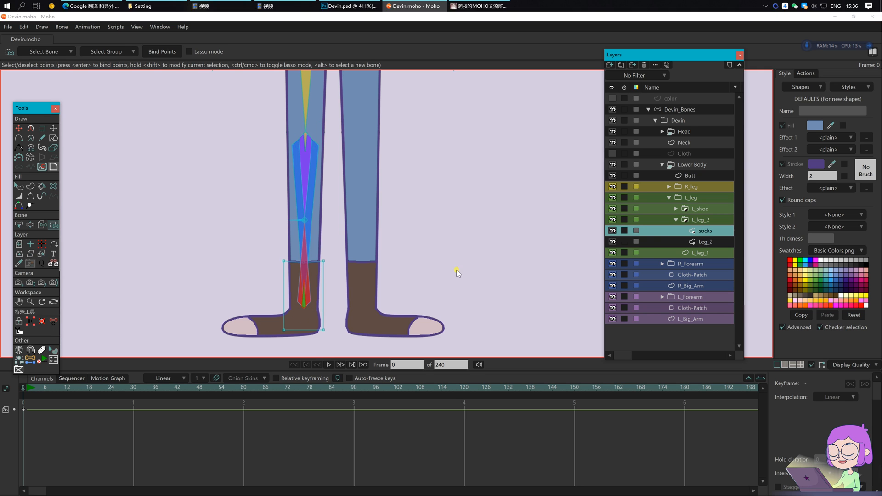
click(42, 225)
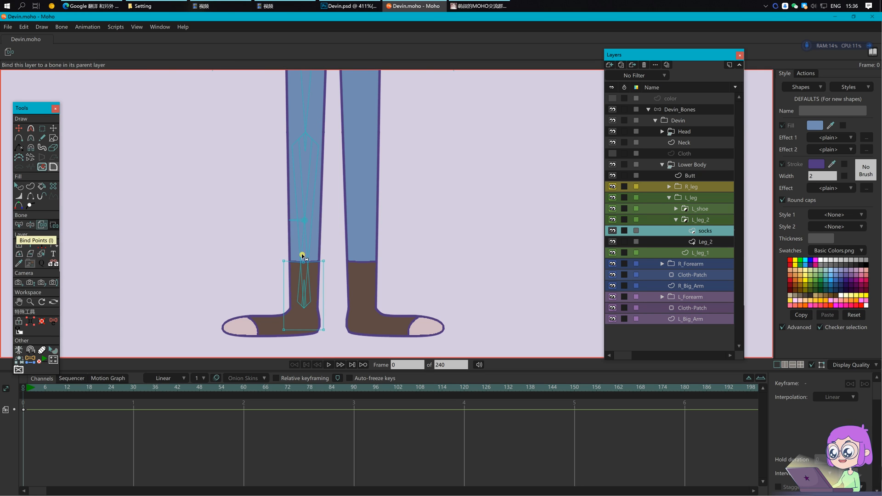
scroll(306, 292, up, 2)
click(302, 236)
click(674, 111)
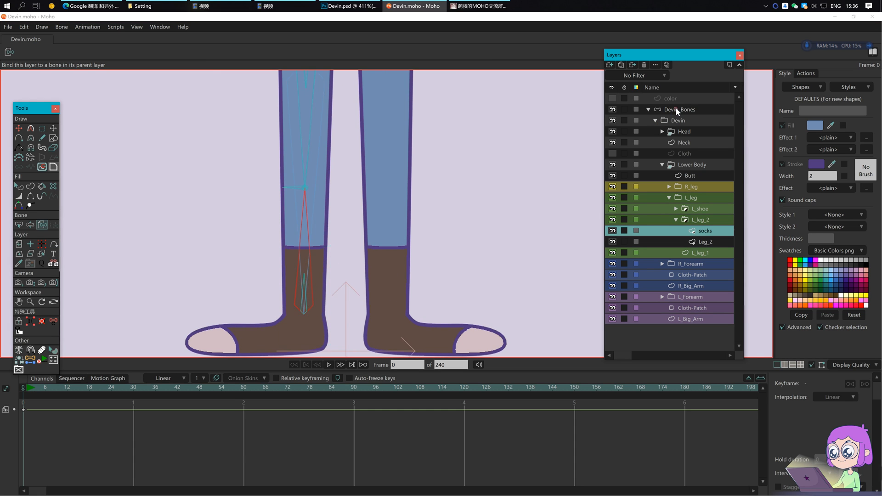
scroll(315, 217, down, 2)
click(27, 389)
scroll(331, 223, down, 3)
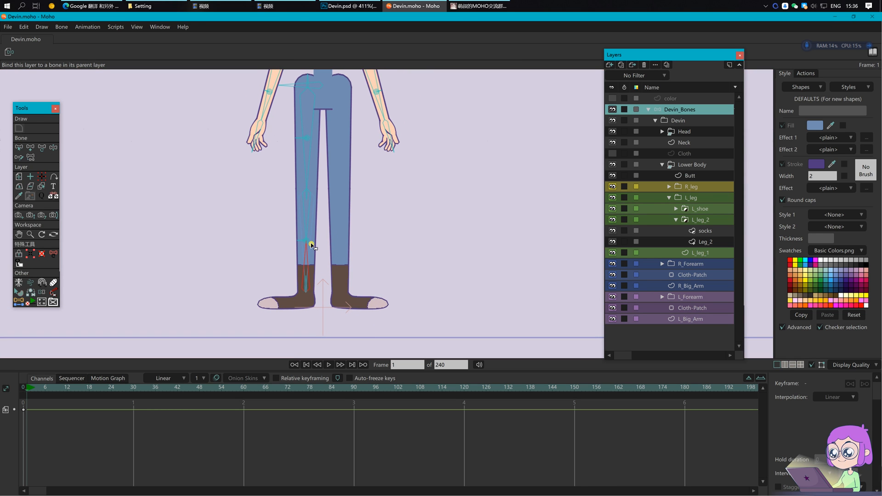
Step: Swing and bend the left leg on frame 1 to test its deformation
key(z)
mouse_move(306, 208)
mouse_down()
mouse_move(244, 216)
mouse_move(312, 207)
mouse_up()
key(t)
drag(291, 240, 316, 228)
Step: Set L_foreleg_01 as the angle control bone of L_leg_joint_3
key(b)
click(275, 187)
scroll(280, 196, up, 3)
scroll(280, 198, up, 1)
click(46, 52)
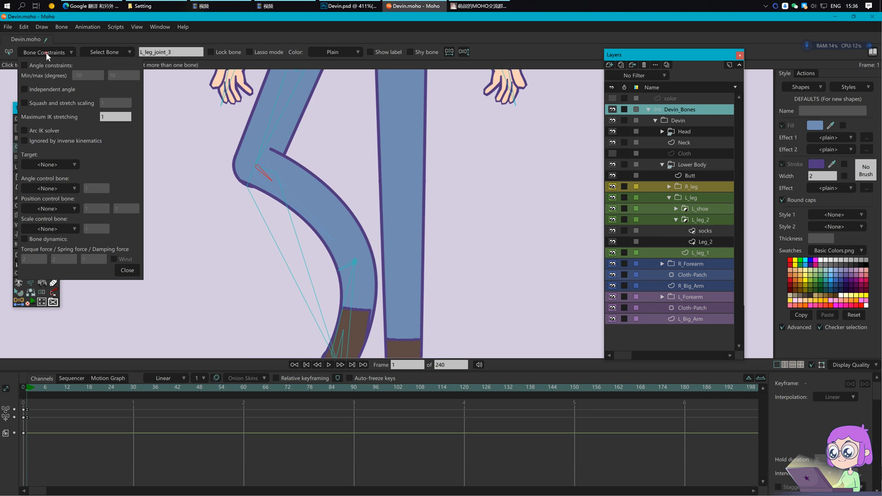
click(69, 189)
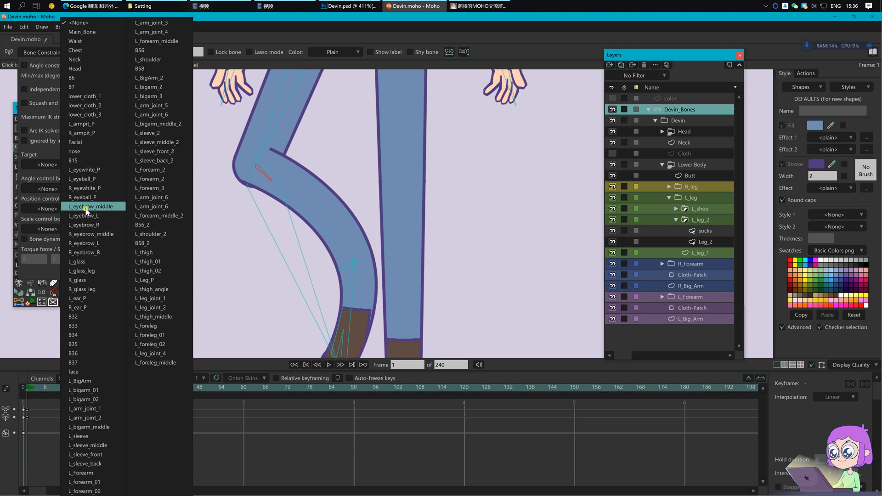
click(166, 335)
Step: Set L_foreleg_02 as the angle control bone of L_leg_joint_4 and return to frame 0
drag(386, 311, 381, 230)
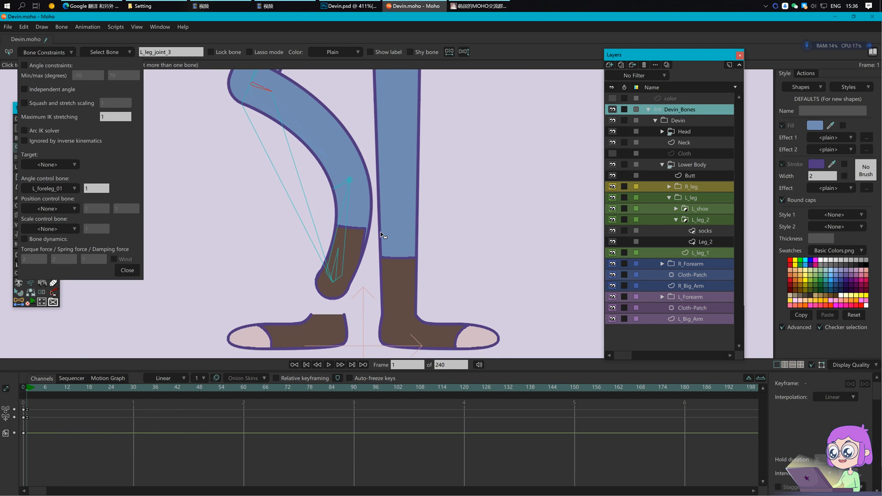
click(335, 265)
click(64, 189)
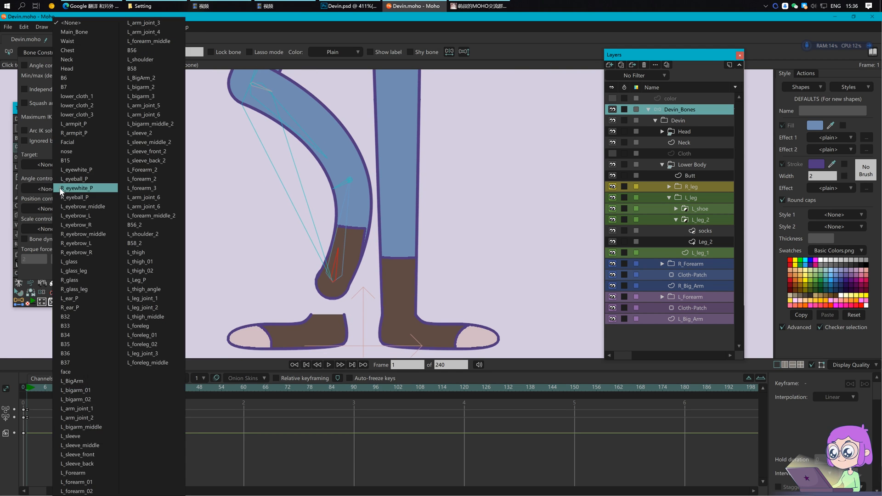
click(156, 345)
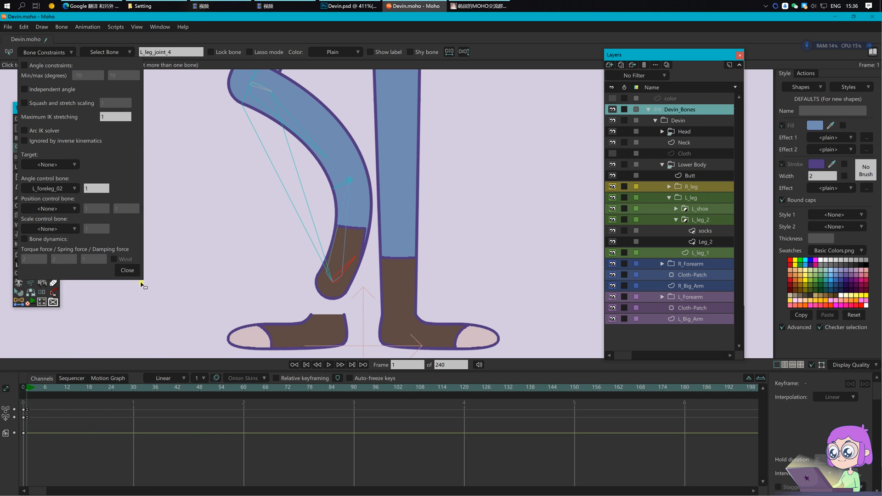
click(128, 270)
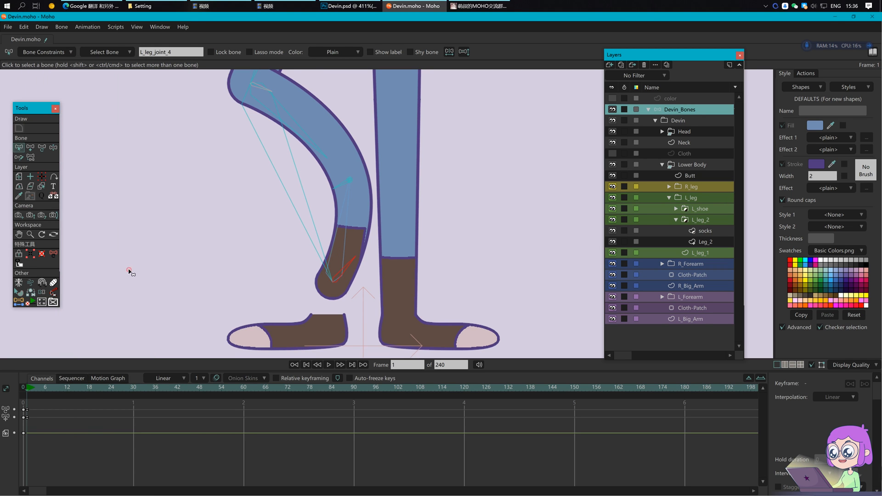
click(22, 390)
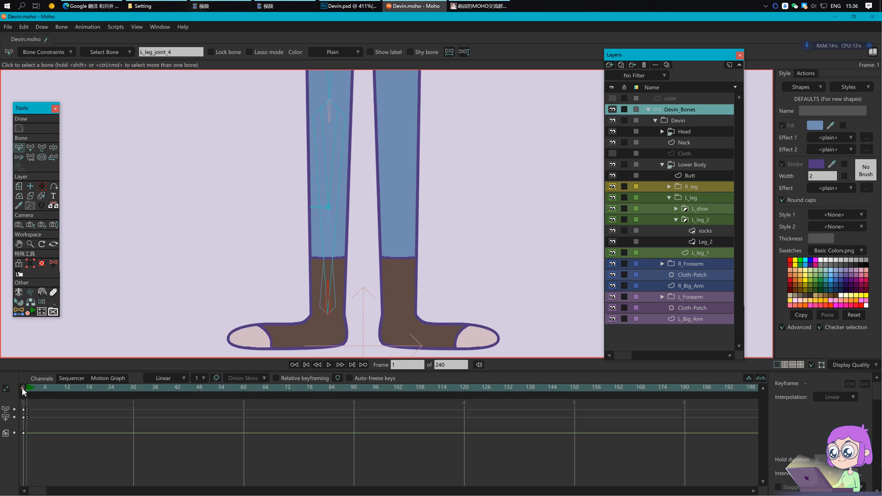
Step: Delete the test-pose keyframes at frame 1
click(178, 312)
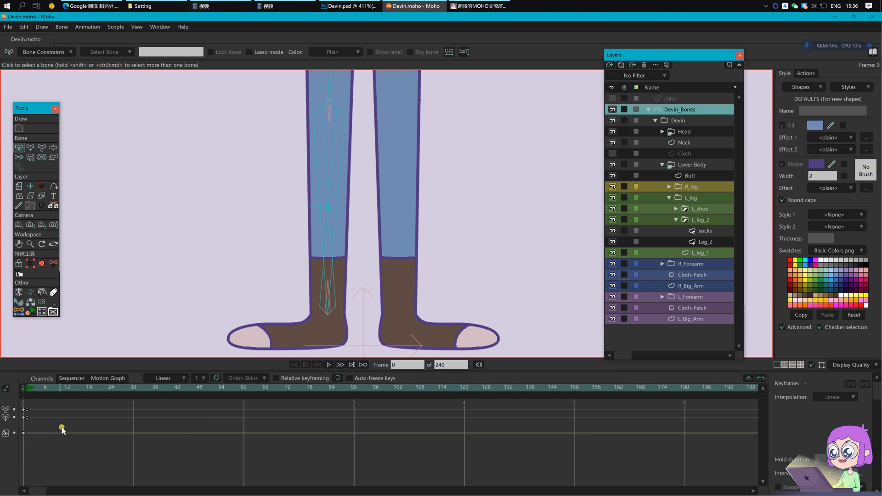
drag(44, 426, 25, 405)
key(Delete)
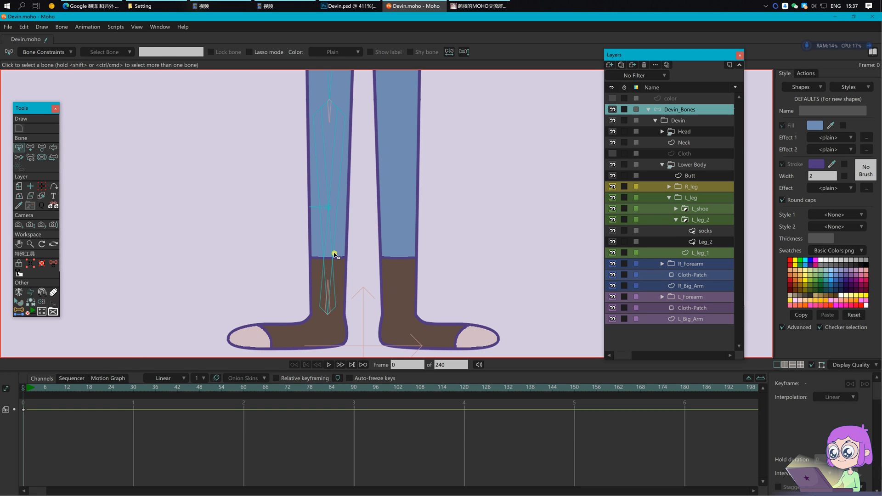
Step: Add a zero-strength bone under L_foreleg_02 in the sock and name it L_socks
click(331, 251)
key(a)
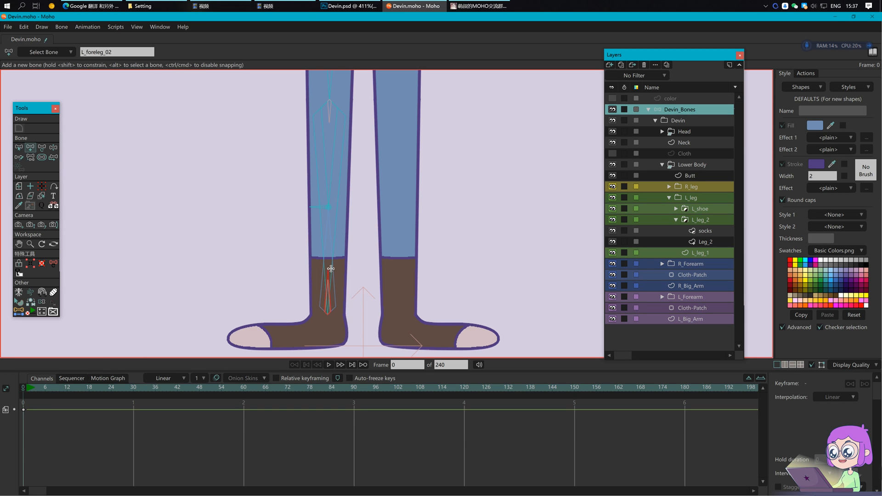
key(s)
key(b)
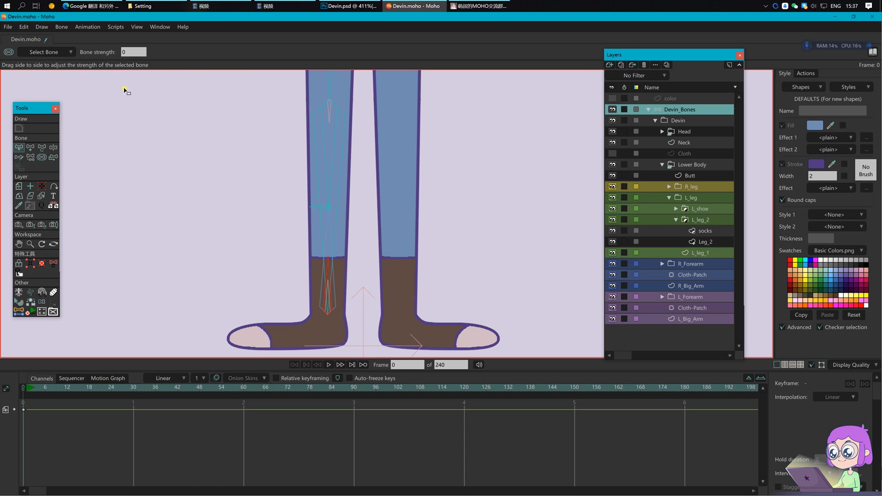
double_click(150, 52)
text(L)
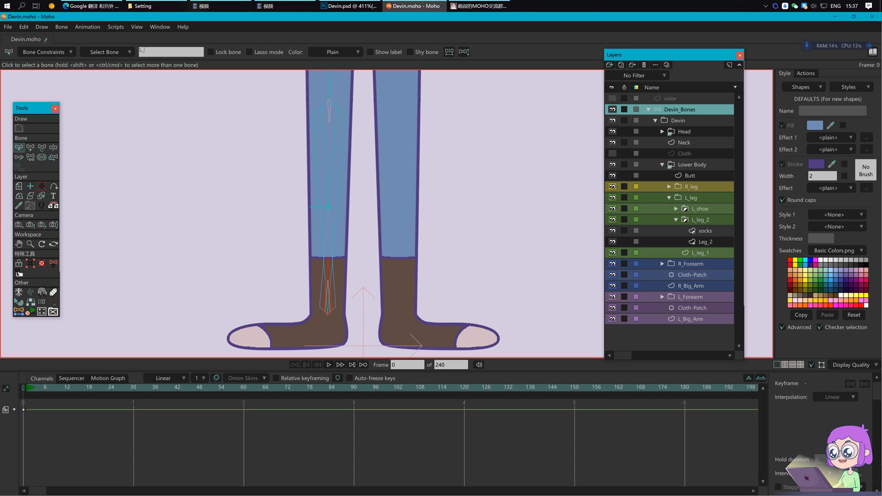
text(_socks)
click(704, 231)
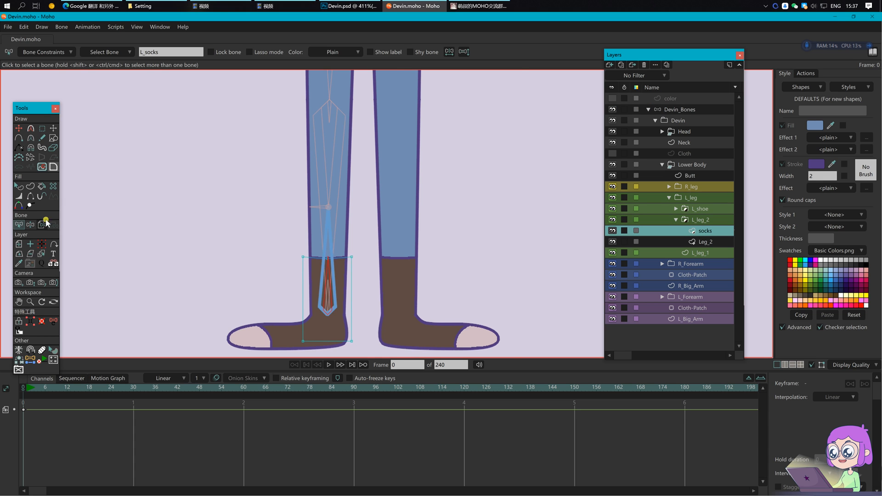
Step: Bind the socks layer to the L_socks bone
click(42, 224)
scroll(328, 255, up, 3)
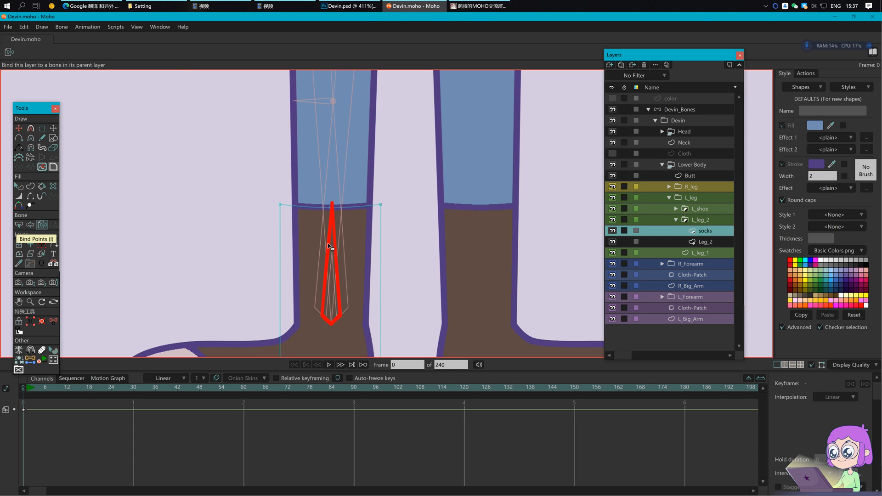
click(688, 110)
scroll(344, 233, down, 3)
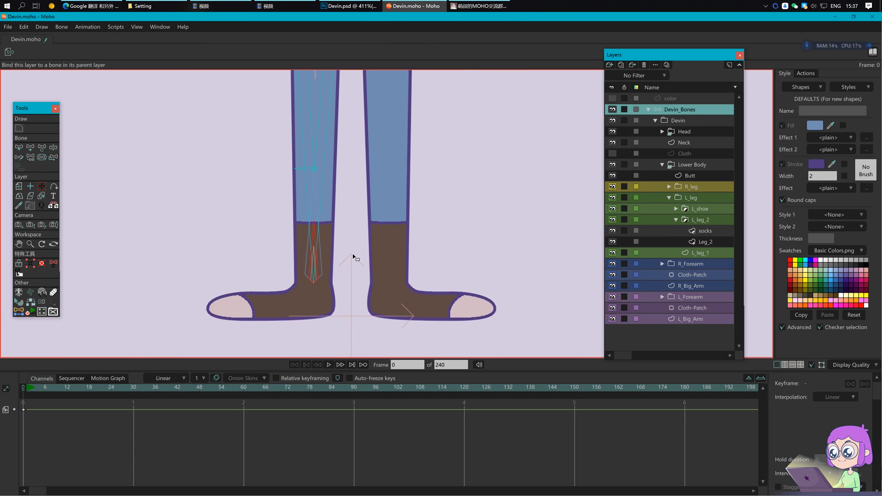
Step: Give L_socks the angle control bone L_foreleg_02 with strength 0.50
key(z)
click(314, 233)
key(p)
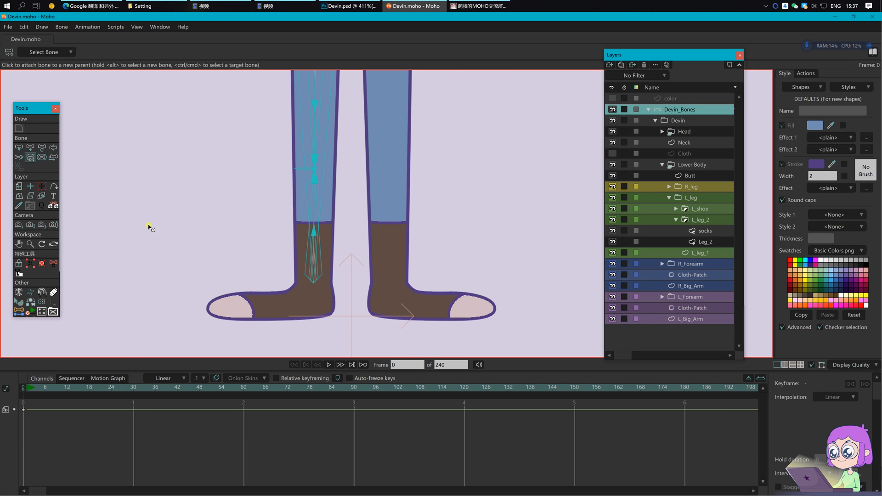
key(b)
click(315, 236)
click(43, 52)
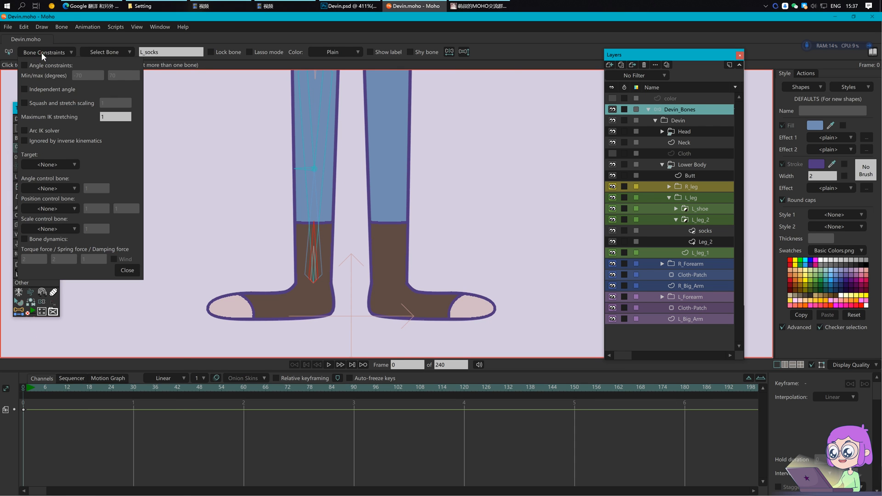
click(60, 190)
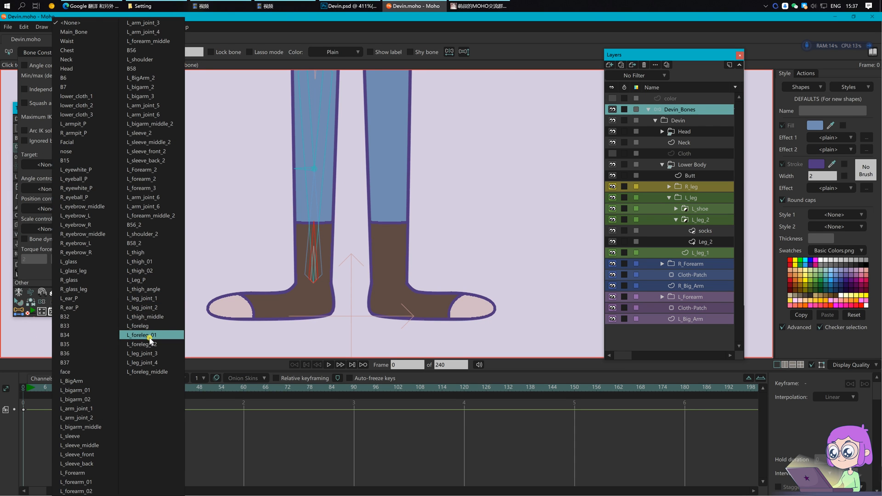
click(151, 344)
click(97, 190)
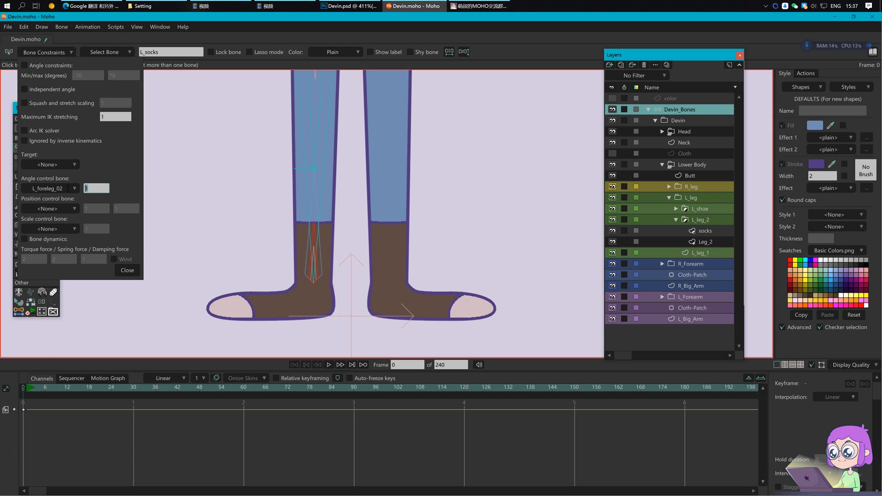
text(0.50)
key(Return)
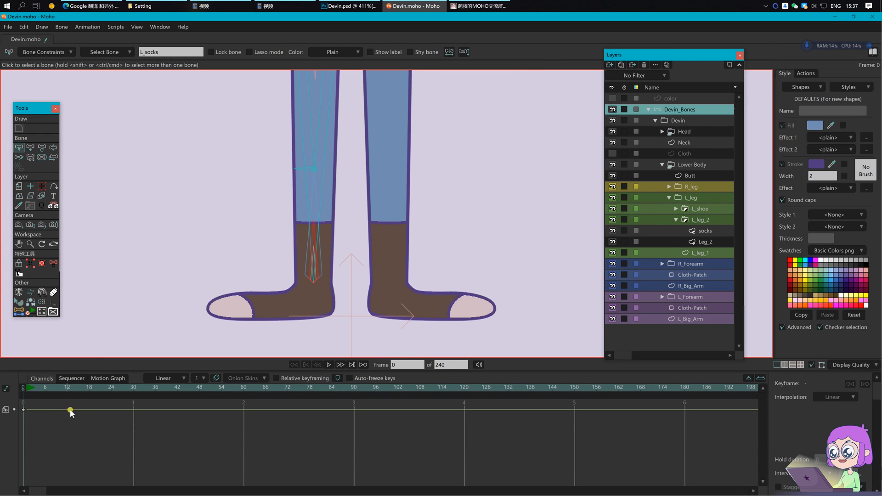
Step: Bend the lower leg on frame 1 to test the sock, delete the test keys, and return to frame 0
click(27, 388)
scroll(317, 246, down, 2)
drag(358, 213, 358, 239)
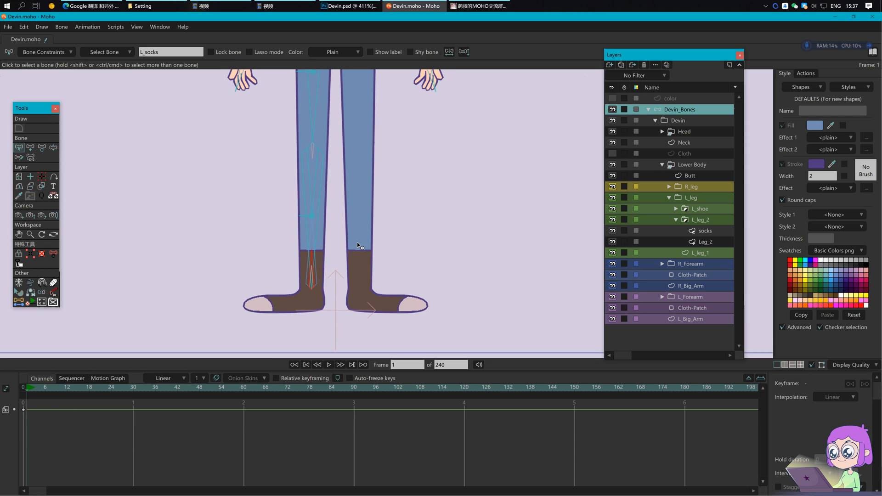
key(t)
drag(323, 188, 290, 228)
drag(67, 451, 16, 404)
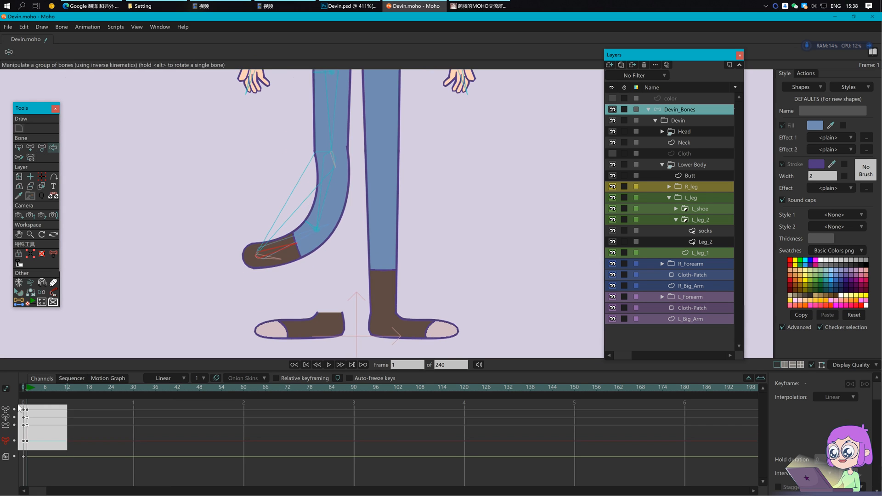
key(Delete)
click(22, 388)
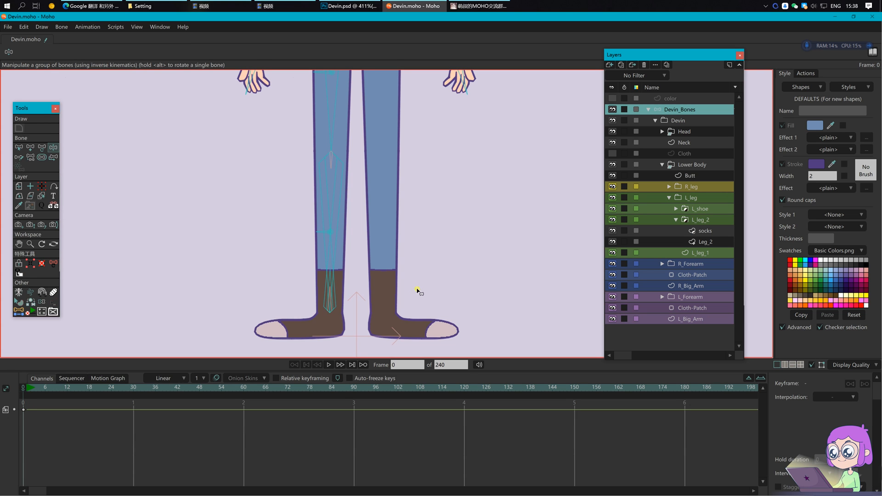
scroll(384, 276, up, 2)
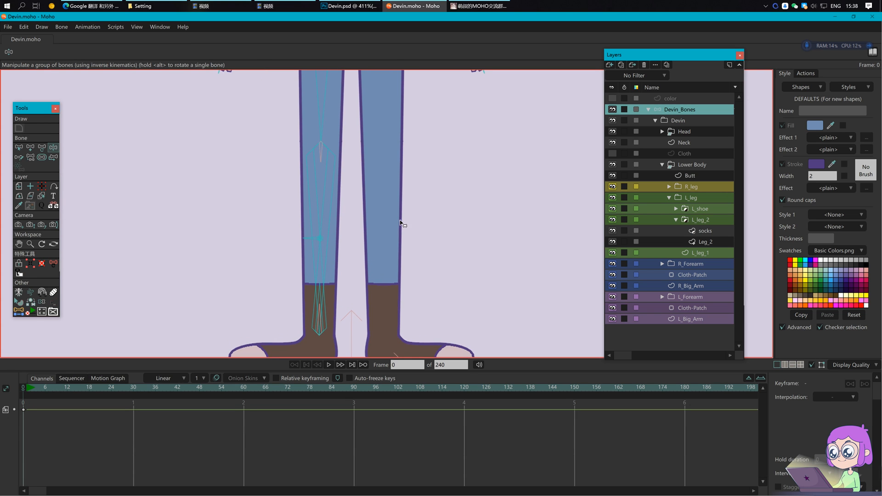
Step: Color the L_foreleg_01 bone blue and save the file
key(b)
click(321, 152)
click(325, 165)
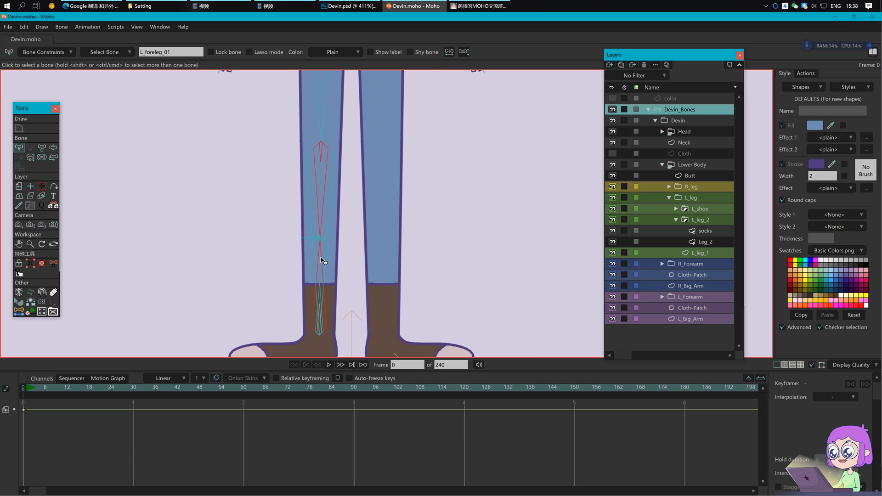
scroll(324, 261, up, 2)
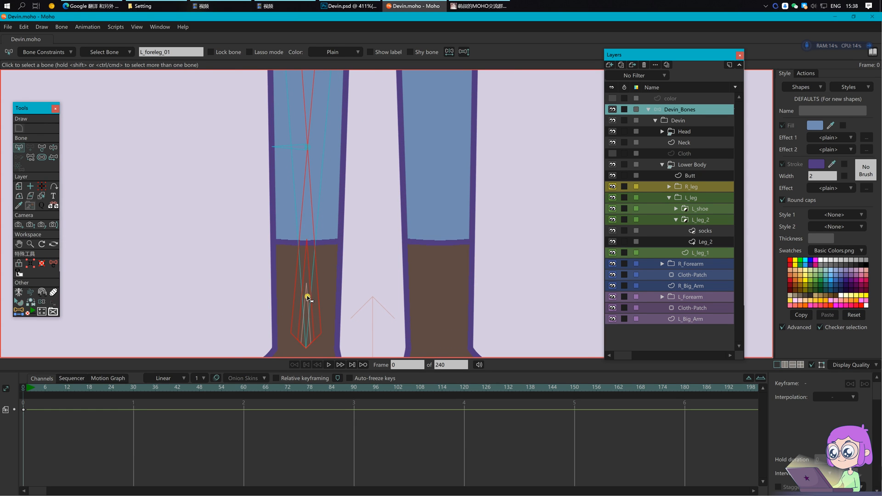
scroll(307, 298, up, 2)
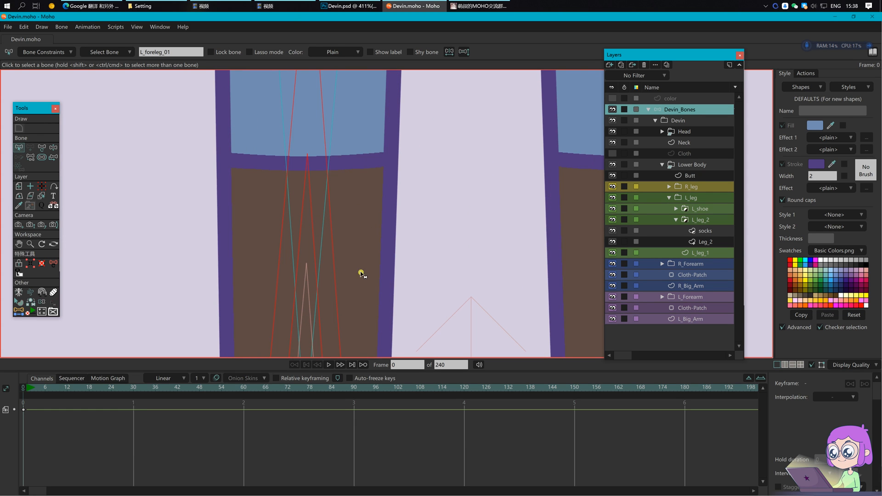
scroll(312, 276, up, 2)
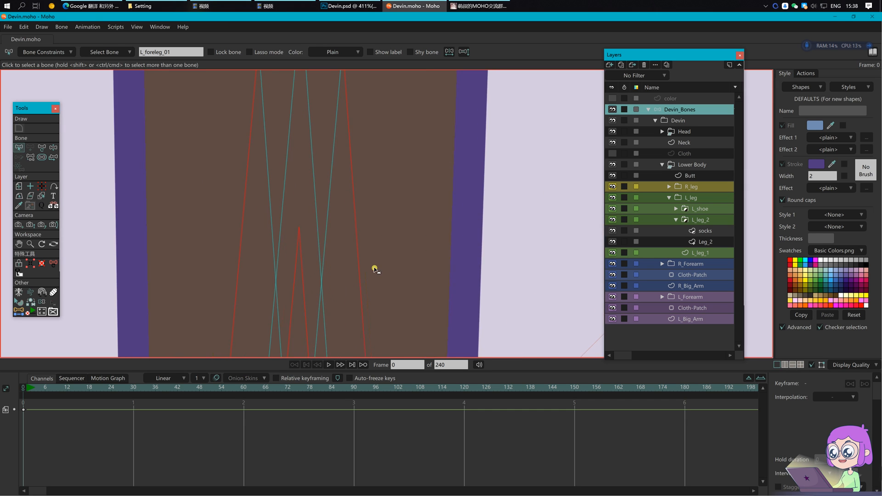
scroll(375, 269, down, 3)
scroll(375, 266, down, 3)
click(335, 52)
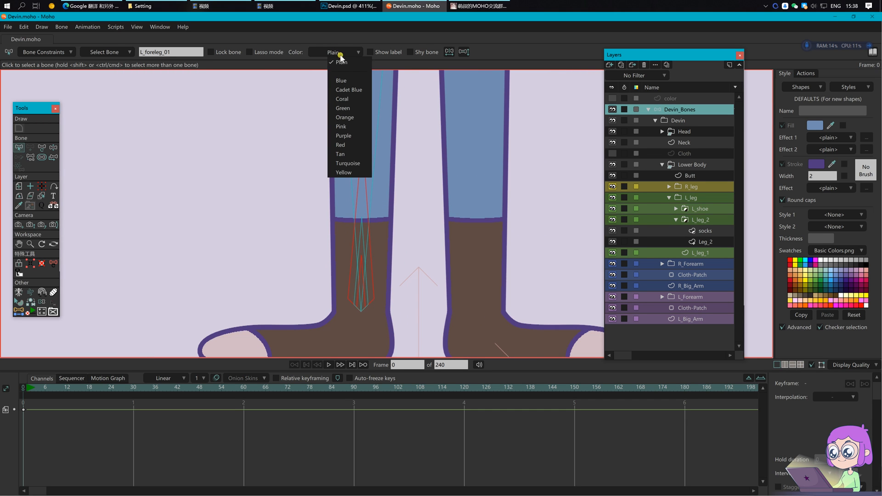
click(344, 81)
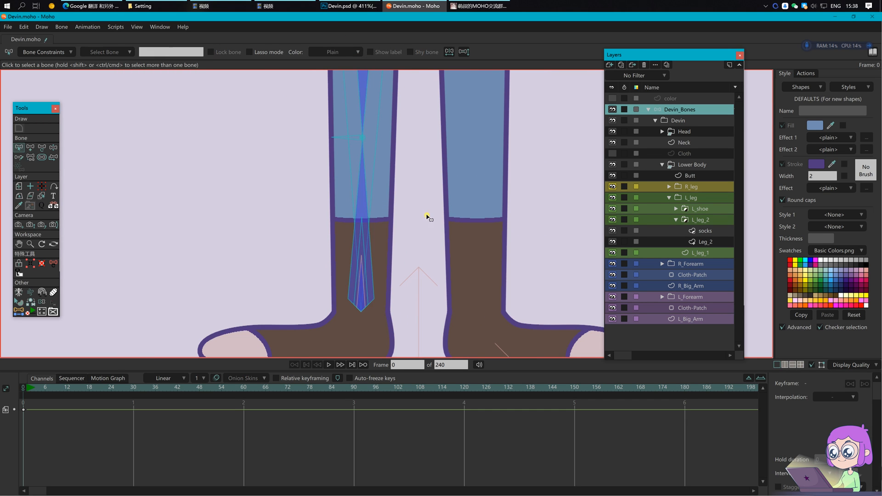
scroll(427, 216, down, 2)
click(458, 257)
key(ctrl+s)
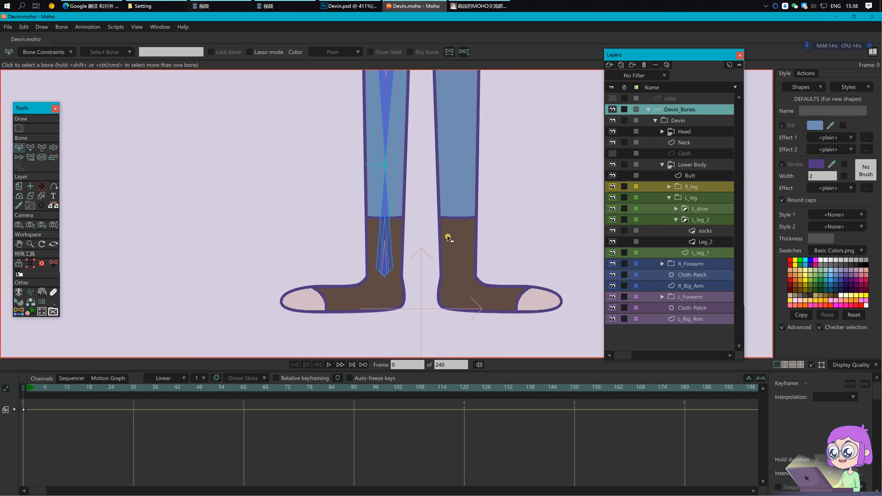
Step: Recentre the feet in view and toggle the coloured-bone display
scroll(448, 237, down, 2)
drag(480, 270, 424, 285)
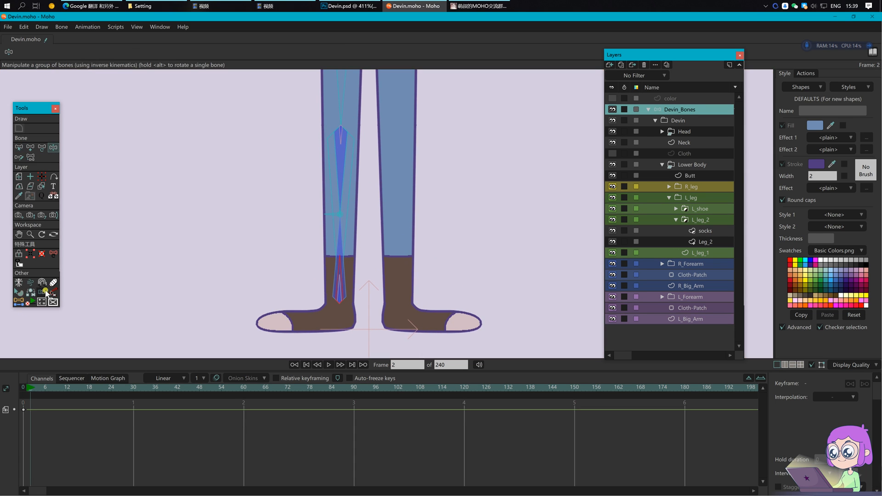
click(42, 292)
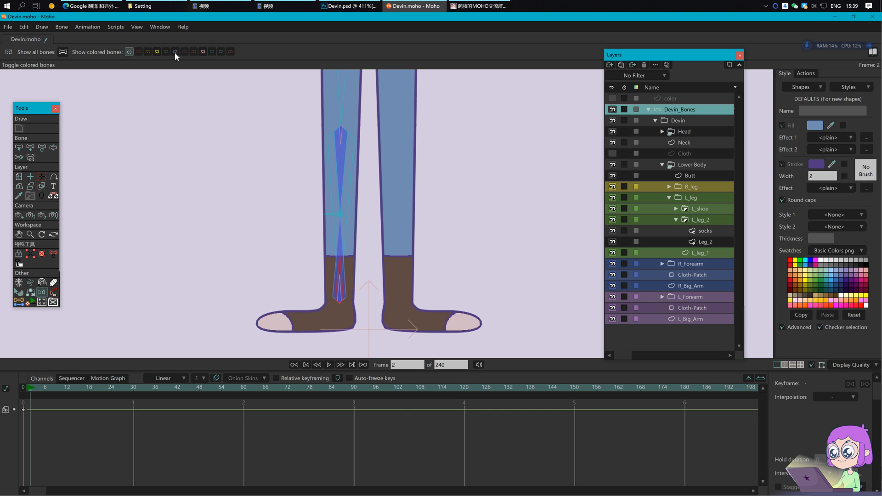
key(z)
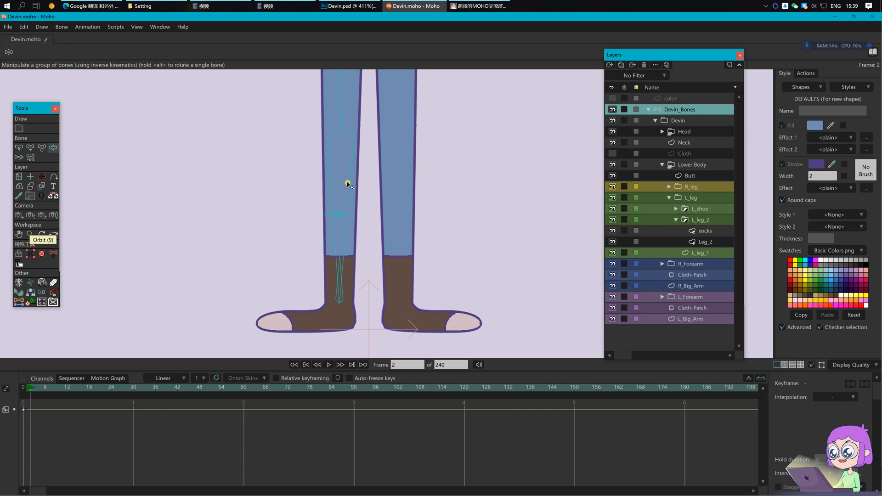
scroll(423, 260, down, 2)
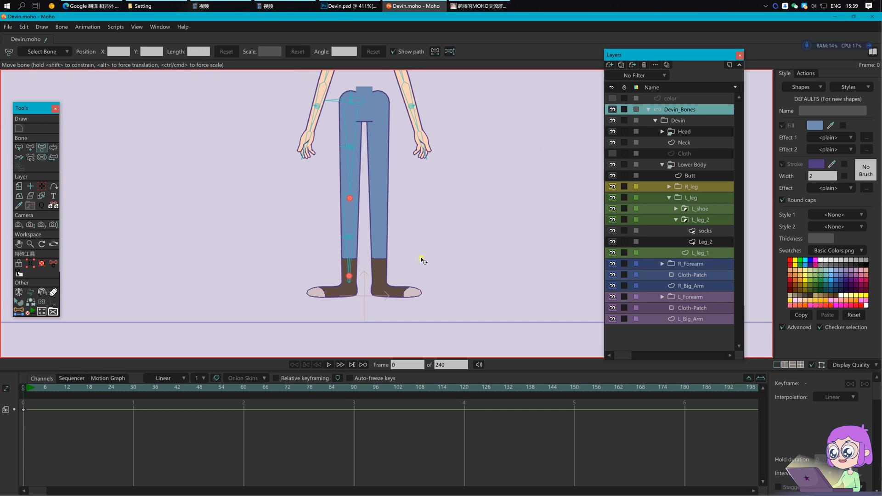
Step: Select the L_foreleg bone as the parent for the new foot bones
key(b)
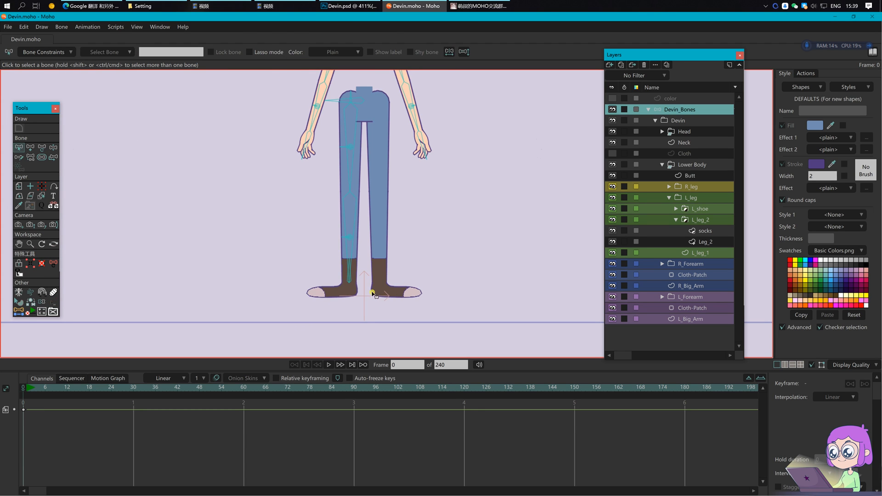
scroll(377, 292, up, 1)
click(345, 239)
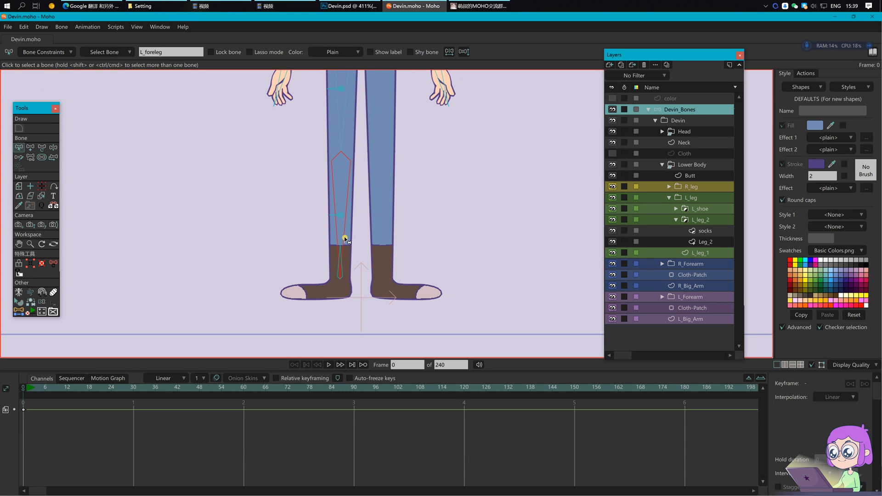
click(346, 277)
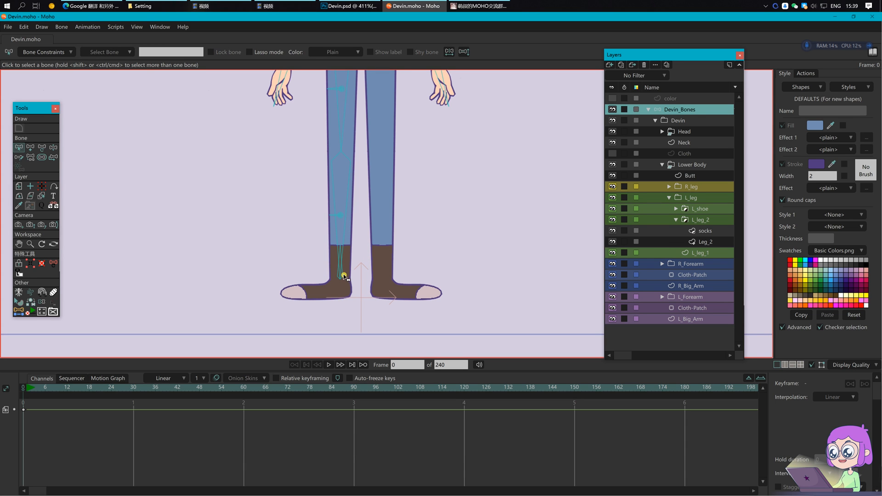
click(345, 249)
scroll(351, 288, up, 3)
Step: Draw foot bones inside the sock from the ankle down to the heel, then to the toe
key(a)
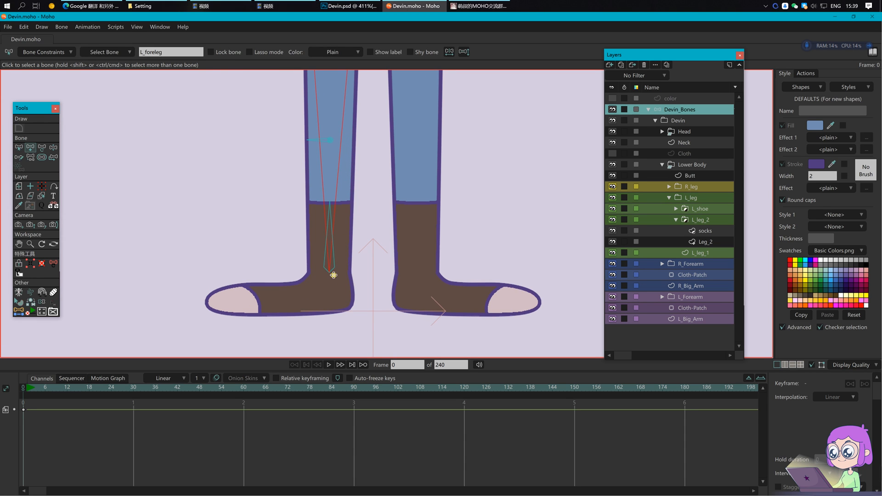
drag(330, 272, 366, 272)
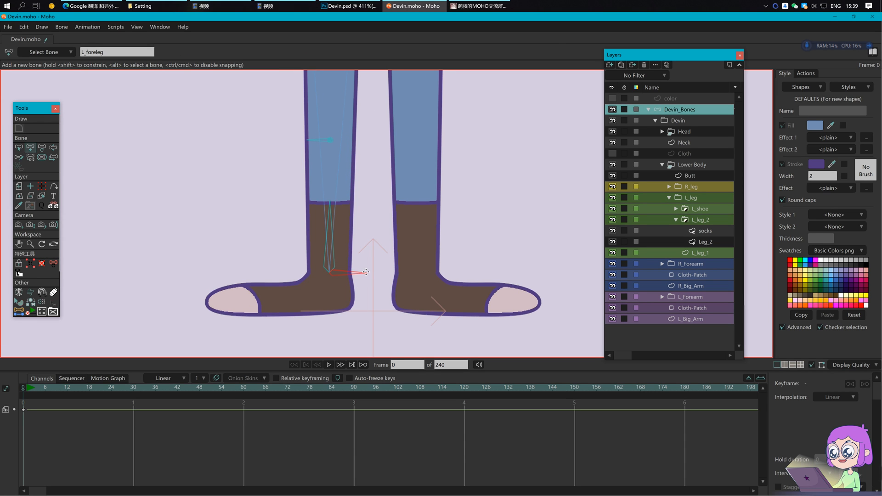
key(s)
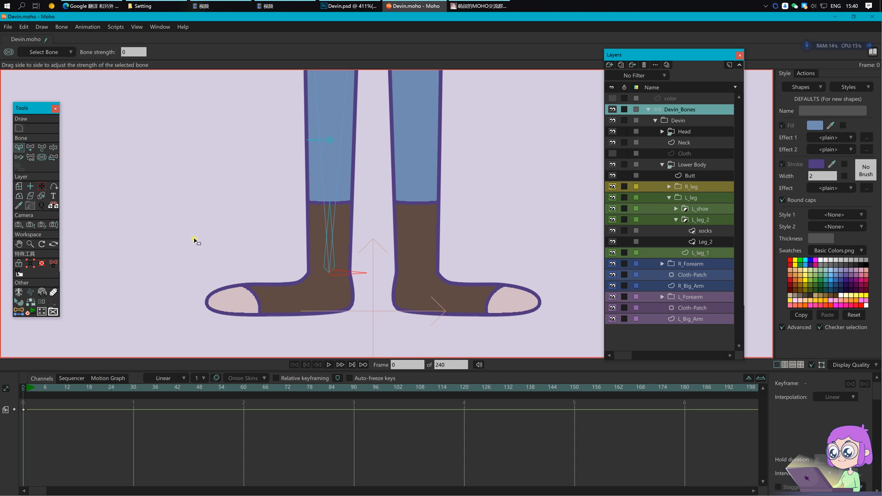
key(z)
scroll(340, 297, up, 1)
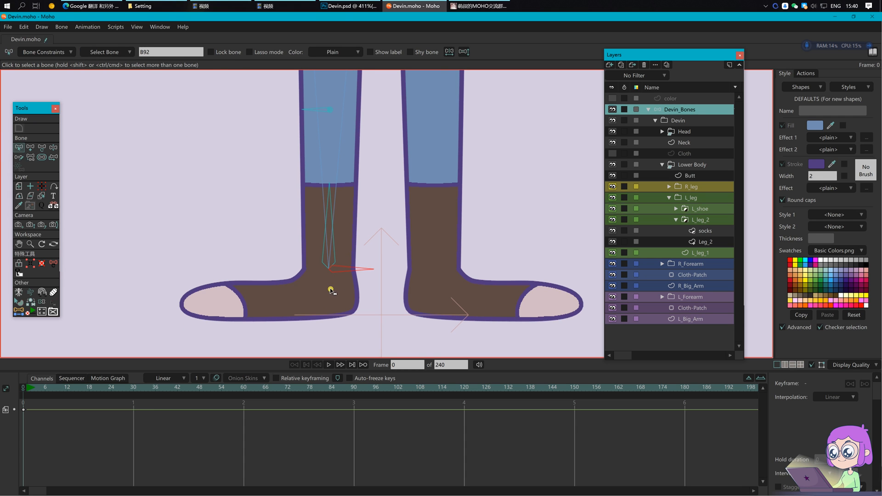
key(a)
drag(329, 269, 240, 306)
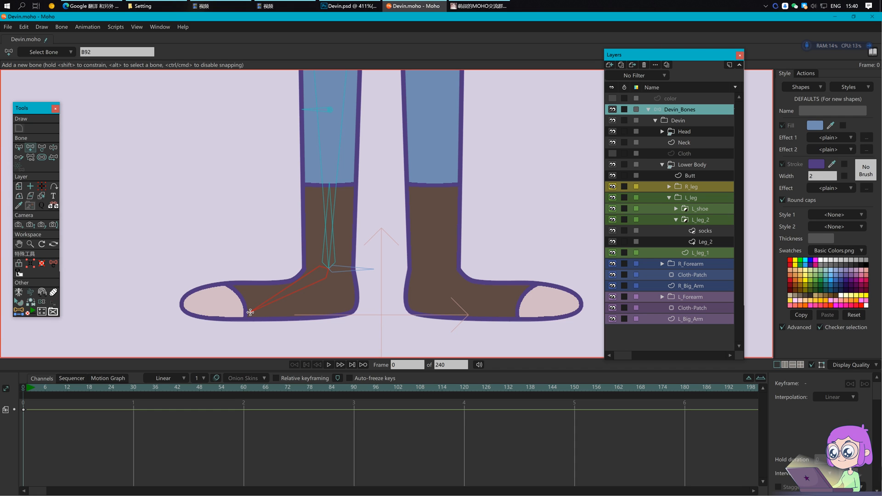
drag(250, 312, 181, 308)
Step: Set the strength of all bones to 0, then deselect them
key(p)
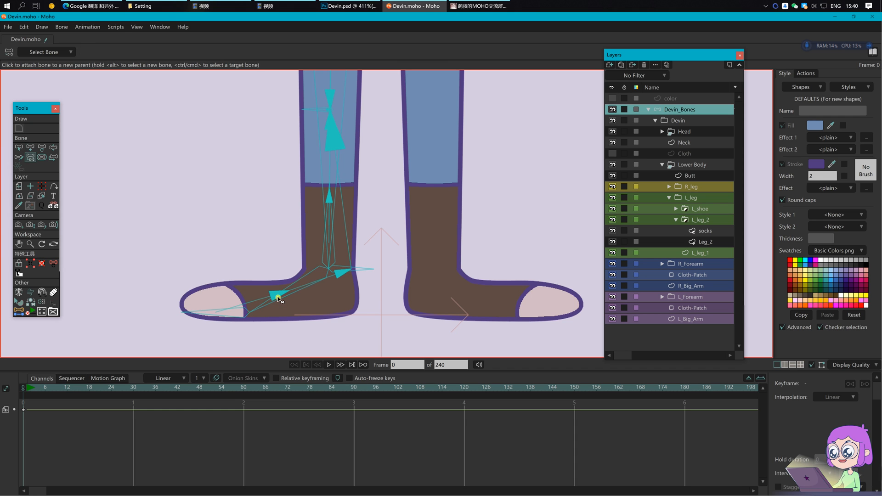
key(s)
key(ctrl+a)
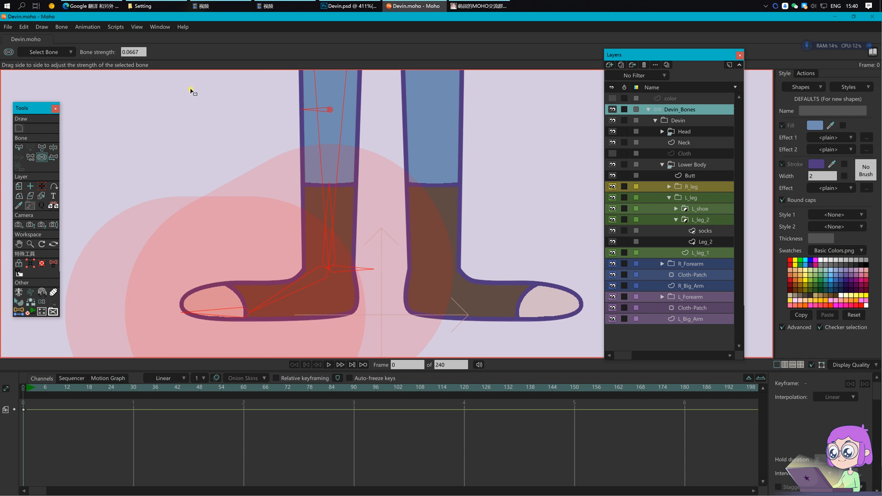
drag(143, 54, 74, 48)
text(0)
key(Return)
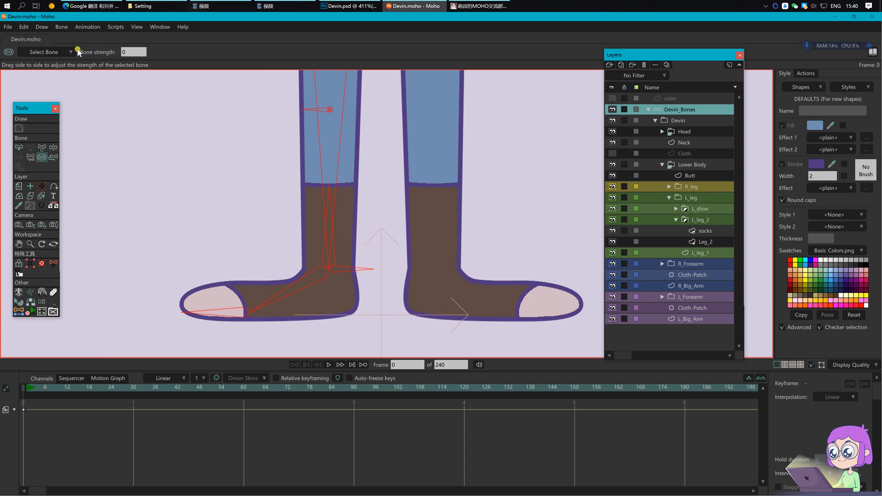
click(370, 222)
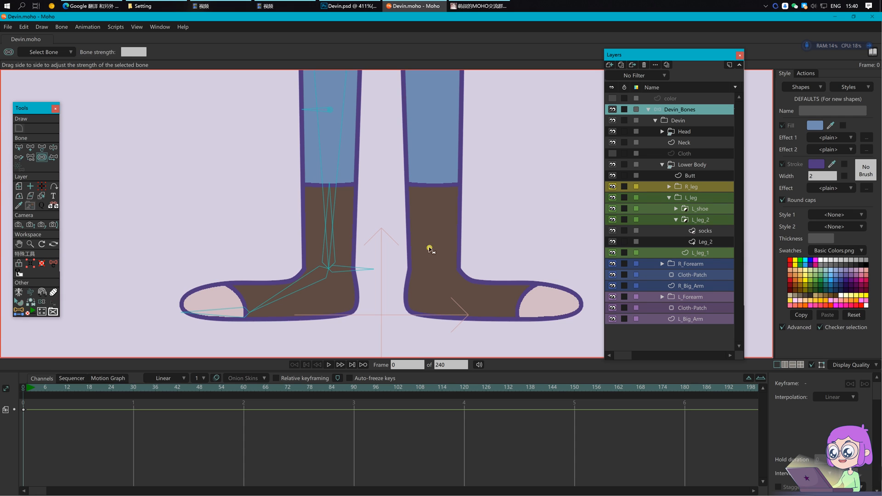
scroll(326, 282, up, 3)
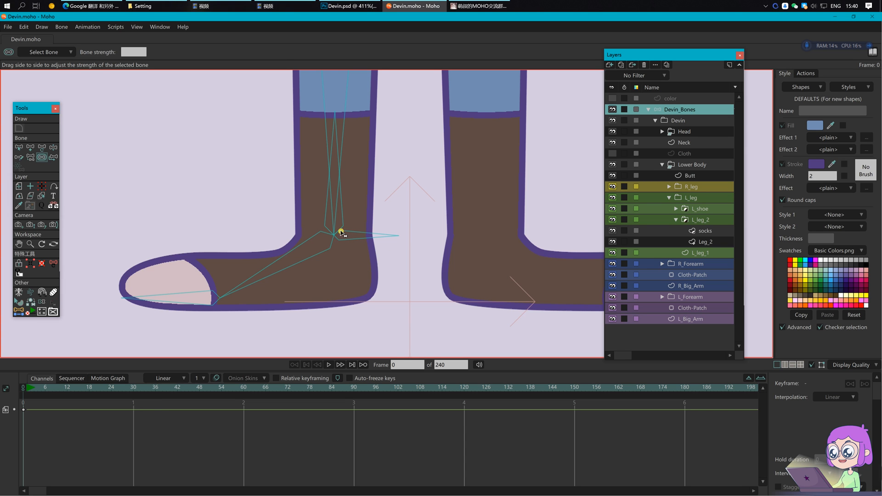
Step: Collapse the L_leg_2 group and expand L_shoe to reveal its shoe and Tiptoe layers
scroll(392, 254, up, 3)
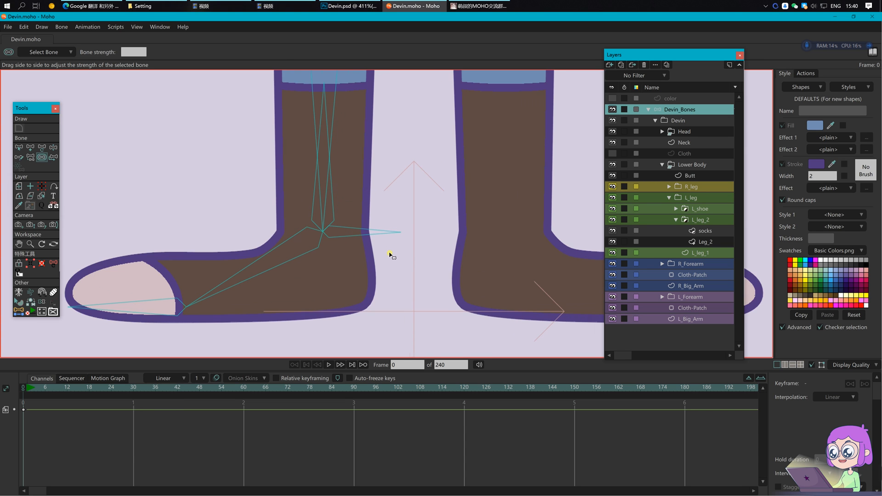
click(705, 230)
click(681, 221)
click(677, 219)
click(676, 209)
Step: Bind the shoe layer's heel points and toe points to the left foot bones
click(699, 231)
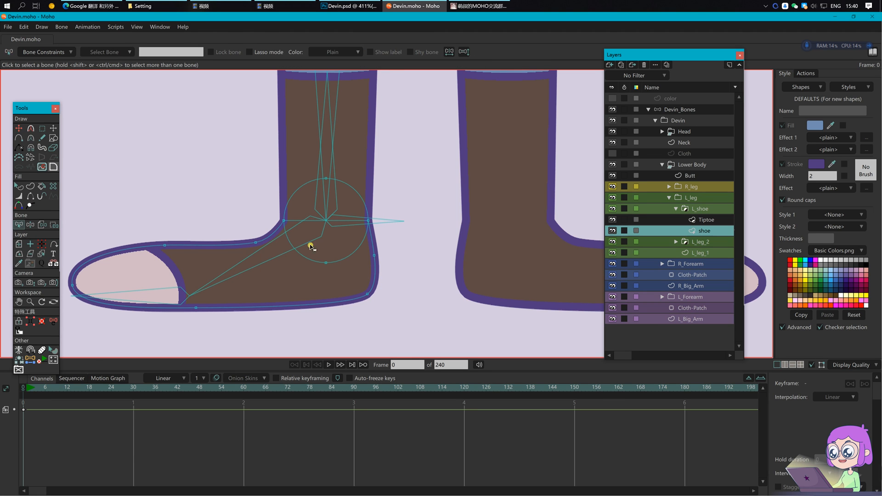
click(282, 254)
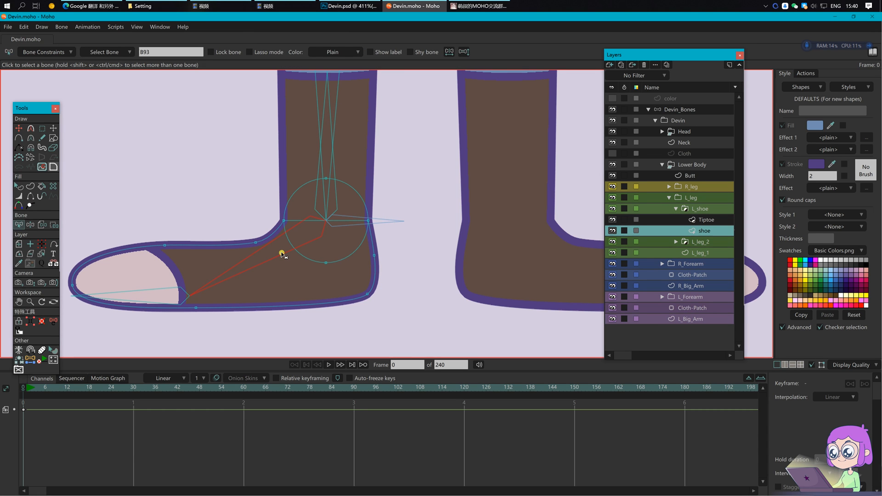
key(i)
drag(207, 167, 444, 327)
click(165, 55)
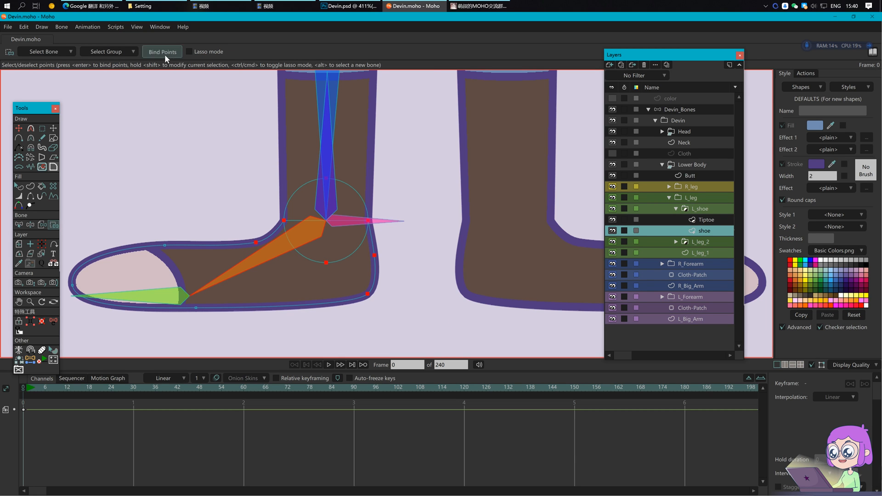
drag(253, 273, 309, 258)
drag(79, 186, 275, 345)
click(163, 52)
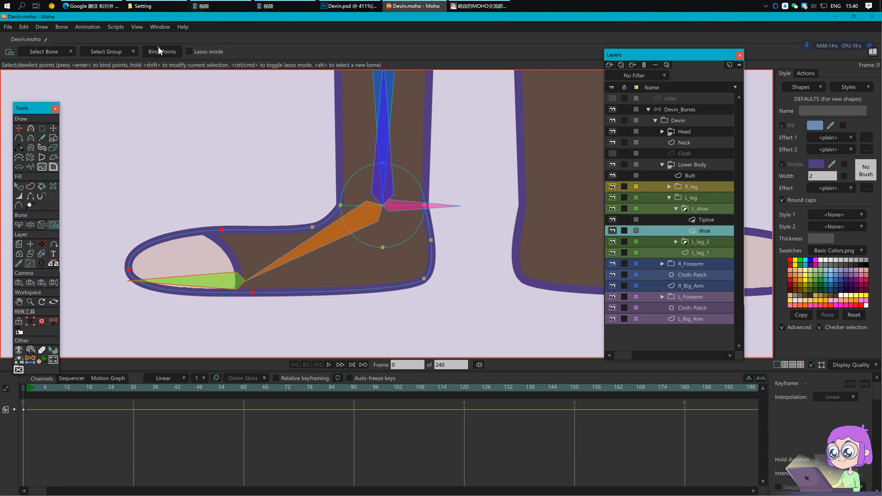
drag(481, 249, 469, 255)
Step: In Devin_Bones, add a new bone at the left ankle joint
click(674, 110)
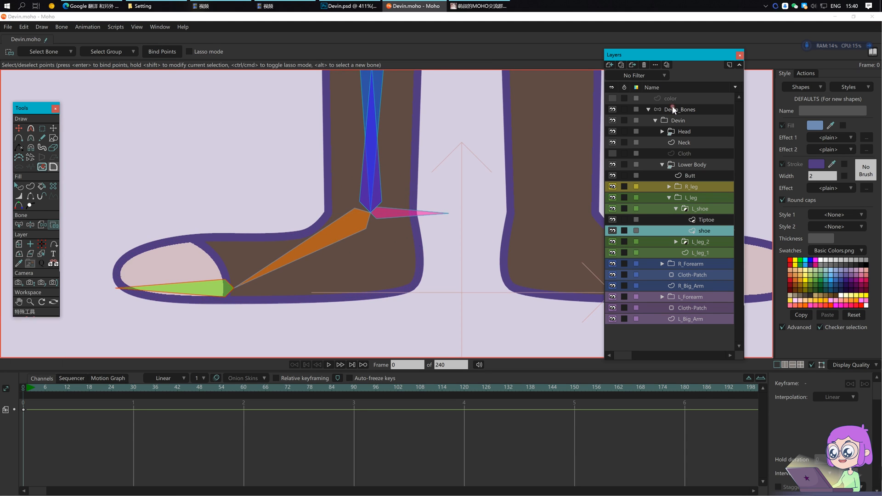
click(367, 231)
scroll(368, 231, up, 2)
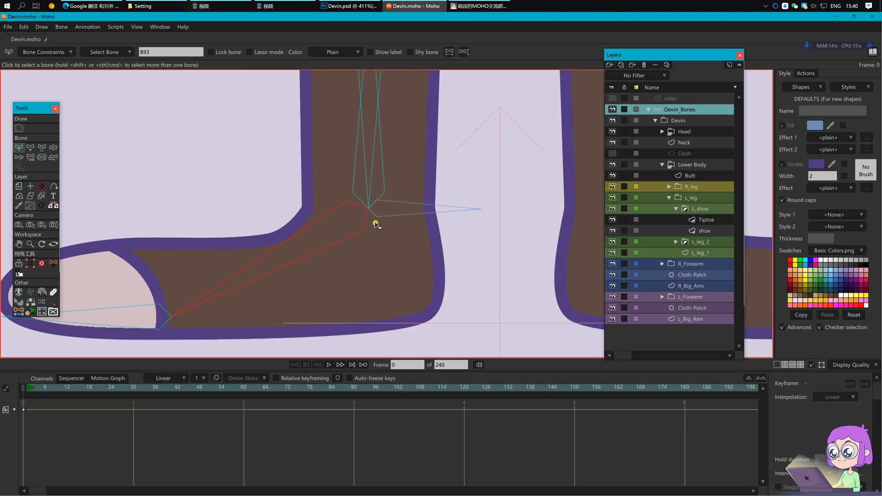
key(a)
drag(367, 206, 311, 209)
key(ctrl+z)
key(Return)
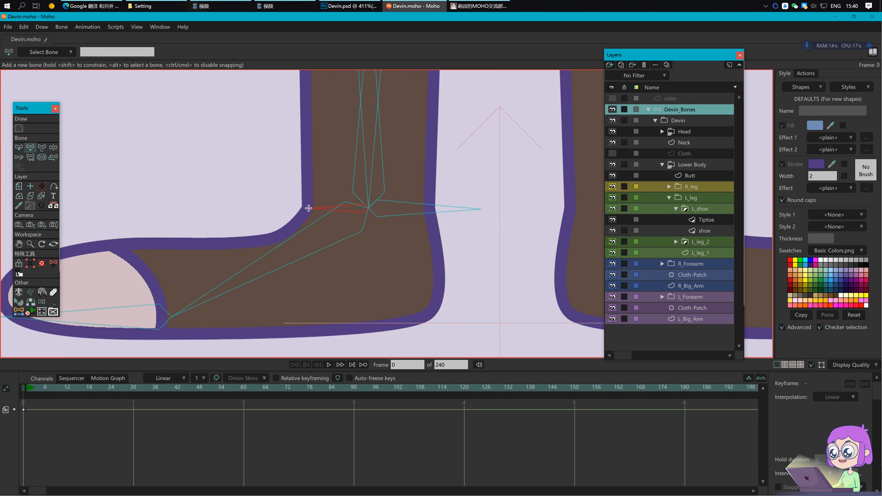
key(s)
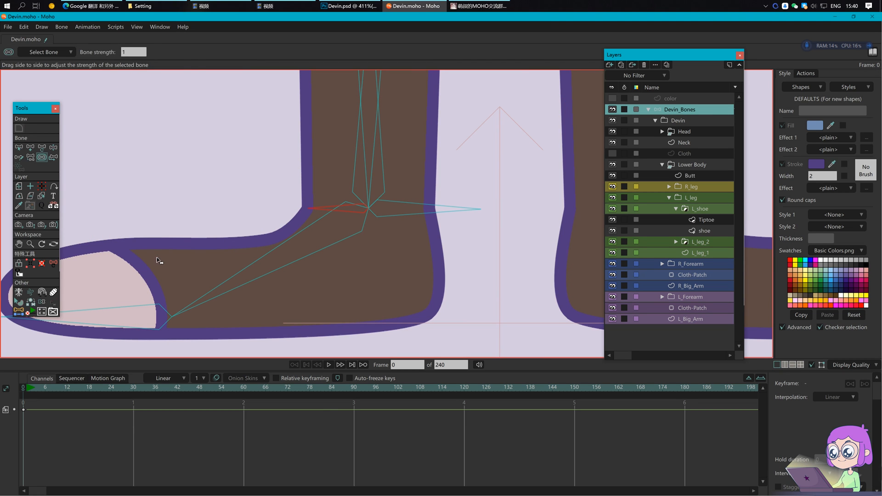
key(b)
Step: Name the new bone L_foot_joint and reparent the ankle bone
click(167, 52)
text(L_foot_joint)
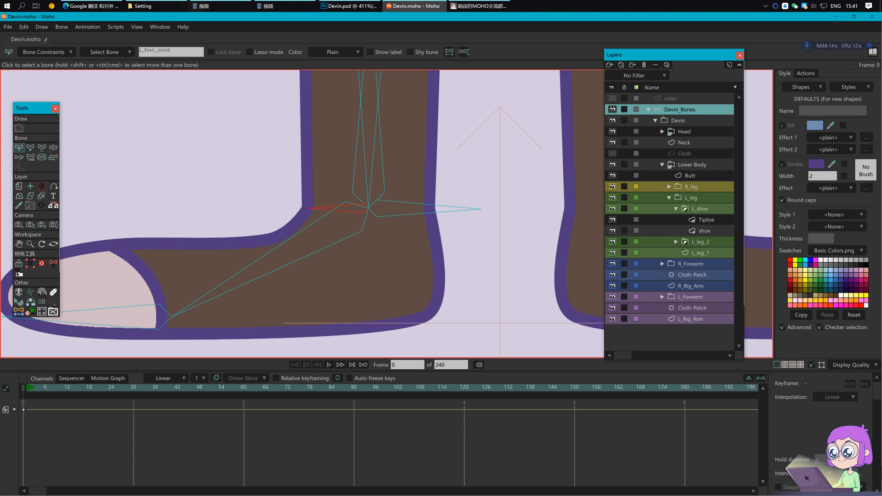
key(Return)
click(338, 222)
click(325, 210)
key(p)
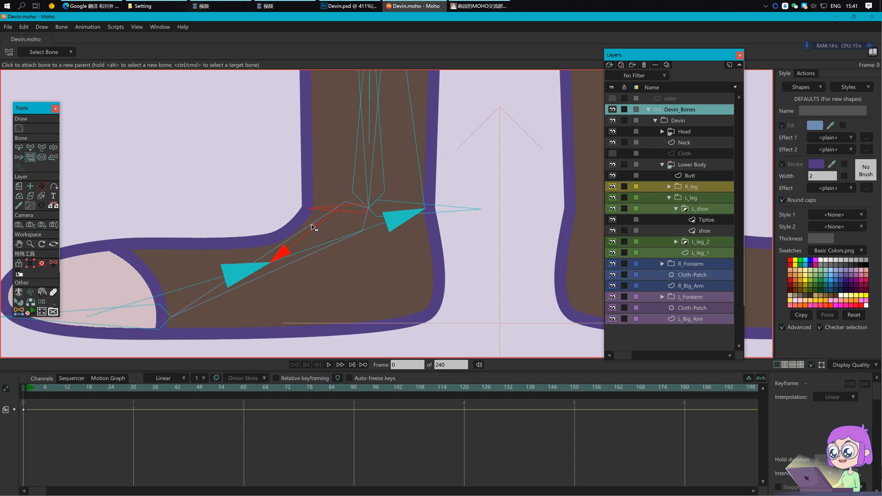
key(Return)
key(b)
click(318, 211)
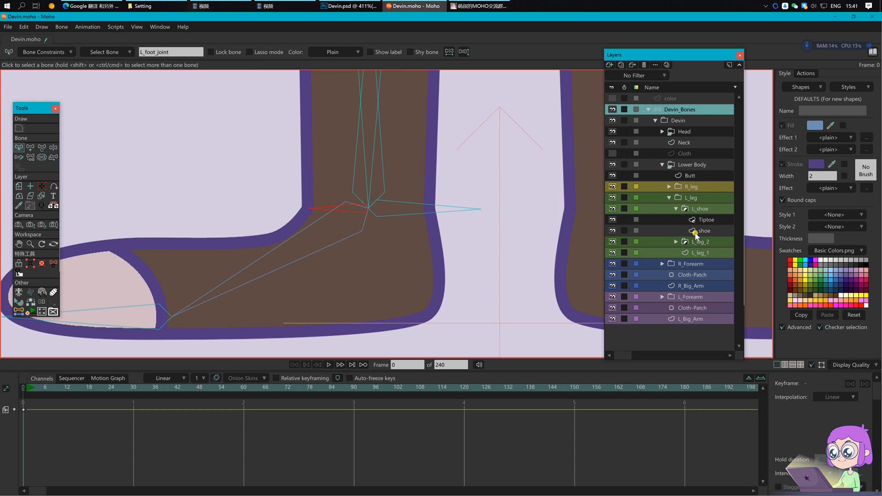
Step: Bind the shoe's ankle points to L_foot_joint and bend the foot to test
click(715, 231)
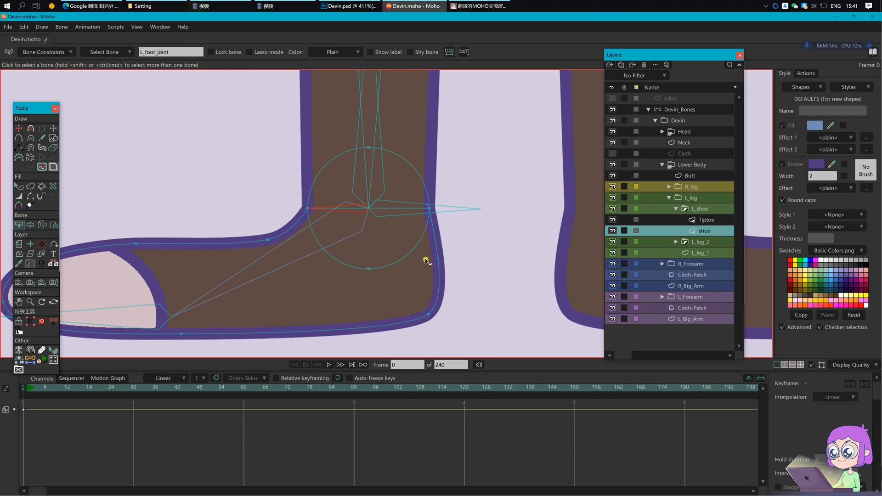
key(i)
drag(303, 117, 432, 291)
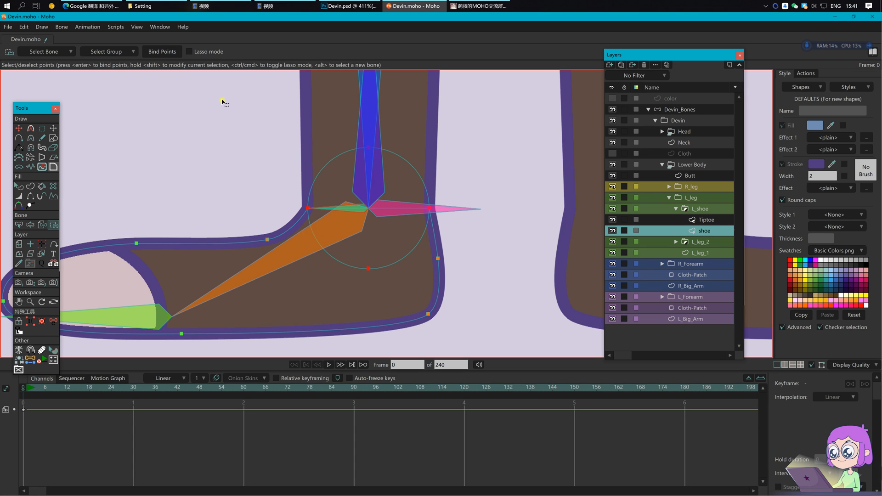
click(174, 50)
scroll(291, 142, down, 2)
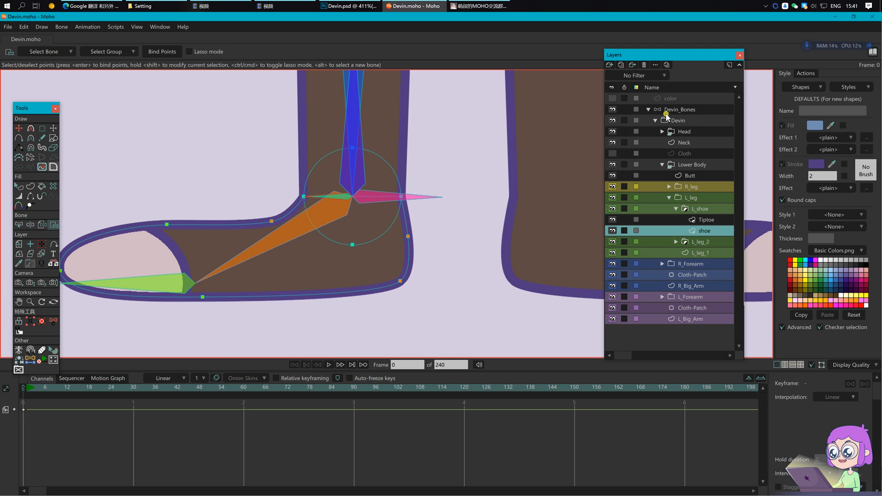
click(666, 112)
mouse_move(306, 286)
mouse_down()
mouse_move(243, 211)
mouse_move(310, 303)
mouse_up()
click(308, 201)
scroll(356, 222, down, 3)
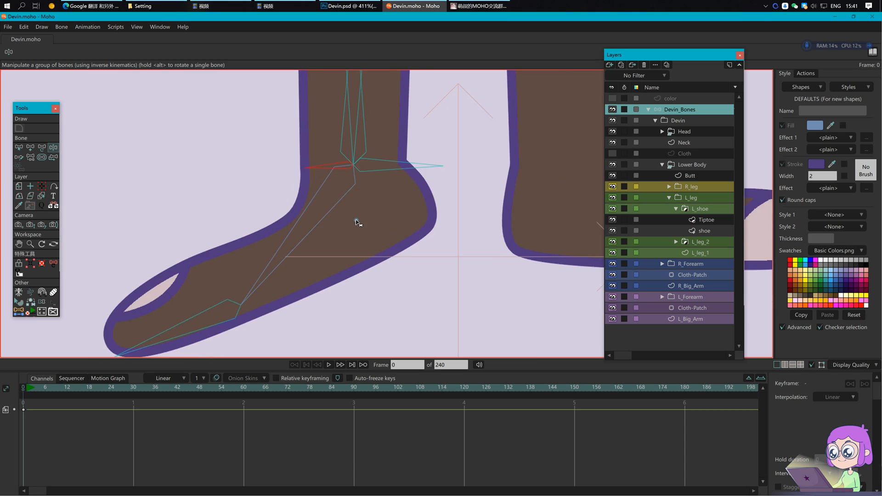
Step: Pose the foot flat and bind the Tiptoe layer to the toe bone
drag(335, 233, 290, 187)
click(329, 178)
scroll(373, 250, down, 2)
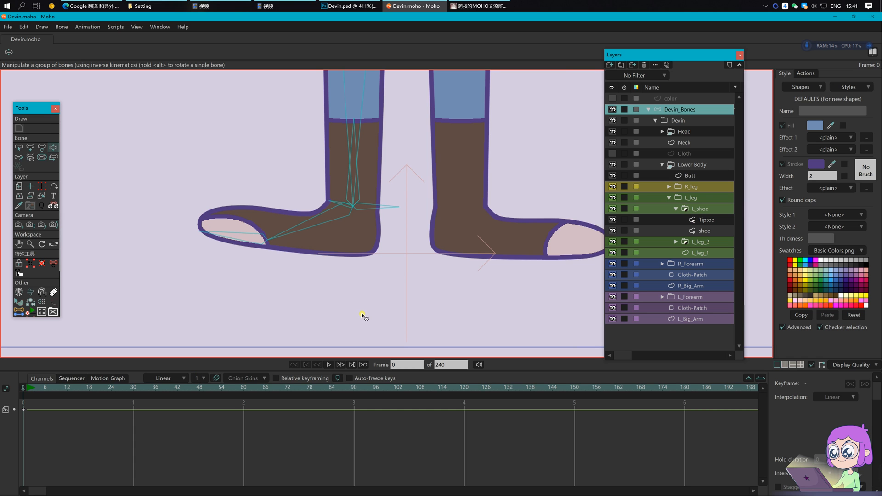
key(b)
click(718, 221)
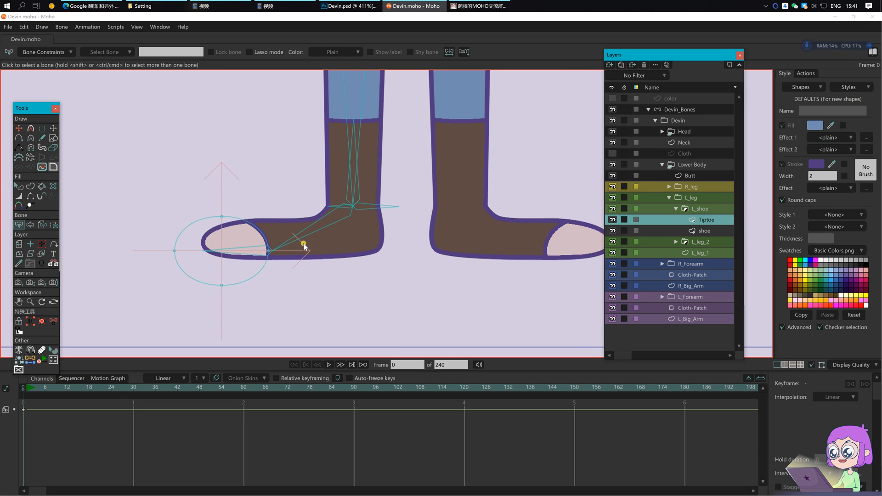
click(42, 225)
click(223, 251)
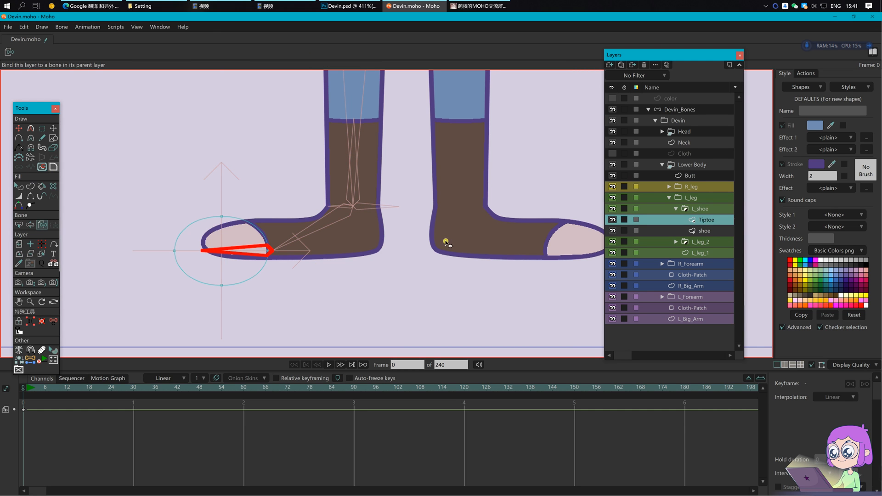
Step: Rotate the left foot, toe and ankle bones to check the toe follows
click(684, 110)
drag(310, 232, 335, 278)
drag(265, 310, 257, 272)
drag(326, 247, 305, 246)
drag(333, 217, 331, 210)
scroll(372, 220, down, 2)
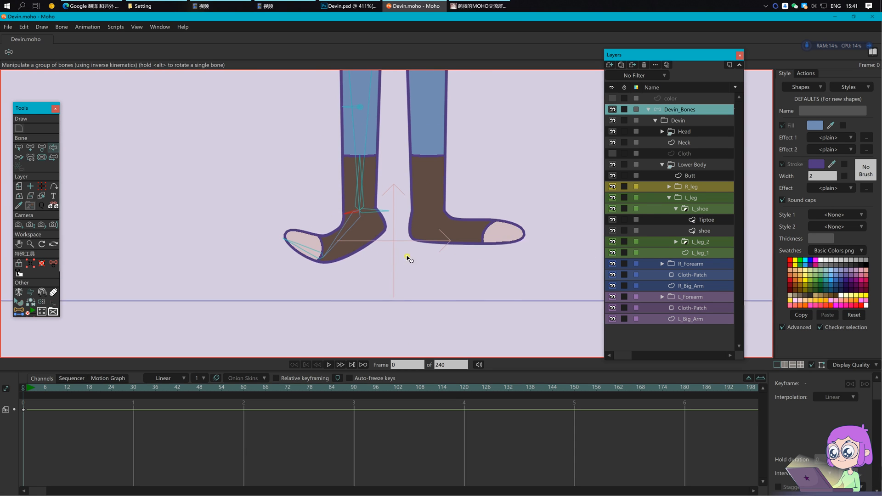
drag(393, 247, 389, 268)
key(b)
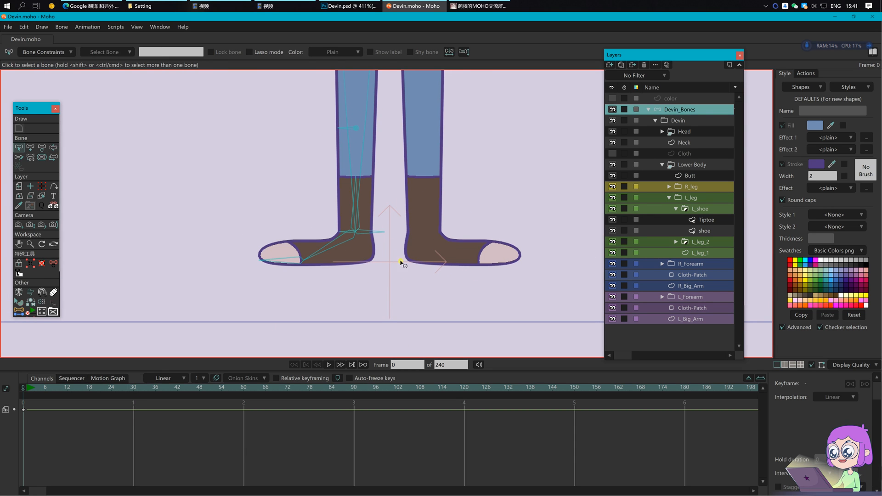
Step: Give the ankle bone B92 an independent angle in Bone Constraints
click(369, 233)
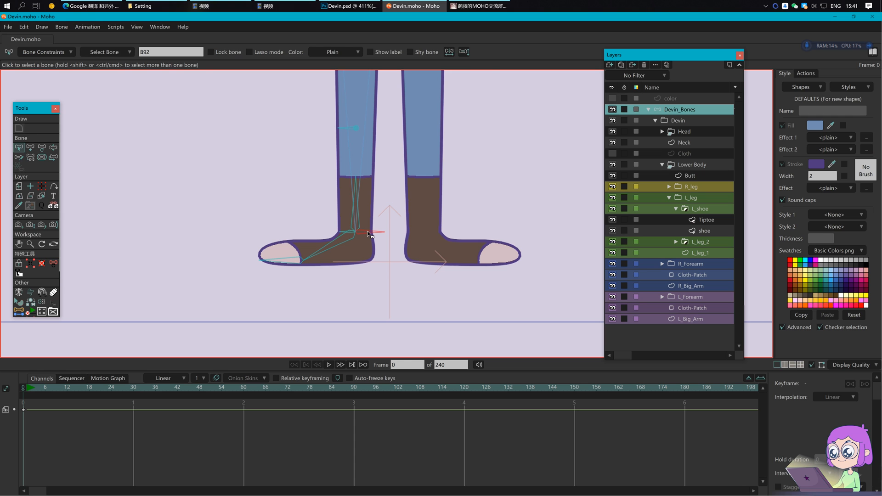
click(51, 56)
click(65, 139)
click(127, 272)
click(214, 276)
Step: Draw a new bone downward from the left ankle and name it L_leg_control
key(a)
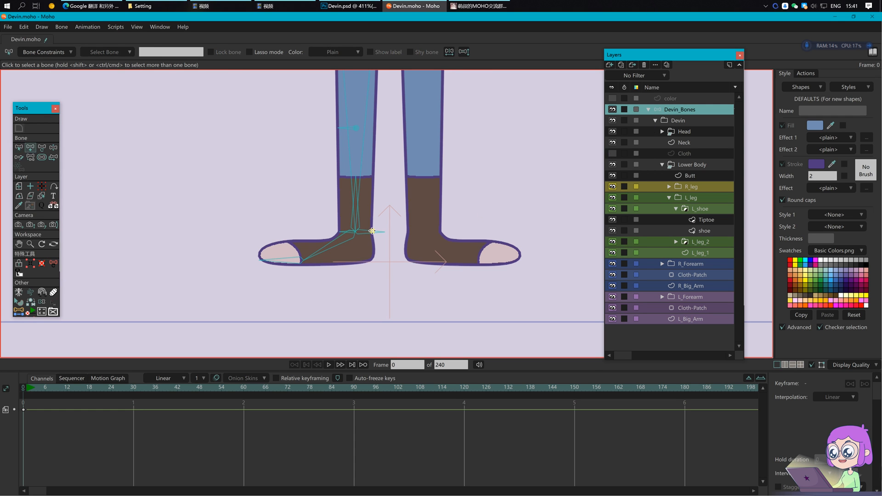
drag(356, 231, 352, 321)
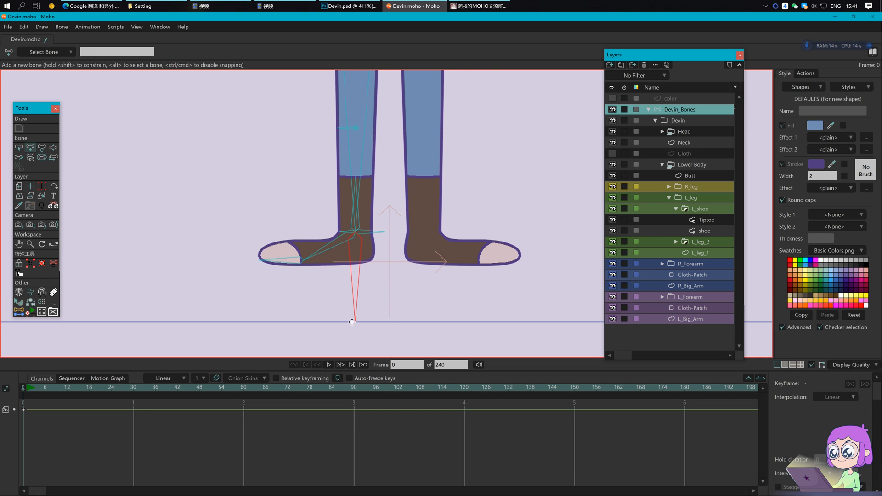
key(b)
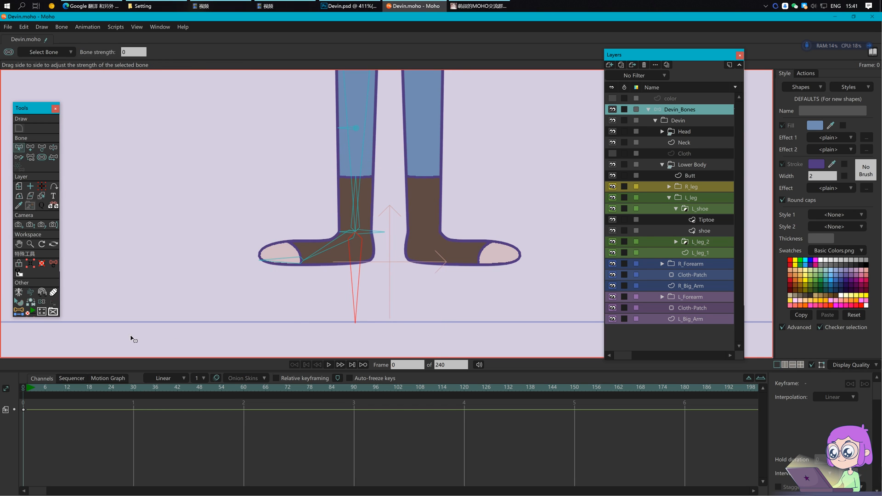
double_click(157, 52)
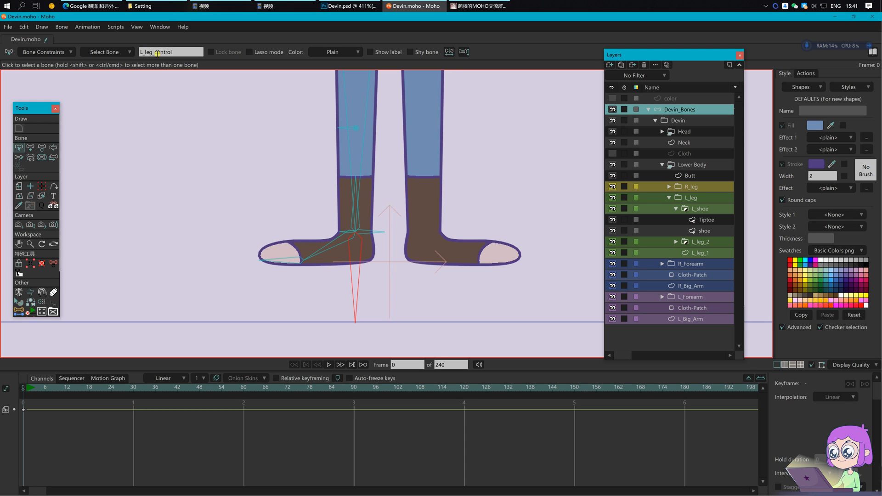
click(381, 236)
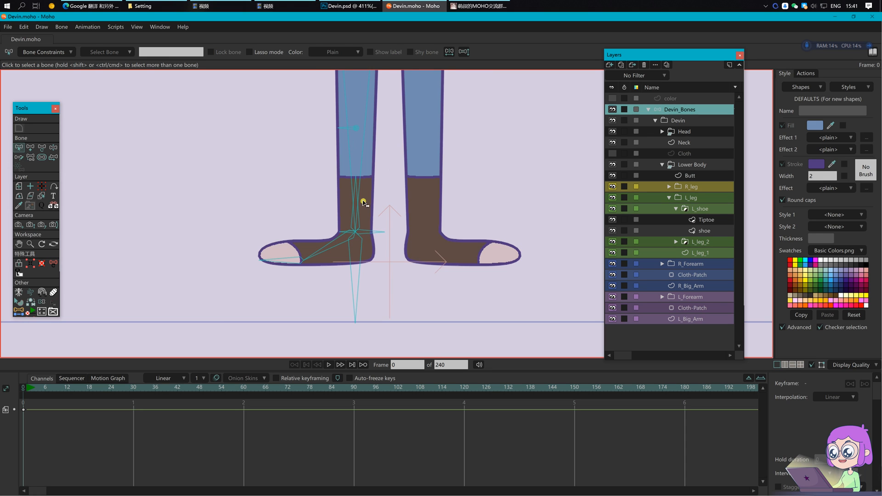
scroll(363, 203, down, 3)
Step: Parent L_foreleg to L_leg_control, then raise the foot to test and reset
click(341, 193)
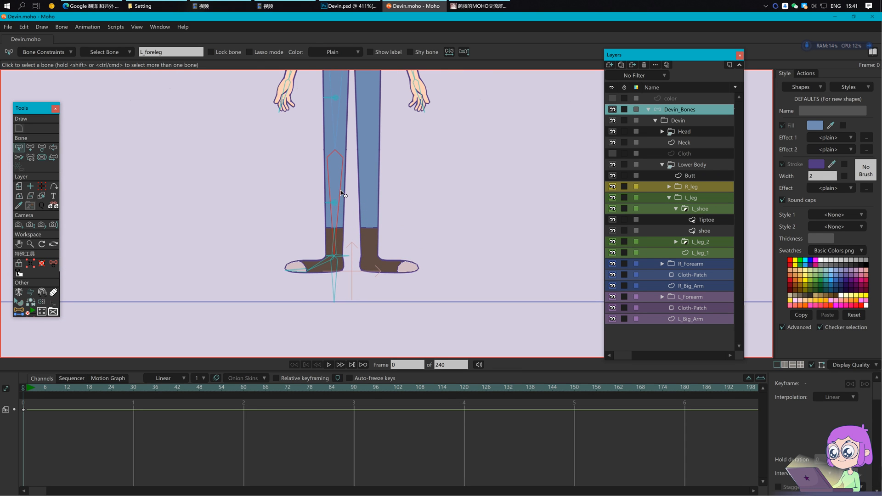
key(p)
click(336, 287)
key(z)
drag(335, 290, 333, 253)
click(25, 388)
Step: At frame 5, pull L_leg_control up to bend the left leg
key(b)
drag(392, 241, 388, 270)
key(z)
drag(331, 322, 332, 290)
key(t)
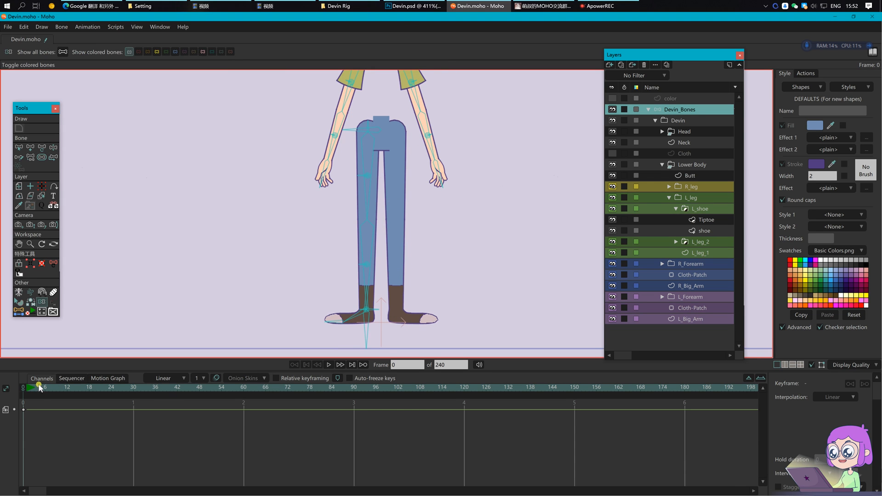
click(40, 388)
key(z)
drag(361, 331, 361, 306)
Step: Nudge the angle of the left upper-leg bone
key(t)
click(426, 230)
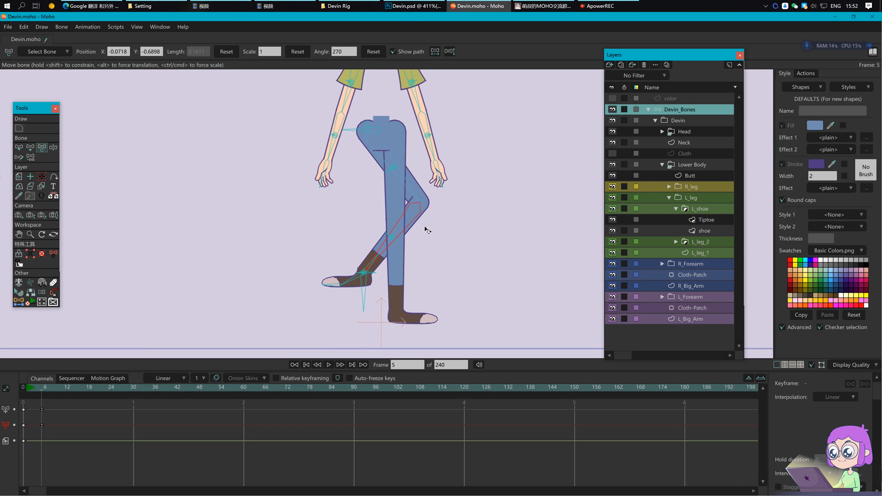
click(410, 228)
click(408, 230)
Step: Set L_Leg_P to be ignored by inverse kinematics
key(z)
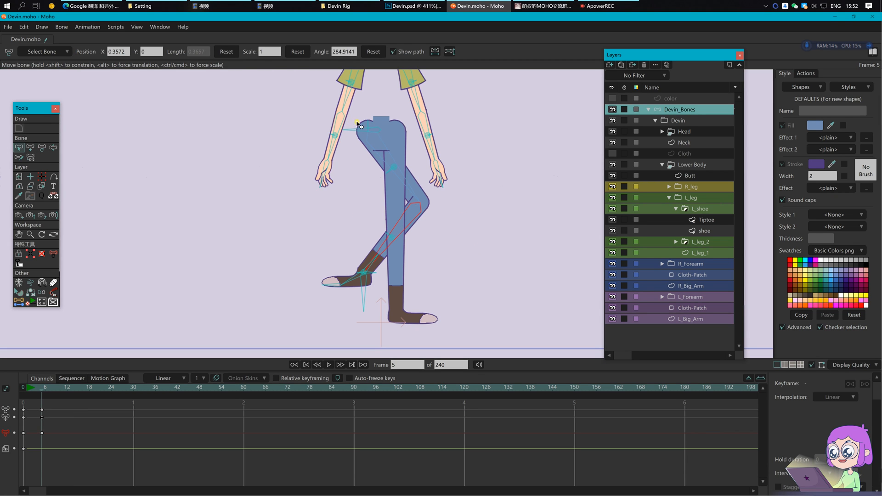
click(369, 125)
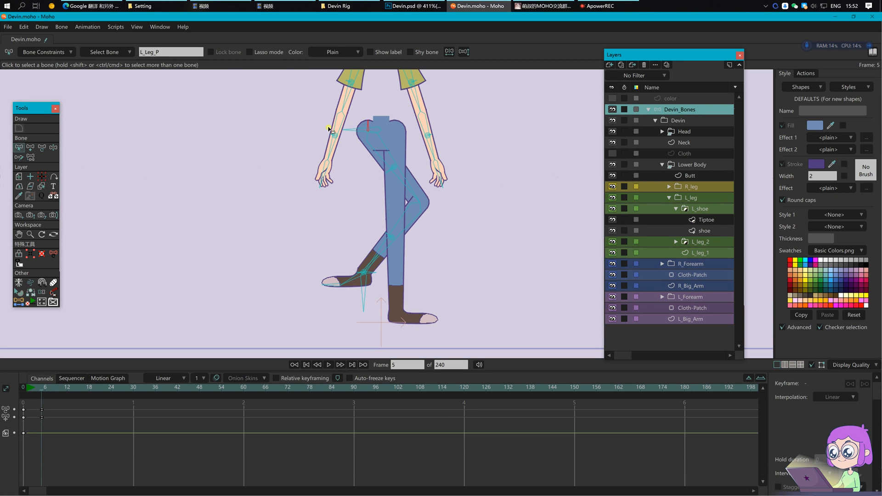
click(59, 51)
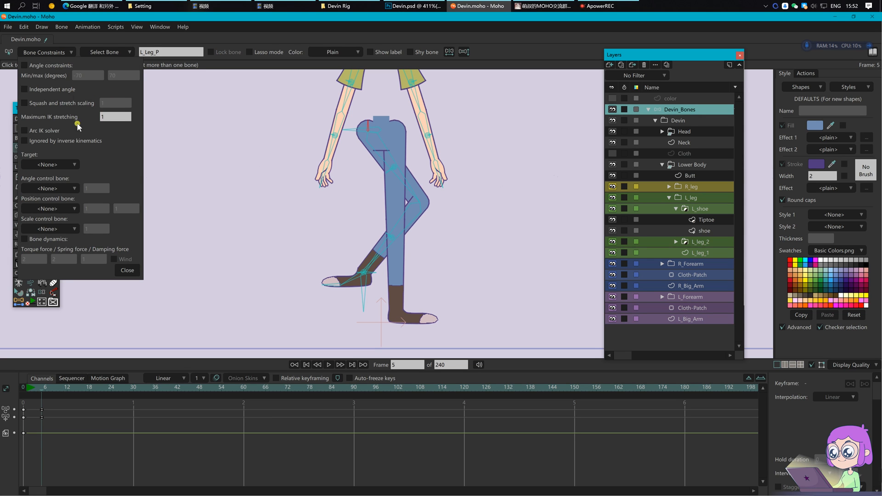
click(64, 145)
click(127, 271)
Step: Delete the frame-5 keys, then lift the foot and flip the knee left and right
key(t)
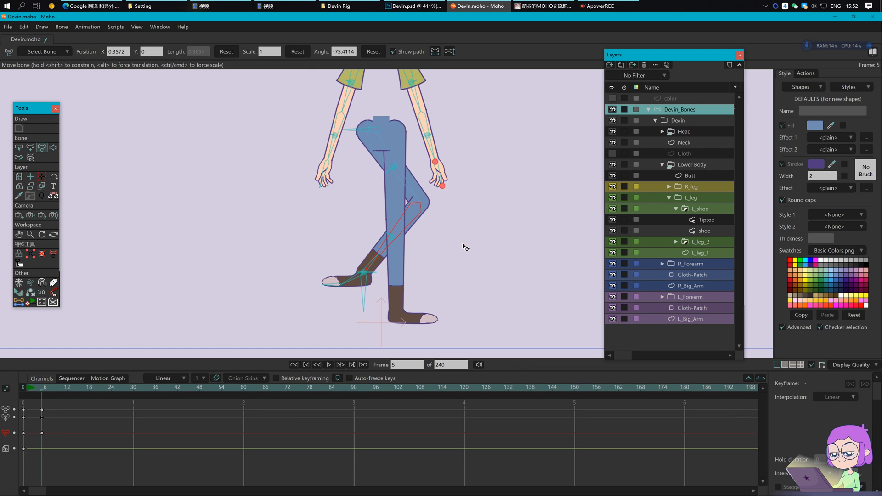
drag(65, 448, 33, 392)
key(Delete)
drag(371, 339, 366, 289)
click(328, 236)
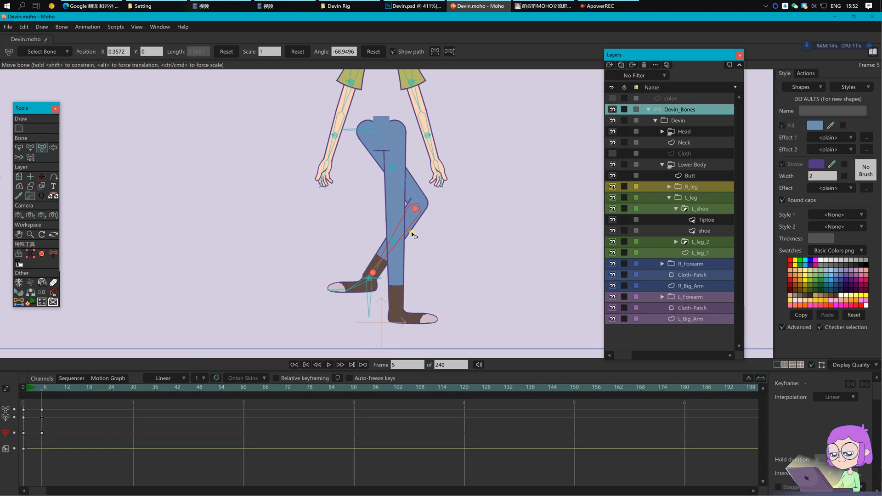
drag(321, 238, 274, 246)
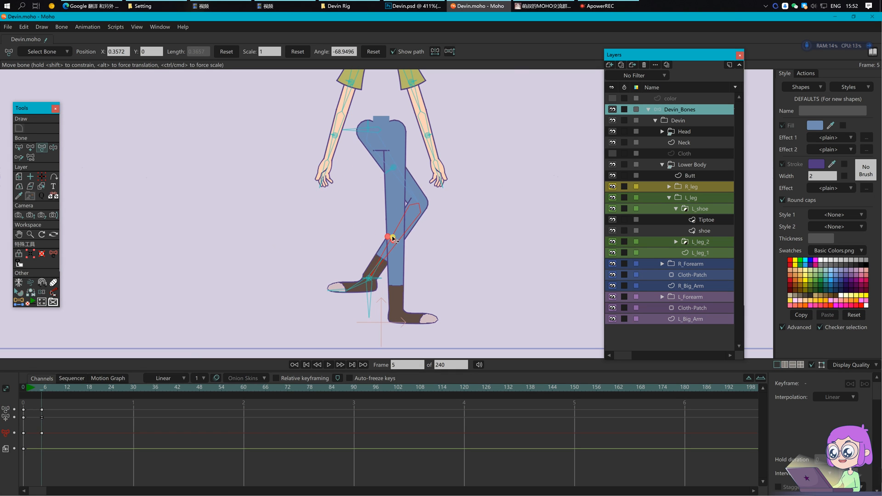
drag(394, 236, 488, 253)
drag(332, 240, 255, 255)
drag(408, 238, 484, 252)
Step: Delete the test keys, return to frame 0, save, and lift the left foot to recheck
drag(72, 438, 8, 389)
key(Delete)
click(8, 389)
click(437, 164)
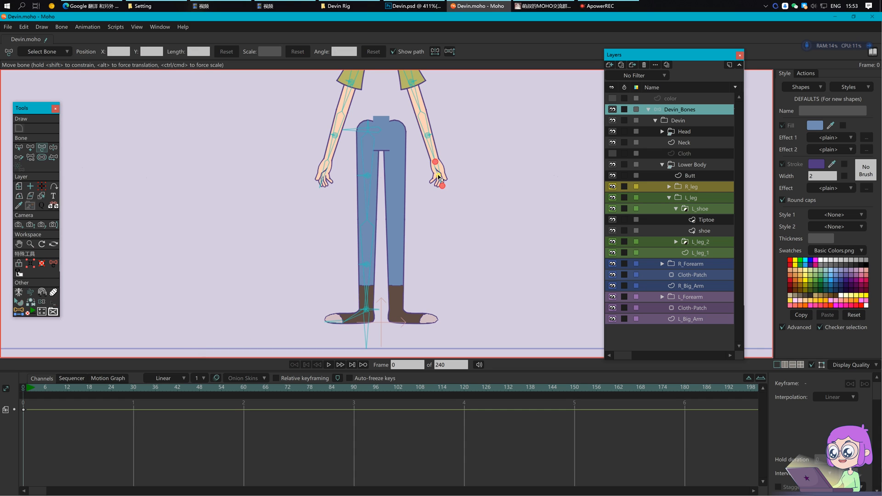
key(b)
click(487, 257)
drag(499, 235, 465, 235)
key(ctrl+s)
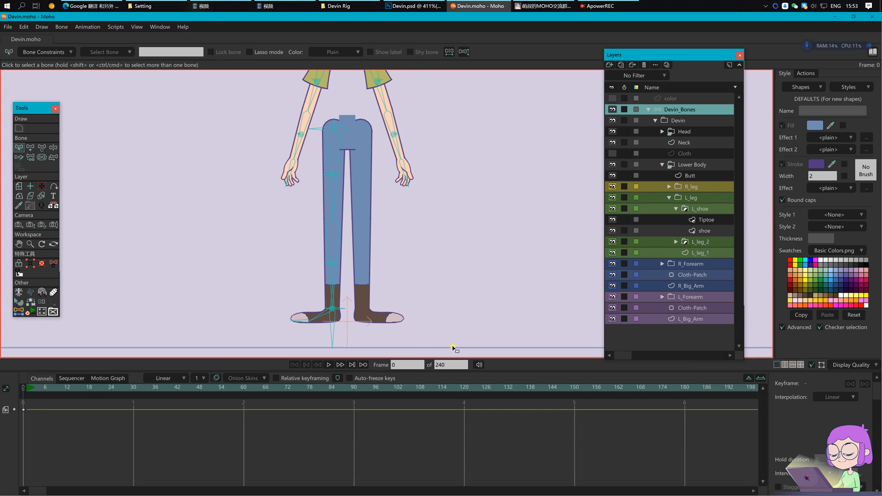
key(z)
drag(321, 315, 309, 298)
Step: Reset the left leg to its straight pose and show the coloured leg bones
key(b)
key(Return)
key(z)
click(335, 125)
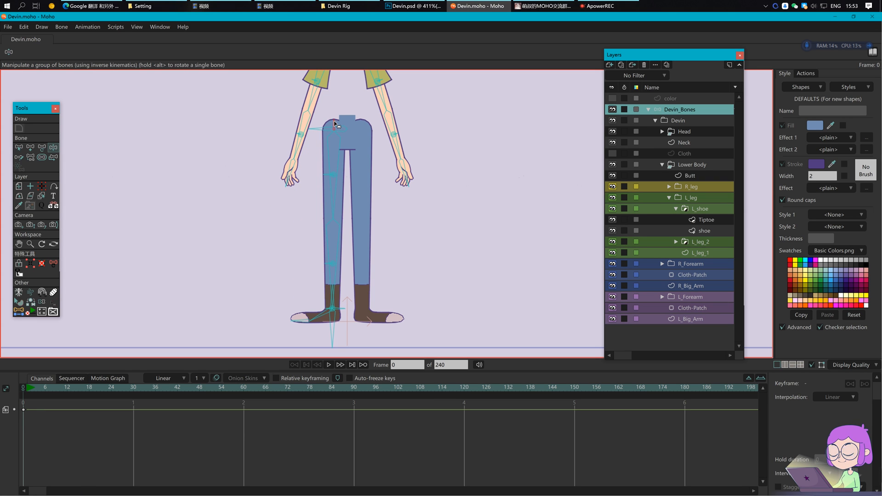
click(42, 303)
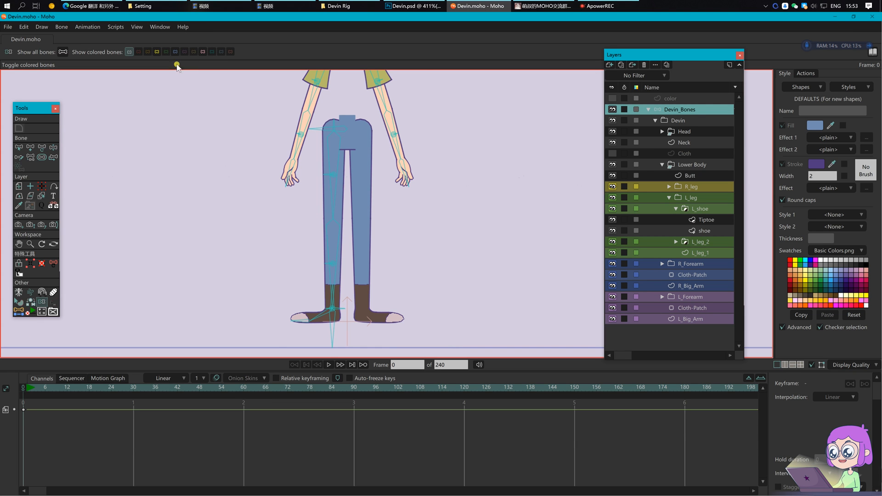
click(176, 52)
scroll(368, 158, up, 1)
key(b)
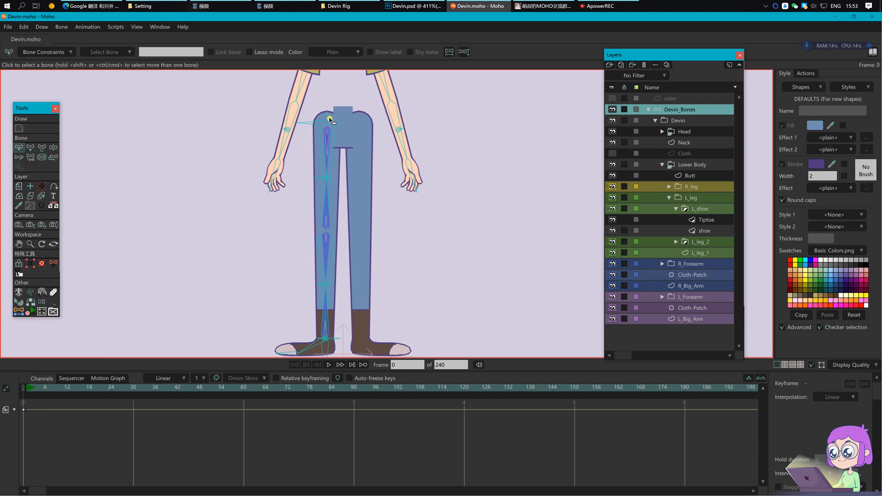
scroll(310, 107, down, 1)
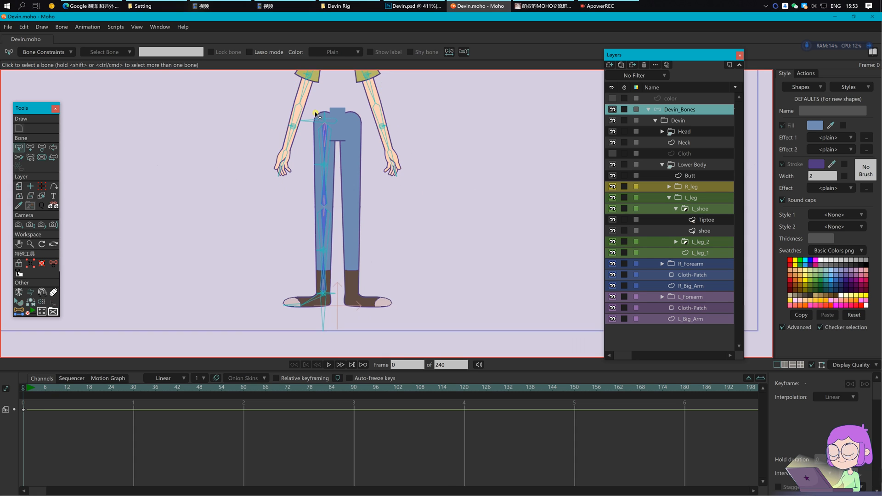
Step: Duplicate the left leg bone chain, flip it horizontally and move it onto the right leg
click(354, 335)
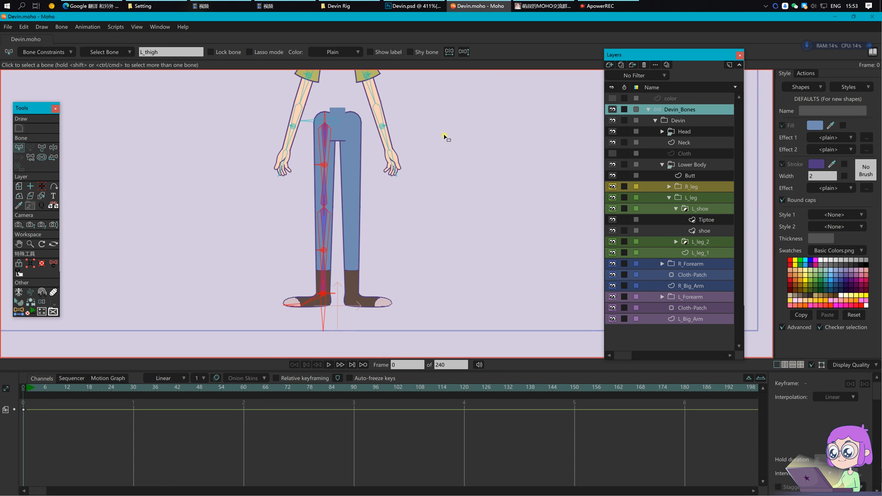
key(ctrl+v)
key(b)
click(325, 117)
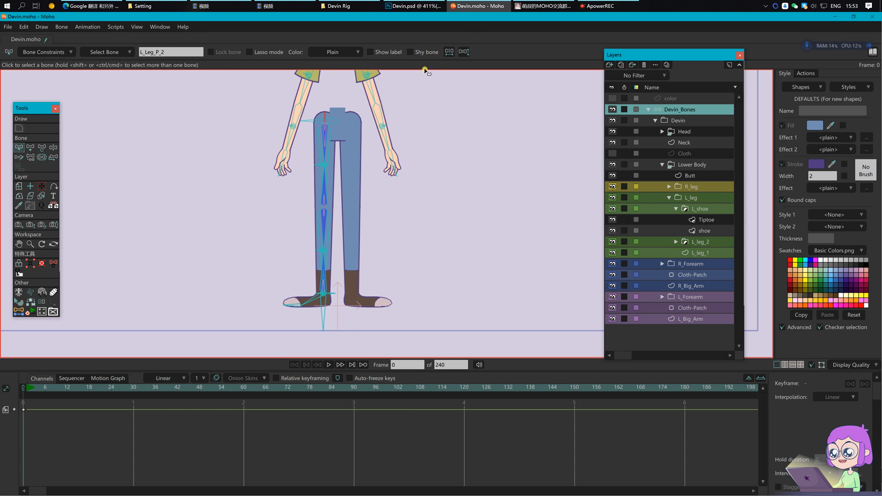
click(465, 53)
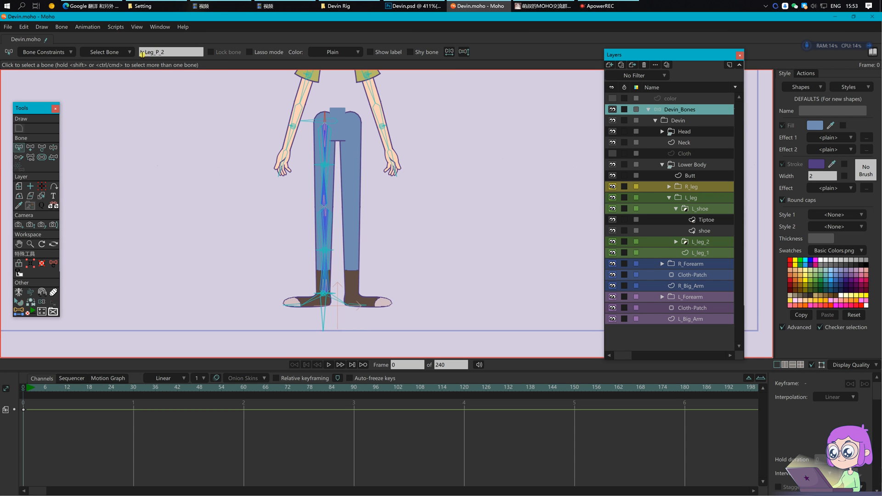
key(t)
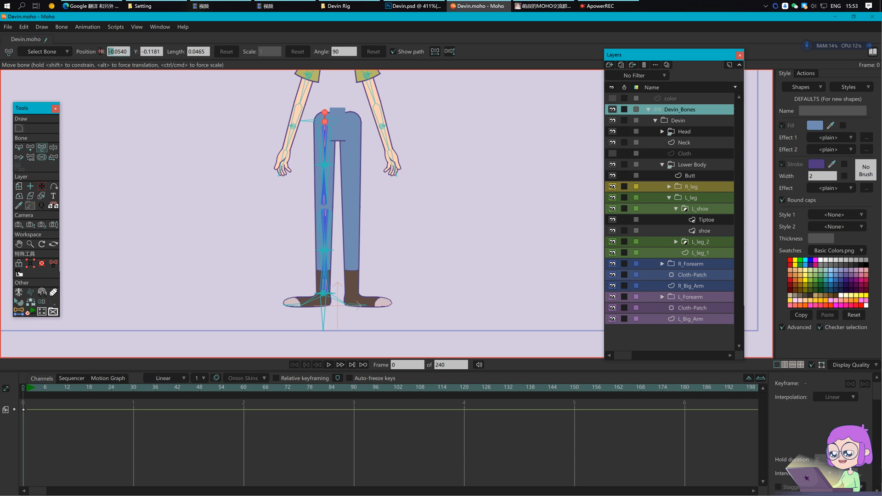
key(Return)
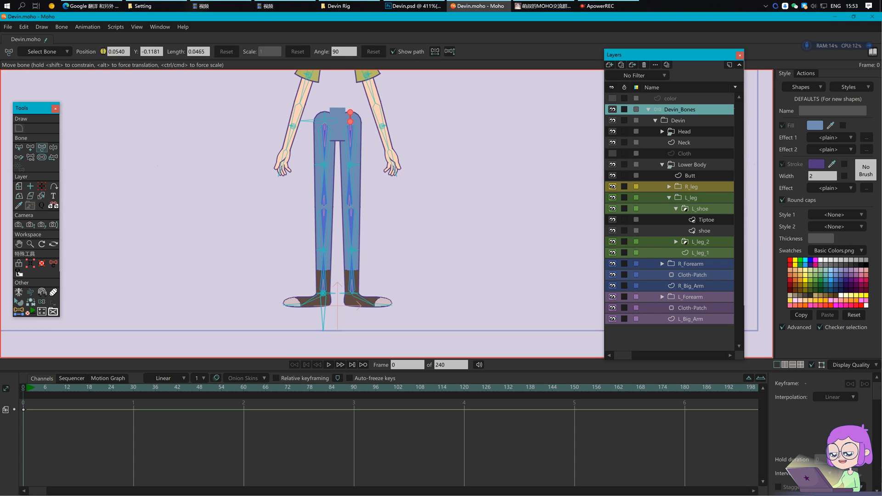
key(Return)
Step: Move the duplicated foot control bone from the left foot to under the right foot
scroll(419, 221, up, 2)
key(b)
drag(433, 225, 437, 245)
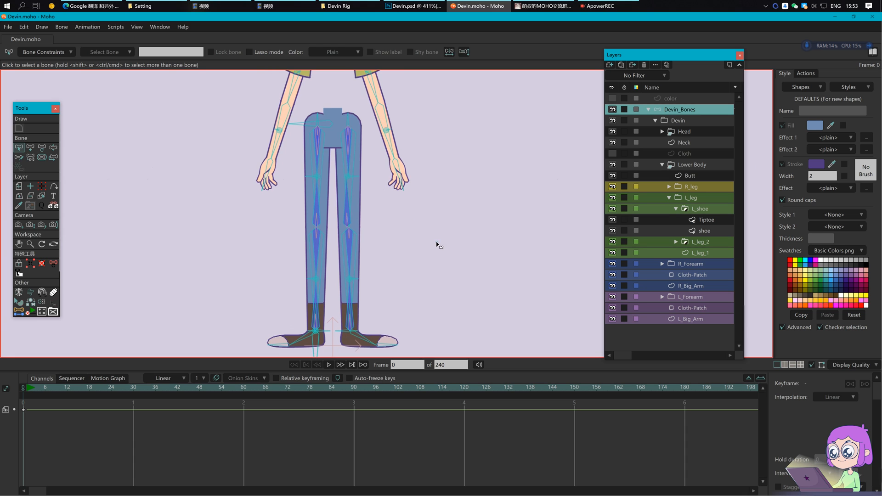
drag(420, 277, 422, 221)
click(318, 296)
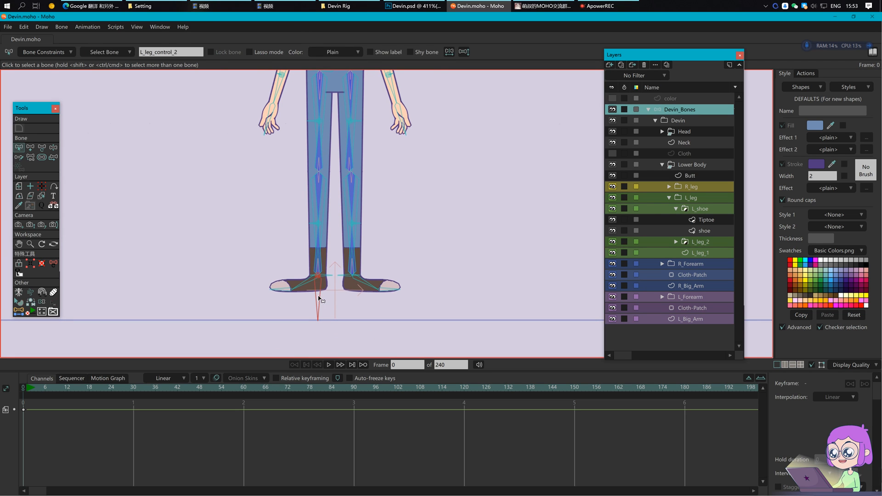
click(42, 148)
key(Return)
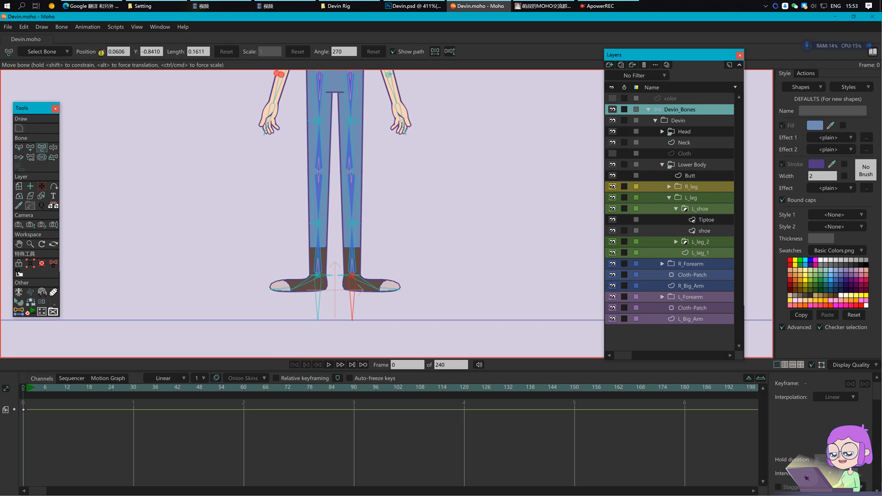
Step: Rename the control bone from L_ to R_, dropping the trailing 2, and save the file
key(s)
click(182, 52)
key(BackSpace)
drag(143, 52, 133, 52)
text(R)
key(Return)
key(Return)
key(ctrl+s)
drag(405, 221, 404, 240)
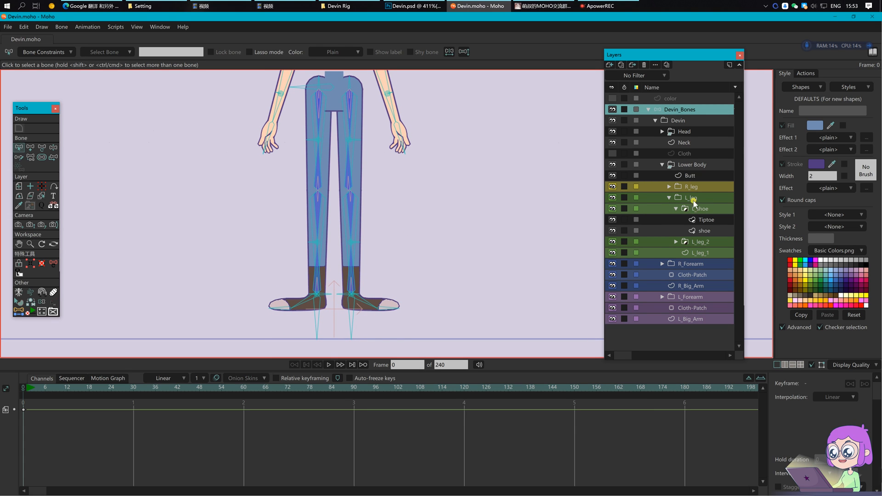
Step: Bind the R_shoe Tiptoe layer to the right foot bone
click(669, 198)
click(669, 187)
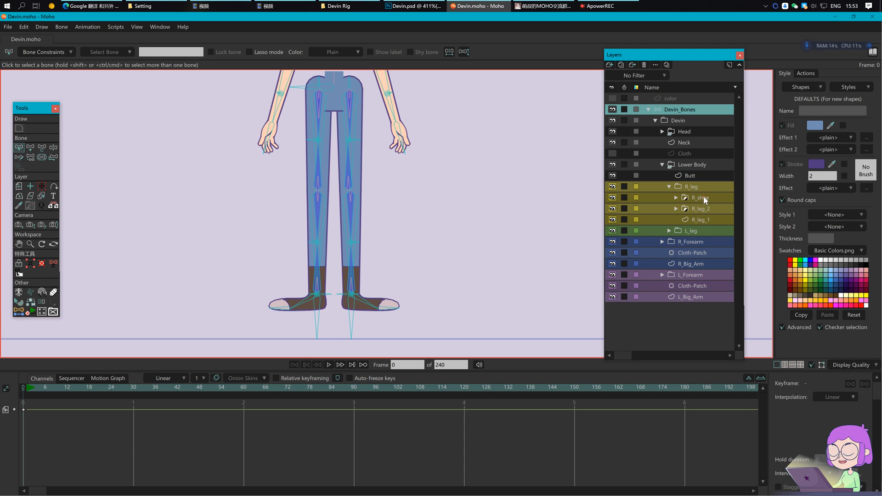
click(704, 197)
click(677, 197)
click(708, 210)
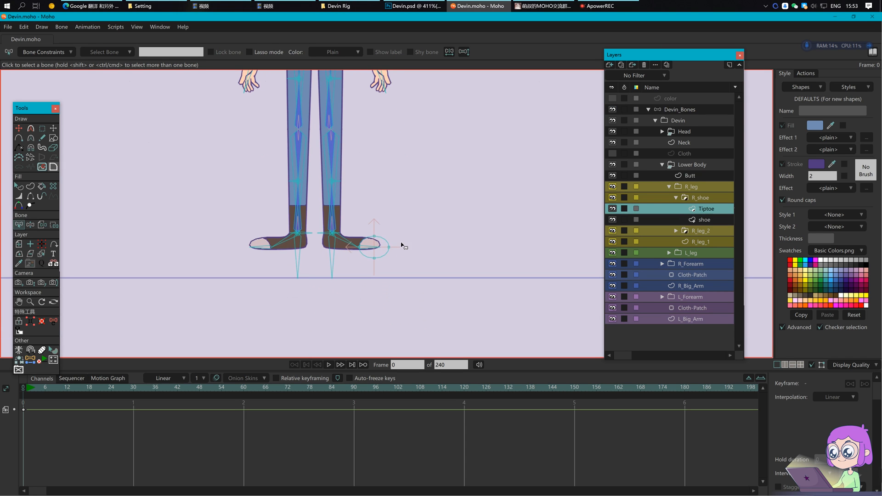
click(40, 224)
click(370, 247)
Step: On the shoe layer, bind the shoe's toe-end points to the right toe bone
click(712, 221)
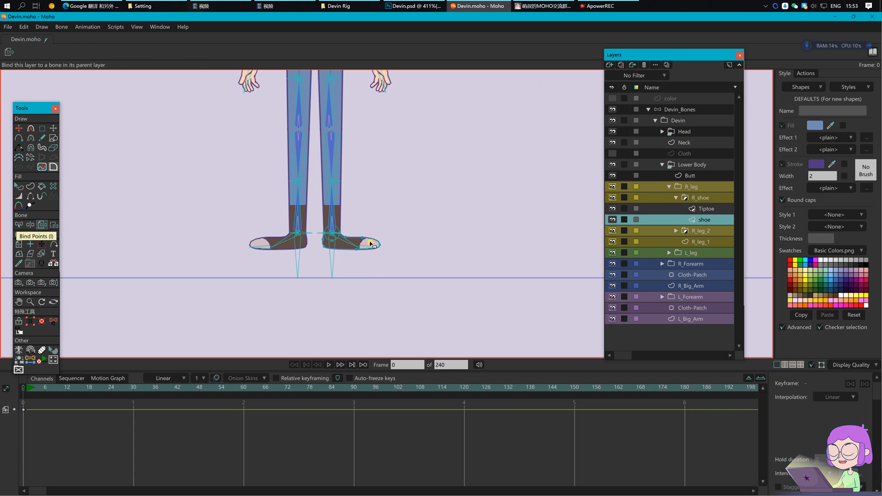
key(b)
click(369, 247)
scroll(370, 247, up, 2)
scroll(370, 248, up, 2)
key(i)
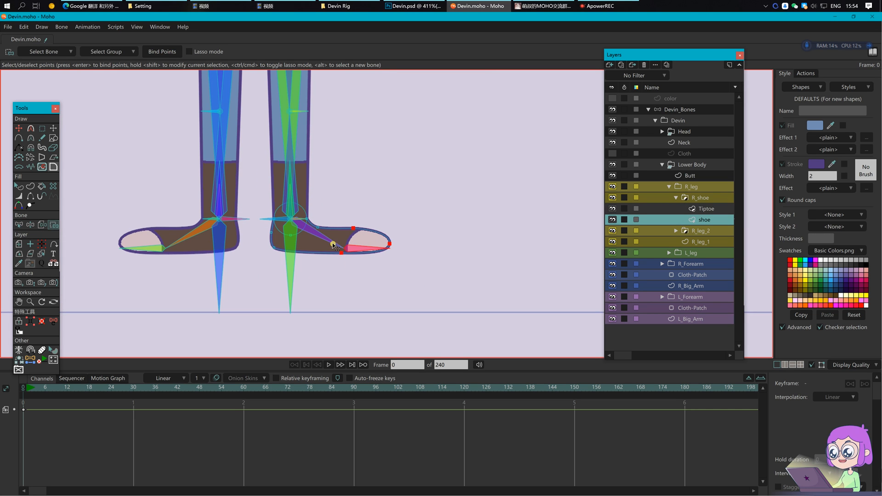
drag(262, 198, 375, 235)
key(z)
Step: Bind the shoe's ankle points to the ankle bone and bend the ankle to test them
key(b)
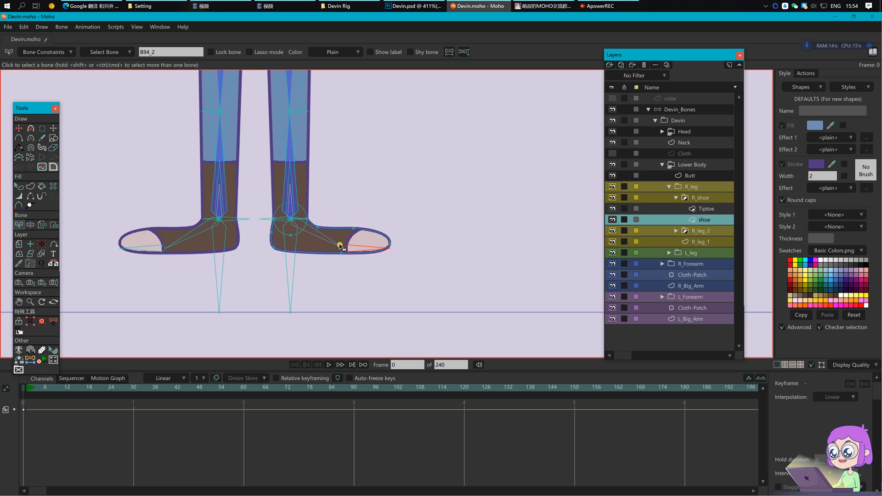
scroll(309, 236, up, 5)
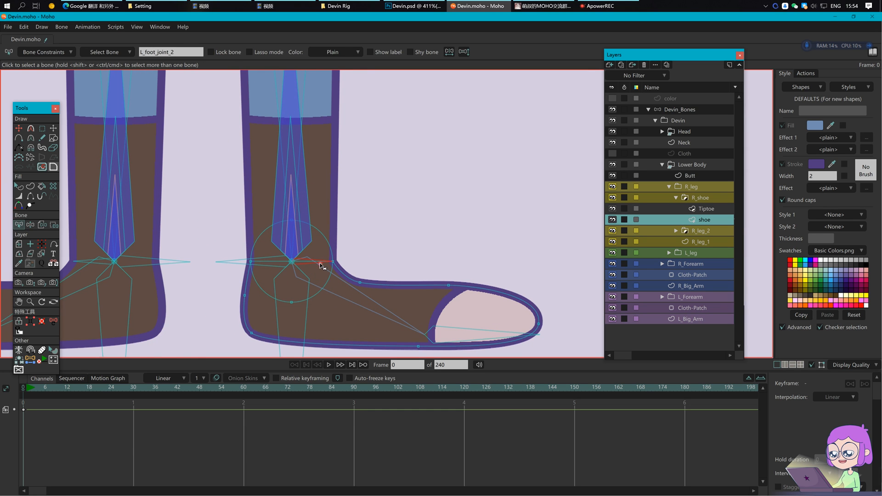
key(i)
drag(244, 196, 340, 296)
drag(269, 284, 318, 332)
click(162, 52)
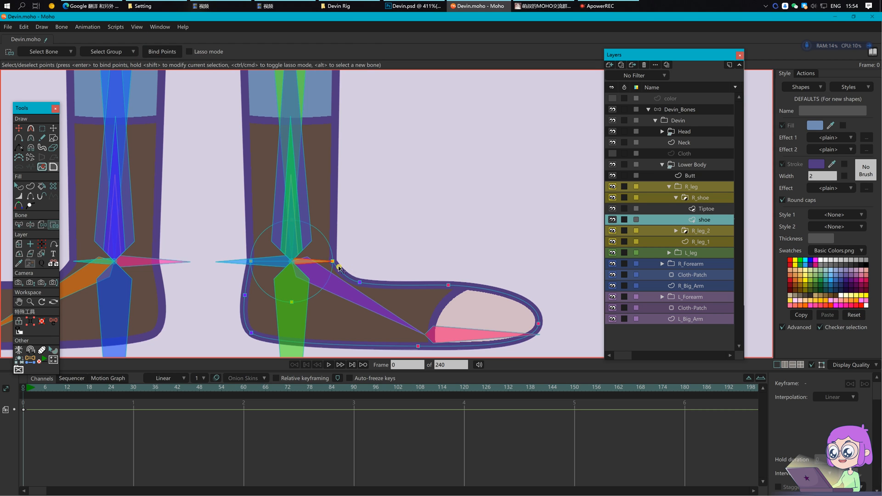
key(z)
mouse_move(328, 268)
mouse_down()
mouse_move(330, 258)
mouse_move(334, 267)
mouse_up()
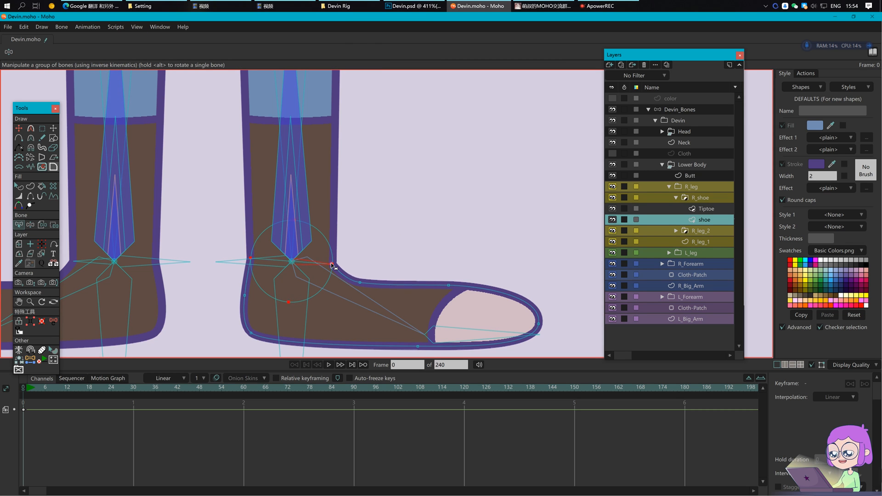
key(b)
scroll(402, 236, down, 3)
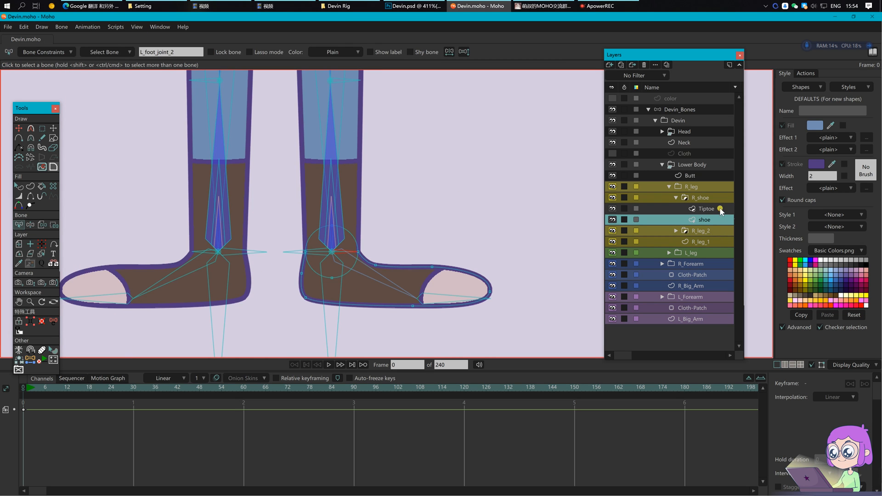
Step: Bind the R_leg_2 socks layer to the copied L_socks_2 sock bone, then select Leg_2
click(679, 199)
click(701, 209)
click(705, 220)
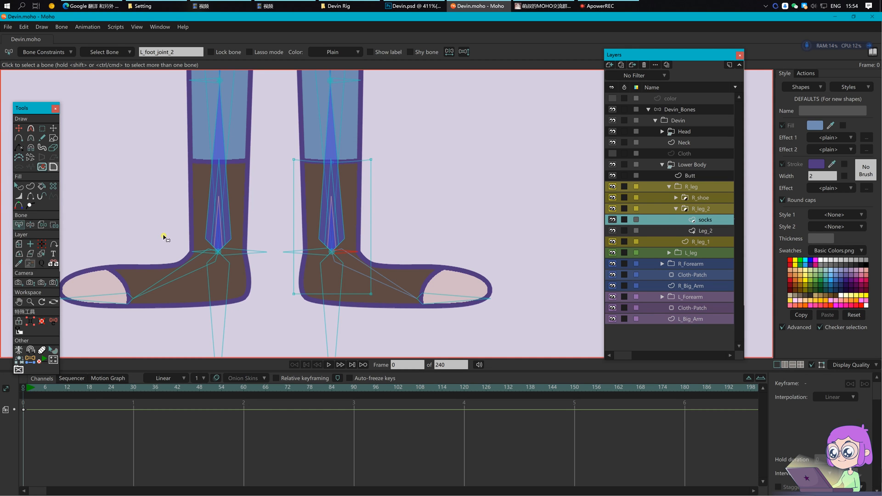
click(43, 228)
scroll(368, 187, up, 3)
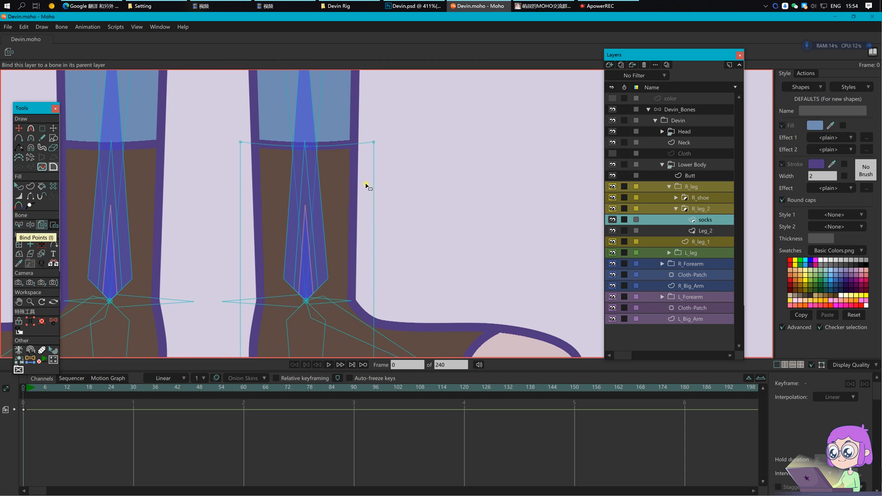
click(307, 172)
scroll(308, 172, down, 2)
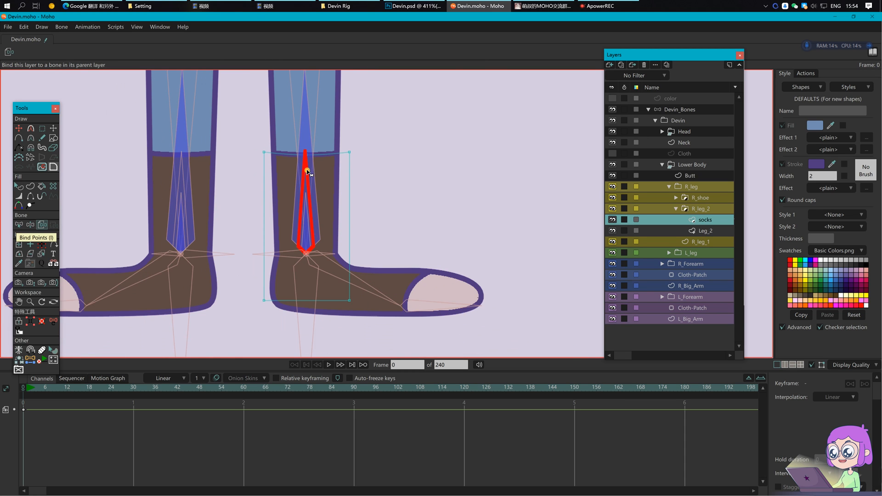
key(b)
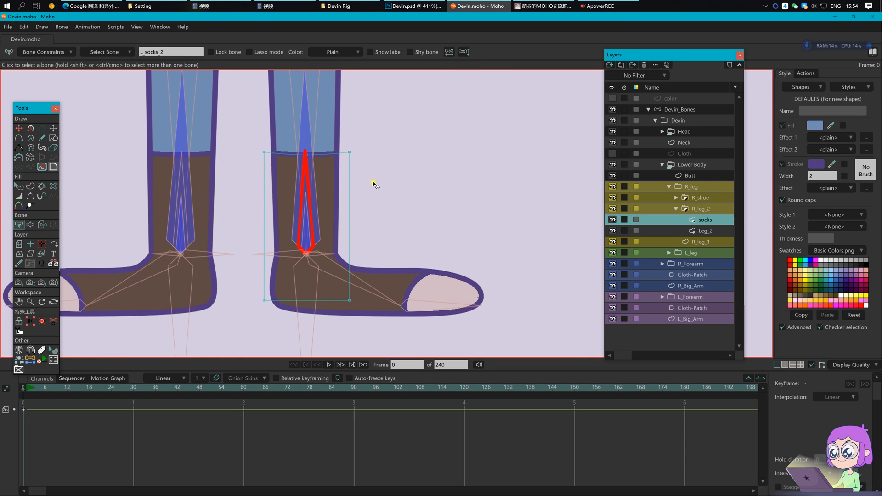
click(720, 232)
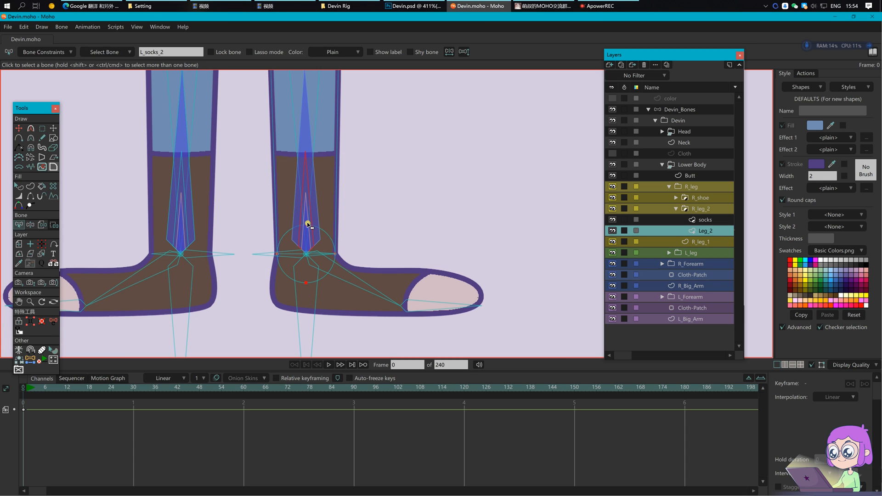
Step: Bind Leg_2's screen-right foot points and knee side points to the right leg bone
click(308, 207)
key(i)
drag(266, 213, 409, 335)
click(167, 51)
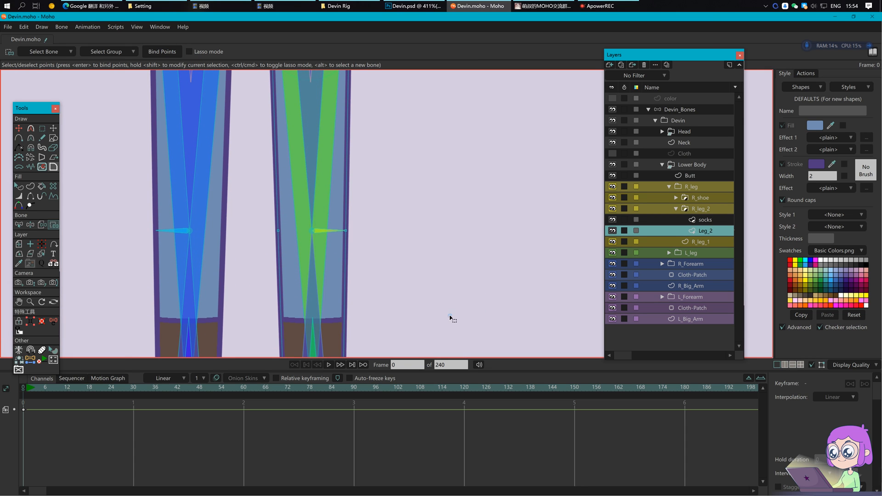
drag(240, 214, 384, 246)
click(176, 52)
drag(278, 155, 423, 277)
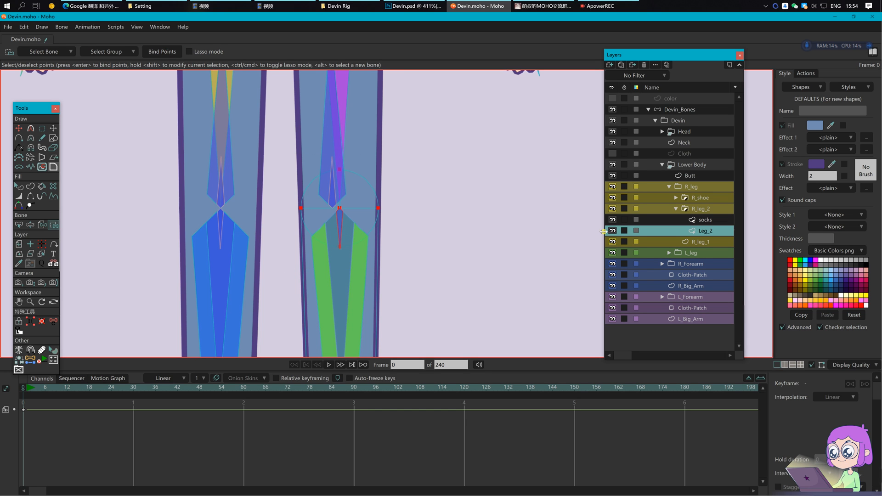
click(702, 242)
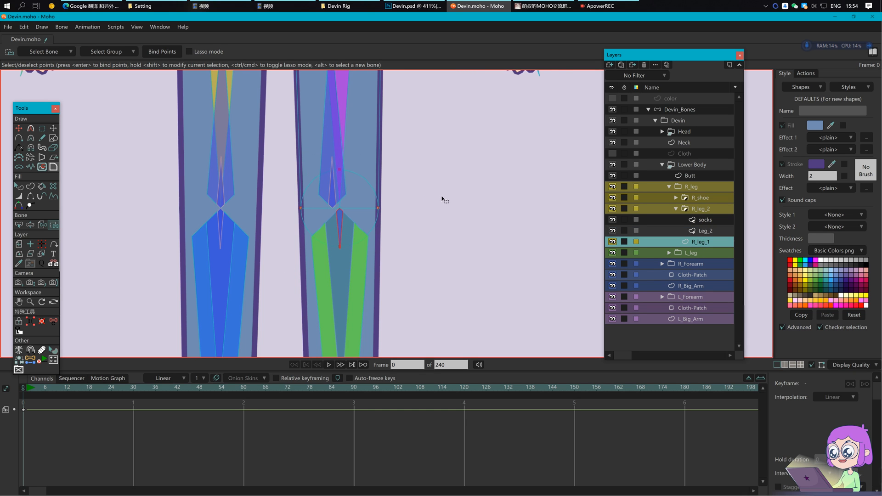
Step: In Devin_Bones, move the displaced upper-leg bone back to centre and reset the small knee bone
drag(442, 199, 444, 252)
scroll(364, 259, up, 2)
click(703, 110)
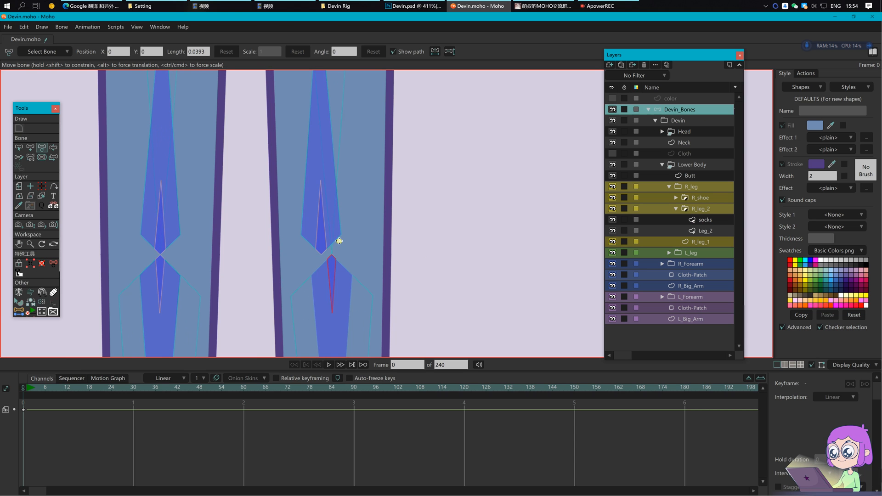
click(335, 254)
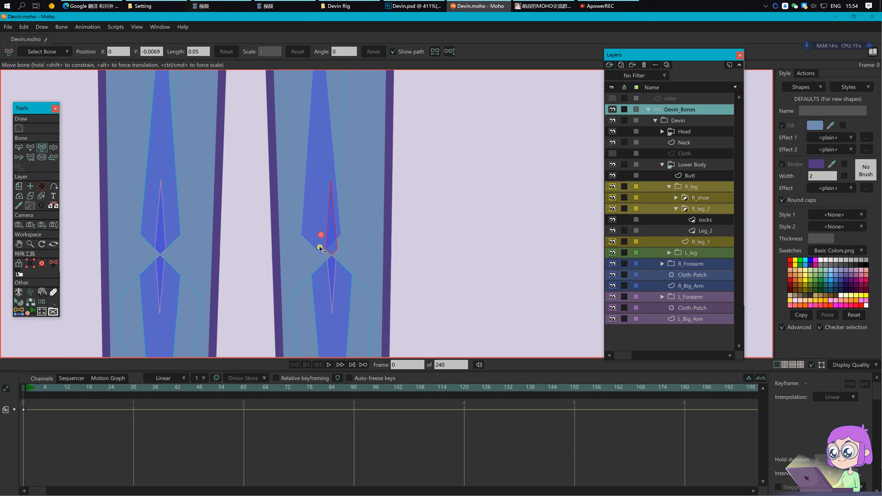
drag(321, 236, 331, 239)
click(342, 247)
key(ctrl+z)
click(333, 248)
scroll(400, 242, down, 4)
click(401, 276)
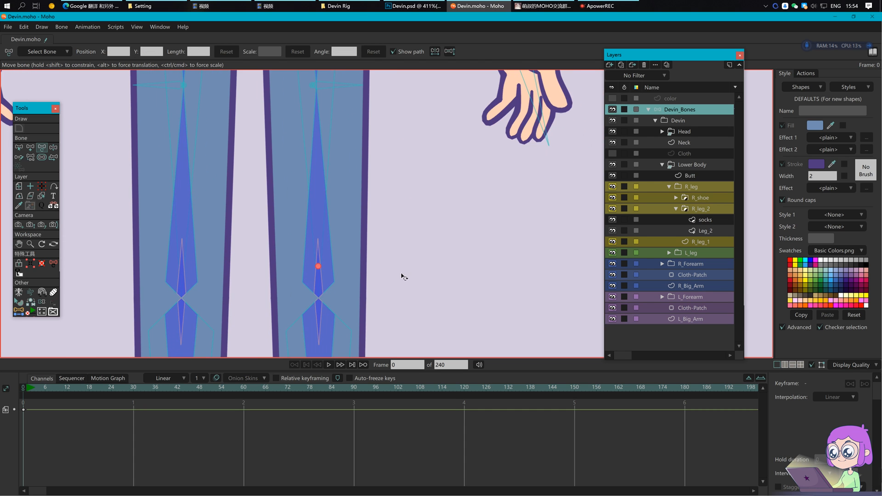
Step: Bind R_leg_1's lower-leg points to the right leg bone
click(710, 247)
scroll(341, 242, down, 2)
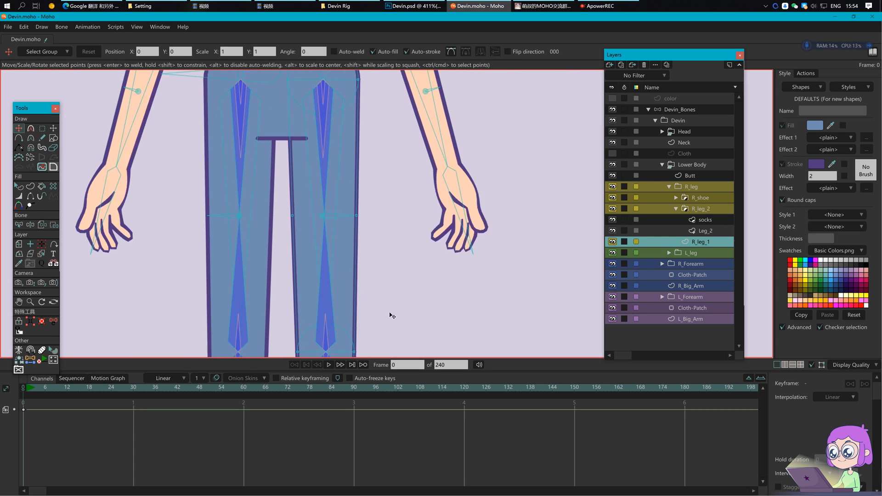
key(z)
key(i)
drag(369, 334, 387, 348)
click(163, 53)
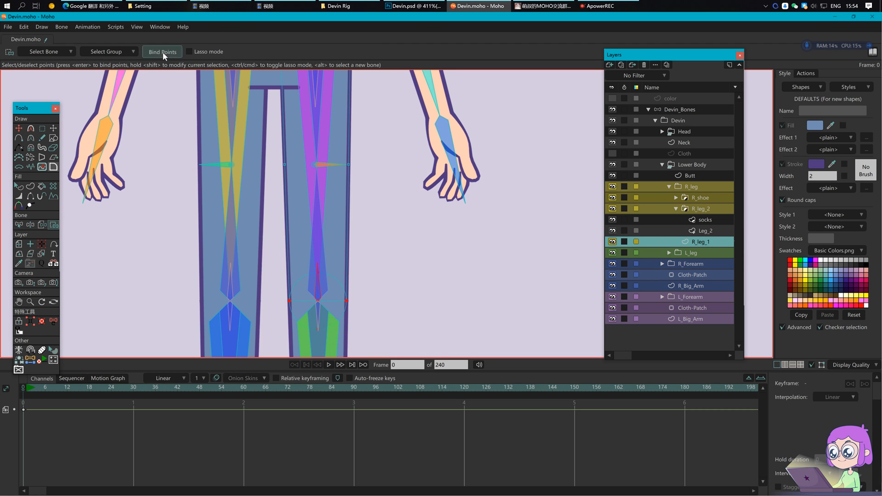
Step: Pick the screen-right thigh bone and select R_leg_1's four butt-circle points for binding
drag(411, 128, 410, 202)
alt+click(332, 238)
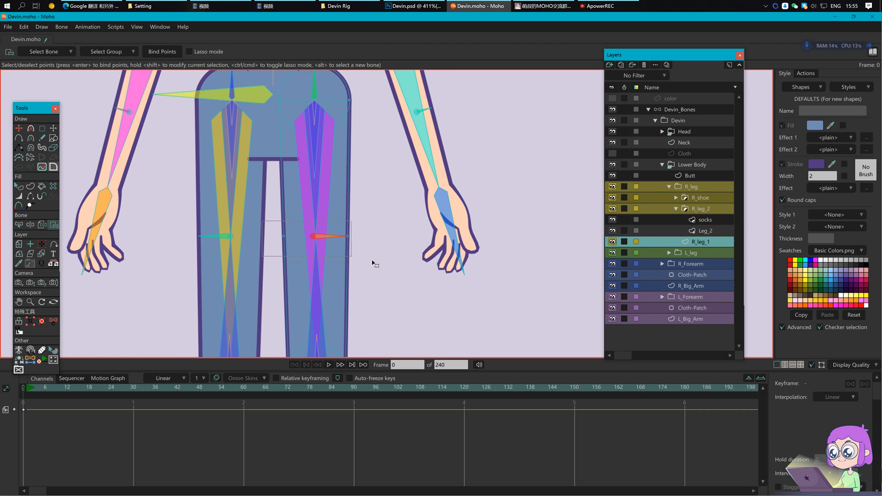
drag(335, 149, 344, 183)
key(z)
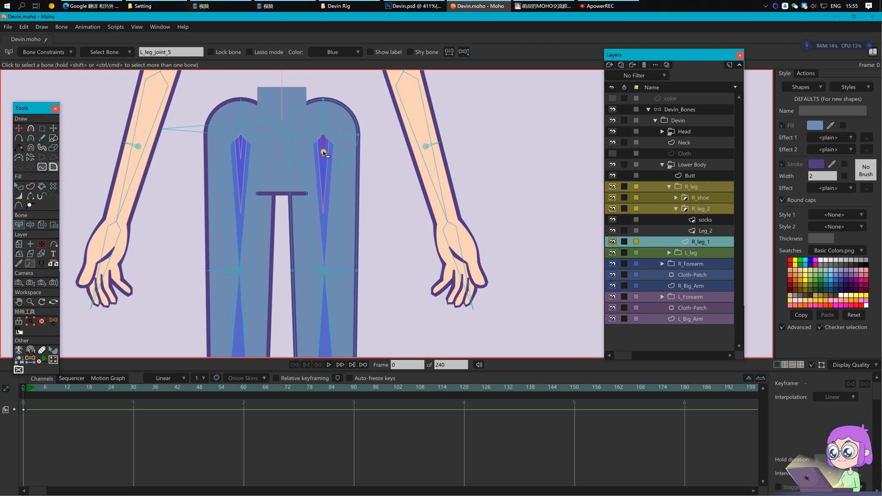
key(i)
drag(262, 79, 381, 200)
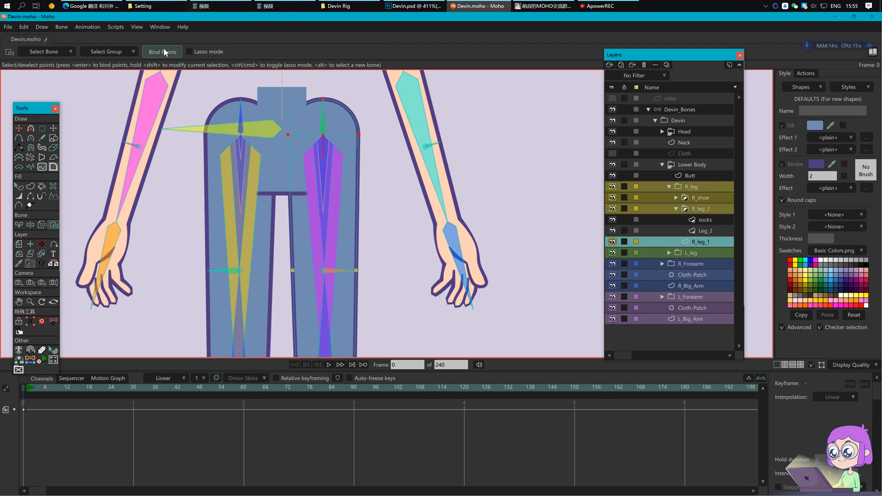
click(687, 109)
scroll(391, 164, down, 2)
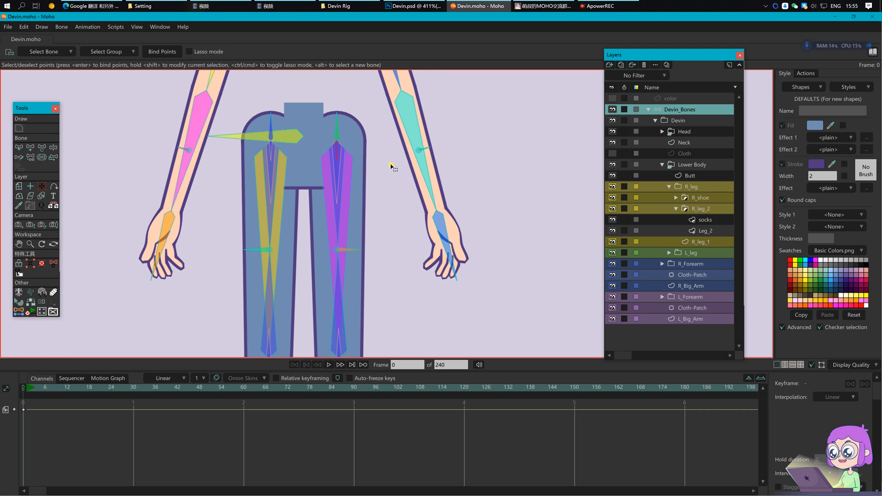
Step: Inspect the L_Leg_P hip bone's constraint settings
click(338, 117)
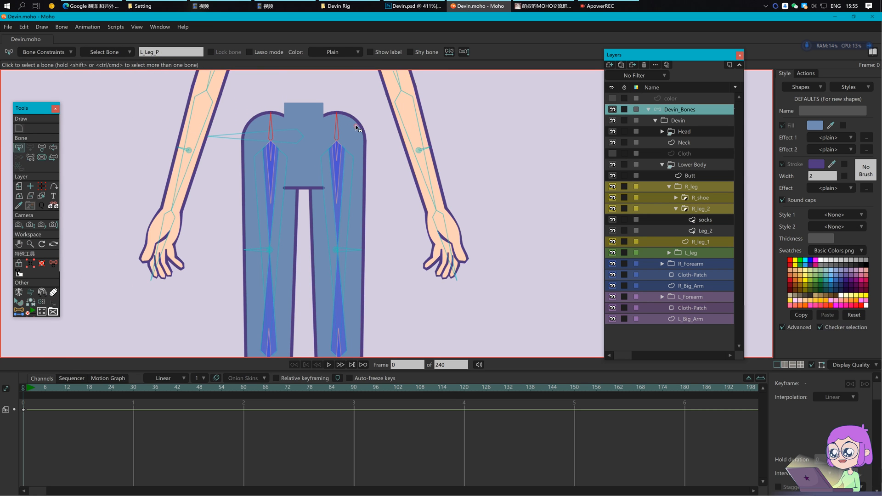
click(44, 52)
click(135, 270)
click(396, 177)
Step: Select both hip bones, check their parenting, and pull the hips down so both knees bend
click(271, 122)
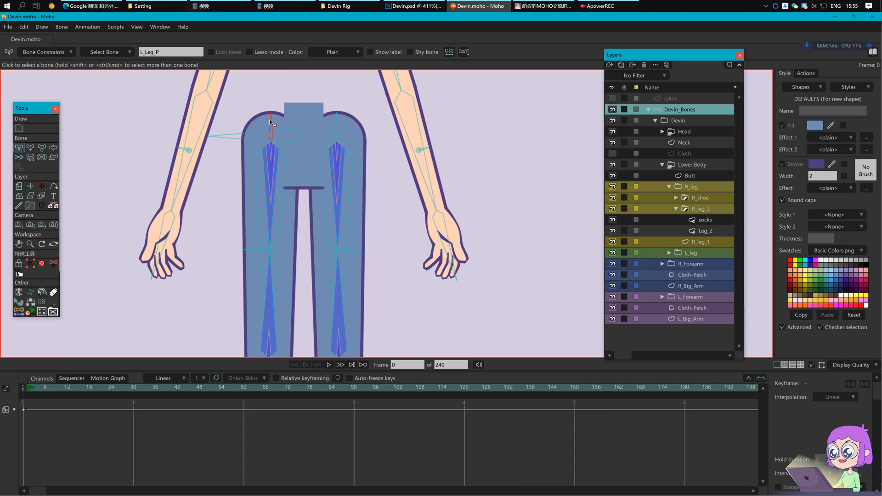
shift+click(337, 121)
key(p)
scroll(327, 161, down, 3)
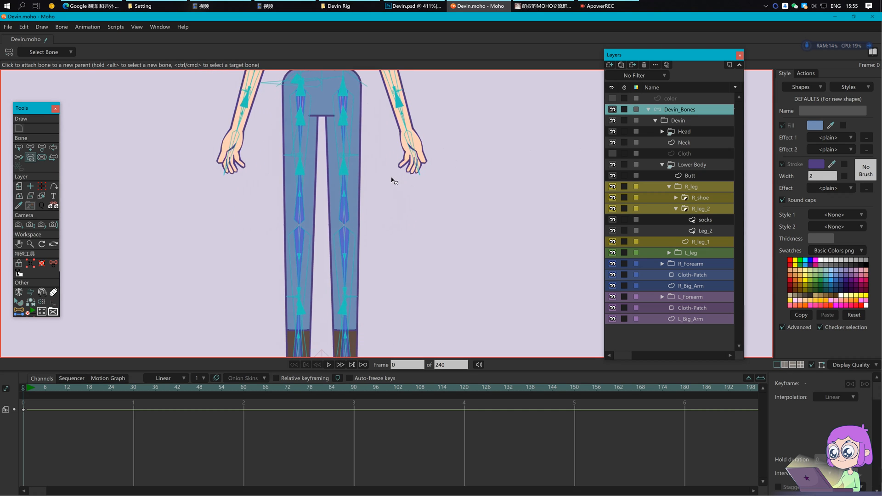
click(43, 302)
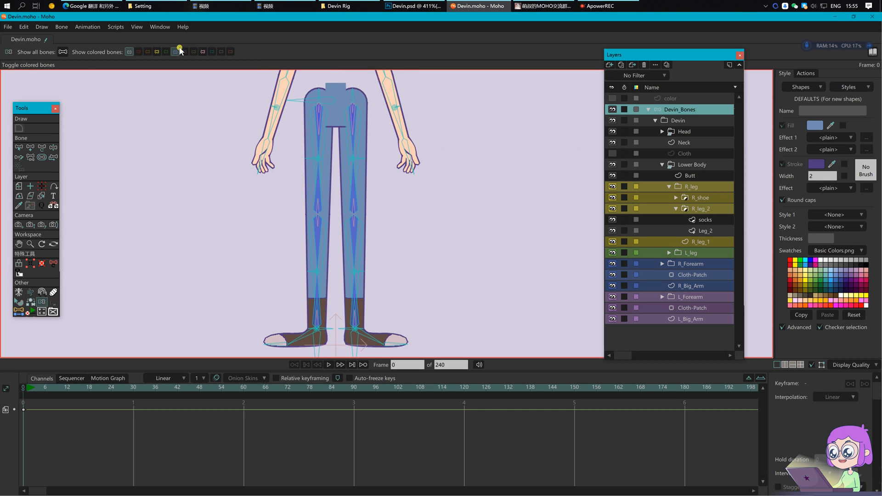
key(z)
drag(309, 79, 308, 135)
key(t)
click(42, 387)
Step: At frame 5, lower the hips and adjust the right thigh and knee bend direction
key(z)
drag(299, 102, 300, 135)
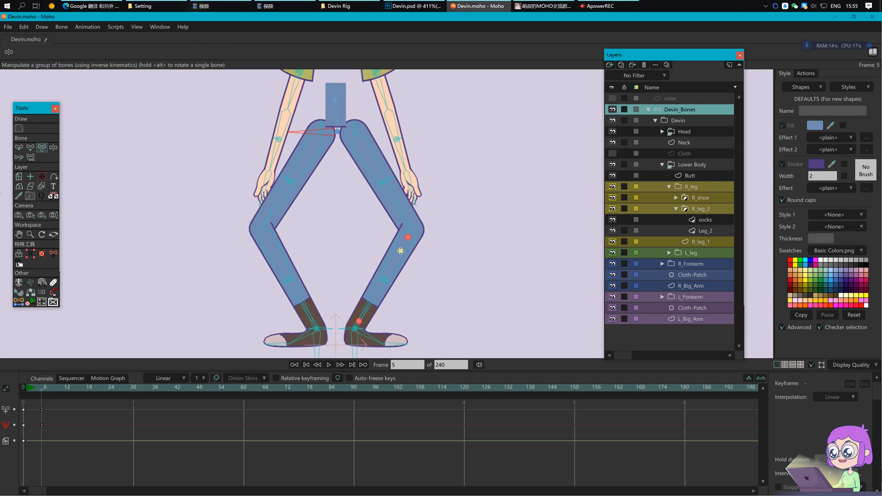
key(t)
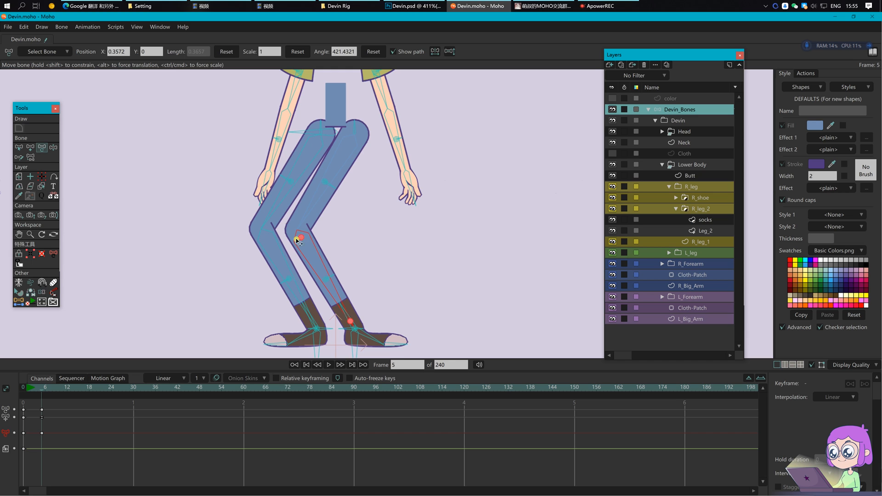
drag(304, 226, 326, 229)
click(54, 293)
drag(262, 230, 248, 242)
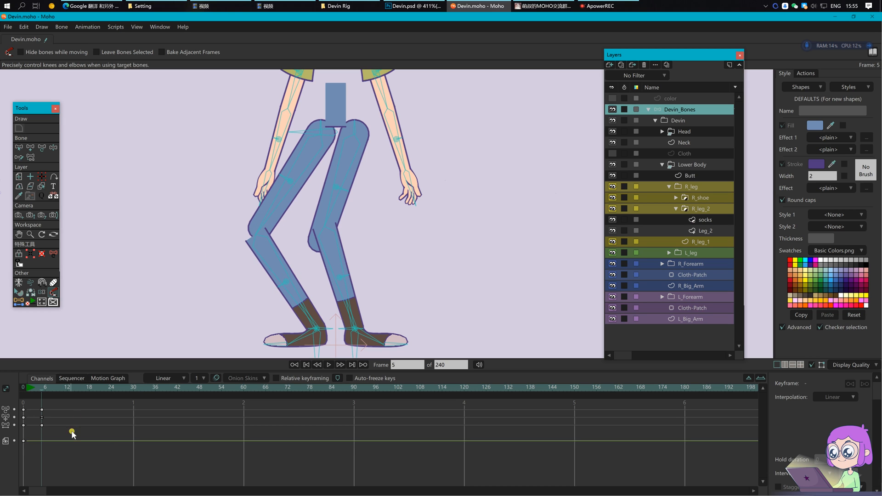
Step: Delete the three frame-5 test keyframes and return to frame 0 with coloured bones shown
drag(107, 450, 36, 405)
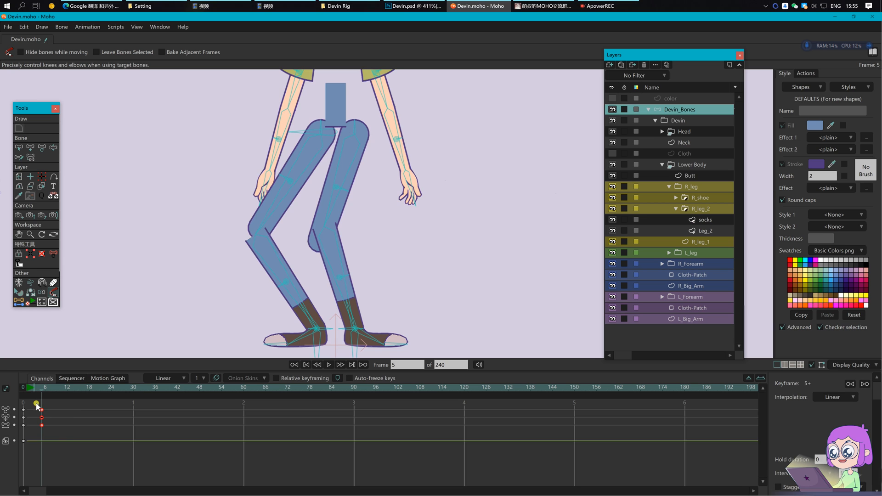
key(Delete)
click(26, 390)
click(41, 302)
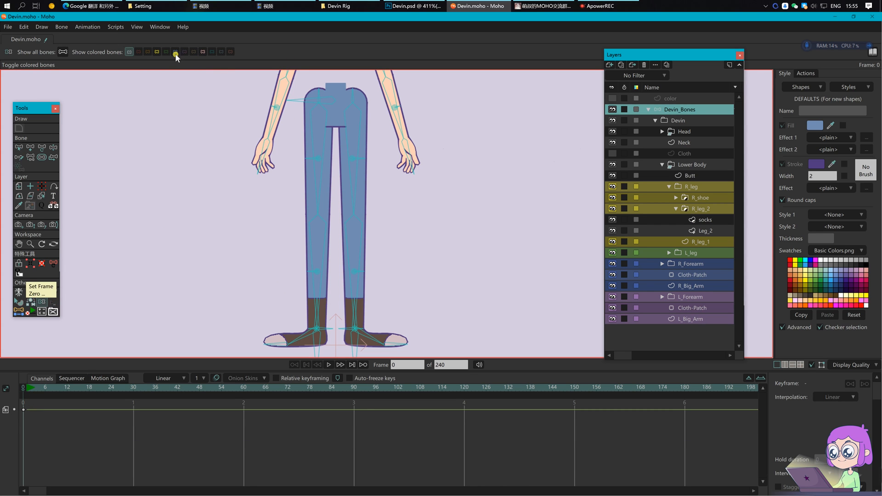
Step: Make L_thigh the scale control bone for L_thigh_angle
click(176, 52)
key(z)
scroll(322, 108, up, 2)
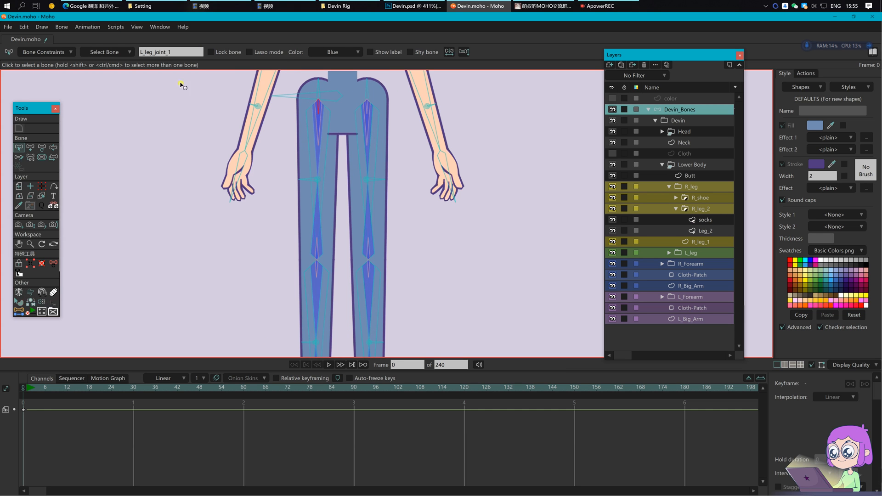
click(319, 125)
click(68, 52)
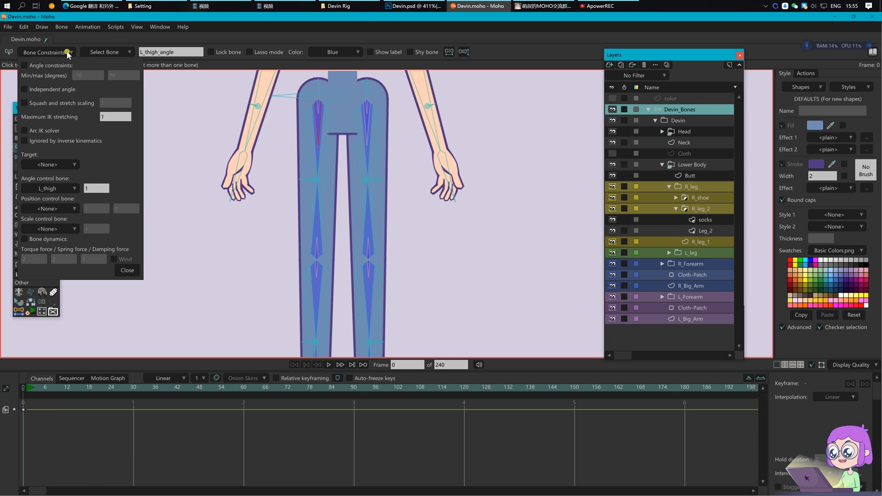
click(68, 229)
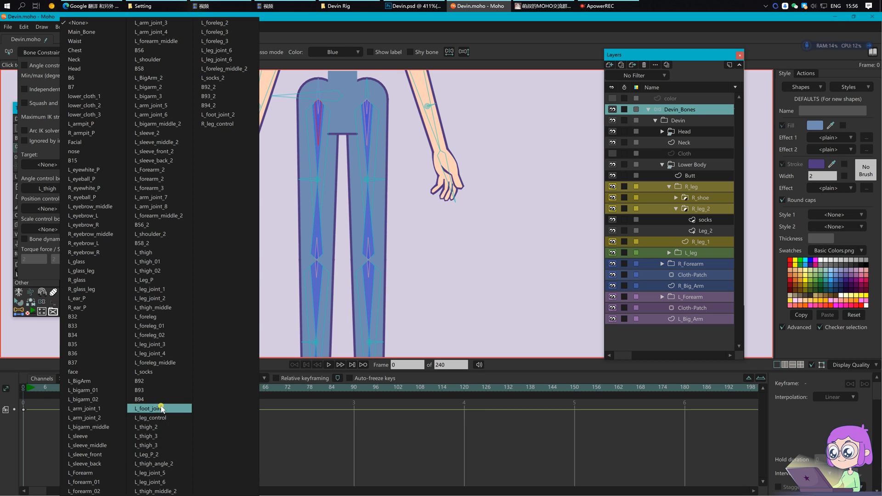
click(336, 186)
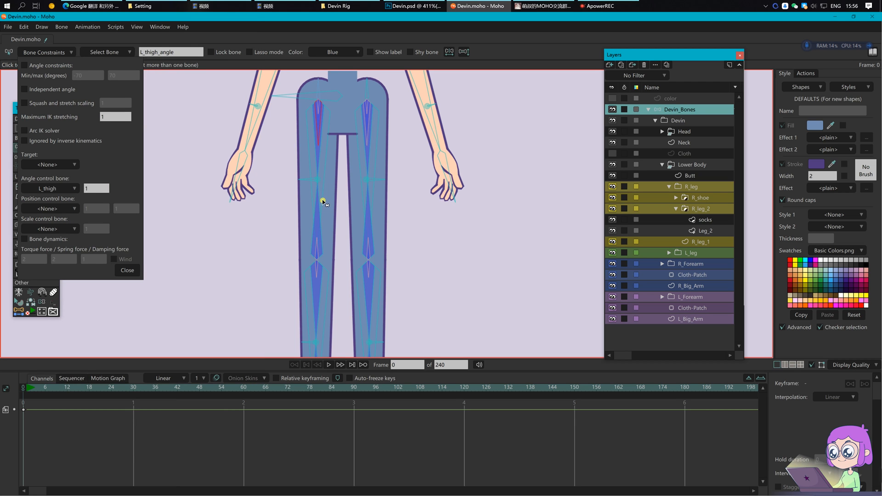
click(324, 198)
click(322, 126)
click(64, 226)
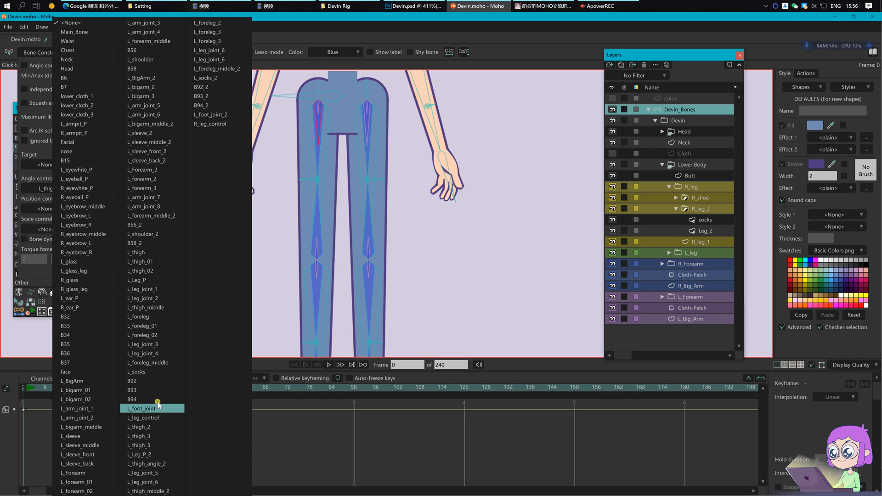
click(137, 253)
Step: Make L_thigh_2 the scale control bone for L_thigh_angle_2 and close the constraints
click(367, 143)
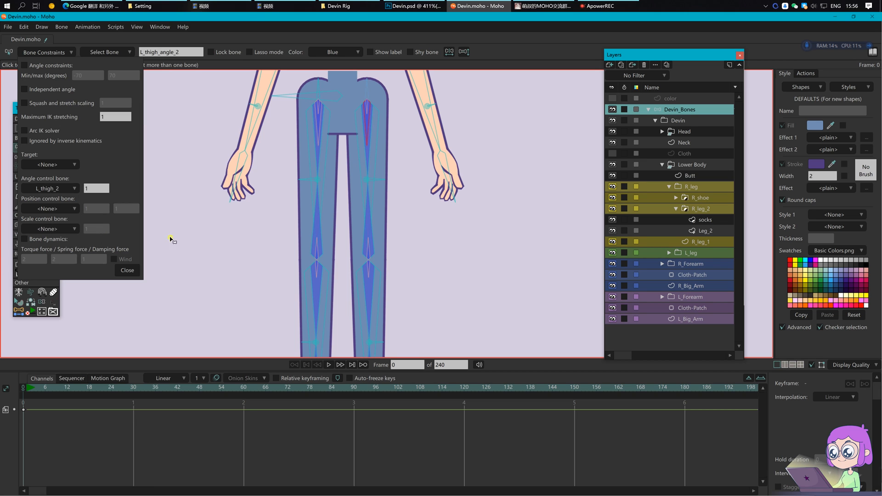
click(48, 229)
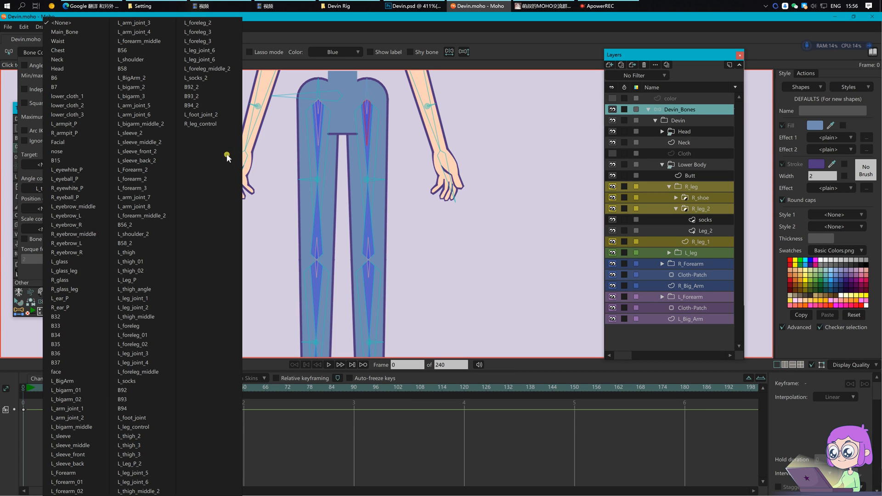
click(133, 437)
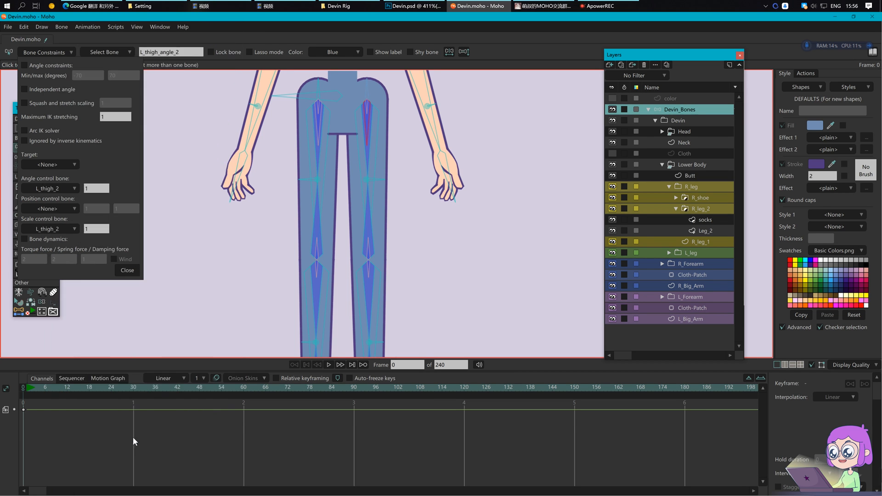
click(131, 270)
key(Return)
click(27, 389)
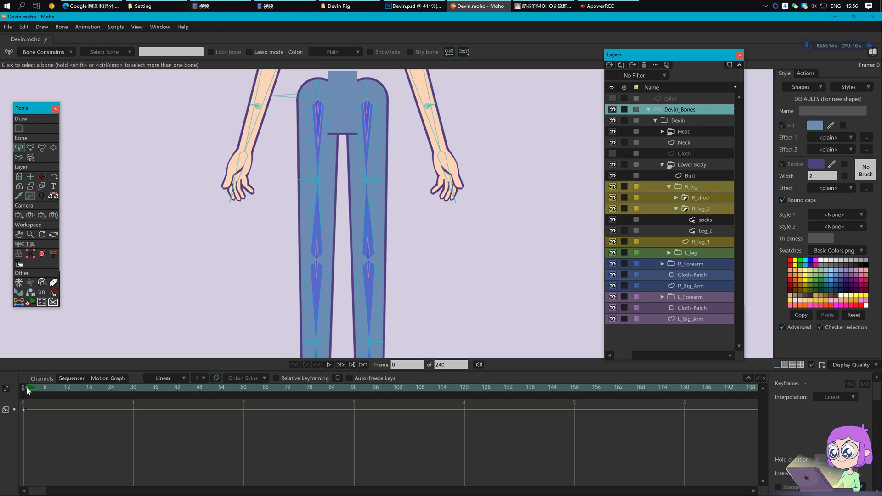
scroll(240, 243, down, 2)
drag(293, 222, 279, 191)
scroll(279, 191, down, 2)
drag(363, 237, 360, 240)
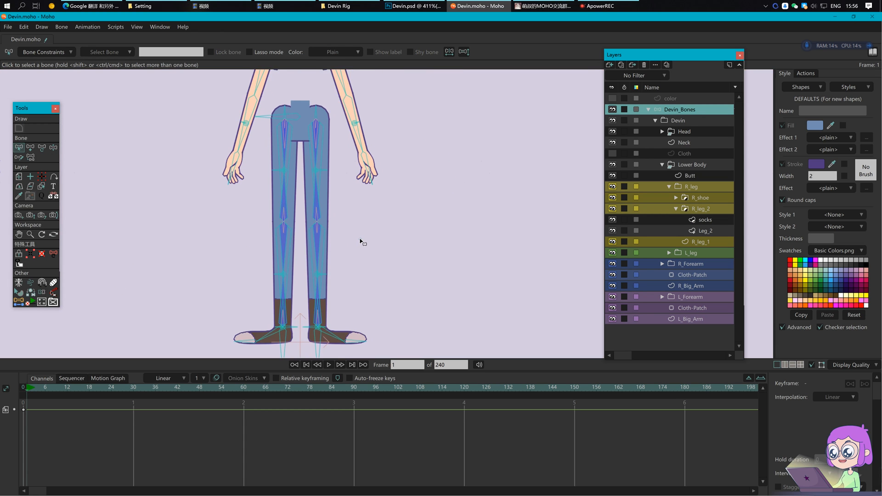
click(44, 292)
key(z)
drag(274, 125, 272, 138)
key(t)
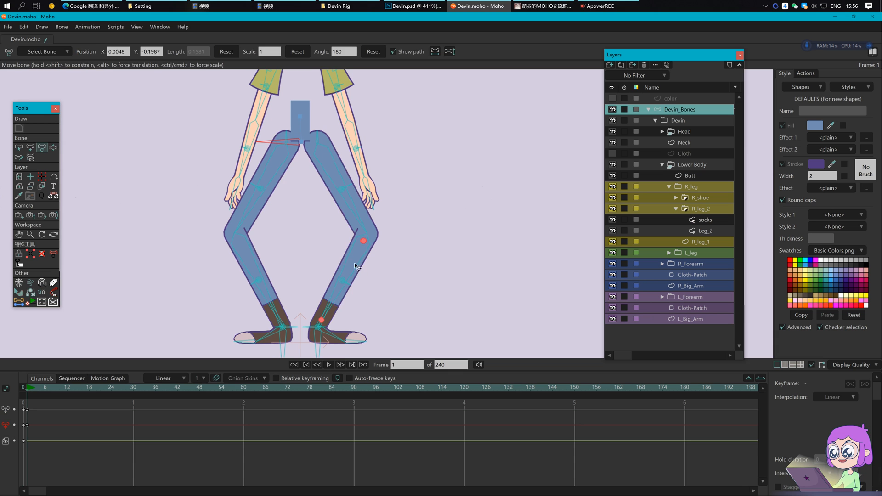
drag(351, 260, 389, 276)
drag(279, 232, 308, 230)
click(55, 291)
drag(231, 233, 261, 231)
key(t)
click(268, 188)
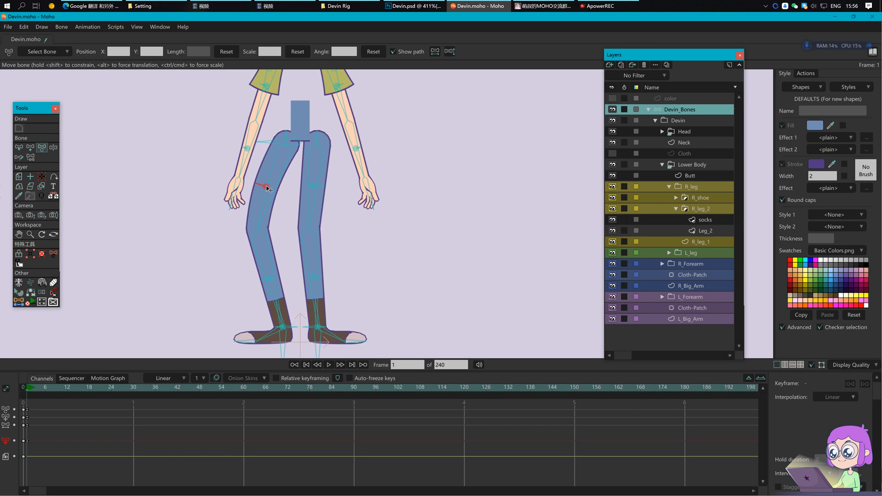
drag(271, 281, 263, 278)
click(266, 188)
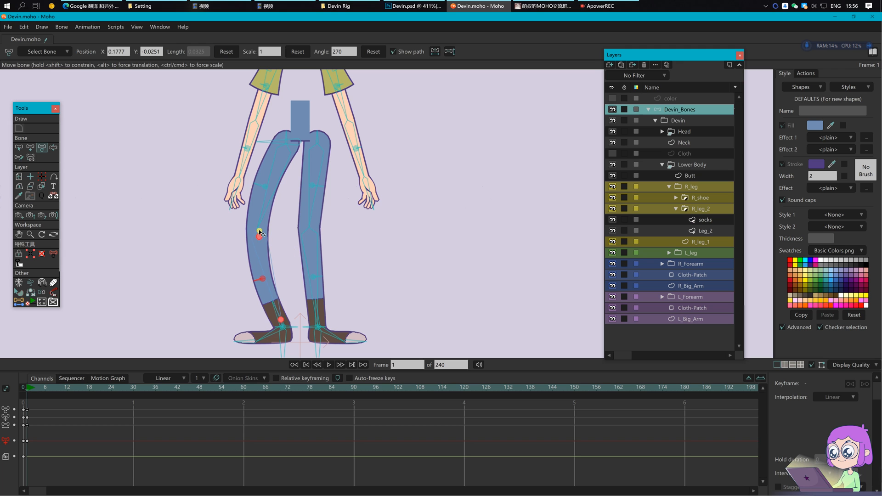
click(54, 292)
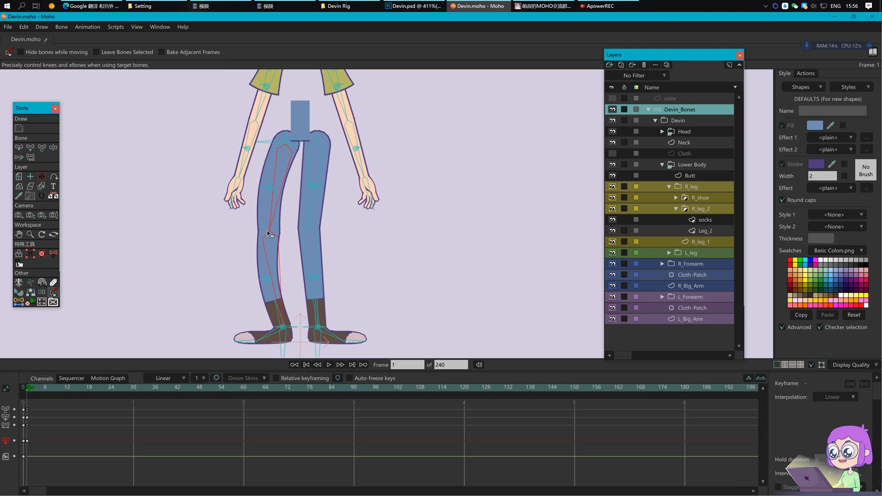
drag(256, 219, 249, 237)
drag(78, 453, 19, 407)
key(Delete)
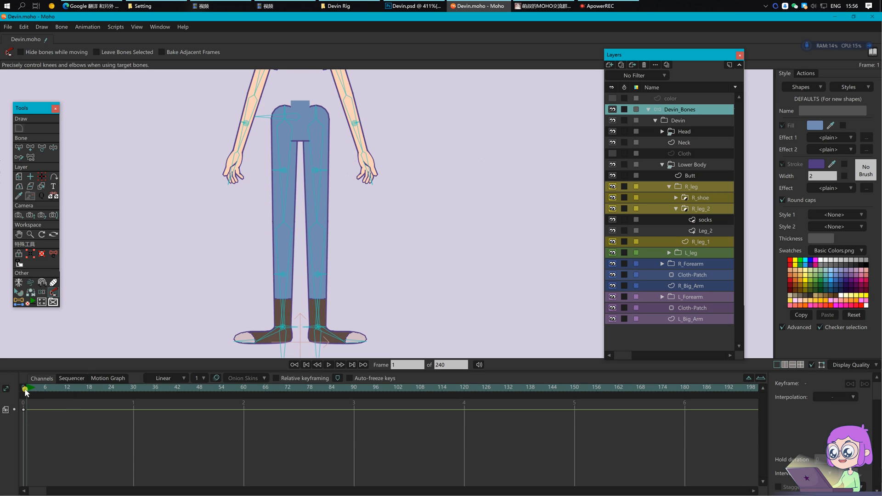
click(25, 390)
scroll(403, 216, down, 2)
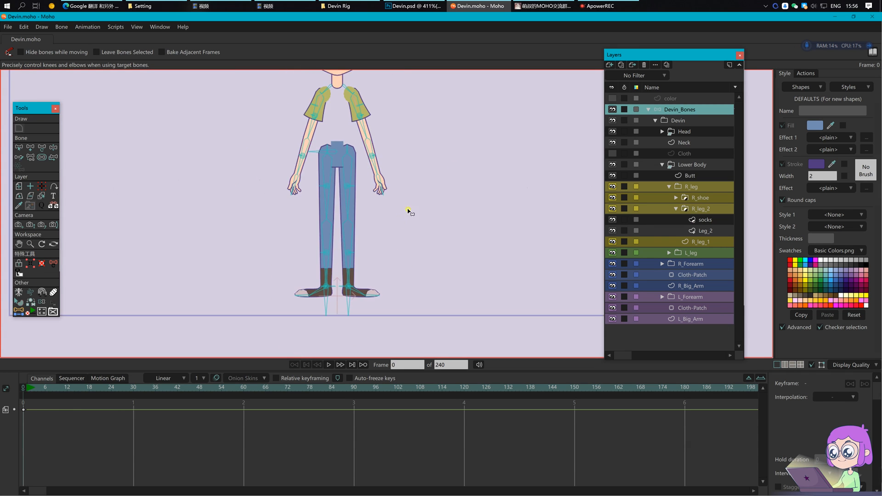
Step: Draw a new bone down from the hip centre and name it Butt_P
drag(457, 164, 446, 217)
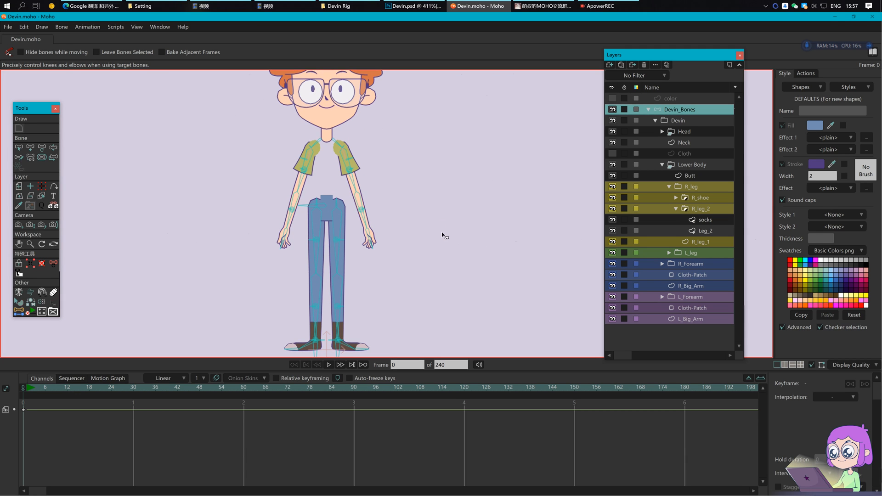
scroll(337, 229, up, 2)
scroll(303, 212, up, 4)
key(z)
key(a)
drag(314, 184, 315, 228)
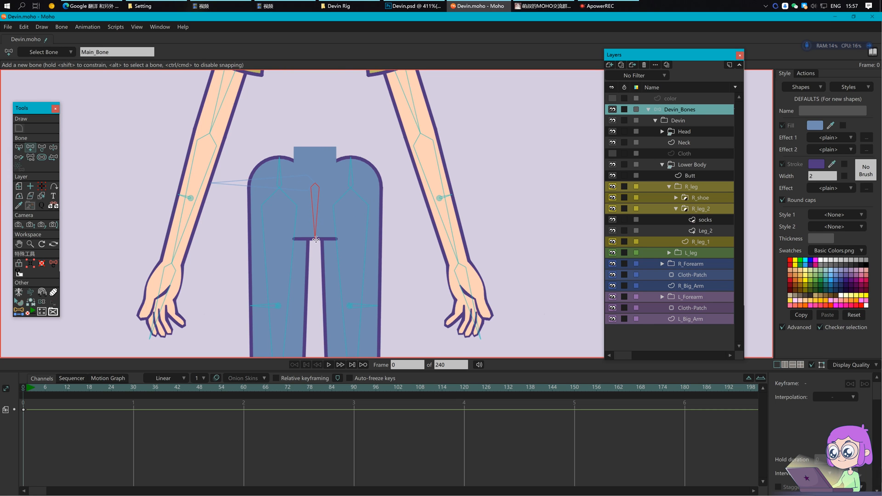
key(z)
click(163, 50)
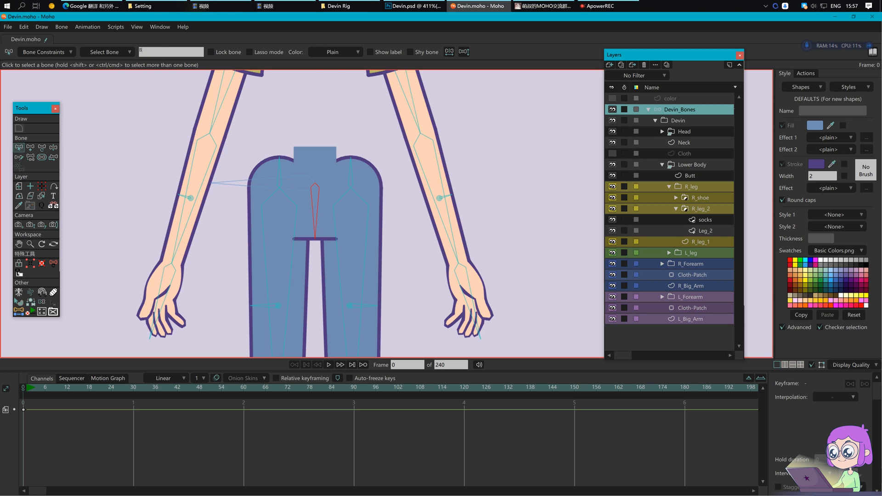
key(Return)
Step: Reparent Butt_P to a rig bone, test it by moving the hips, then undo the pose
key(p)
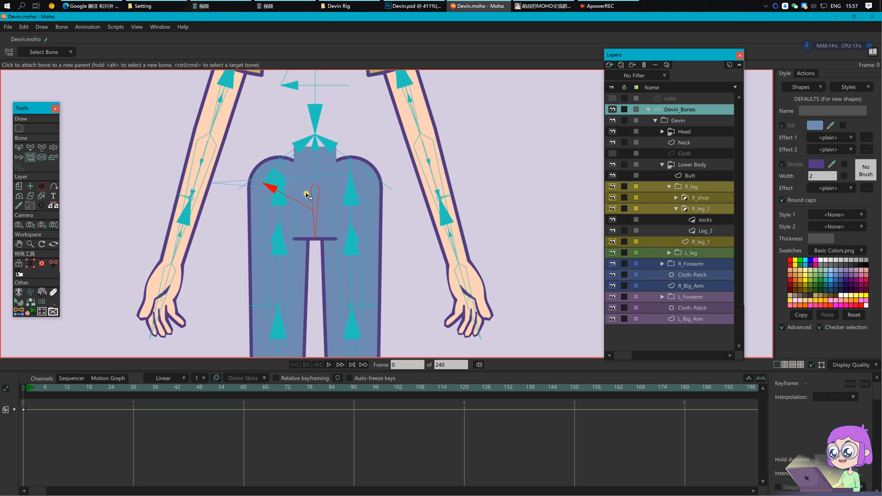
key(b)
key(p)
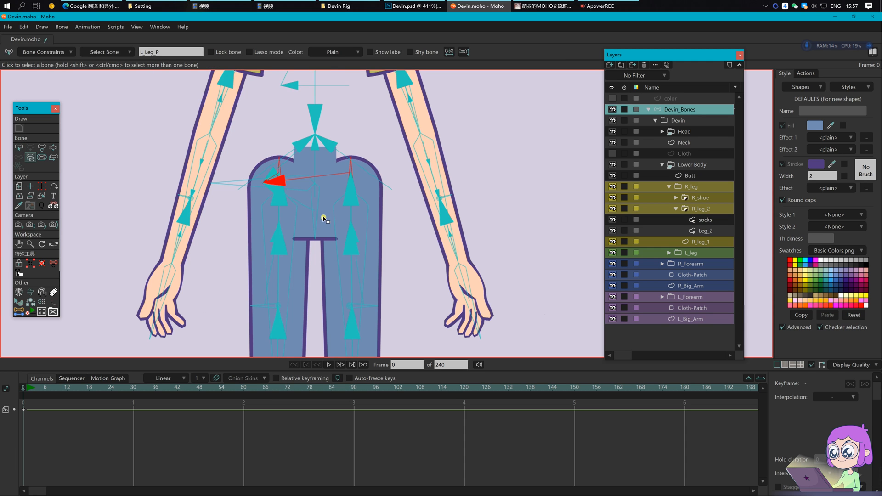
key(z)
scroll(336, 220, down, 2)
mouse_move(323, 227)
mouse_down()
mouse_move(330, 232)
mouse_move(320, 236)
mouse_up()
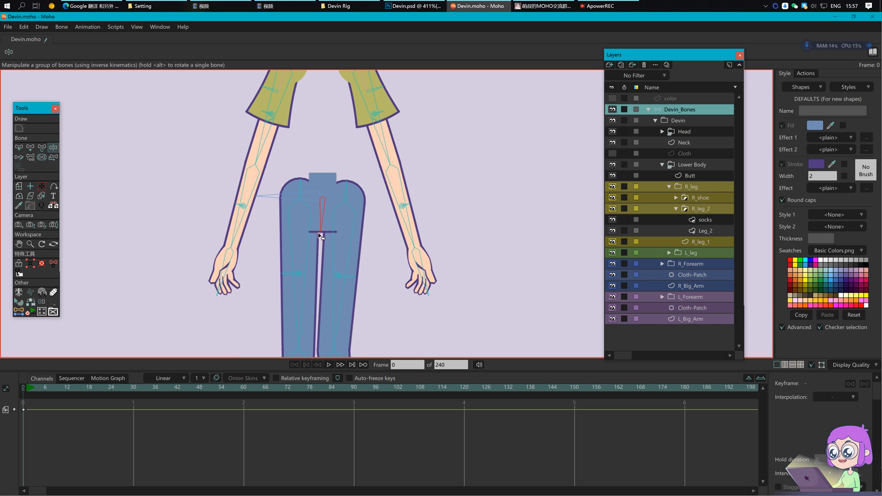
key(ctrl+z)
key(b)
click(375, 250)
Step: Select the R_leg_2 layer and collapse its group
drag(401, 252, 414, 218)
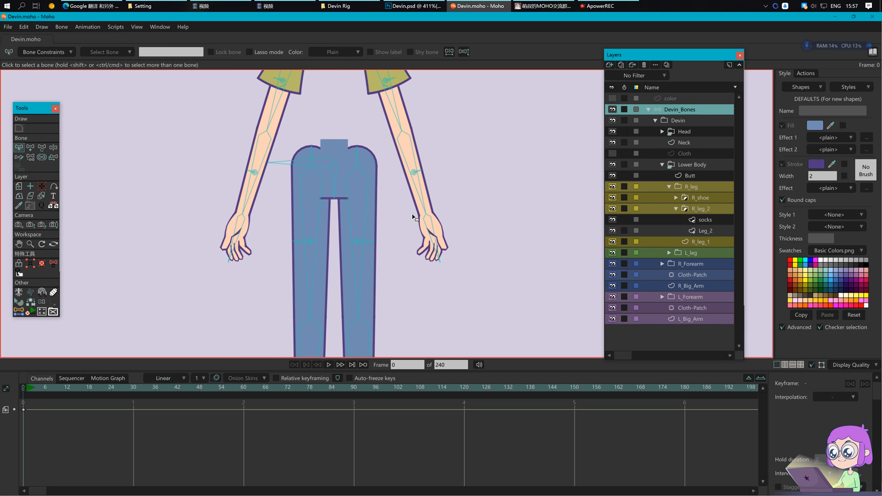
scroll(481, 256, up, 1)
scroll(383, 259, up, 2)
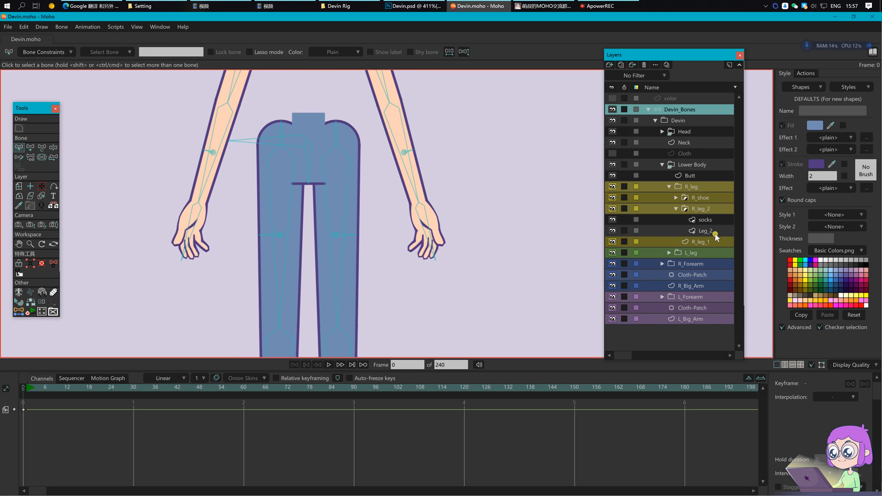
click(699, 210)
click(677, 209)
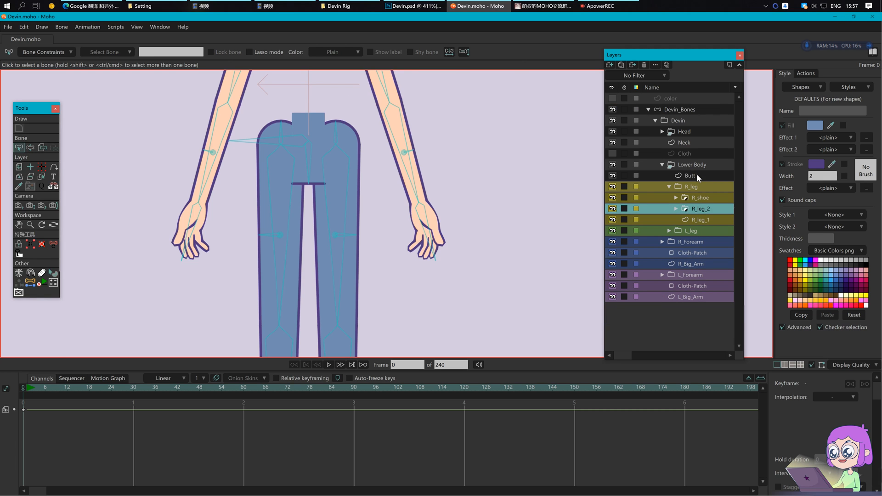
Step: On the Butt layer, create a bone across the waistband between its end points
click(698, 176)
scroll(281, 179, up, 2)
key(g)
drag(288, 173, 331, 220)
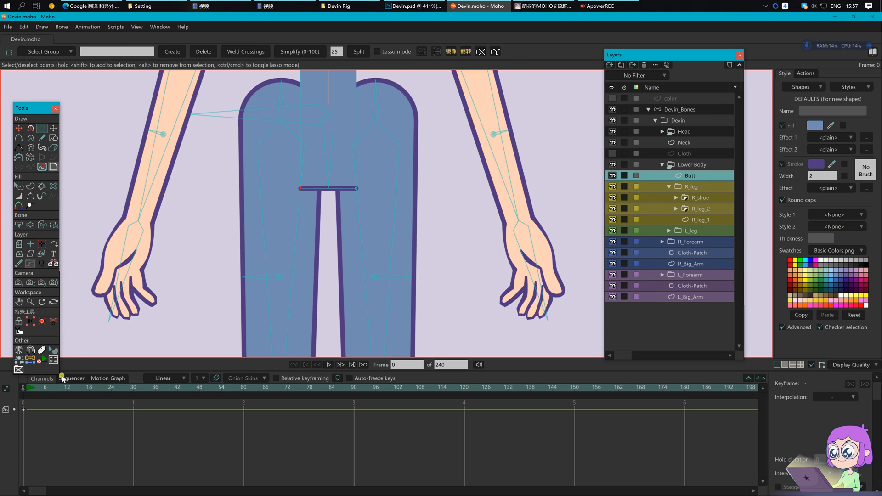
click(30, 359)
drag(351, 163, 370, 200)
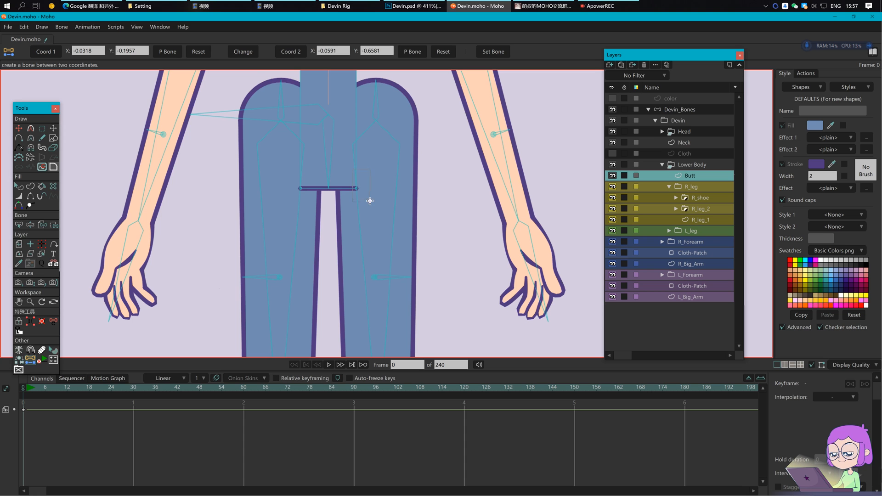
click(722, 110)
click(405, 54)
click(193, 49)
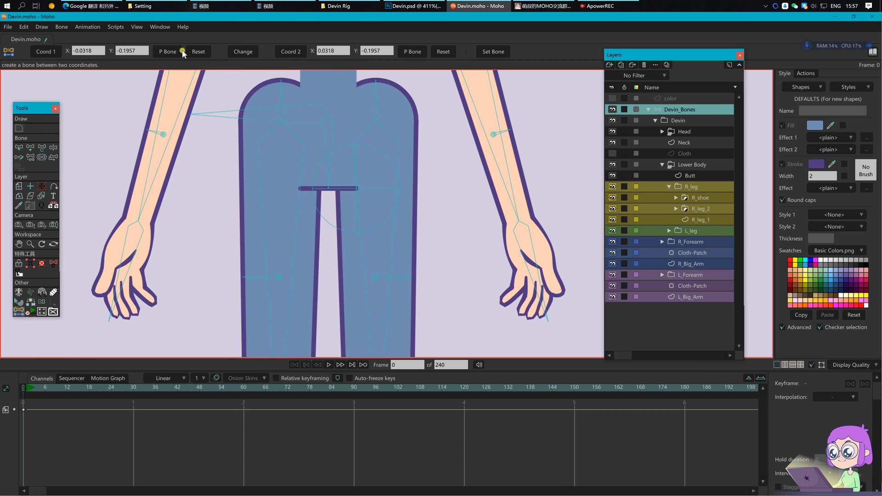
Step: Rename the new waistband bone L_butt_P and select the right-side butt bone
key(z)
click(311, 229)
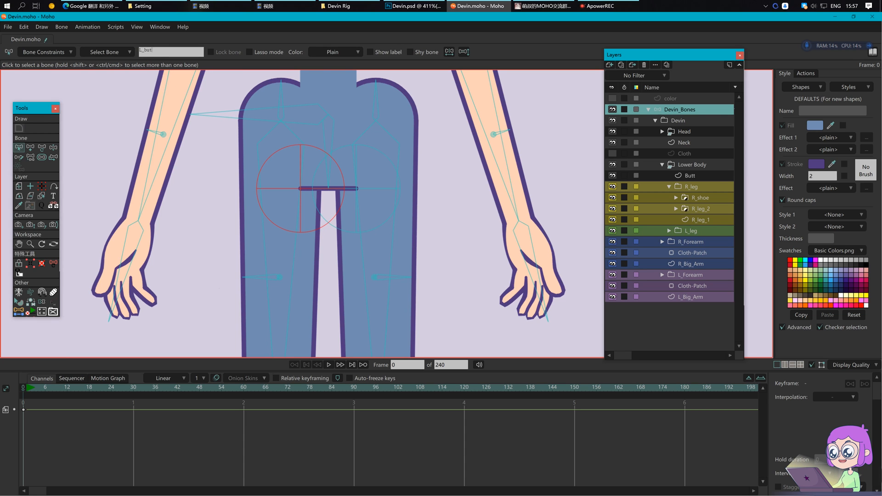
key(Return)
click(166, 52)
click(166, 52)
text(_P)
key(Return)
click(368, 190)
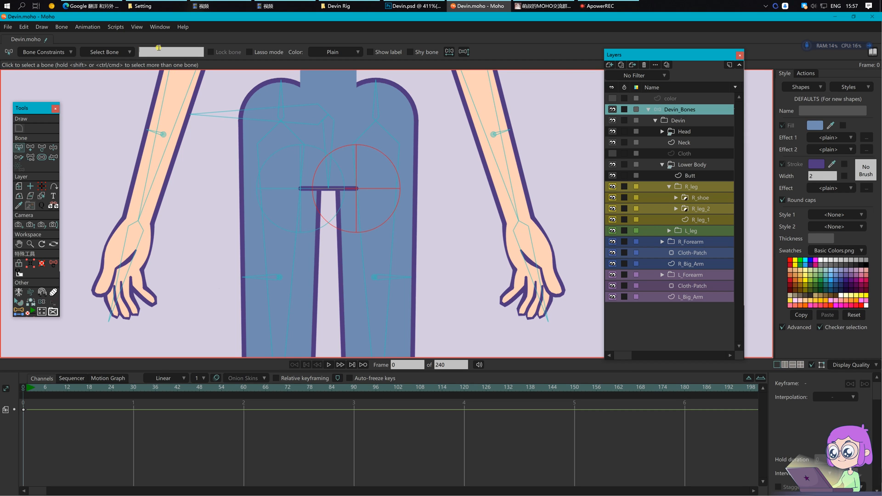
Step: Name the right bone R_butt_P and save the file
text(R_butt_)
key(Return)
click(226, 167)
key(ctrl+s)
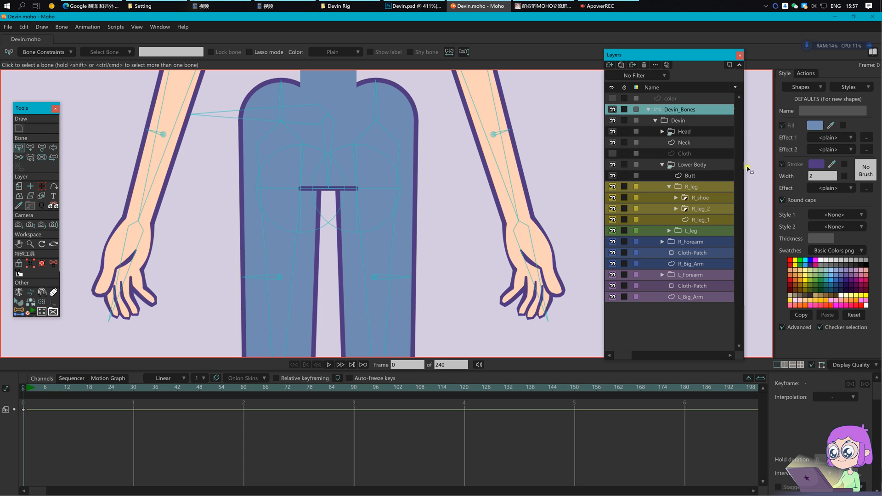
Step: Bind the top points of the Butt shape to the centre bone
click(701, 176)
click(333, 137)
drag(386, 124, 388, 205)
key(i)
drag(279, 125, 388, 180)
click(159, 52)
Step: Bind the left and right butt circles to their butt bones and save
double_click(304, 279)
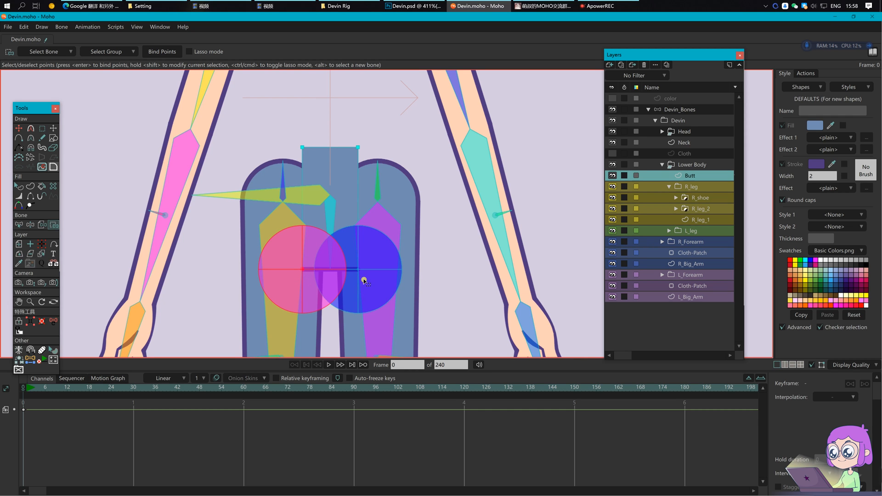
double_click(359, 283)
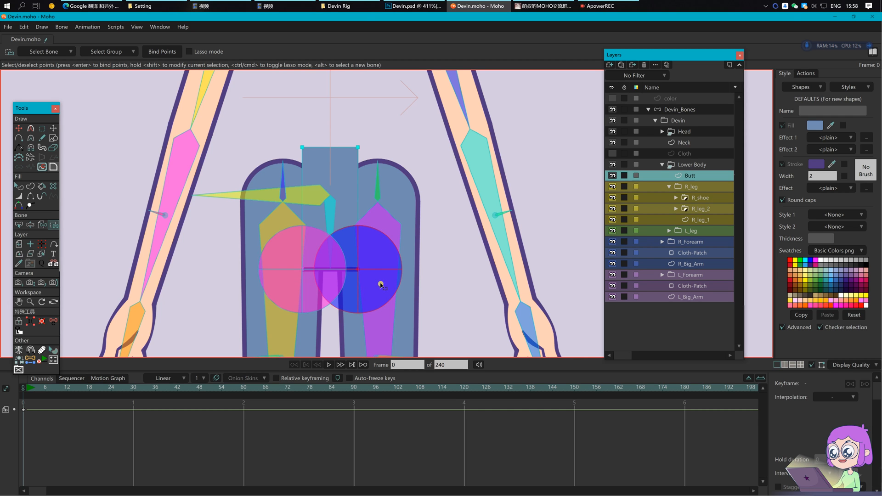
scroll(427, 256, down, 1)
key(b)
key(ctrl+s)
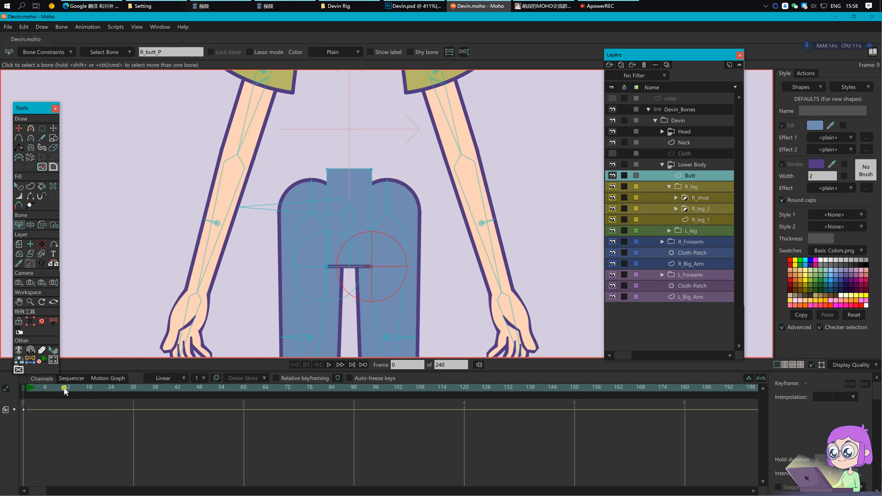
Step: Test the butt bones by scaling them to 0.20 on frame 1, then return to frame 0
click(29, 390)
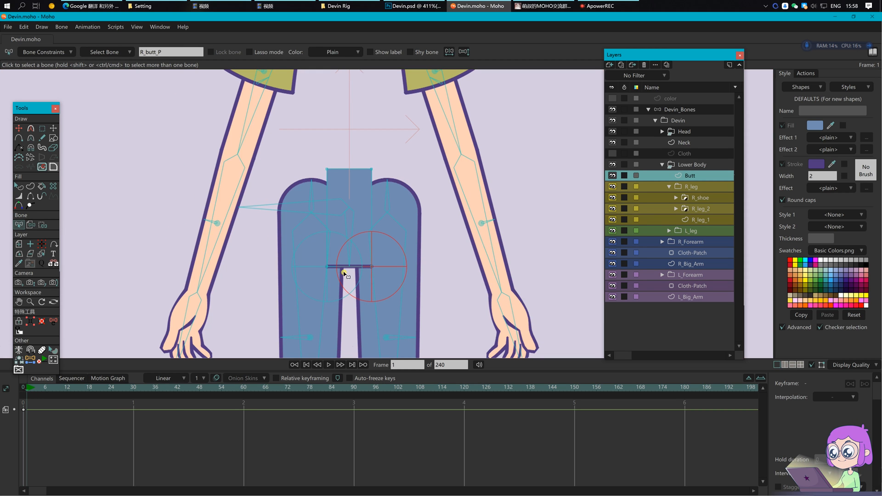
shift+click(329, 243)
key(t)
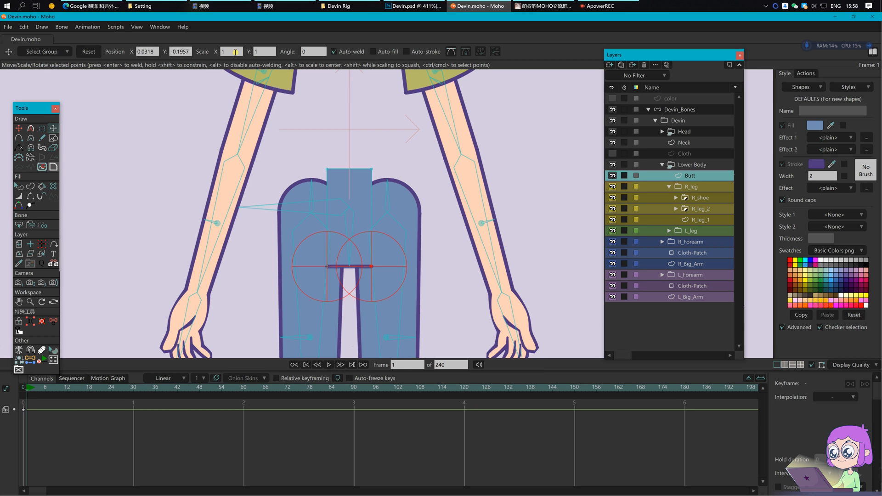
click(690, 110)
key(t)
double_click(262, 52)
text(0.20)
key(Return)
drag(45, 439, 26, 406)
click(24, 389)
key(z)
key(b)
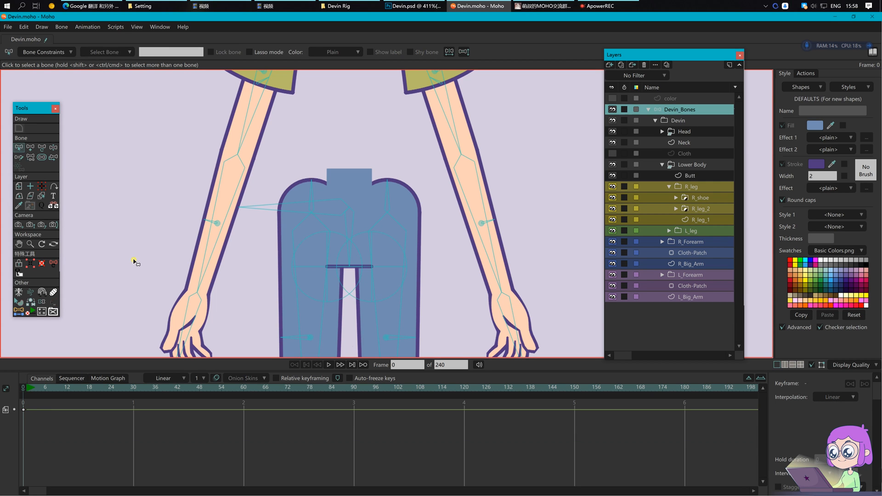
Step: Show the coloured bones on Devin's figure
scroll(218, 206, down, 3)
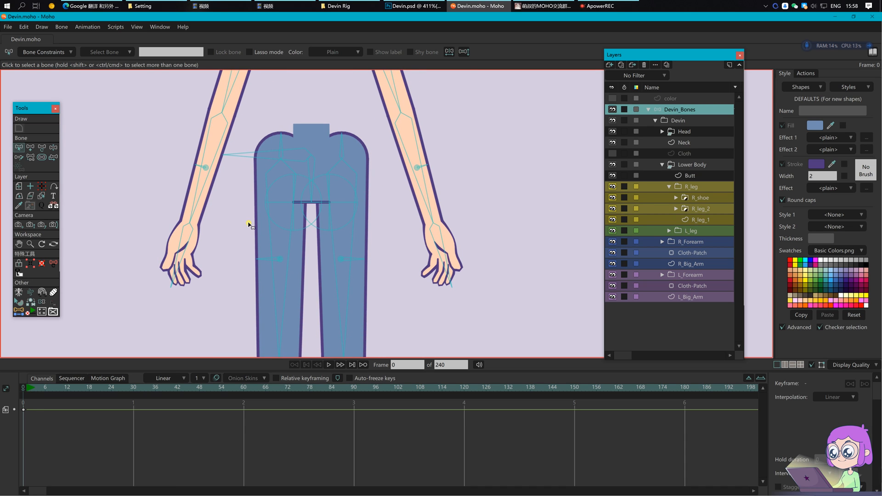
click(42, 292)
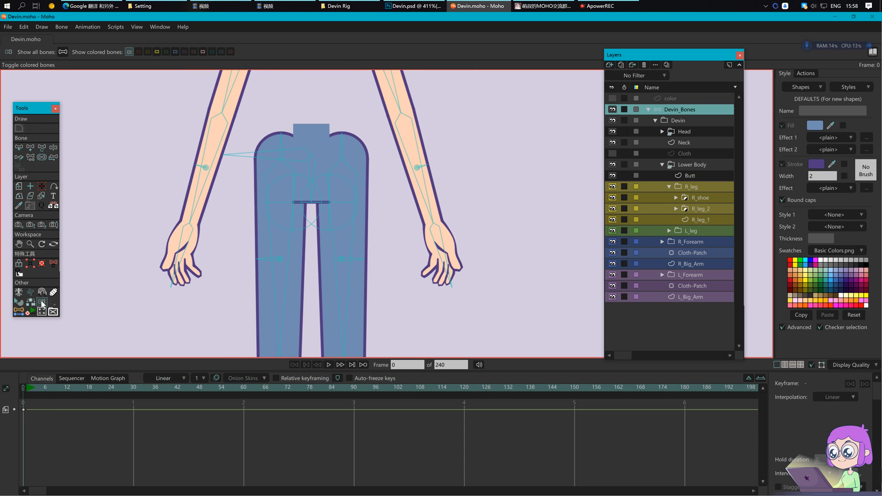
click(176, 53)
Step: Parent L_butt_P to the left thigh bone and the thigh angle bar bone to the right thigh bone
scroll(279, 181, up, 2)
key(z)
click(300, 223)
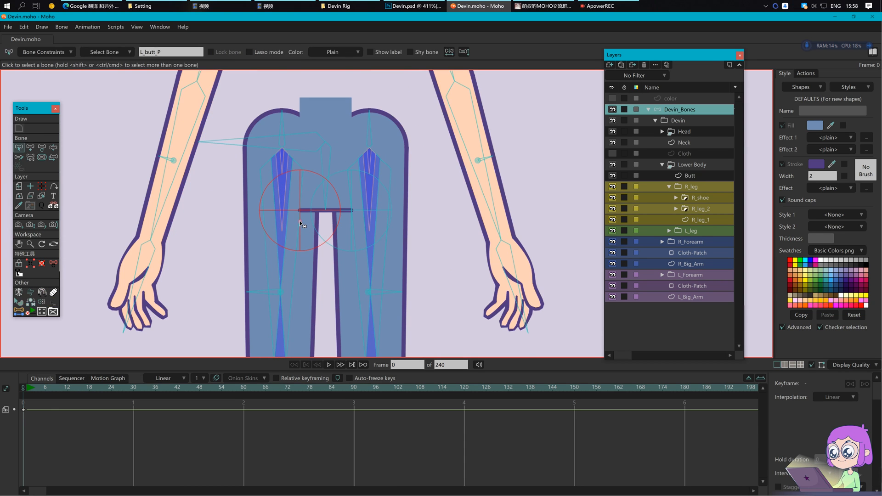
scroll(303, 227, up, 1)
key(p)
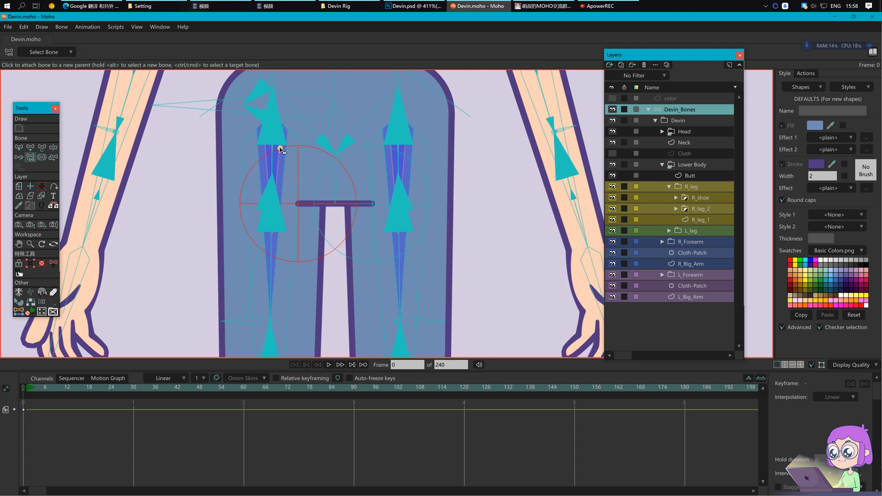
scroll(278, 148, up, 1)
key(b)
click(280, 167)
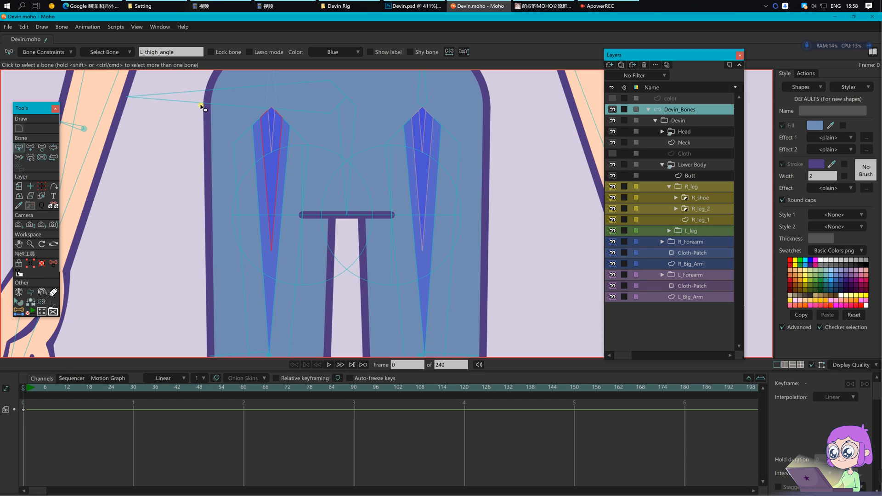
click(380, 216)
key(p)
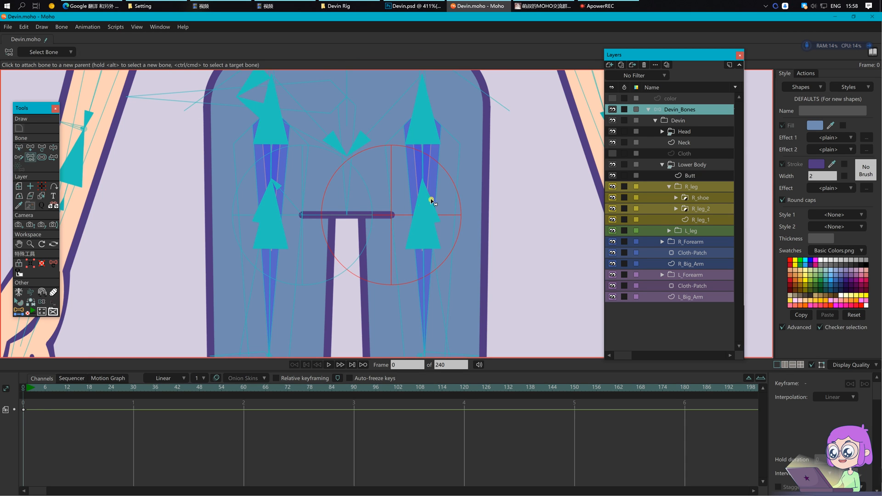
click(423, 183)
Step: At frame 1, hide the blue thigh bones and bring the legs into view
scroll(468, 182, down, 2)
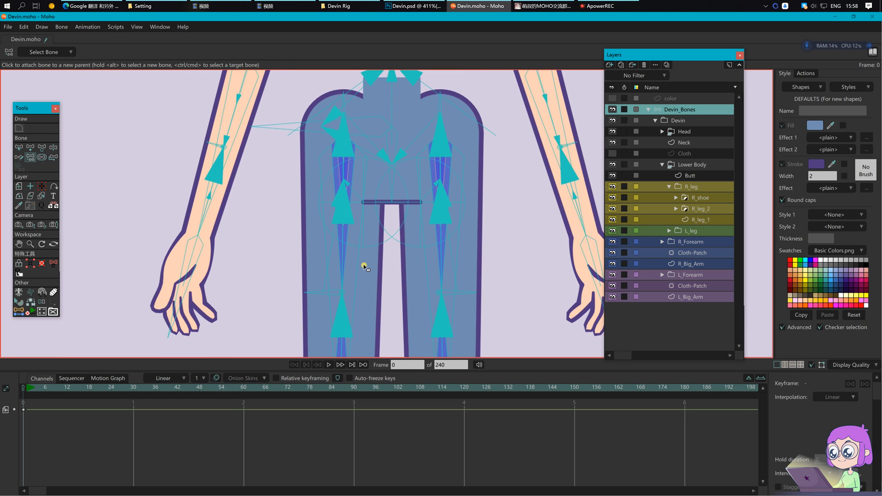
click(26, 388)
click(42, 292)
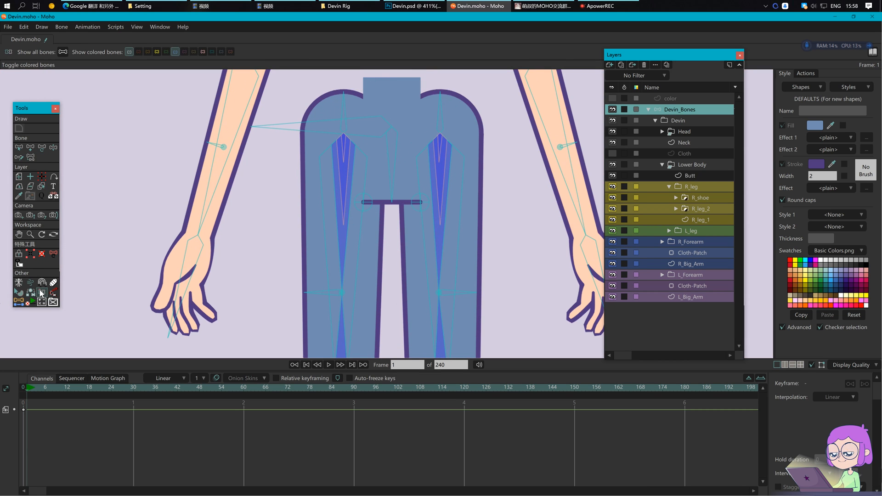
click(174, 52)
click(175, 52)
scroll(374, 224, down, 3)
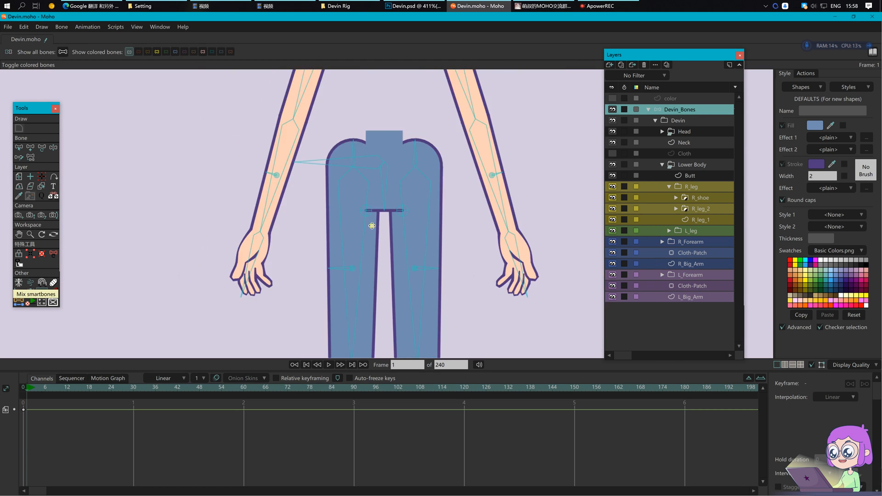
scroll(488, 308, down, 3)
drag(488, 308, 435, 220)
scroll(438, 186, down, 2)
Step: Pose a raised right leg by lifting the foot and pulling the knee up
key(z)
drag(389, 340, 414, 294)
key(t)
drag(427, 140, 403, 120)
click(354, 209)
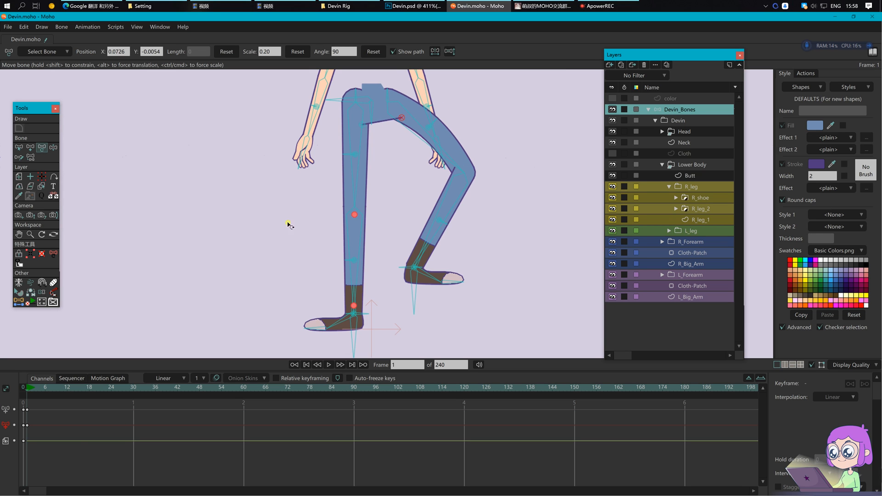
Step: Delete the test keyframes and return to frame 0
drag(79, 447, 16, 403)
key(Delete)
click(23, 389)
key(b)
click(43, 302)
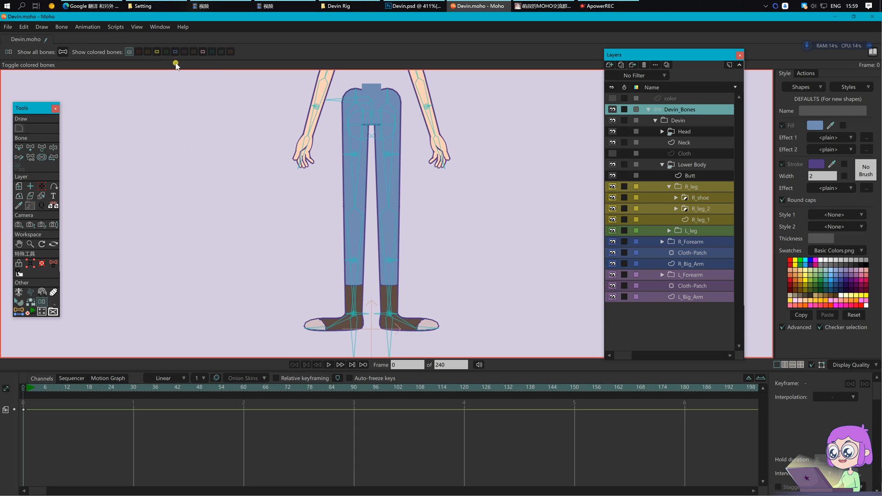
Step: Show the coloured bones and parent L_butt_P to the left thigh angle bone
click(175, 51)
scroll(374, 115, up, 3)
key(b)
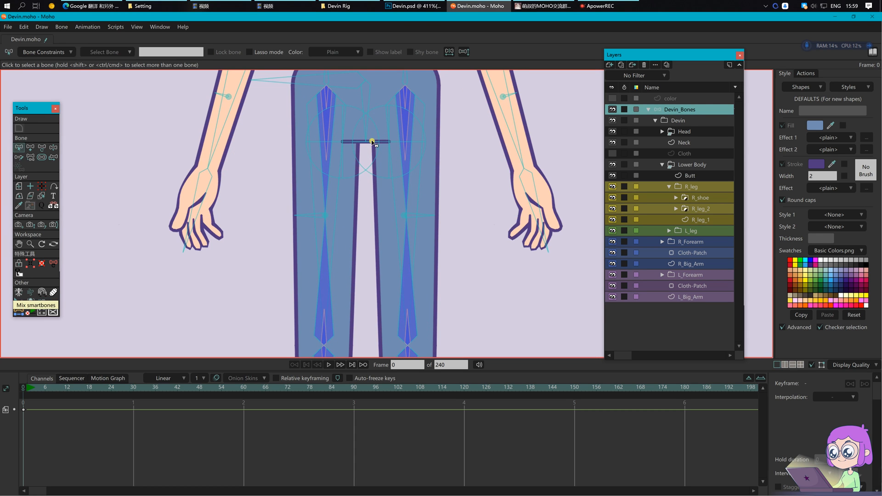
drag(370, 145, 368, 181)
click(340, 149)
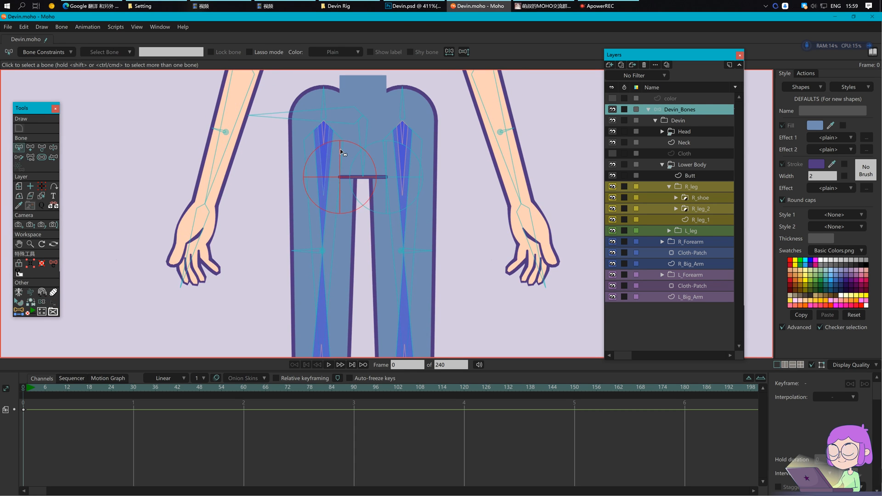
scroll(334, 124, up, 4)
scroll(333, 124, up, 3)
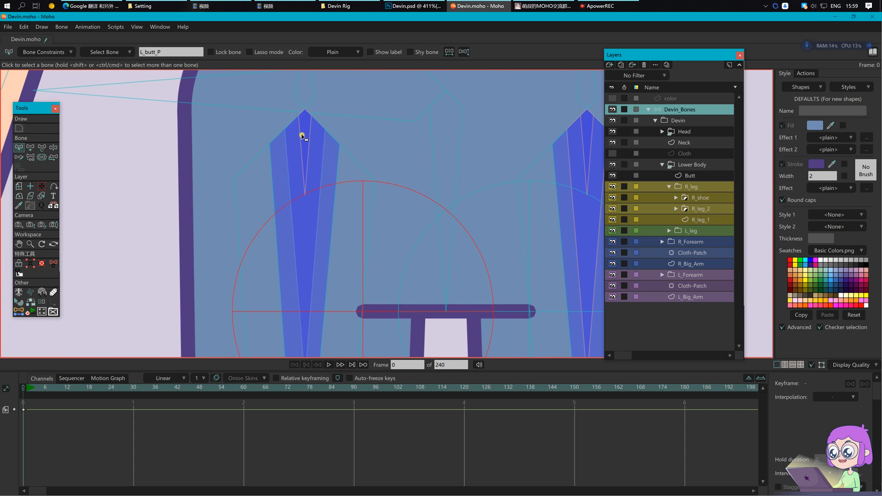
key(p)
click(302, 137)
key(Return)
key(b)
click(303, 145)
Step: Parent R_butt_P to the right thigh angle bone
drag(381, 135, 216, 121)
click(340, 169)
key(p)
click(420, 141)
key(Return)
Step: At frame 11, pose a raised right leg by lifting the foot and adjusting the knee
scroll(340, 199, down, 5)
scroll(341, 198, down, 4)
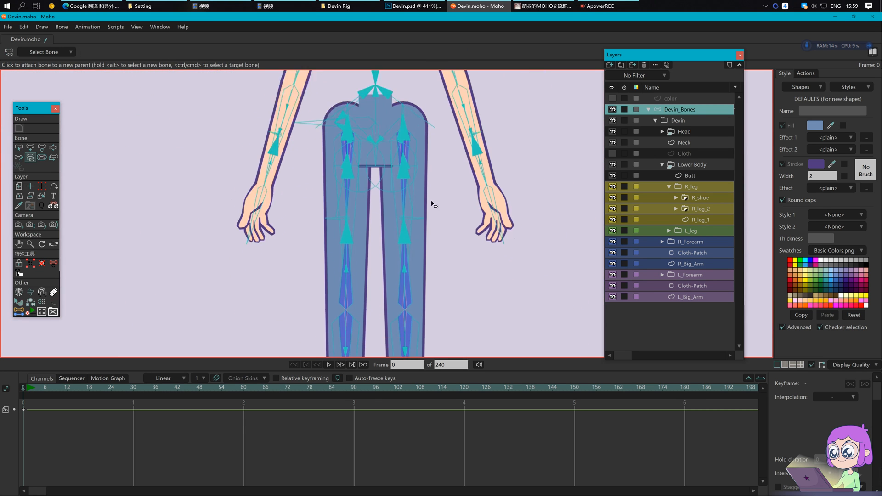
key(z)
scroll(478, 183, down, 3)
click(64, 388)
scroll(384, 235, down, 2)
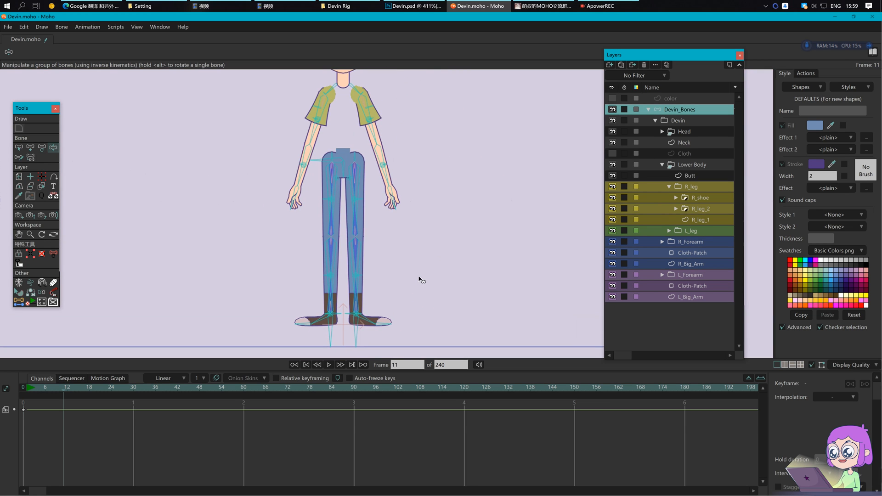
drag(349, 338, 365, 312)
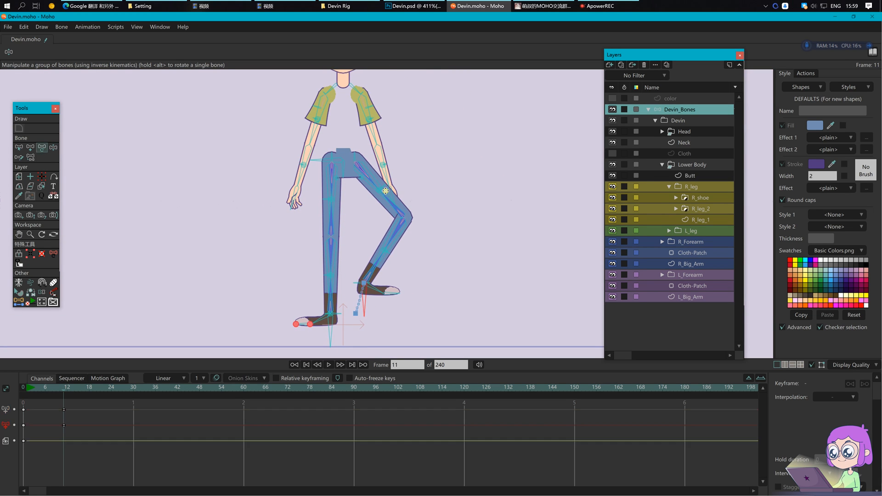
key(t)
mouse_move(385, 189)
mouse_down()
mouse_move(394, 175)
mouse_move(387, 179)
mouse_up()
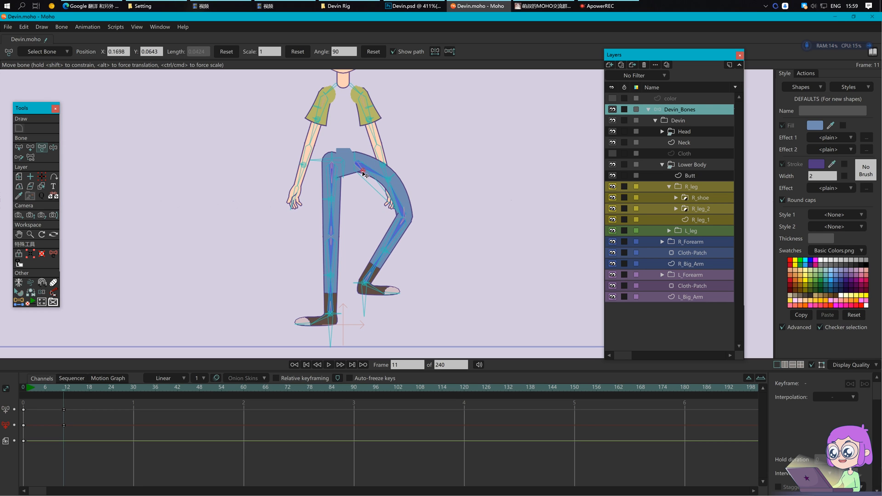
click(363, 173)
drag(487, 236, 484, 249)
drag(386, 193, 380, 199)
Step: Delete the frame-11 test keyframes and return to frame 0
drag(119, 450, 54, 400)
key(Delete)
click(21, 385)
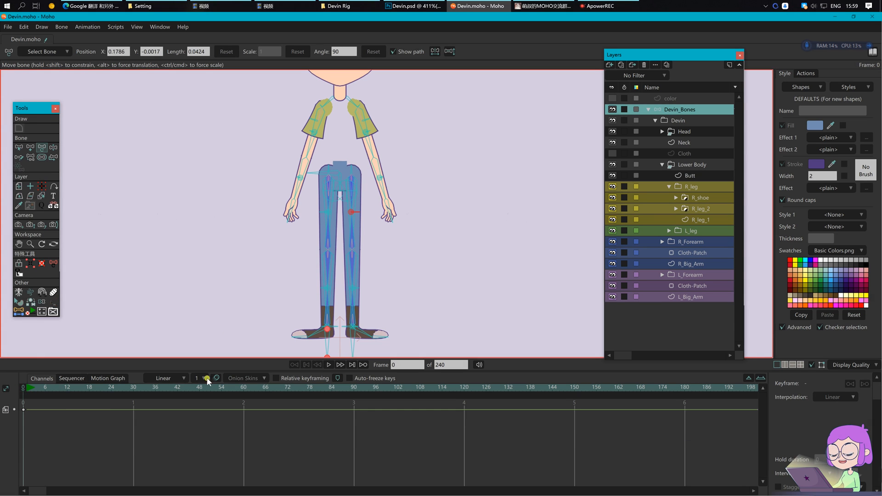
key(b)
scroll(318, 195, up, 3)
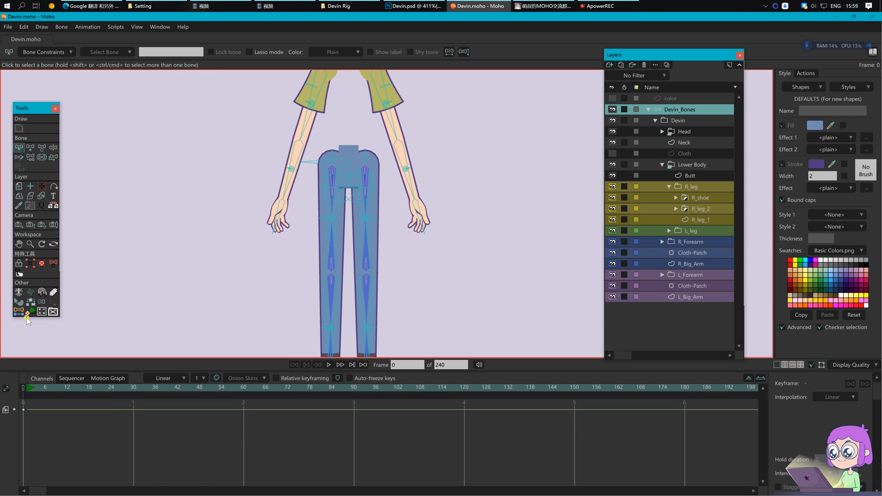
Step: Test the IK rig by pulling Devin's hips down to bend his legs
click(42, 304)
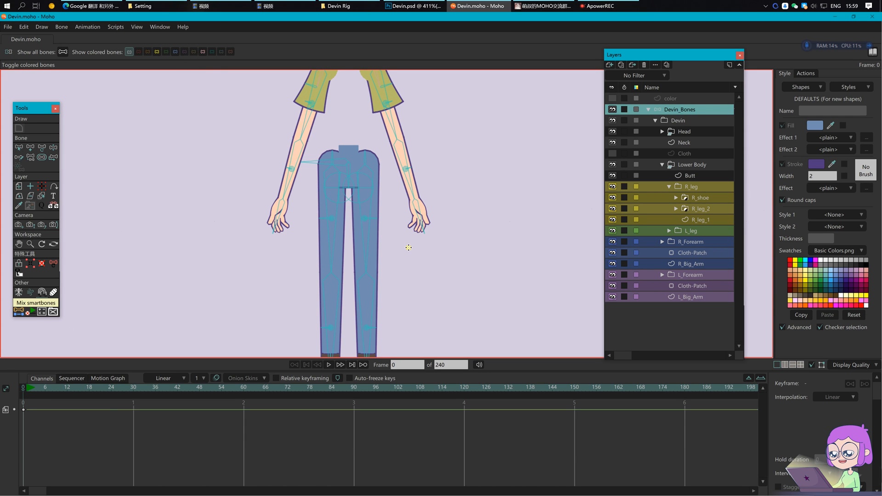
key(b)
scroll(359, 184, down, 3)
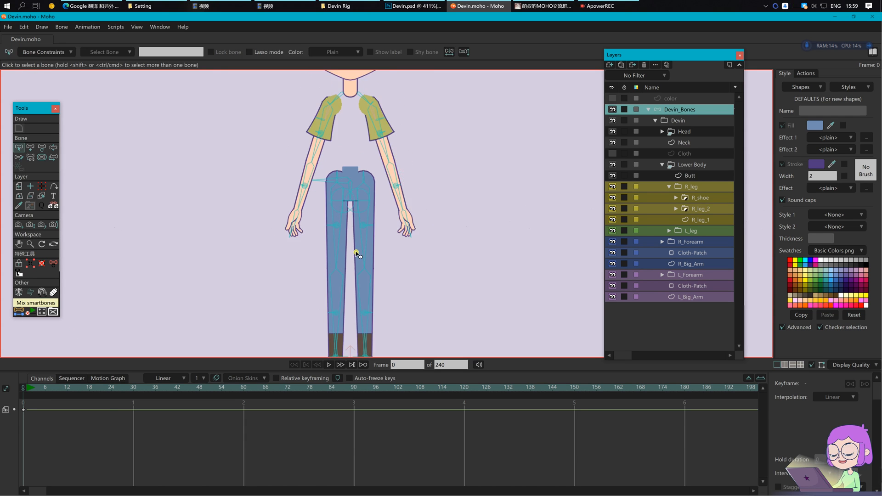
key(z)
mouse_move(315, 164)
mouse_down()
mouse_move(313, 202)
mouse_move(318, 166)
mouse_move(316, 175)
mouse_up()
key(b)
Step: Make the Cloth layer visible and show the yellow torso bones
click(613, 154)
key(z)
key(b)
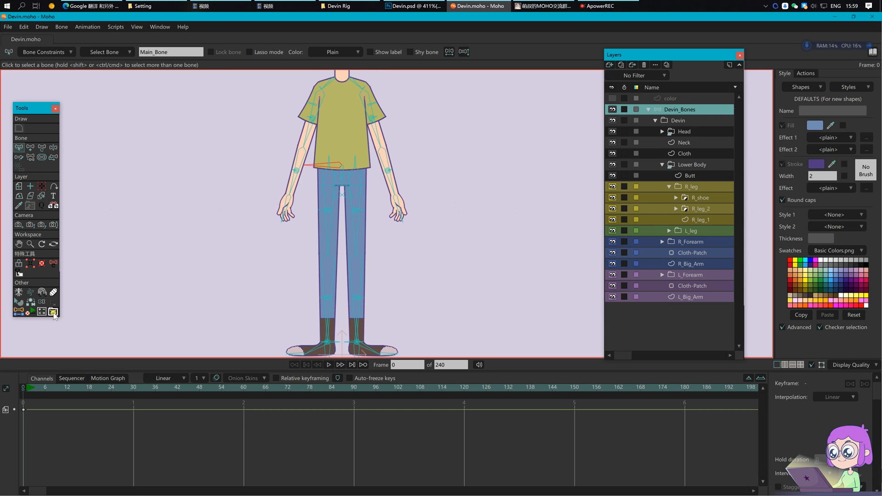
click(42, 304)
click(157, 52)
key(z)
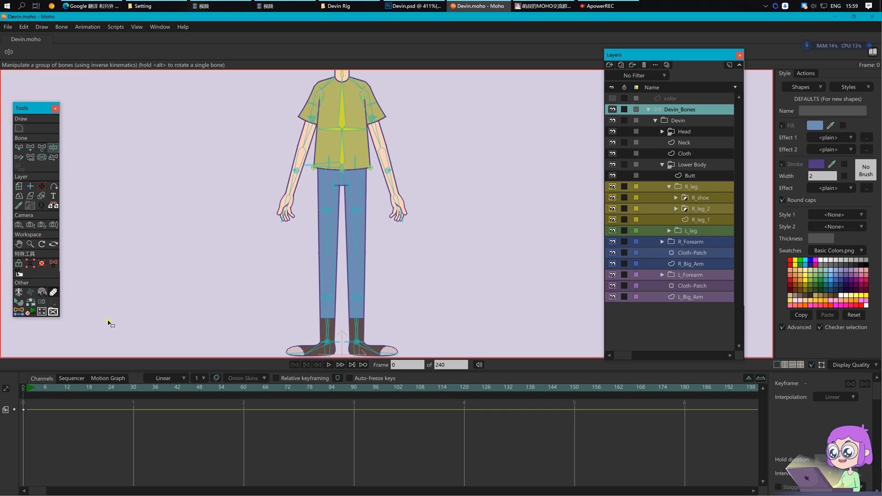
Step: At frame 4, lower the hips, lift both feet and bend the toe upward
click(38, 388)
drag(323, 163, 324, 183)
drag(444, 290, 430, 248)
drag(330, 310, 370, 290)
drag(430, 266, 430, 282)
drag(298, 333, 286, 316)
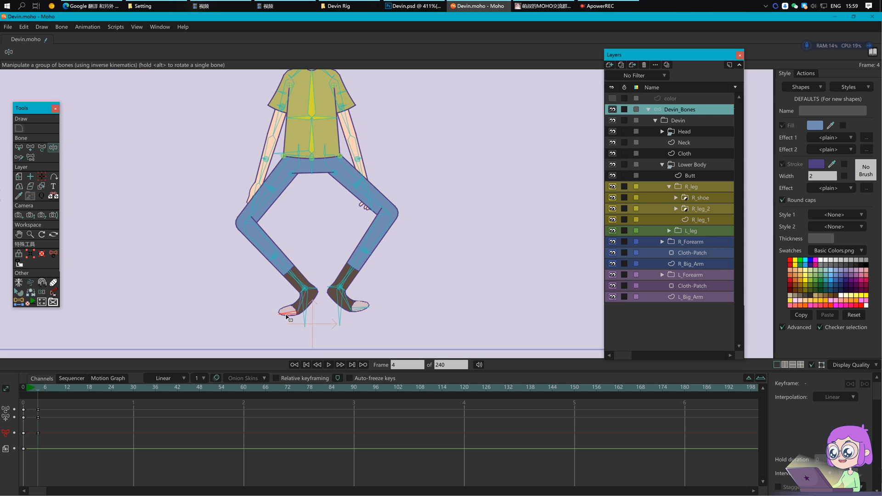
Step: Refine the legs: pull the knees inward, raise the right foot and level the shoe
click(54, 293)
drag(245, 222, 273, 219)
drag(386, 213, 359, 212)
key(z)
drag(350, 305, 398, 281)
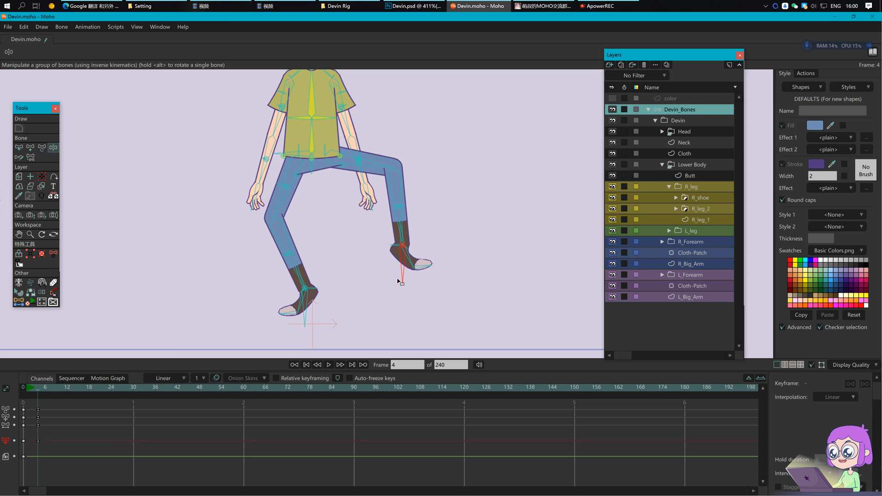
drag(491, 179, 488, 213)
drag(417, 297, 423, 283)
scroll(424, 284, down, 4)
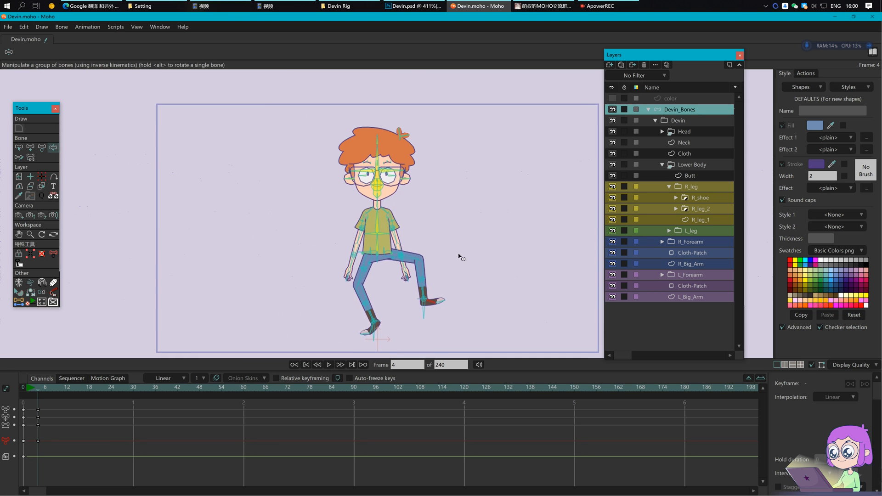
scroll(465, 256, up, 2)
Step: Tilt the upper body and head left and swing the left arm out
drag(331, 210, 376, 212)
drag(305, 204, 276, 248)
drag(301, 121, 279, 121)
scroll(427, 279, down, 2)
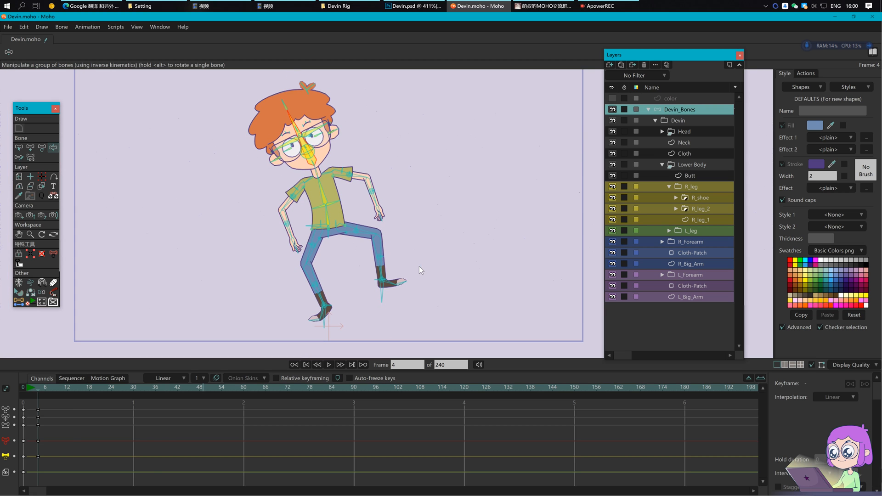
Step: Delete the frame-4 test keyframes, return to frame 0 and save the file
drag(81, 468, 31, 402)
key(Delete)
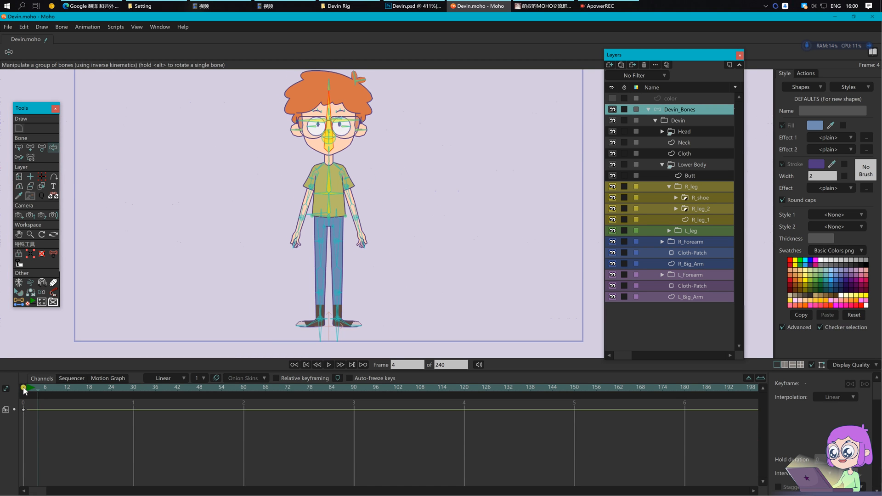
click(23, 386)
drag(420, 114, 428, 122)
scroll(430, 123, down, 1)
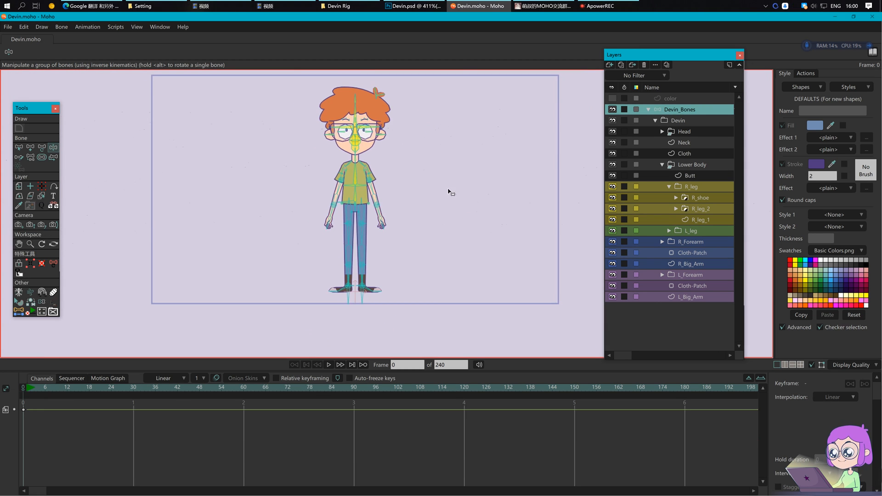
drag(452, 188, 428, 210)
key(ctrl+s)
key(b)
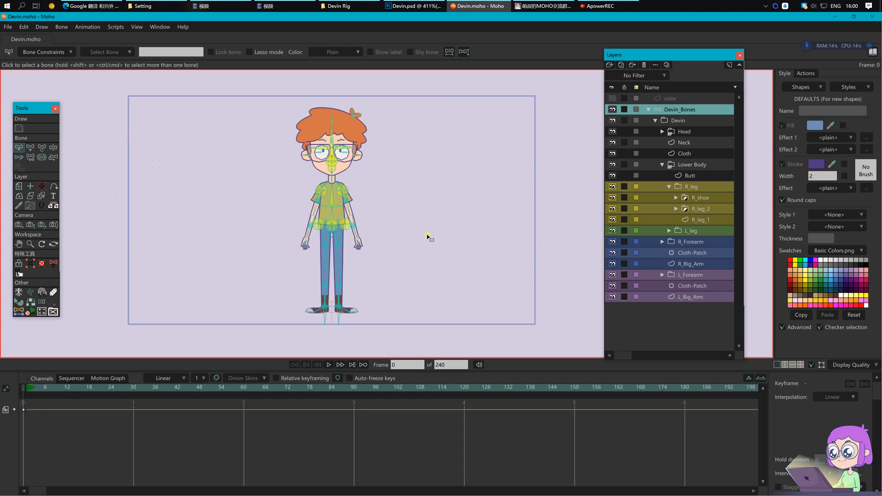